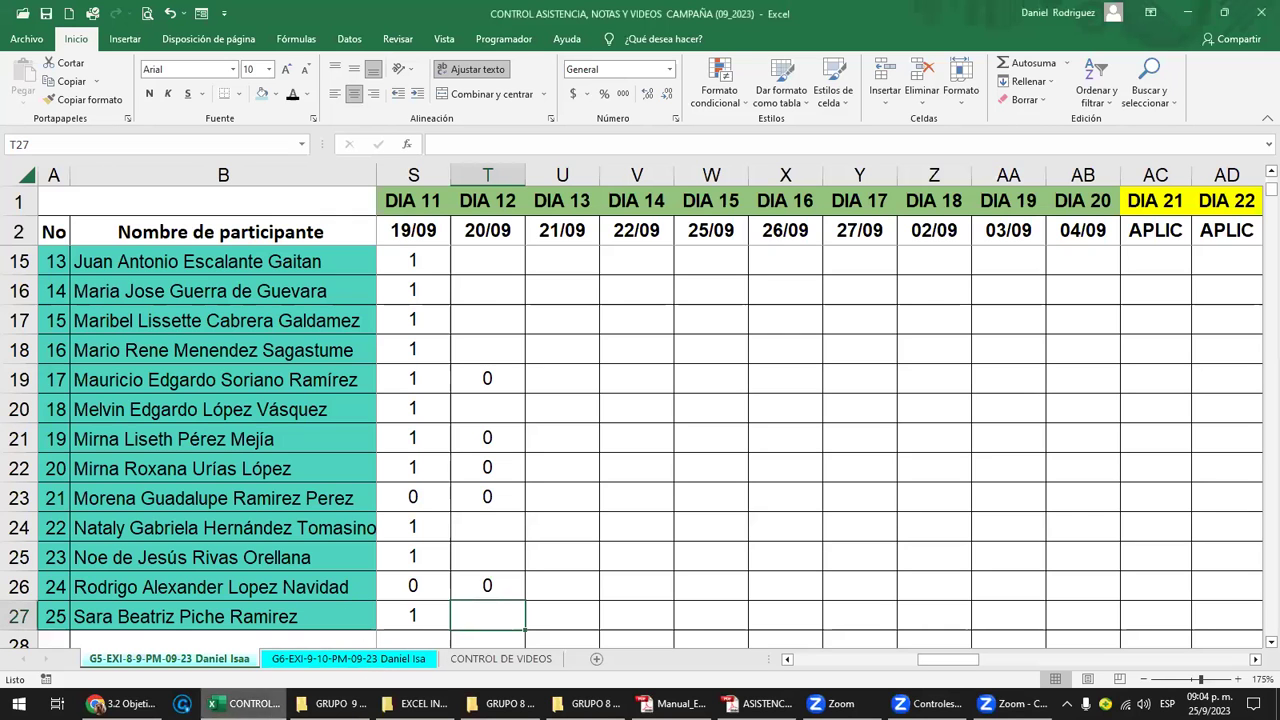
Switch from Excel to the browser lesson on building a sheet index with hyperlinks.
key(alt+Tab)
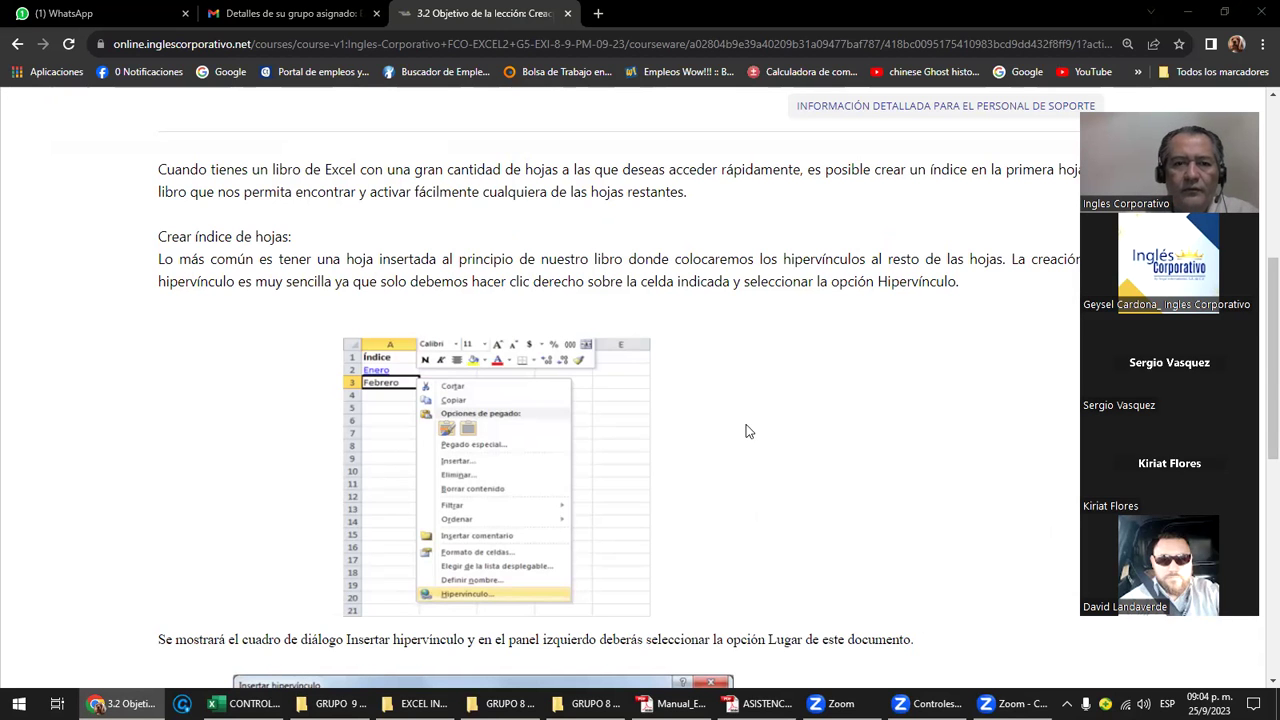
scroll(794, 493, up, 1)
scroll(794, 493, up, 4)
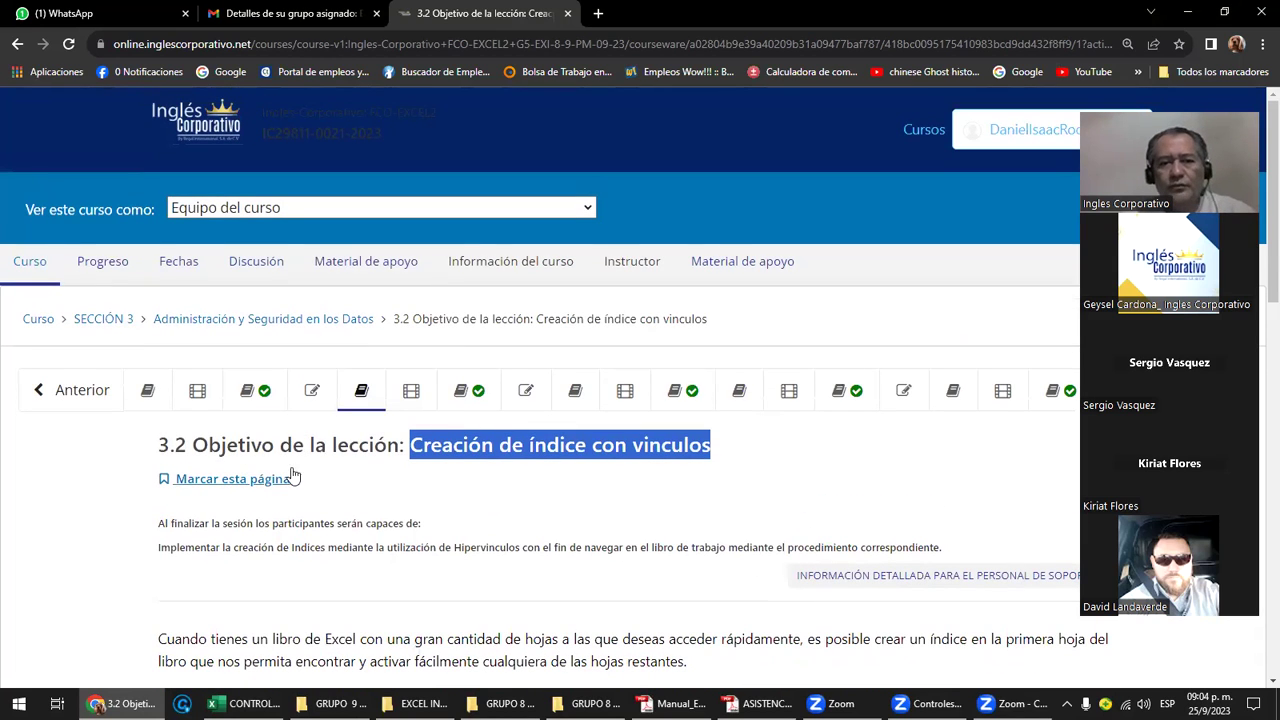
scroll(448, 478, down, 2)
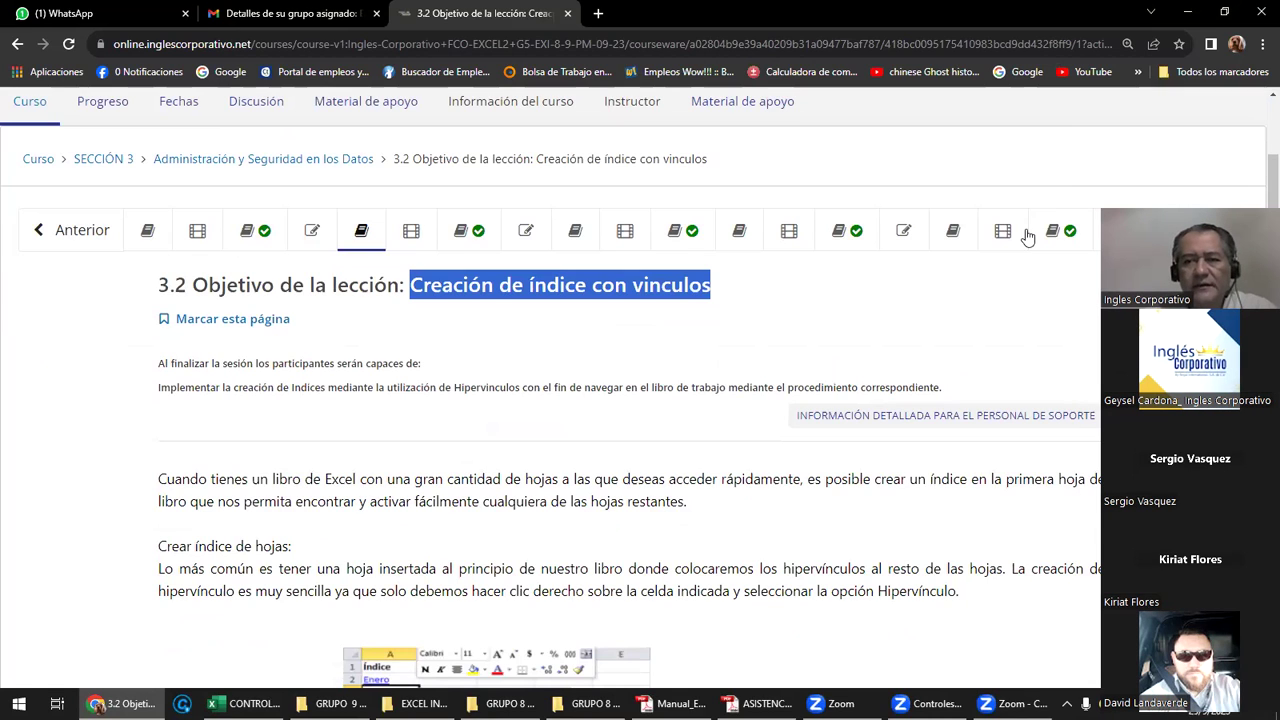
click(758, 362)
scroll(758, 362, down, 2)
scroll(758, 362, down, 1)
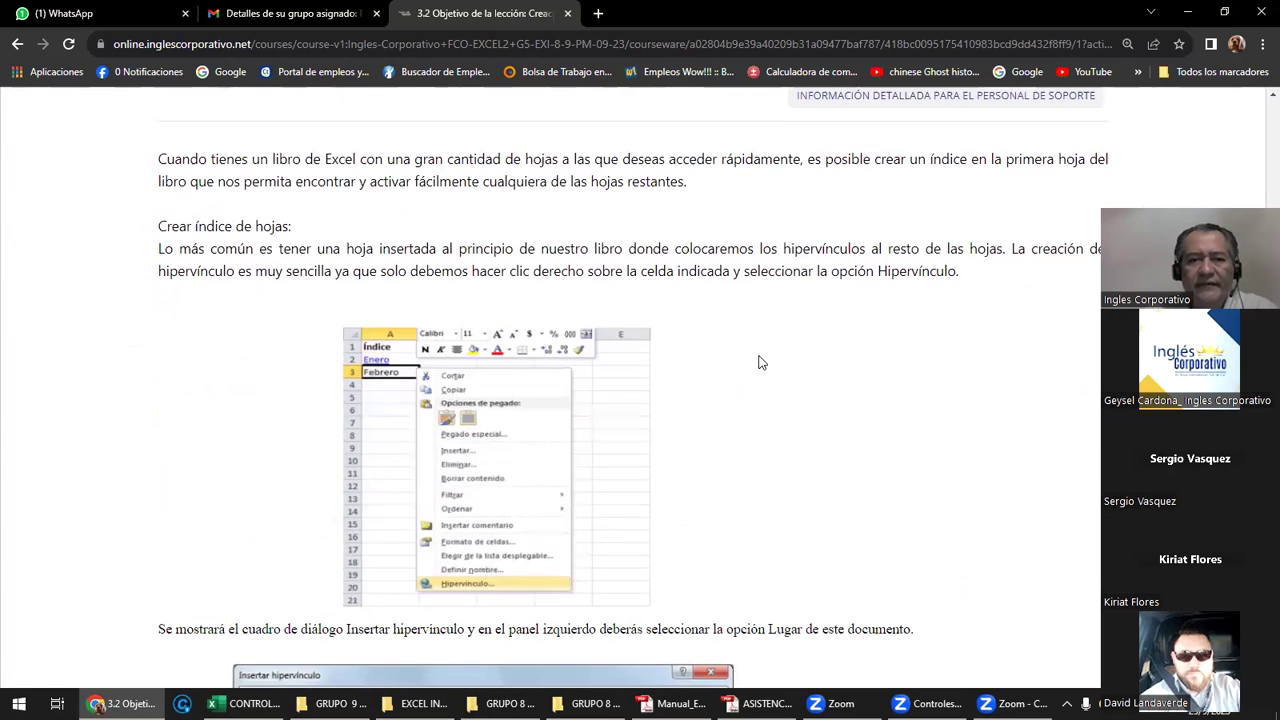
scroll(758, 362, down, 1)
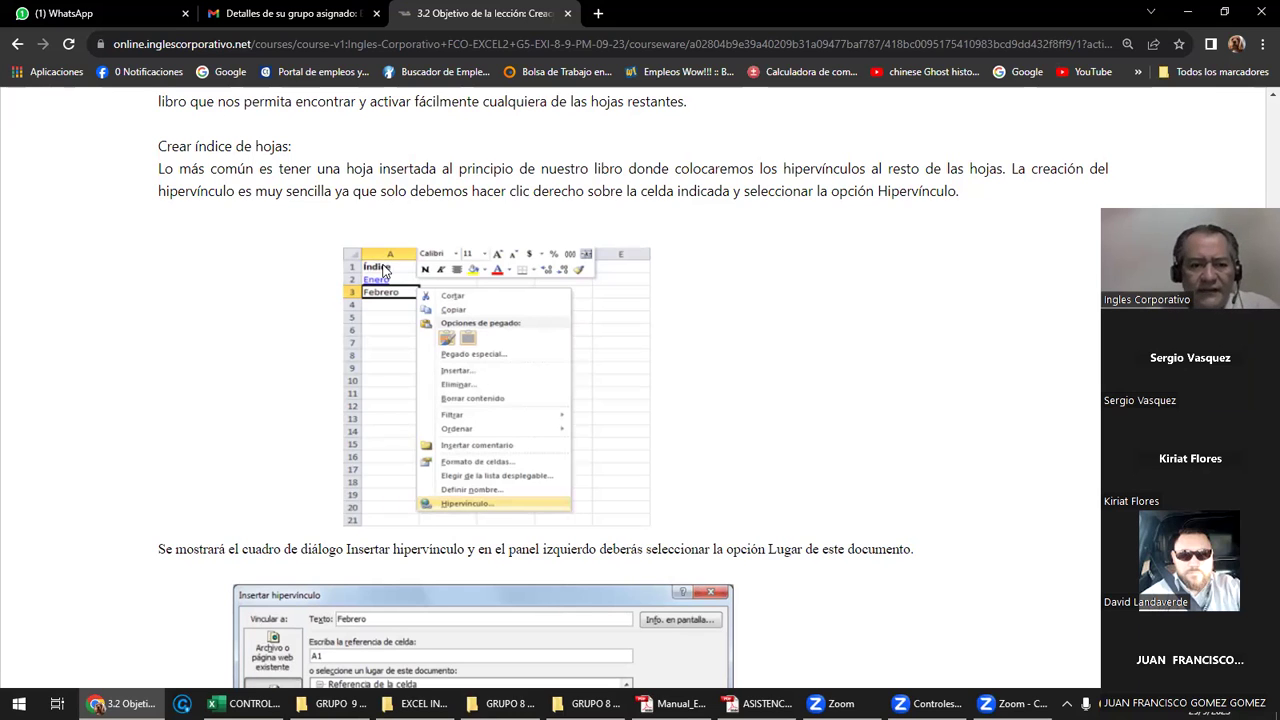
scroll(387, 275, down, 1)
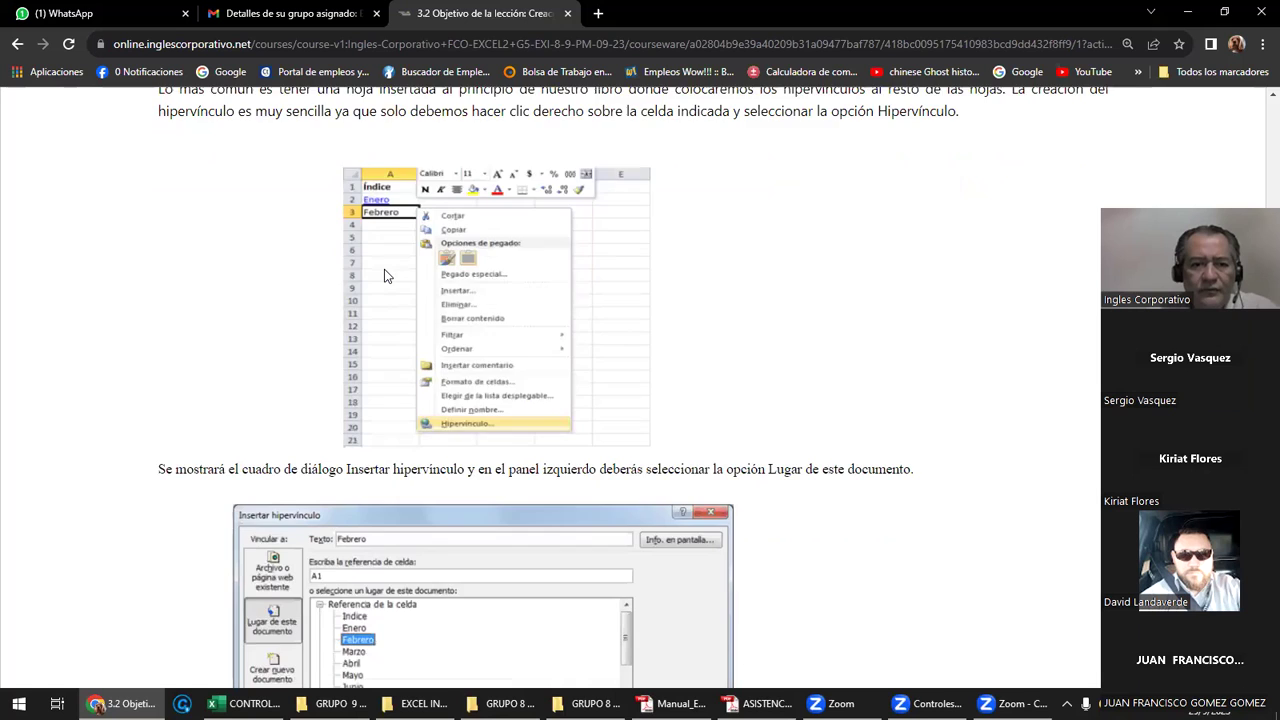
scroll(387, 275, down, 2)
scroll(387, 275, down, 1)
scroll(387, 275, down, 2)
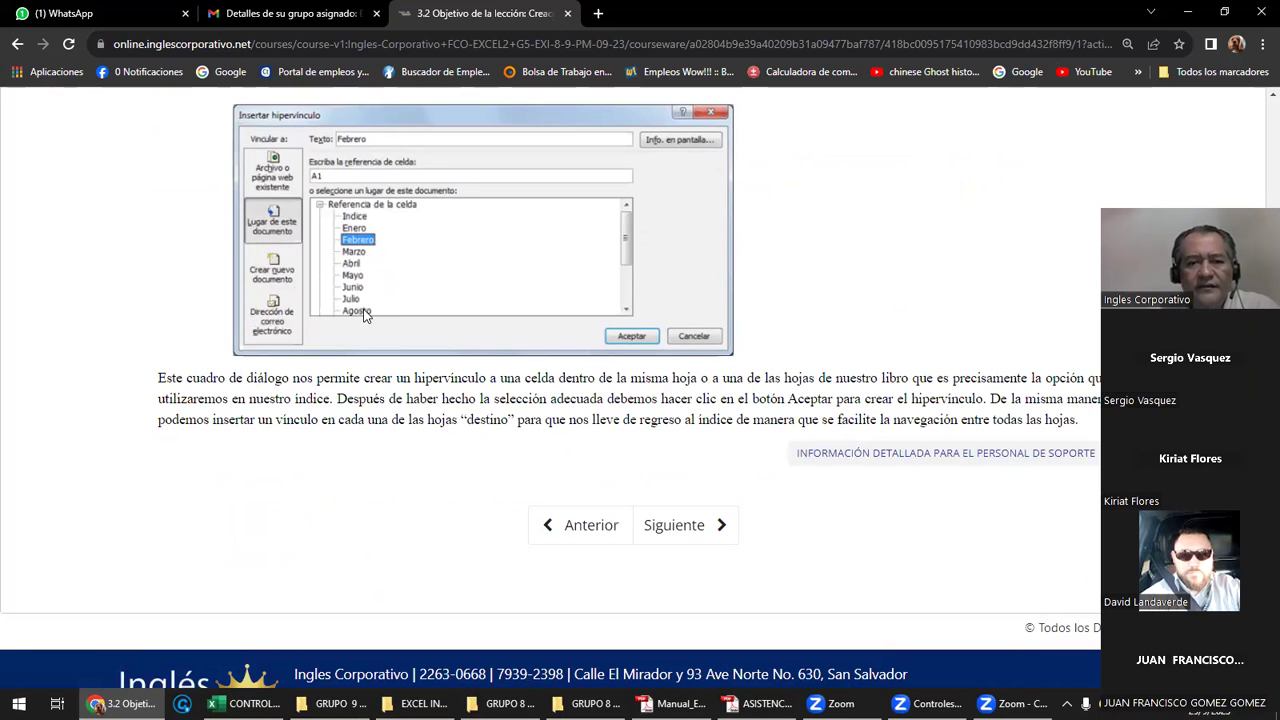
Bring up Manual_Excel_Intermedio.pdf in Adobe Reader and browse its table of contents from page one.
click(672, 703)
scroll(645, 501, up, 5)
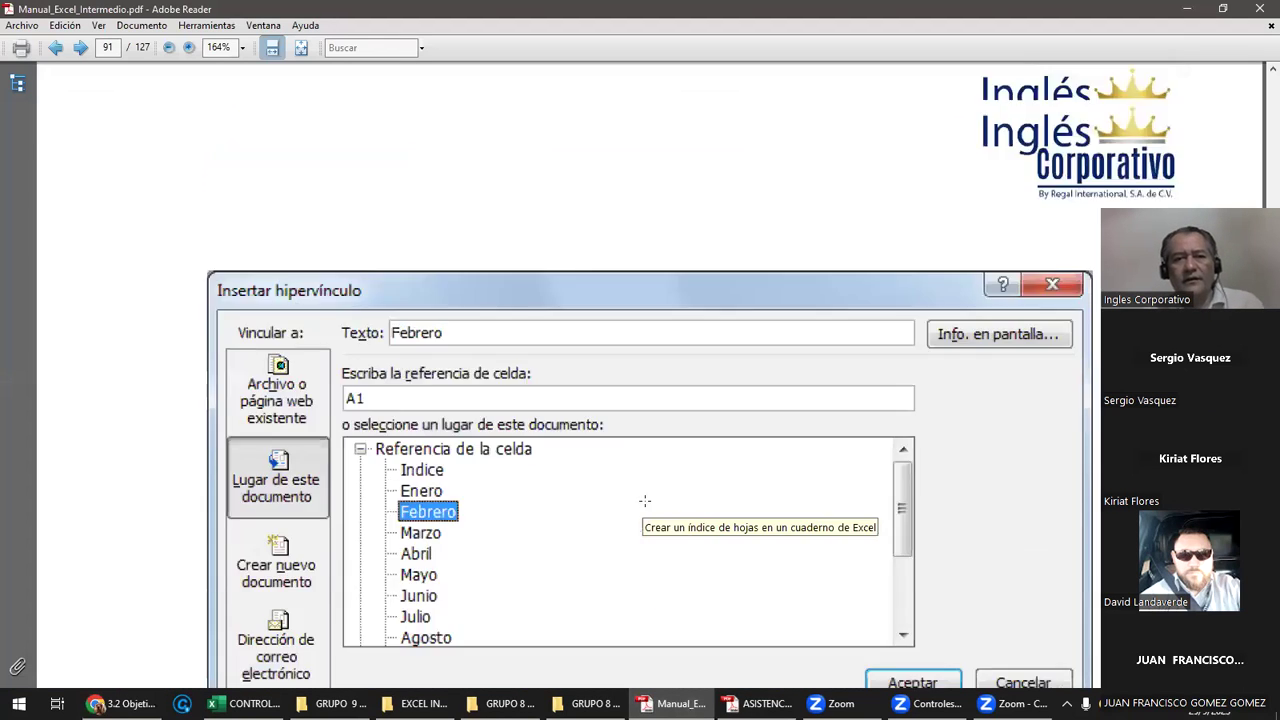
key(Home)
scroll(645, 508, down, 5)
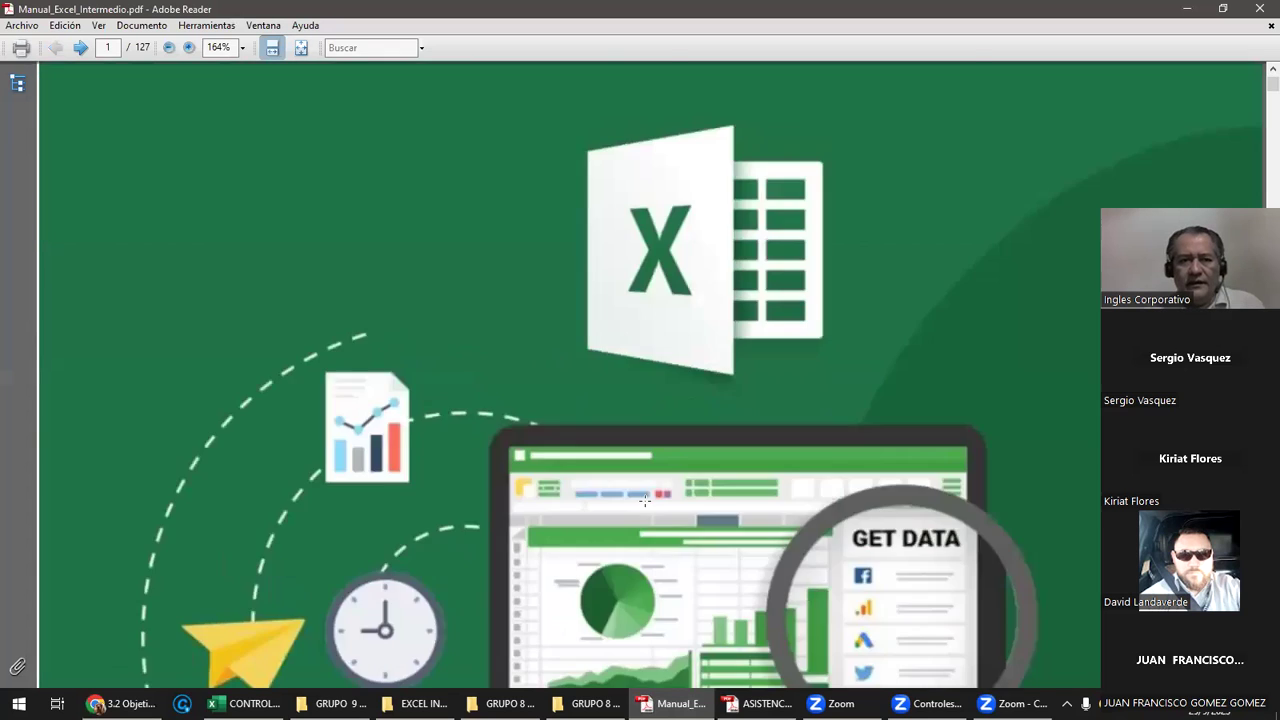
scroll(645, 501, down, 5)
scroll(645, 501, down, 5)
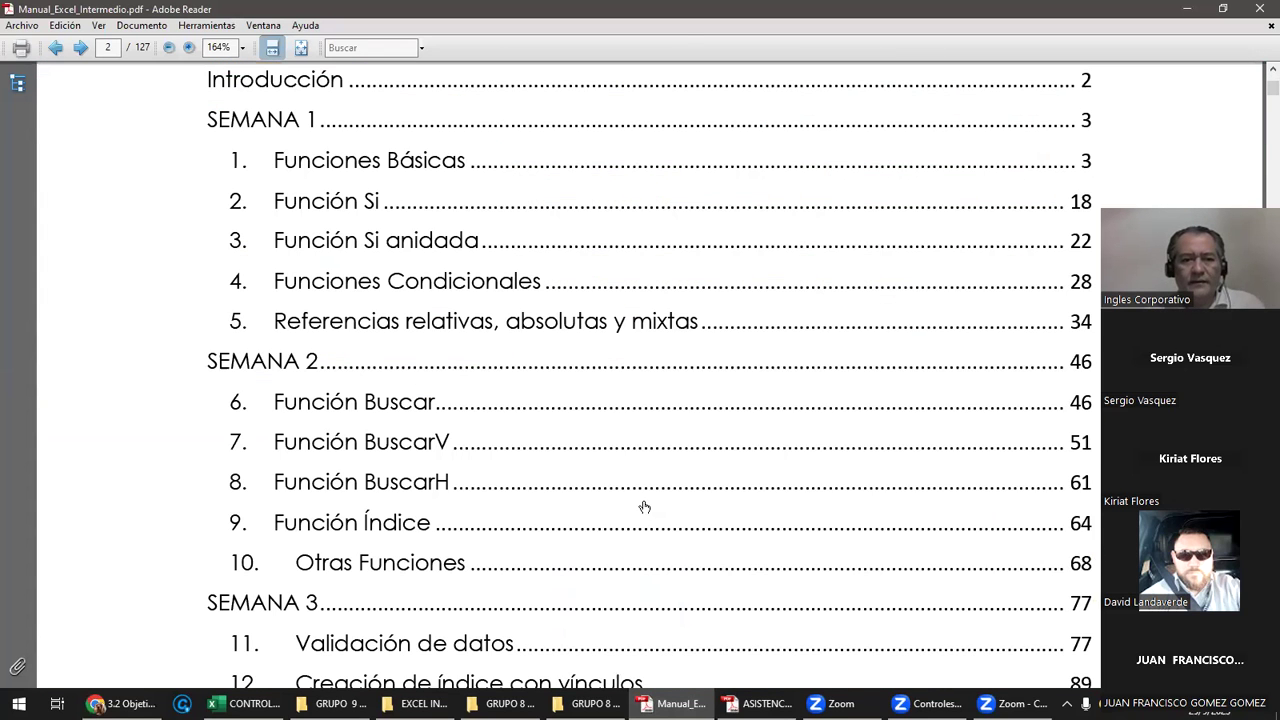
scroll(645, 508, down, 2)
scroll(645, 508, down, 1)
scroll(645, 508, down, 2)
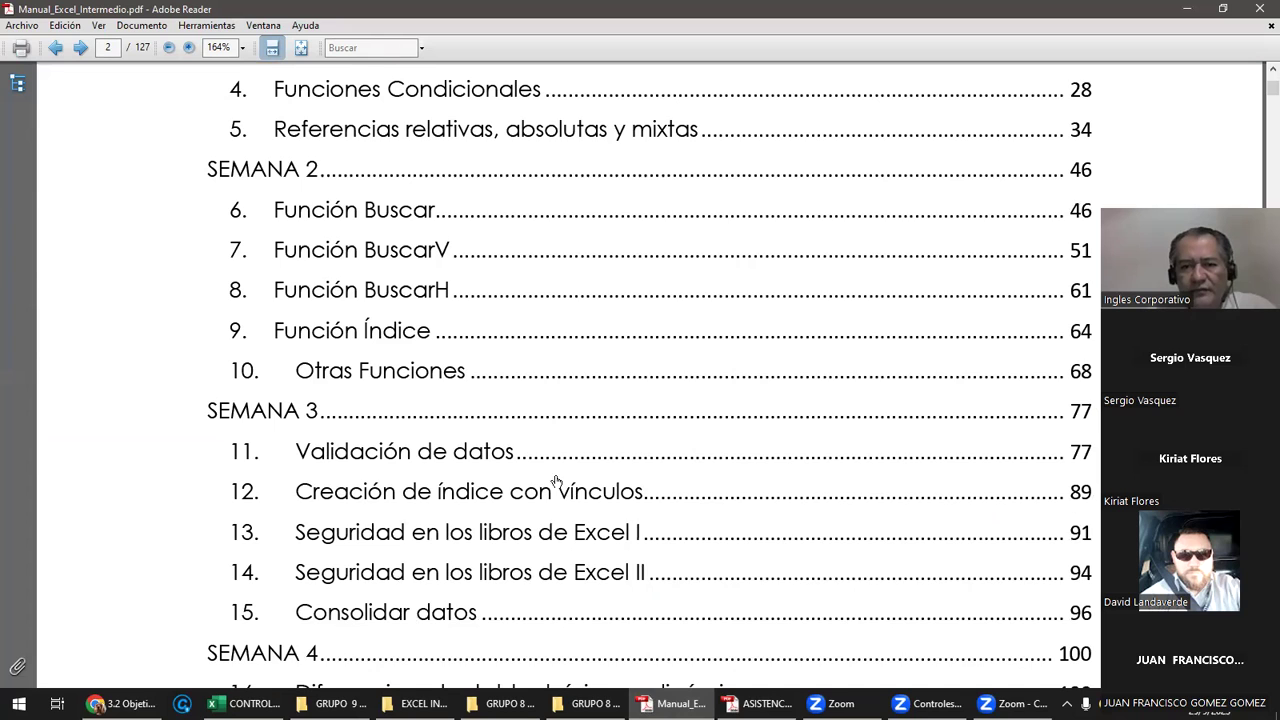
Jump to chapter 12 'Creación de índice con vínculos' on page 90 and read down to its hyperlink steps.
click(533, 500)
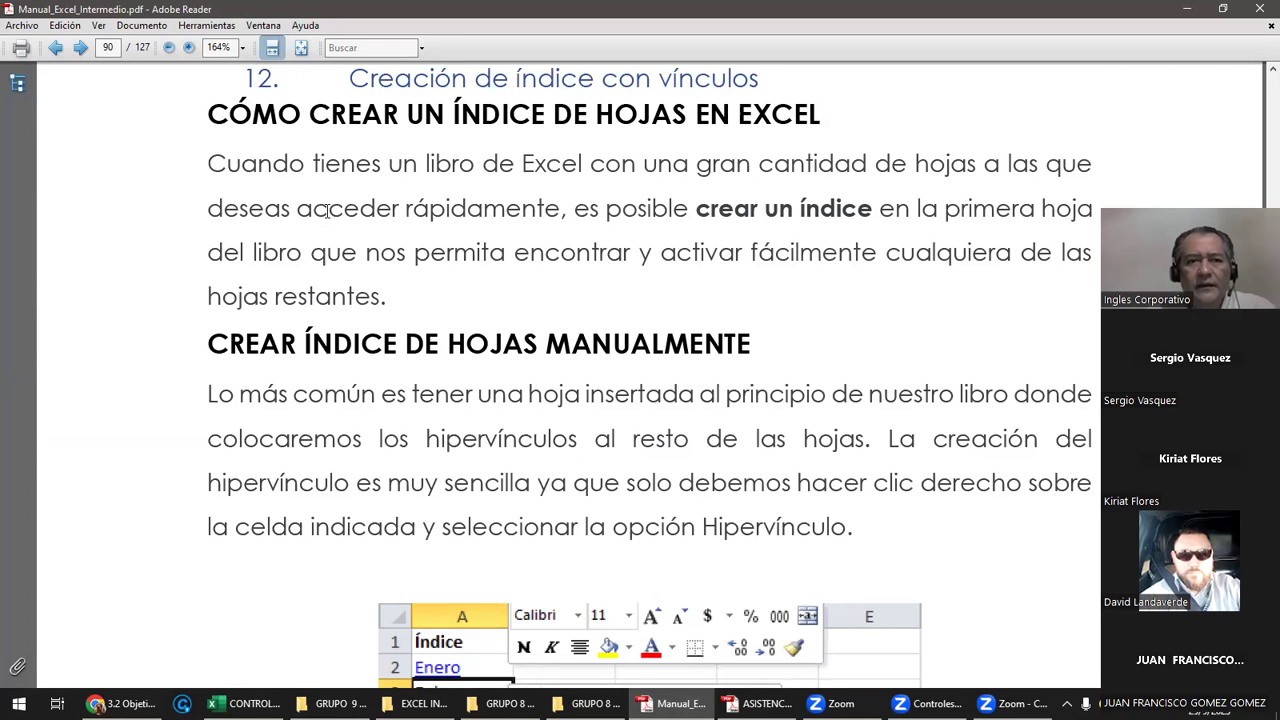
scroll(393, 333, down, 1)
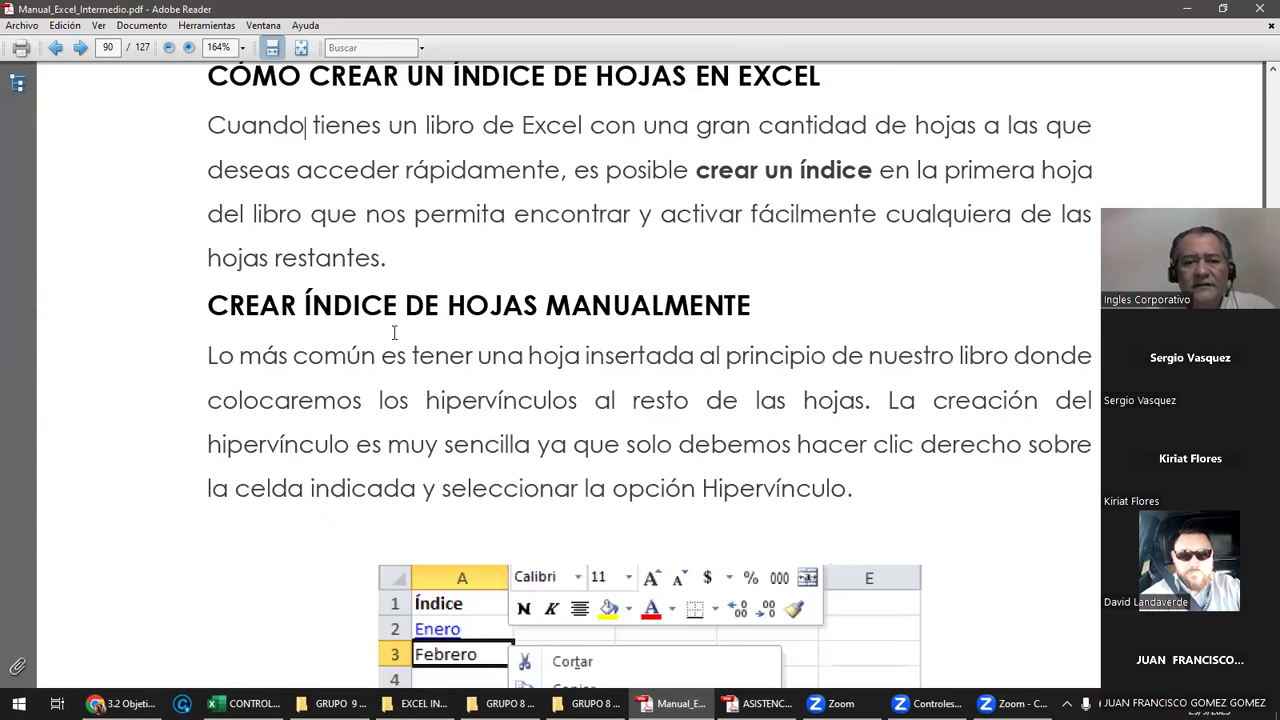
scroll(394, 333, down, 2)
scroll(395, 333, down, 3)
scroll(398, 333, down, 5)
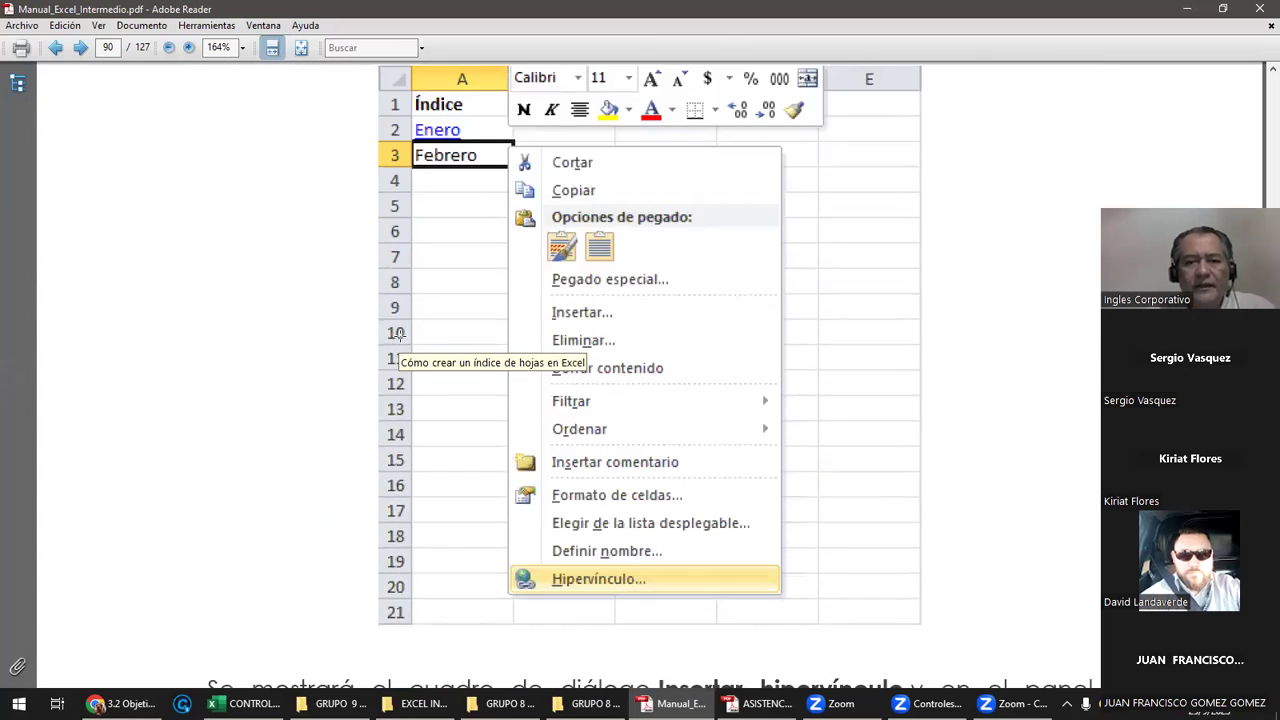
scroll(398, 333, down, 3)
scroll(398, 338, down, 1)
scroll(398, 338, down, 1)
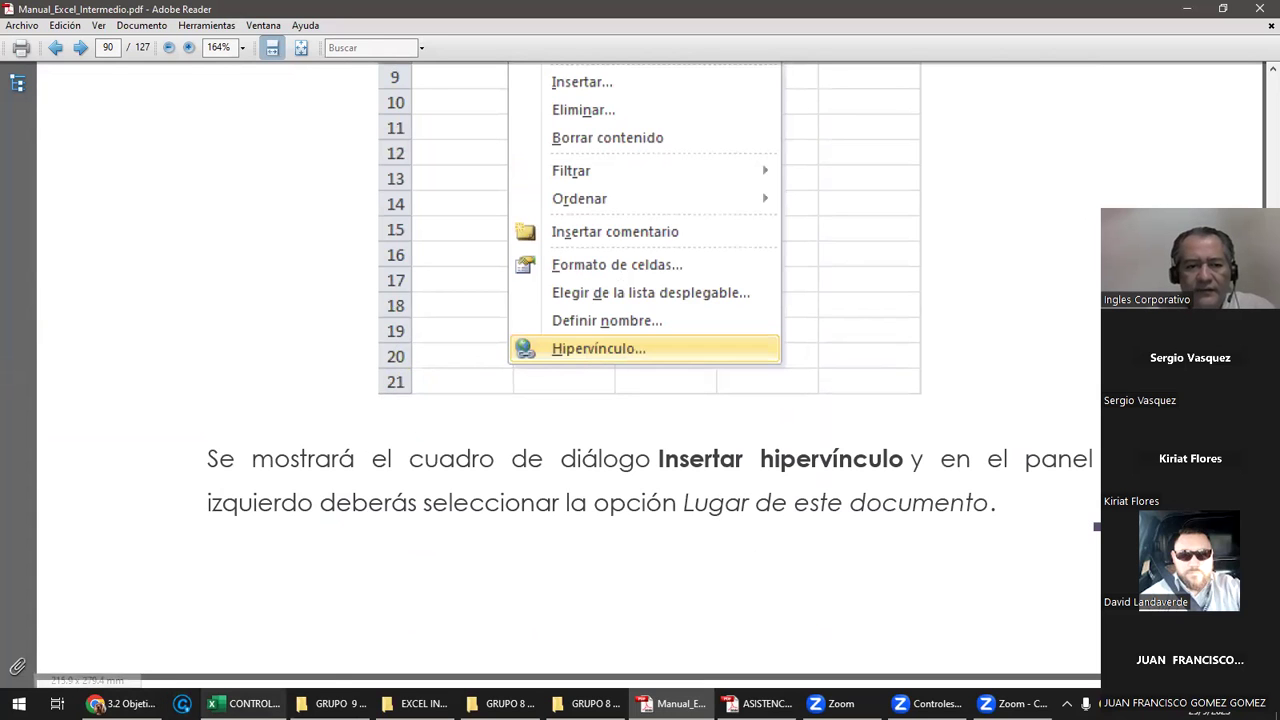
mouse_move(459, 703)
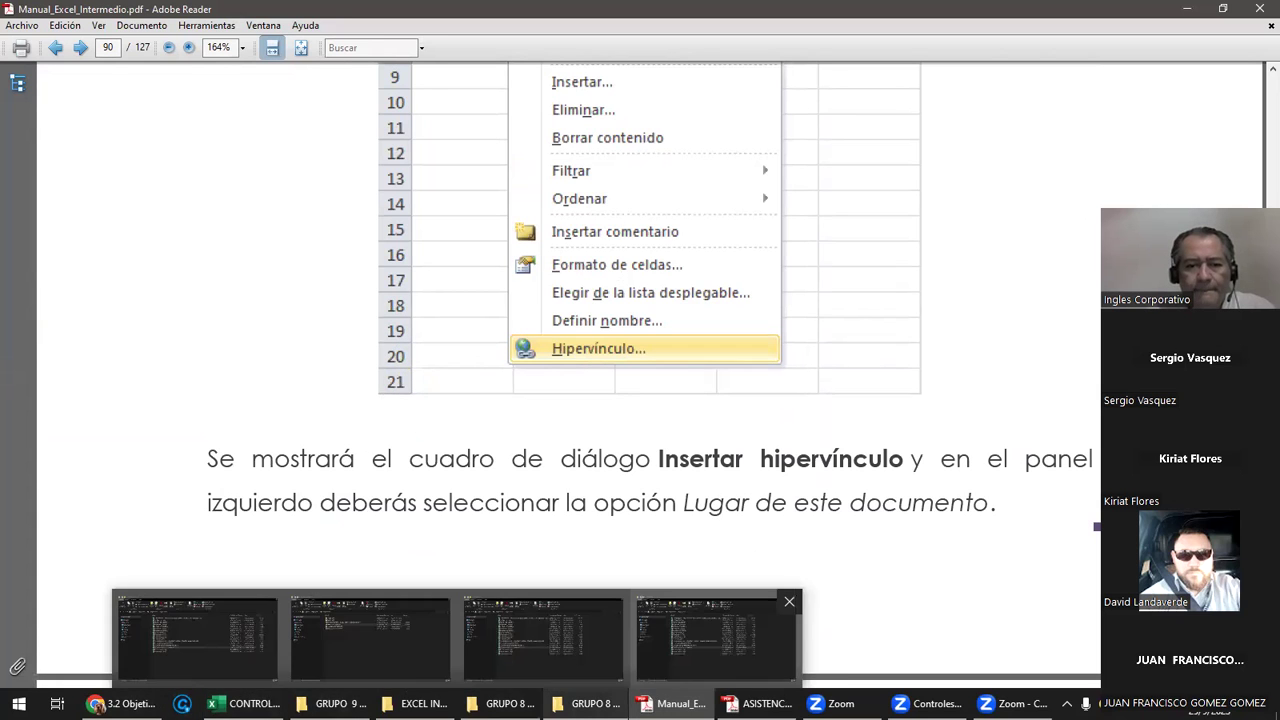
click(725, 635)
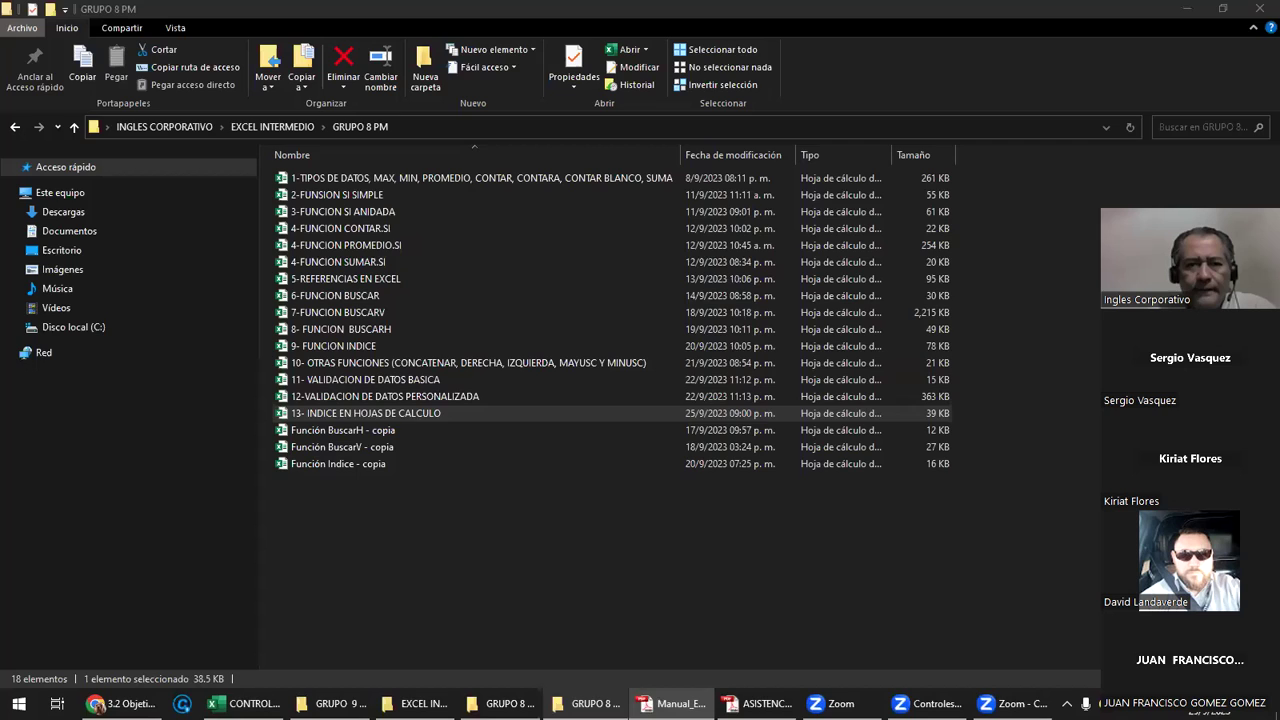
Open workbook 13- INDICE EN HOJAS DE CALCULO from EXCEL INTERMEDIO > GRUPO 9 PM.
click(73, 127)
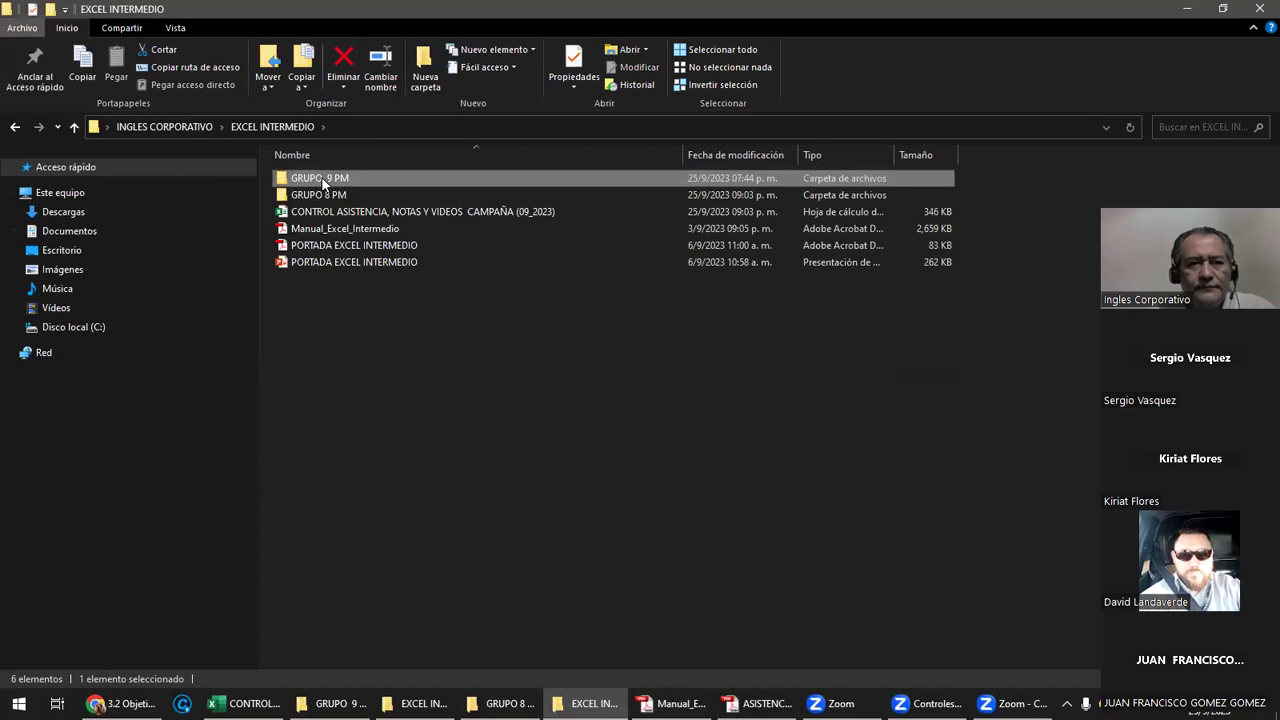
double_click(322, 178)
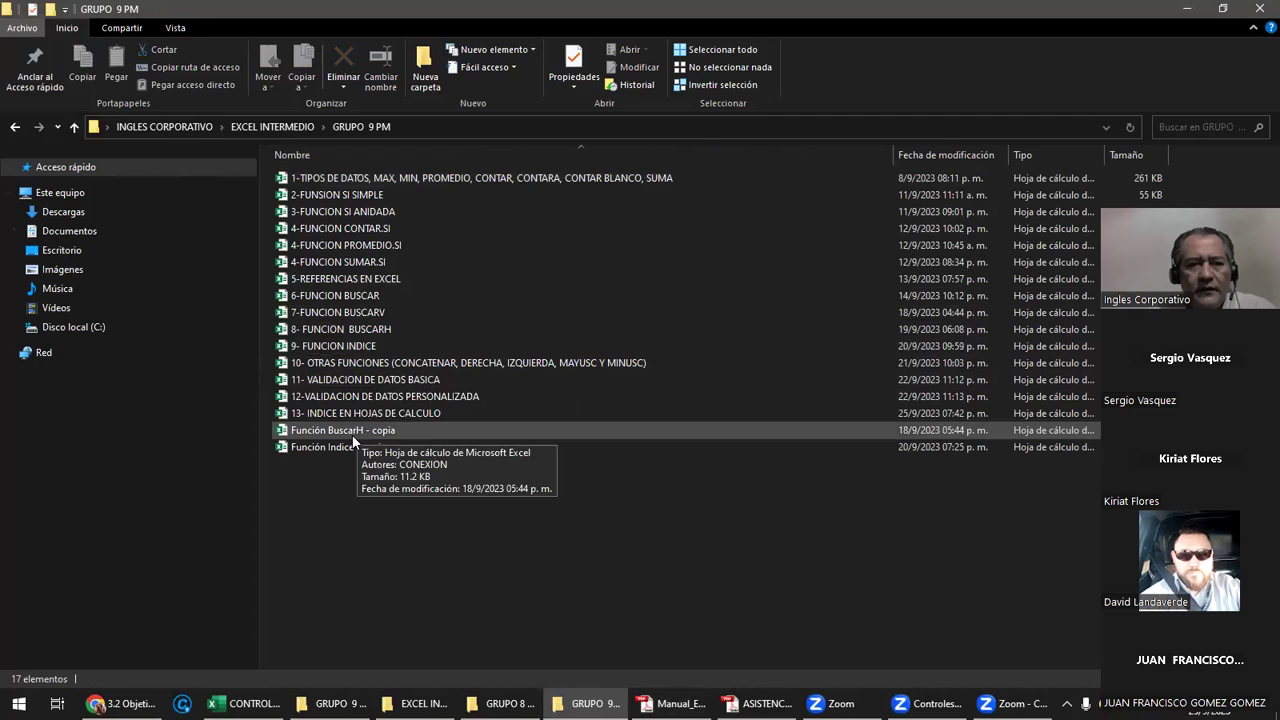
click(337, 412)
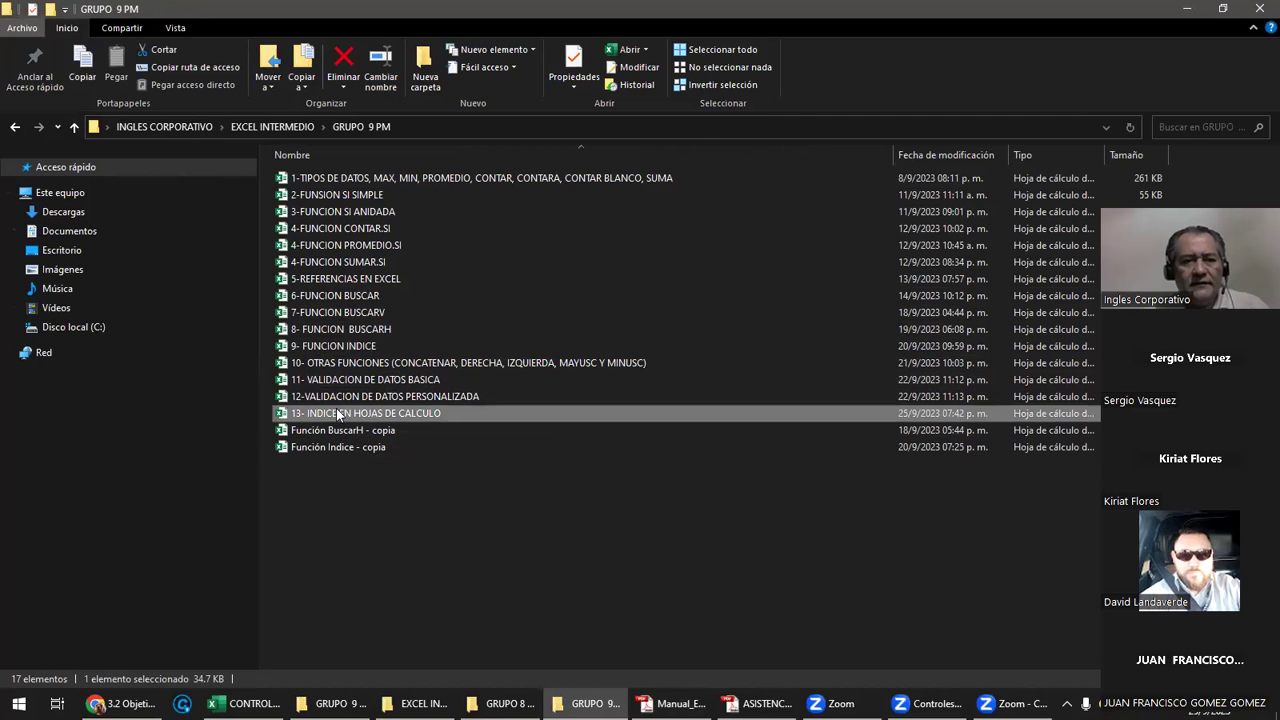
double_click(337, 413)
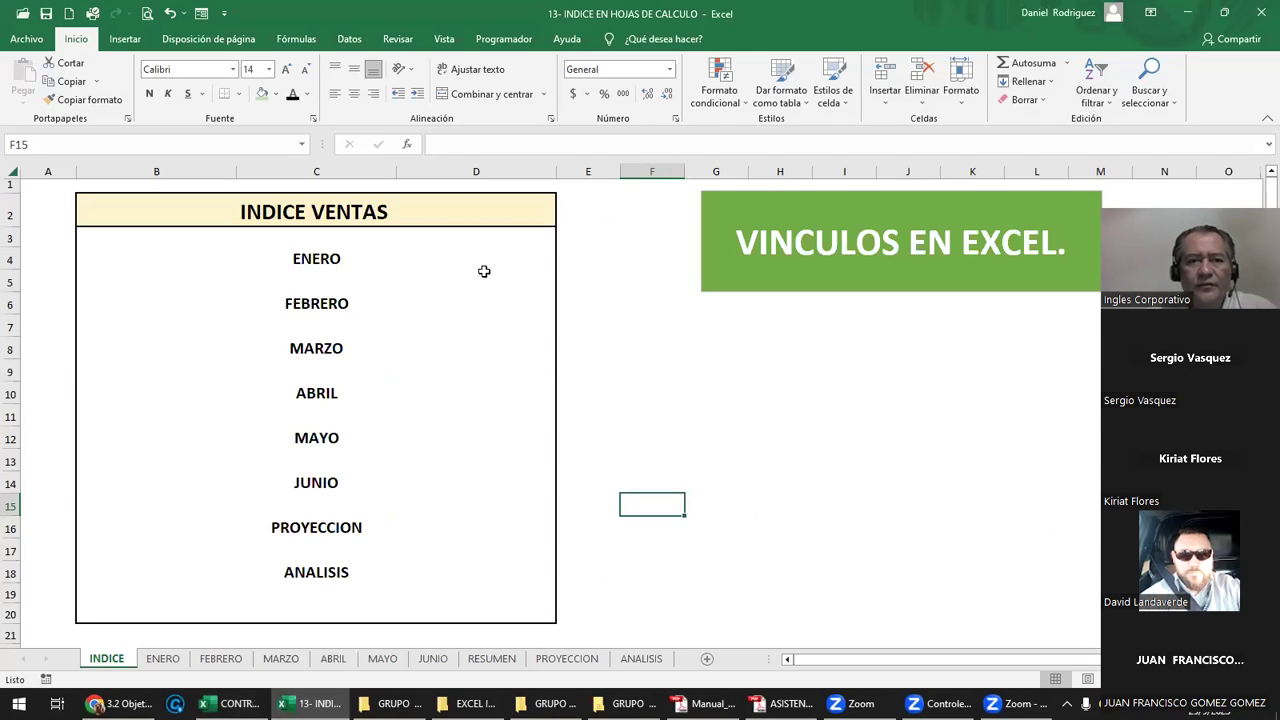
Look over the ENERO and JUNIO sheets, selecting ENERO's branch headers, seller names and cell B5.
click(660, 322)
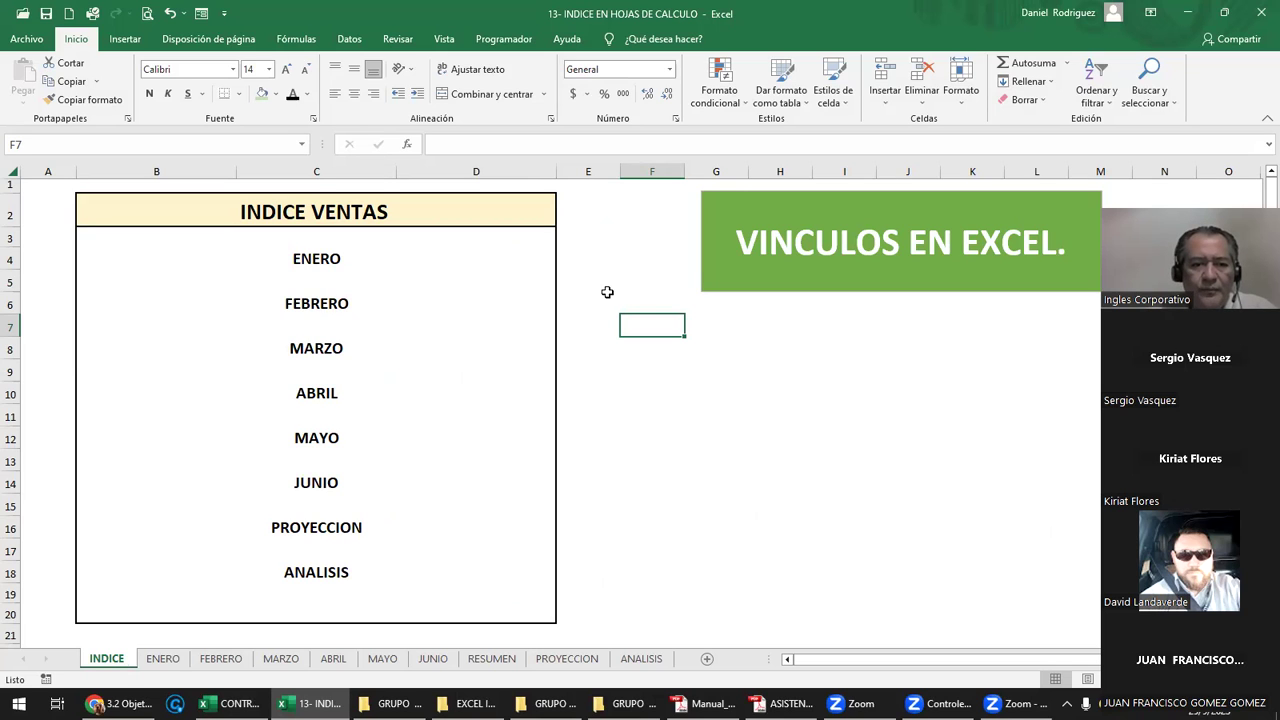
click(163, 659)
click(433, 659)
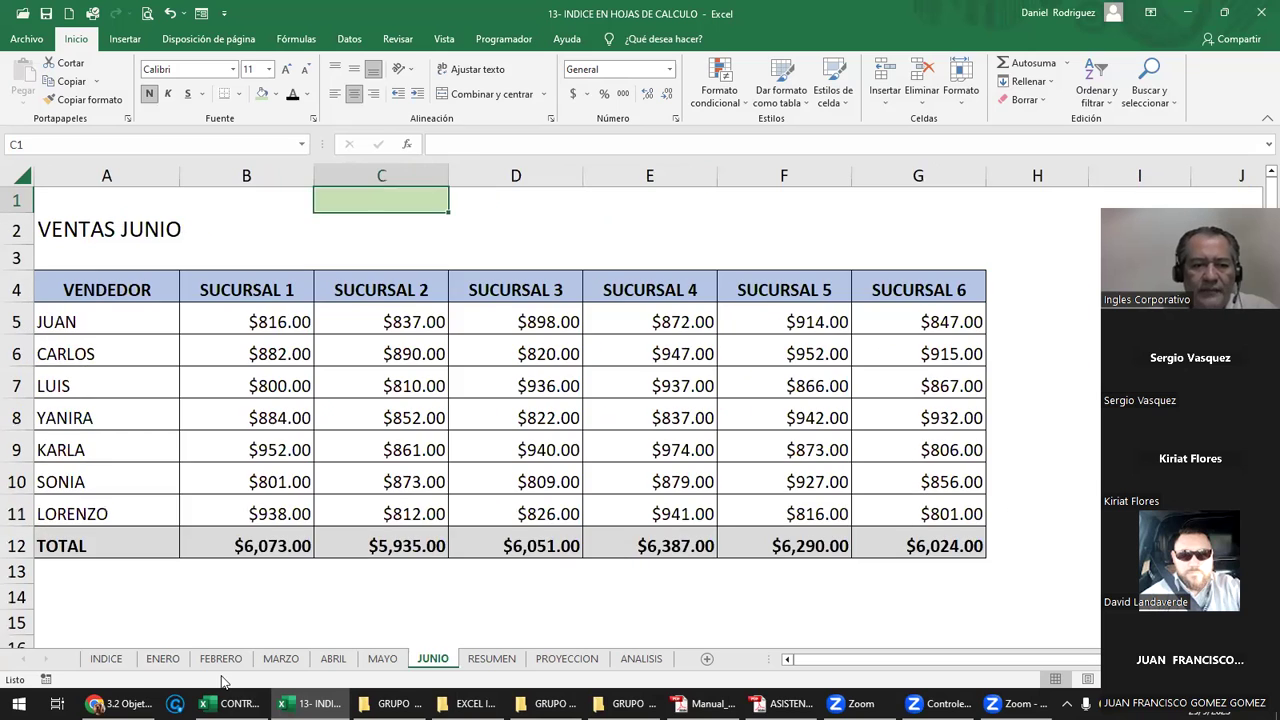
click(177, 660)
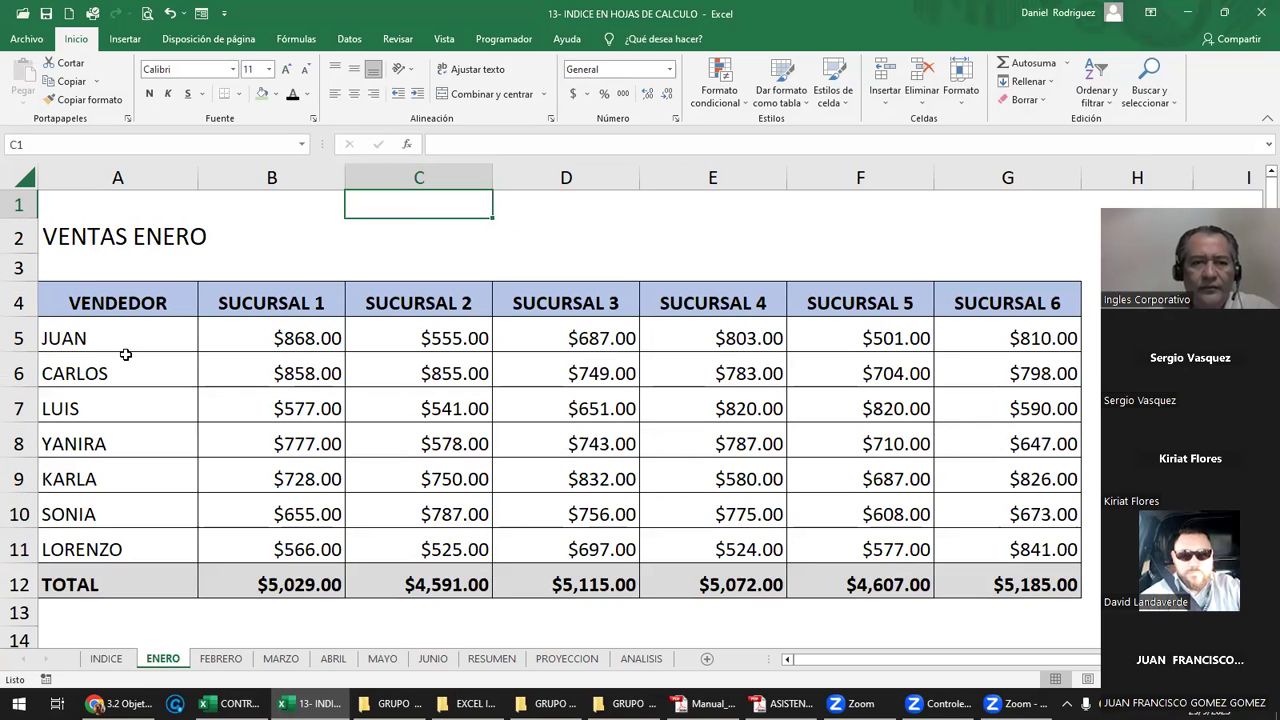
drag(251, 289, 960, 298)
ctrl+drag(118, 338, 118, 548)
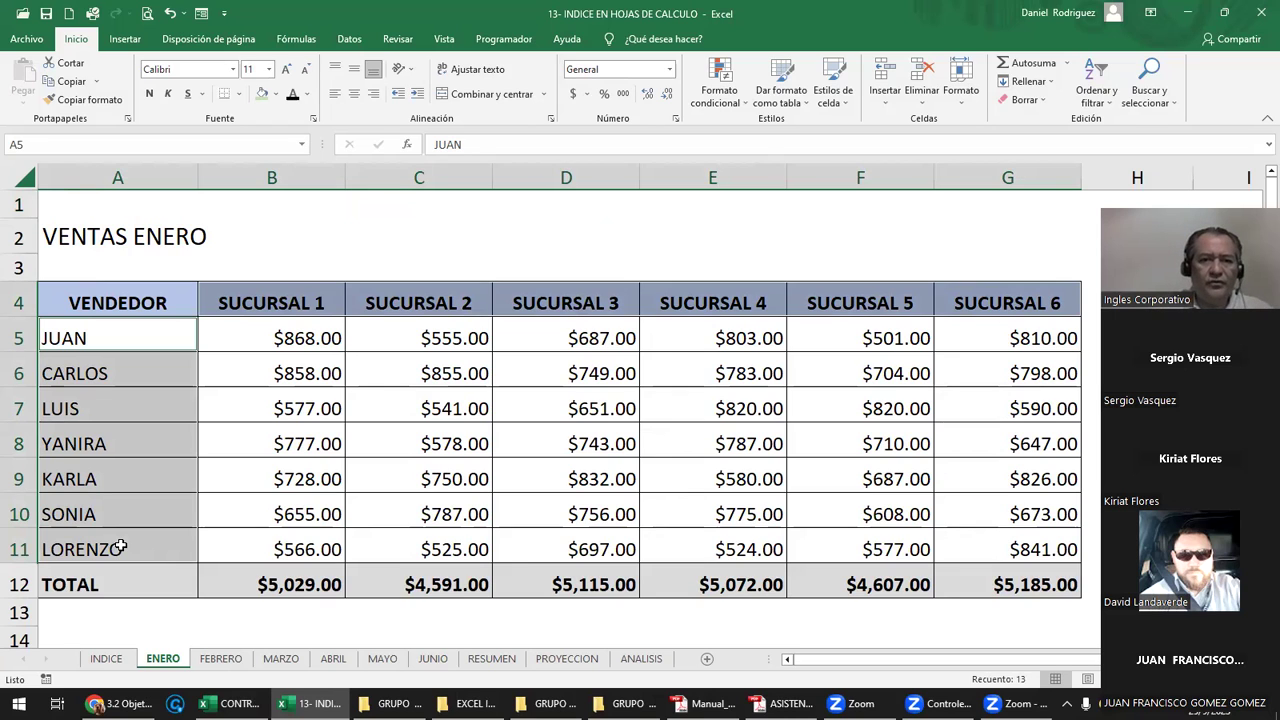
click(309, 340)
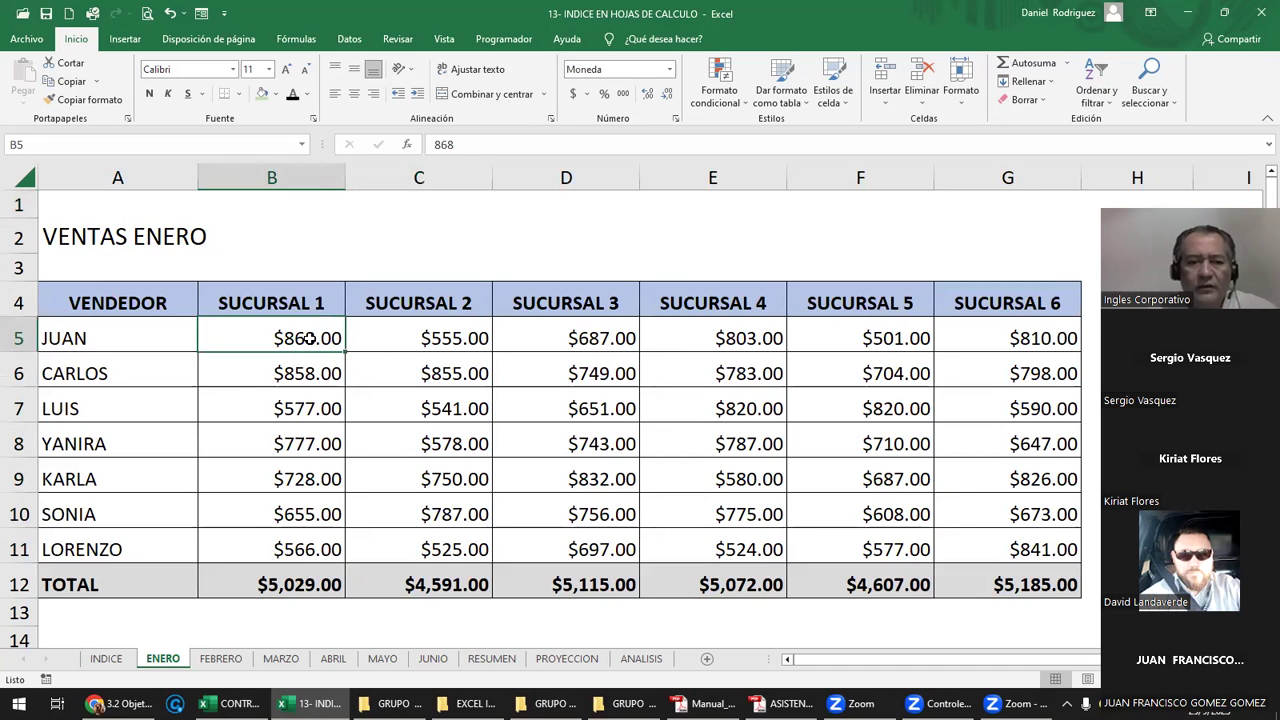
Flip through the FEBRERO, ABRIL and JUNIO sheets, ending on the RESUMEN summary.
click(236, 661)
click(333, 663)
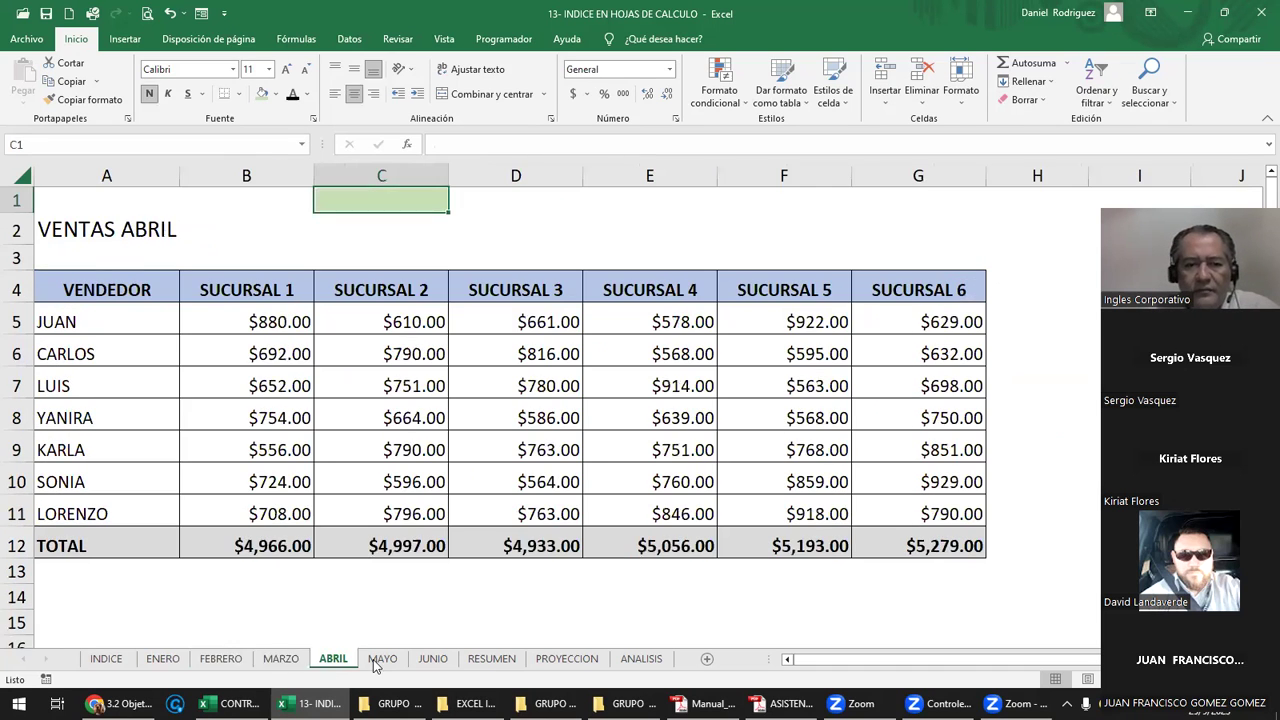
click(437, 659)
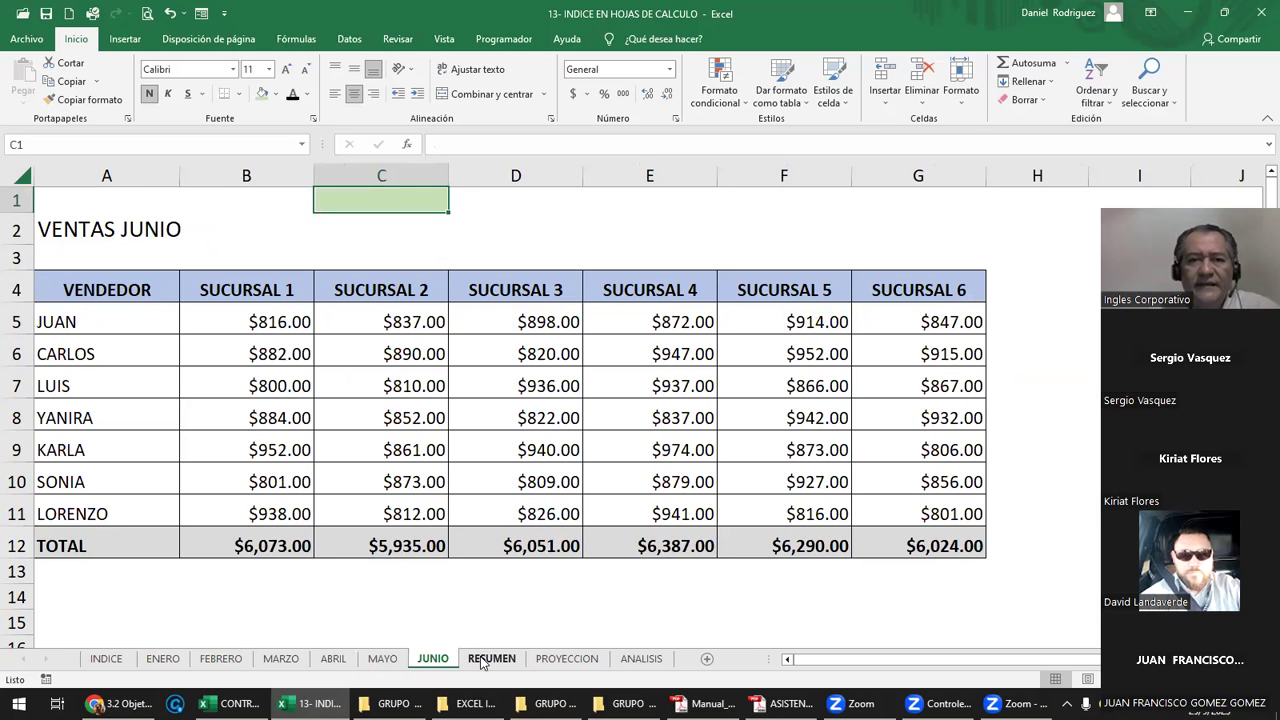
click(485, 660)
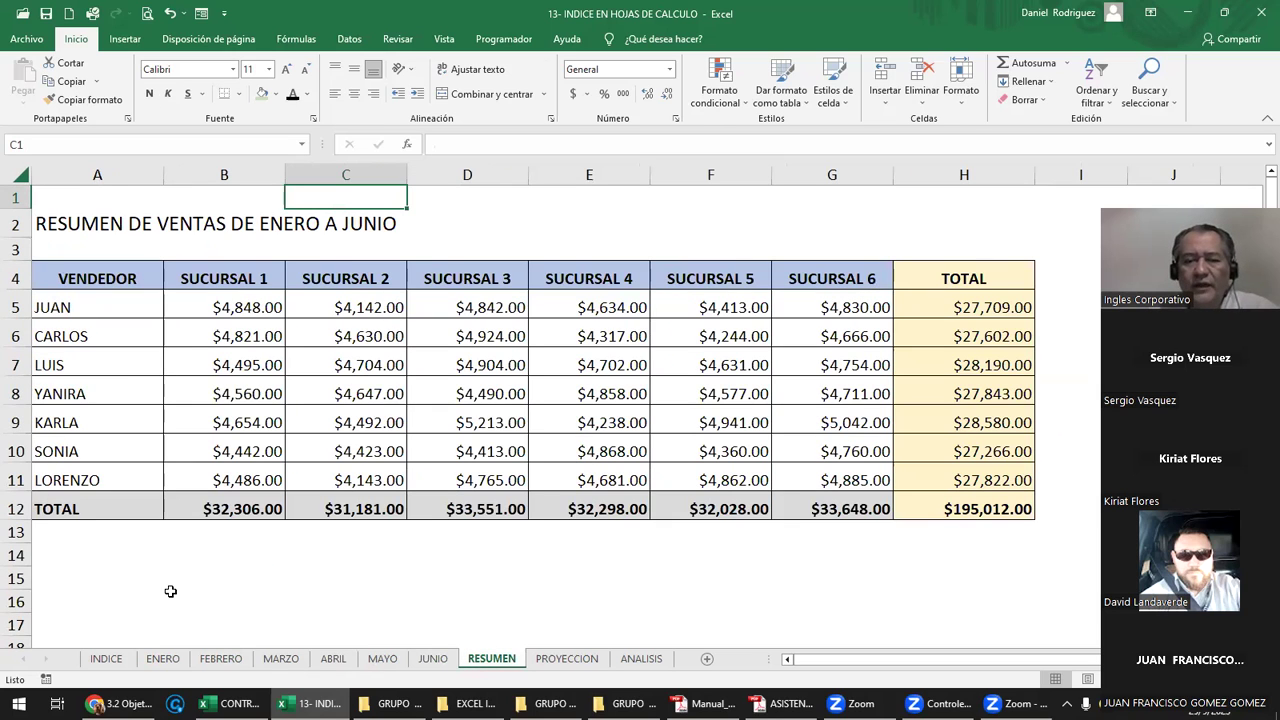
Review the PROYECCION sheet's SUCURSAL and SUBIR 3%/4% projection columns.
click(566, 662)
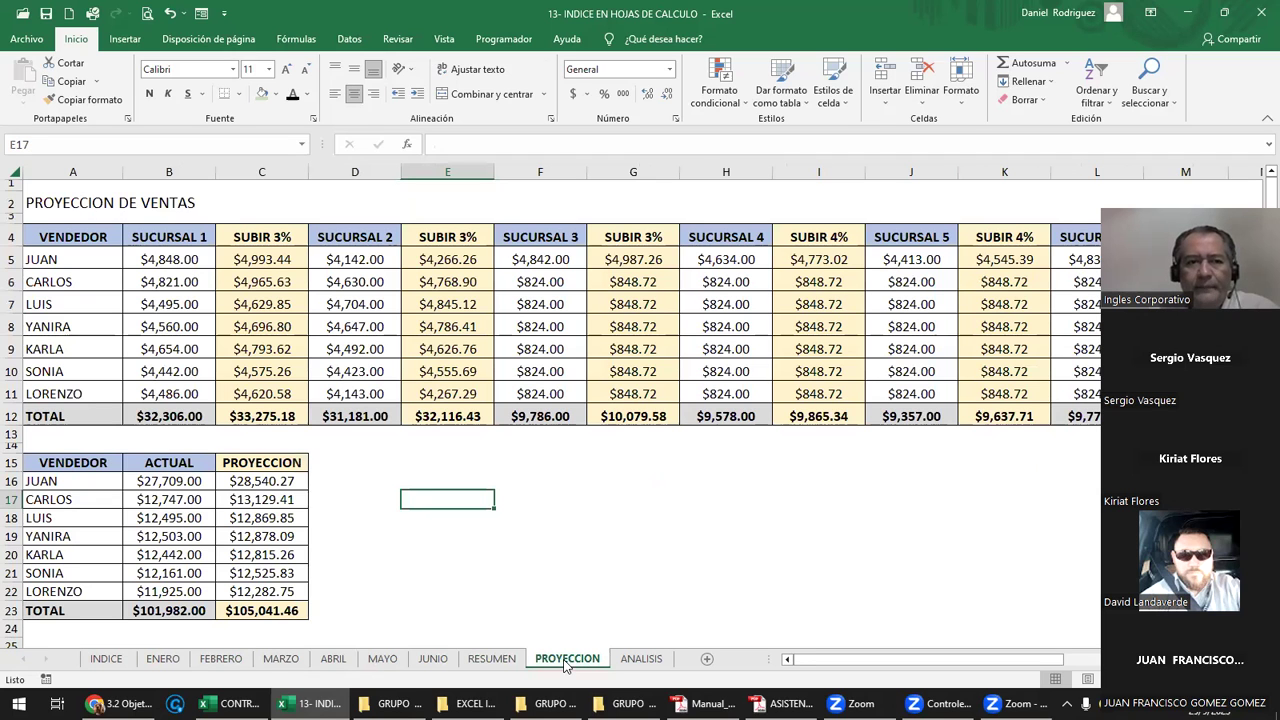
drag(166, 239, 168, 416)
click(268, 242)
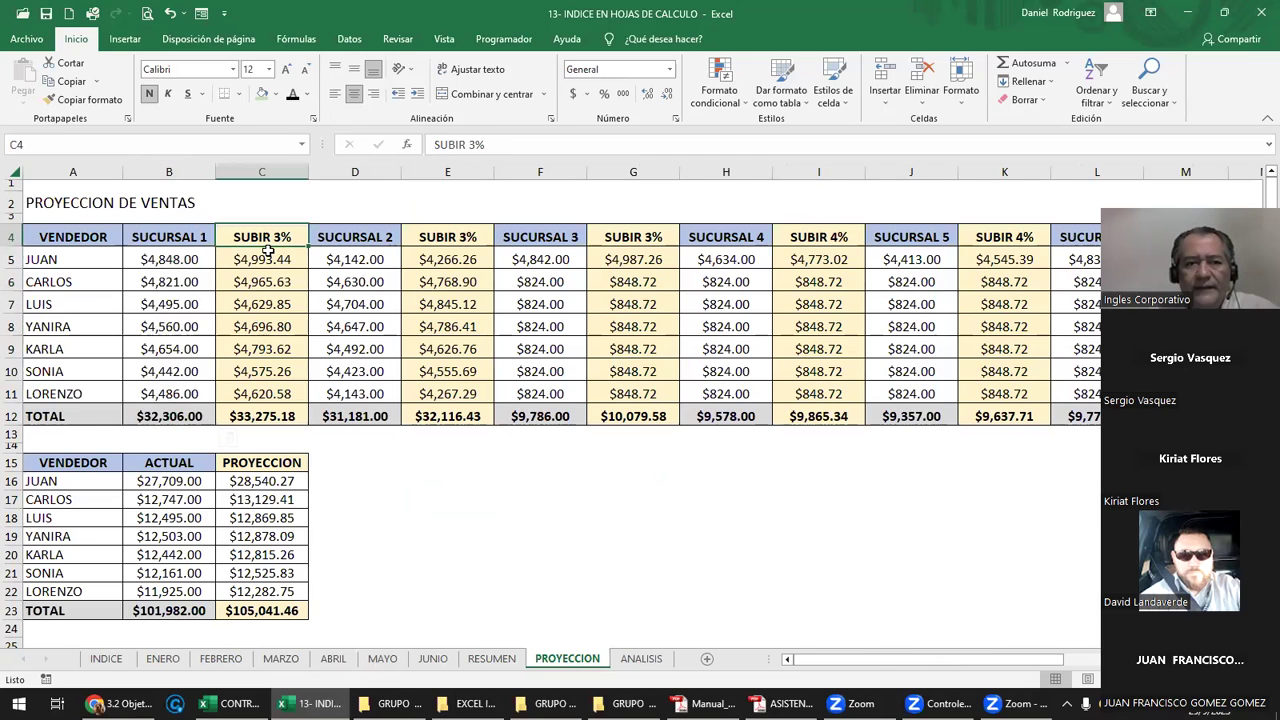
shift+click(266, 410)
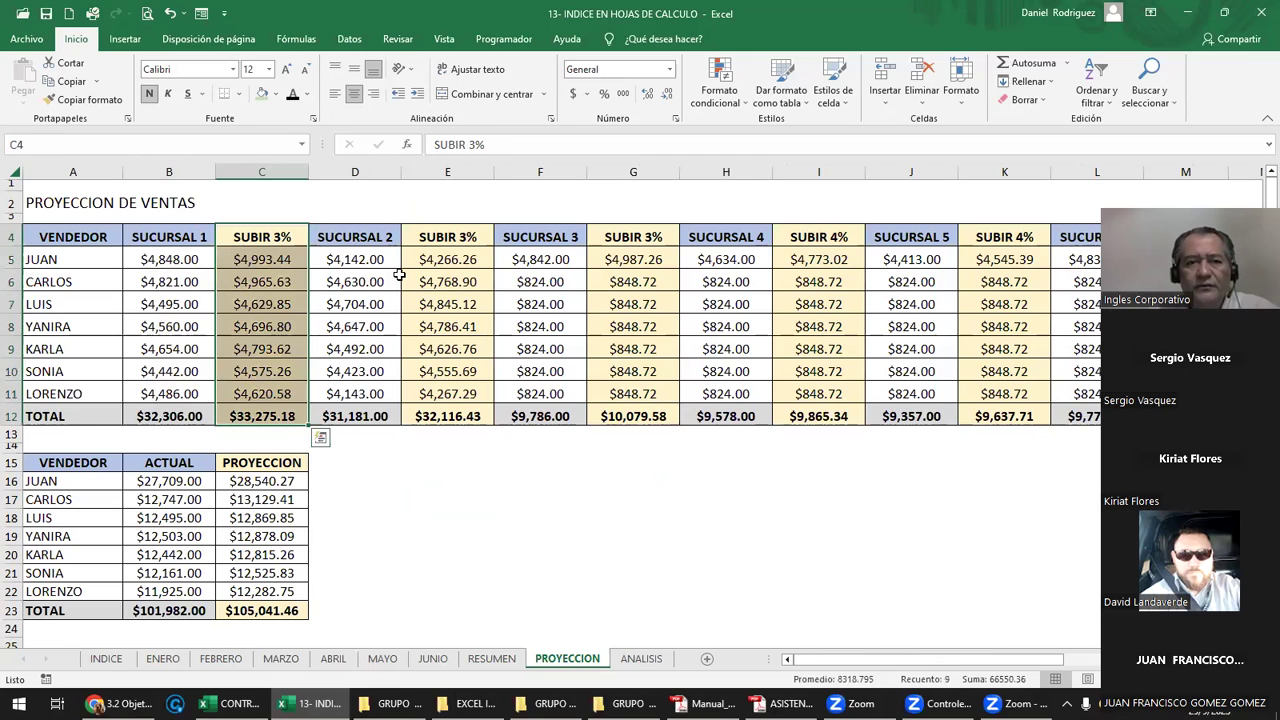
click(443, 237)
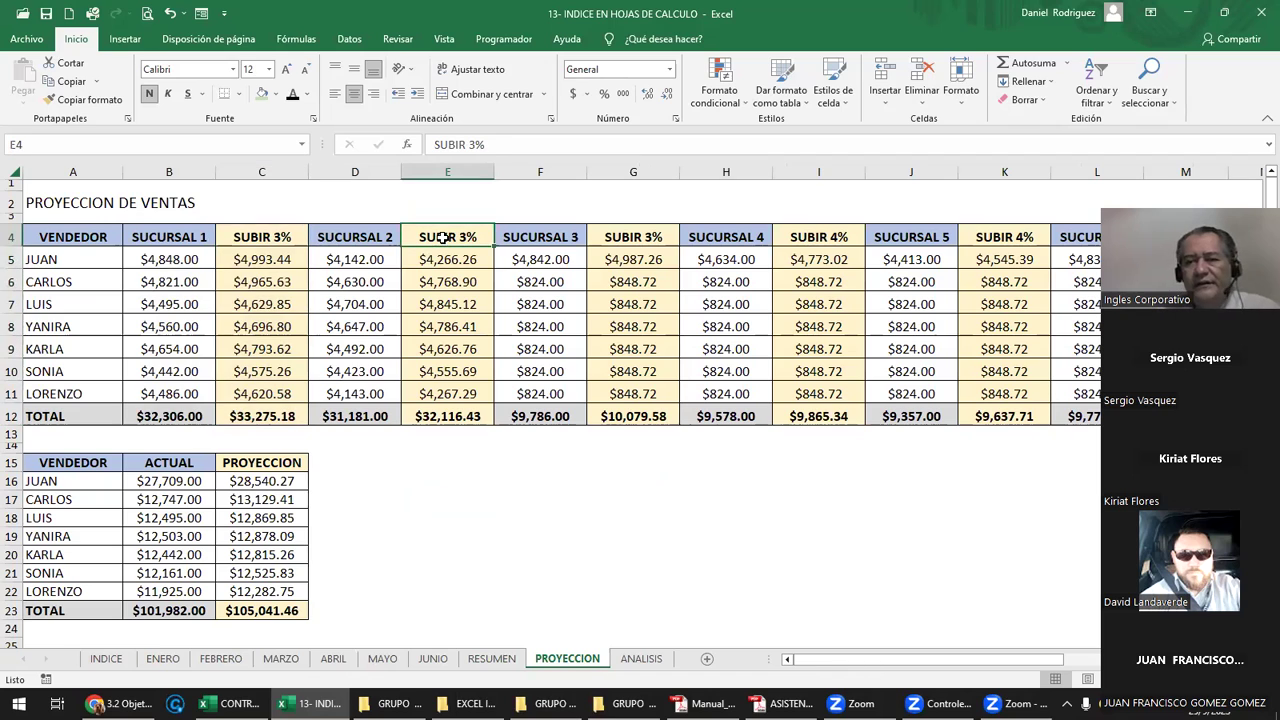
key(Right)
key(Right)
key(Right)
key(Right)
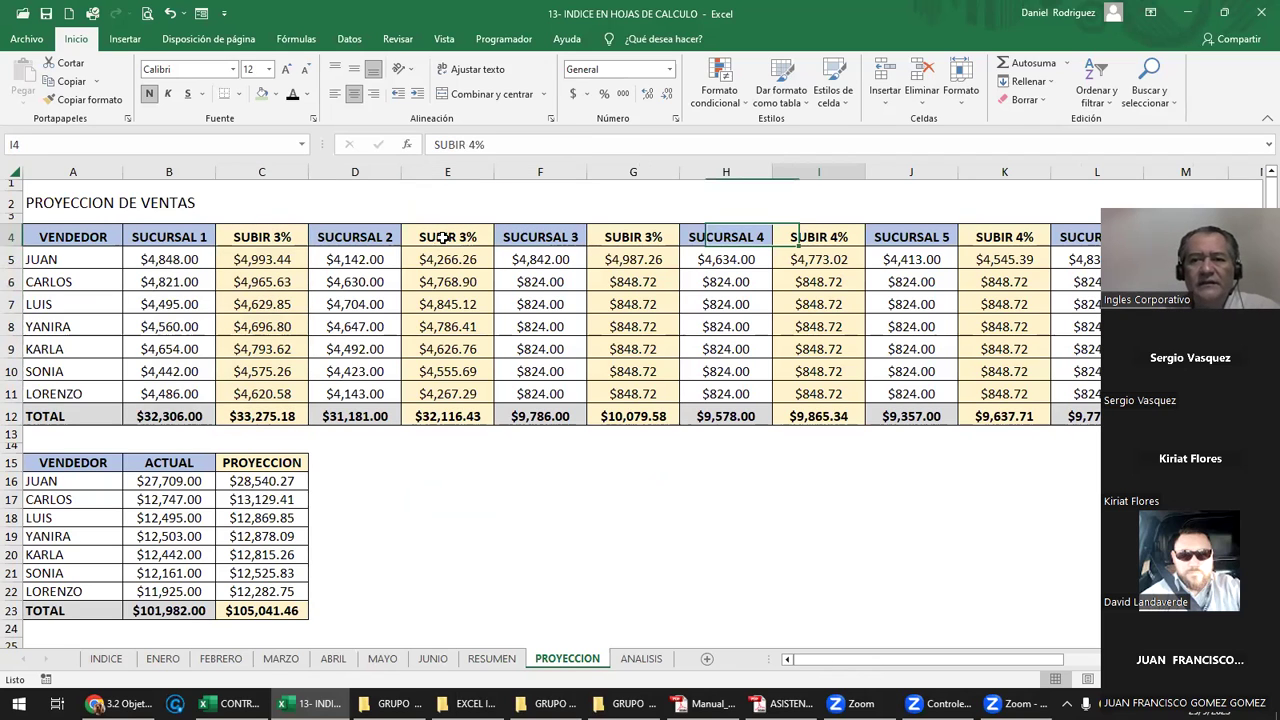
key(Right)
key(Right)
key(Right)
key(Right)
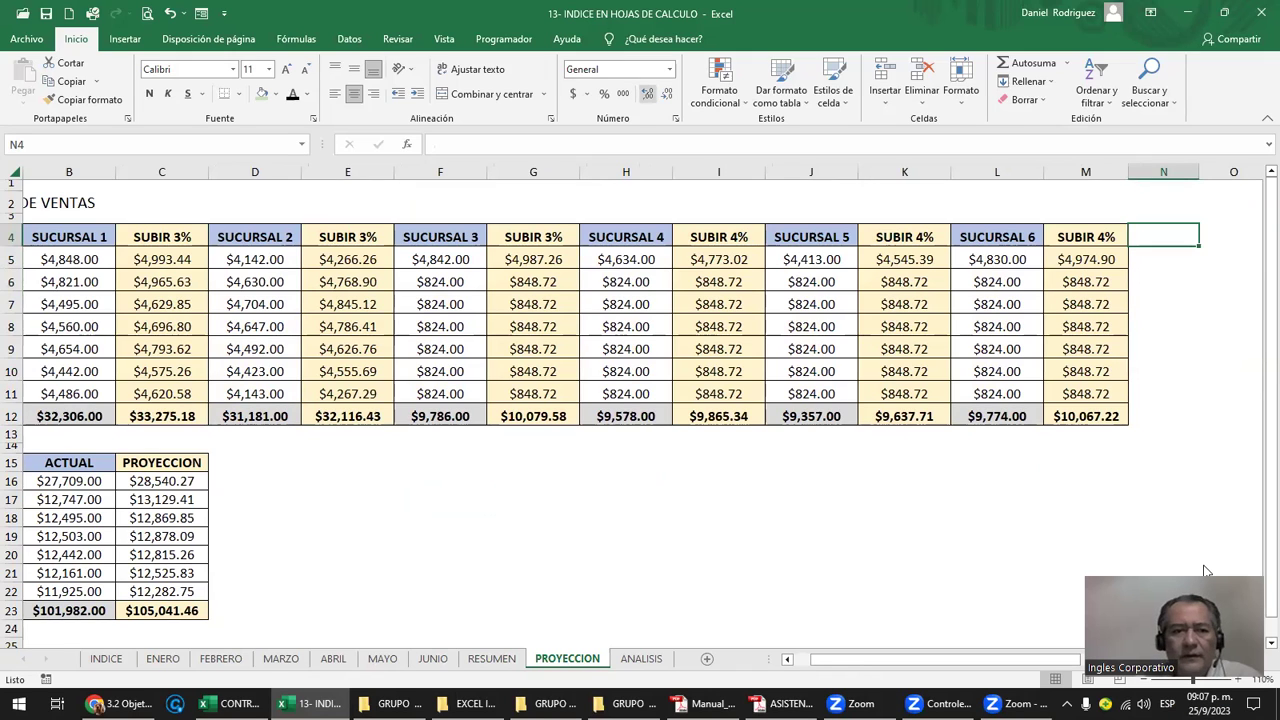
Check the ACTUAL/PROYECCION summary cells, including the projection formula in C16.
click(315, 481)
key(Left)
key(Left)
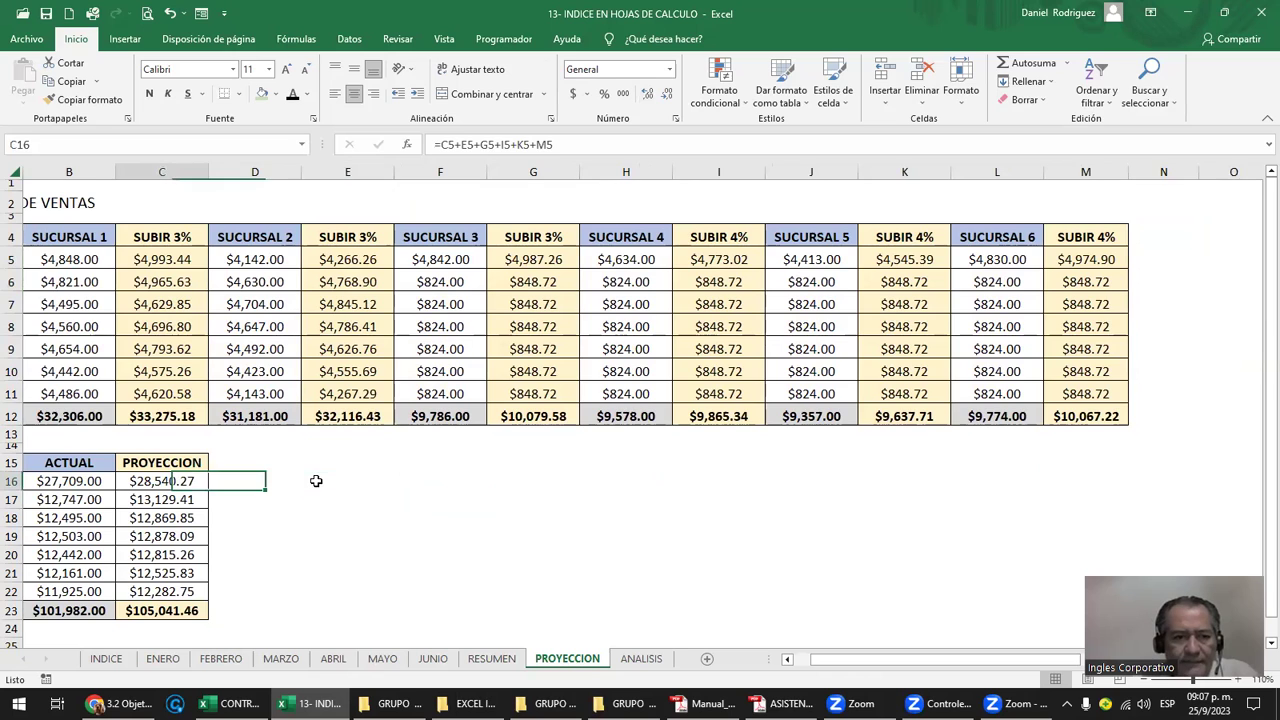
key(Left)
key(Left)
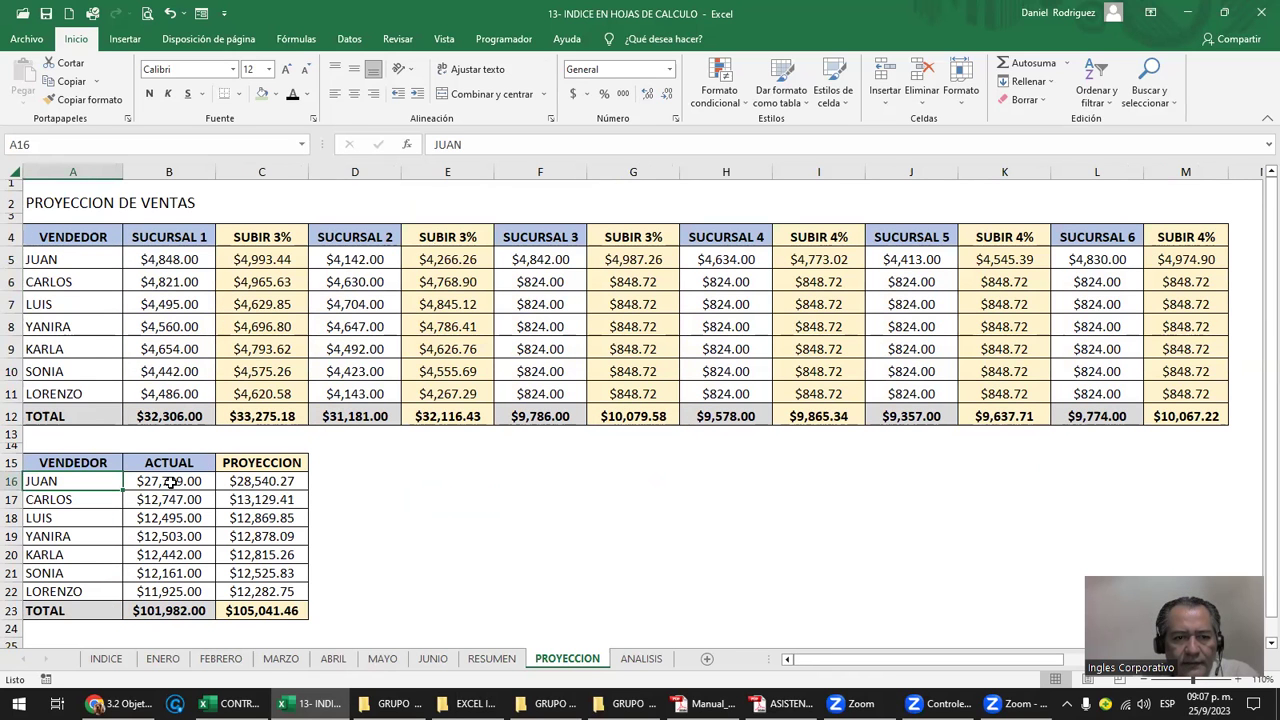
click(170, 481)
click(248, 481)
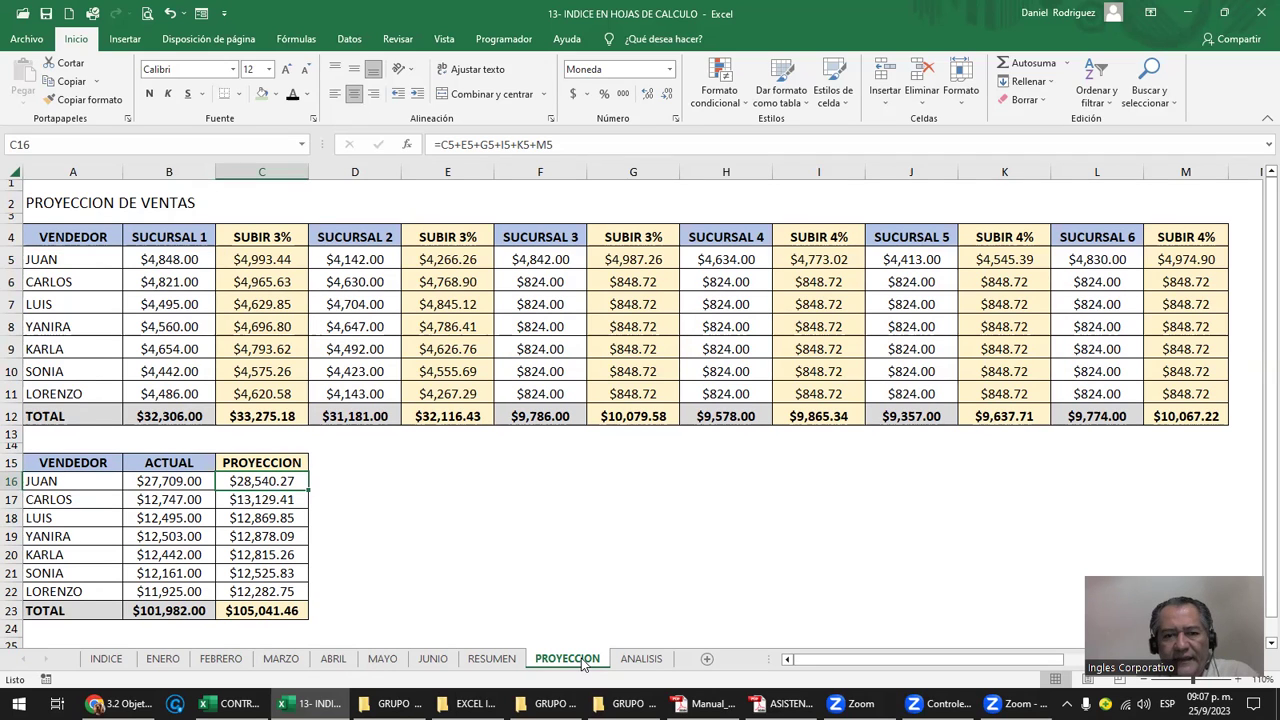
On ANALISIS, set B5 to =PROYECCION!B16 and fill it down to B12.
click(642, 659)
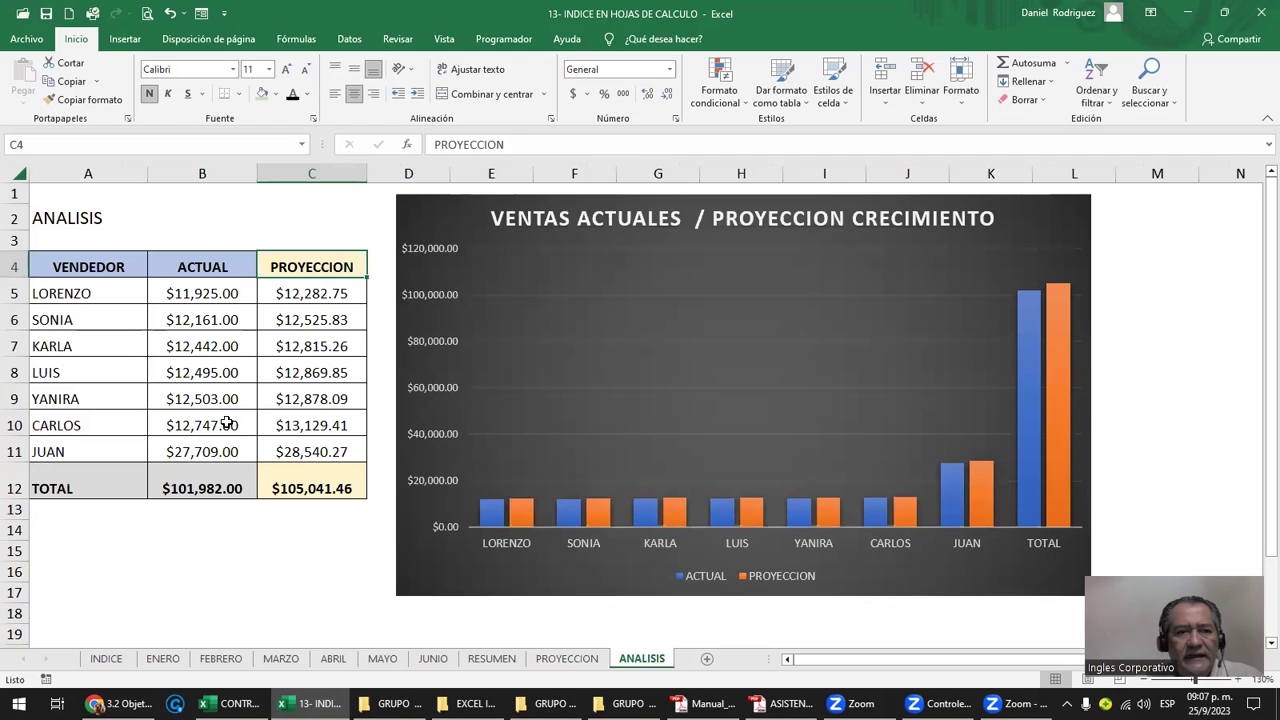
click(230, 294)
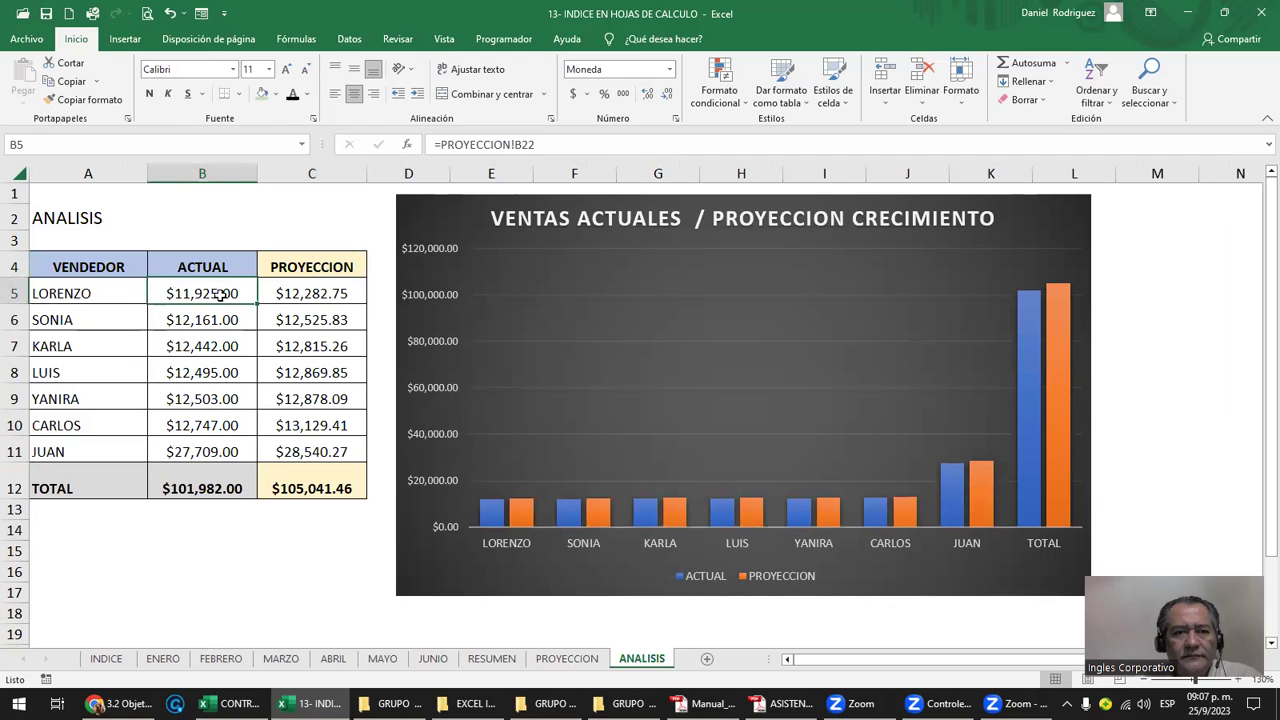
key(F2)
key(Escape)
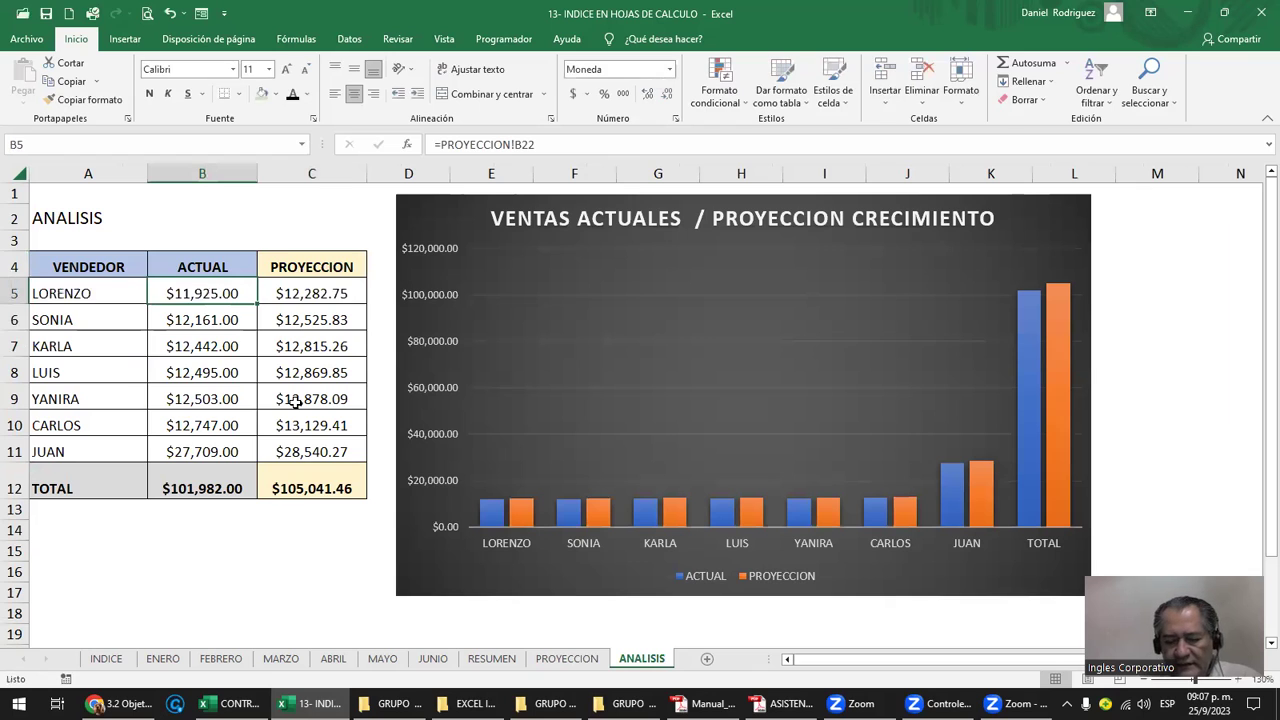
text(=)
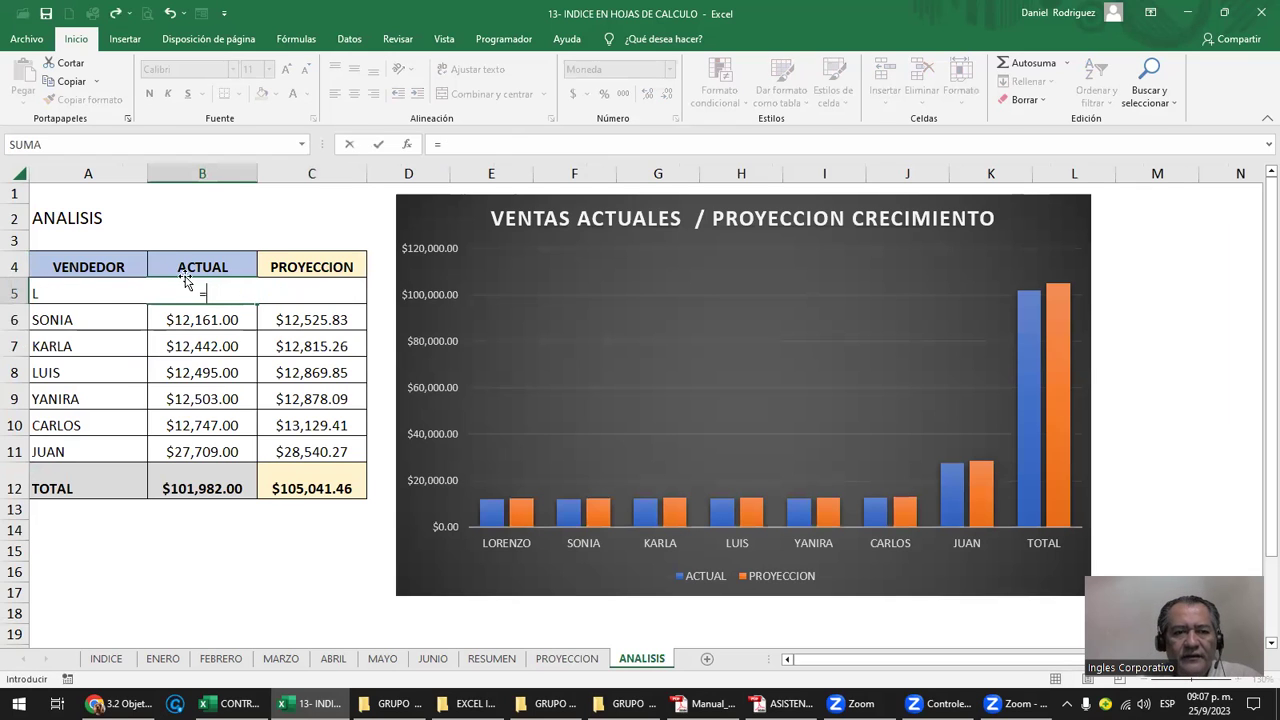
click(566, 658)
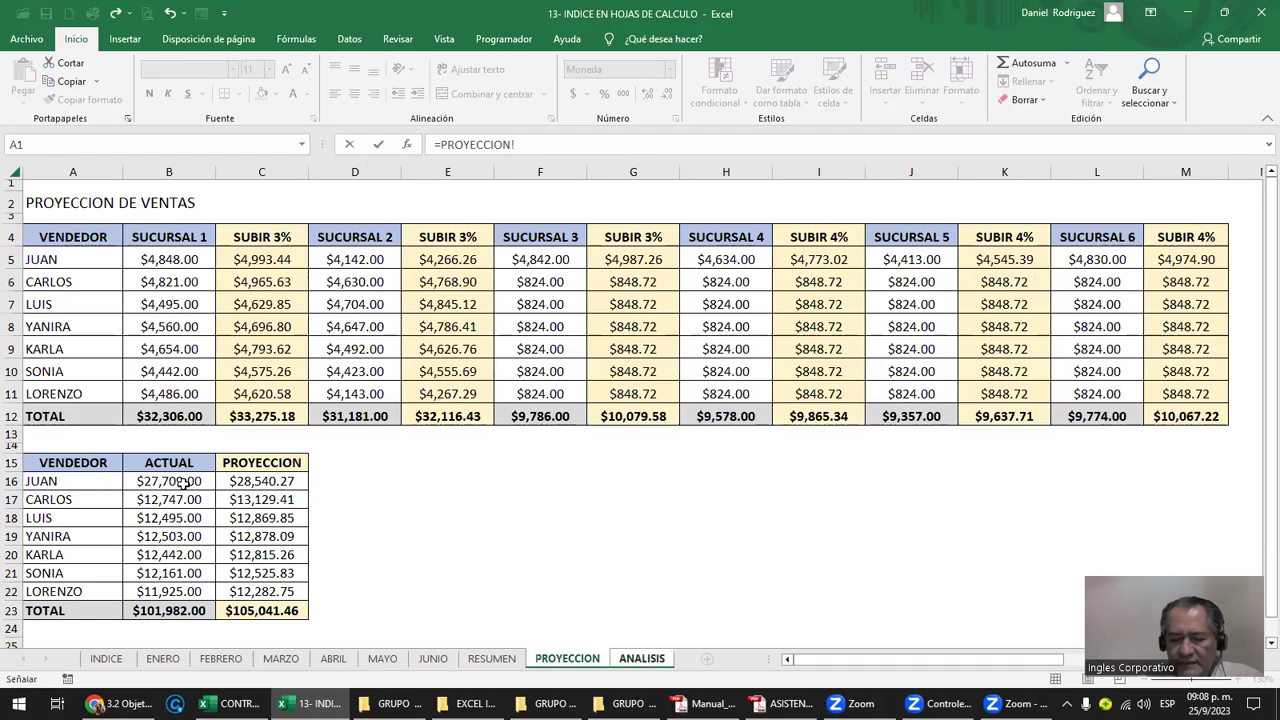
click(184, 484)
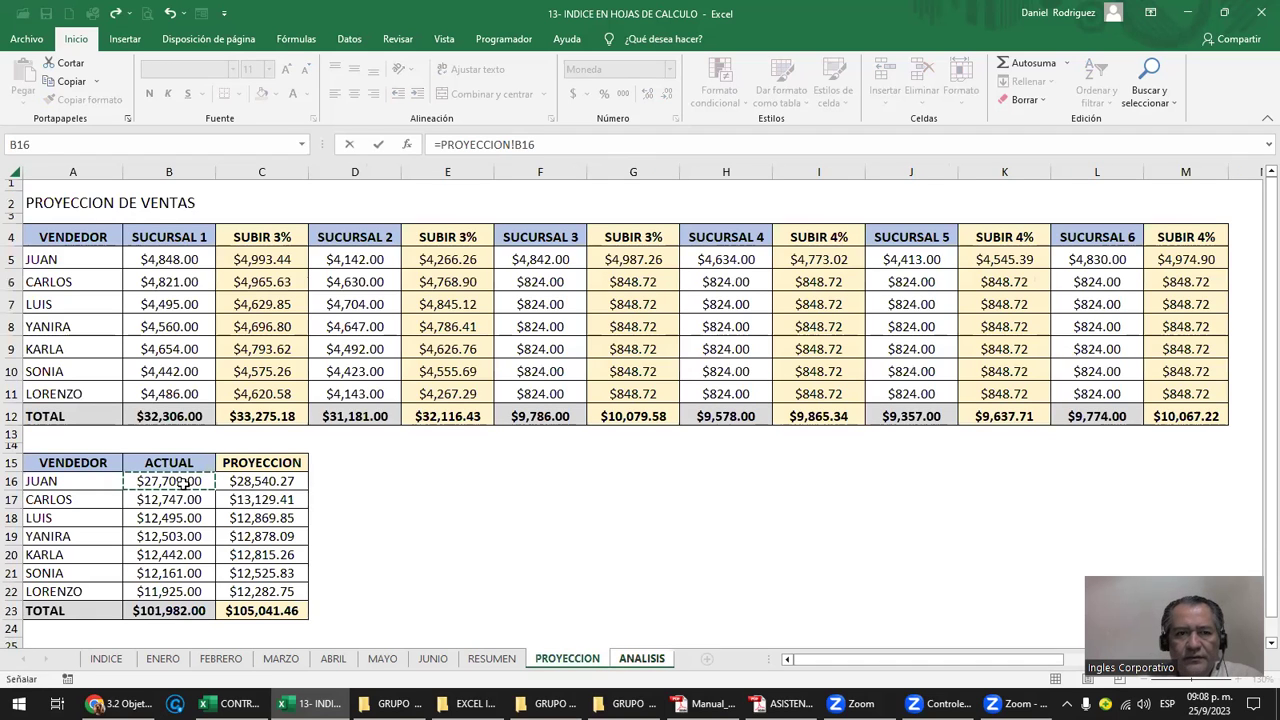
key(Return)
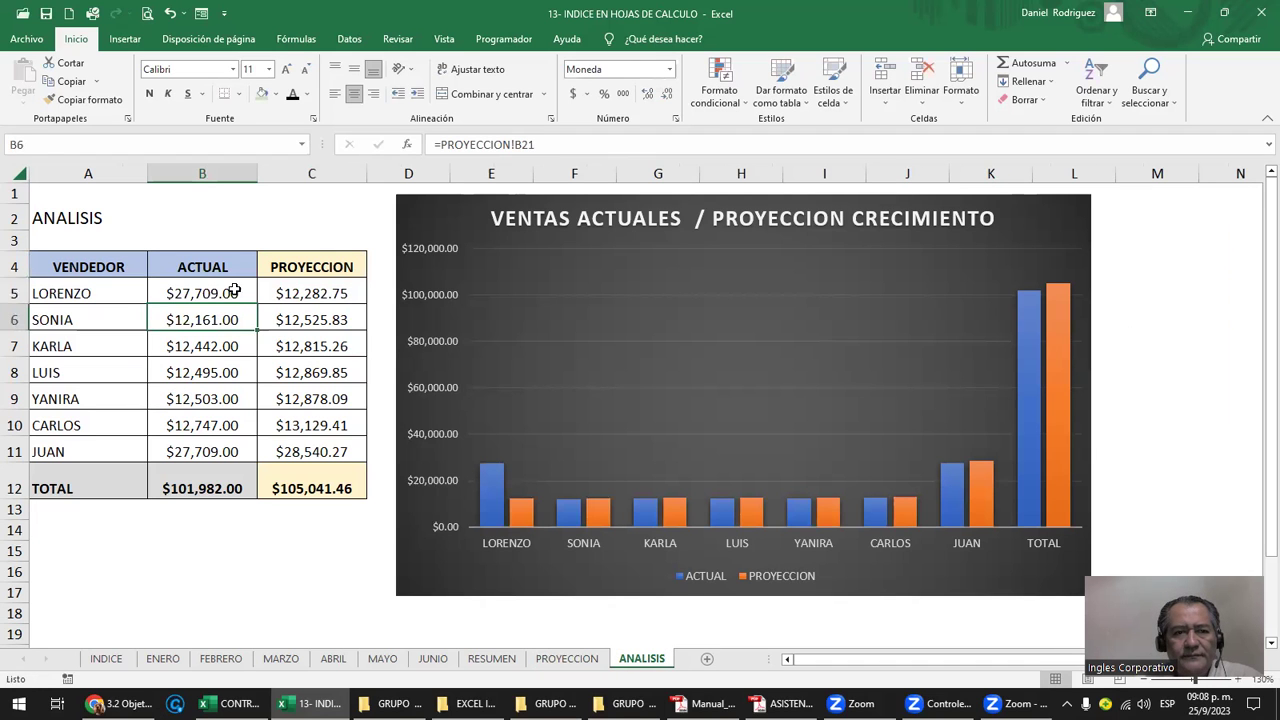
click(245, 297)
drag(255, 307, 256, 308)
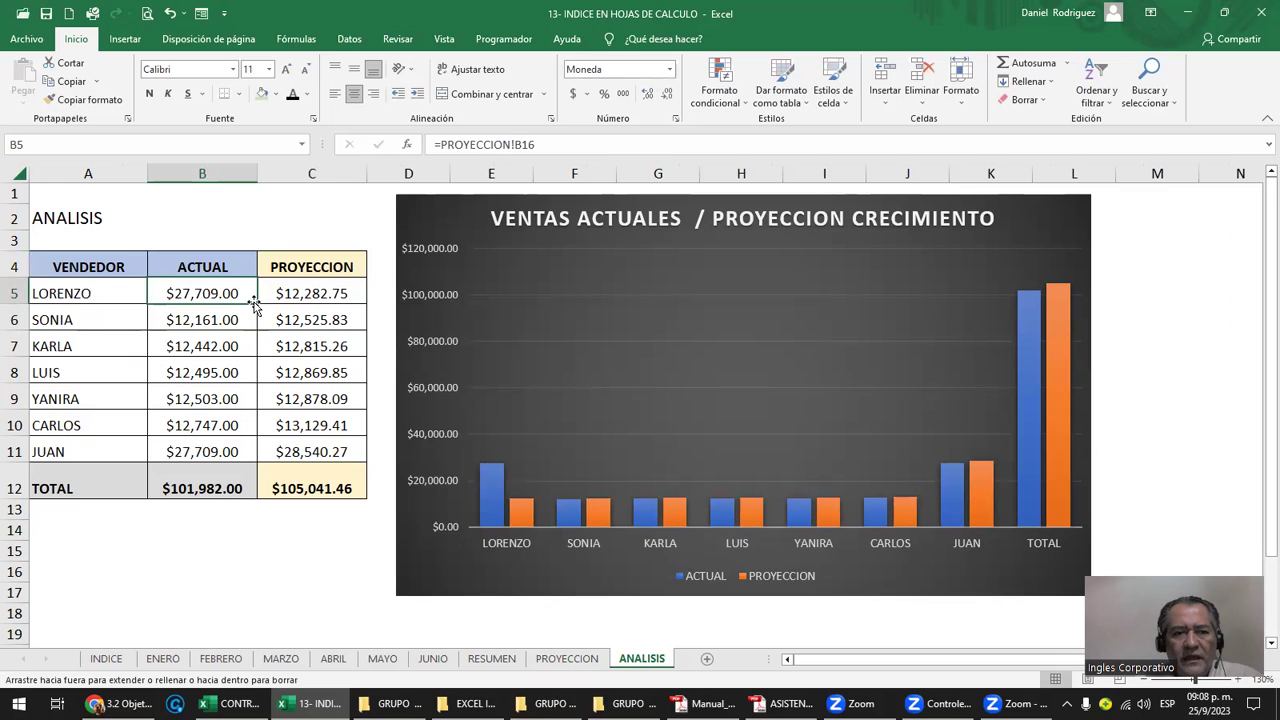
double_click(255, 307)
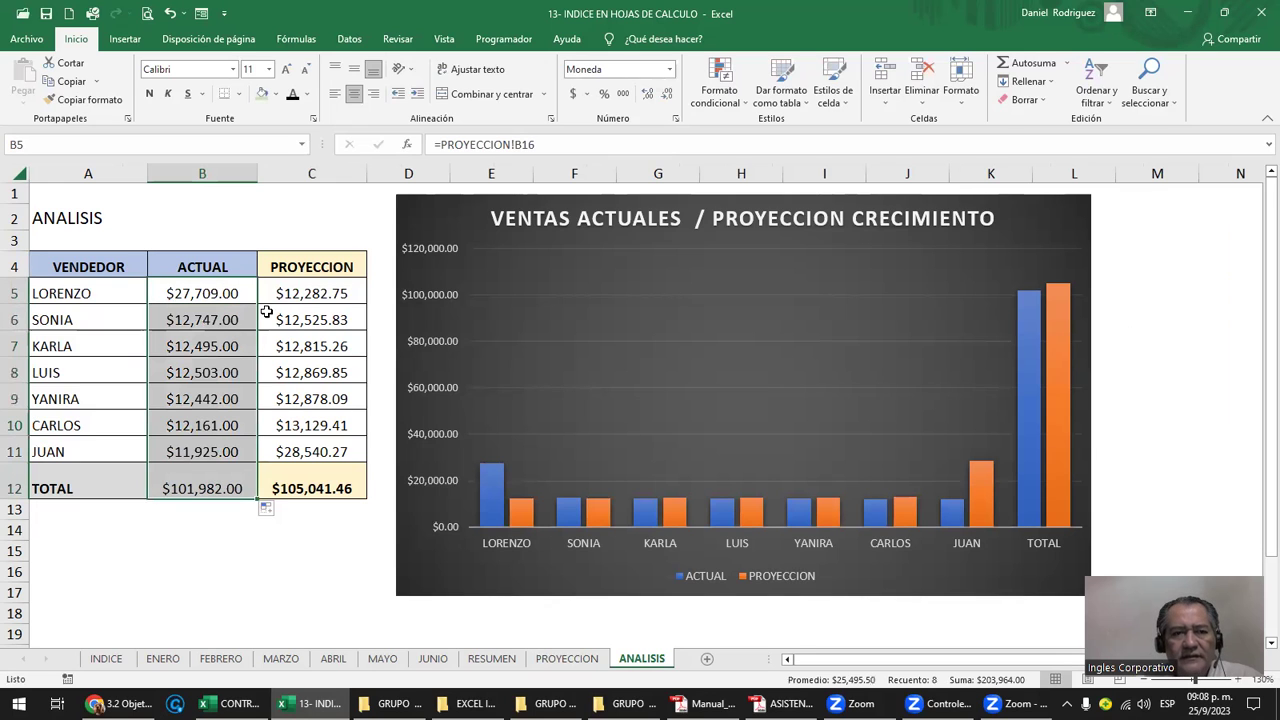
Set ANALISIS cell C5 to =PROYECCION!C16.
click(317, 296)
text(=)
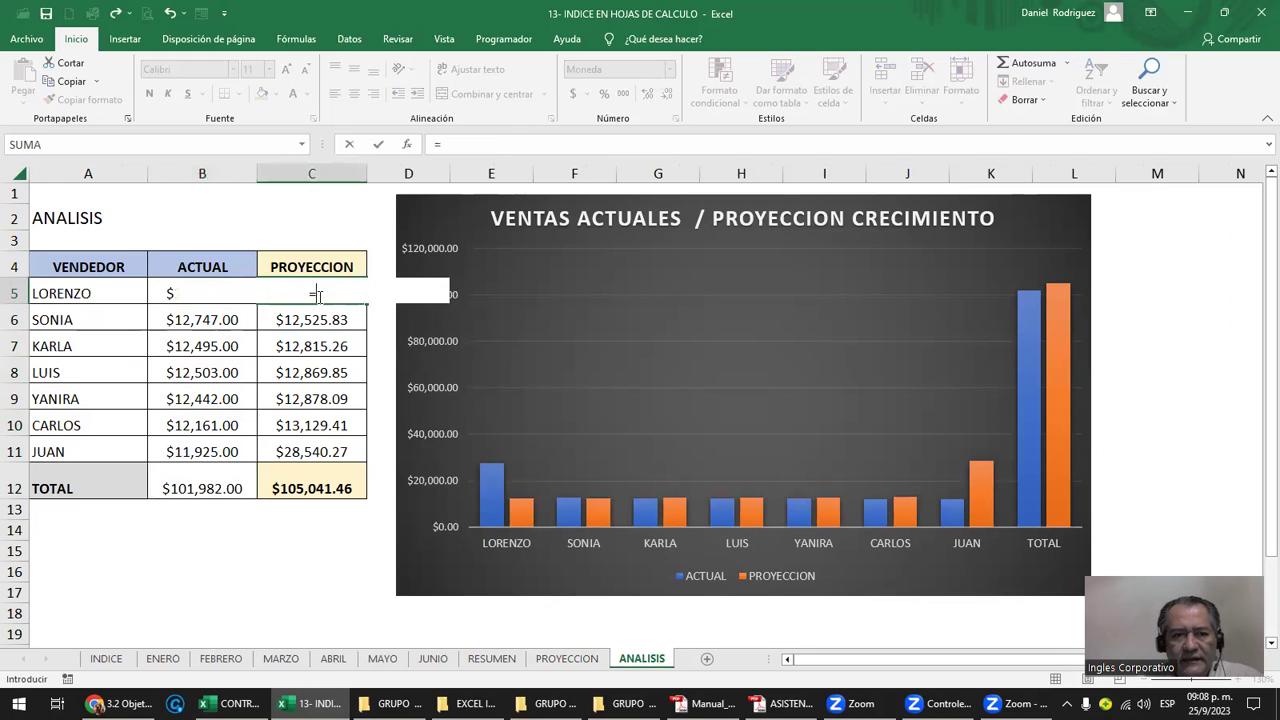
key(ctrl+Page_Up)
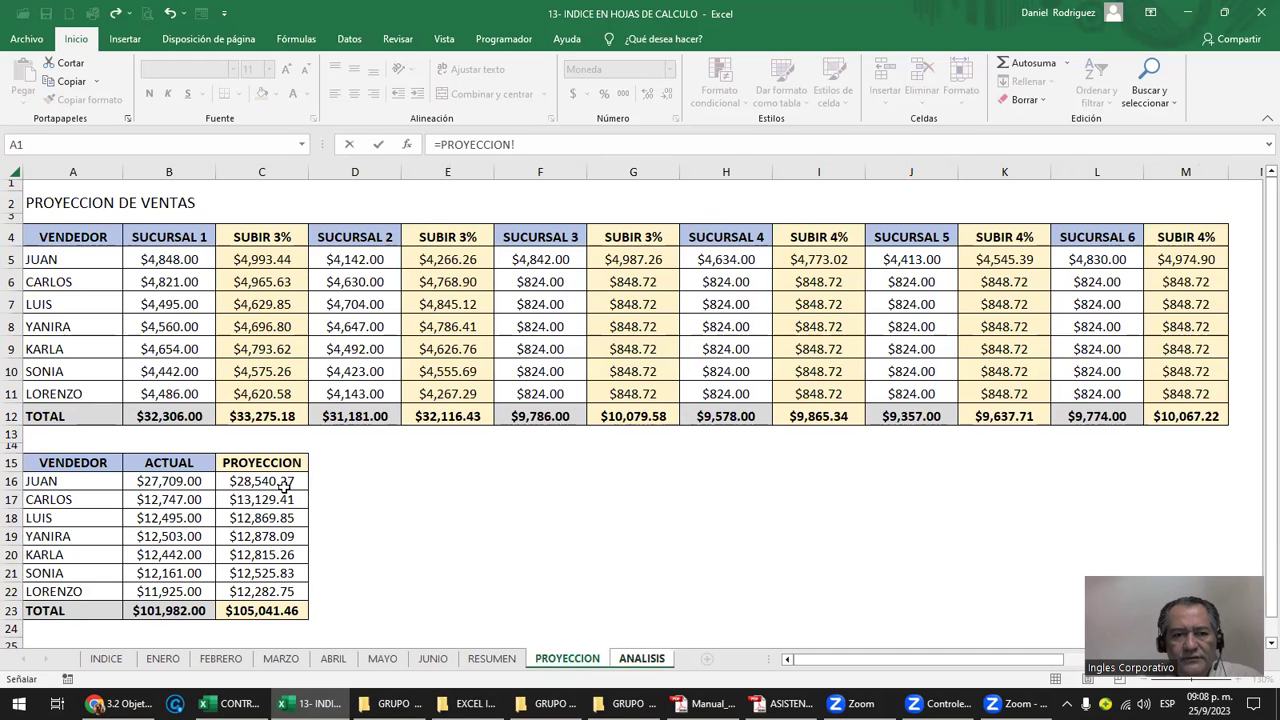
click(283, 485)
key(Return)
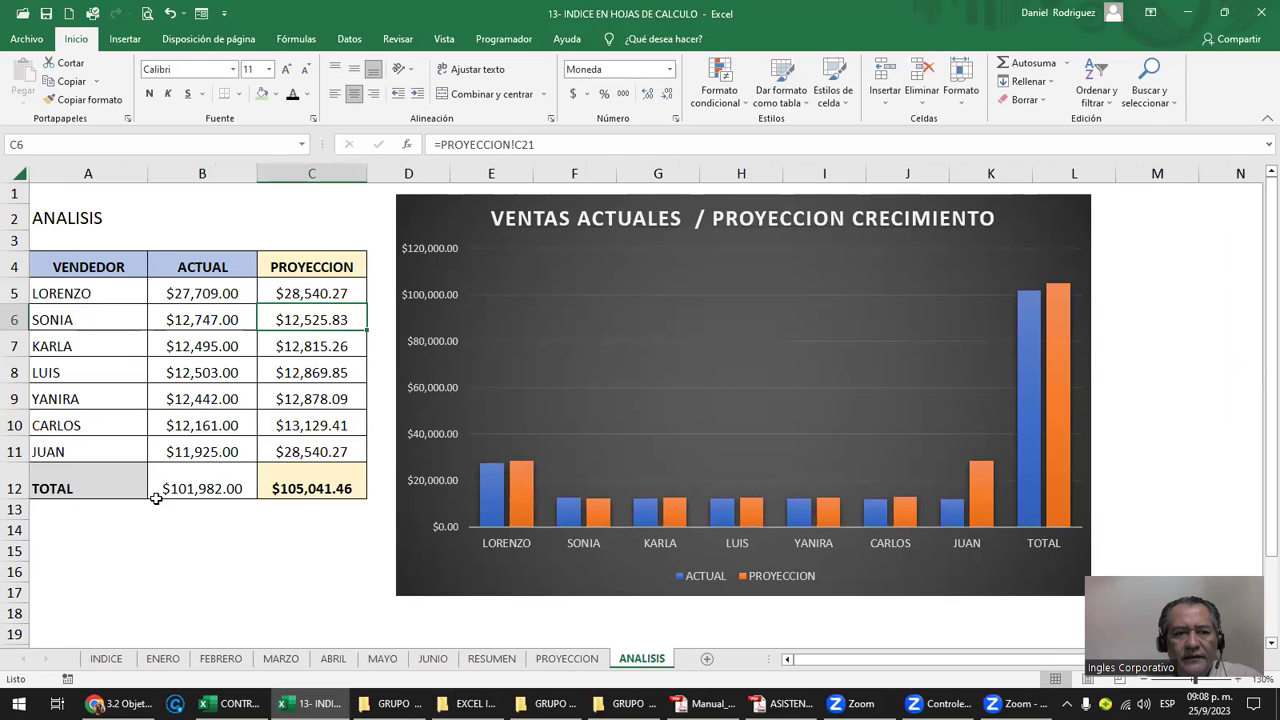
Format-paint the PROYECCION TOTAL row A23:C23 onto the ANALISIS TOTAL row A12:C12.
click(103, 487)
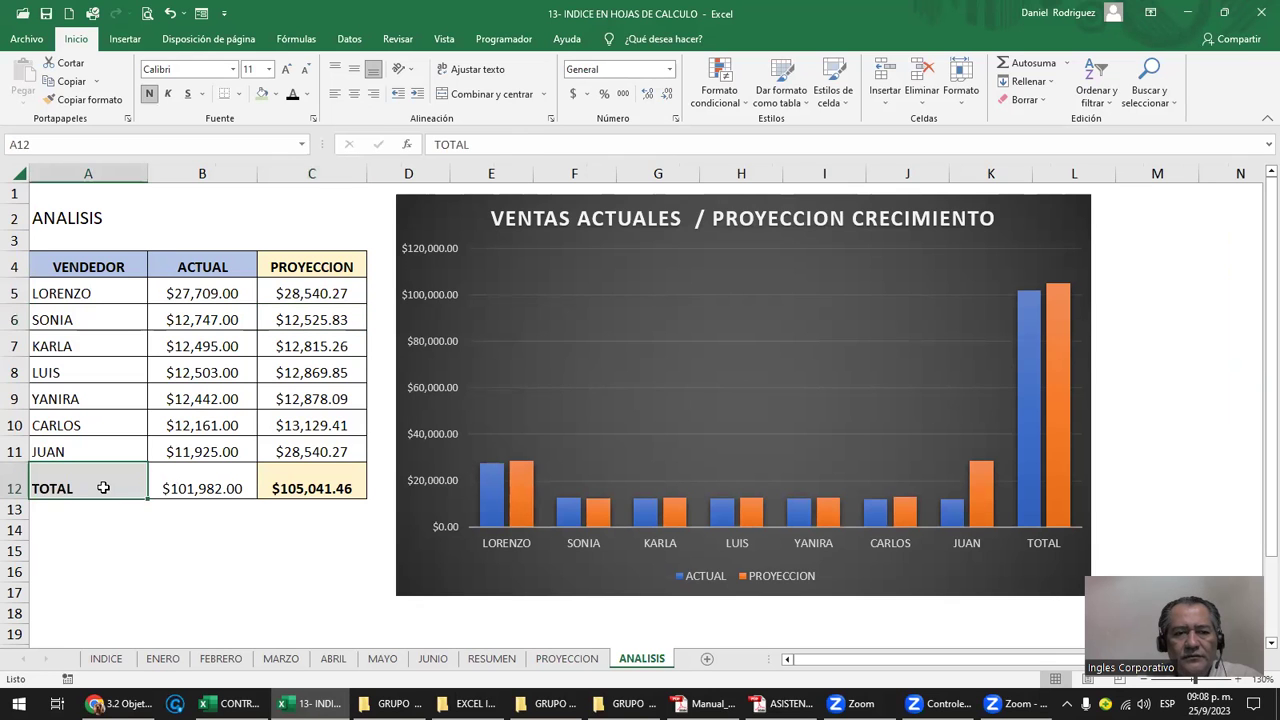
click(566, 658)
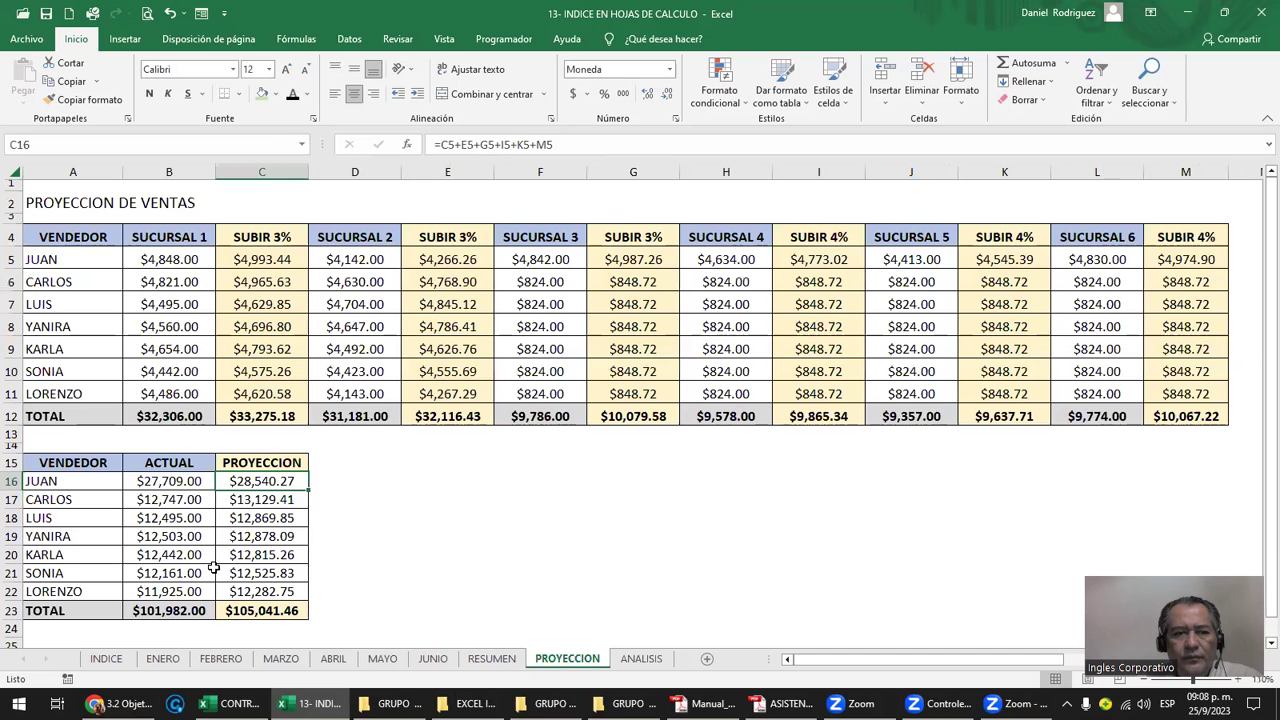
drag(99, 610, 262, 610)
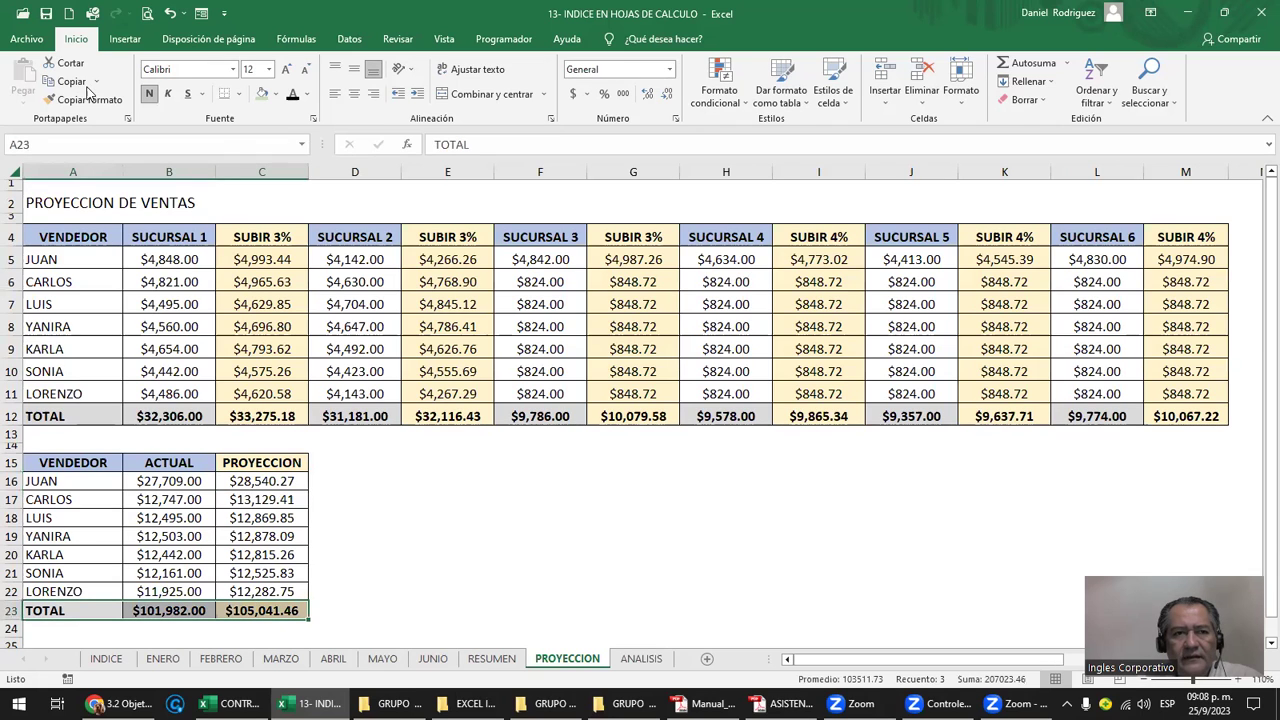
click(68, 100)
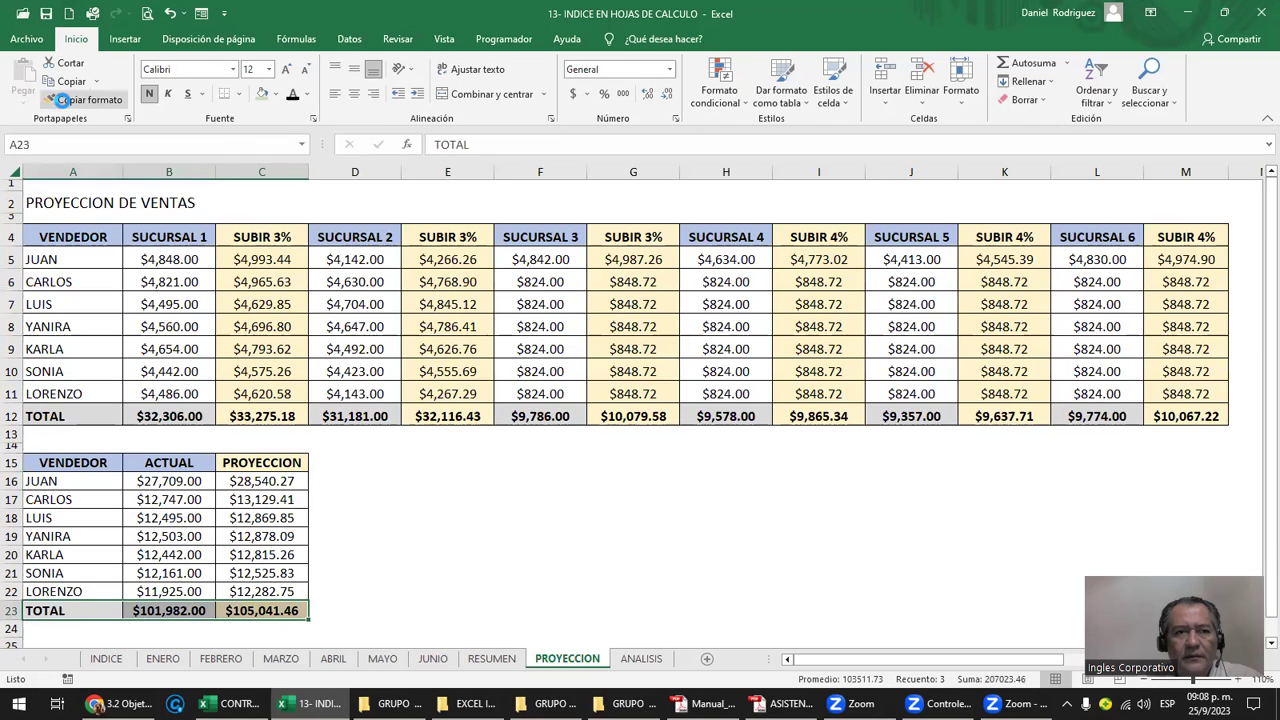
key(ctrl+Page_Down)
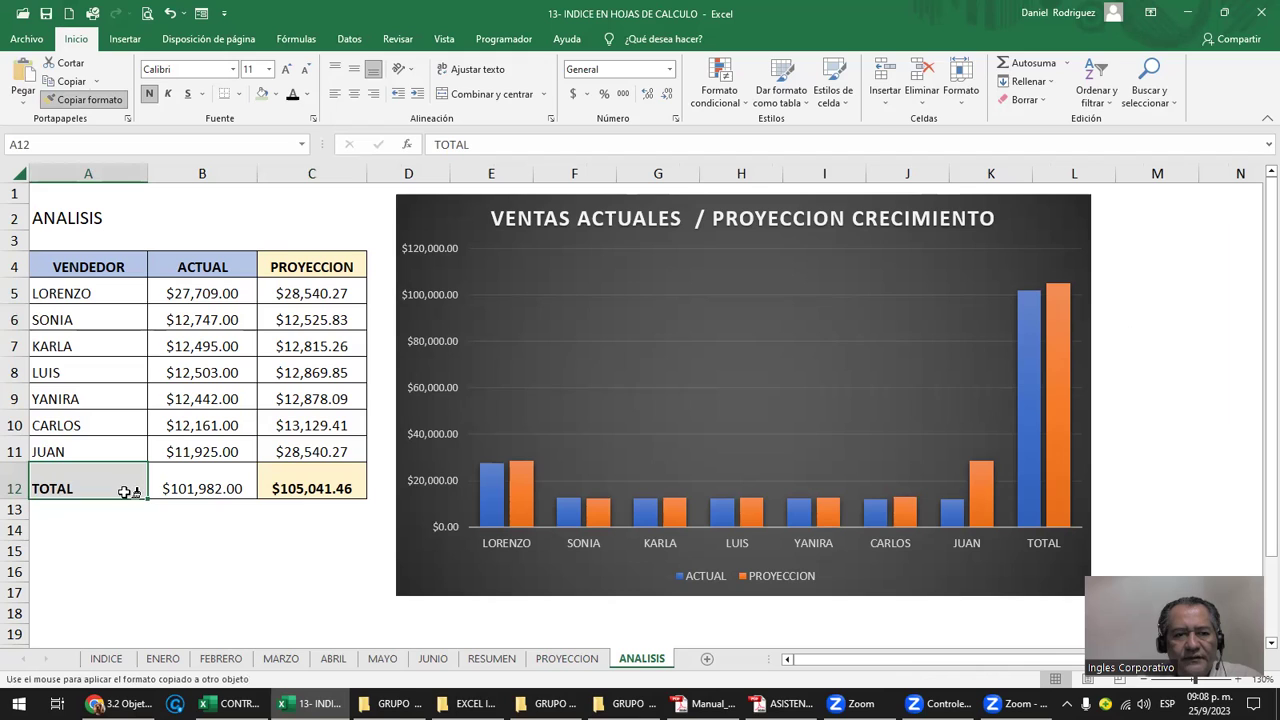
click(118, 487)
key(ctrl+z)
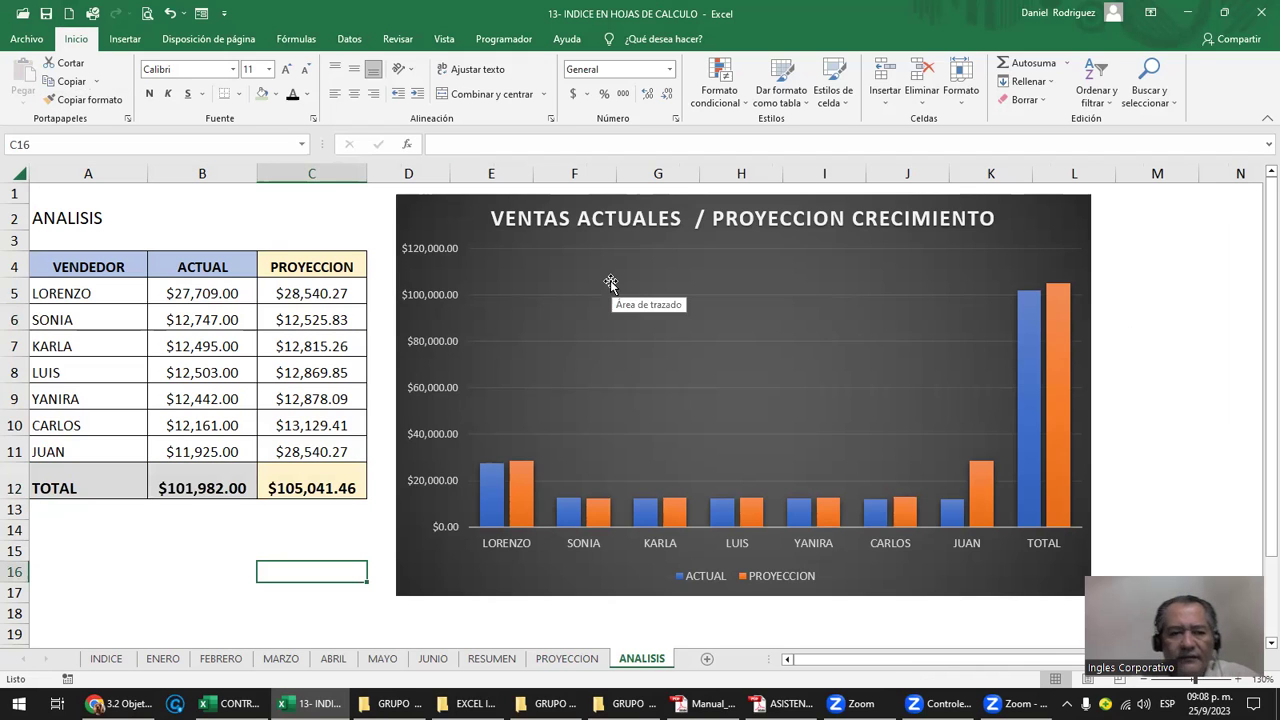
click(163, 660)
click(286, 660)
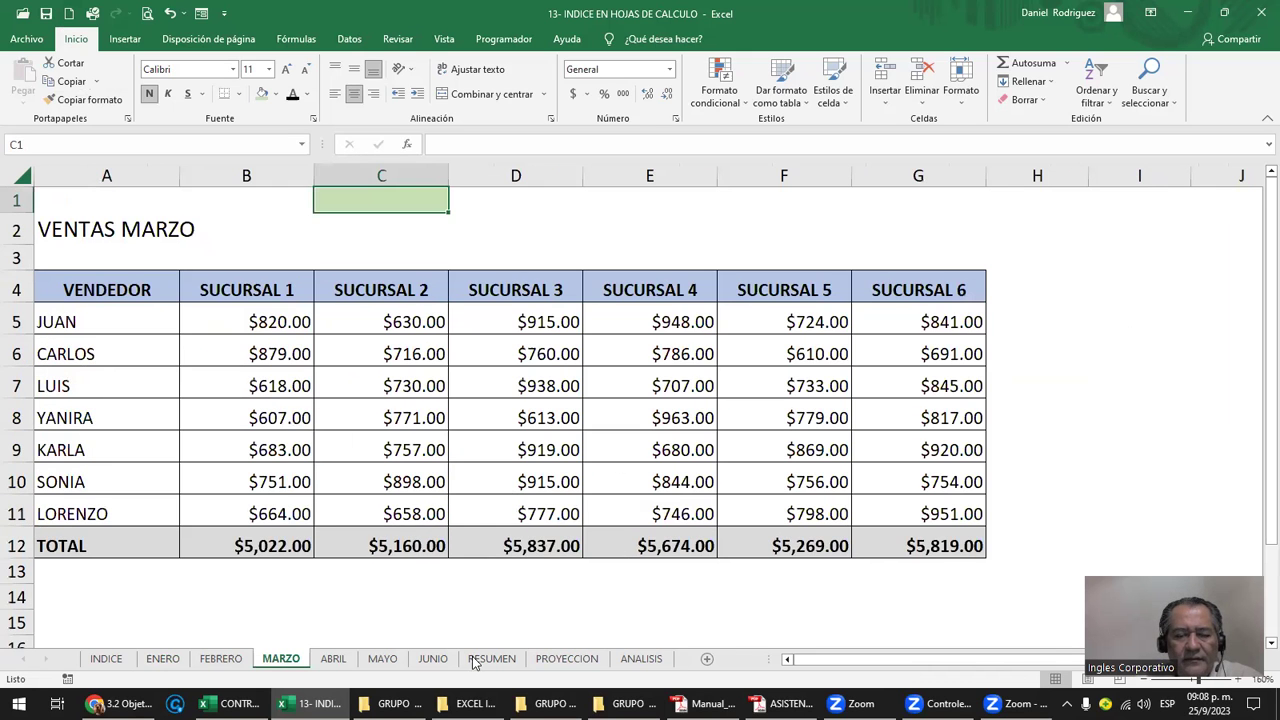
click(512, 658)
click(549, 658)
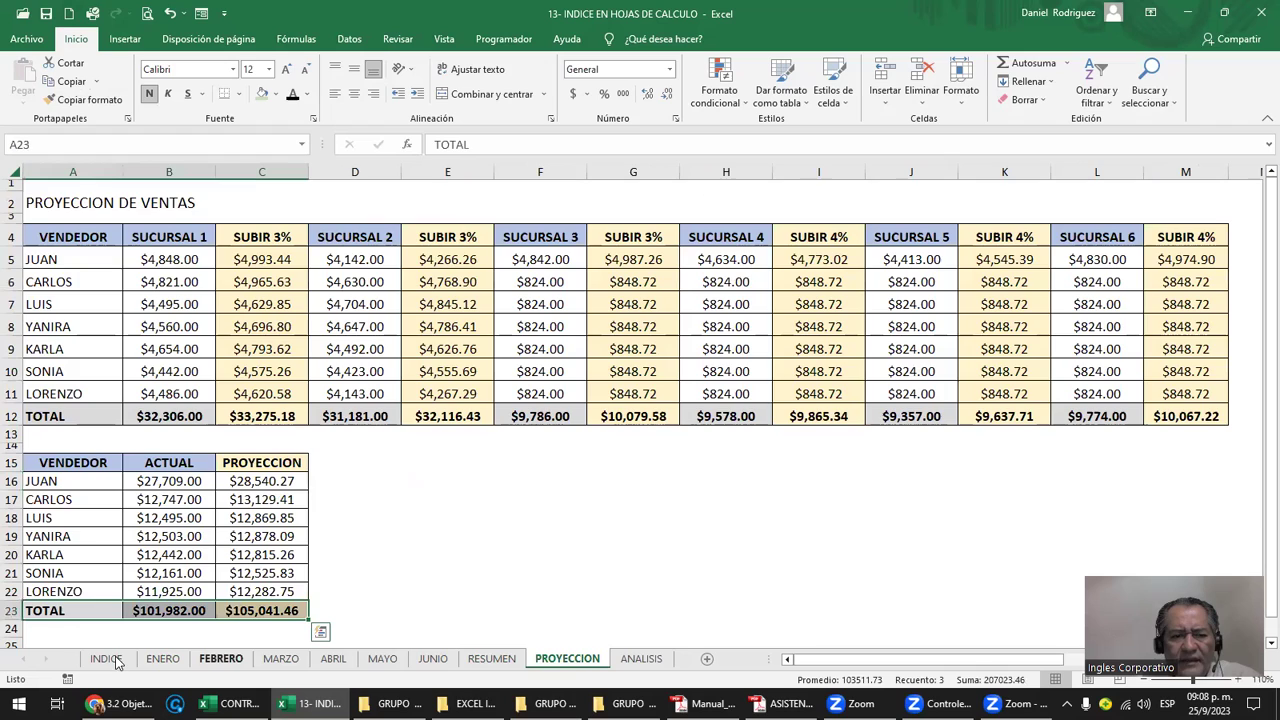
click(106, 660)
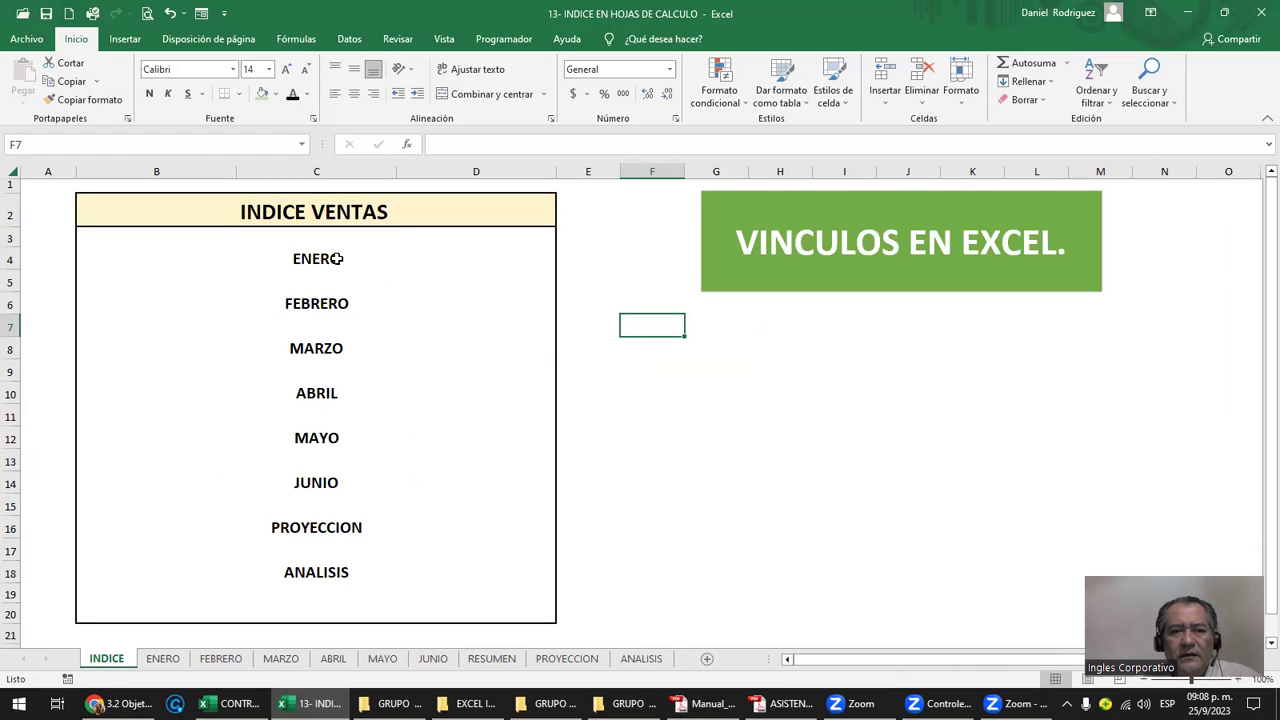
drag(333, 251, 358, 575)
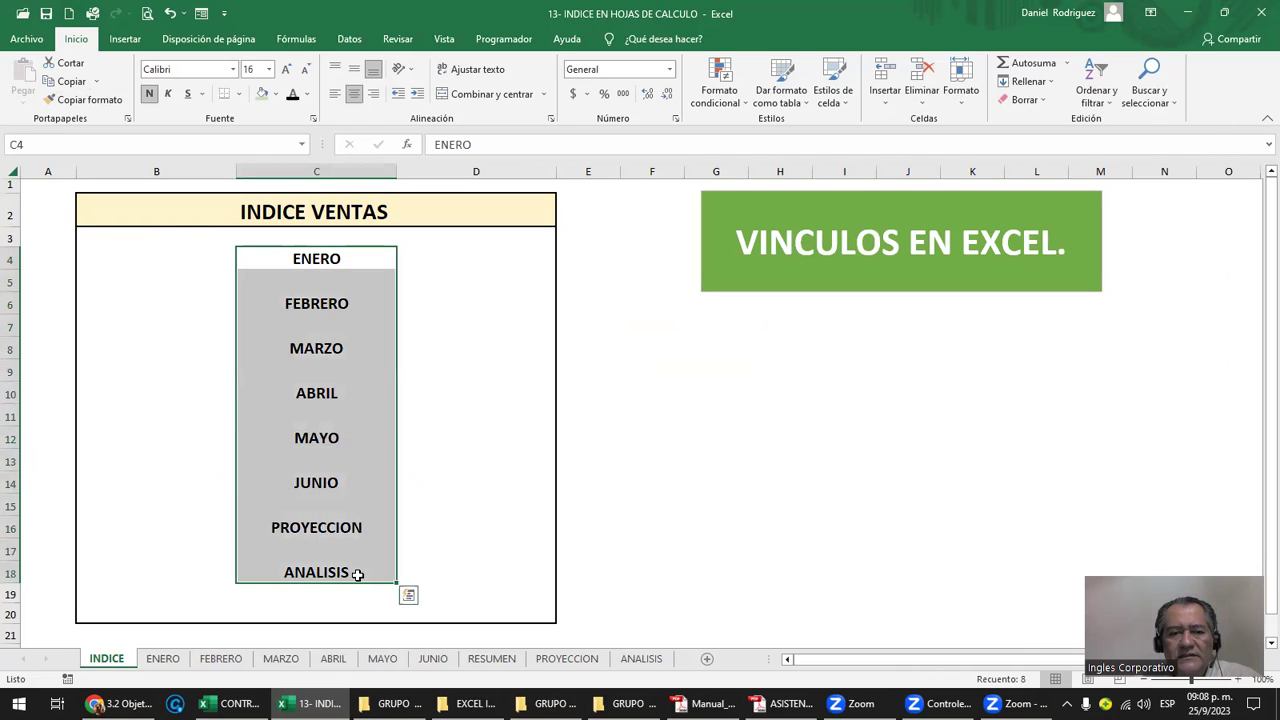
click(643, 468)
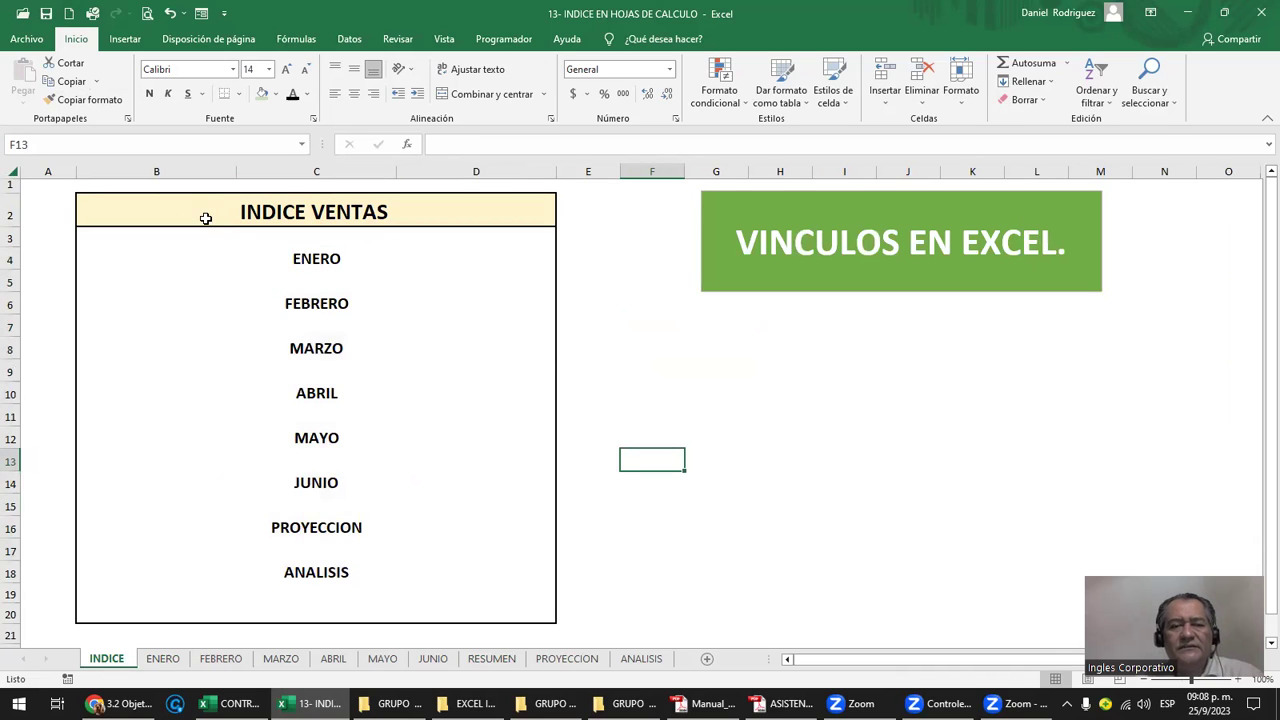
click(164, 211)
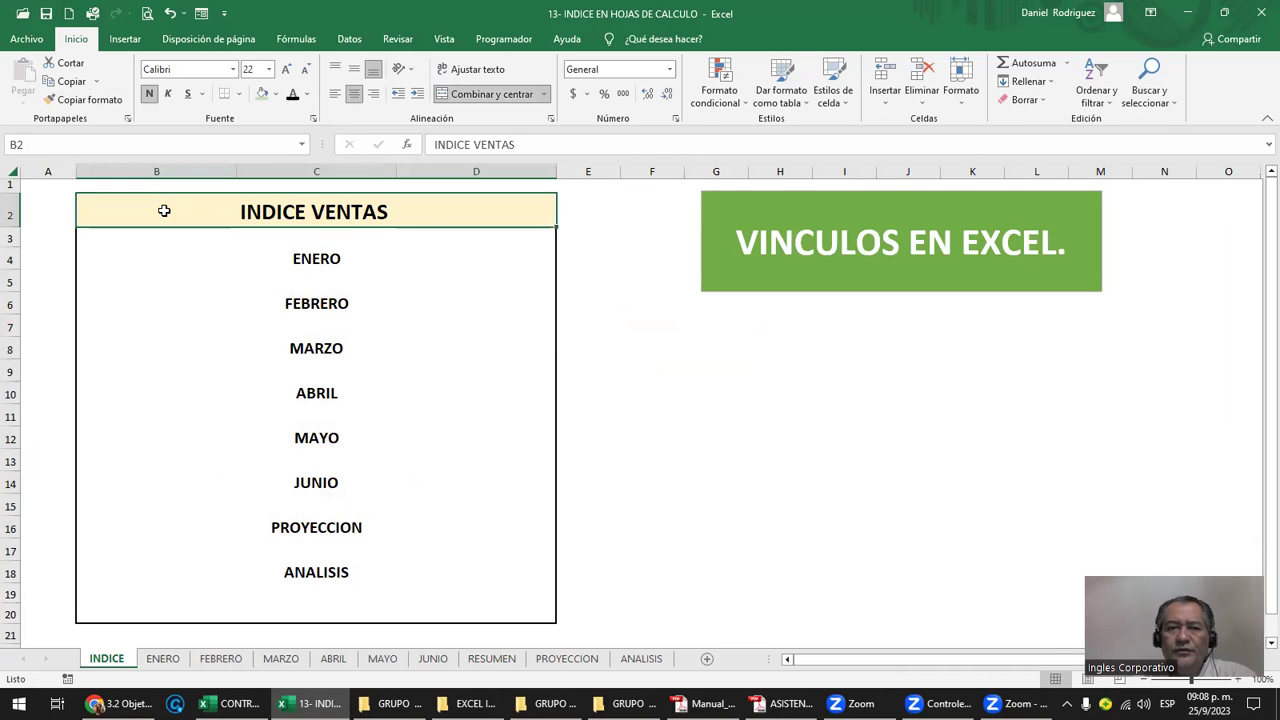
drag(143, 263, 150, 432)
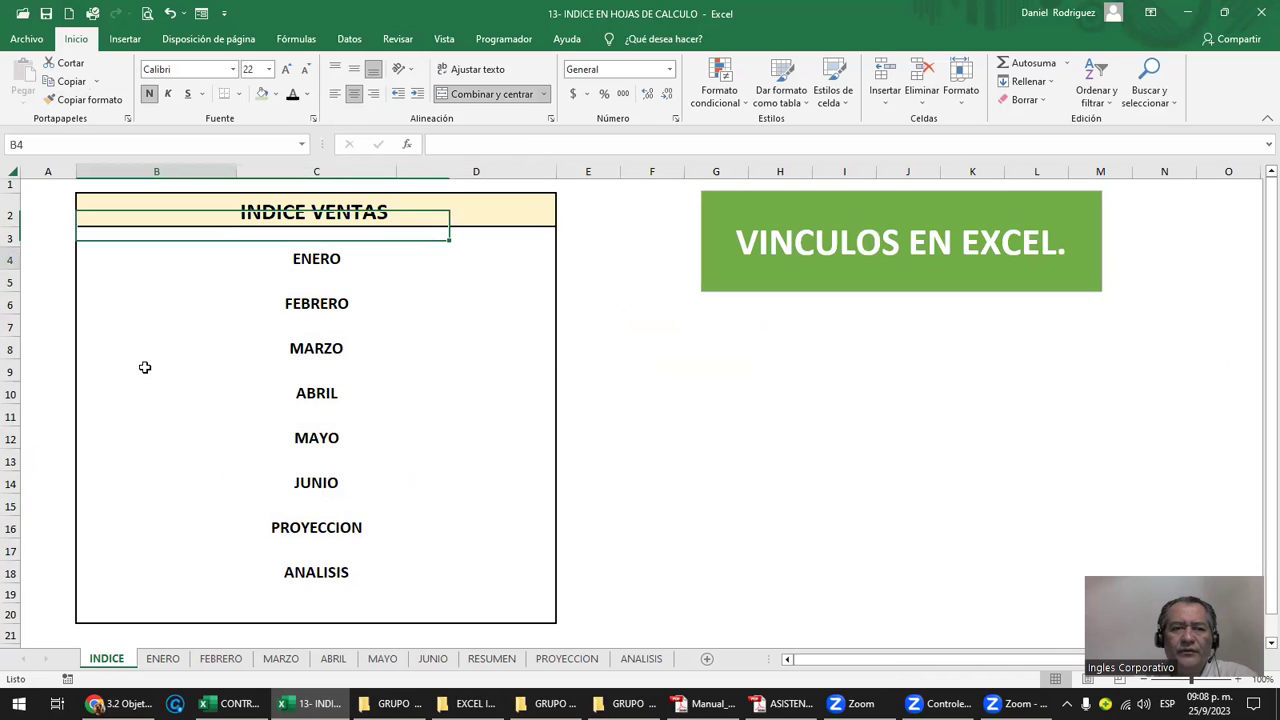
drag(470, 264, 495, 440)
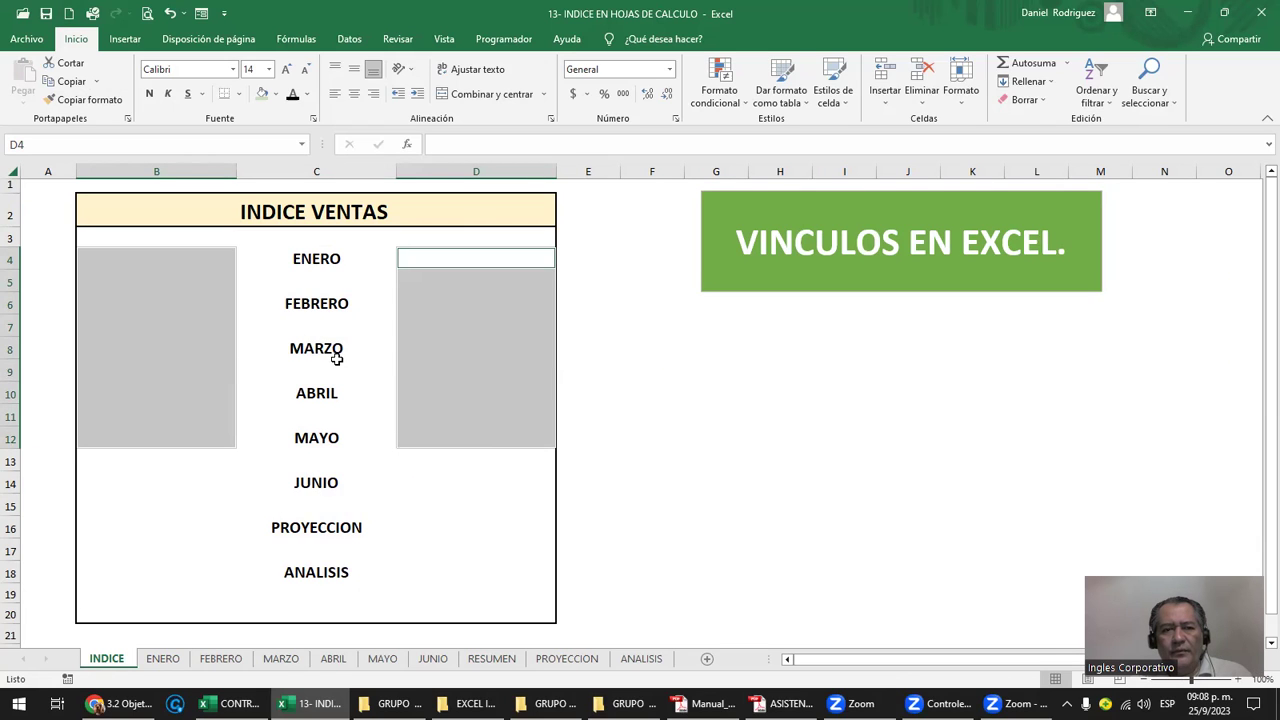
click(311, 265)
shift+click(317, 350)
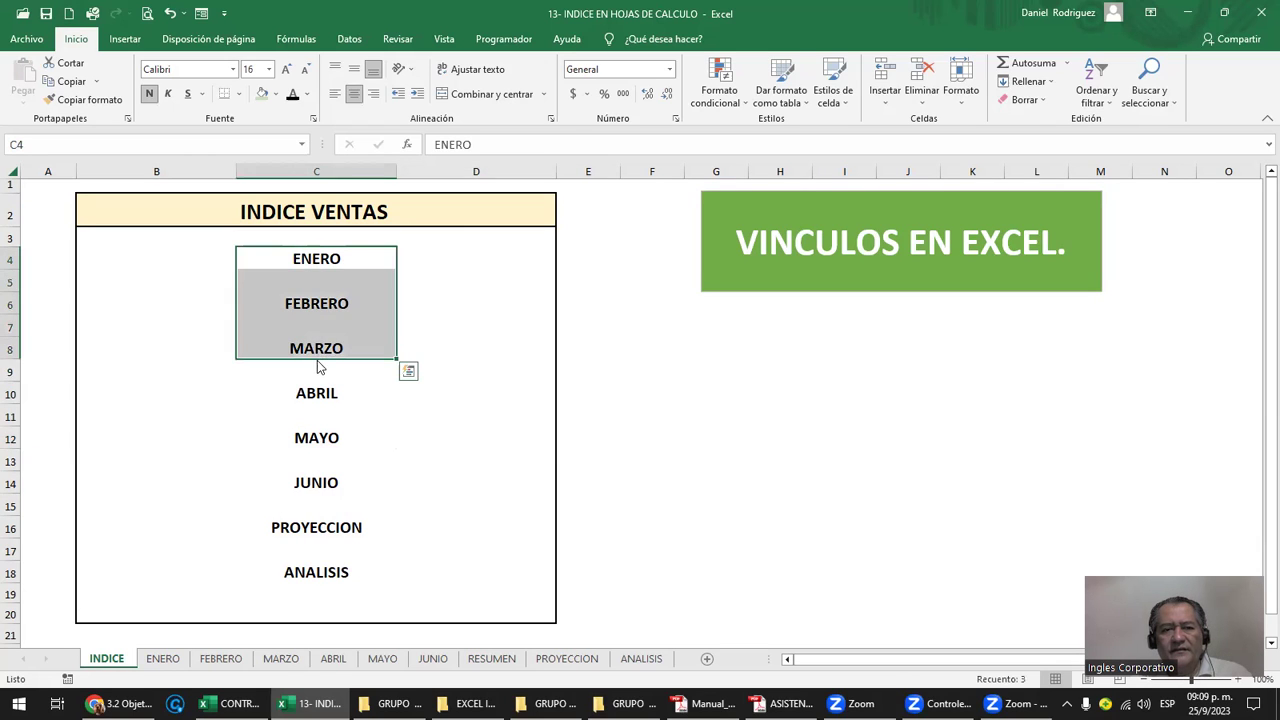
mouse_move(396, 350)
mouse_down()
mouse_move(282, 376)
mouse_move(312, 388)
mouse_up()
drag(316, 392, 309, 480)
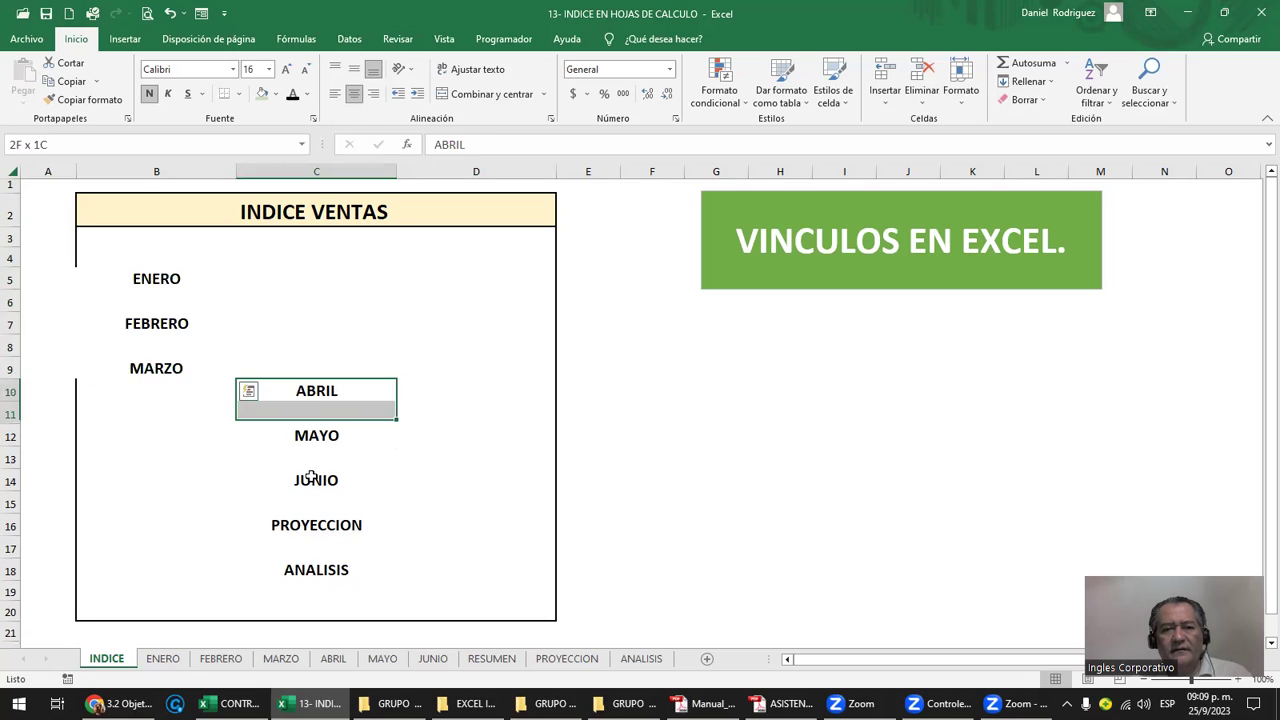
drag(385, 380, 435, 290)
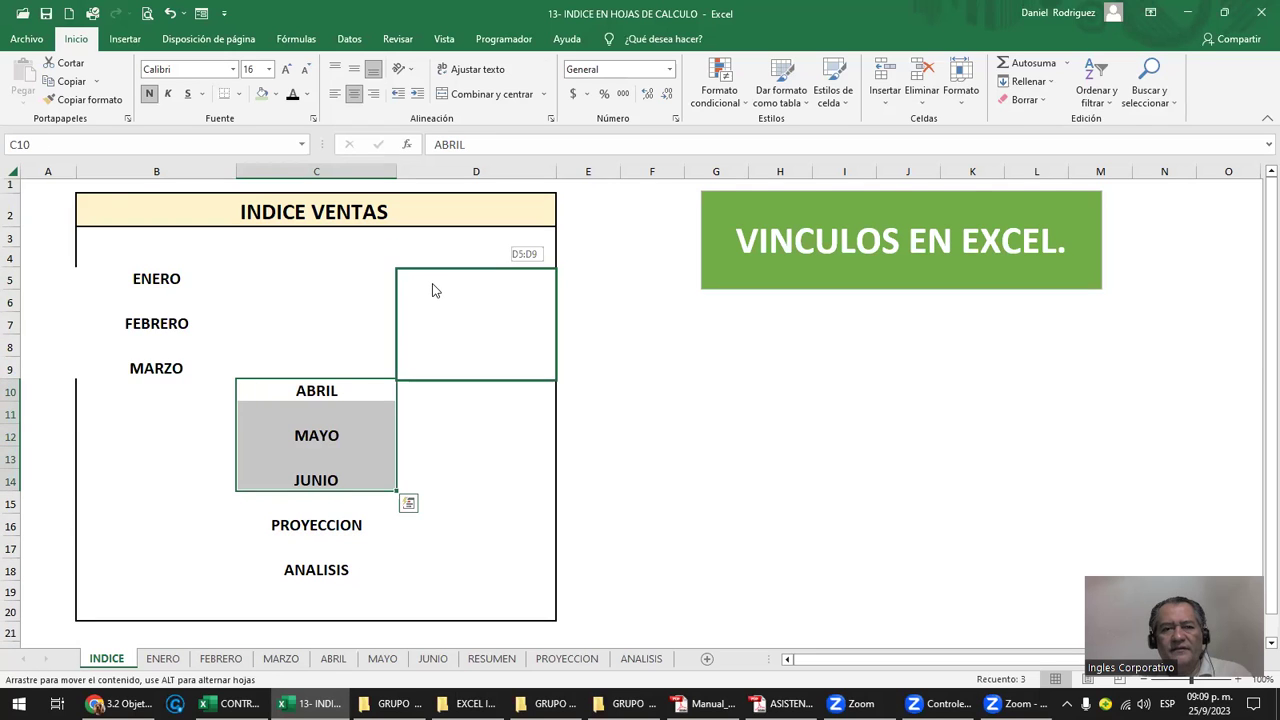
drag(400, 360, 400, 360)
click(300, 505)
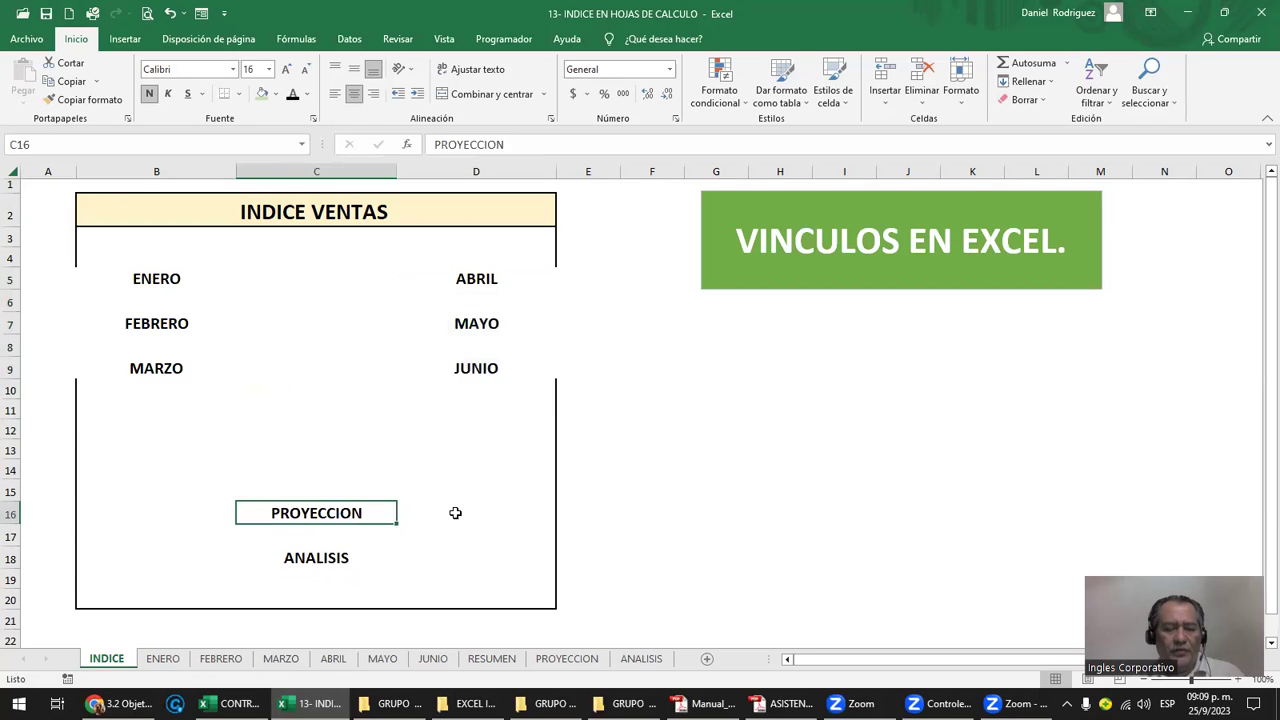
key(ctrl+z)
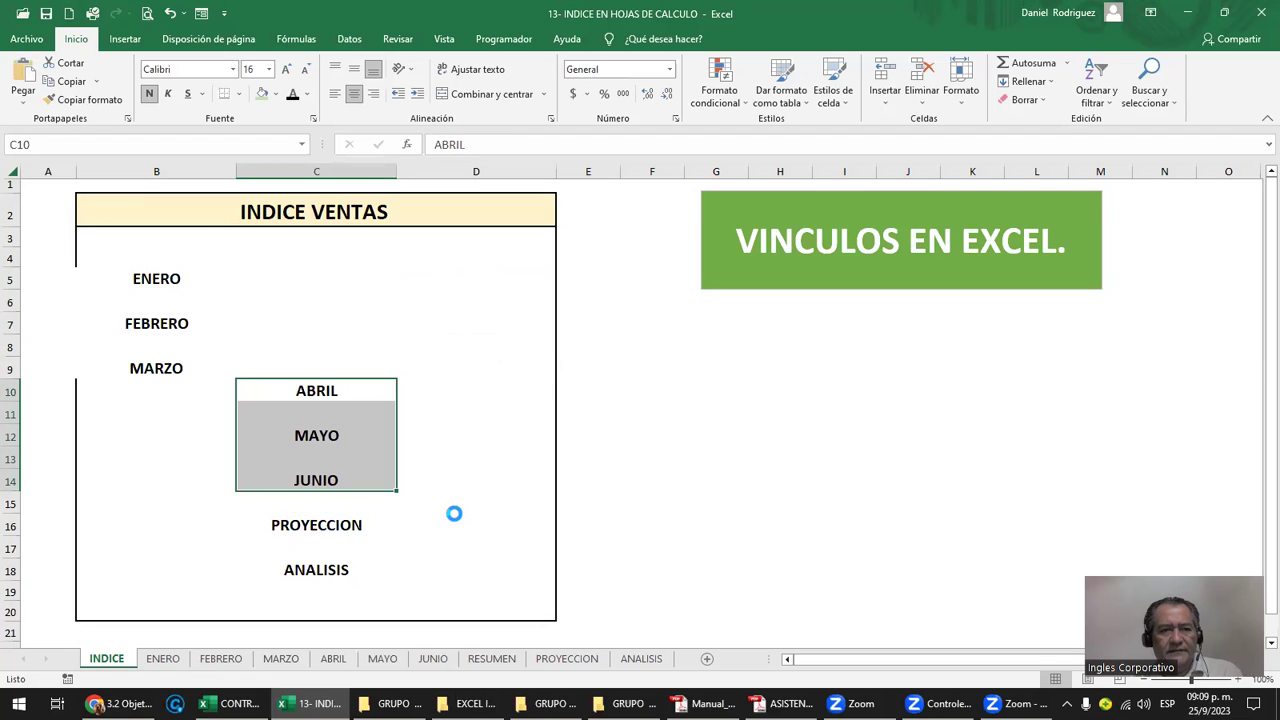
key(ctrl+z)
click(593, 398)
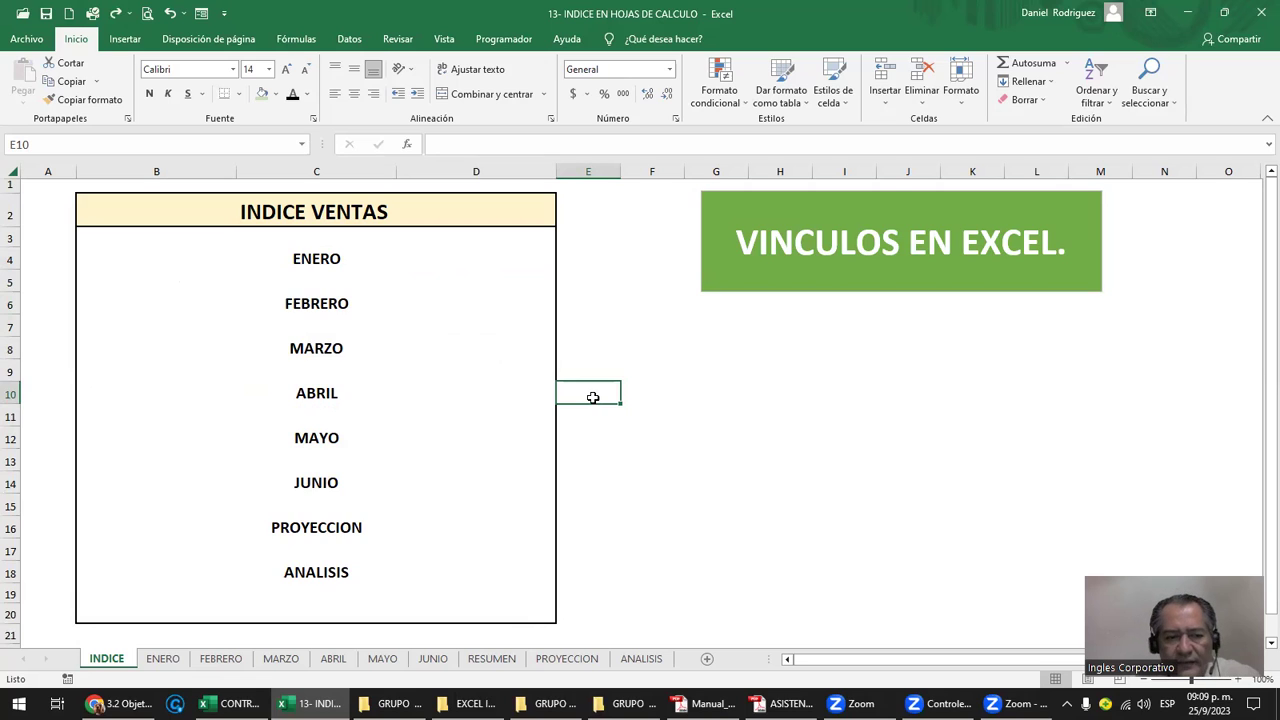
click(357, 503)
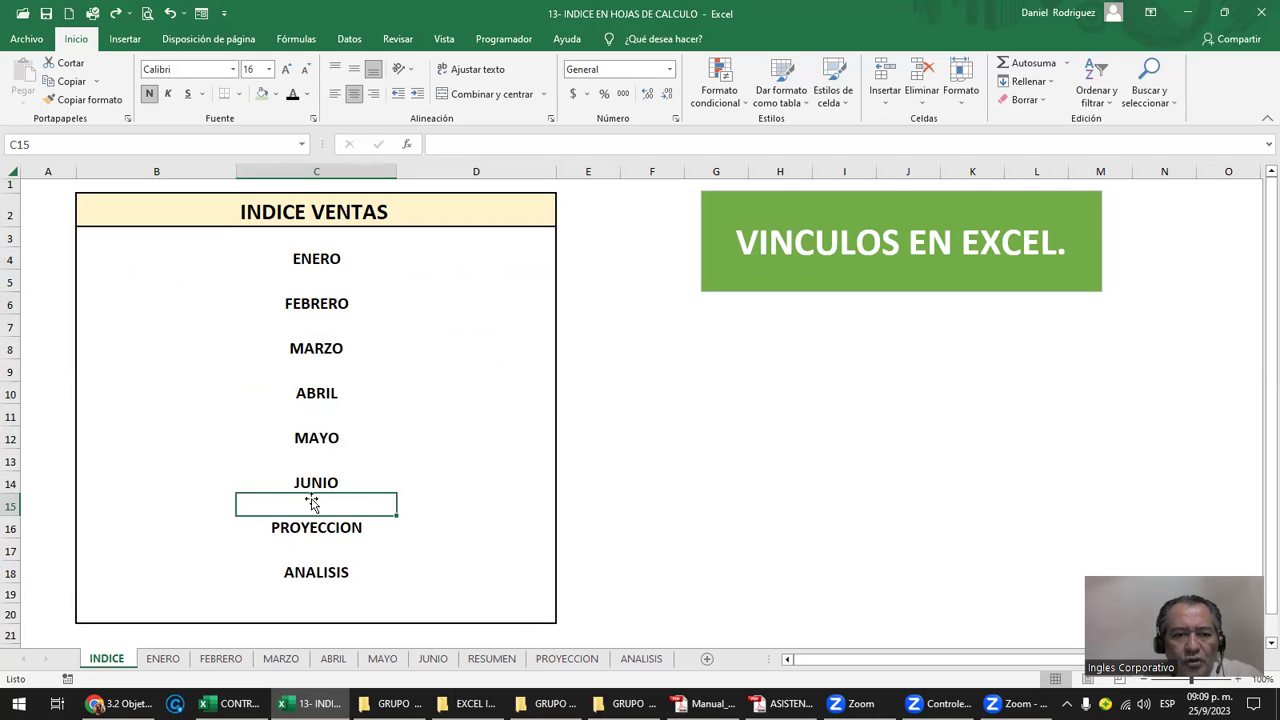
click(493, 660)
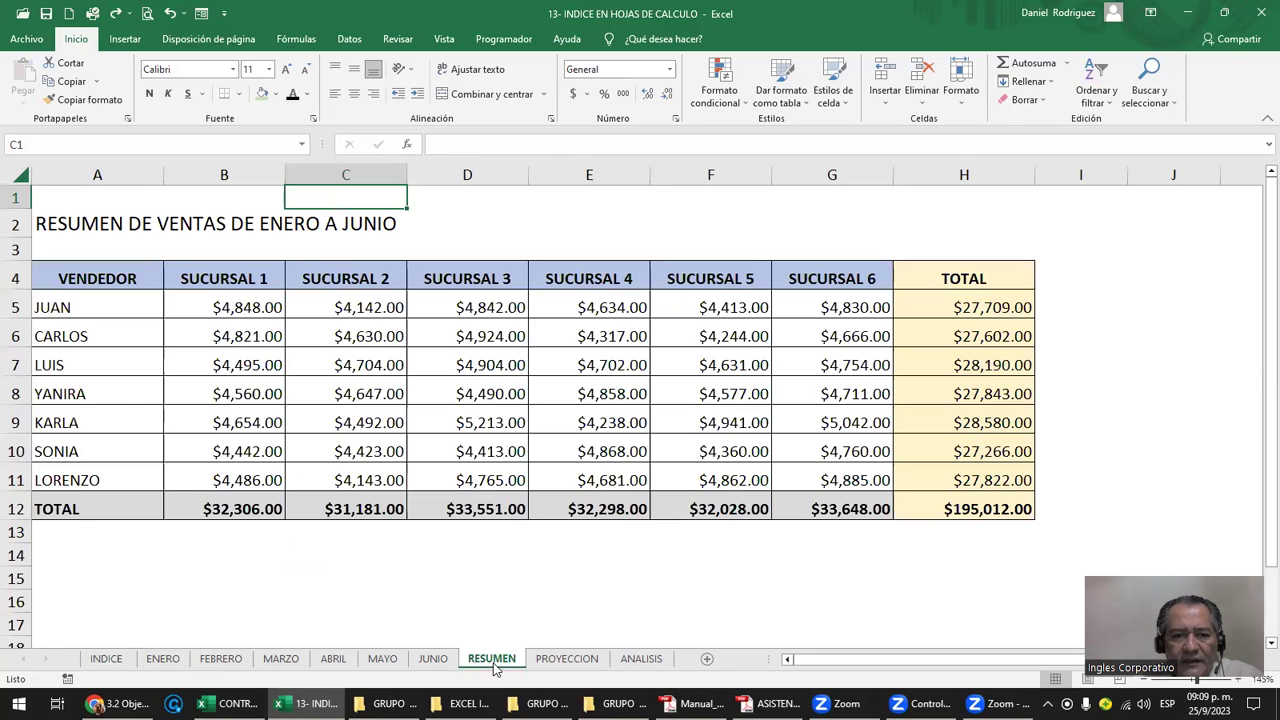
click(648, 660)
click(112, 660)
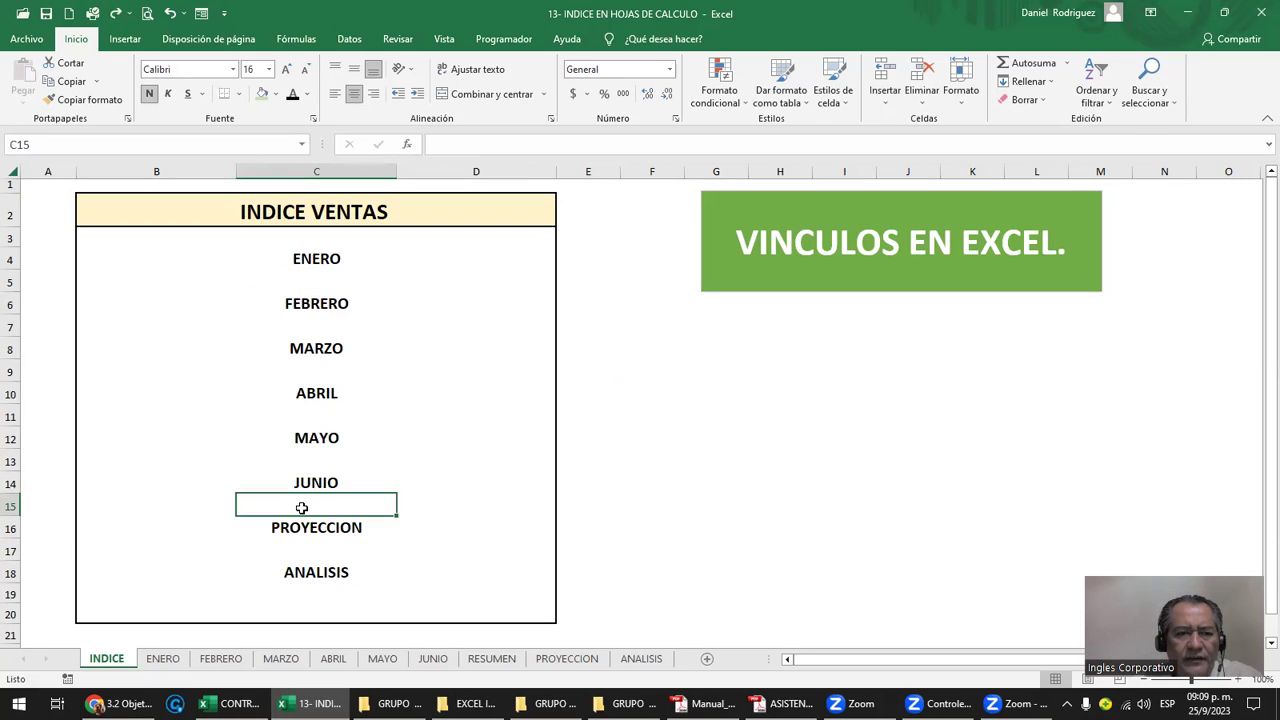
click(325, 263)
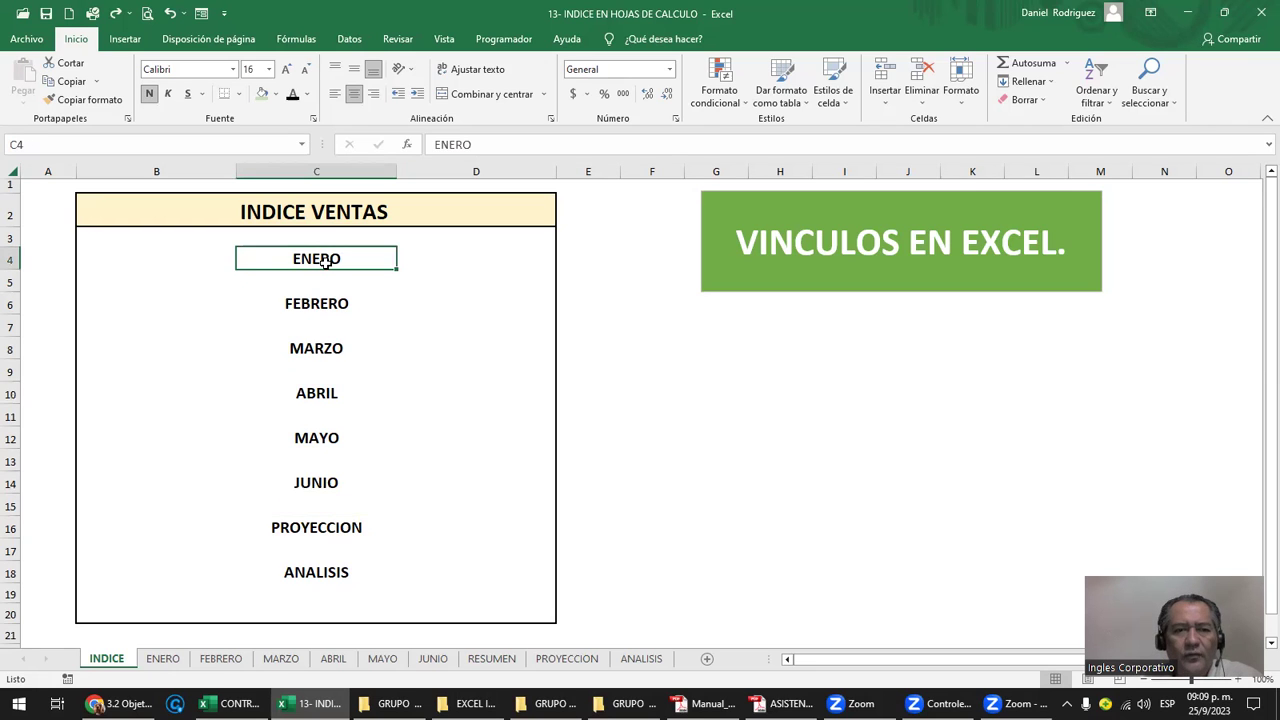
key(Down)
key(Down)
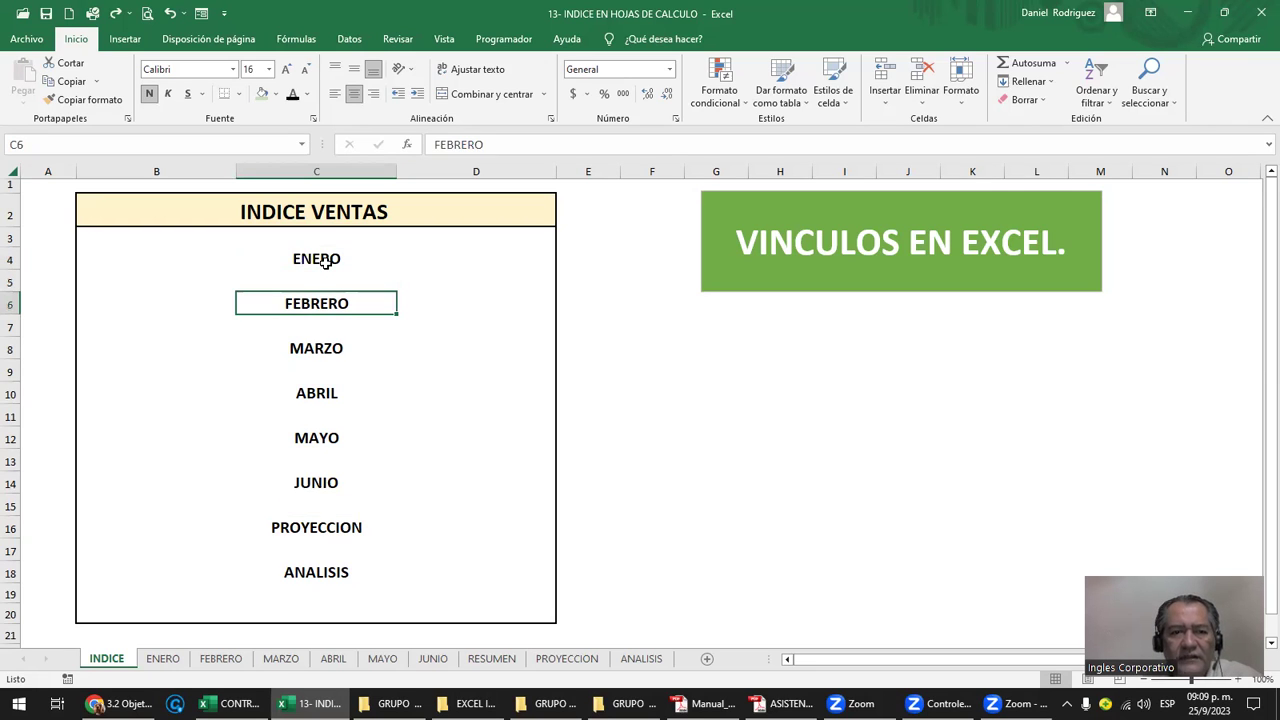
key(Down)
key(Down)
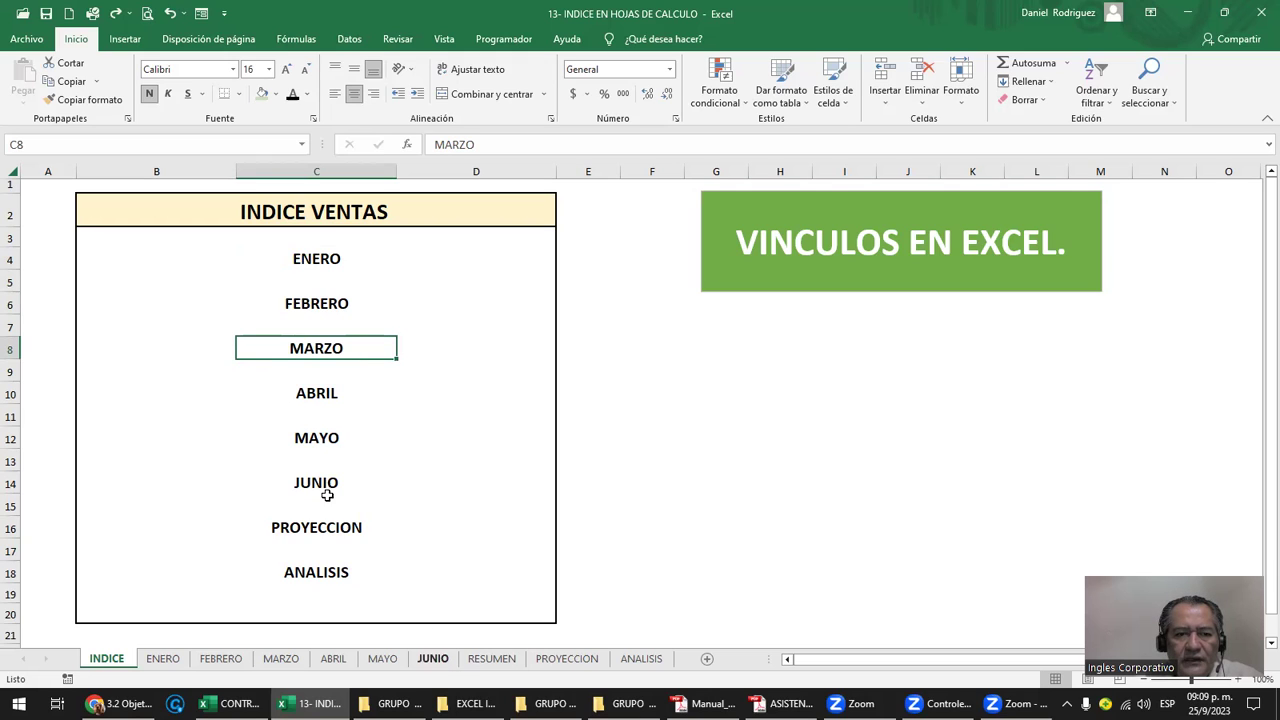
key(Down)
key(Down)
key(Down)
key(Down)
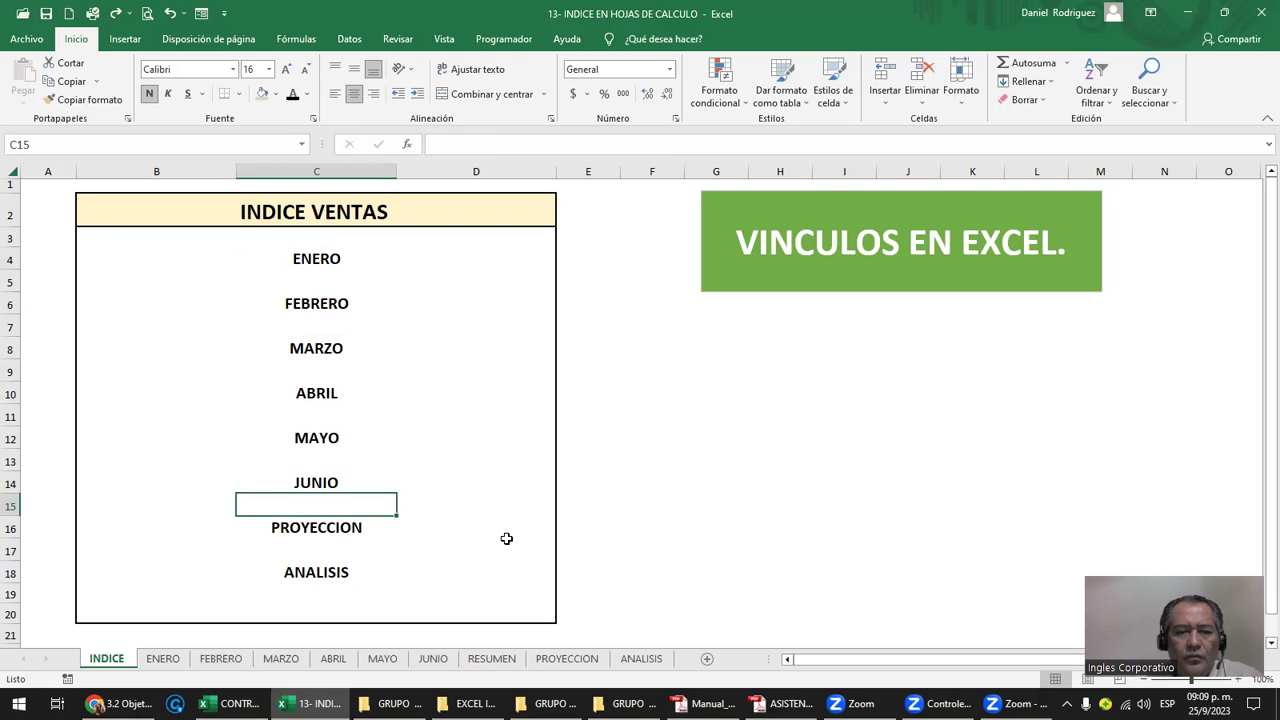
key(Down)
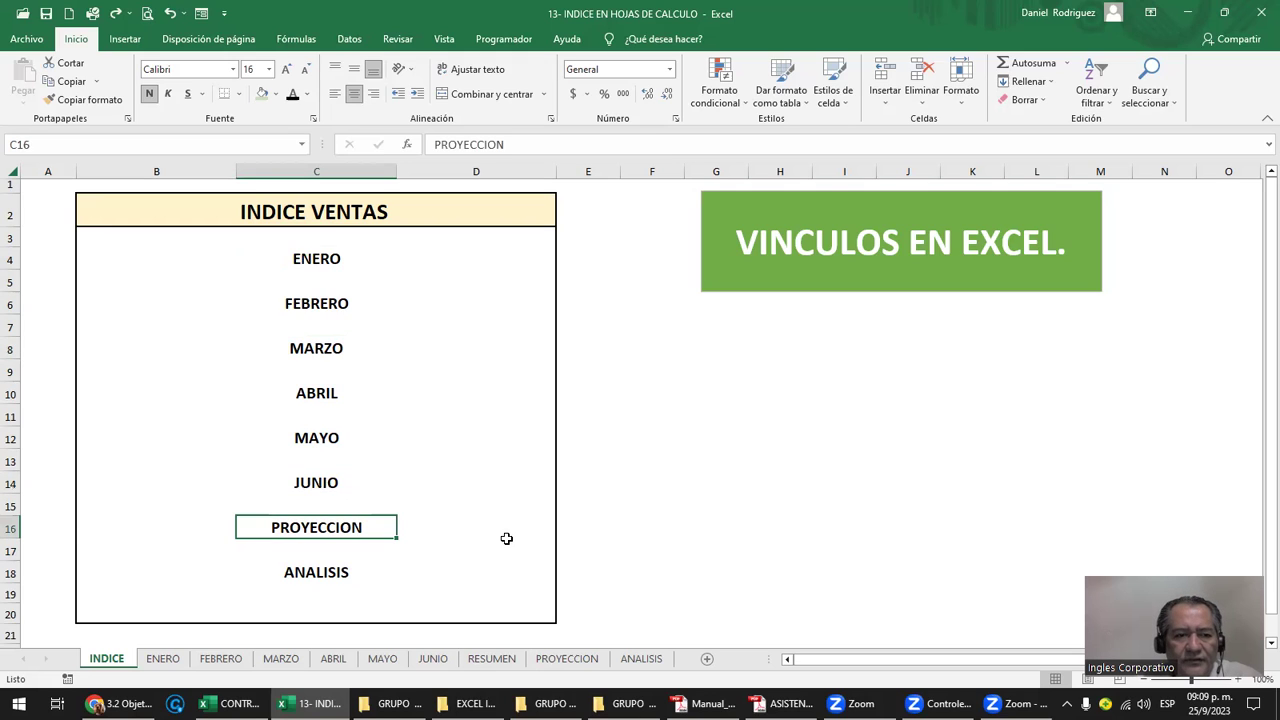
Insert two blank rows above PROYECCION at row 16 of the index list.
click(13, 529)
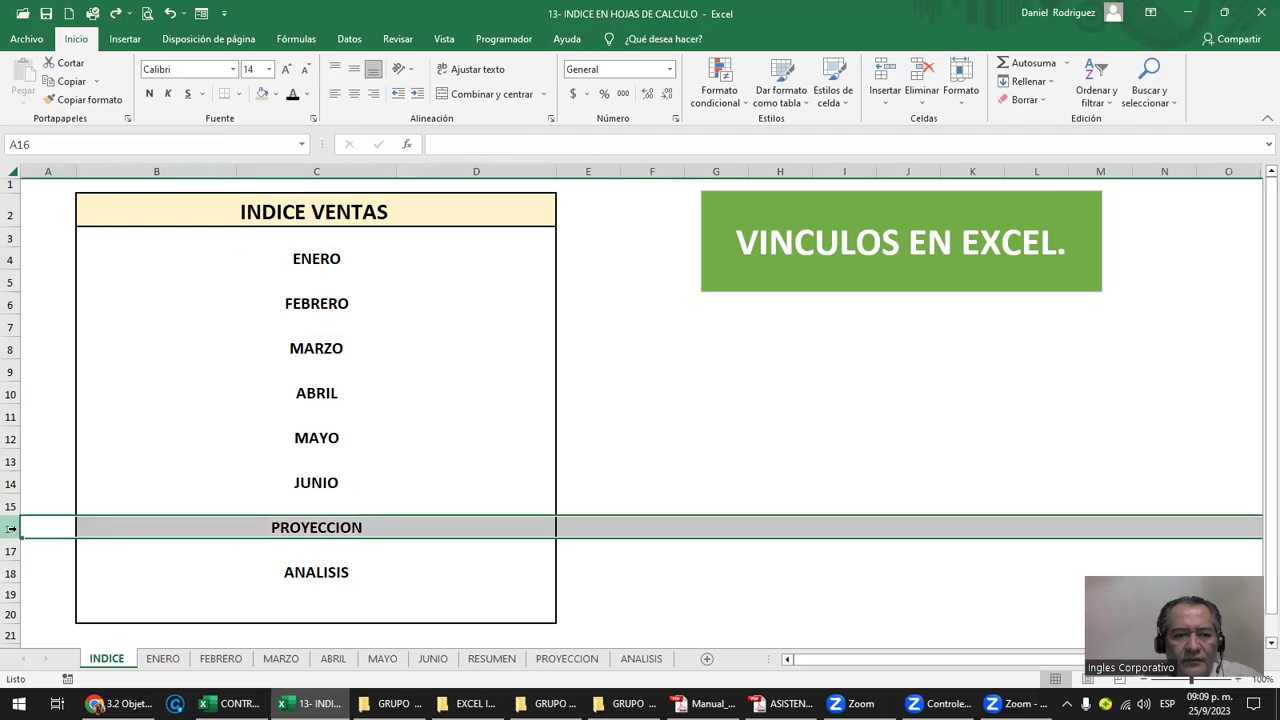
right_click(15, 530)
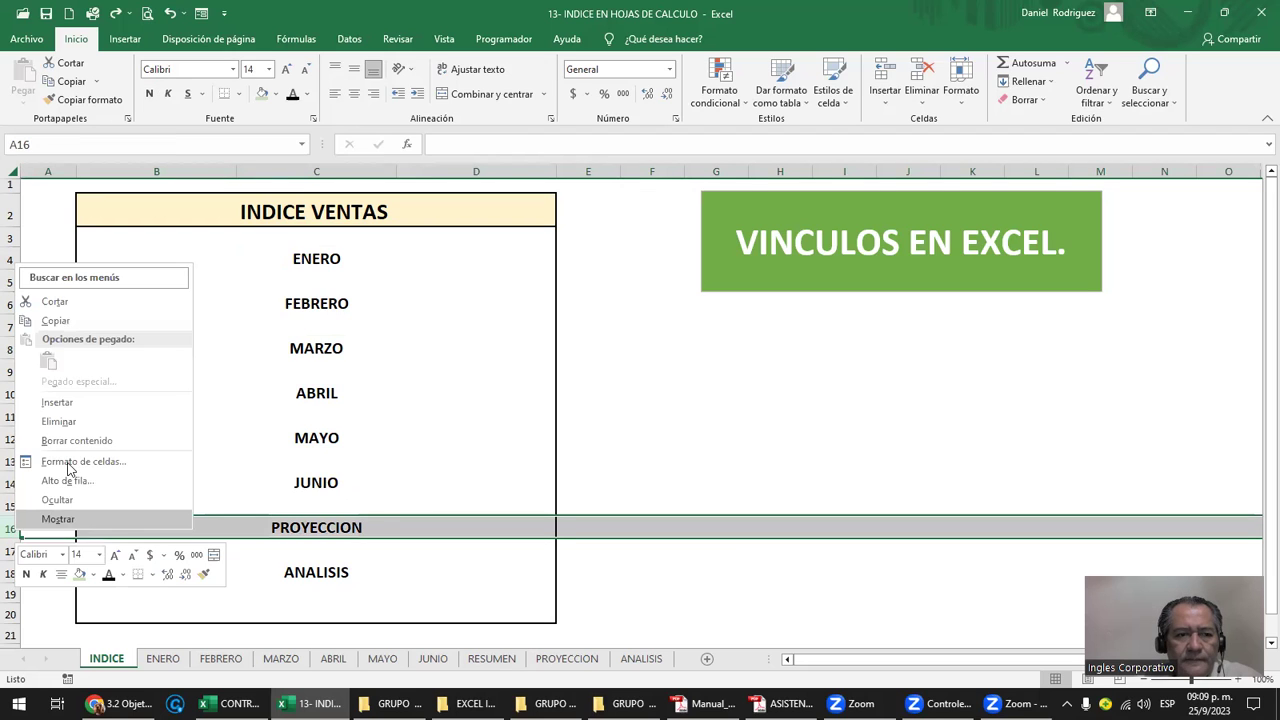
click(77, 406)
right_click(13, 529)
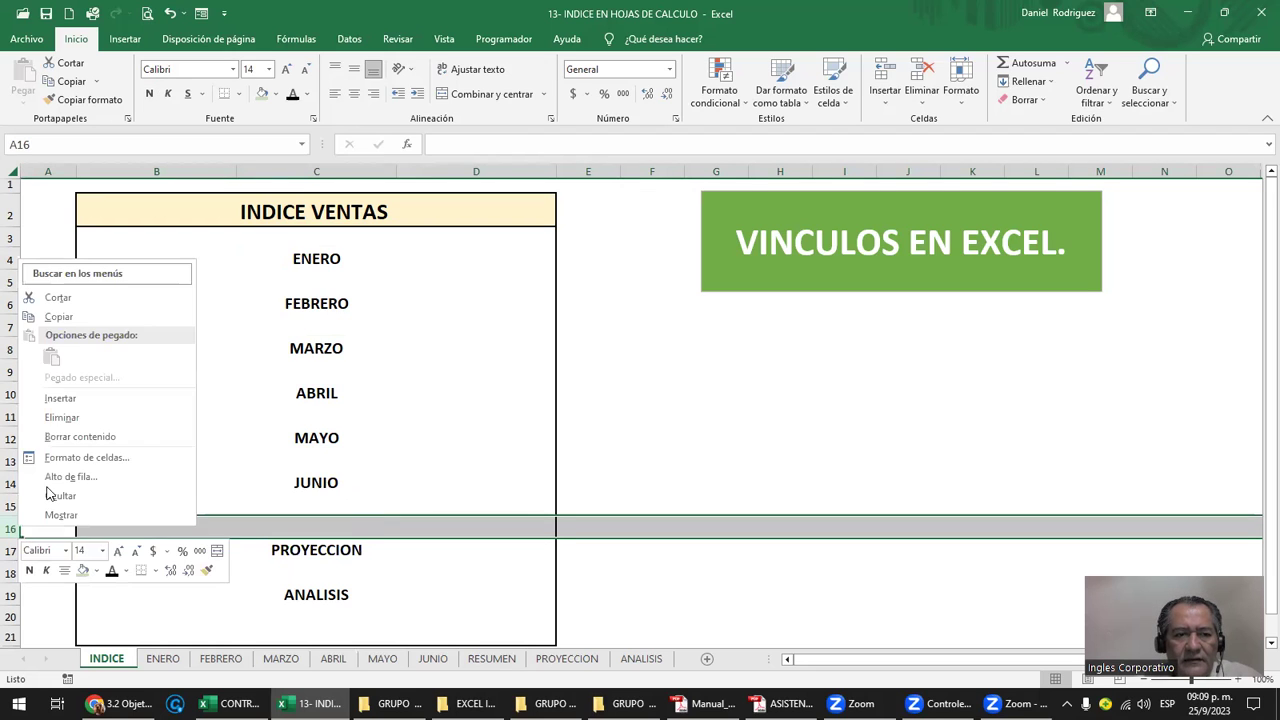
key(Return)
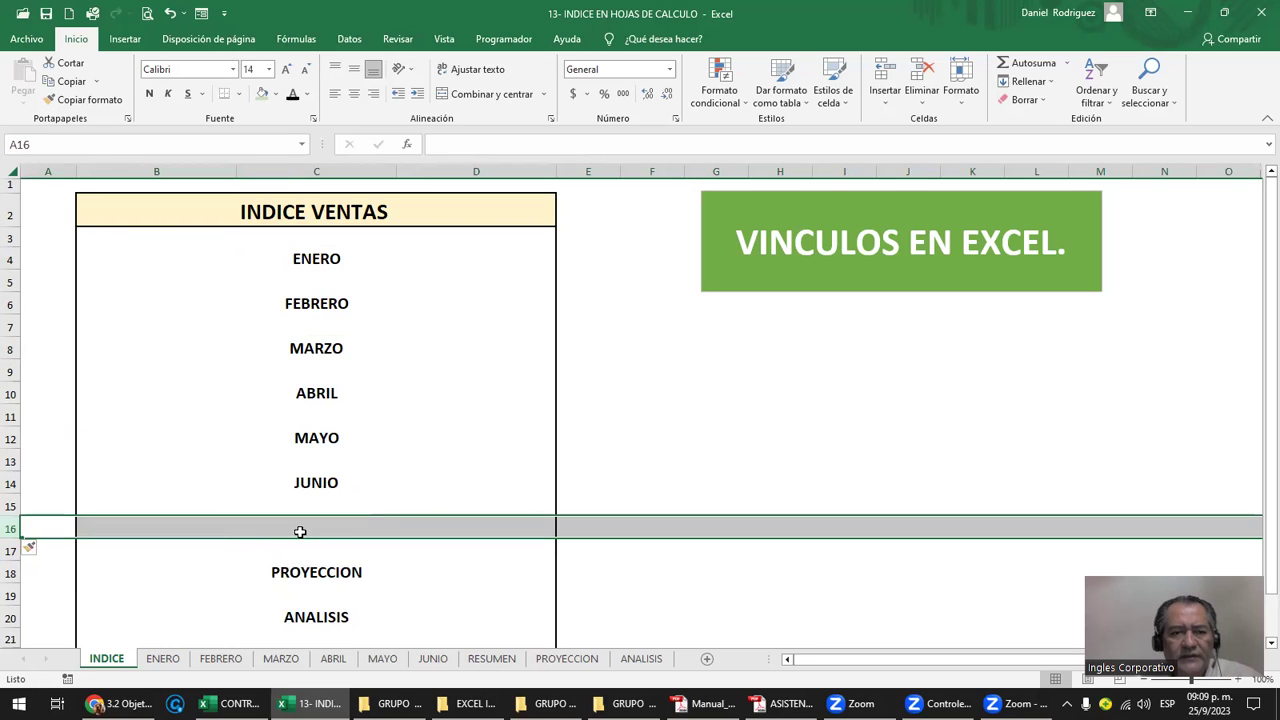
Enter RESUMEN in cell C16 after JUNIO.
click(340, 537)
text(RESUME)
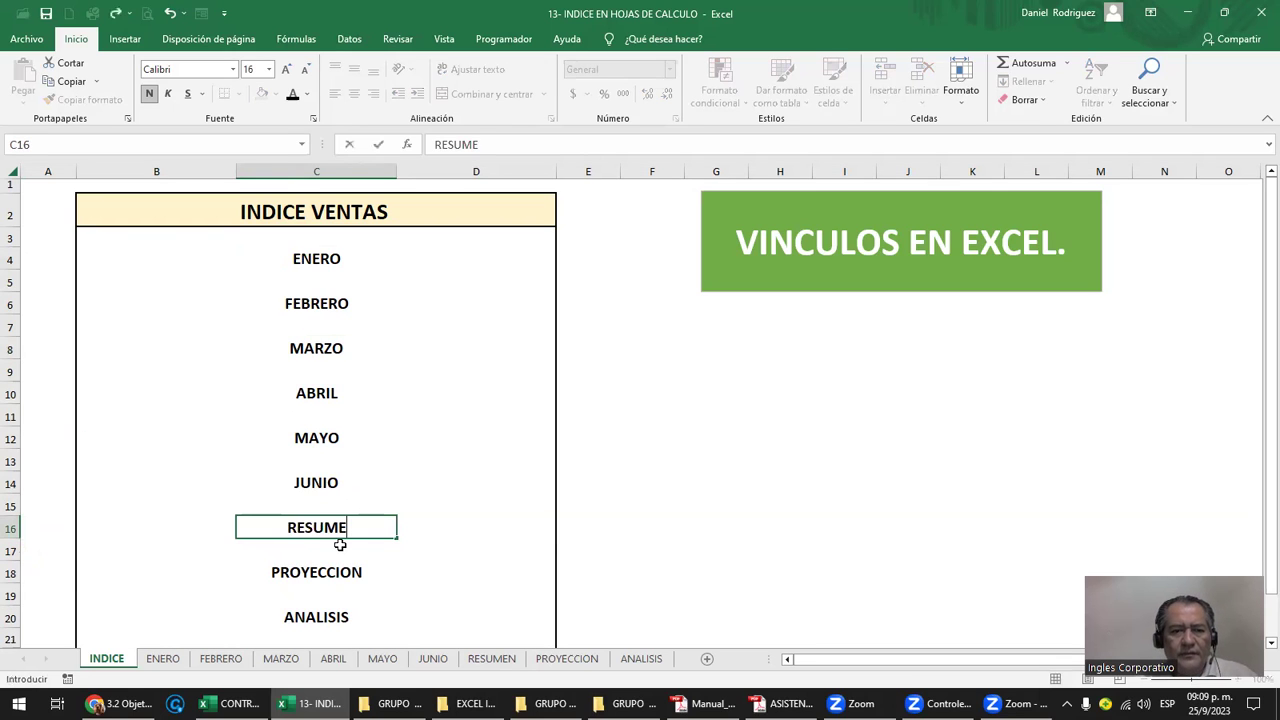
text(N)
key(Return)
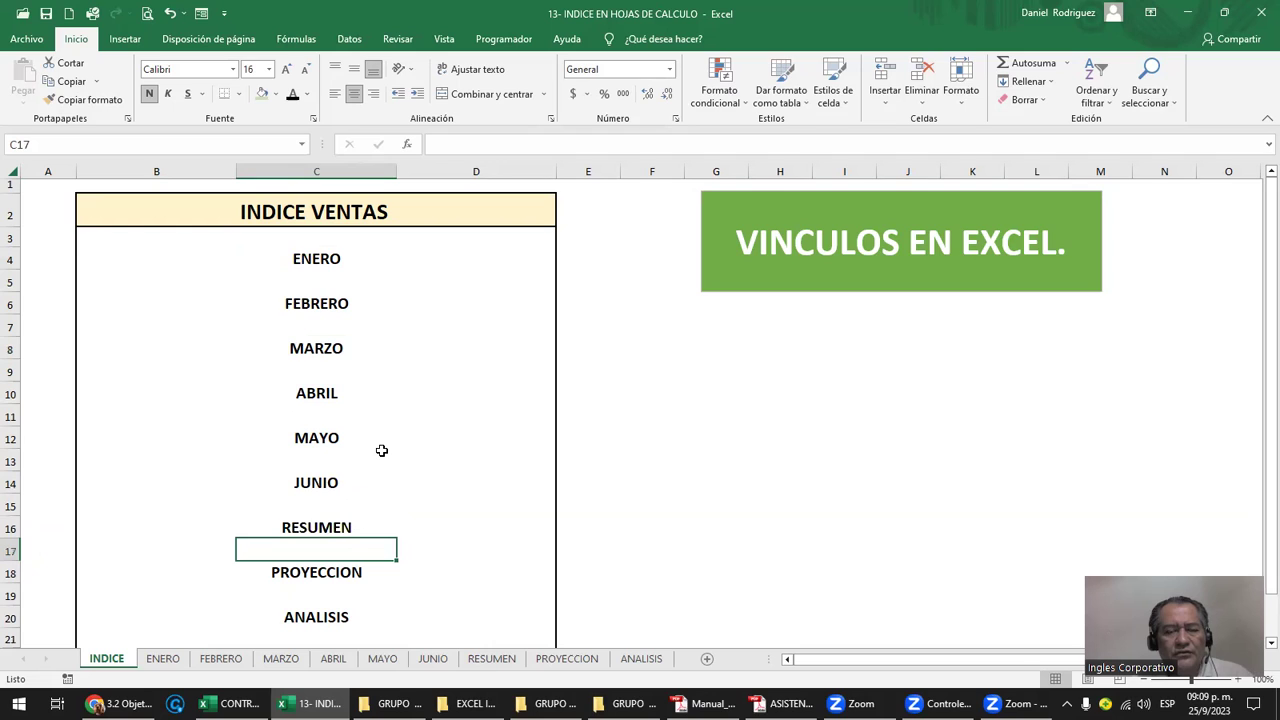
ctrl+scroll(506, 662, down, 2)
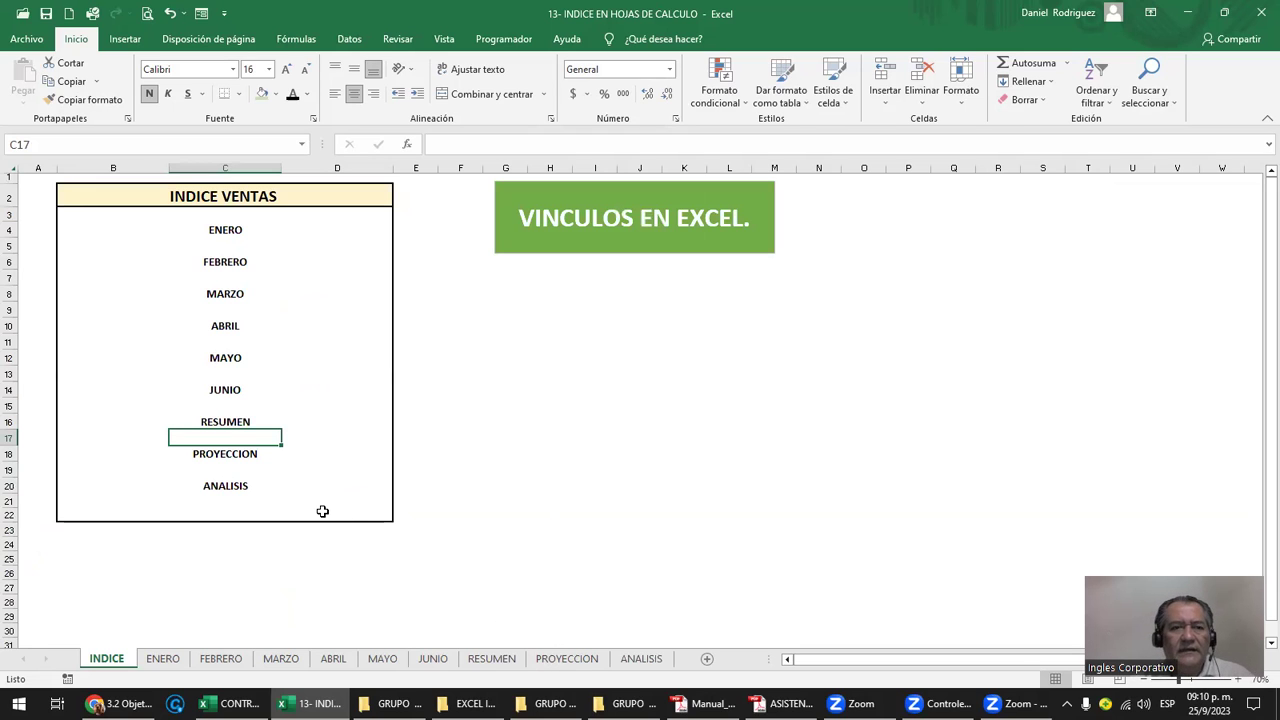
ctrl+scroll(322, 511, up, 1)
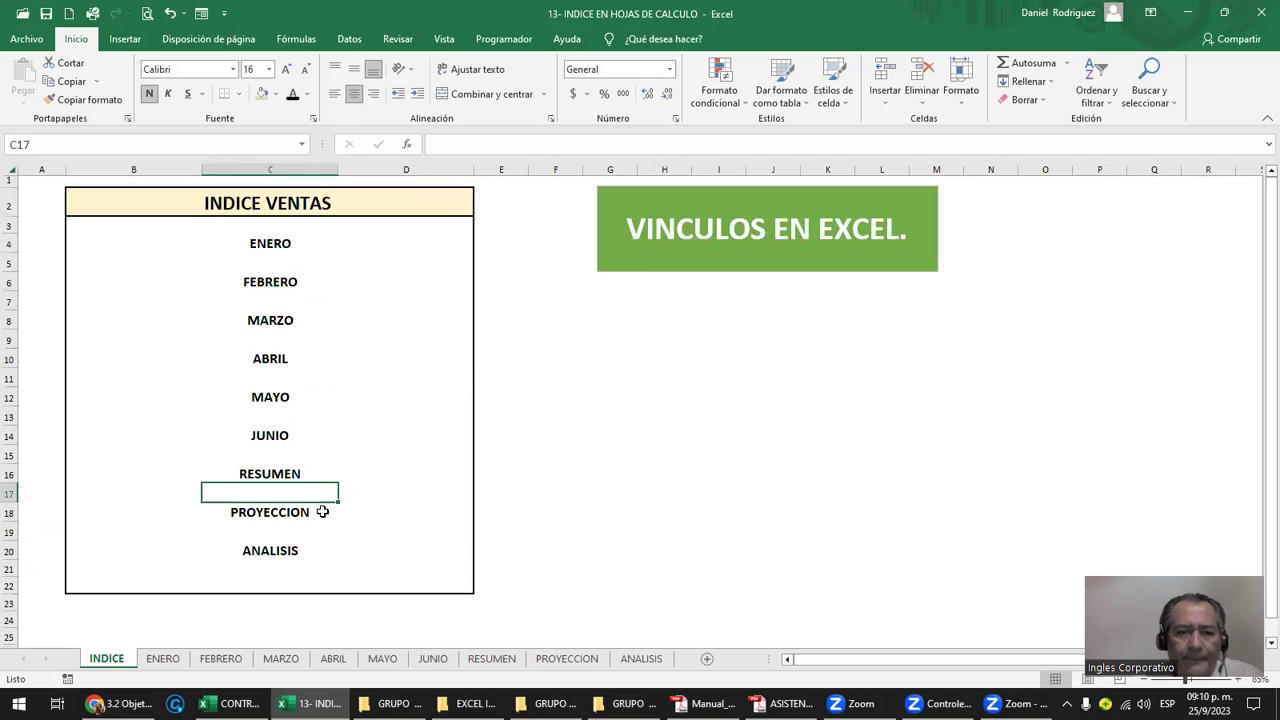
Select the ENERO entry in C4 and check the ENERO sheet it will link to.
click(607, 533)
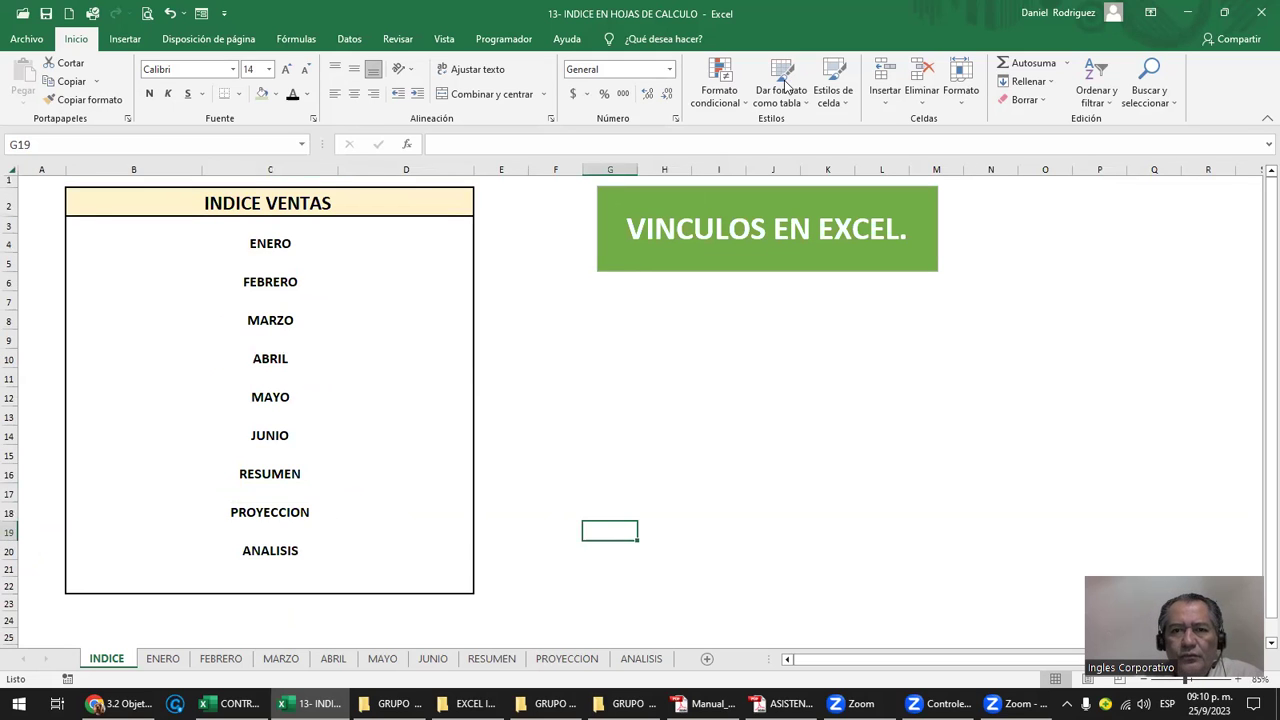
click(274, 246)
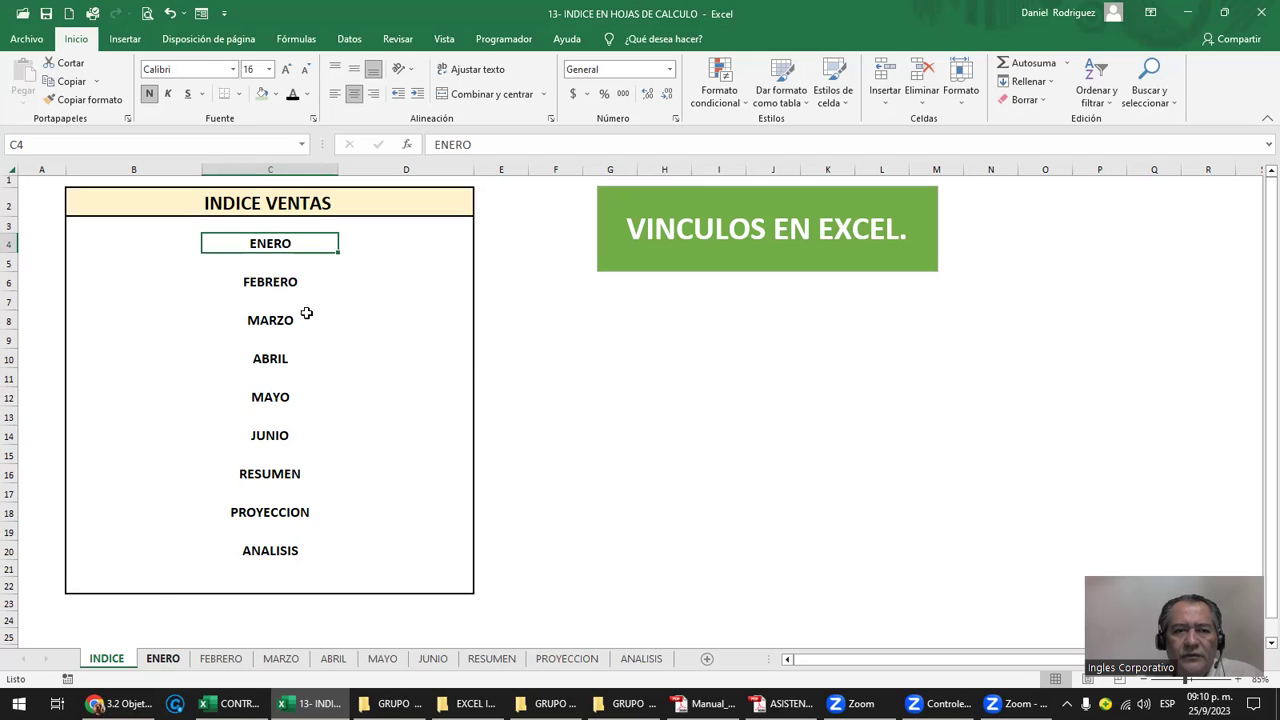
click(163, 660)
click(112, 664)
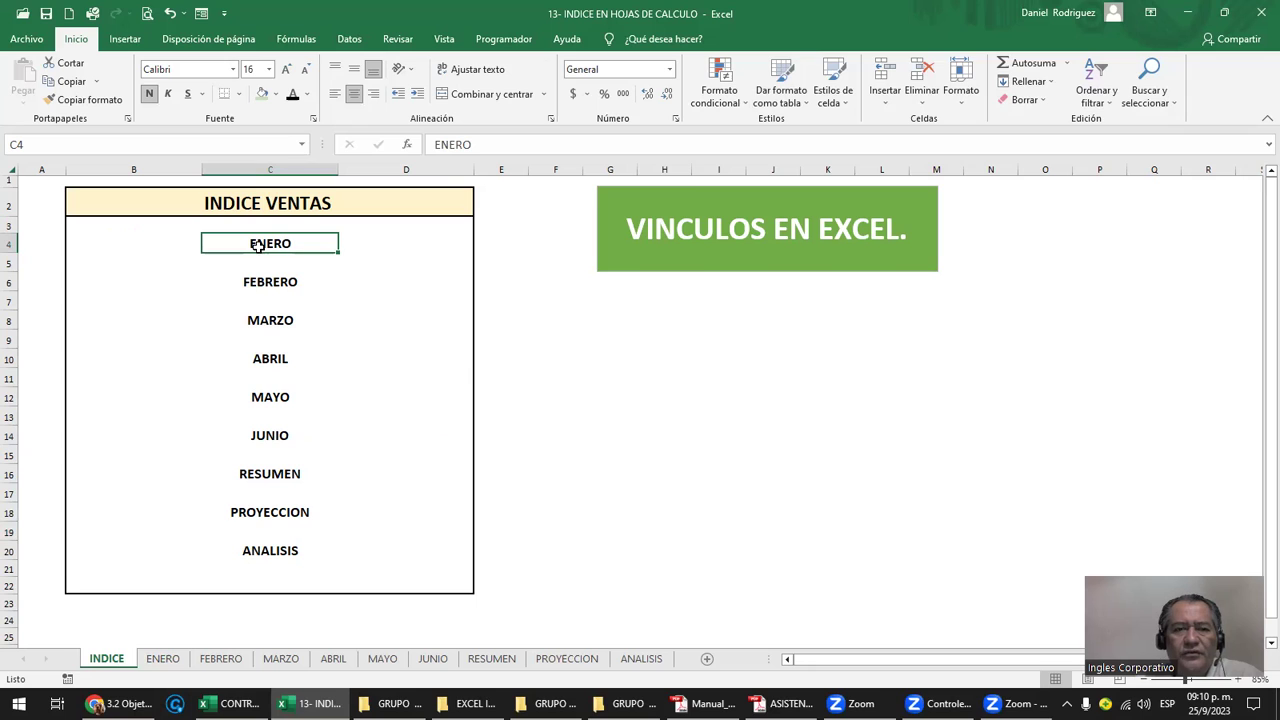
Set up a hyperlink on C4 to Place in This Document, ENERO sheet, cell A1.
click(133, 42)
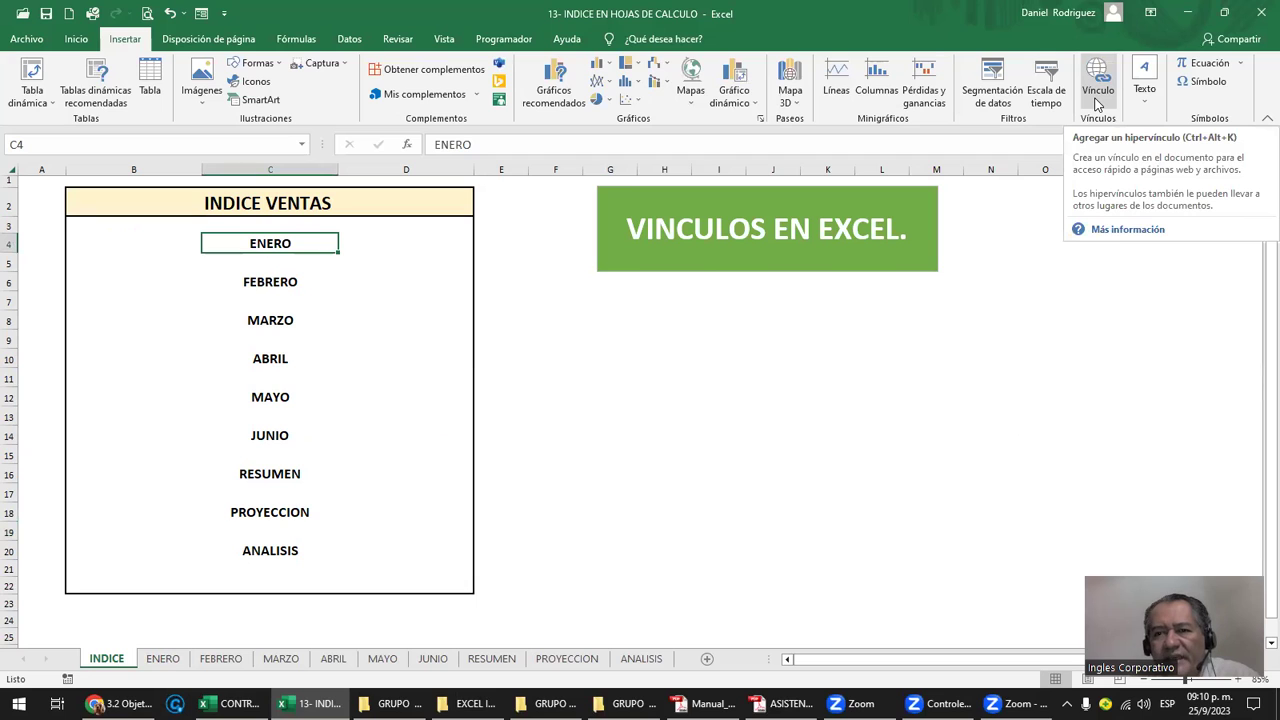
click(1097, 95)
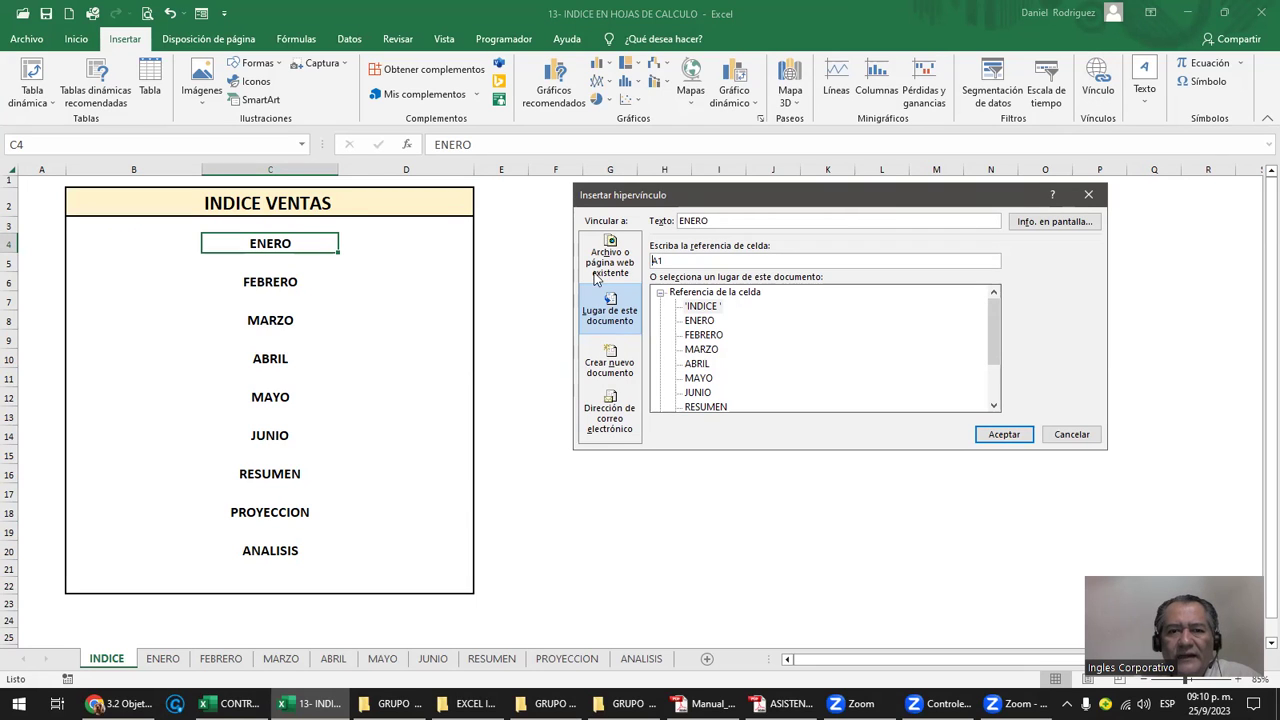
click(632, 318)
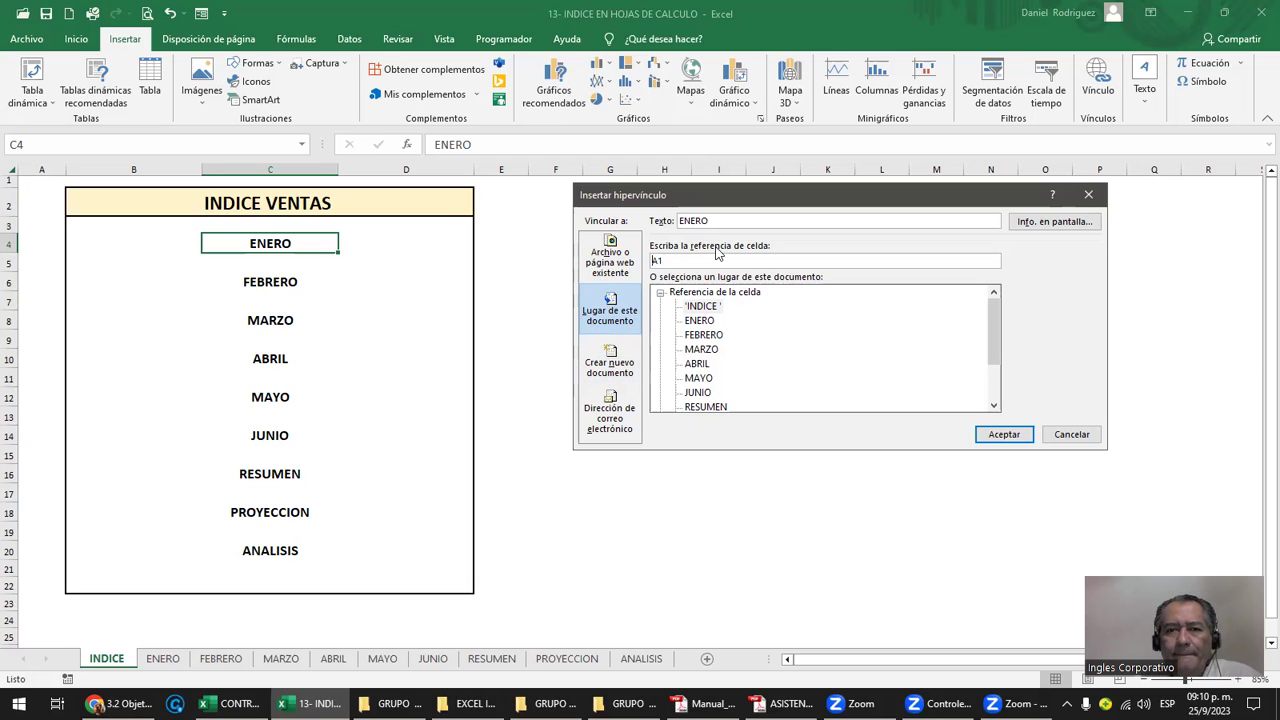
double_click(680, 221)
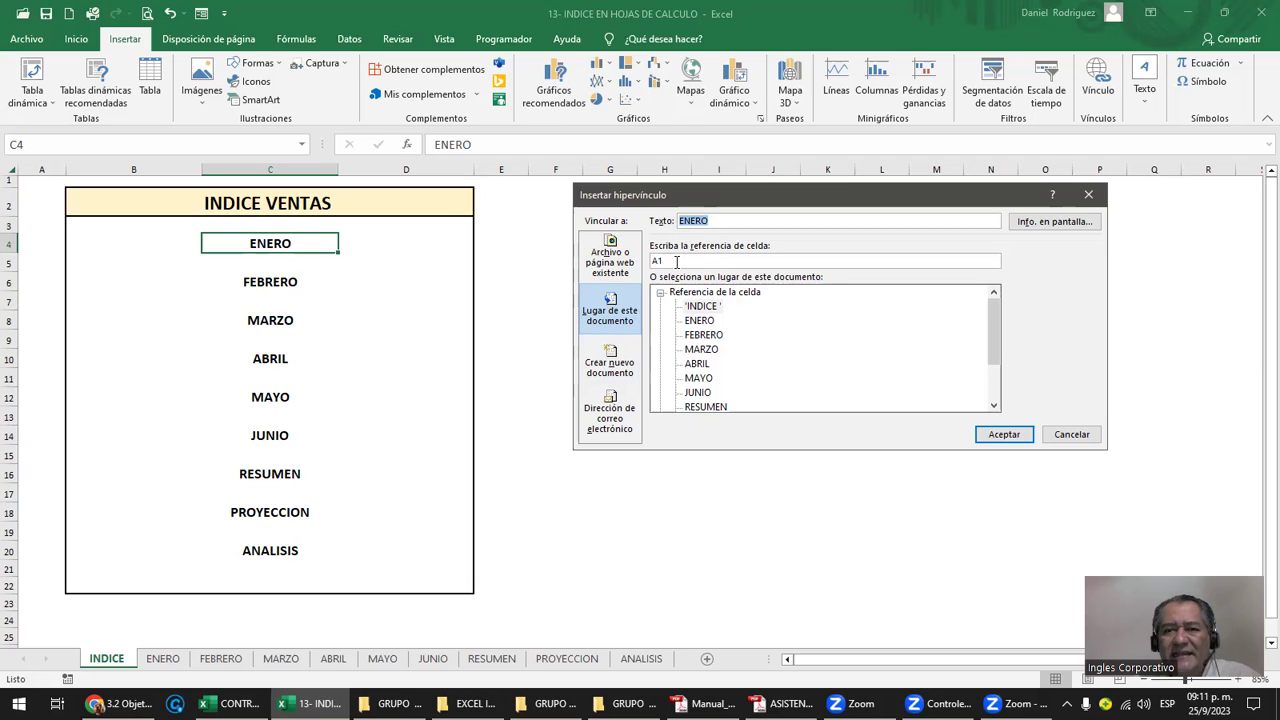
click(674, 260)
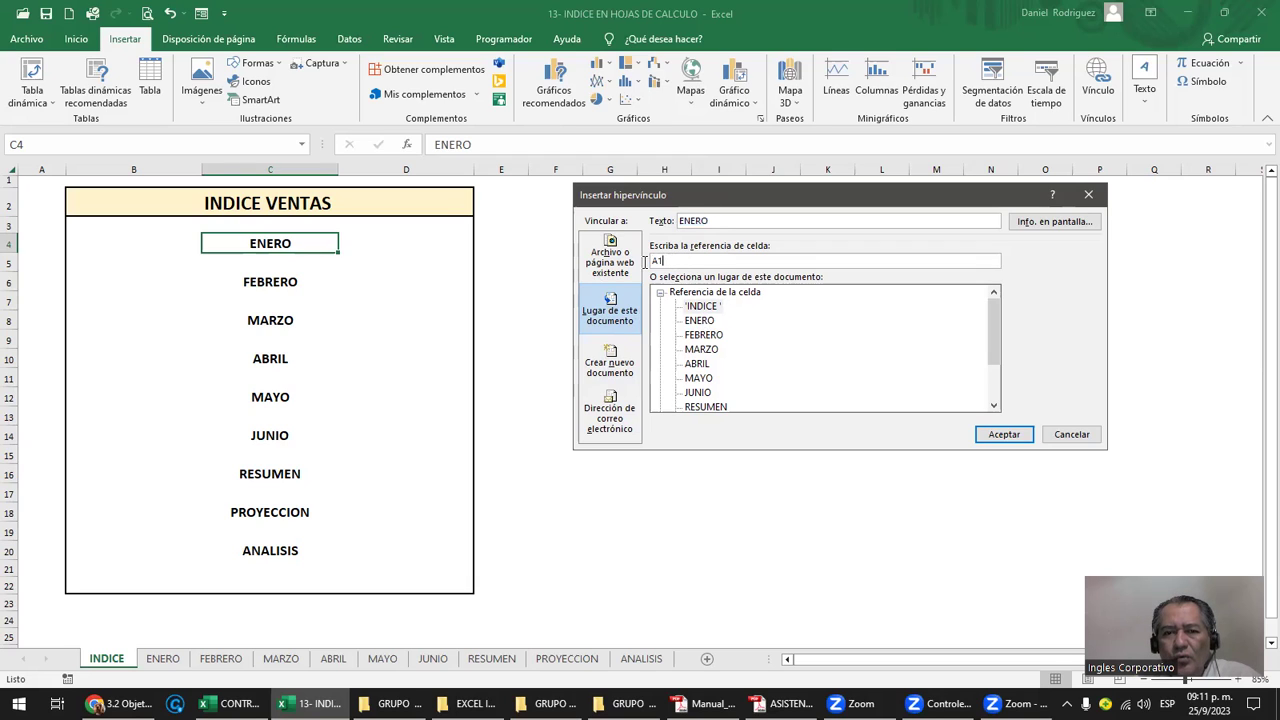
drag(645, 261, 661, 261)
click(700, 320)
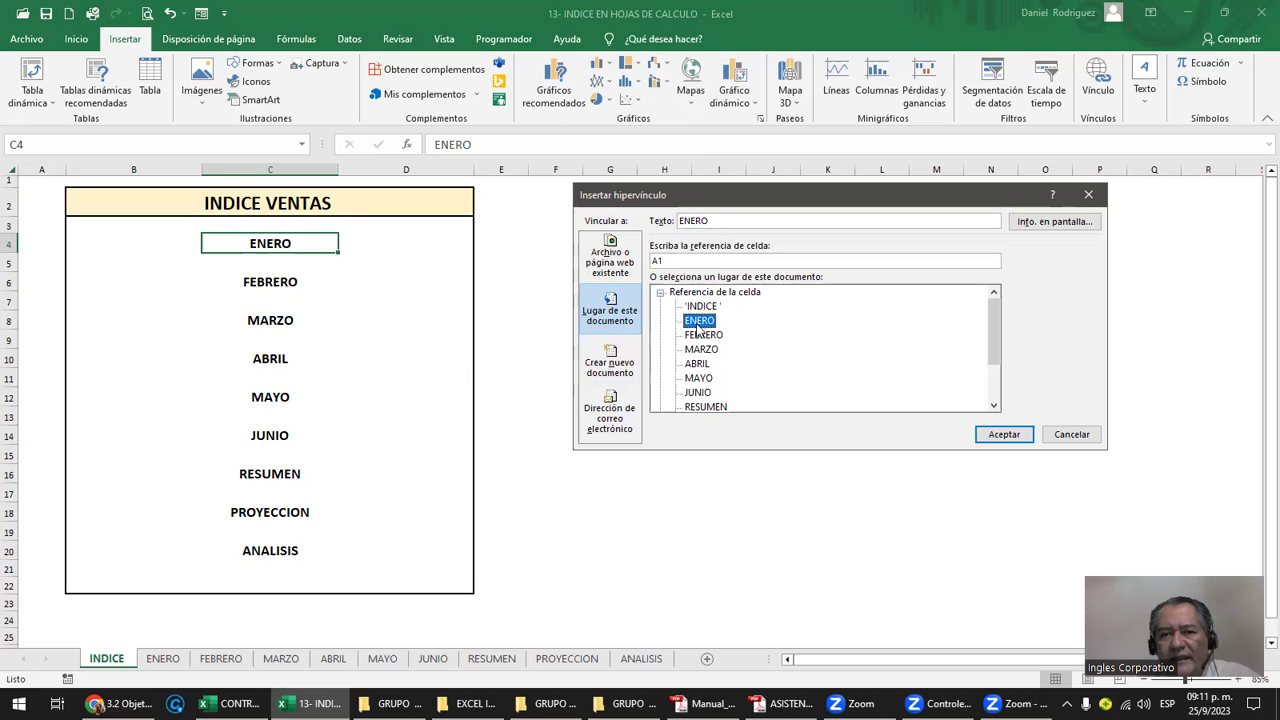
click(1004, 436)
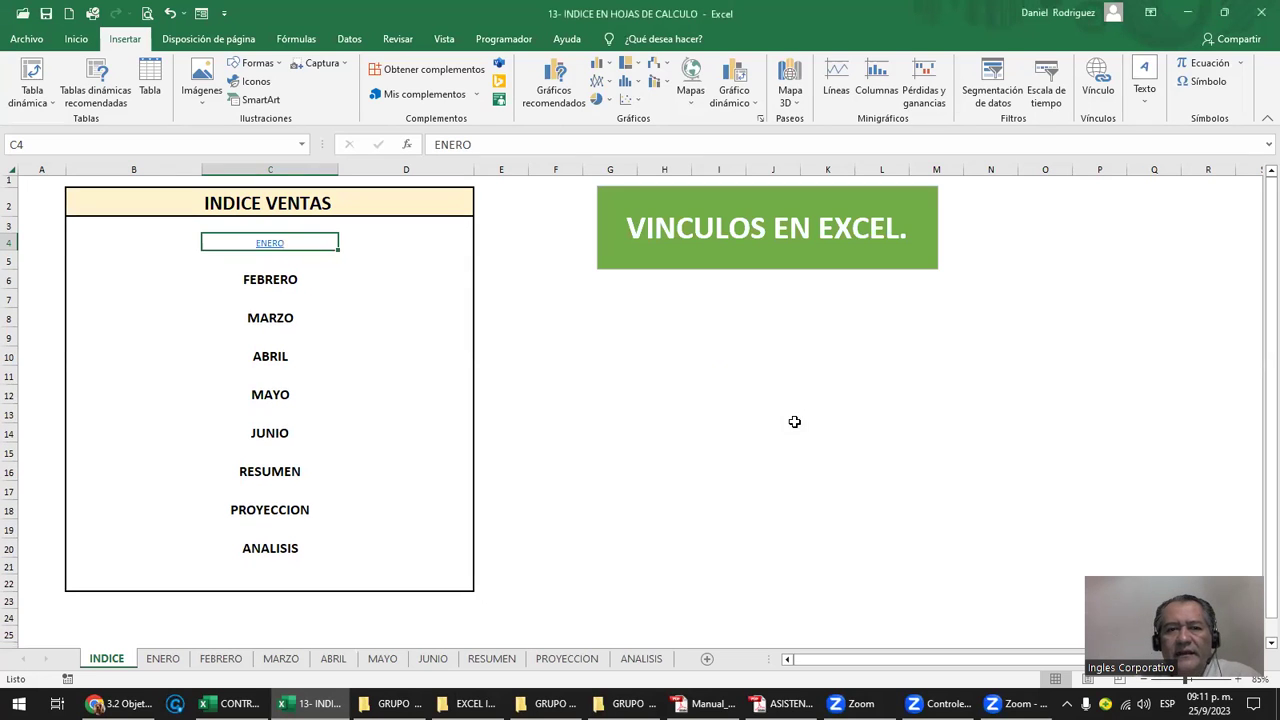
mouse_move(280, 248)
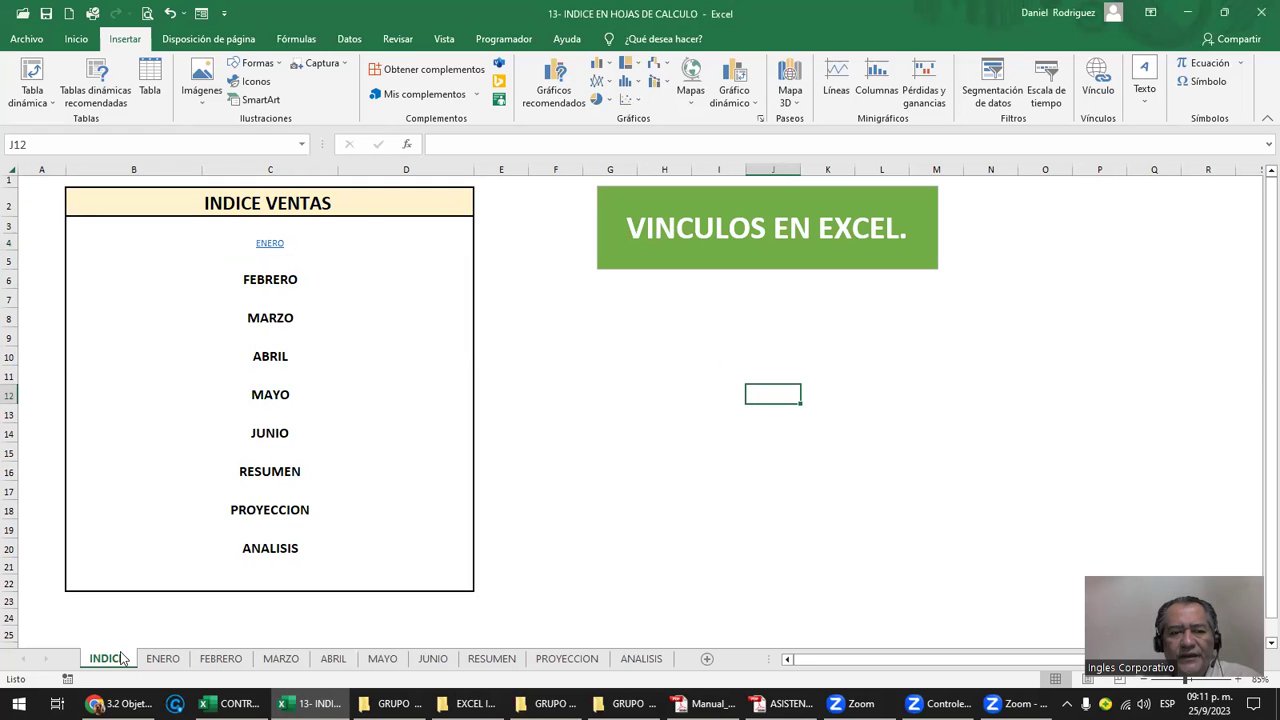
click(272, 245)
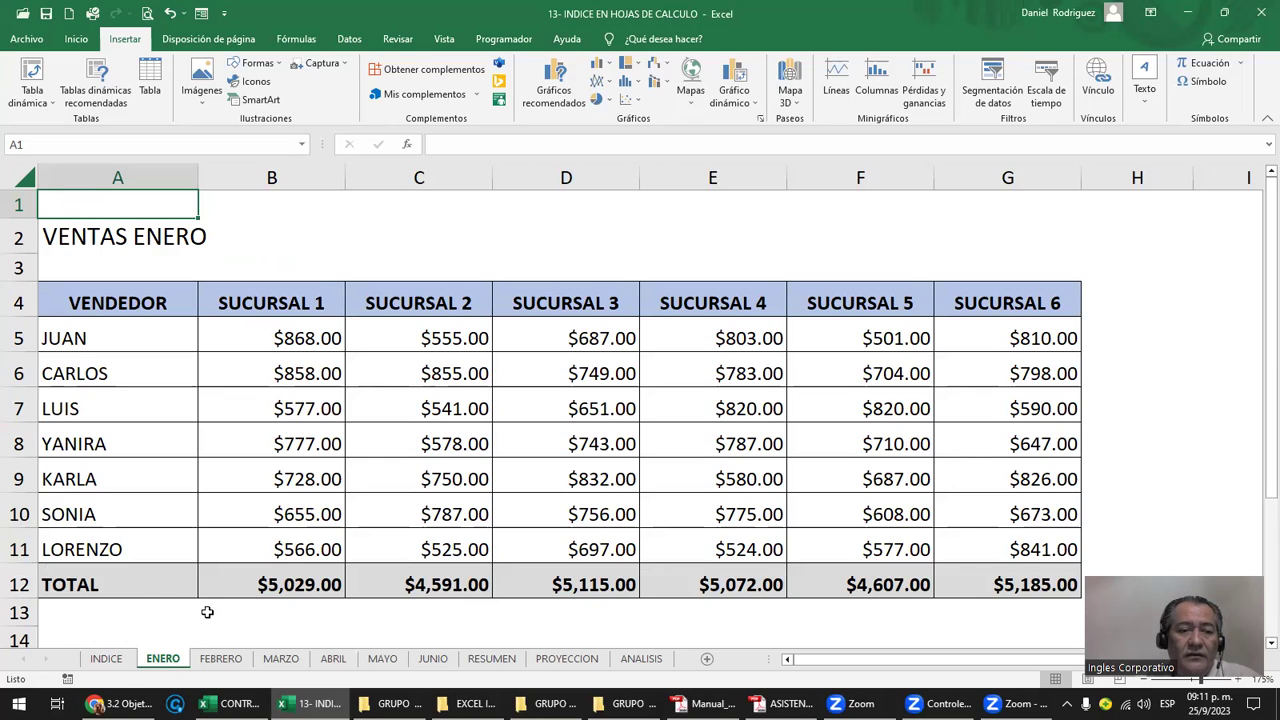
click(106, 659)
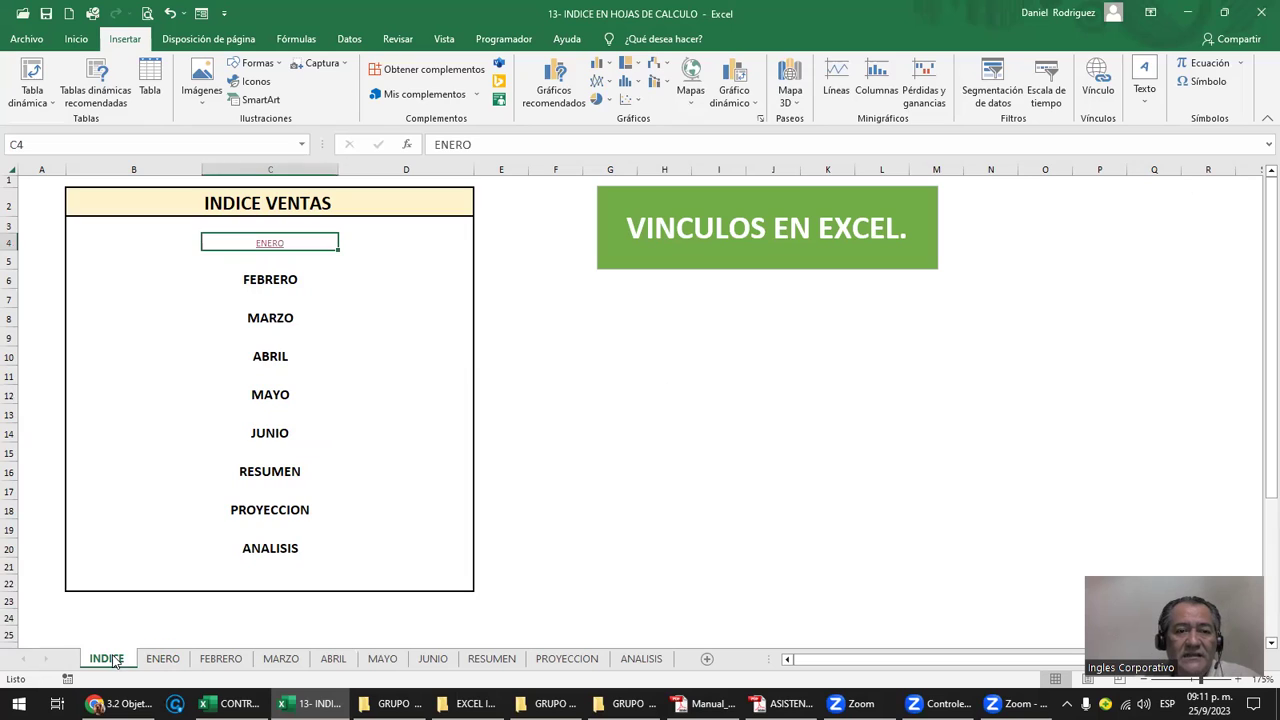
Point FEBRERO in C6 at the FEBRERO sheet with screen tip 'VENTAS FEBRERO'.
click(270, 286)
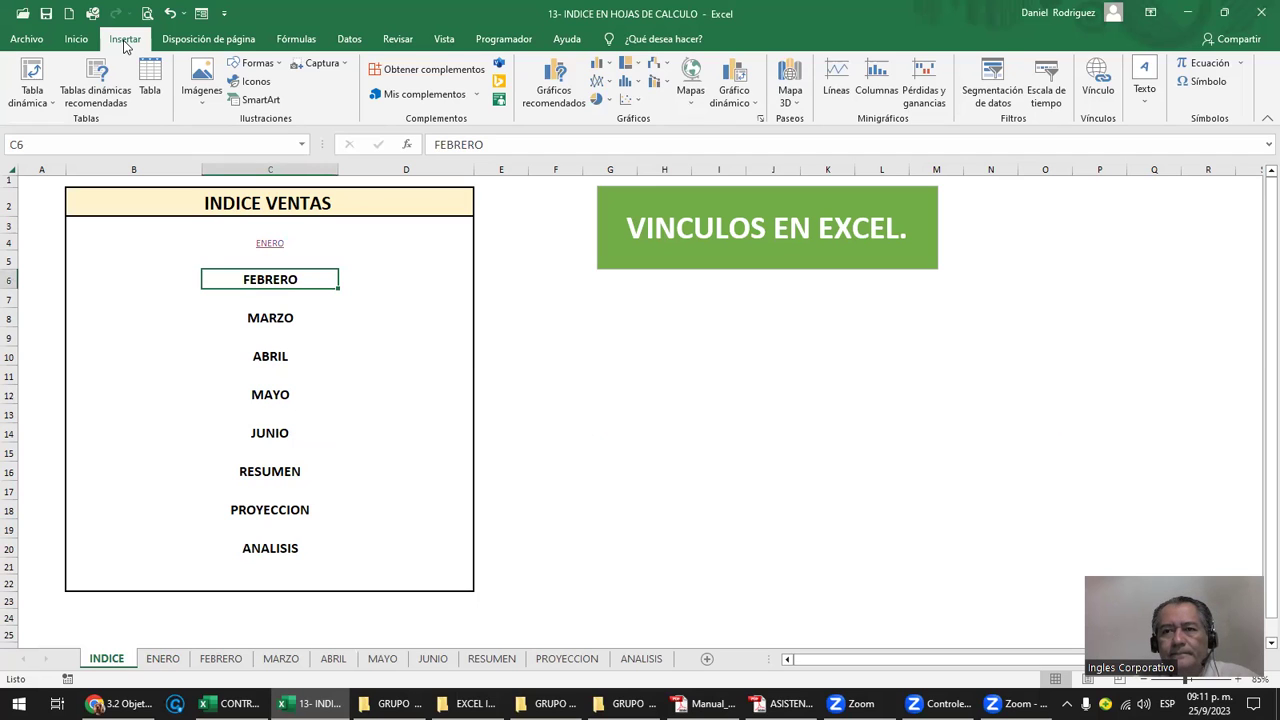
click(1096, 90)
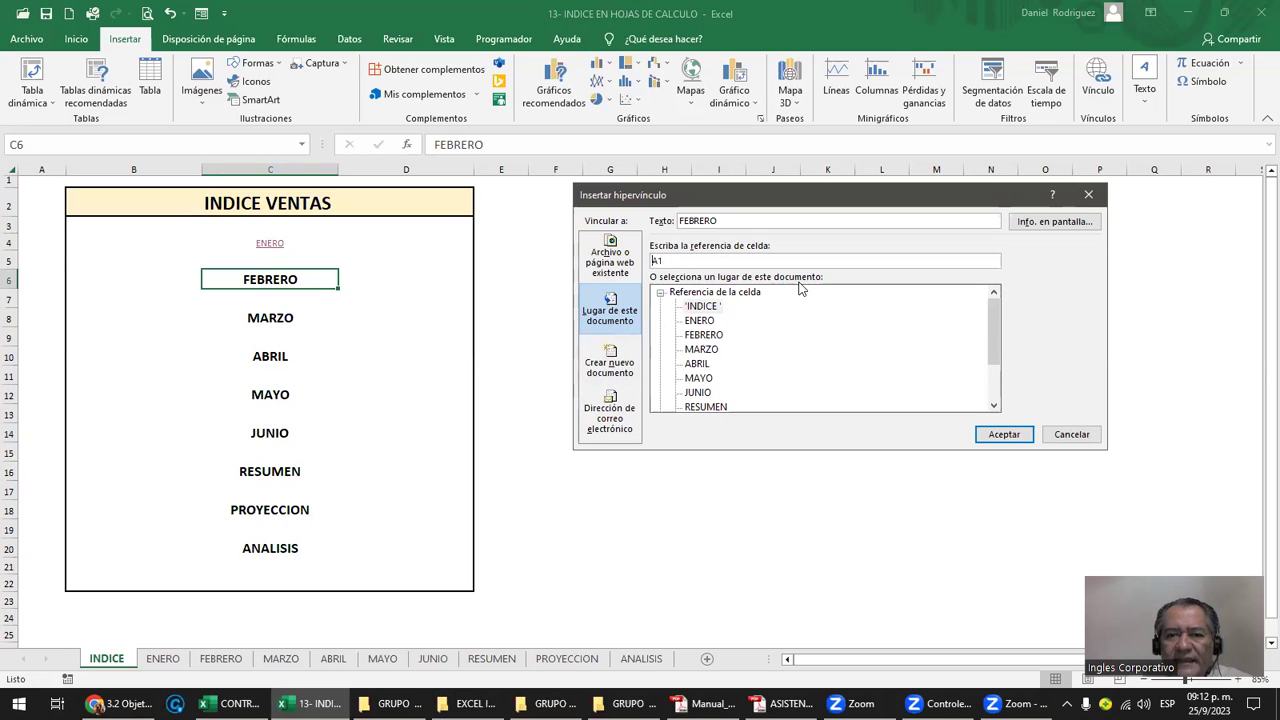
click(705, 336)
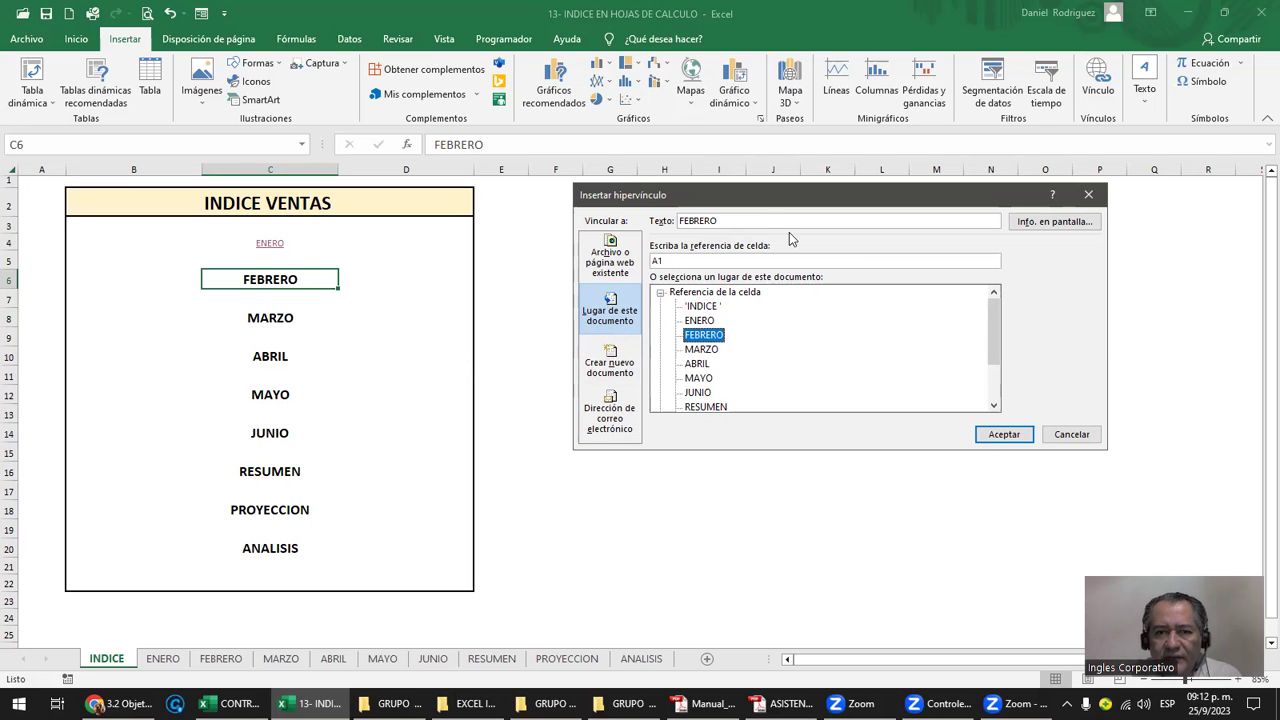
click(1062, 224)
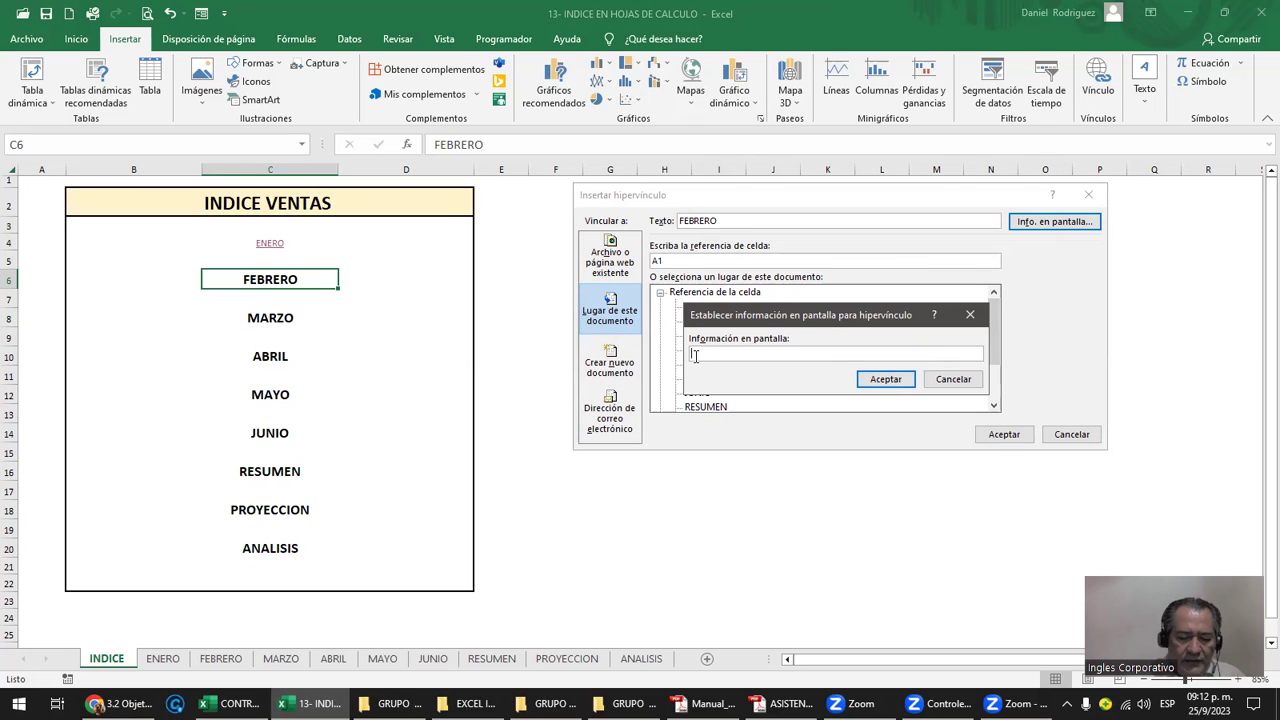
text(VENTAS F)
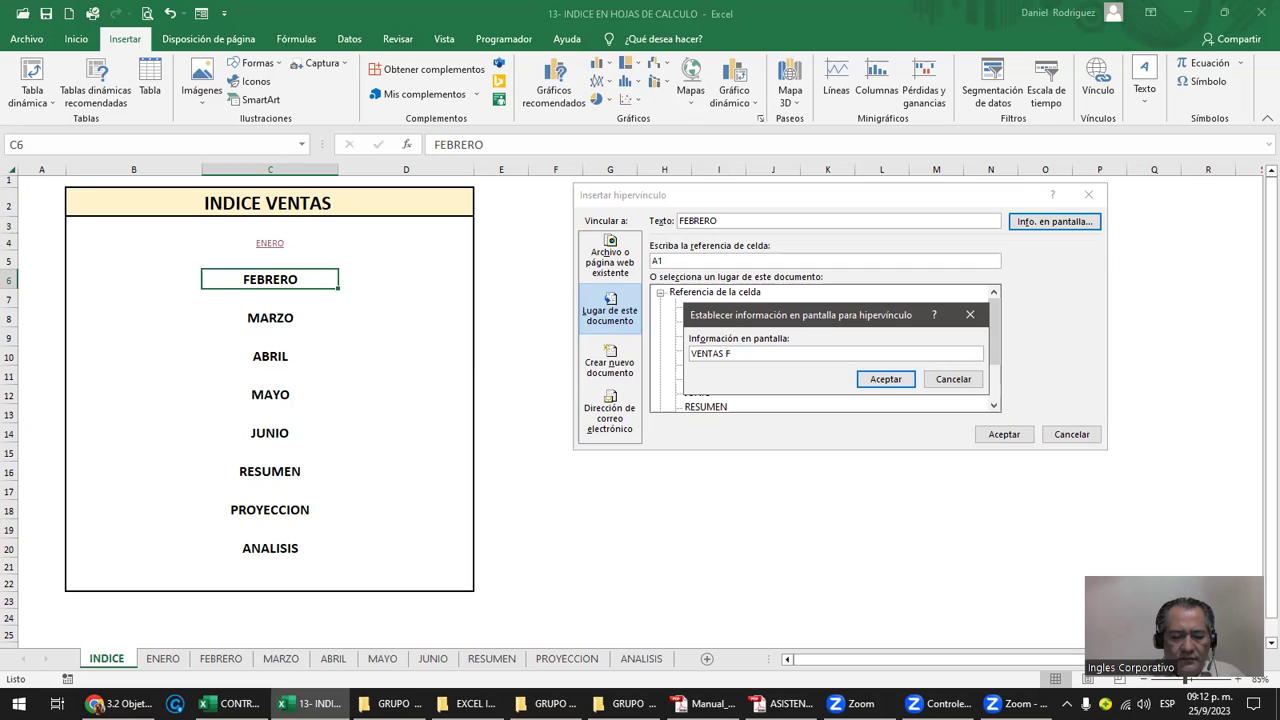
text(EBRER)
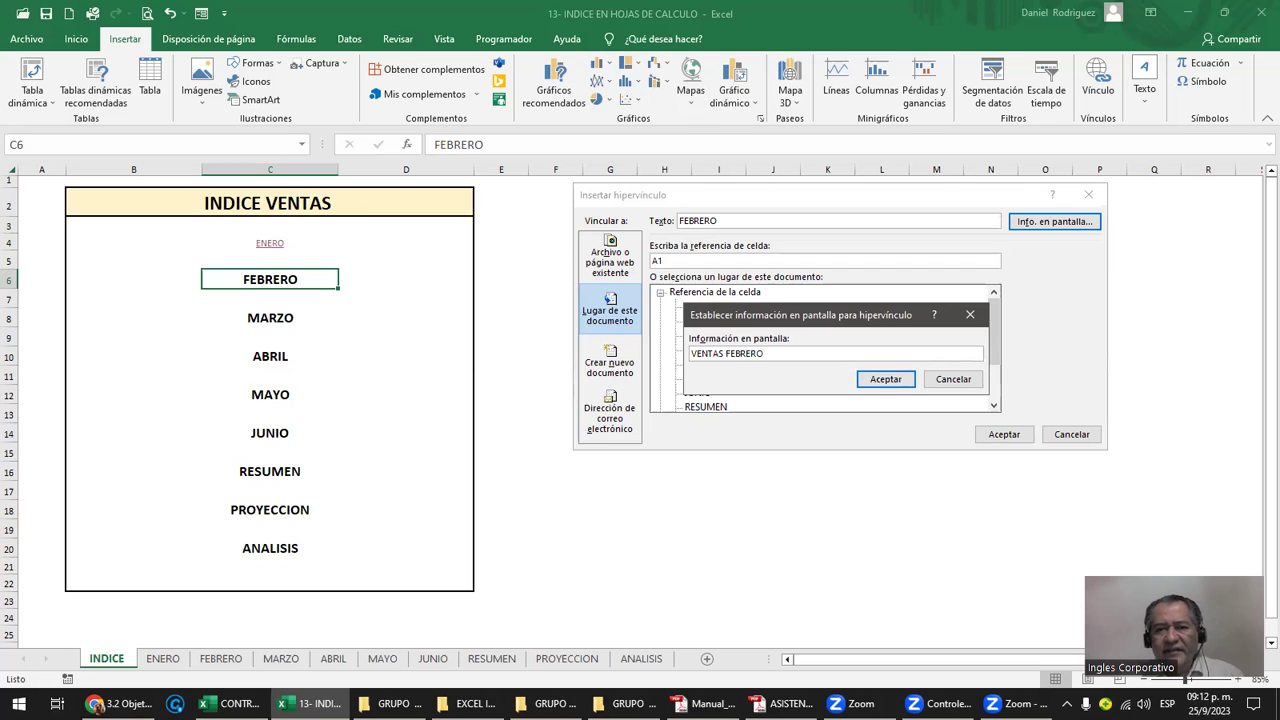
text(O)
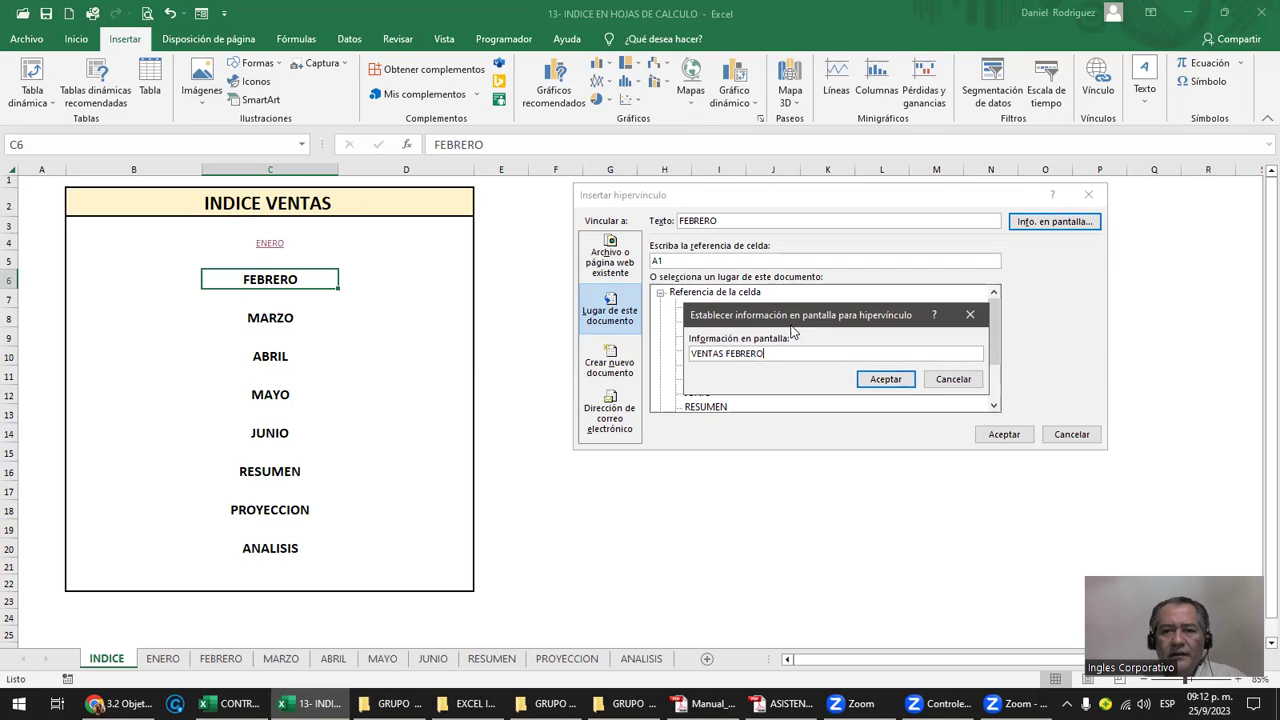
click(878, 380)
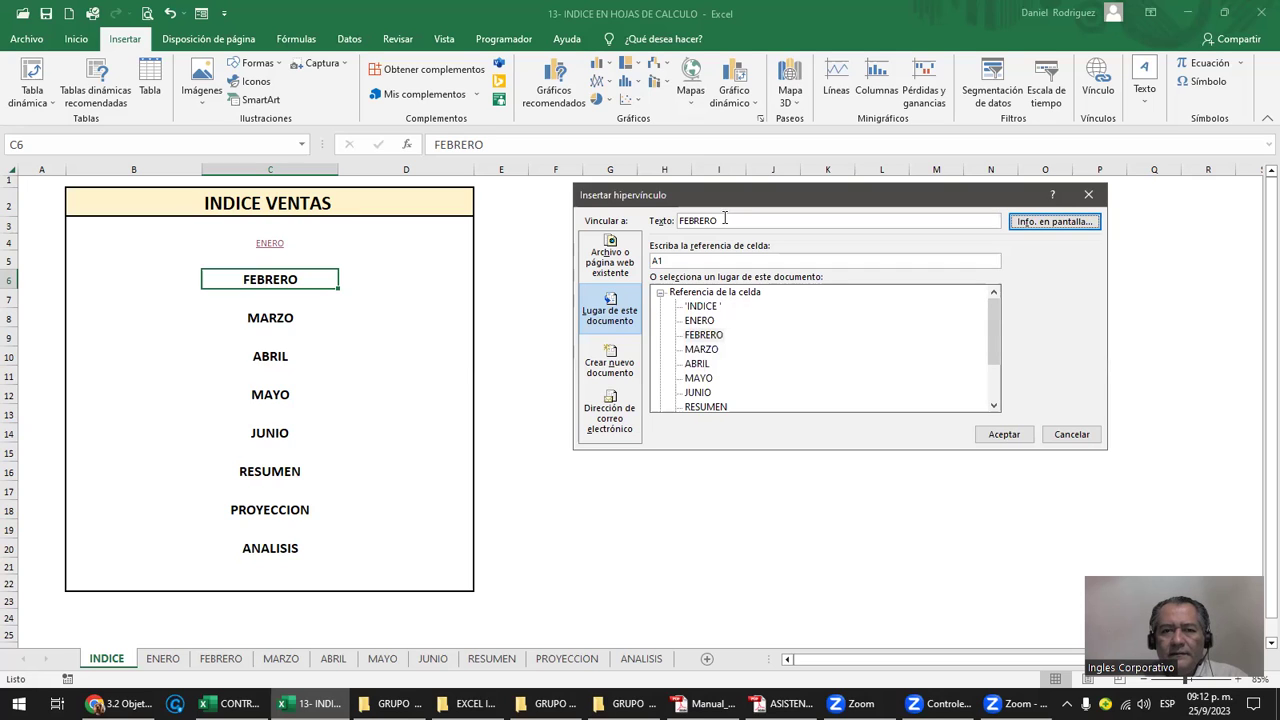
Confirm the FEBRERO hyperlink, test it, then return to INDICE and select MARZO in C8.
click(1002, 434)
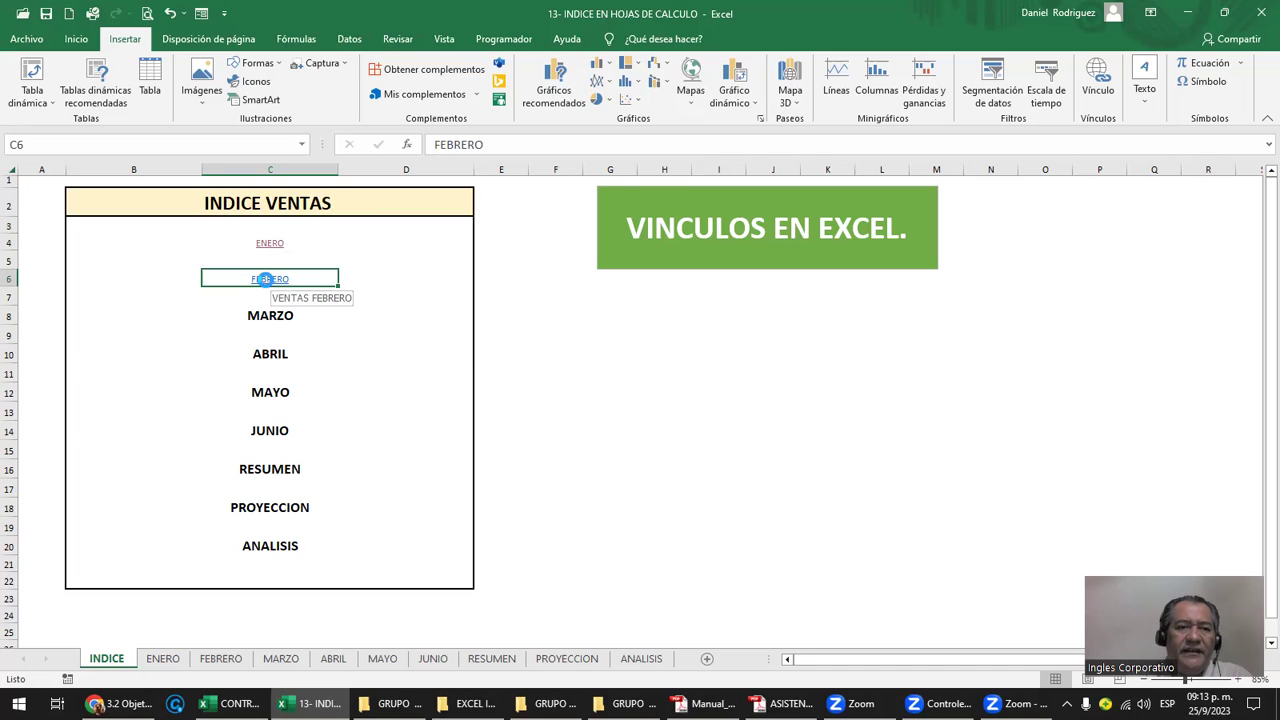
click(268, 284)
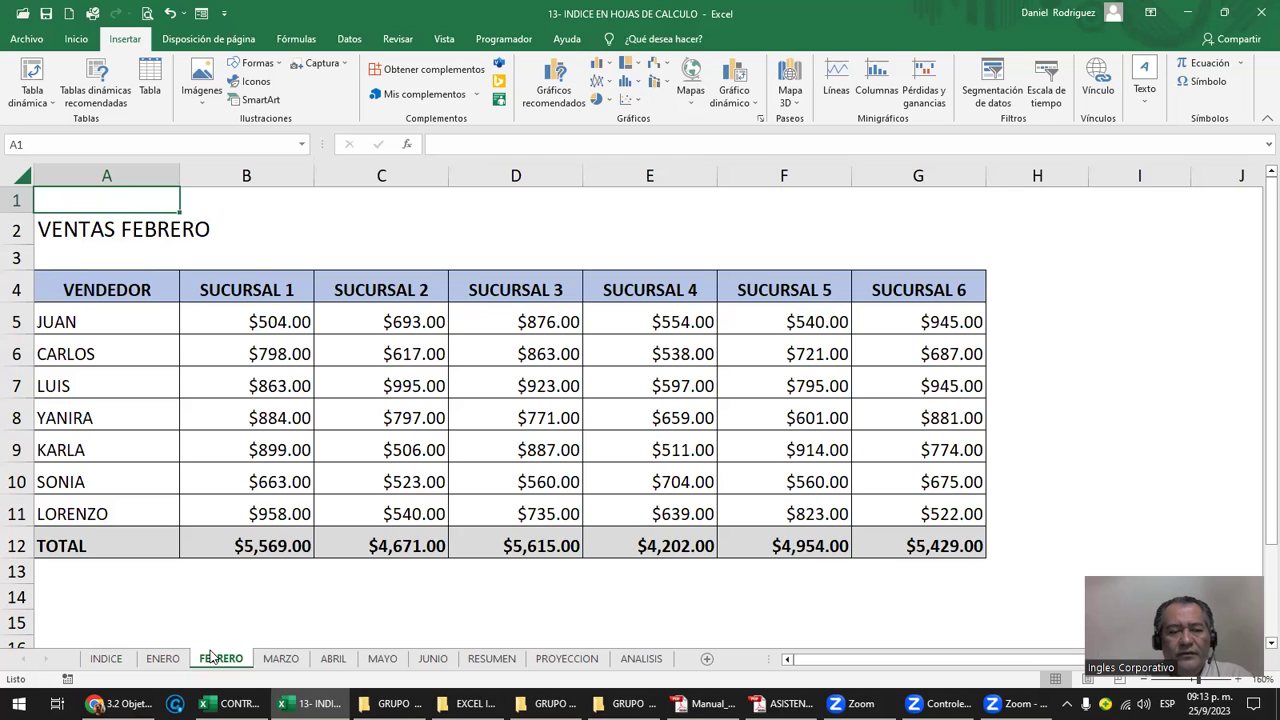
click(107, 659)
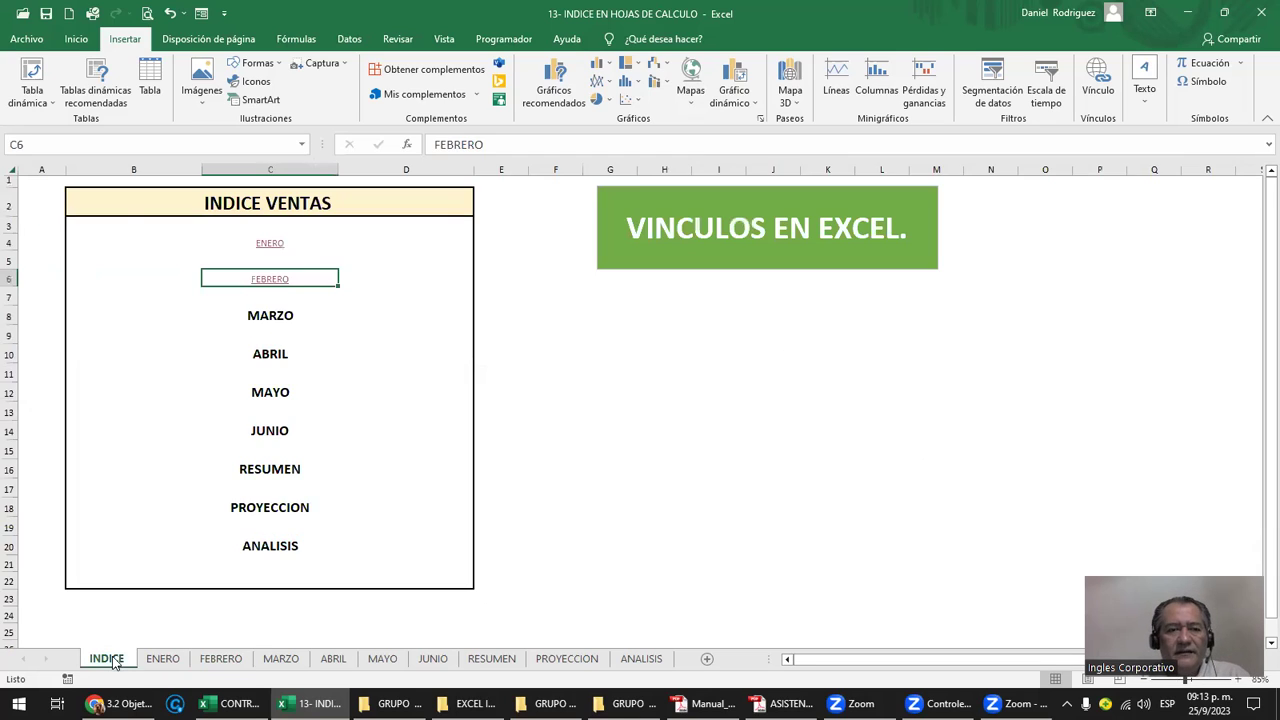
click(282, 316)
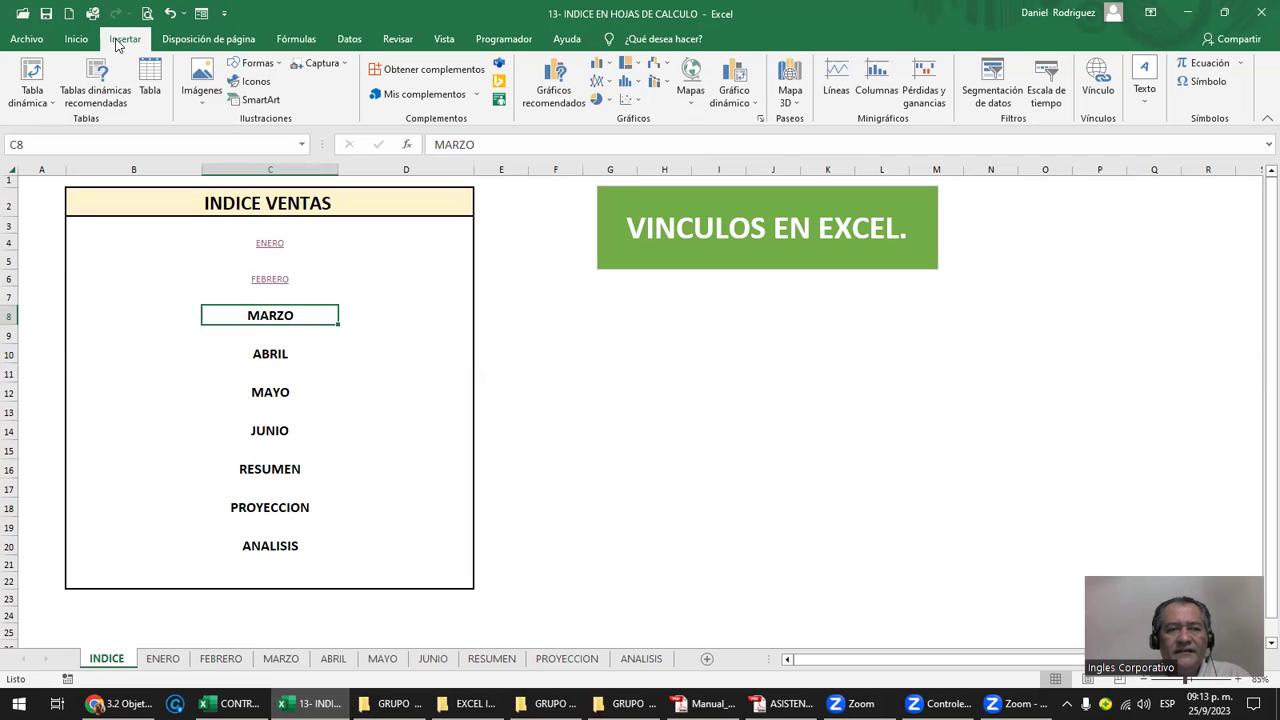
Hyperlink MARZO to the MARZO sheet with screen tip VENTAS MARZO, then test the link.
click(1099, 88)
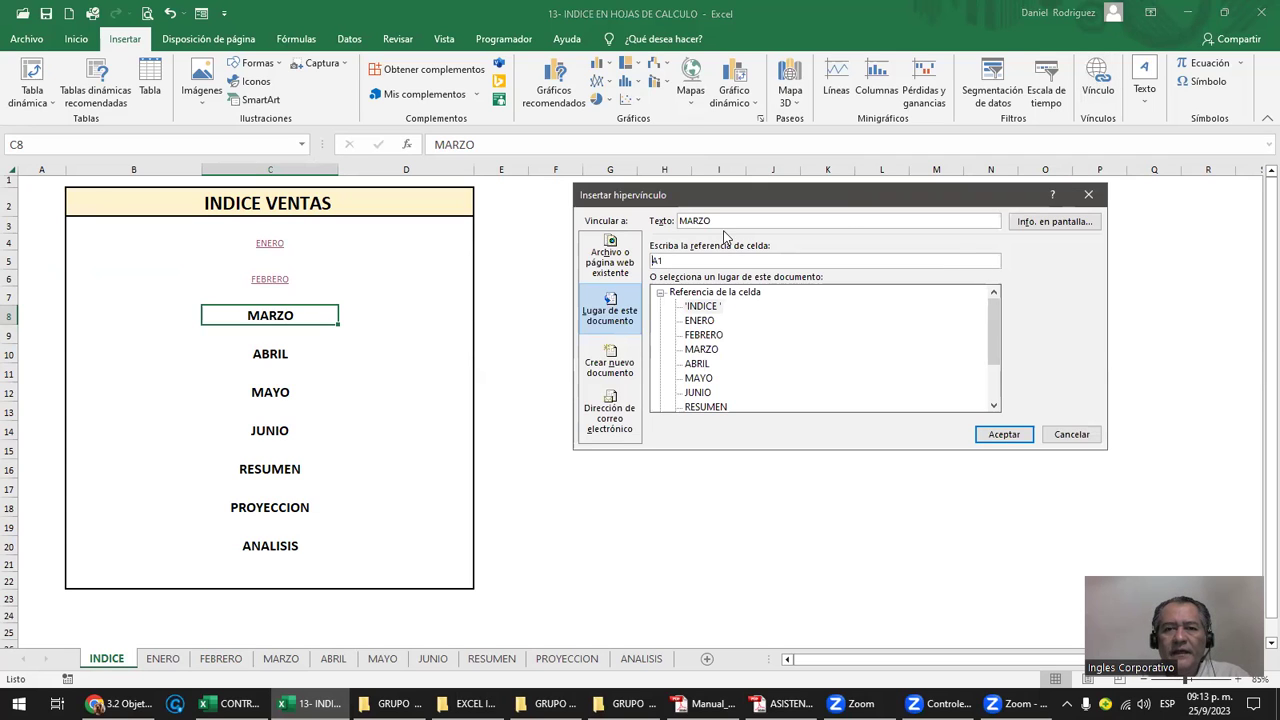
click(1052, 226)
text(VENT)
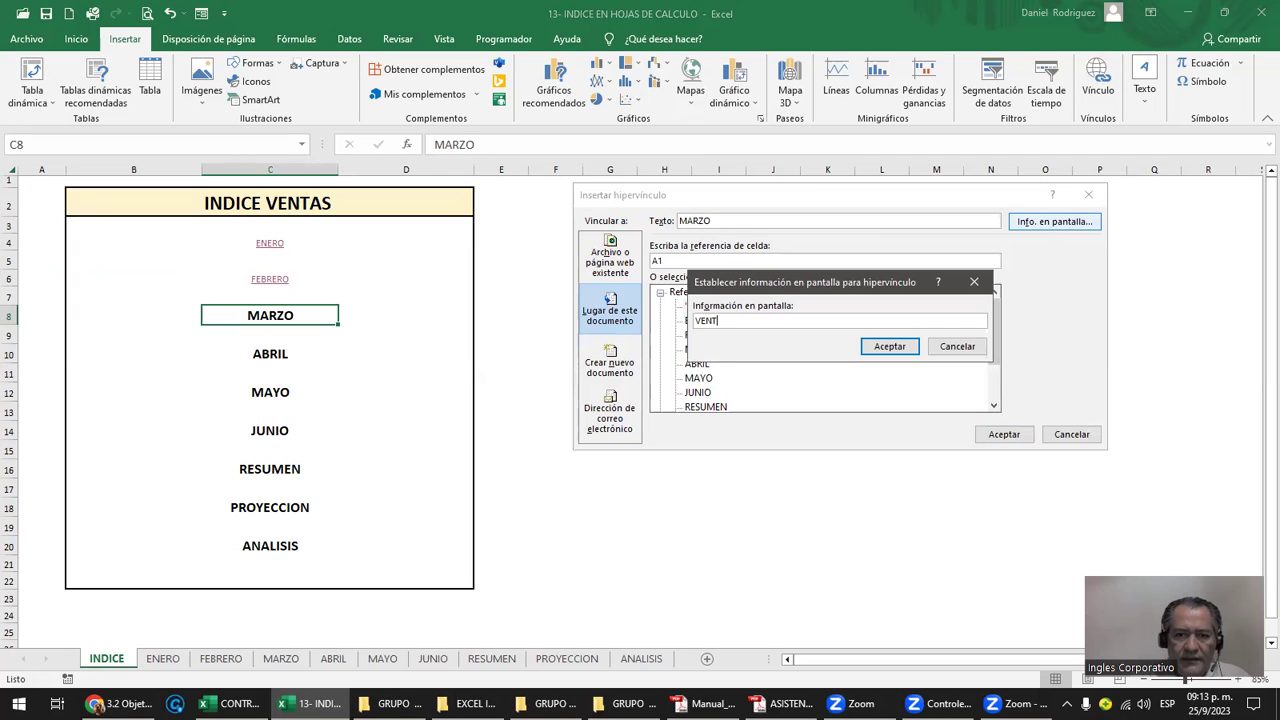
text(AS MARZO)
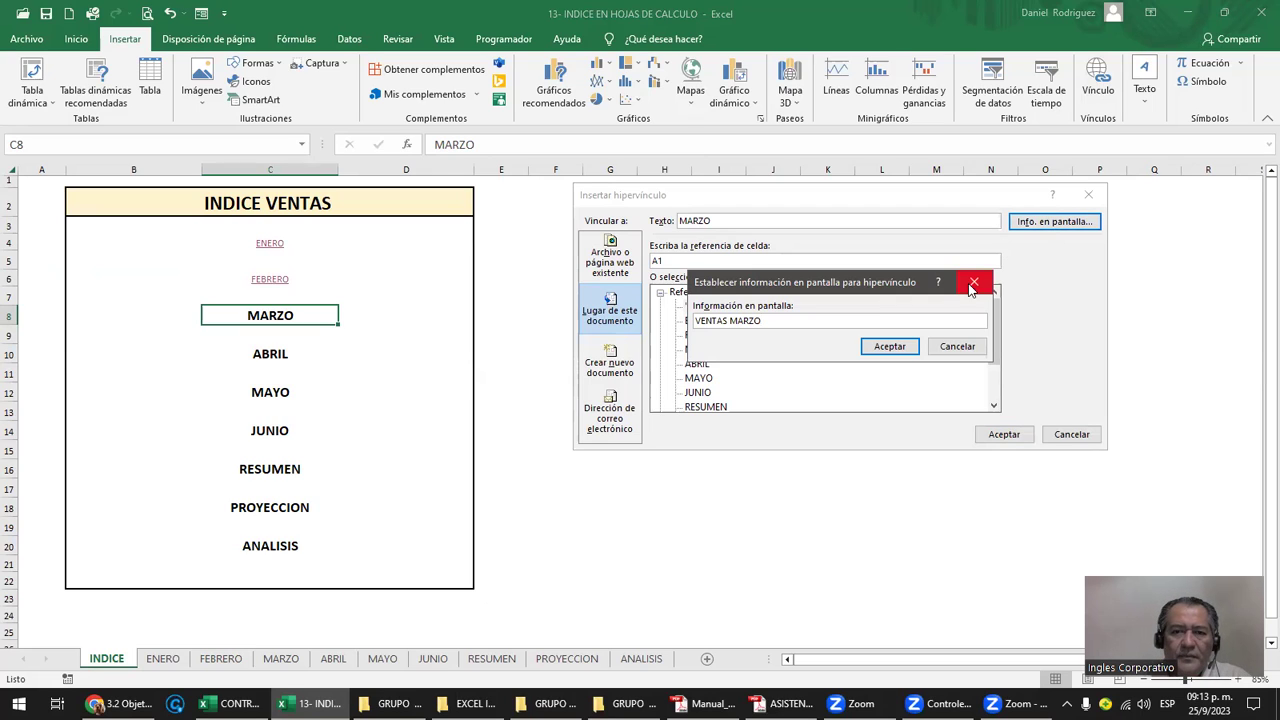
click(886, 347)
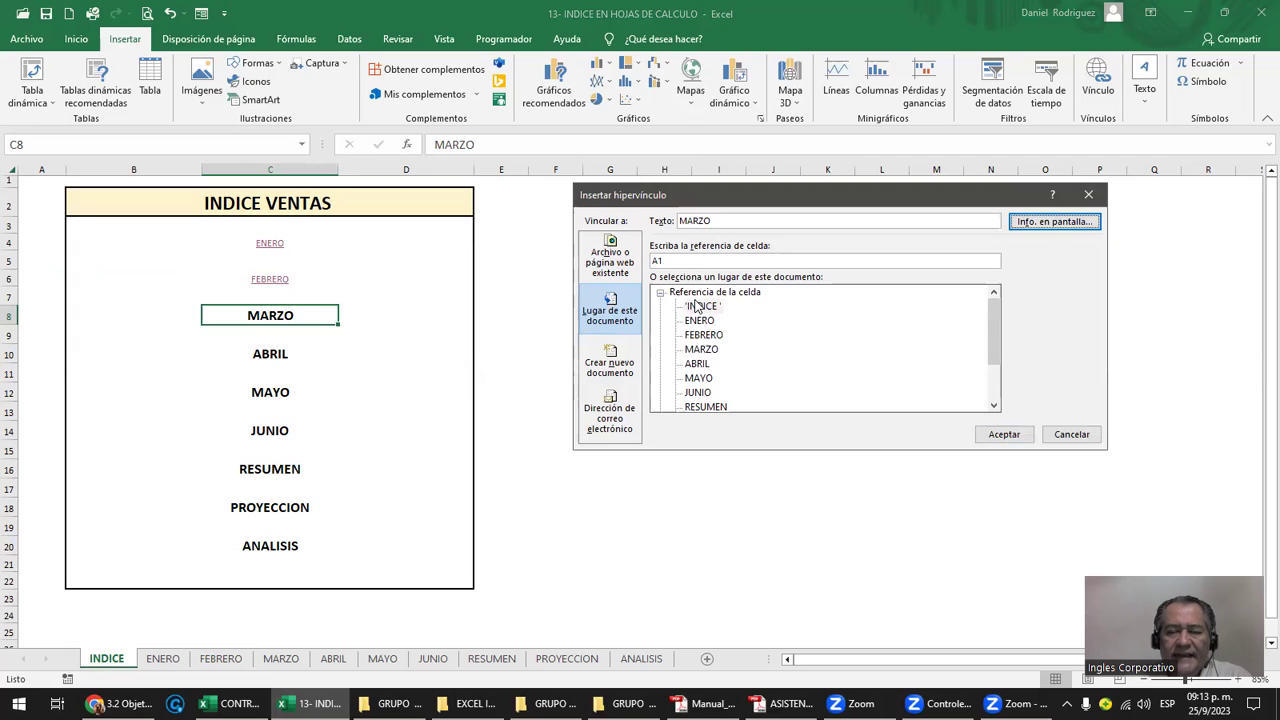
click(698, 352)
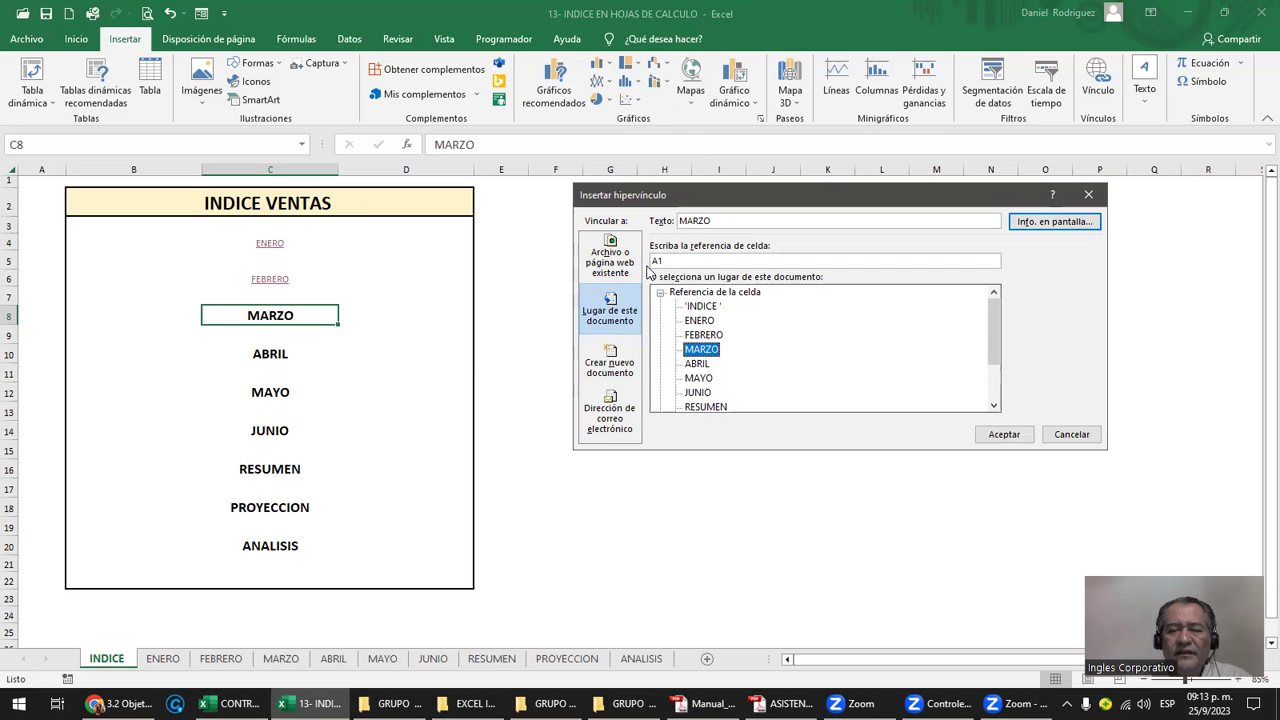
click(1002, 434)
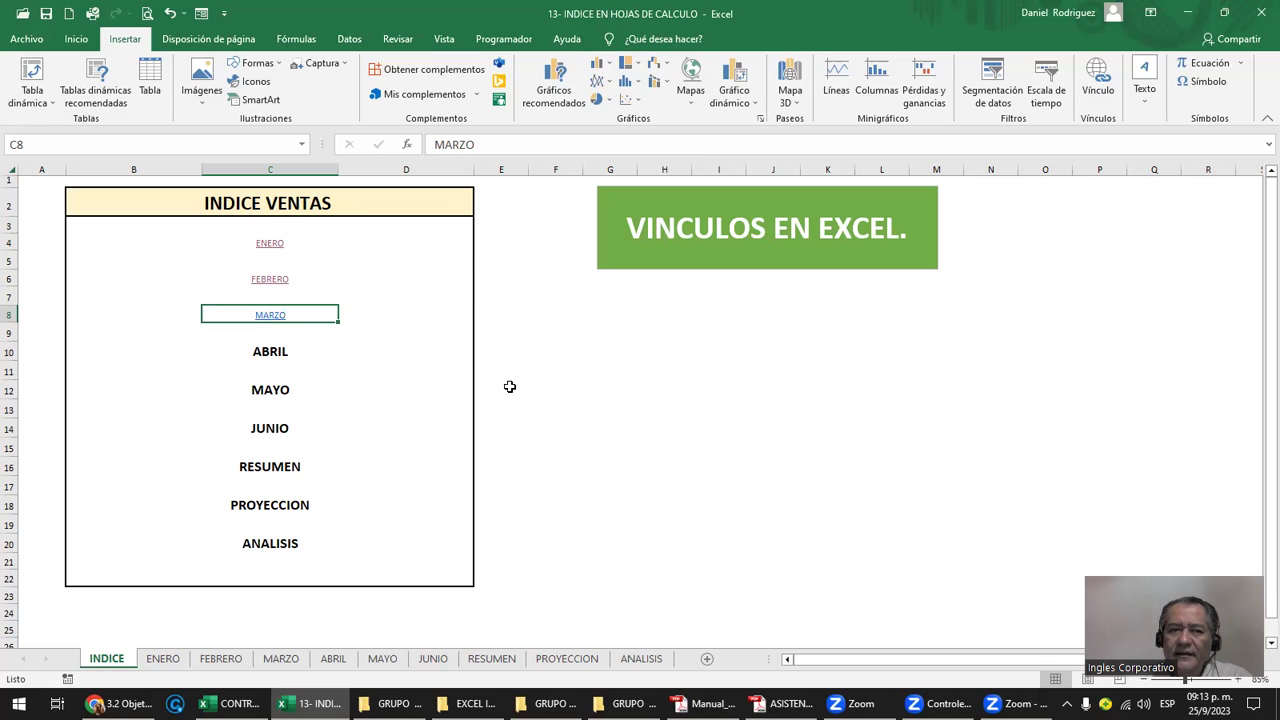
click(269, 317)
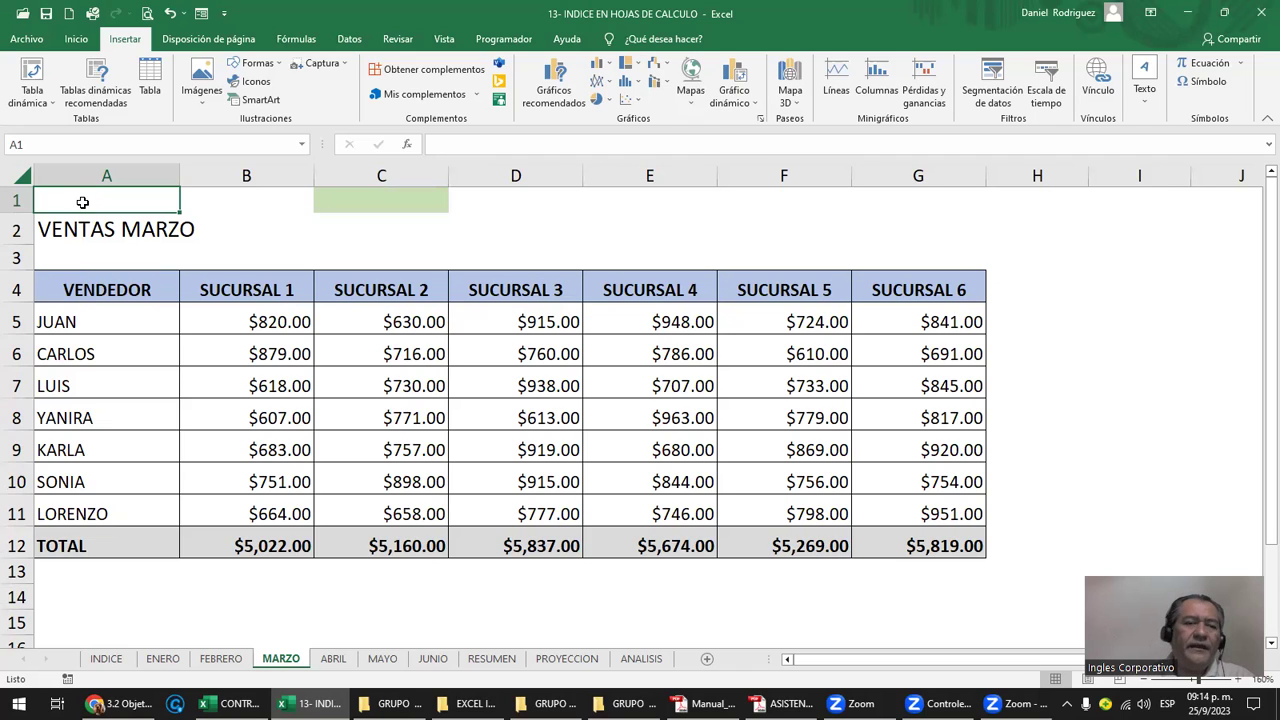
click(333, 658)
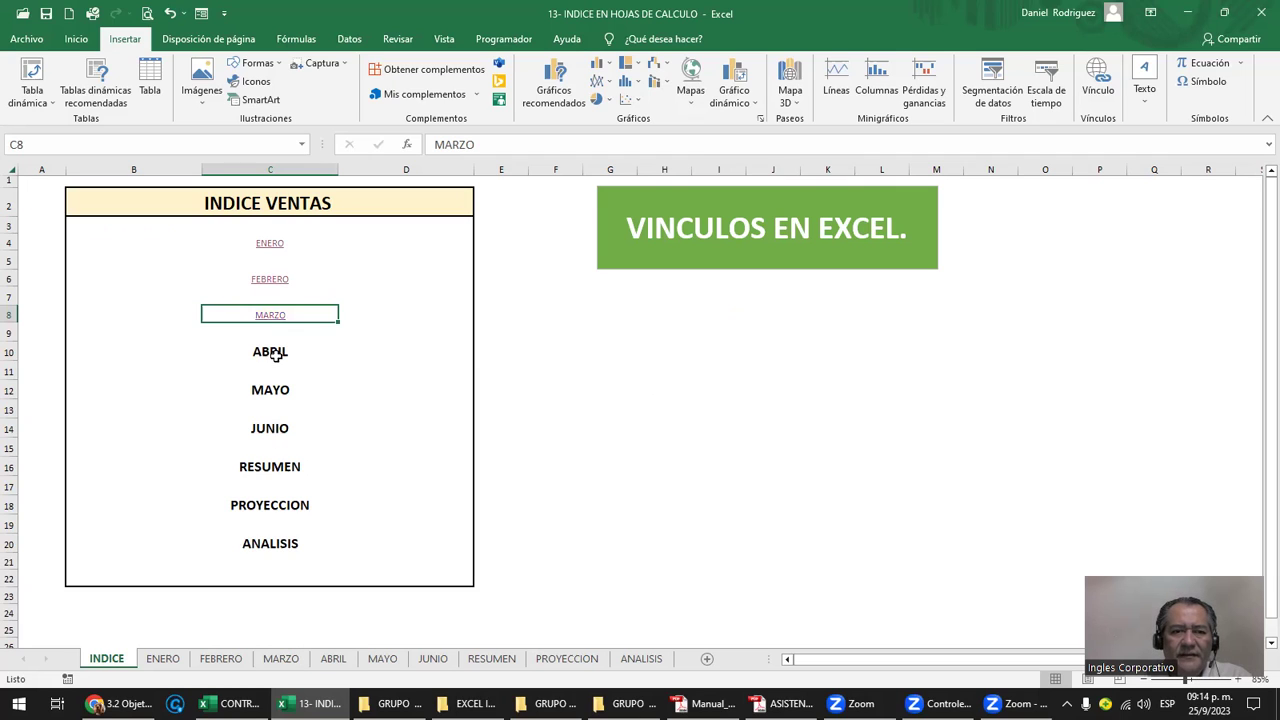
Start a hyperlink on the ABRIL cell with the screen tip VENTAS ABRIL.
right_click(258, 360)
click(258, 360)
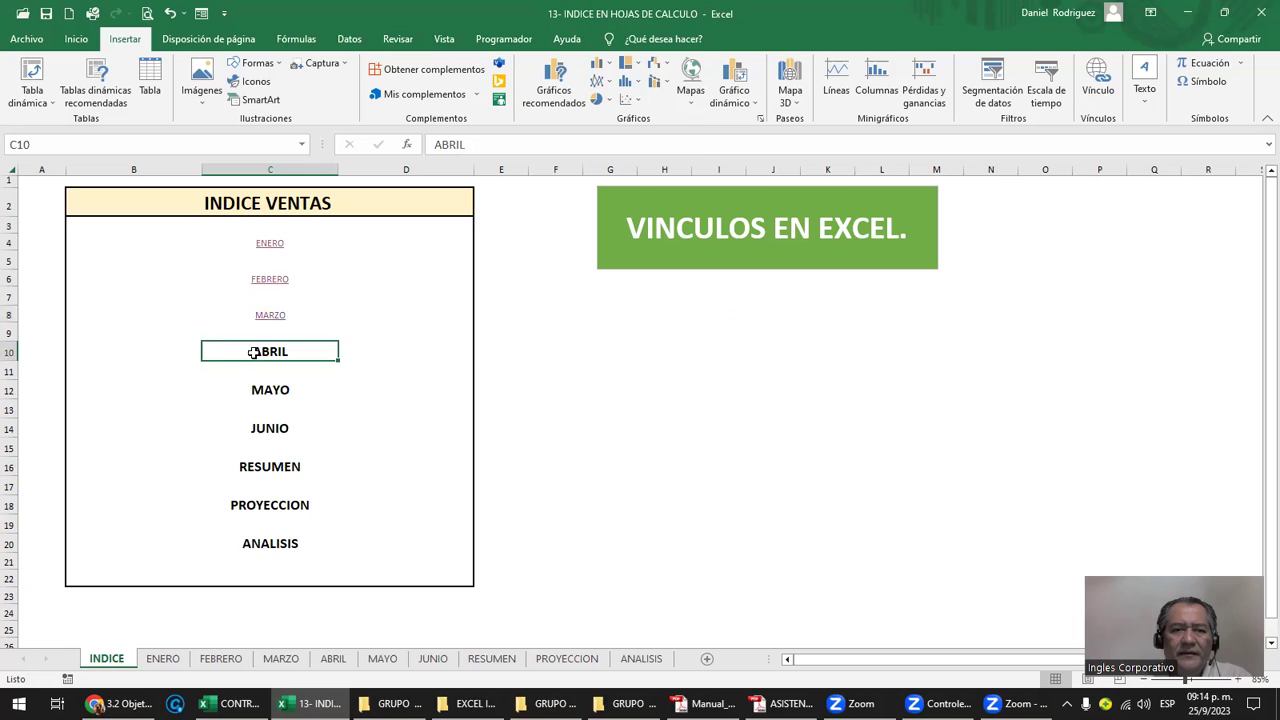
right_click(268, 355)
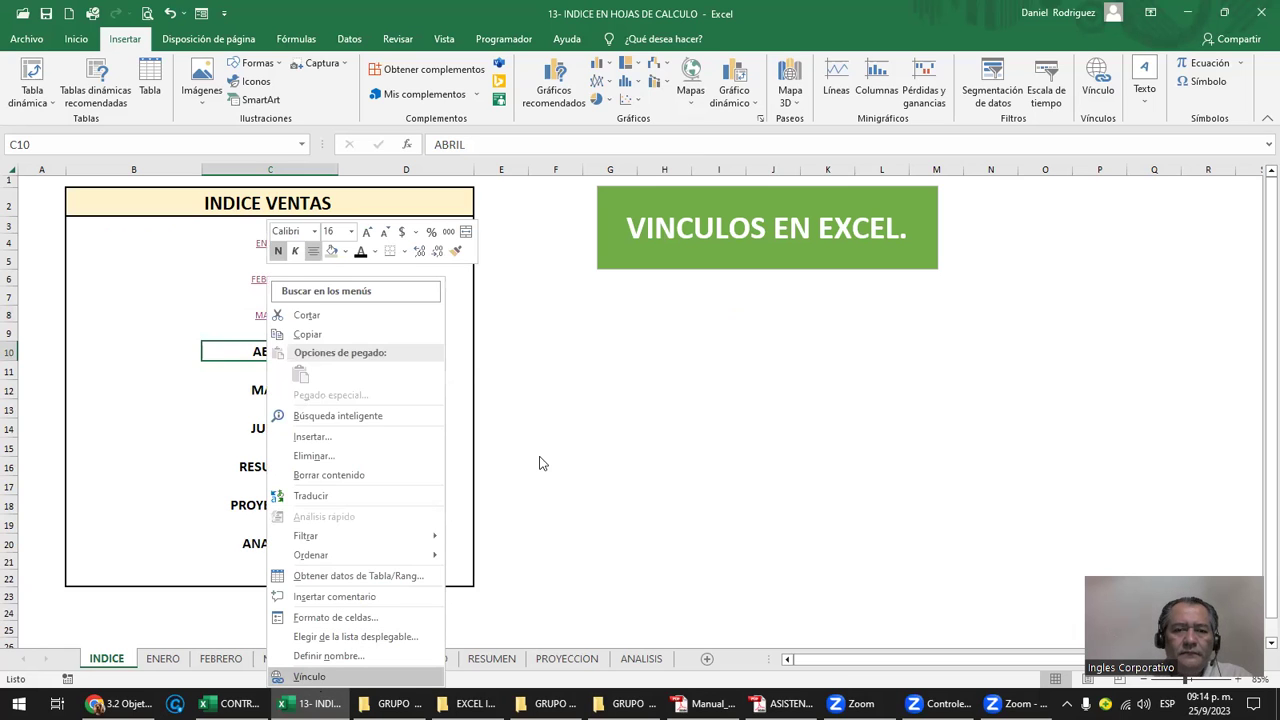
click(305, 357)
right_click(304, 358)
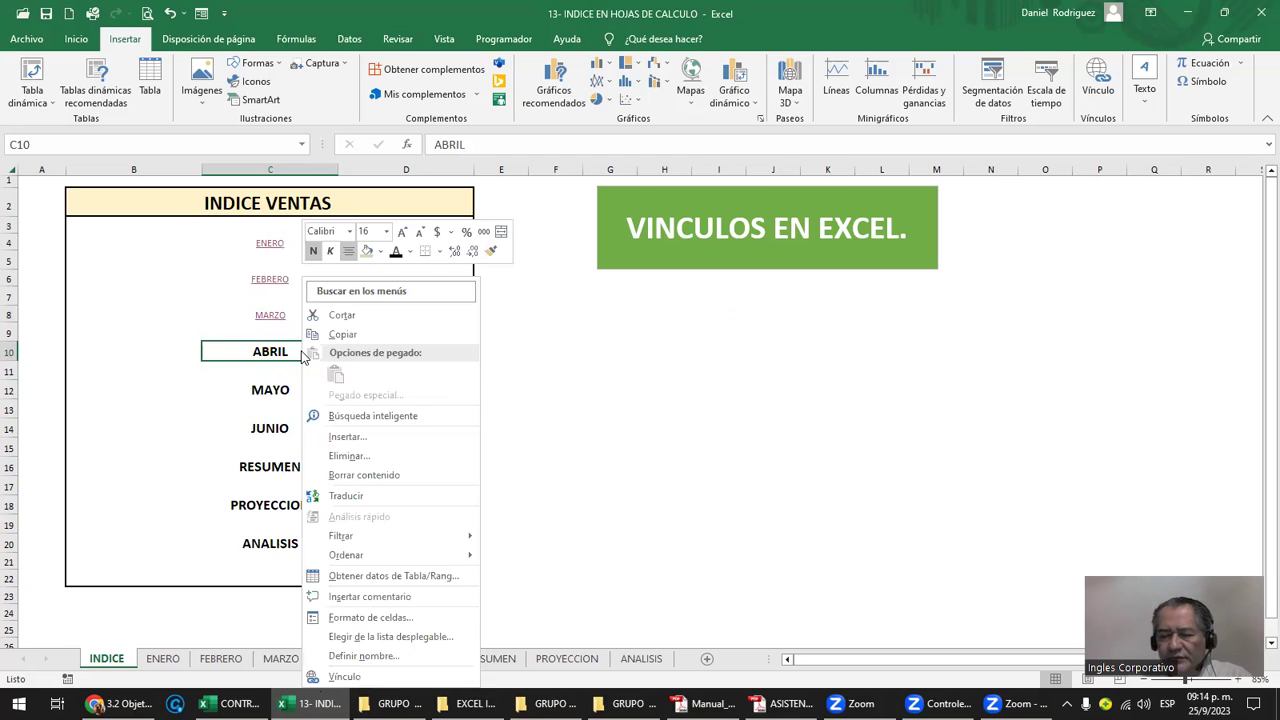
click(376, 677)
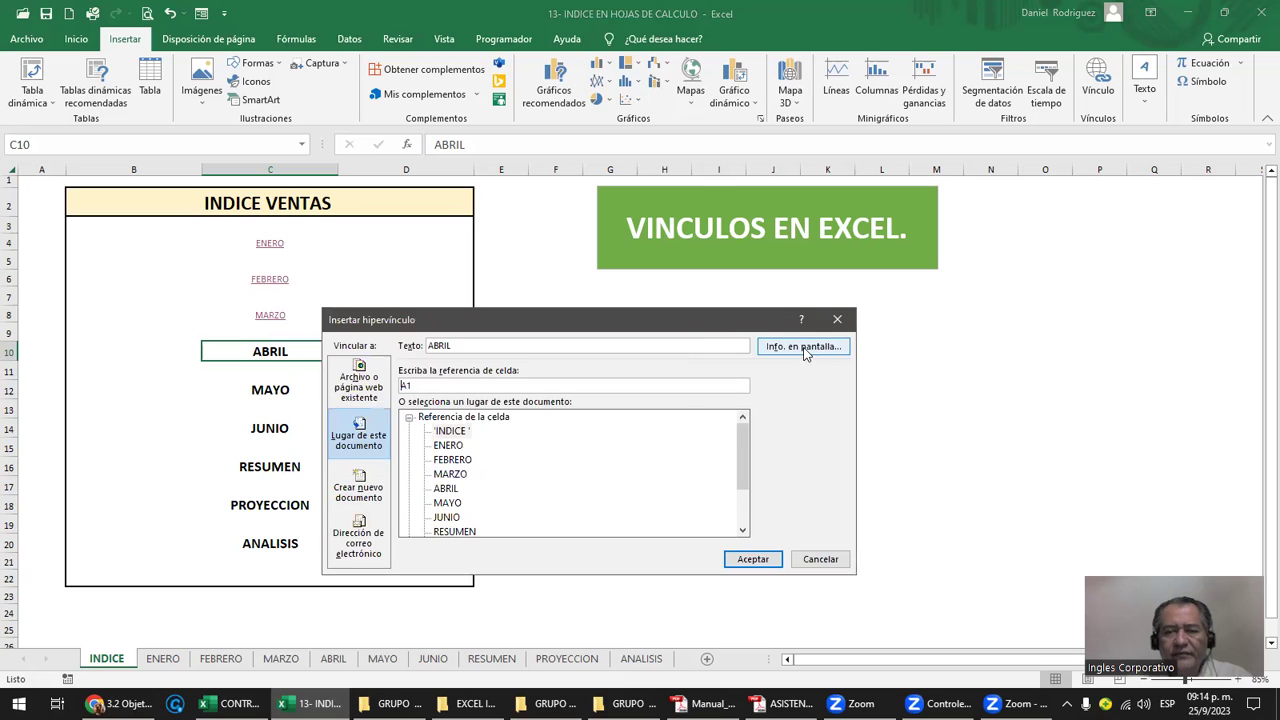
text(V)
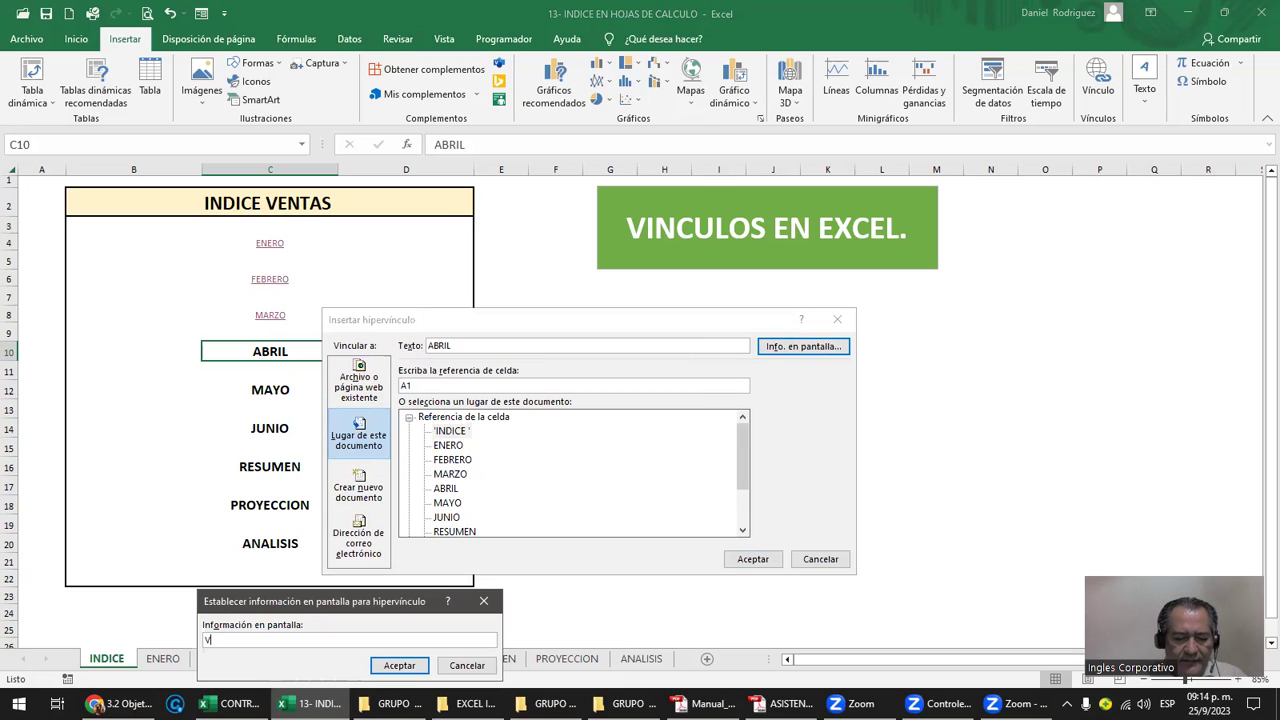
text(E)
key(BackSpace)
key(BackSpace)
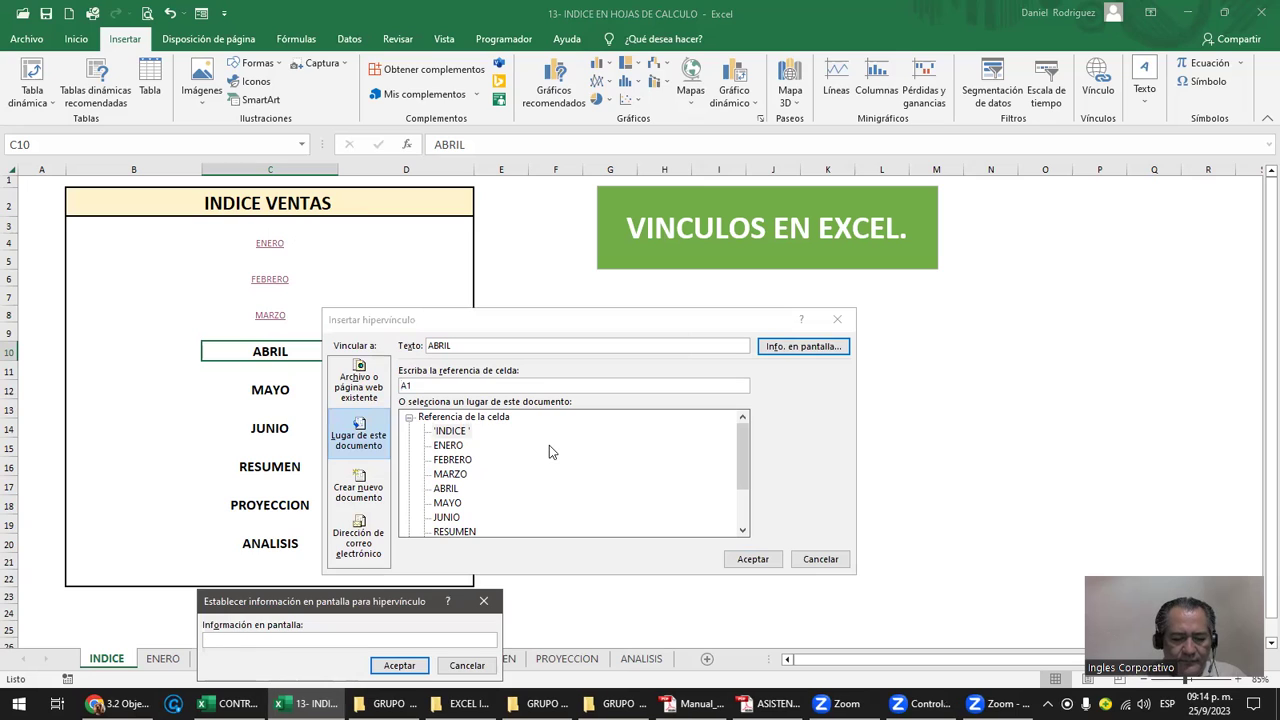
text(VENTAS A)
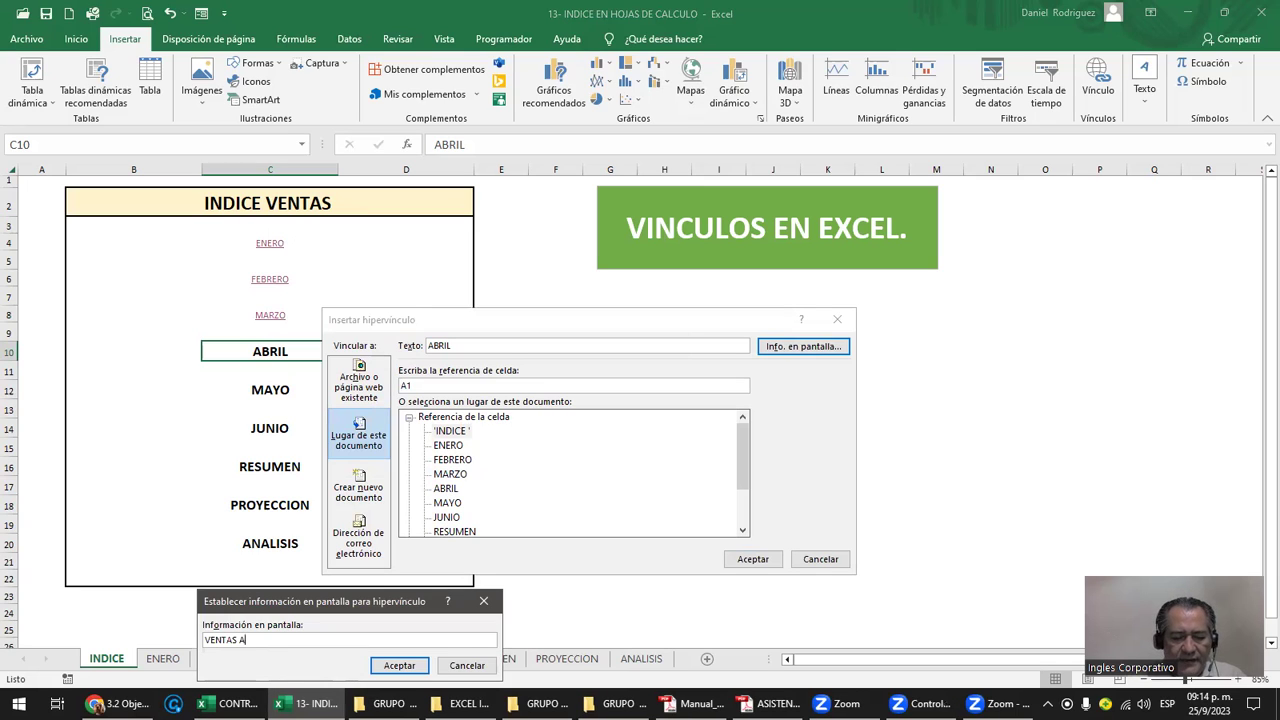
text(BRIL)
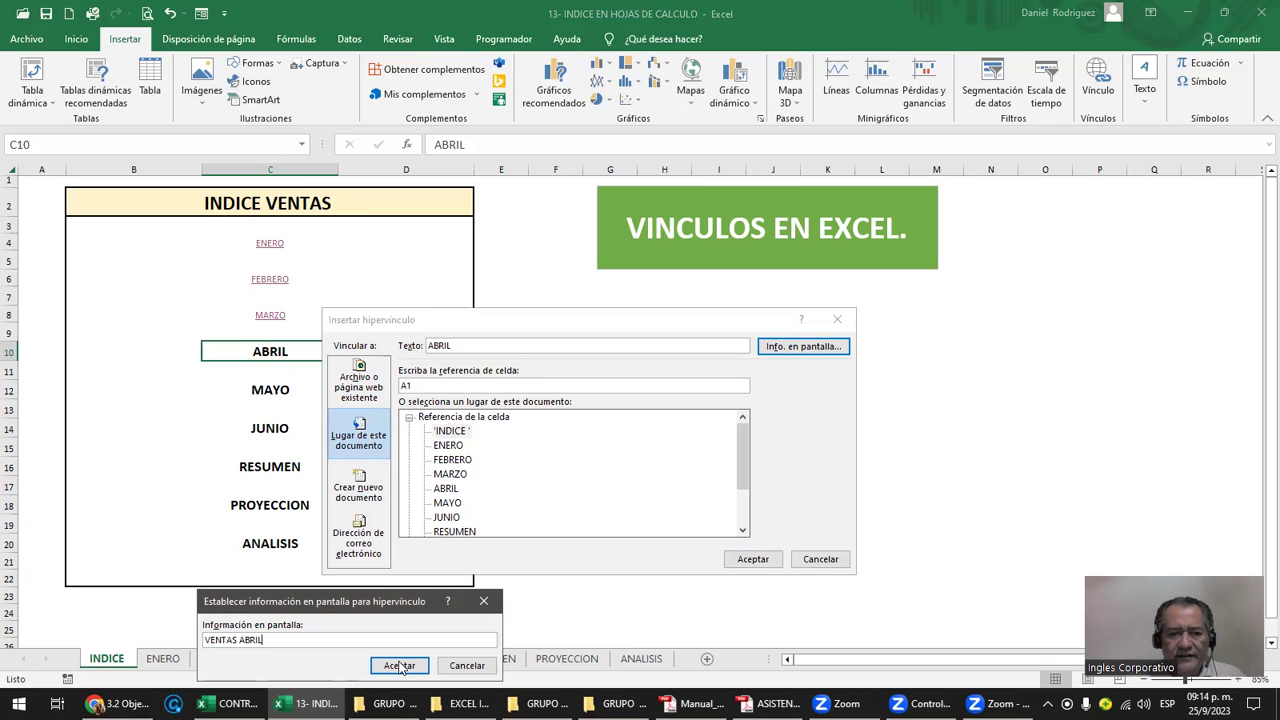
click(399, 666)
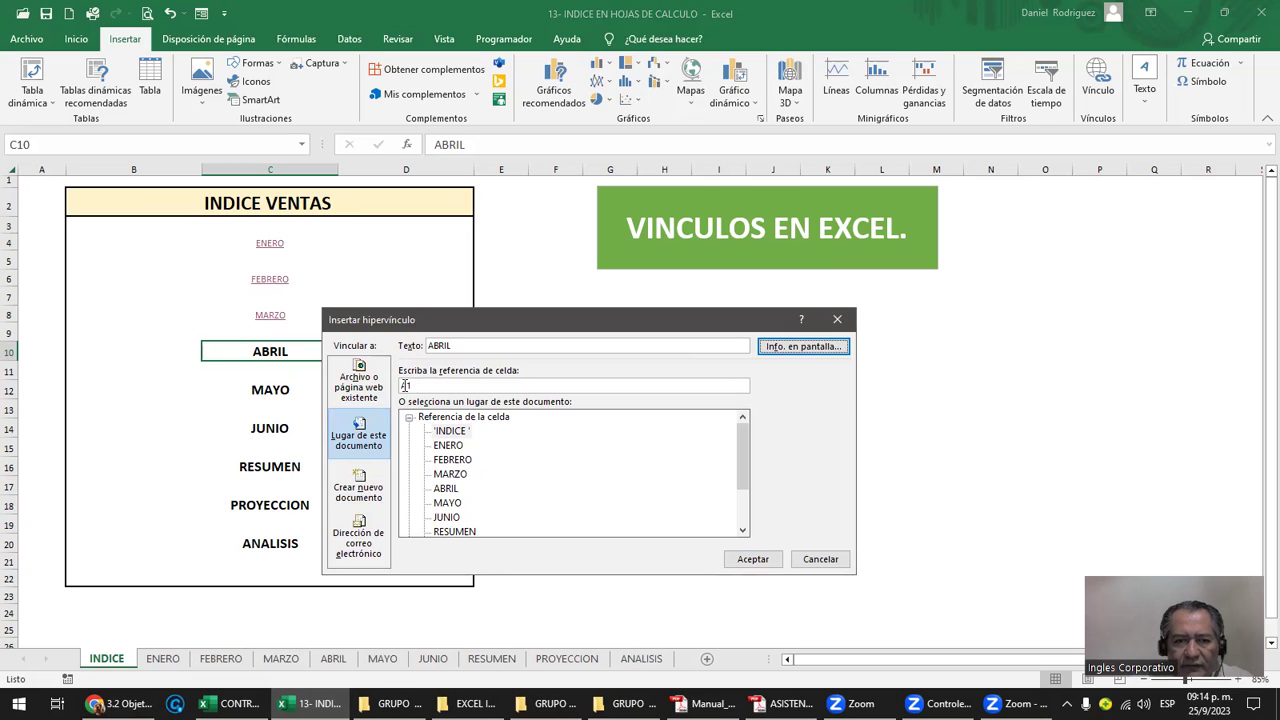
Target the ABRIL sheet at A1, test the new link, and return to INDICE.
click(378, 445)
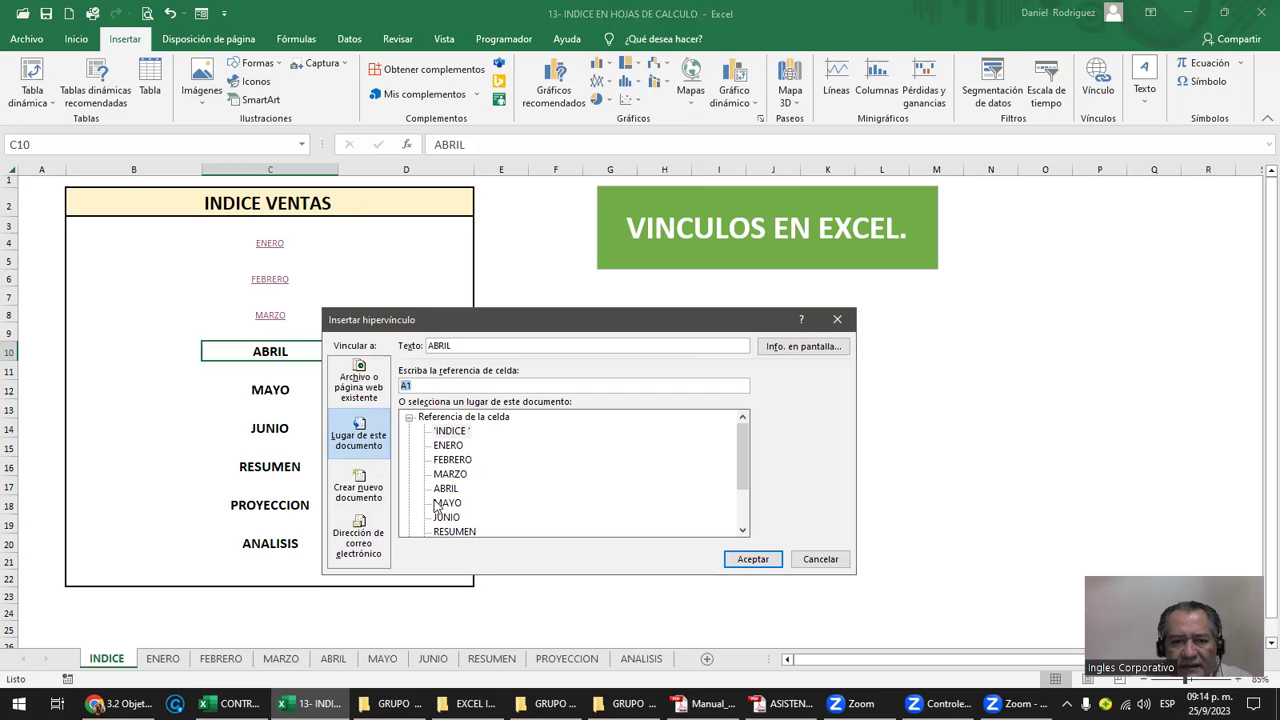
click(450, 491)
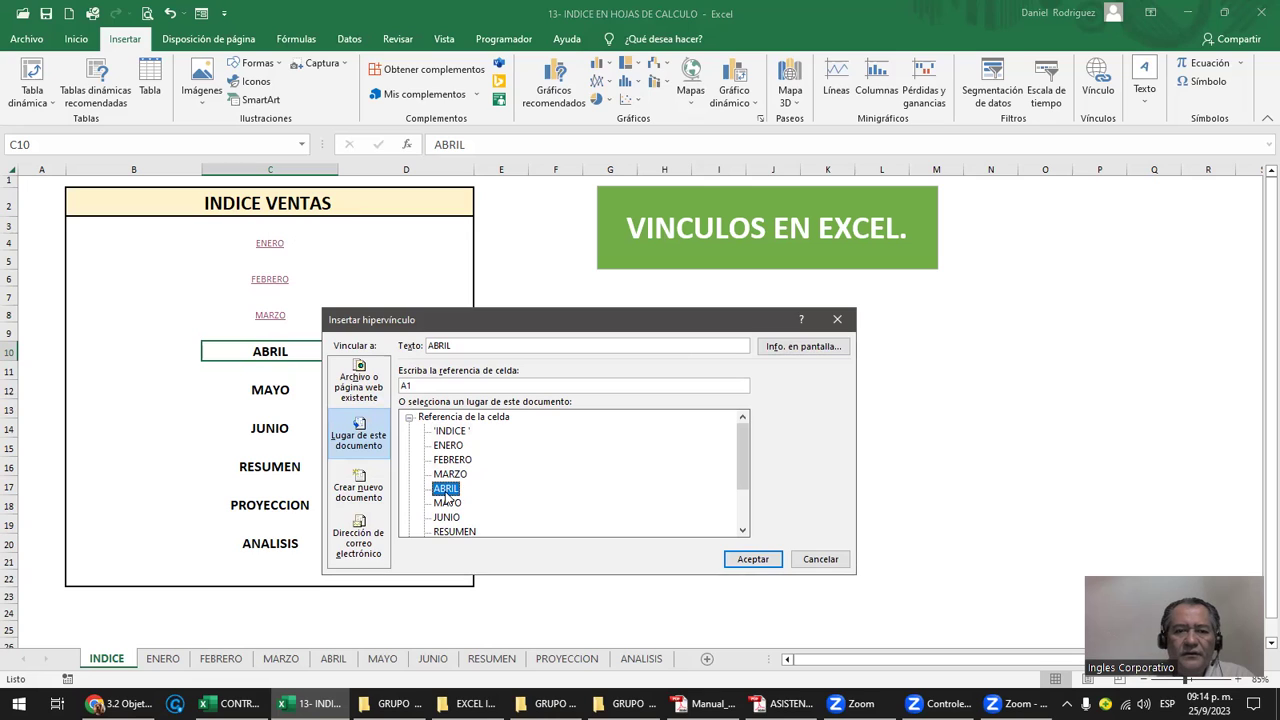
click(735, 559)
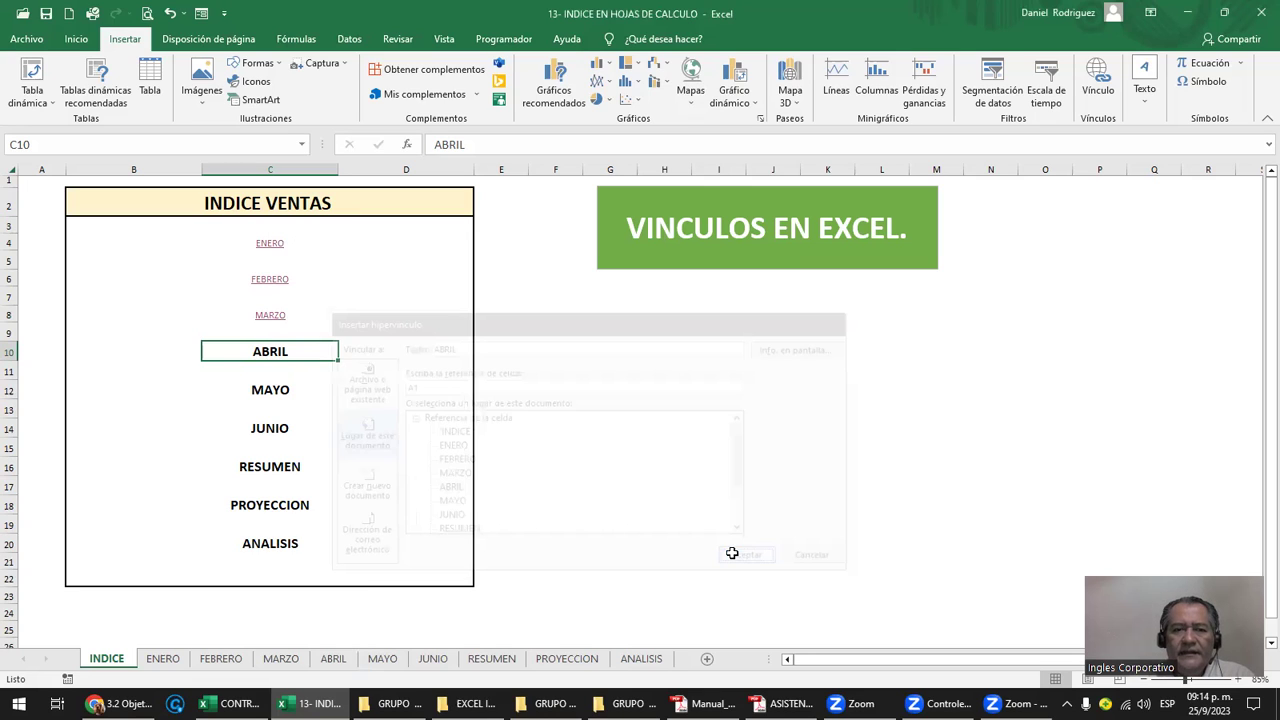
mouse_move(274, 358)
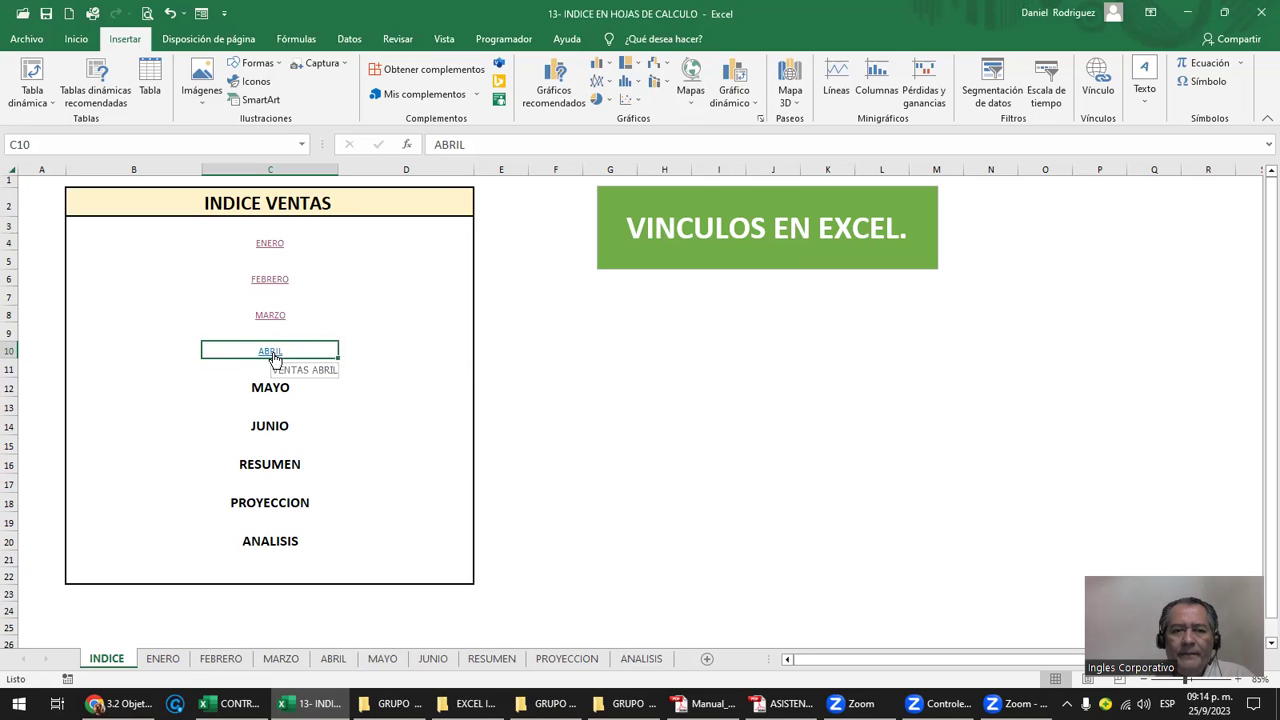
click(273, 355)
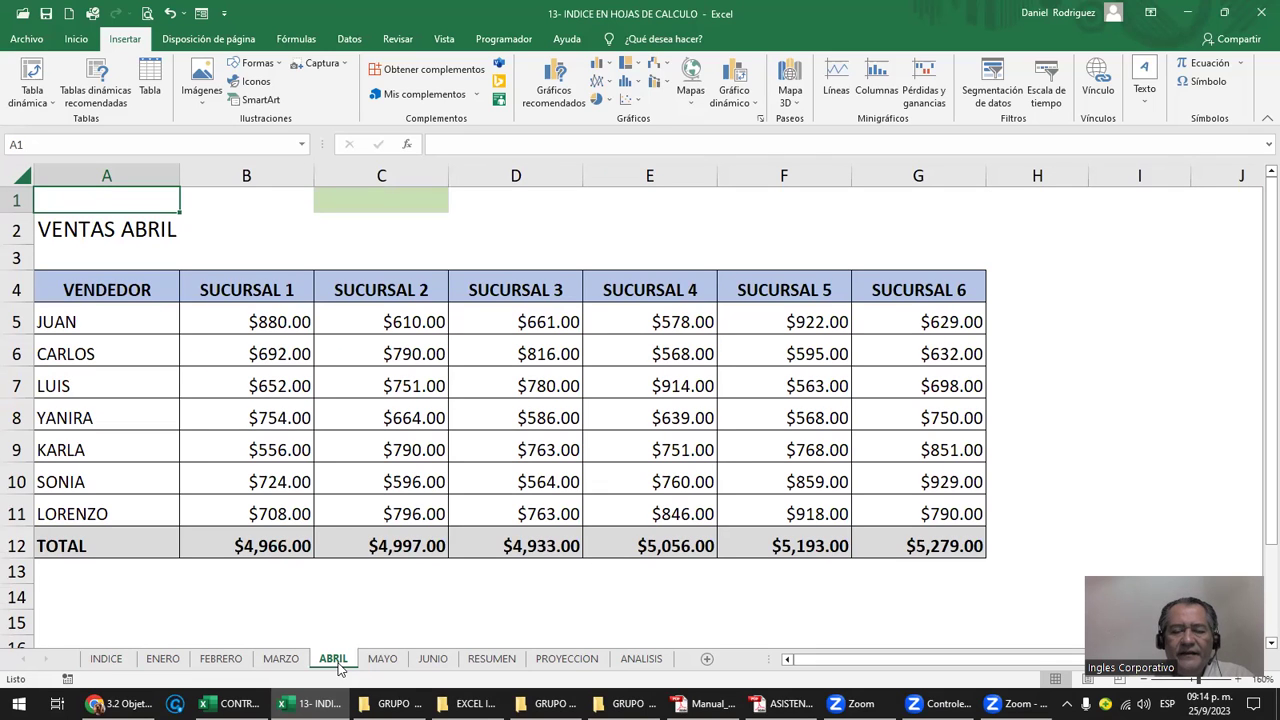
click(108, 660)
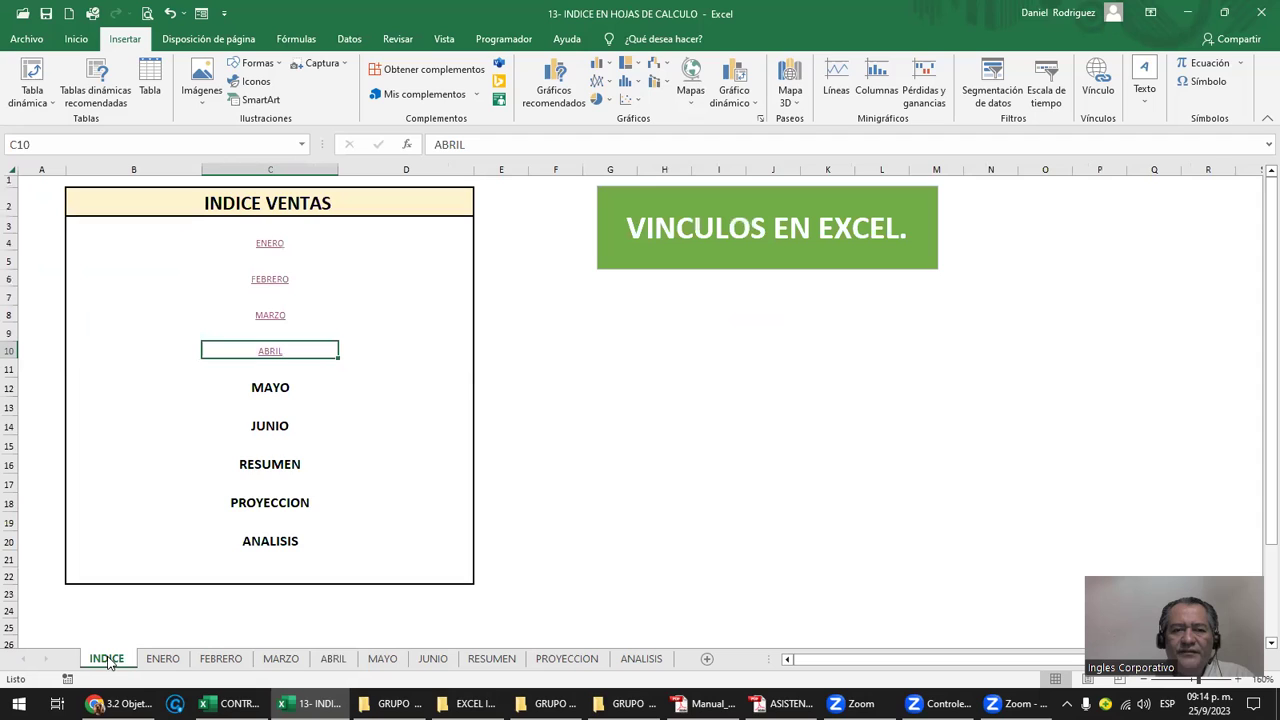
Link cell C12 (MAYO) to the MAYO sheet at A1 with screen tip VENTAS MAYO.
right_click(280, 390)
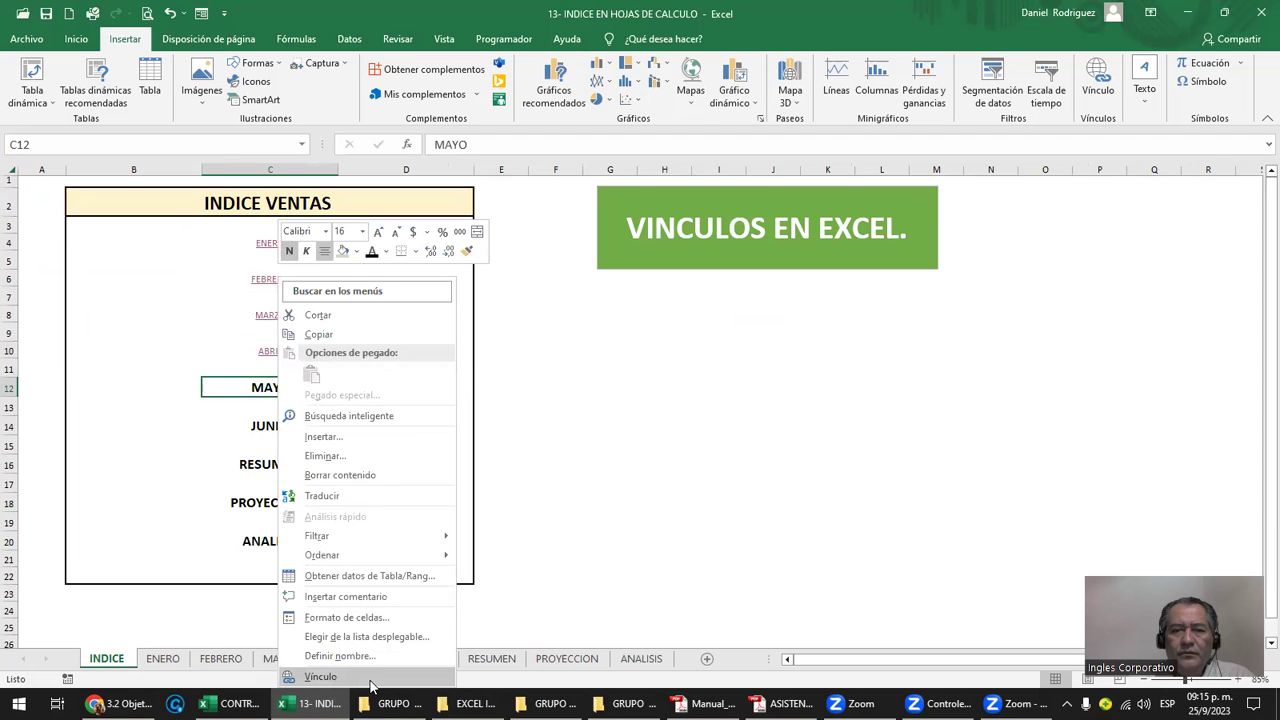
key(Return)
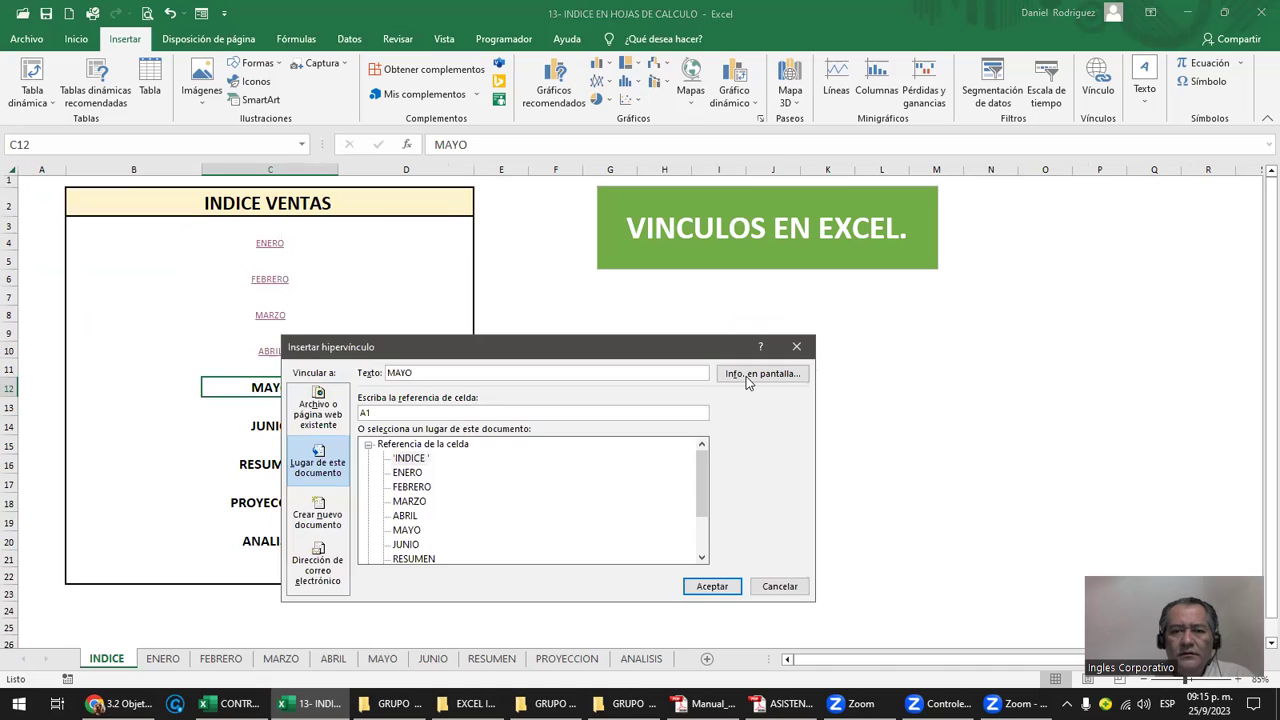
click(744, 373)
text(VEN)
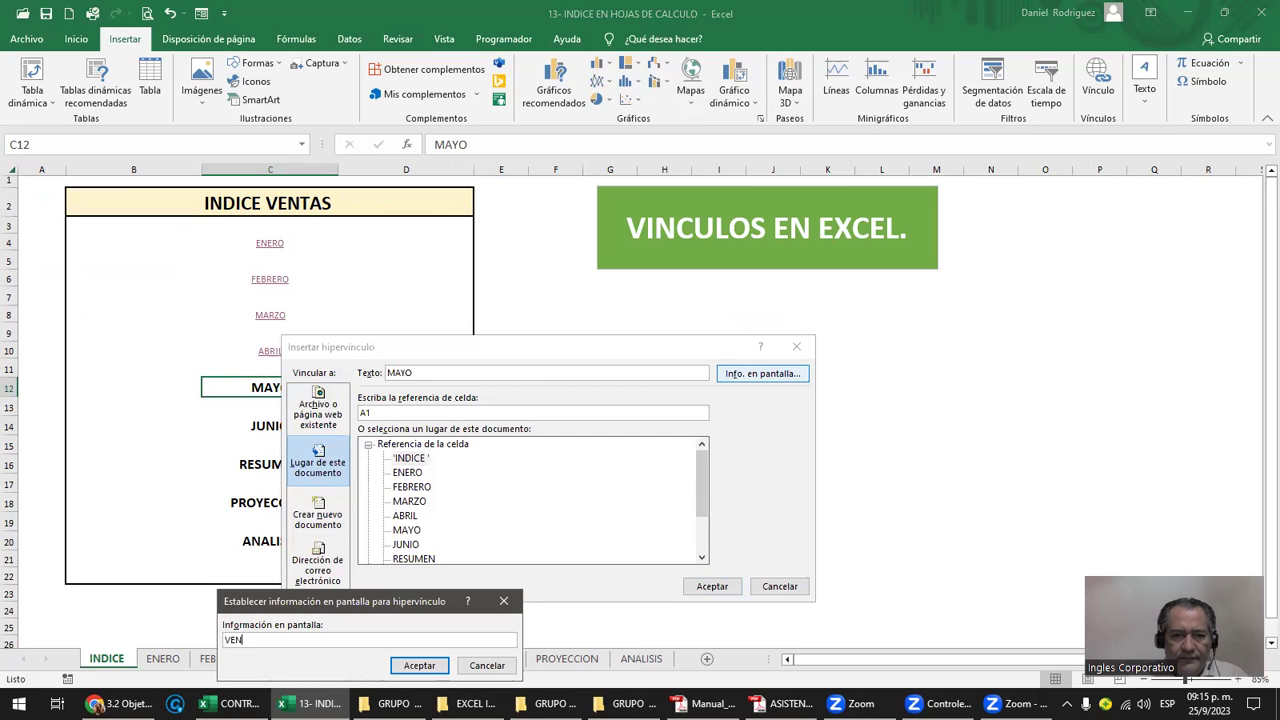
text(TAS)
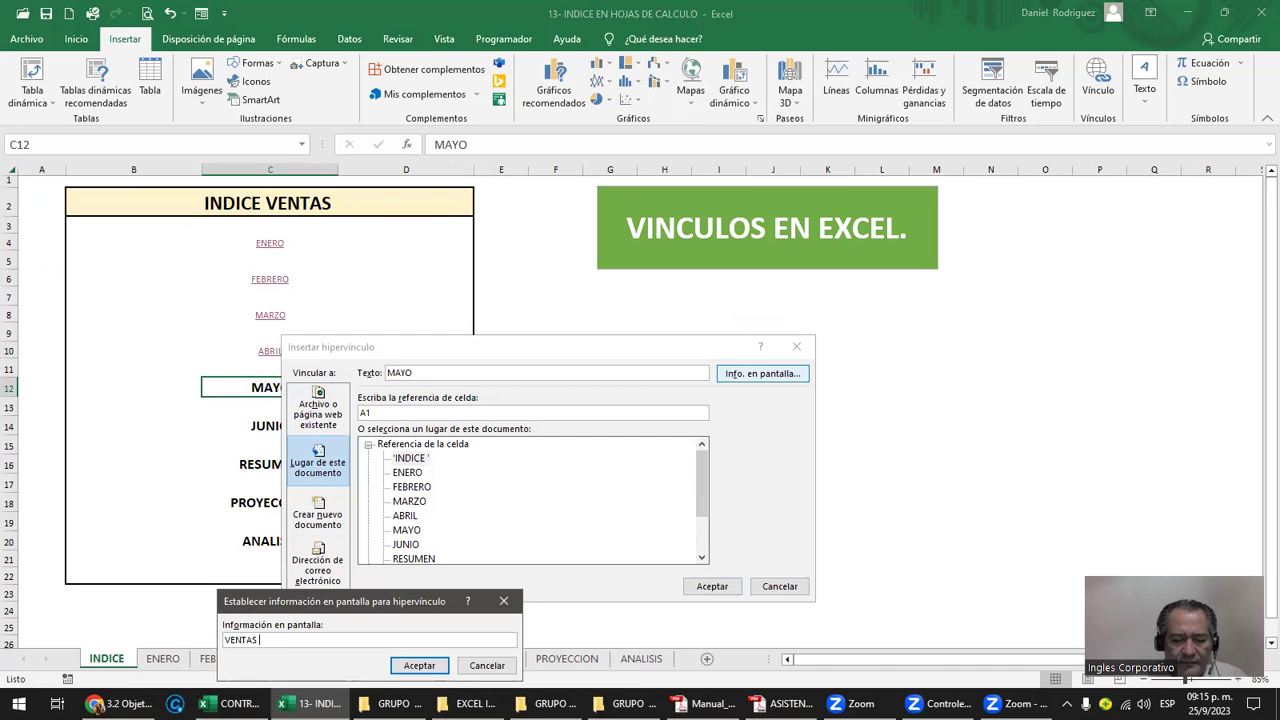
text( MAYO)
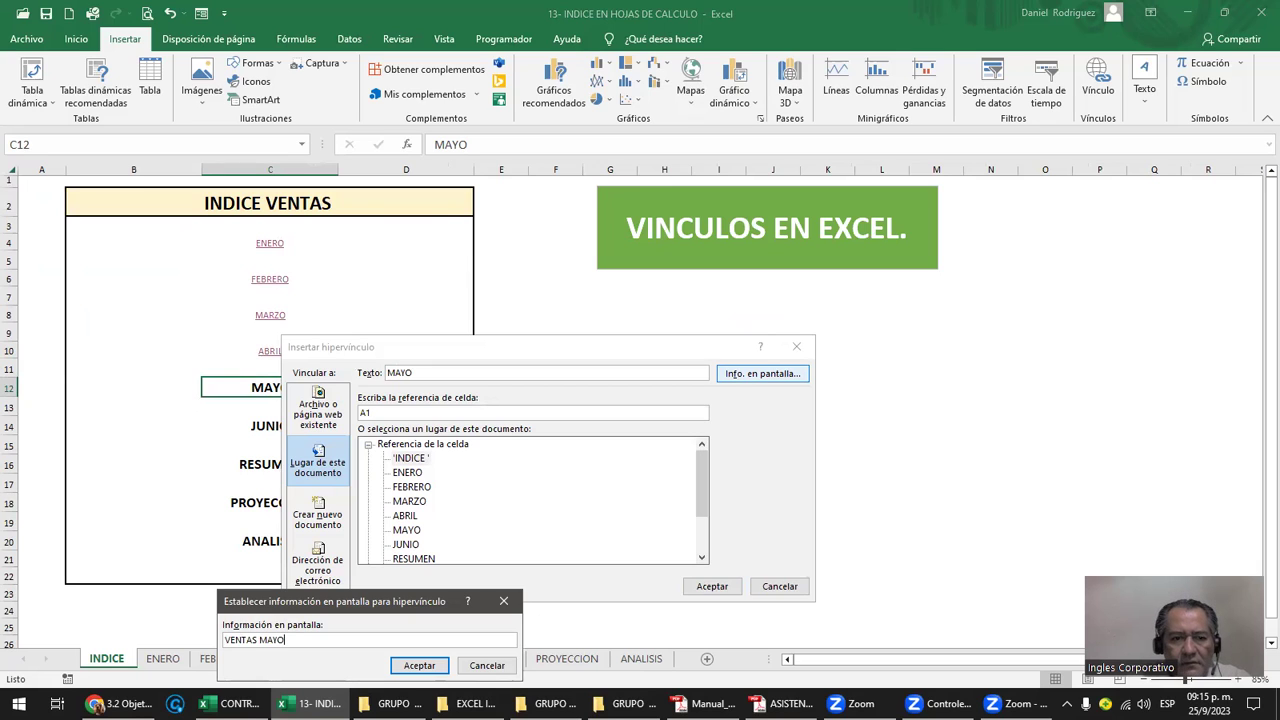
click(419, 666)
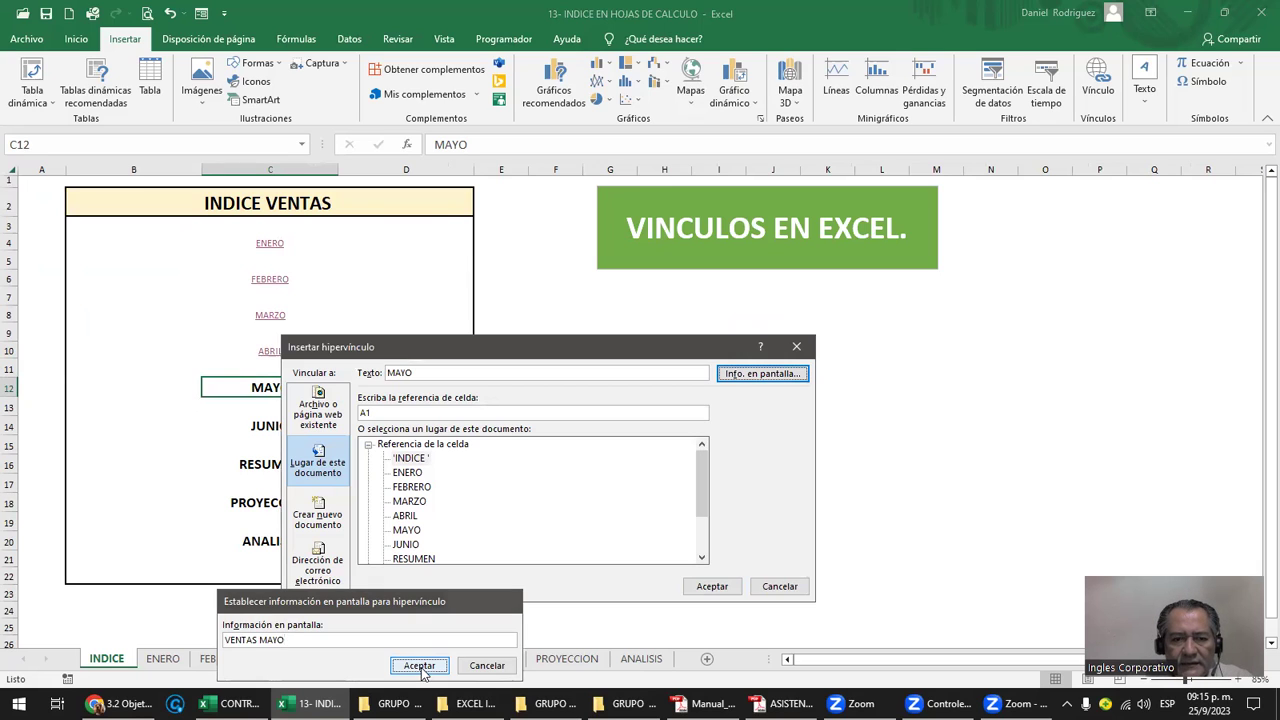
click(413, 533)
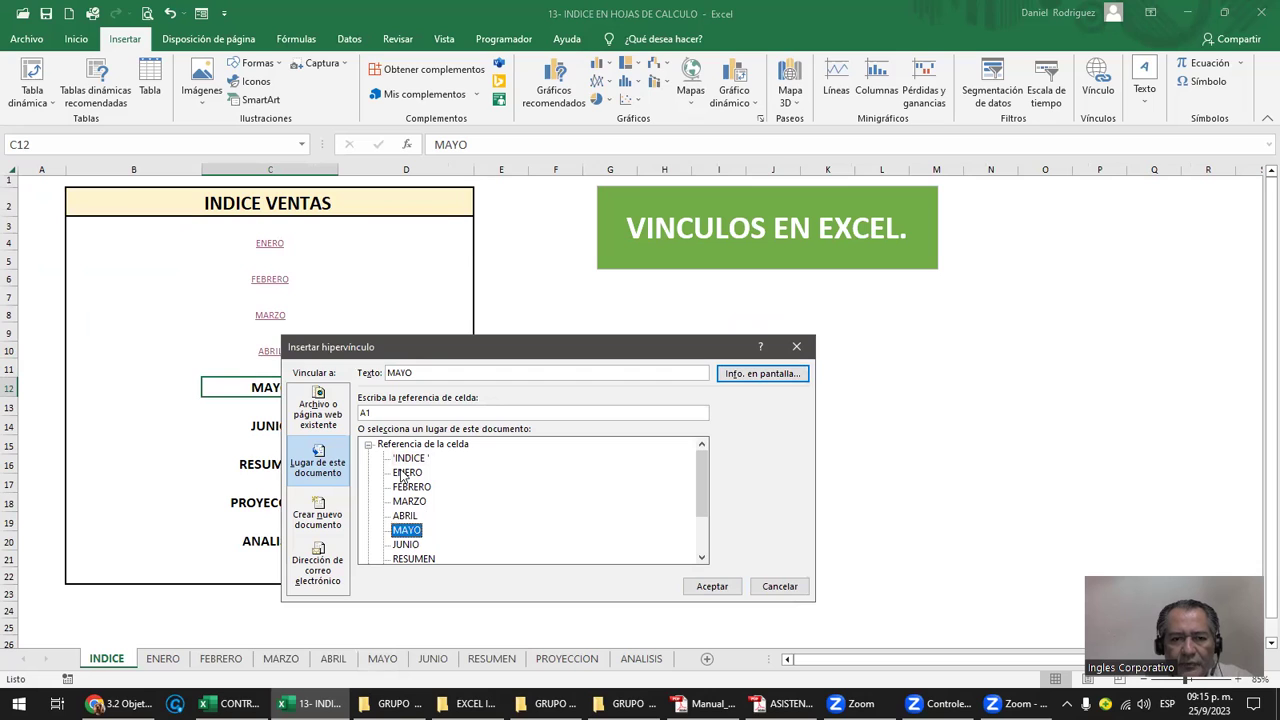
click(371, 413)
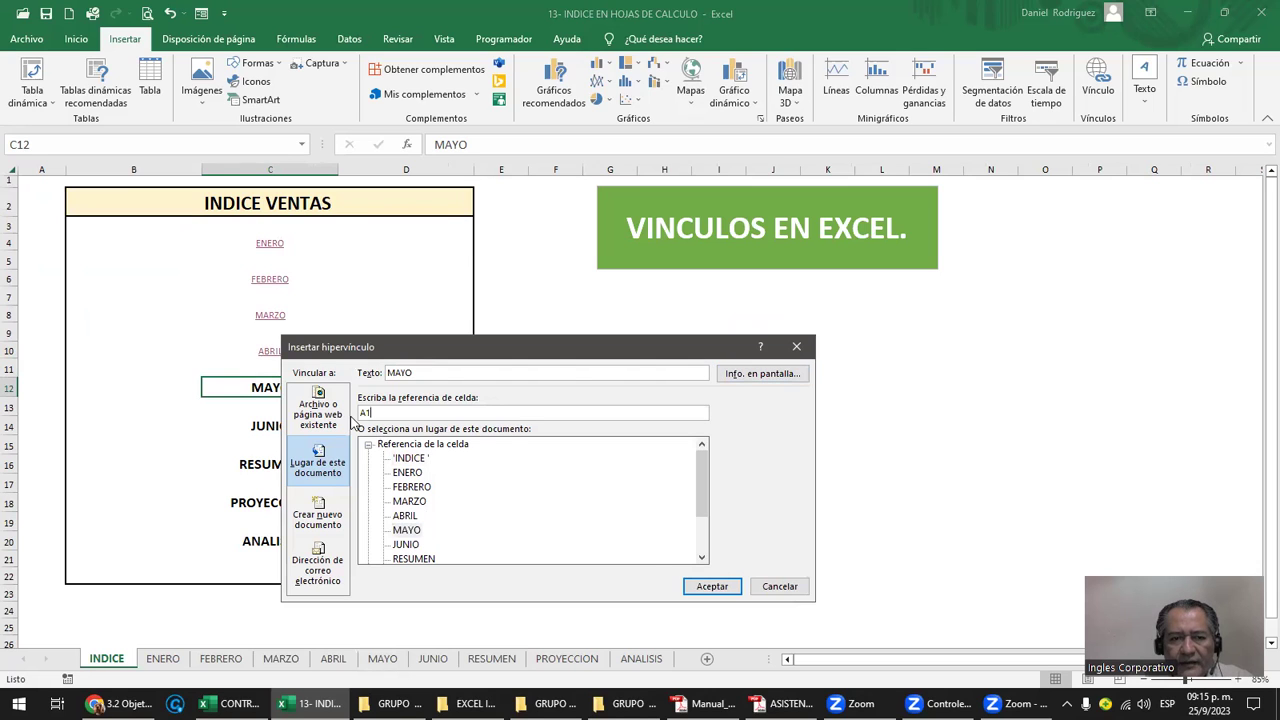
click(707, 584)
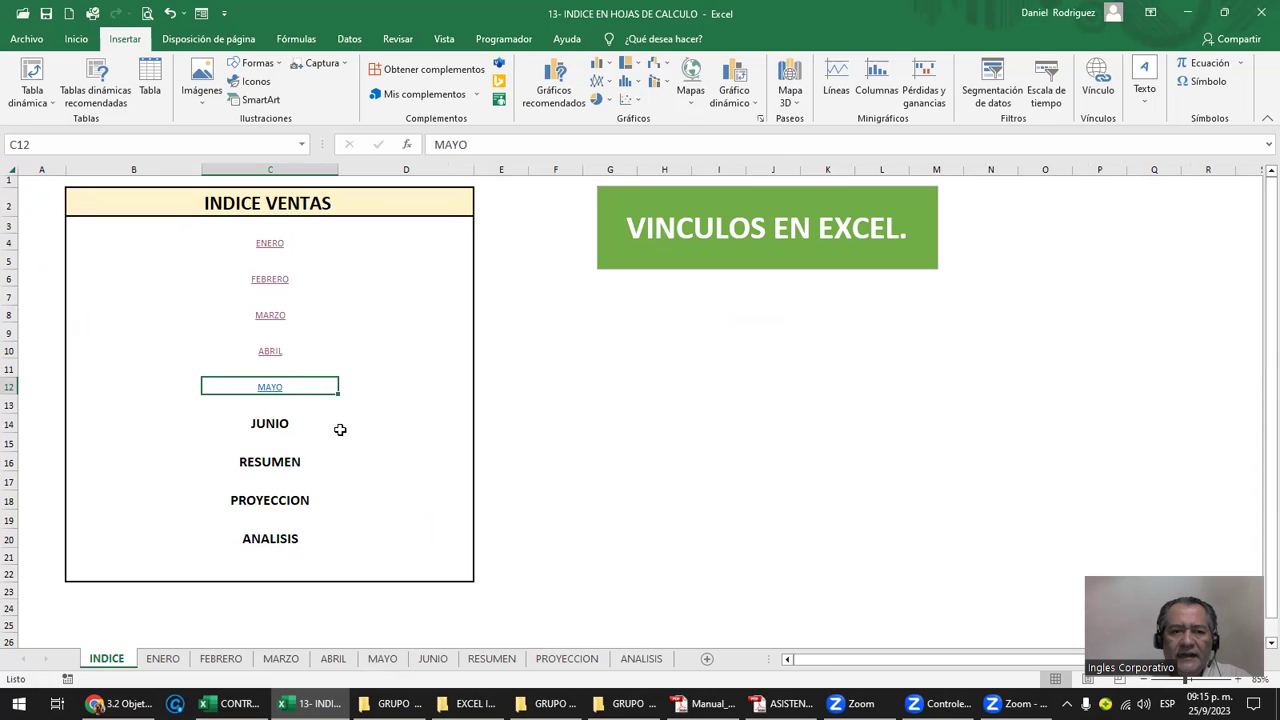
mouse_move(274, 393)
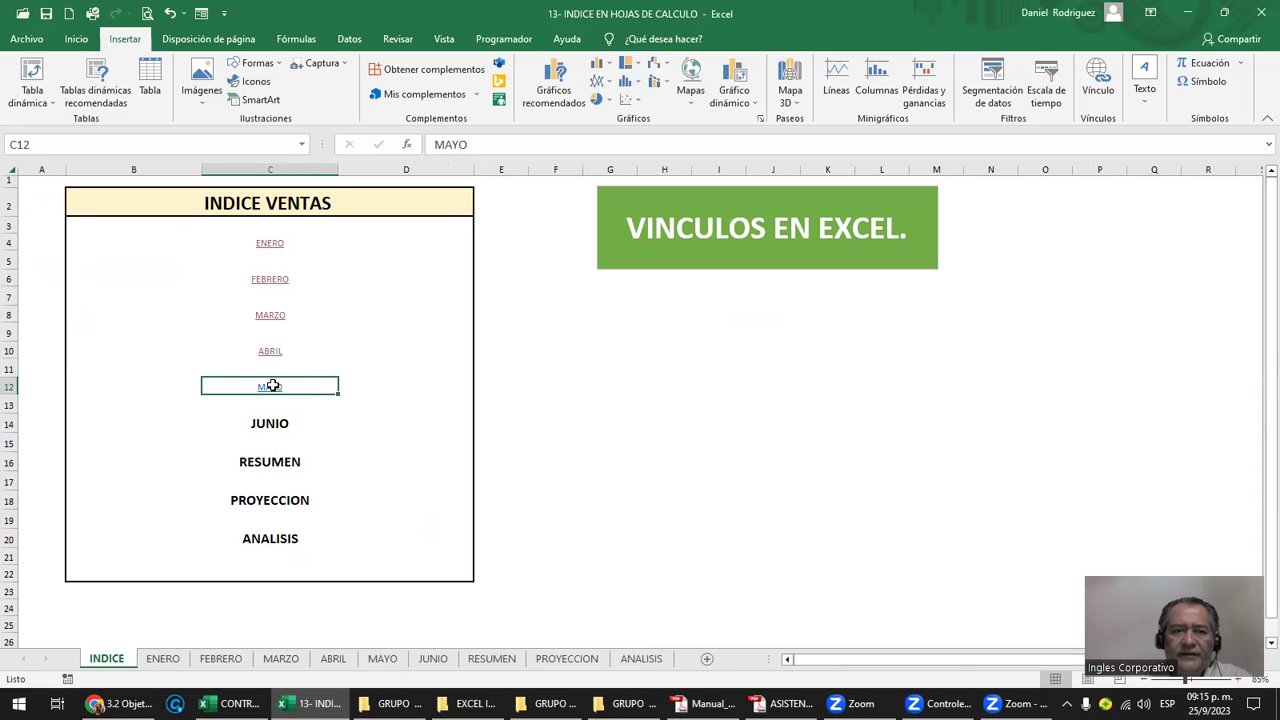
click(272, 386)
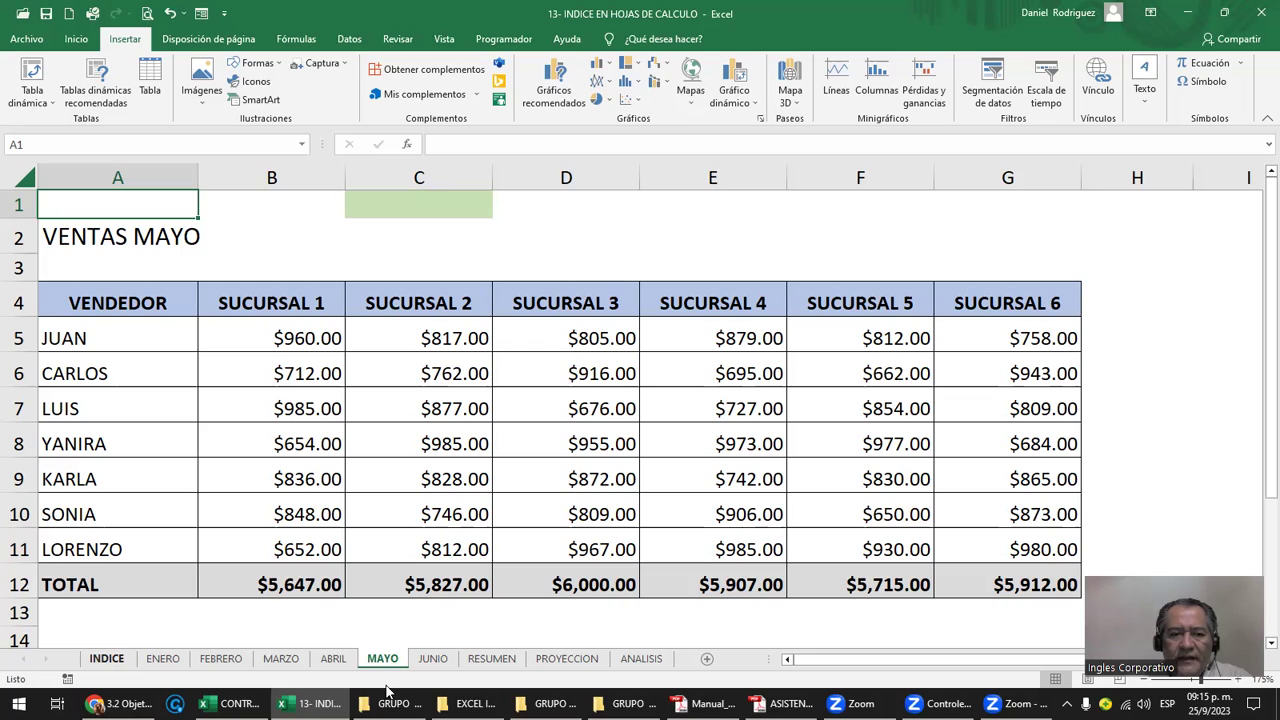
click(112, 664)
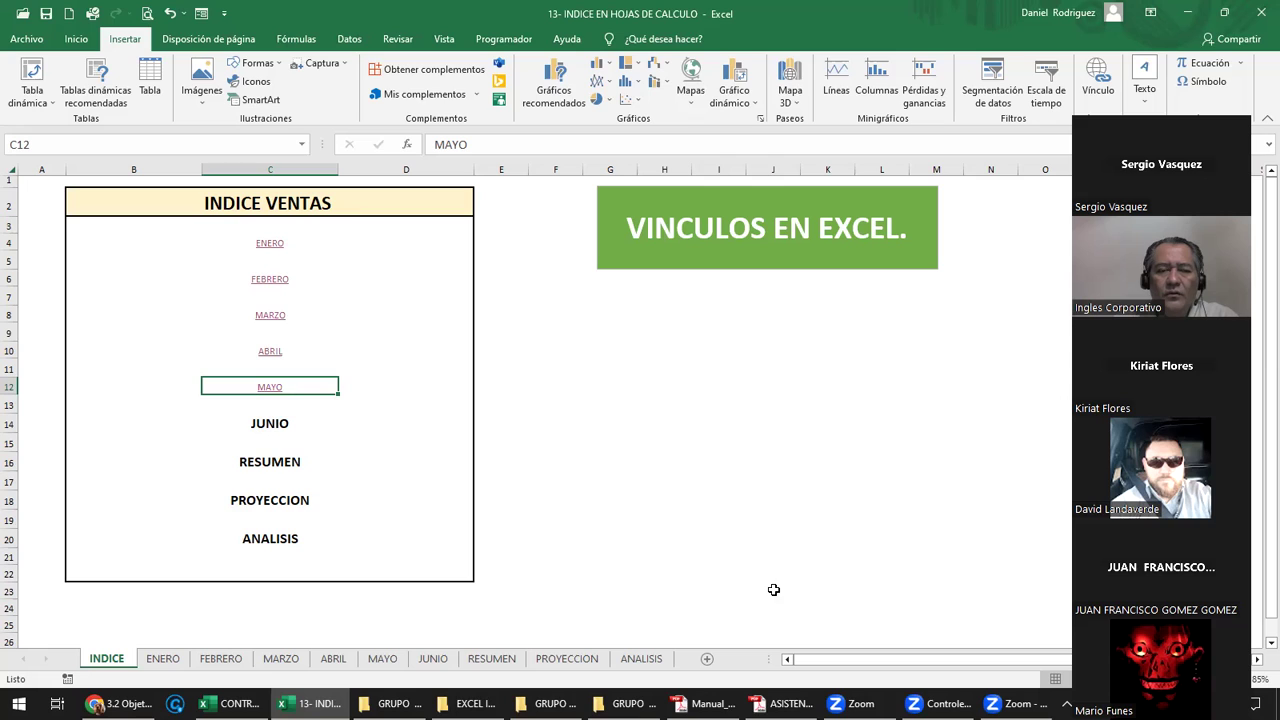
Hyperlink the JUNIO label to the JUNIO sheet with tip VENTAS JUNIO, then follow it.
right_click(272, 421)
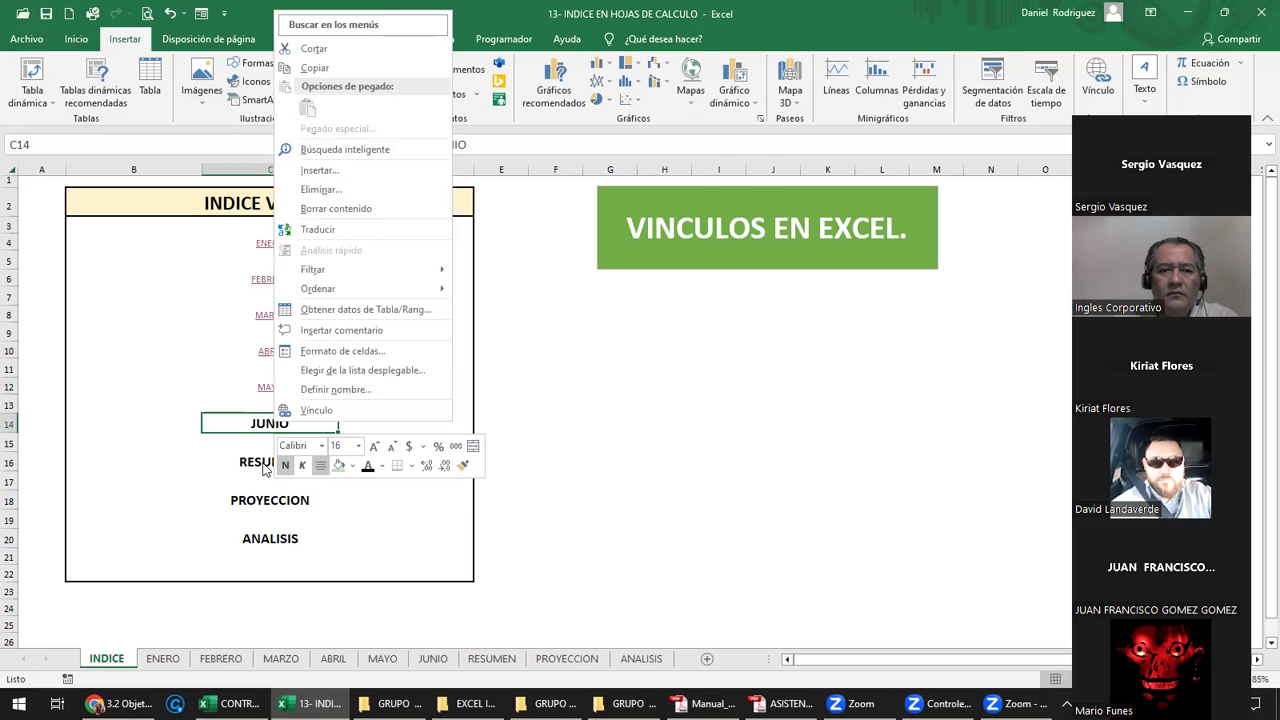
click(328, 411)
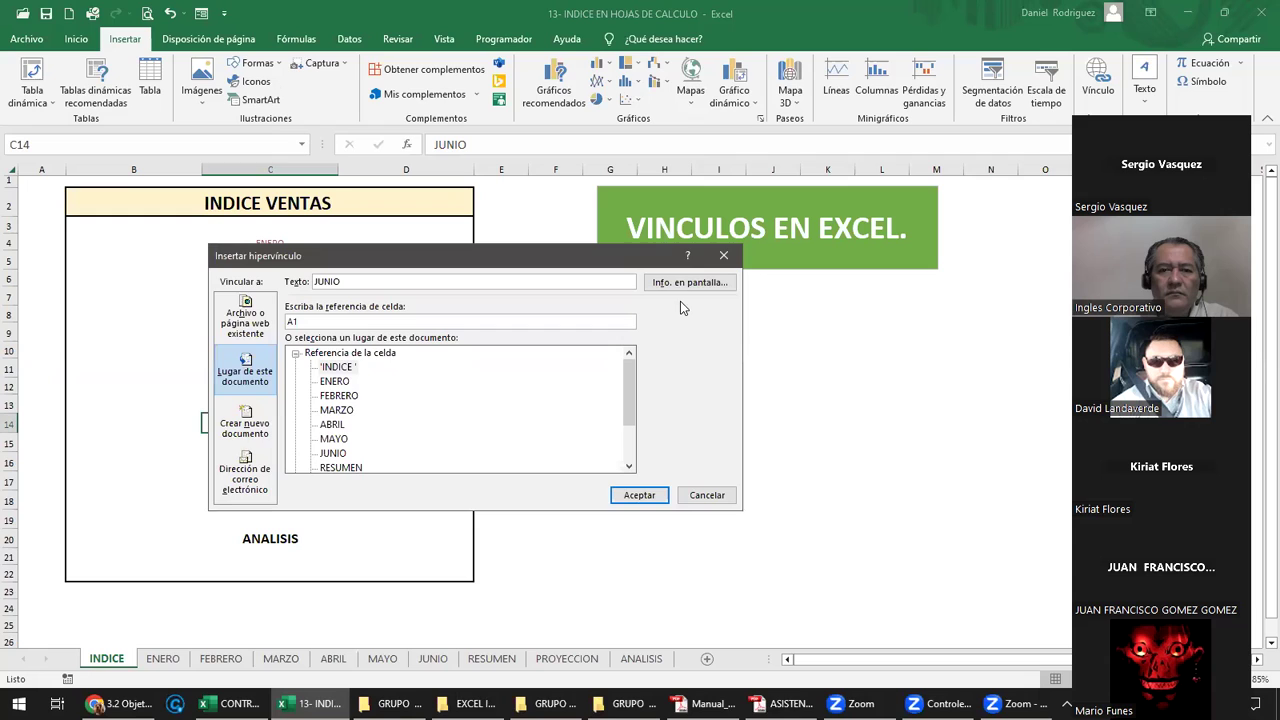
click(686, 284)
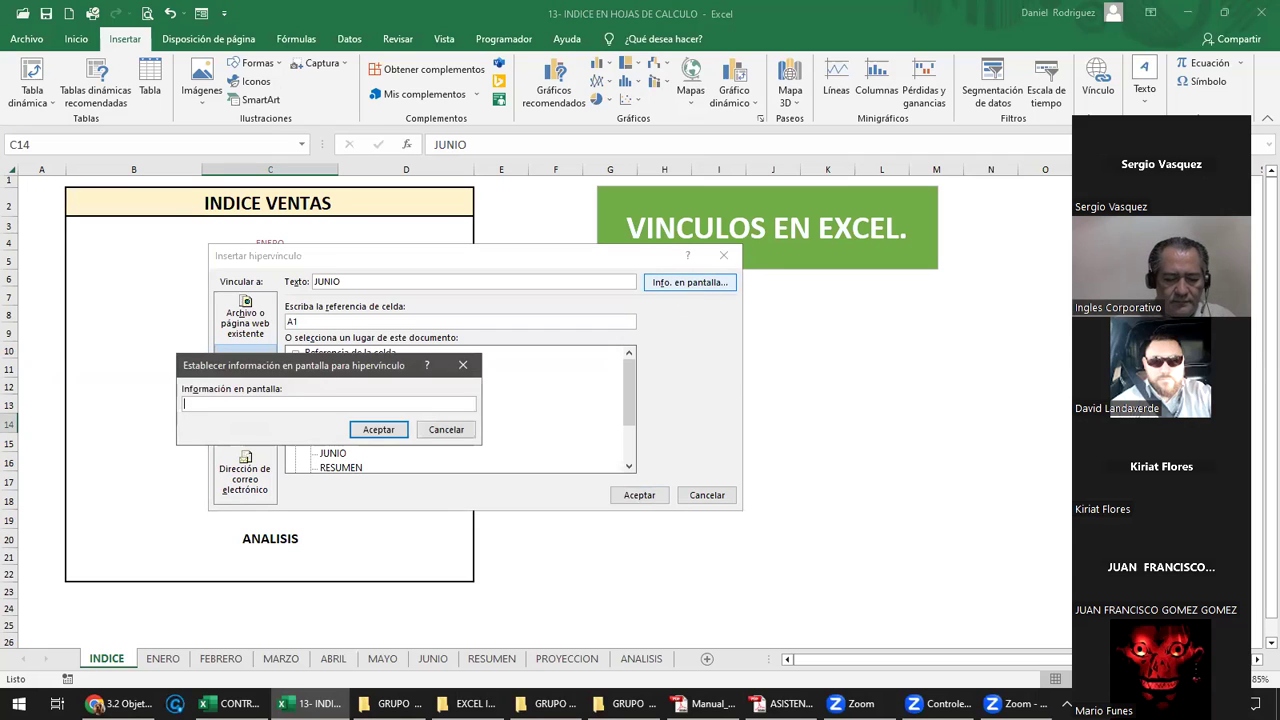
text(VENTAS)
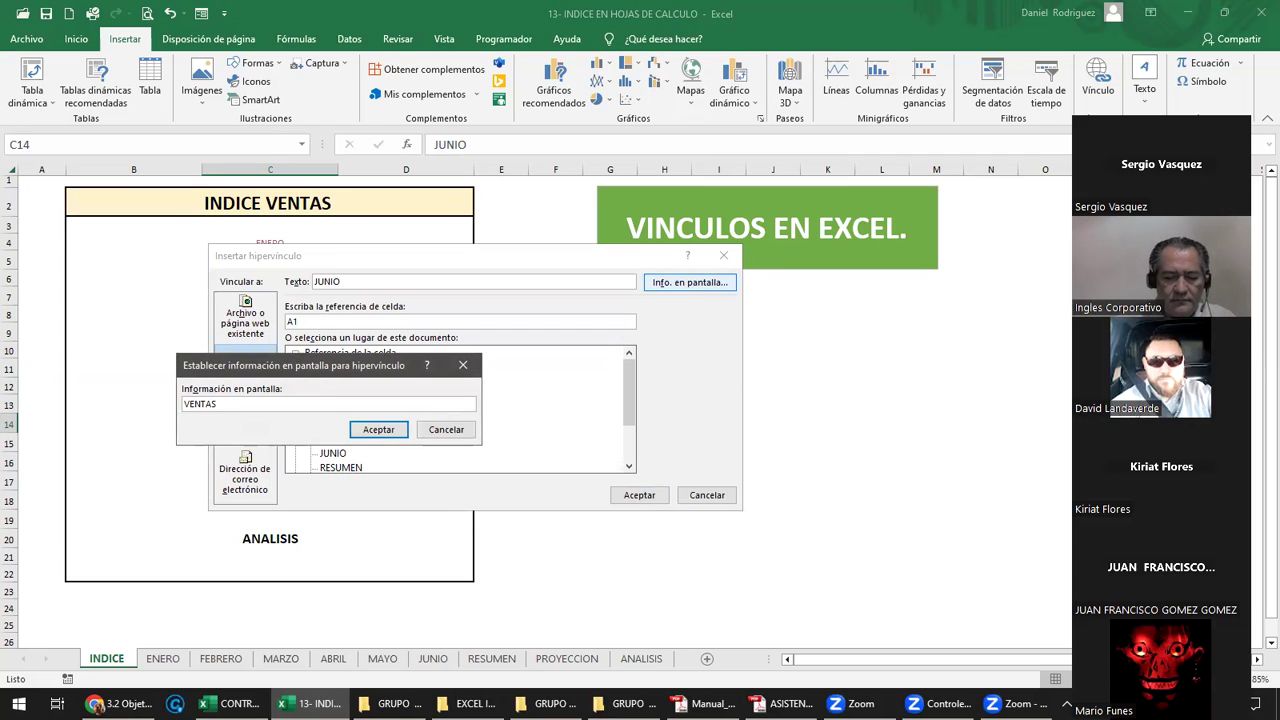
text( JUNIO)
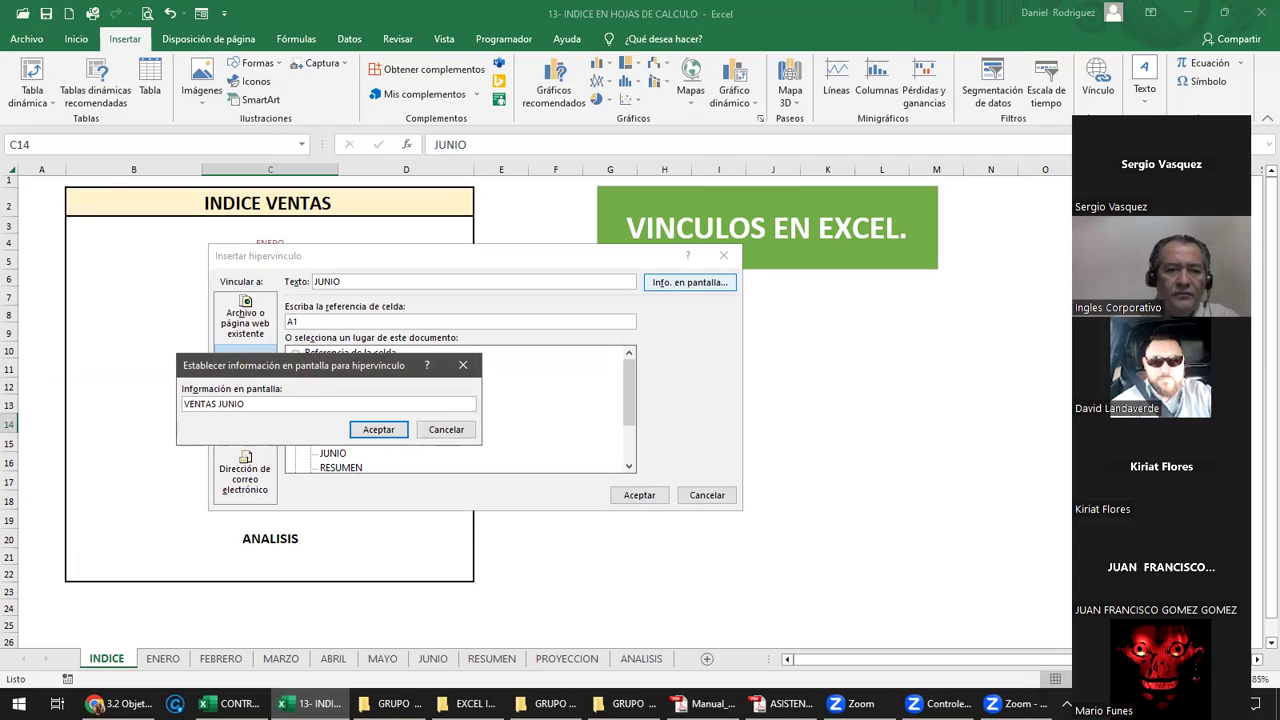
click(386, 430)
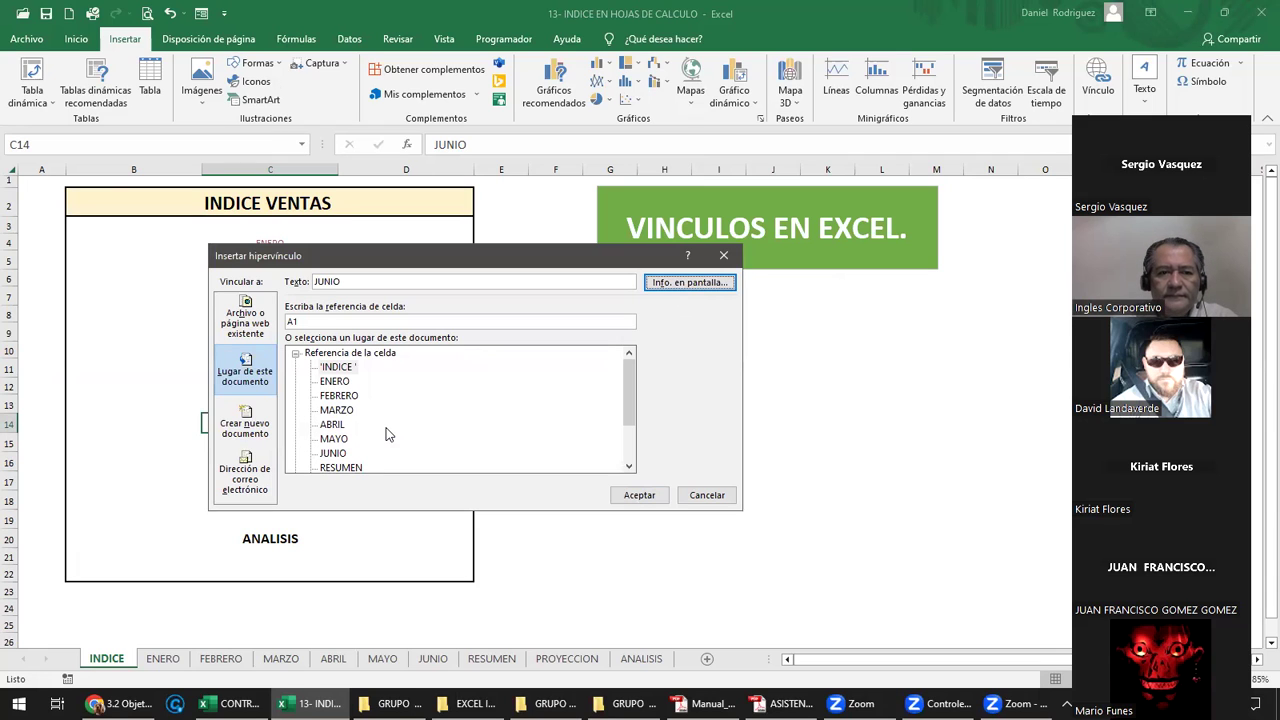
click(329, 457)
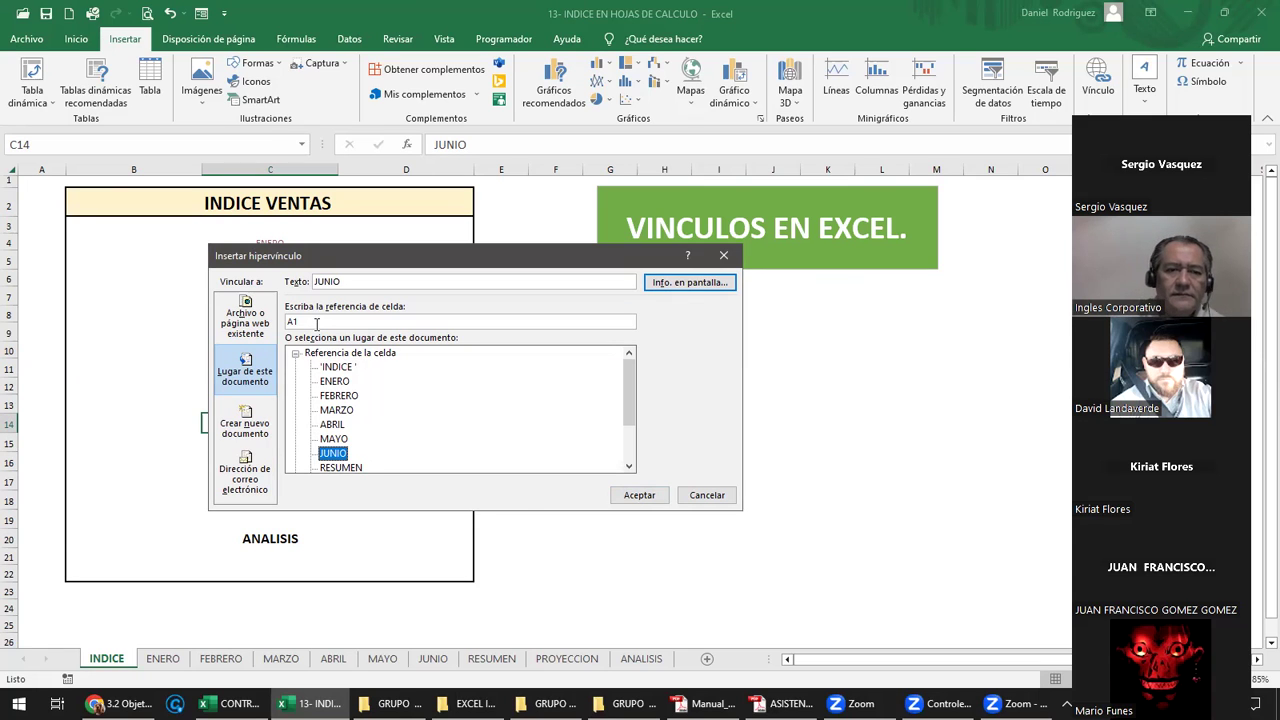
click(660, 495)
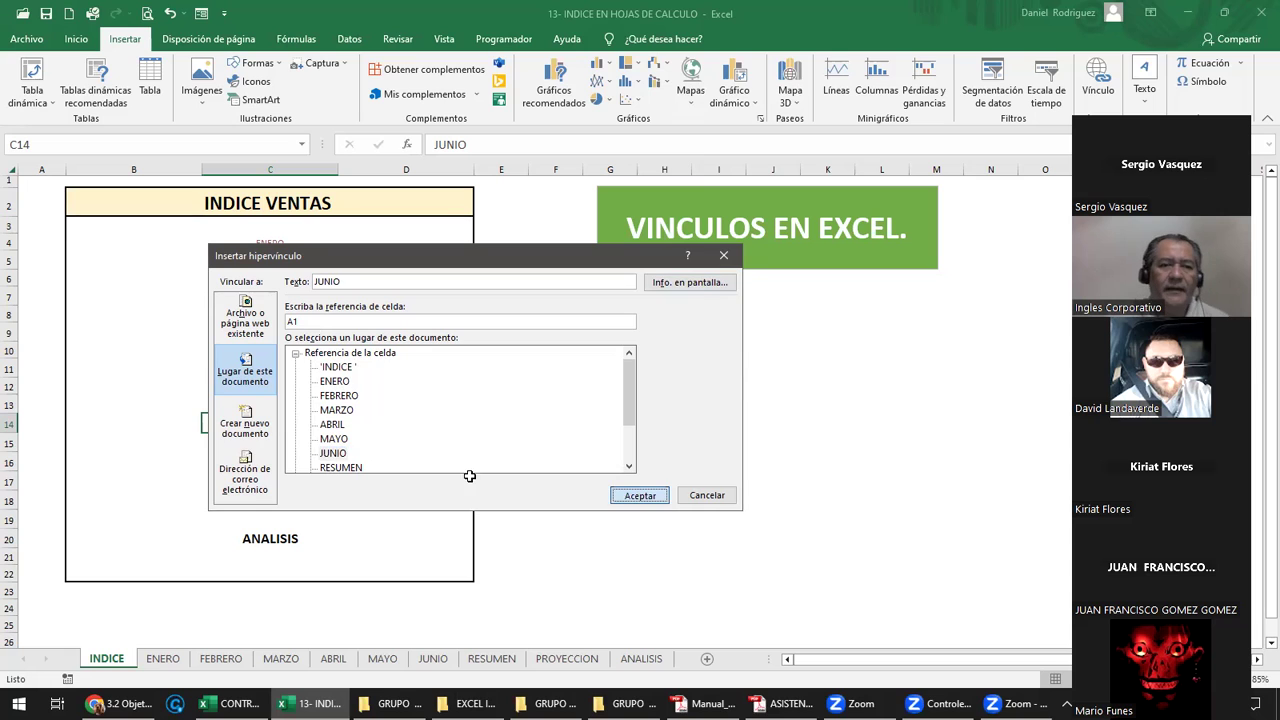
click(272, 423)
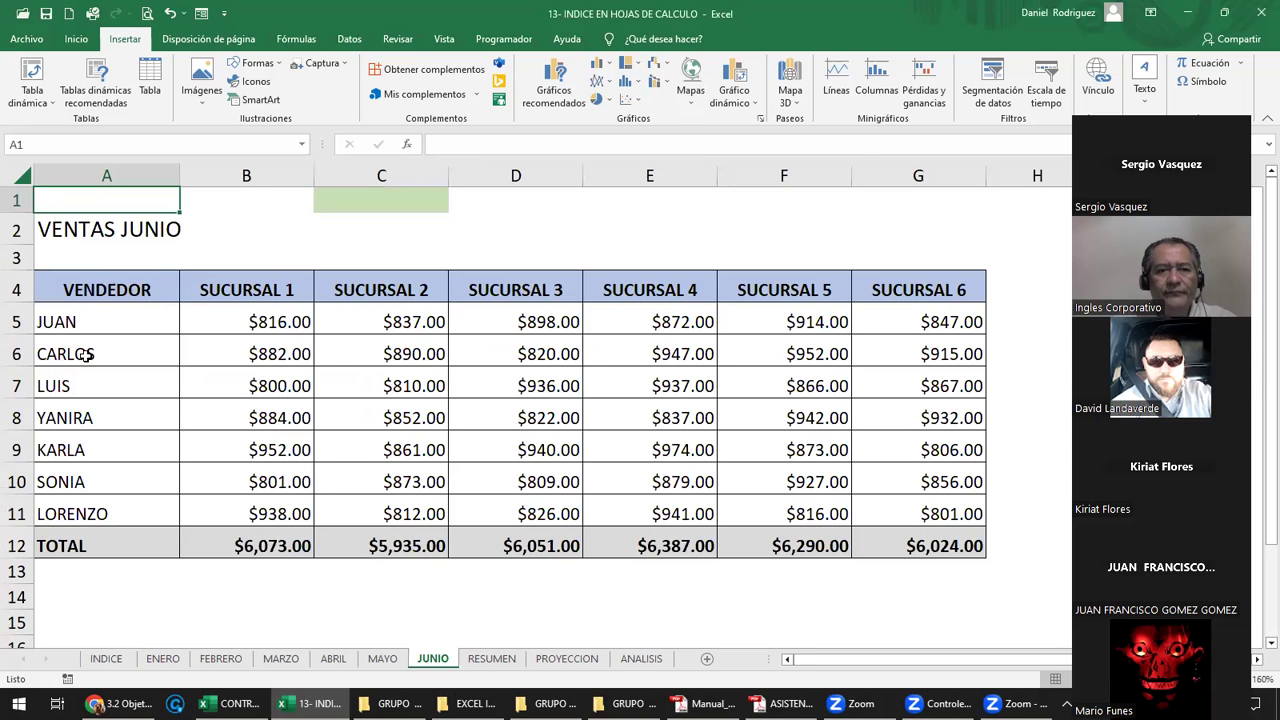
Switch from the JUNIO sheet back to the INDICE sheet.
click(110, 659)
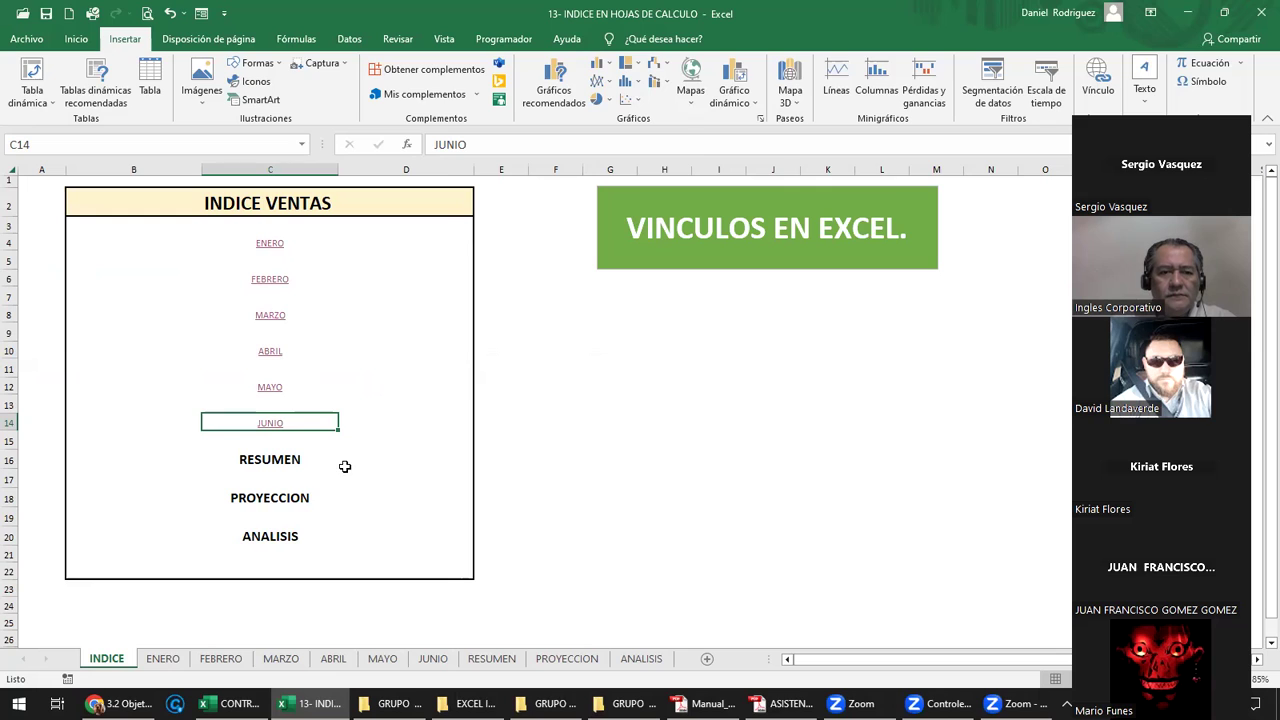
Link cell C16 (RESUMEN) to the RESUMEN sheet with screen tip VER RESUMEN.
right_click(278, 461)
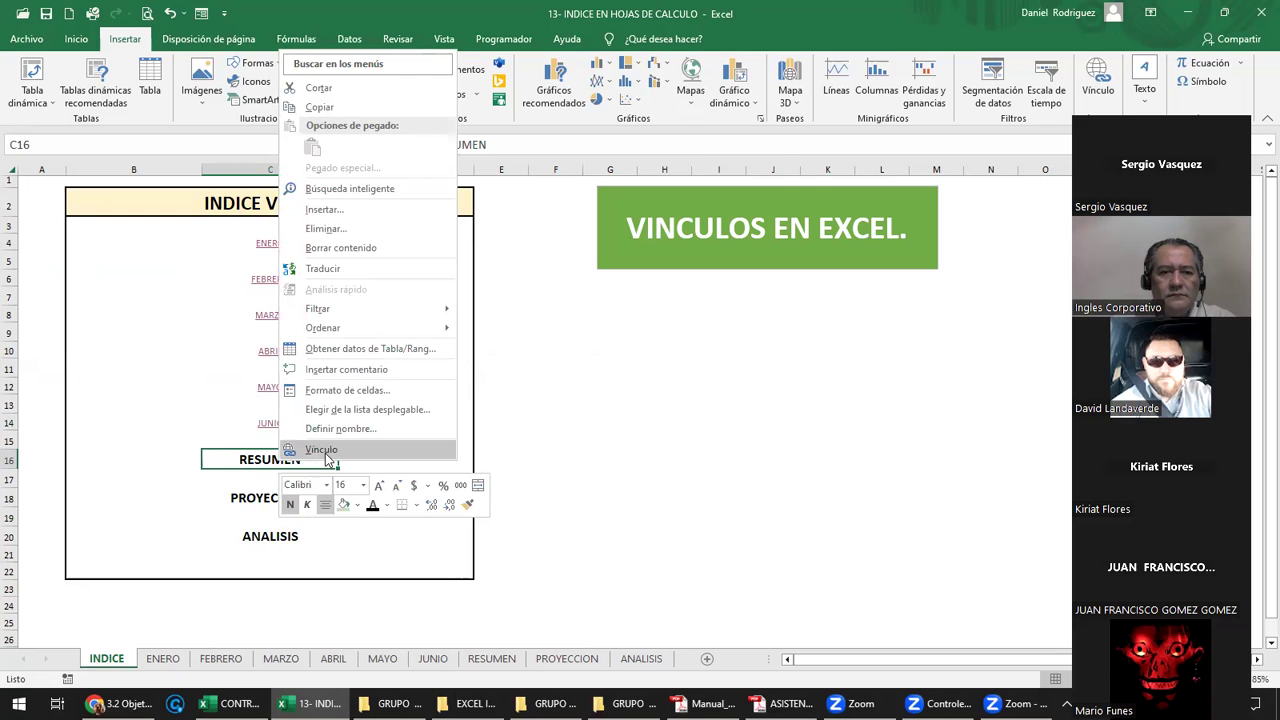
click(325, 452)
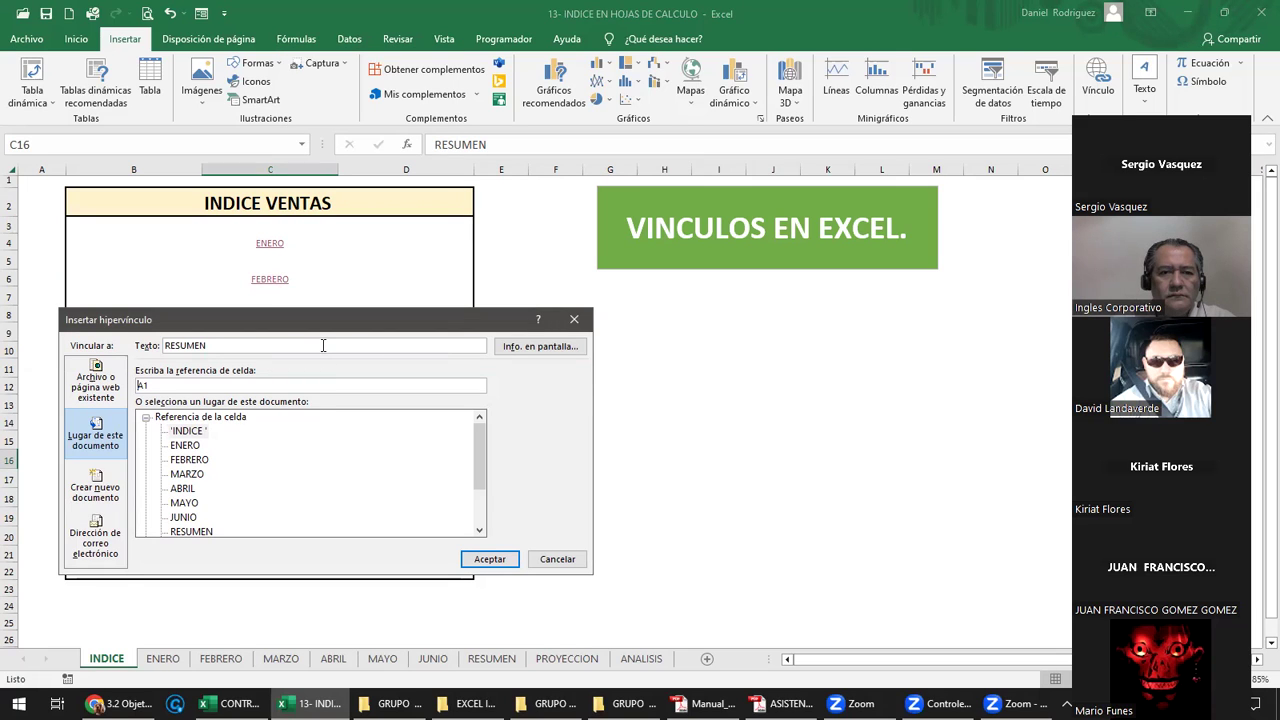
click(541, 350)
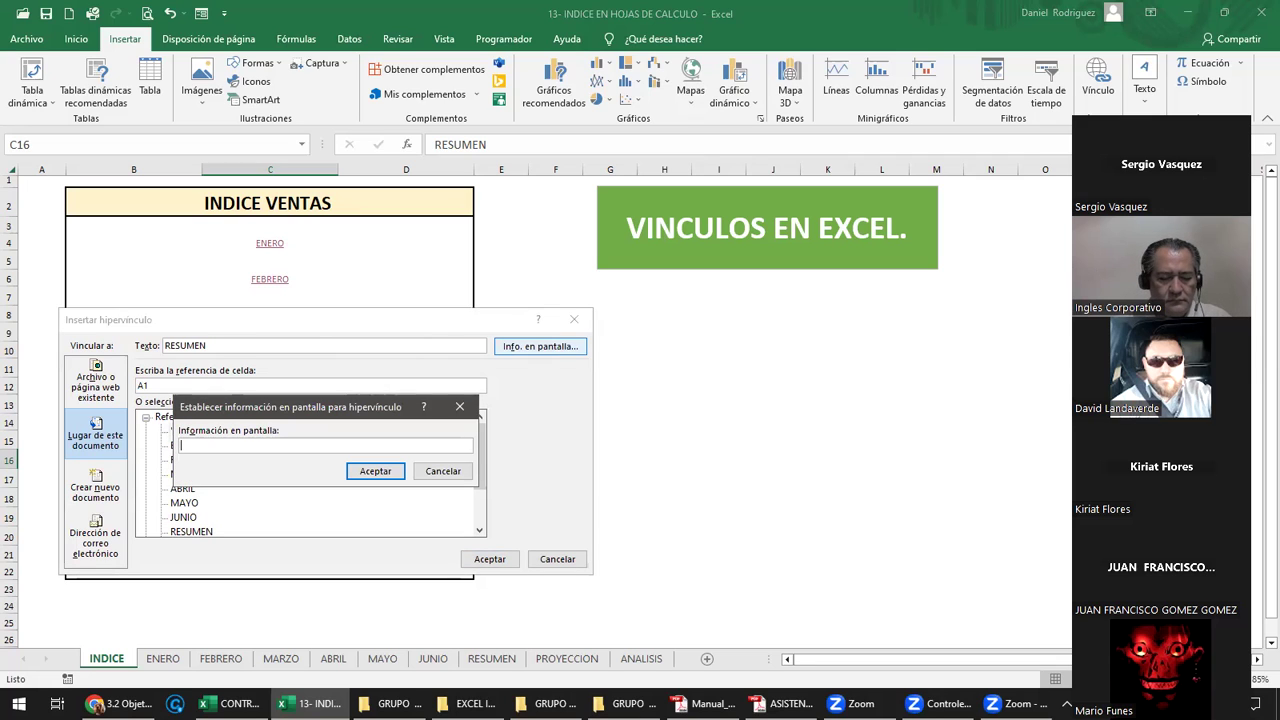
text(VENTAS)
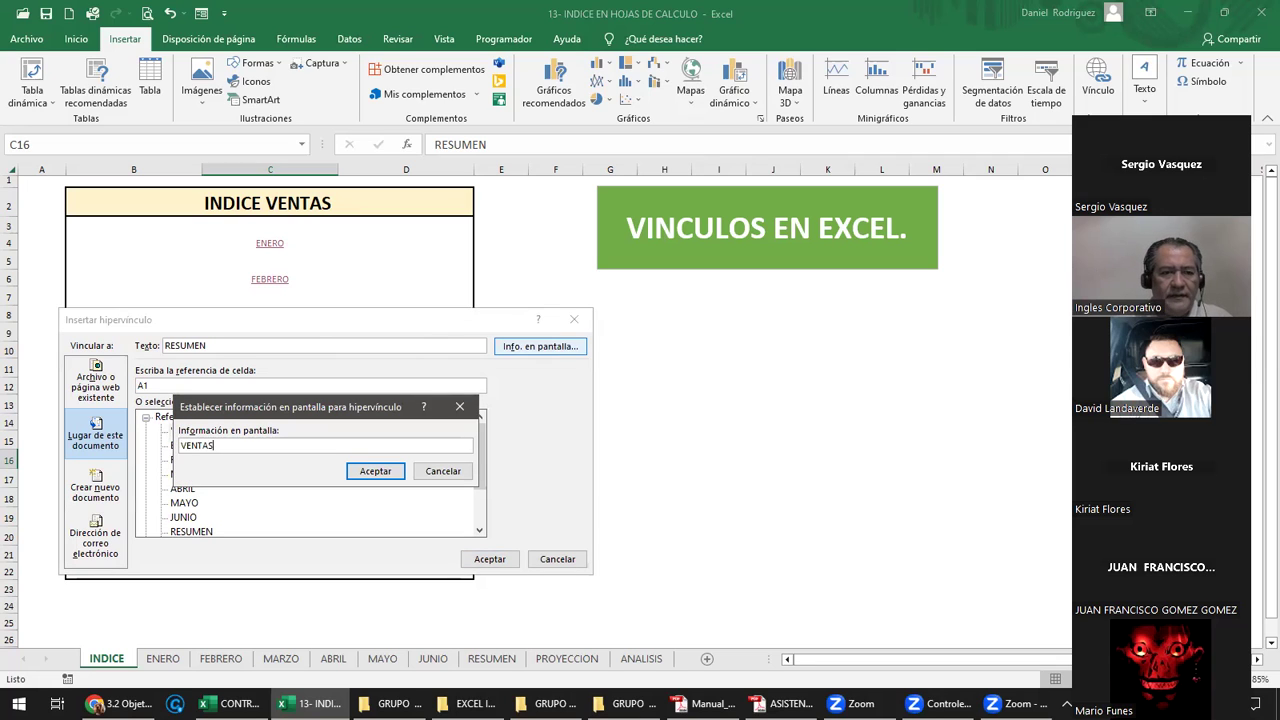
key(BackSpace)
key(BackSpace)
key(BackSpace)
text(V)
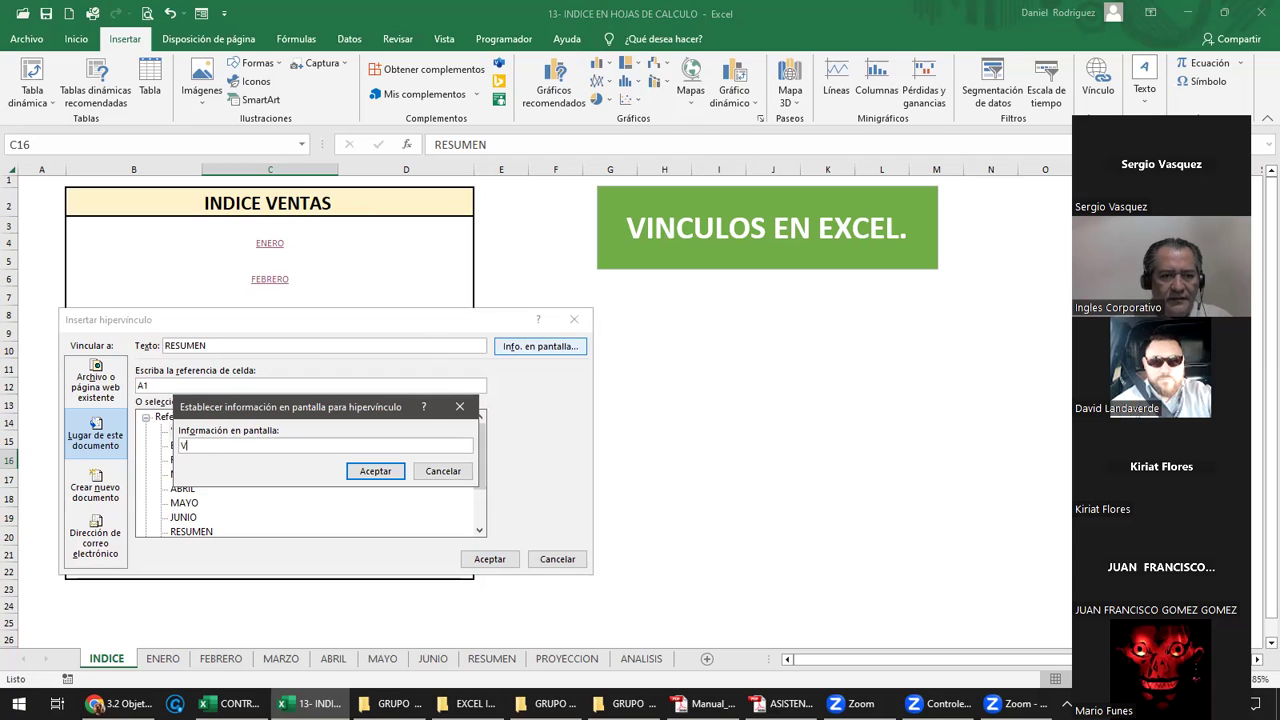
text(ER RESUMEN)
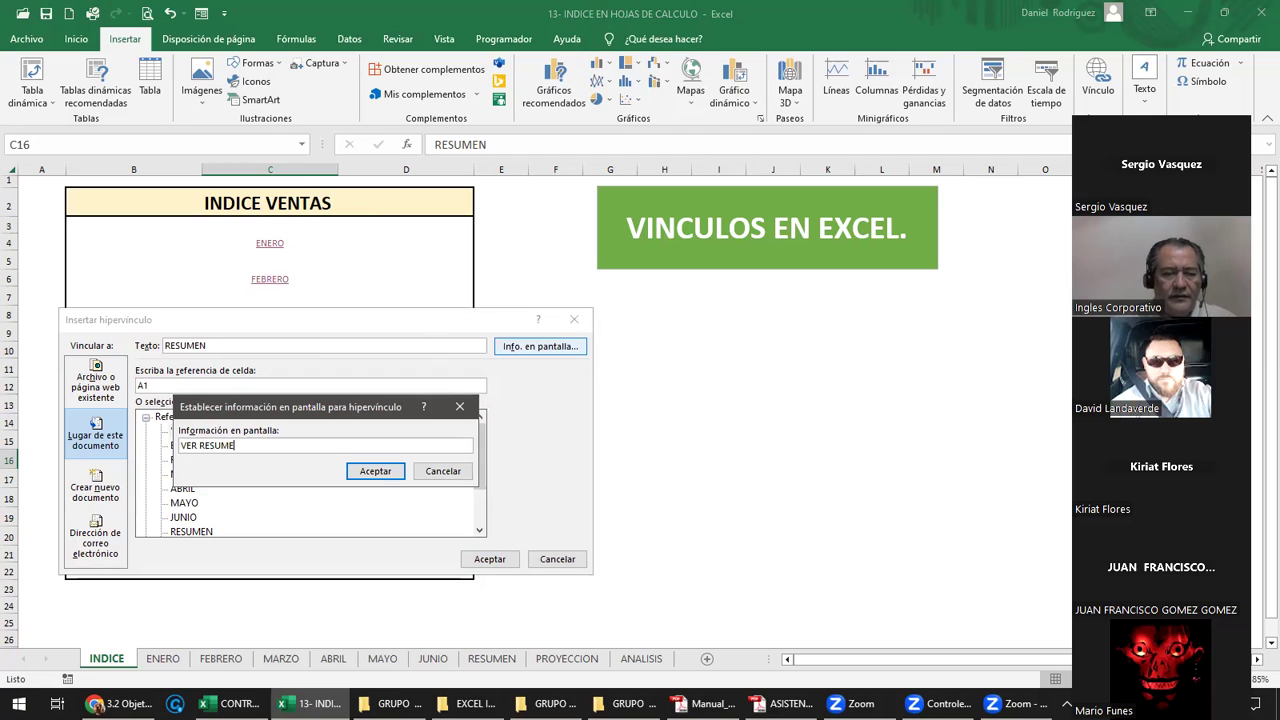
click(380, 481)
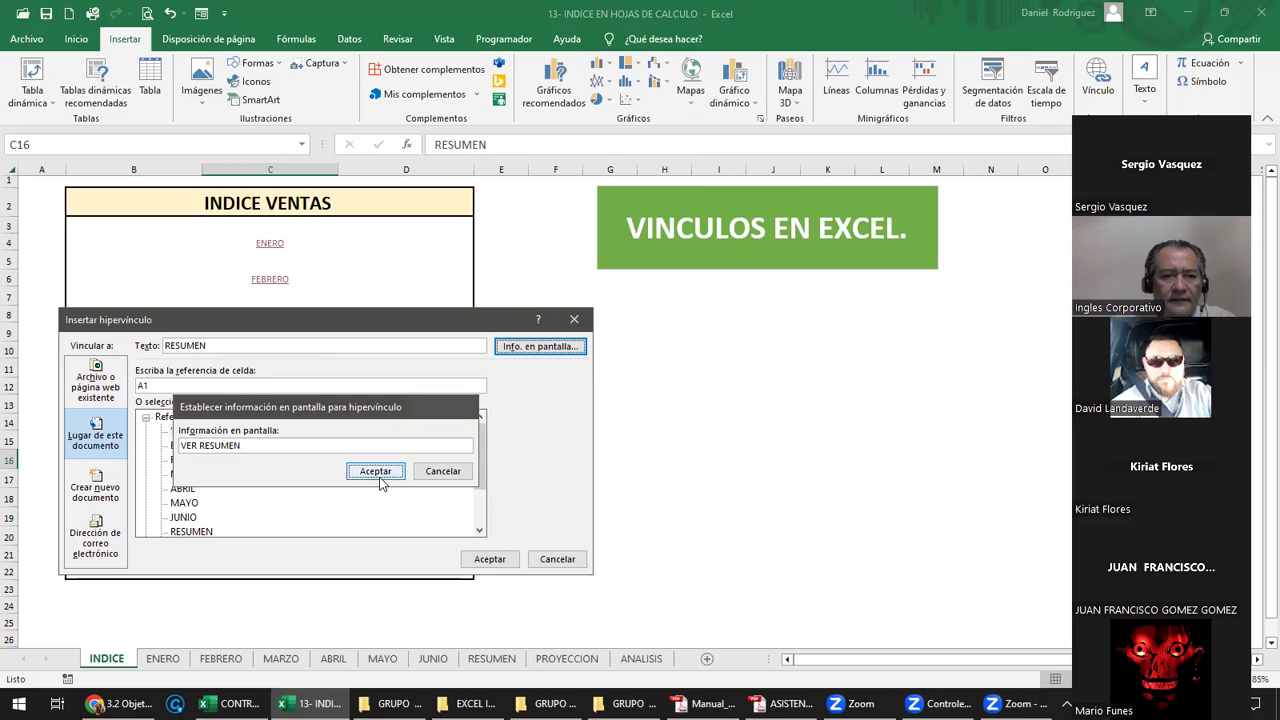
scroll(480, 450, down, 1)
scroll(234, 515, down, 1)
click(195, 503)
click(490, 558)
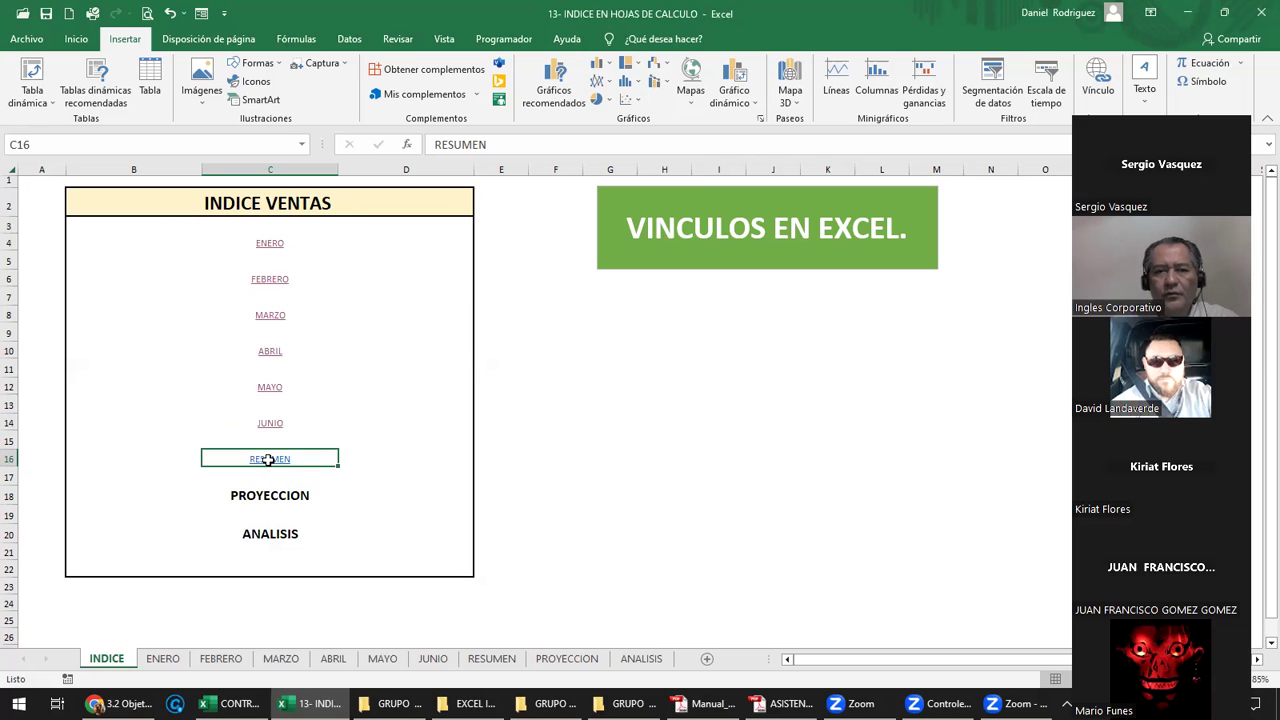
click(516, 660)
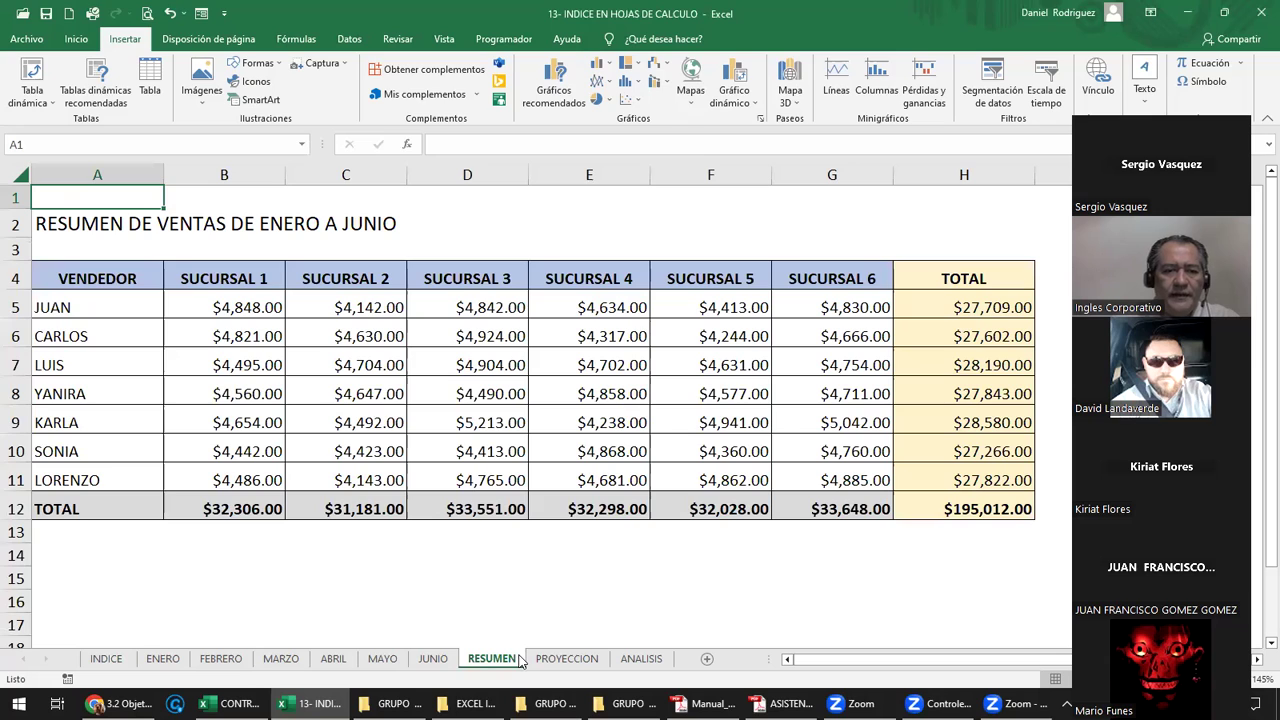
click(110, 660)
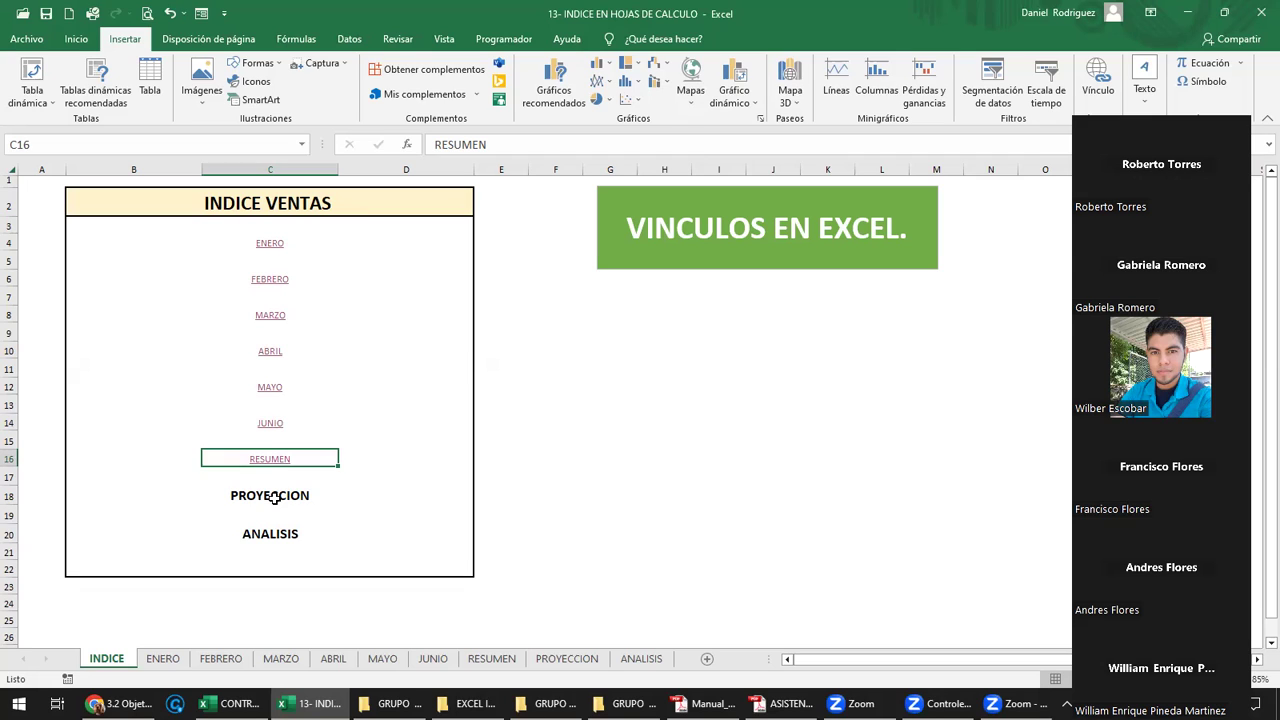
Link cell C18 (PROYECCION) to the PROYECCION sheet with screen tip VERO PRECCIONES.
right_click(287, 500)
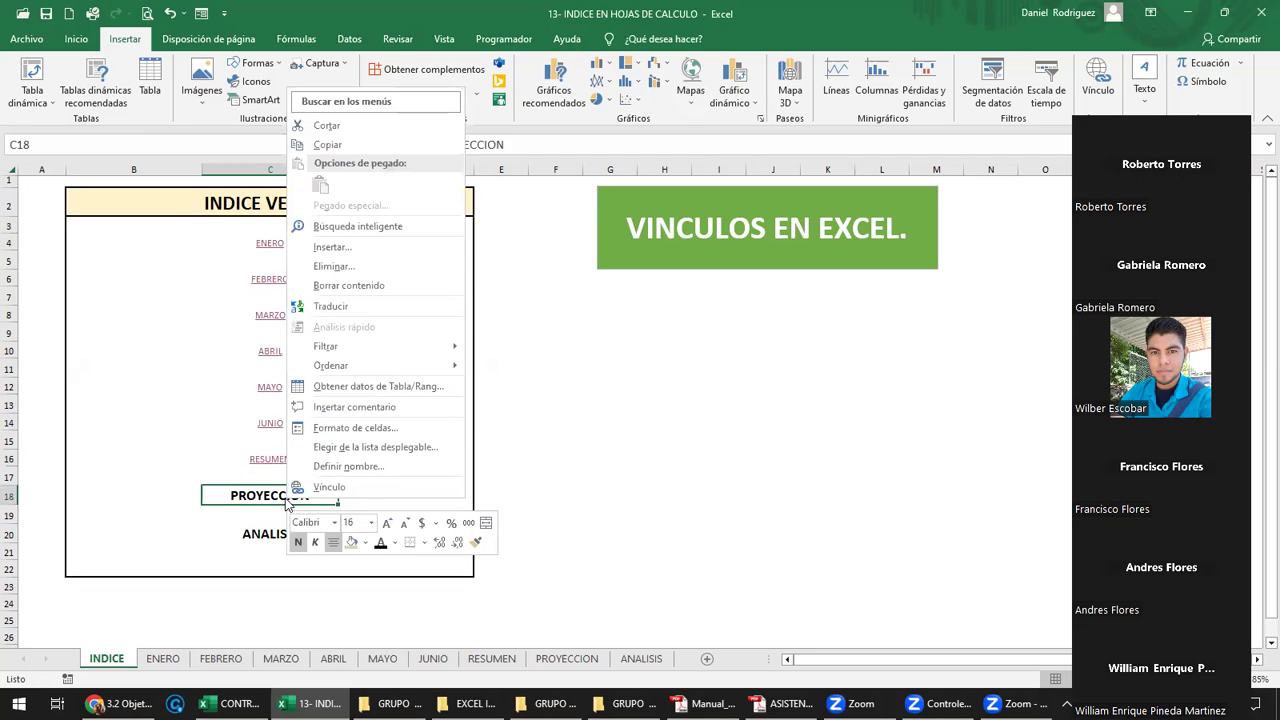
click(397, 490)
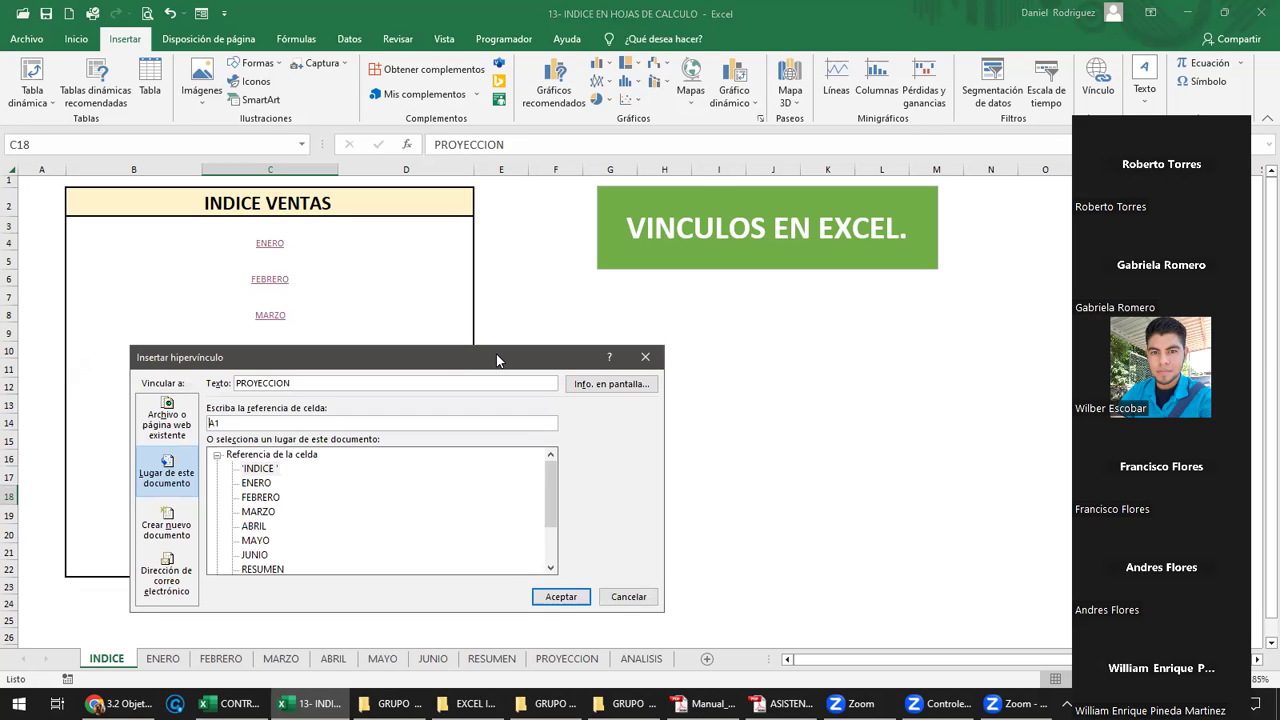
drag(497, 360, 701, 323)
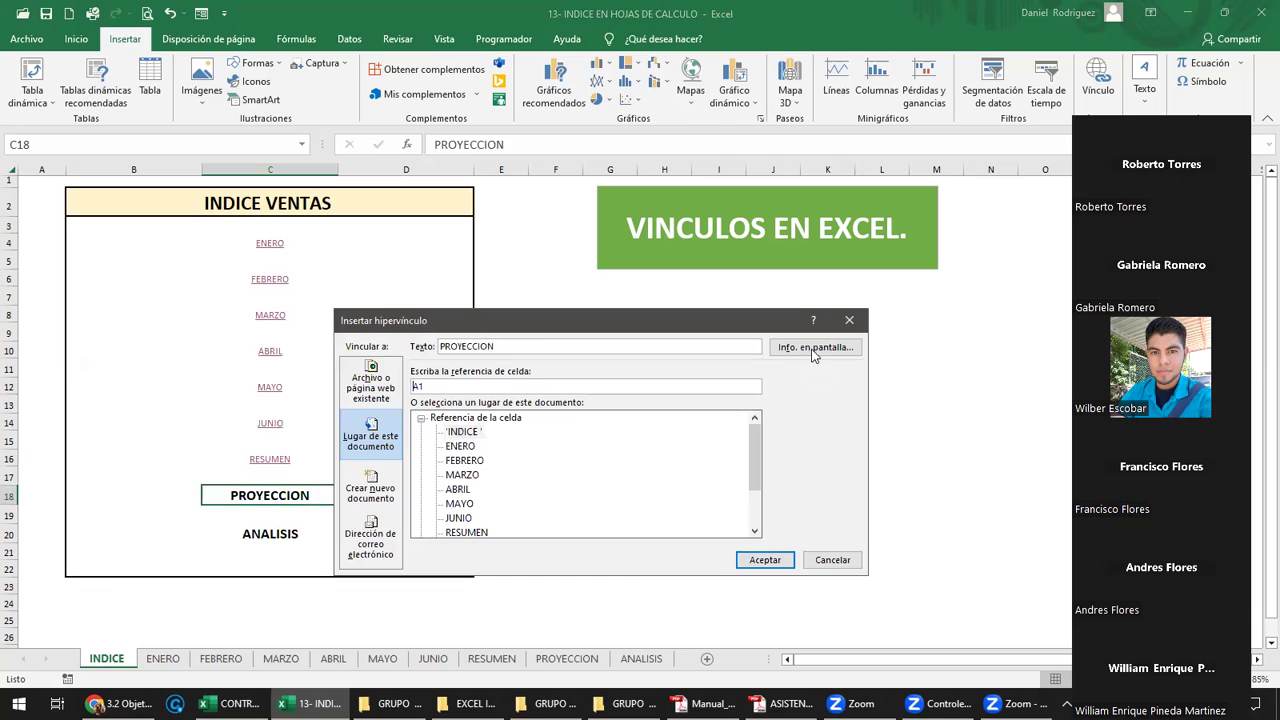
click(813, 350)
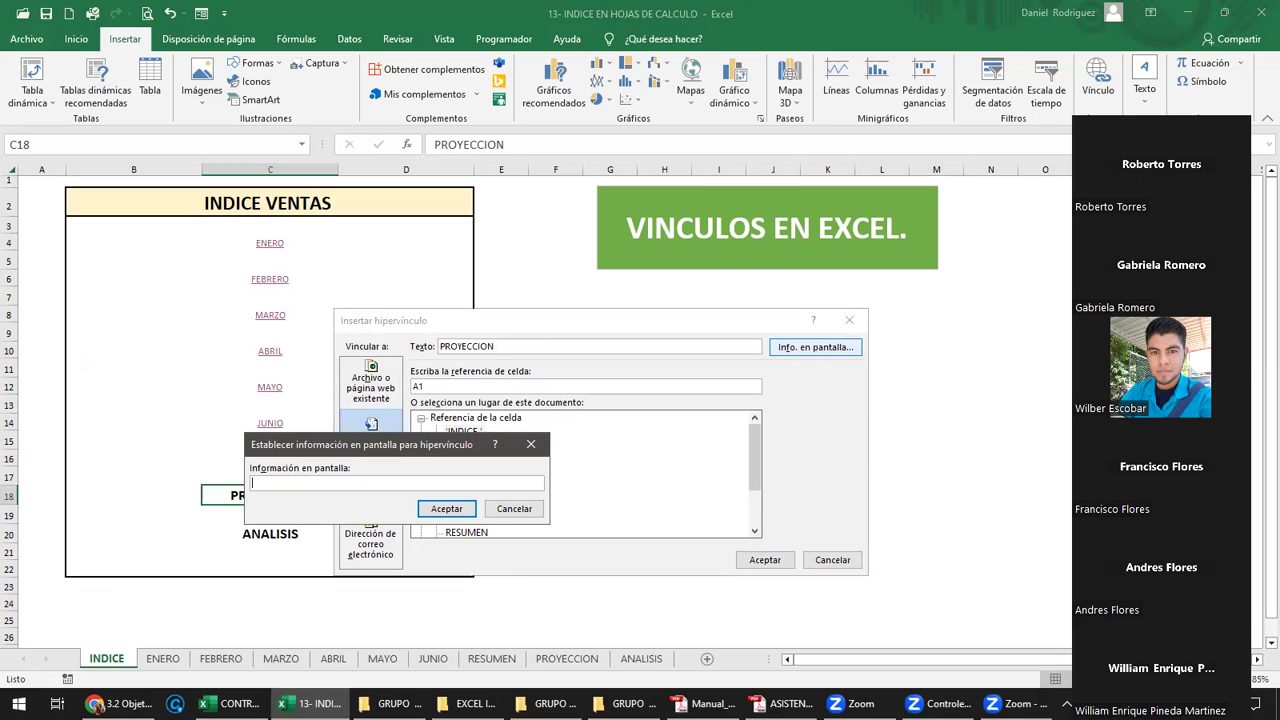
text(VERO PREC)
text(CIONES)
key(Return)
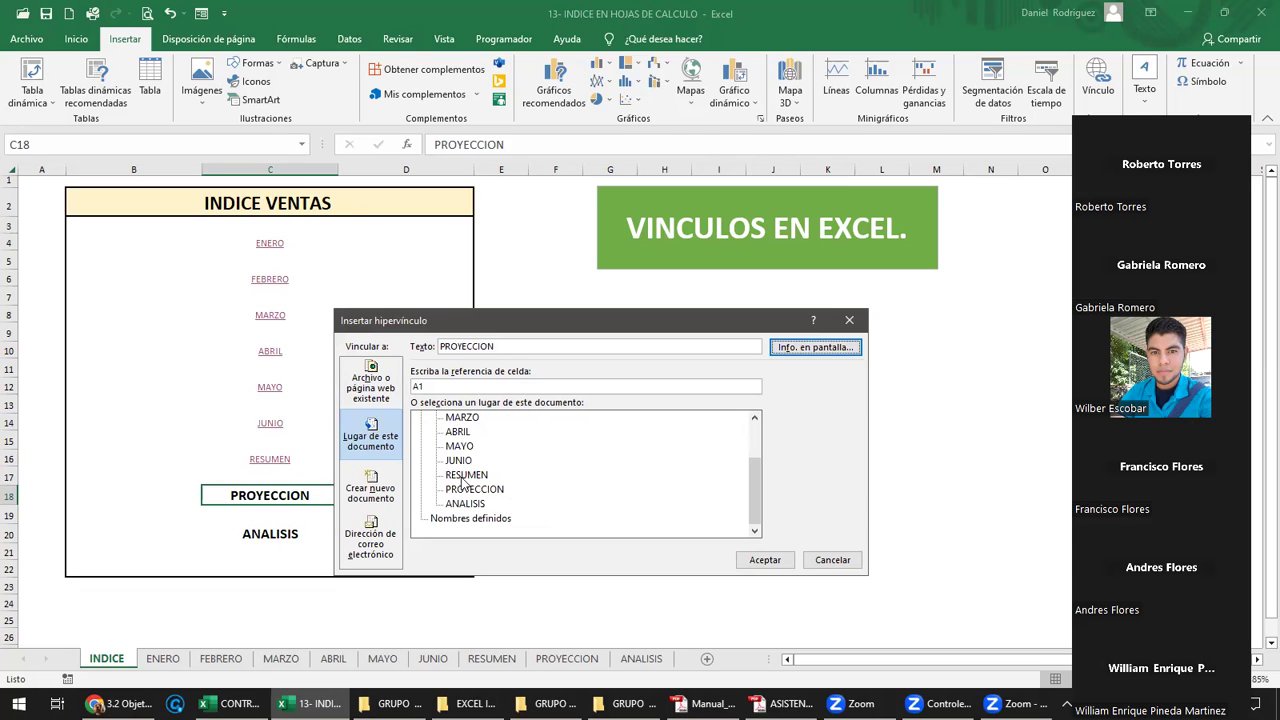
click(750, 563)
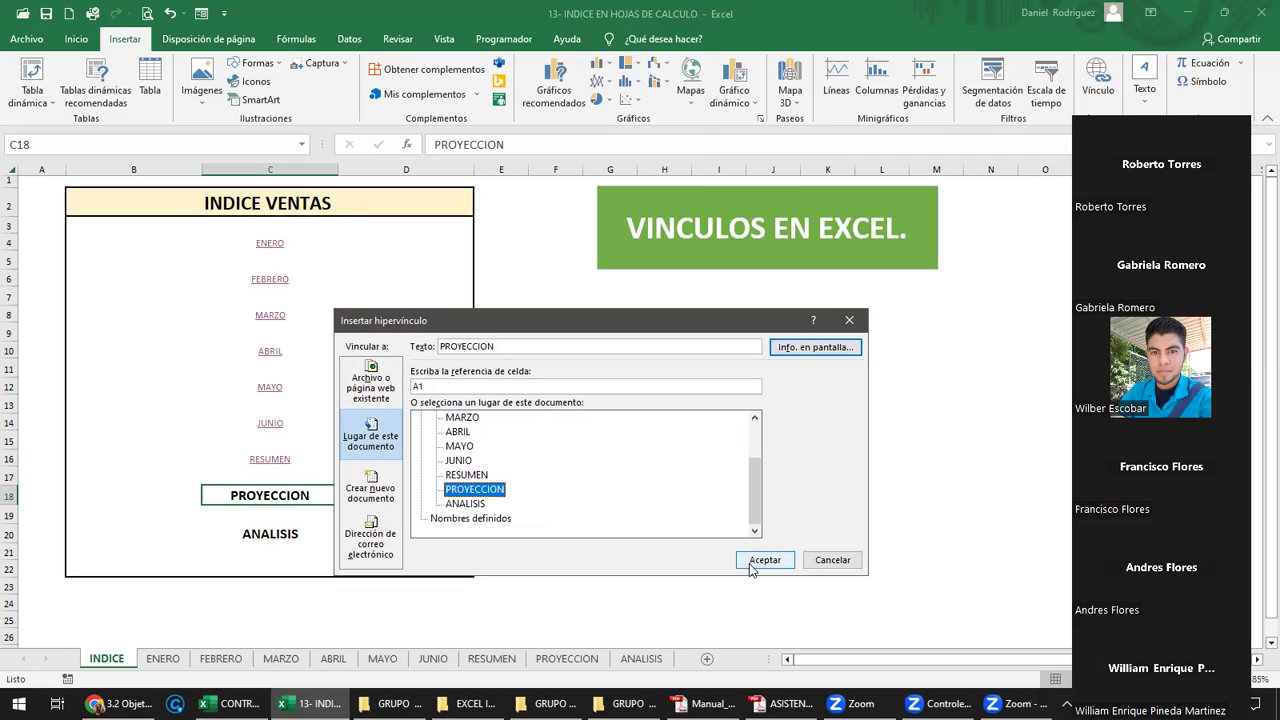
mouse_move(289, 501)
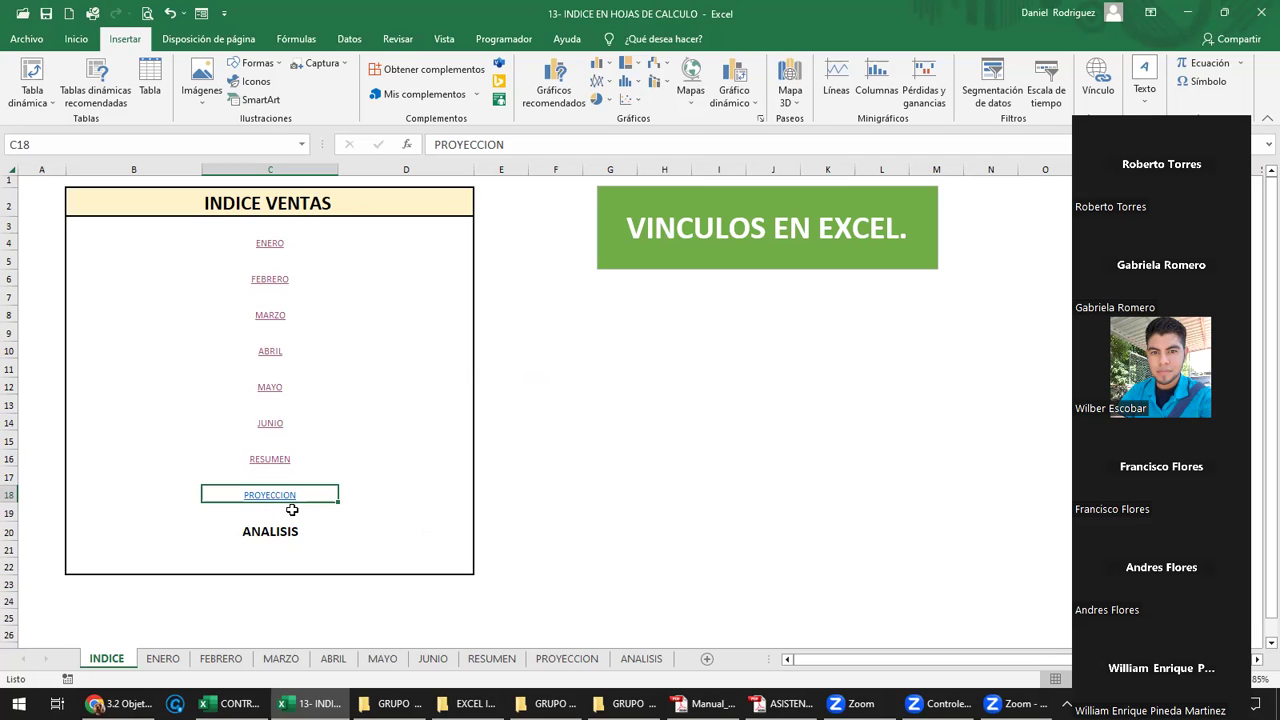
click(279, 497)
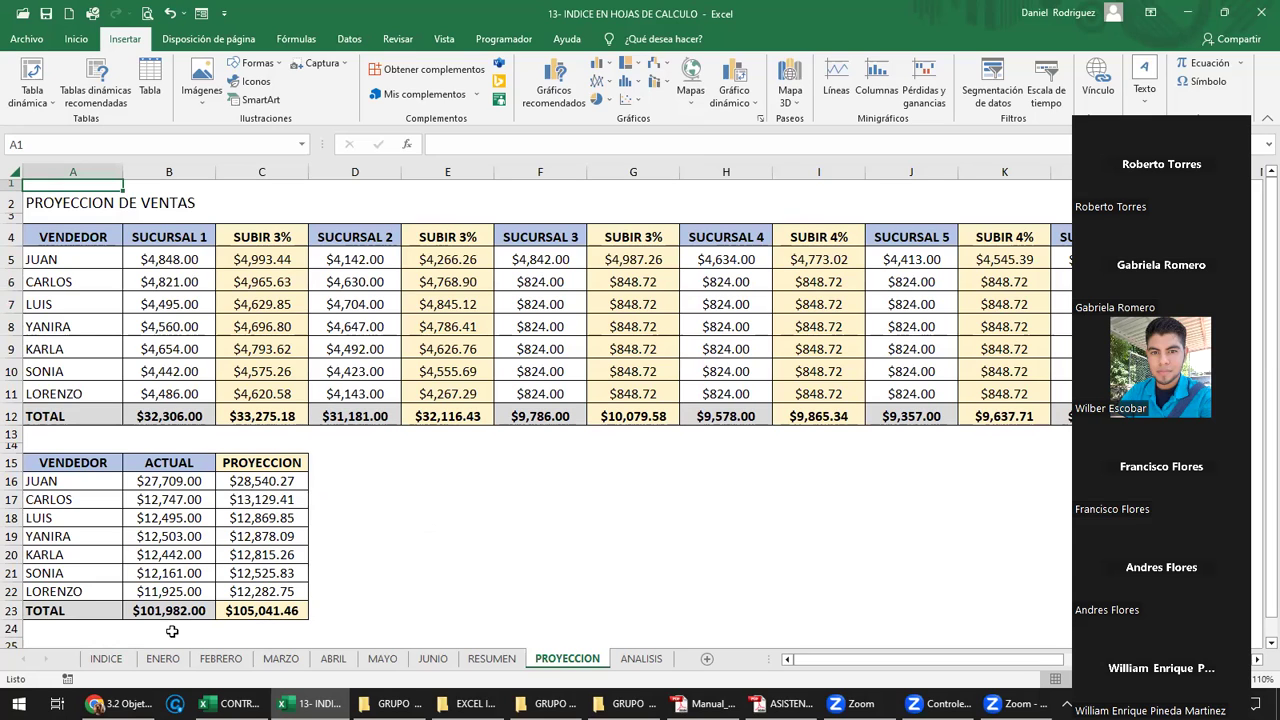
ctrl+click(106, 658)
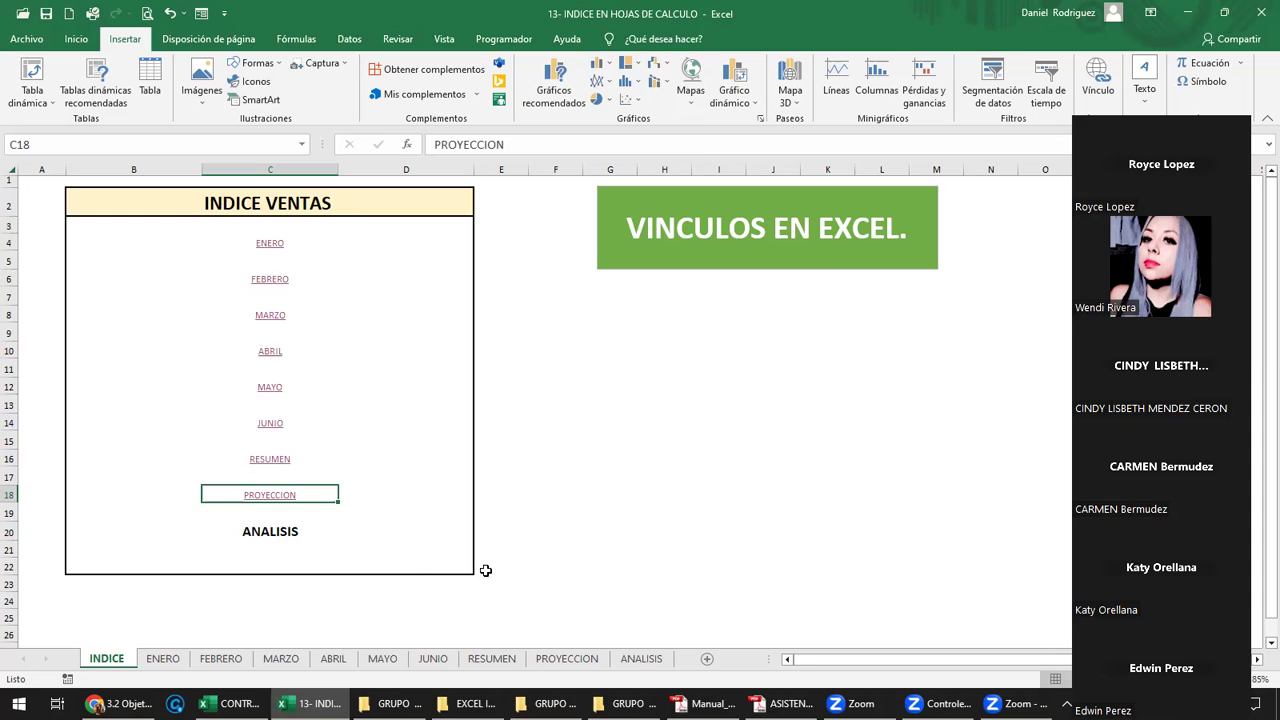
Link the ANALISIS label to the ANALISIS sheet with screen tip VER ANALISIS.
right_click(284, 535)
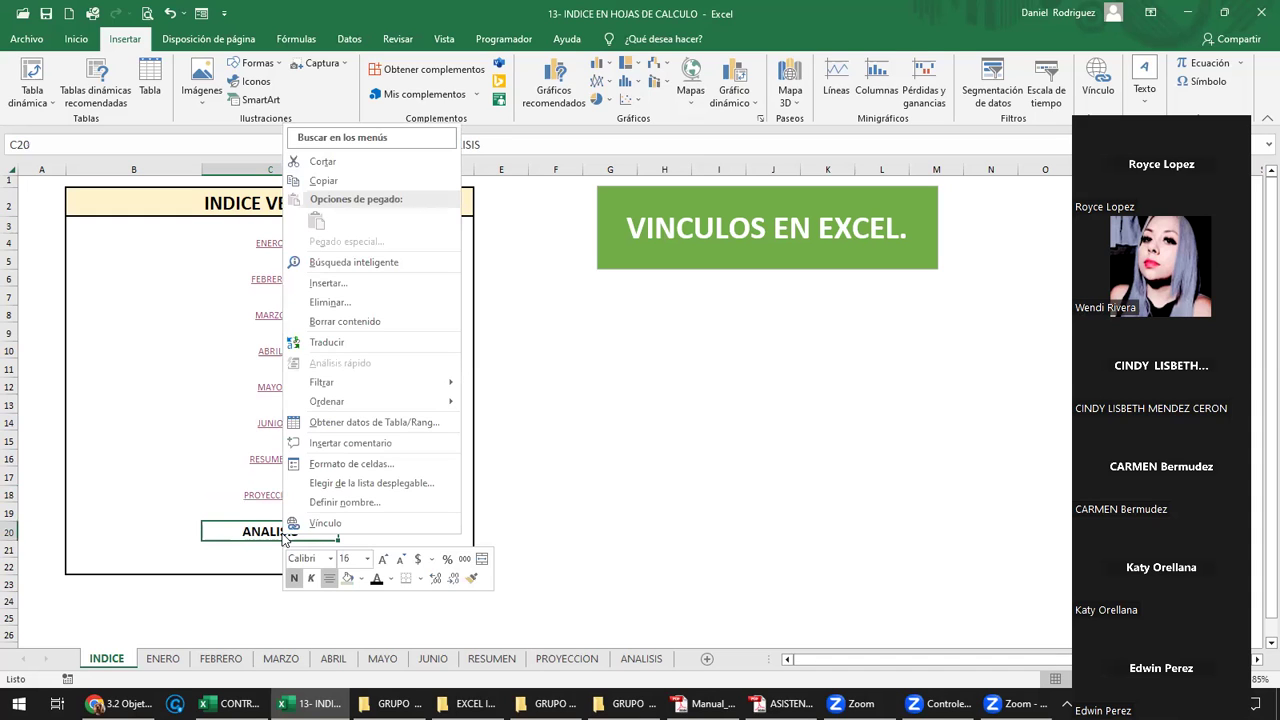
click(326, 524)
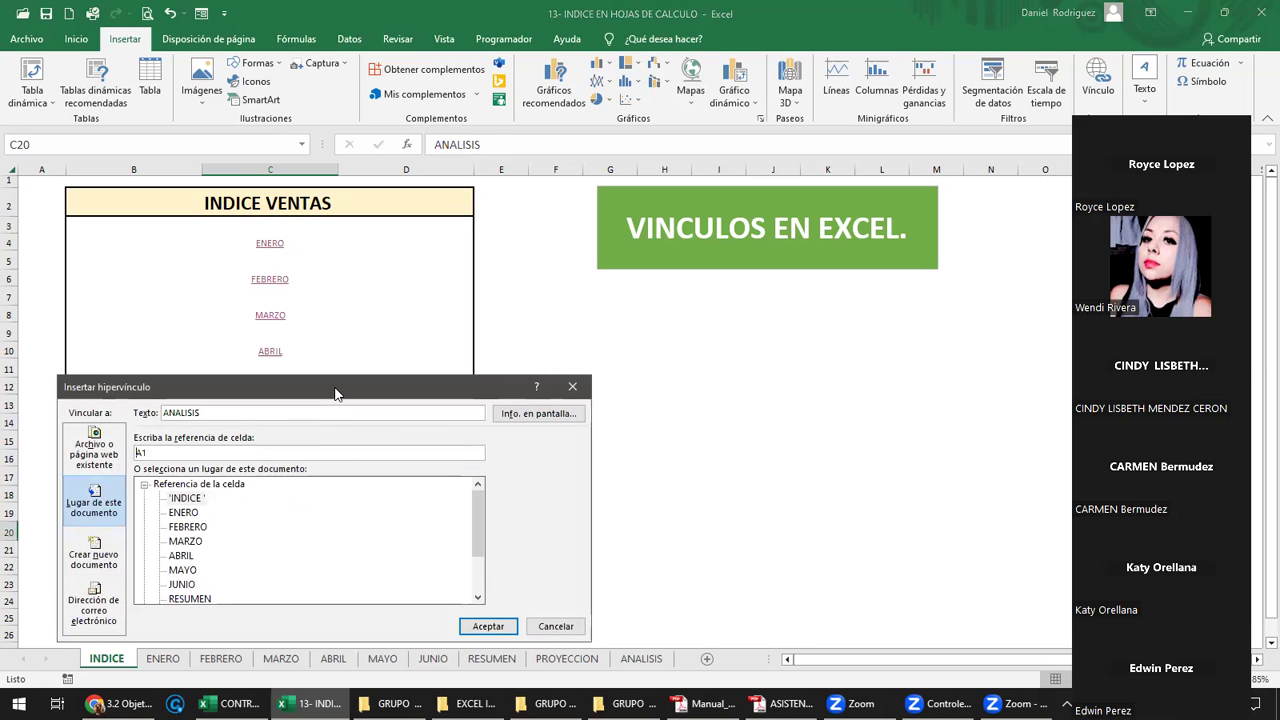
drag(336, 393, 592, 360)
click(772, 388)
text(VER ANALISIS)
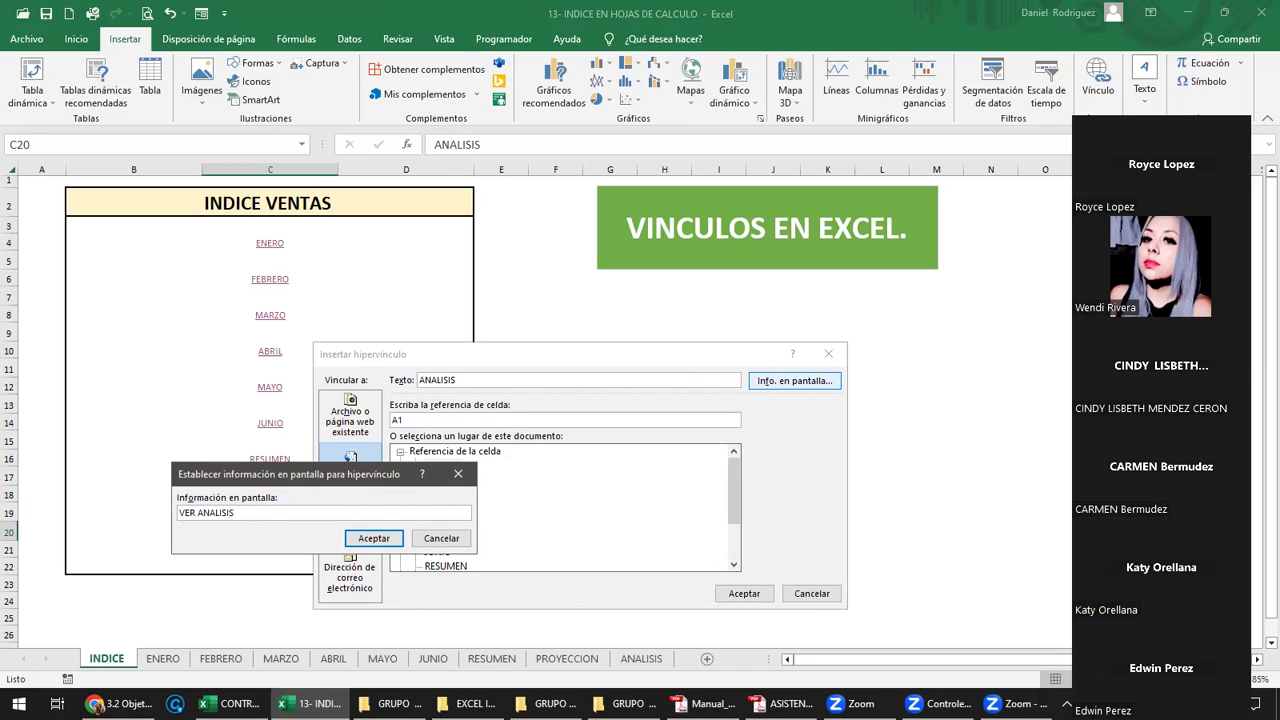
click(390, 542)
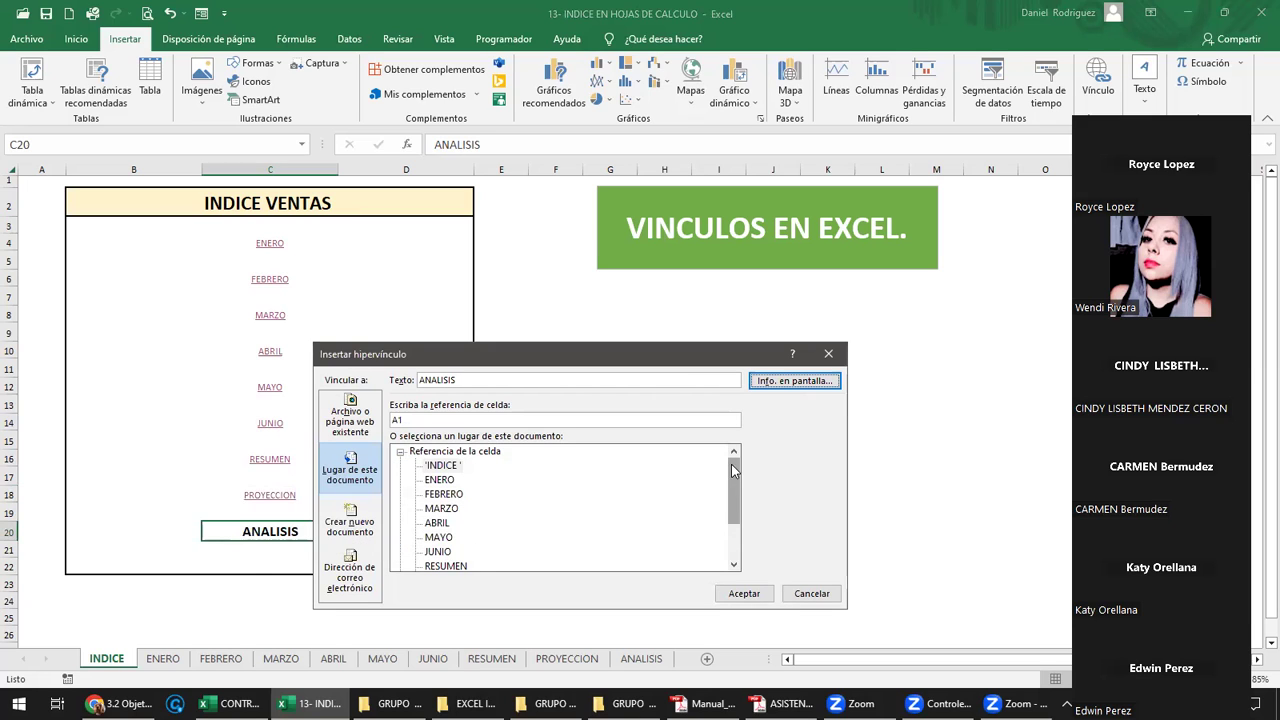
drag(731, 464, 731, 498)
click(458, 538)
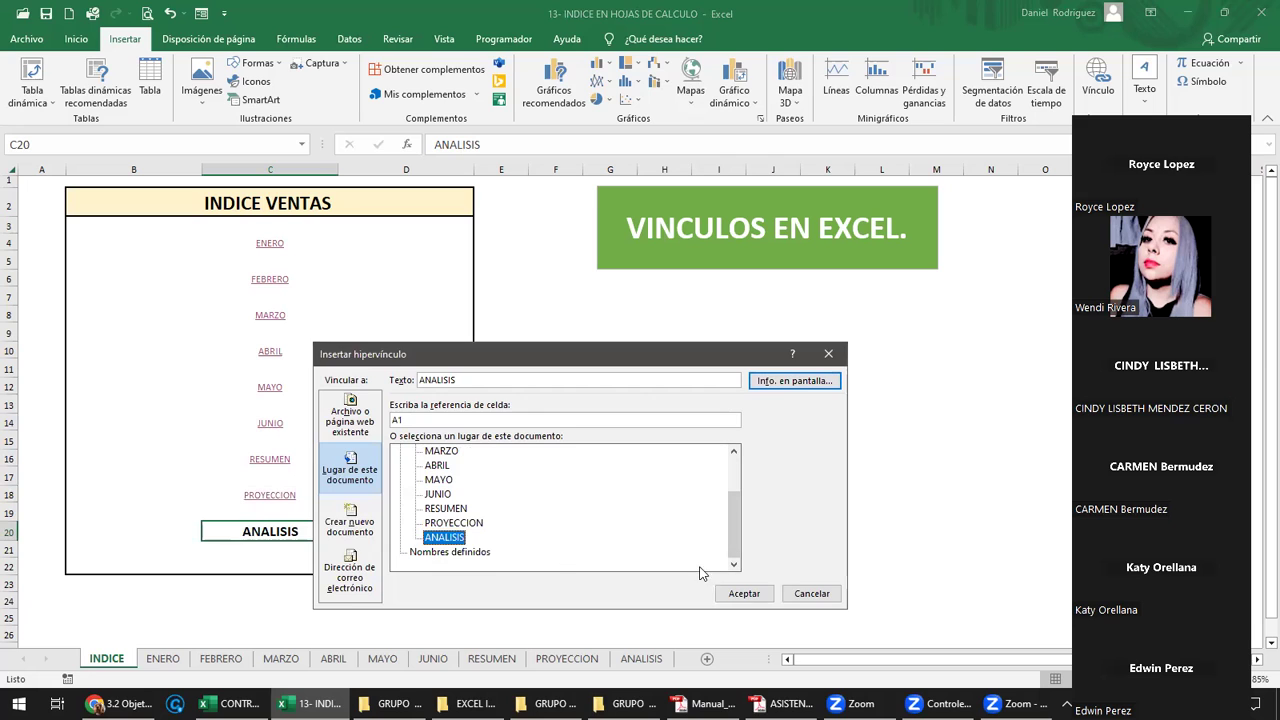
click(740, 594)
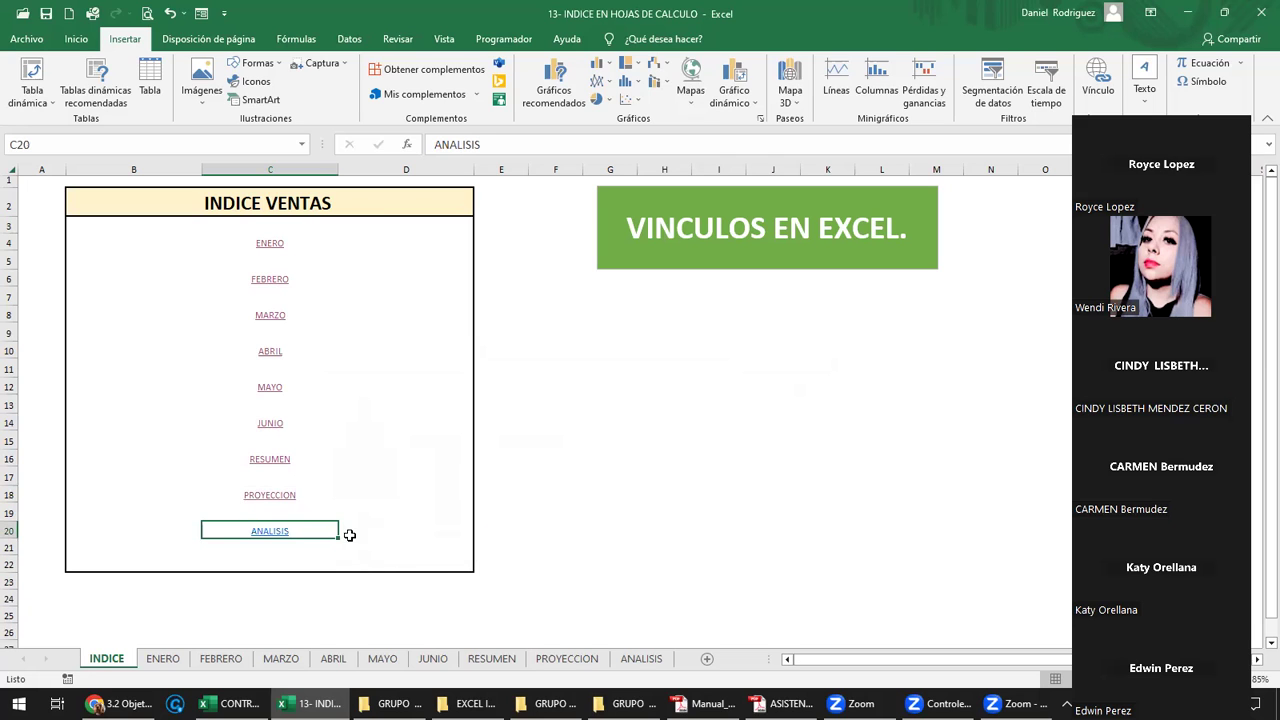
Test the ANALISIS link, return to the INDICE sheet, and save the workbook.
click(278, 537)
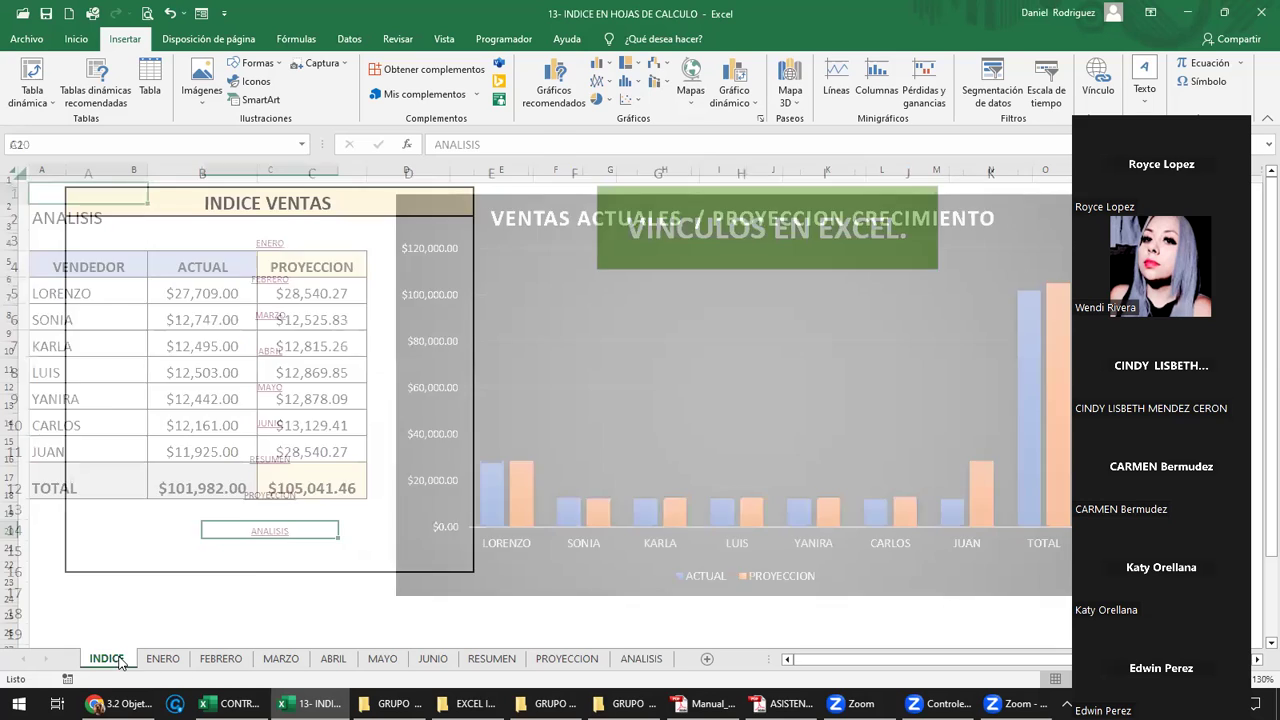
click(108, 660)
click(169, 596)
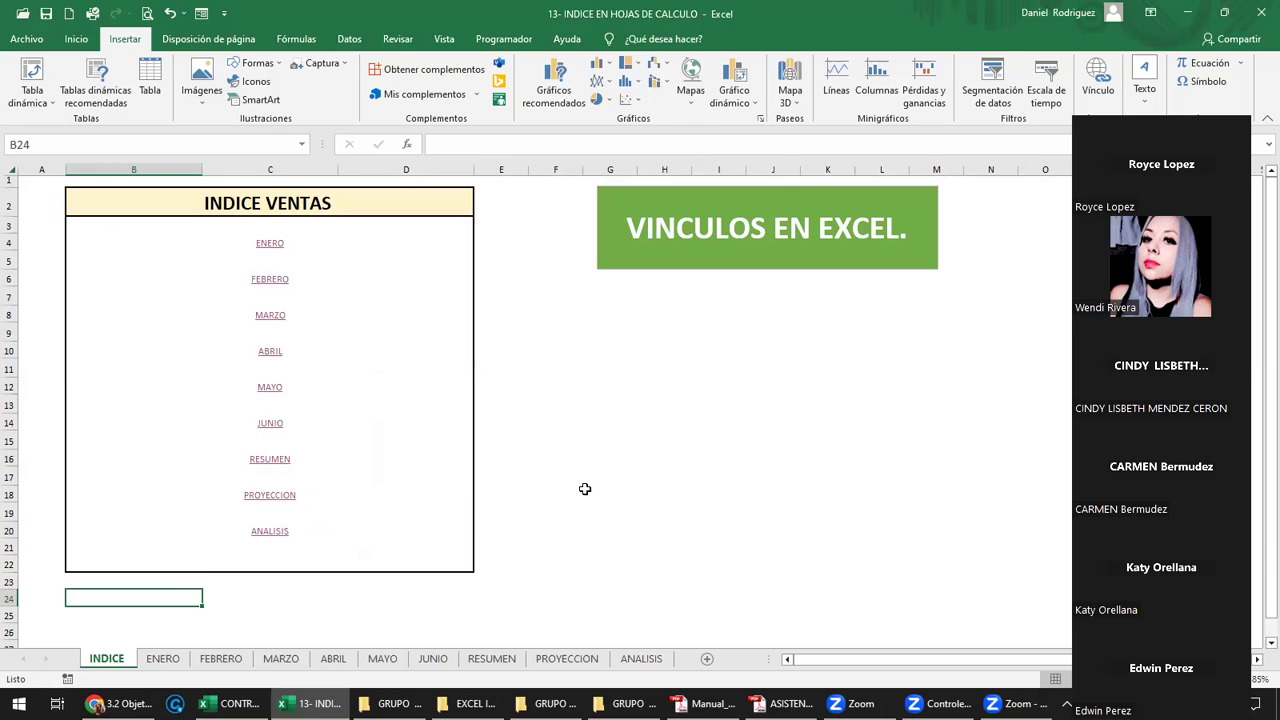
click(46, 15)
click(262, 561)
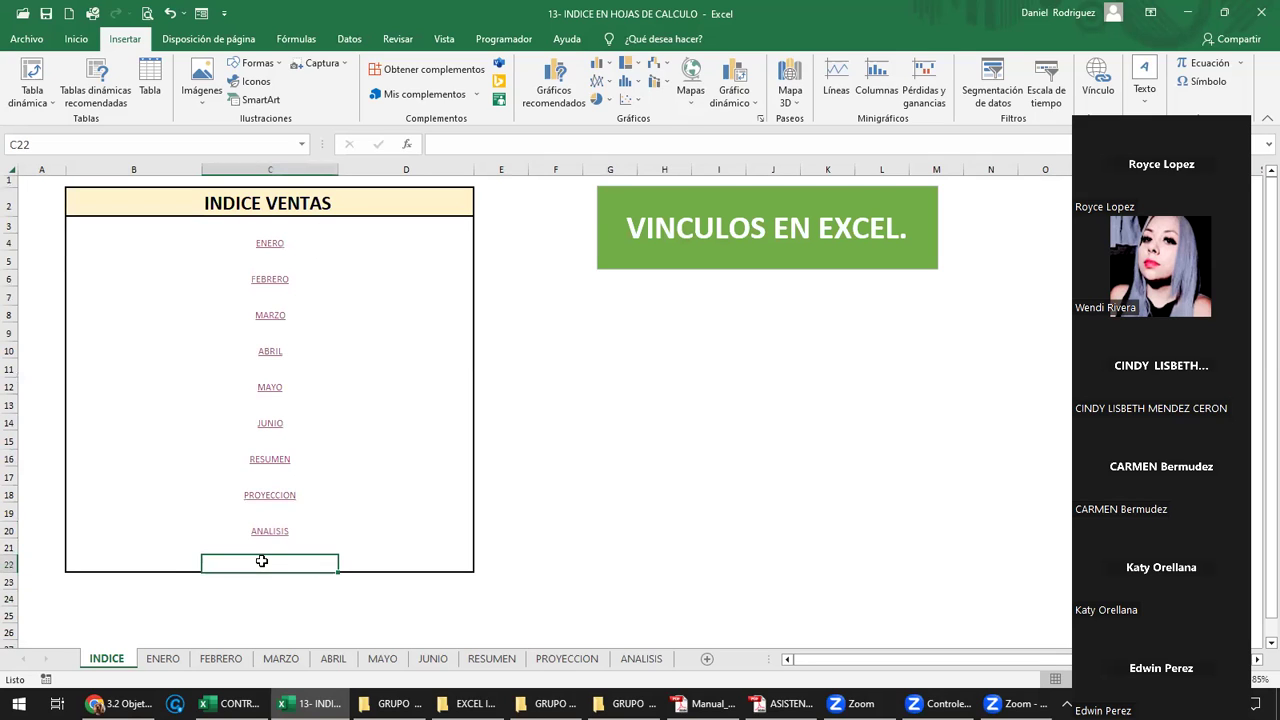
drag(262, 561, 270, 298)
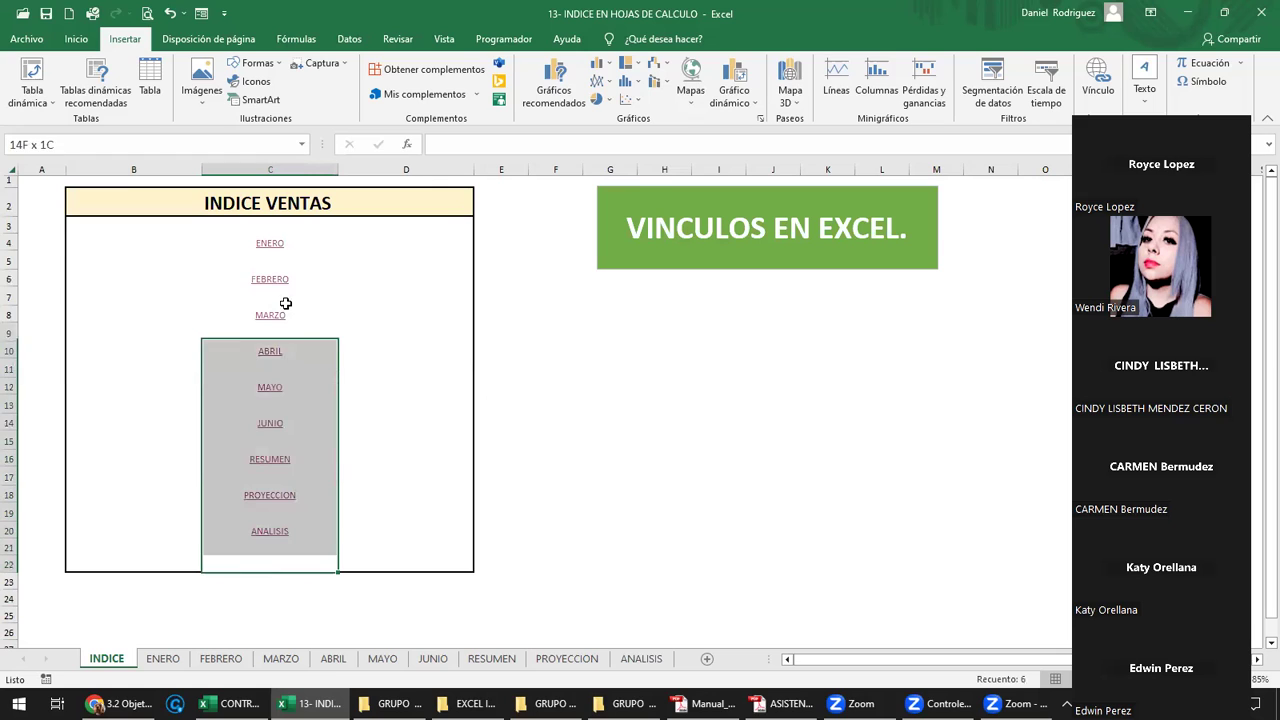
click(627, 437)
drag(282, 250, 280, 562)
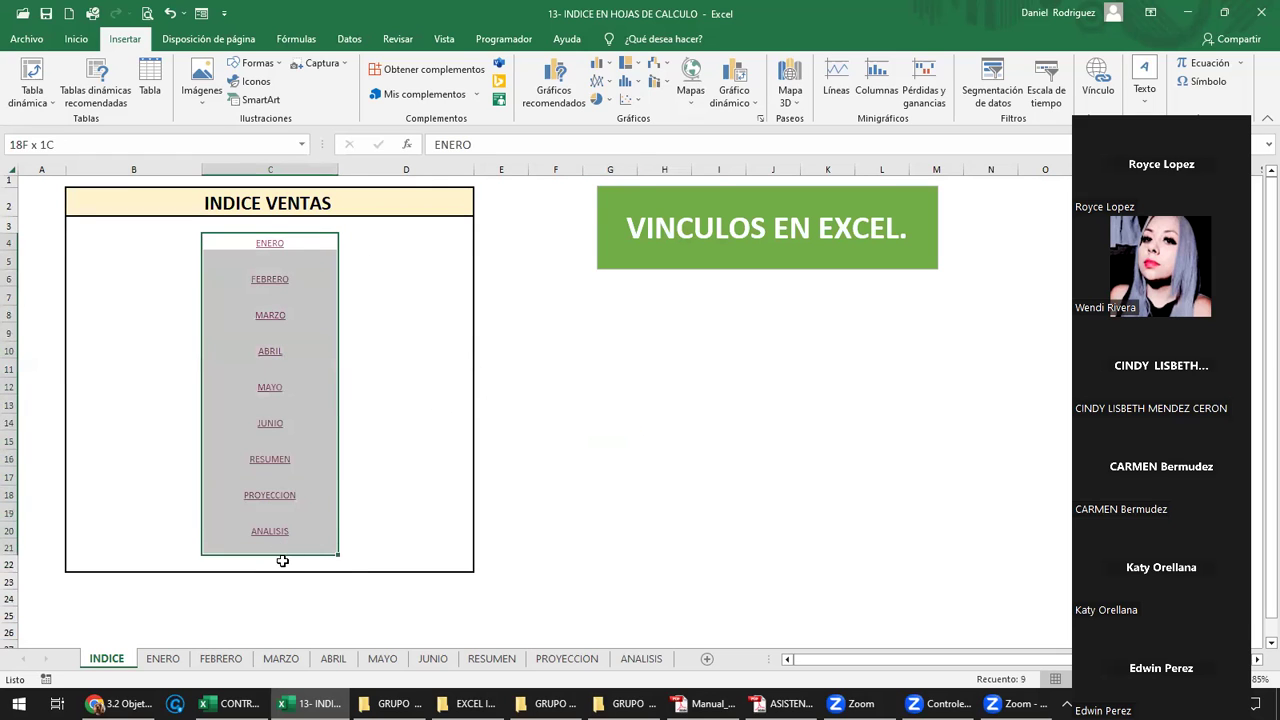
click(590, 454)
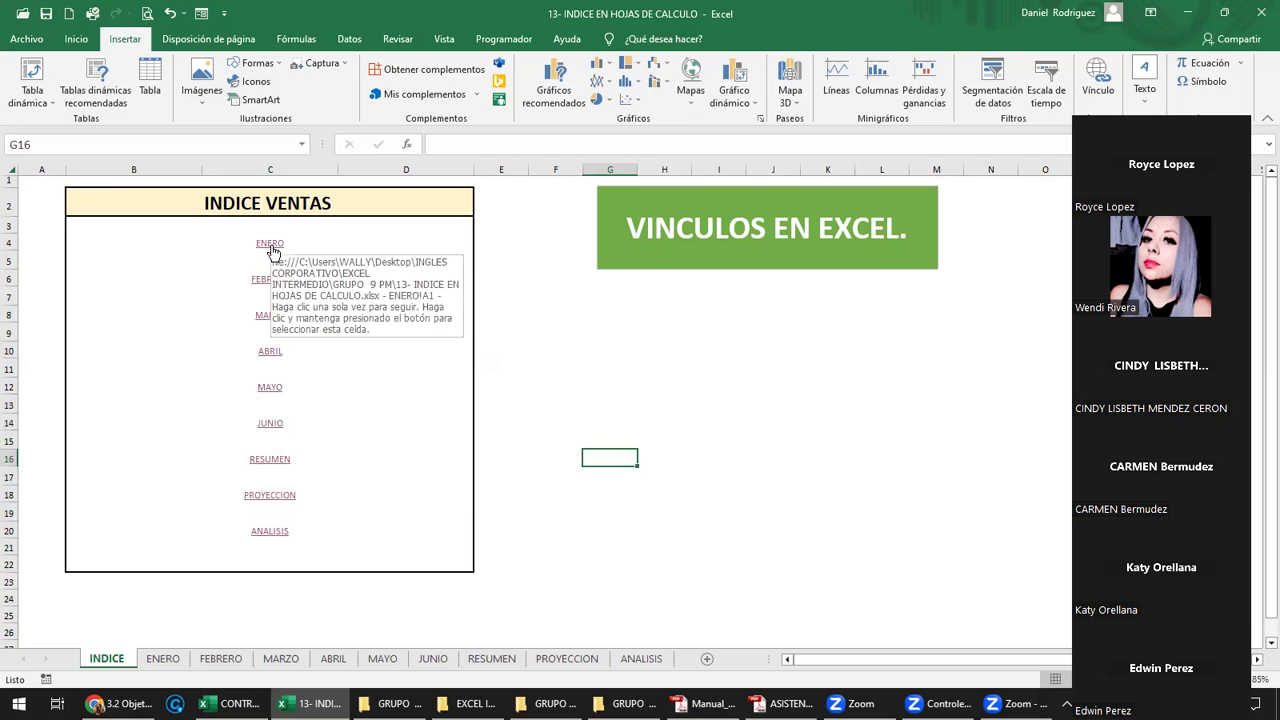
Format link labels C4:C20 as 16 pt bold with automatic black font colour.
drag(242, 243, 257, 541)
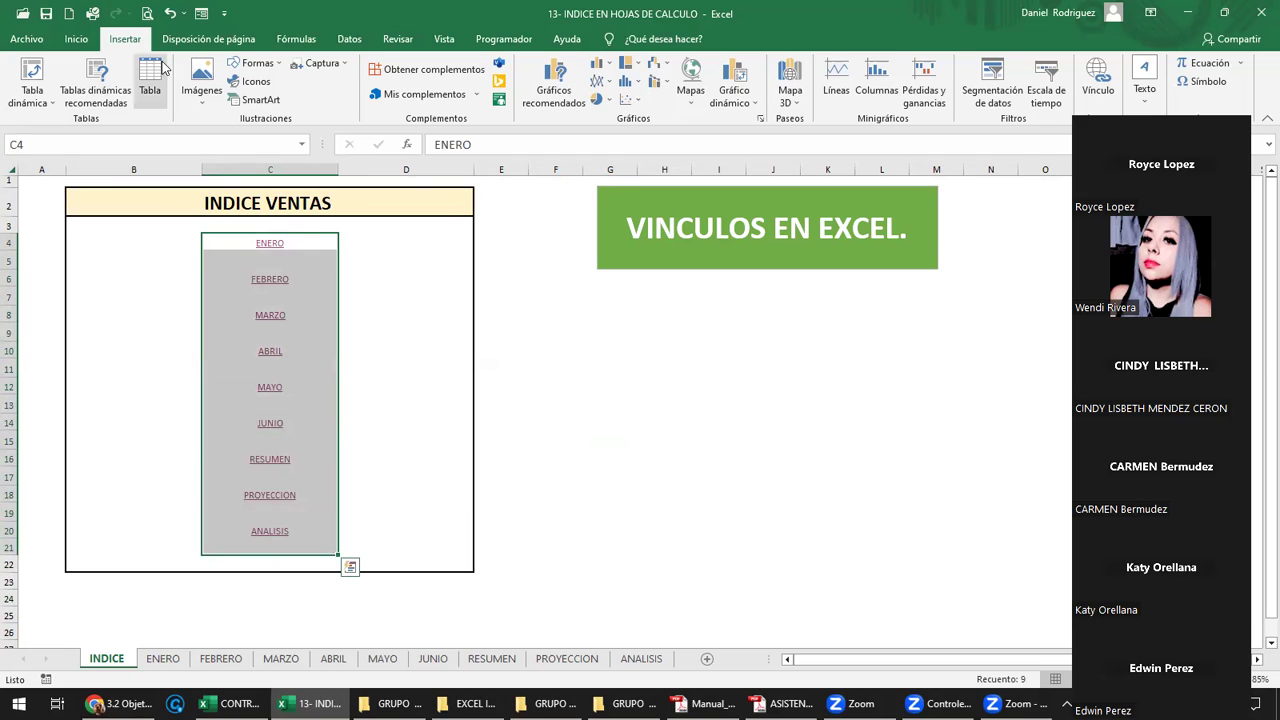
click(76, 39)
click(287, 70)
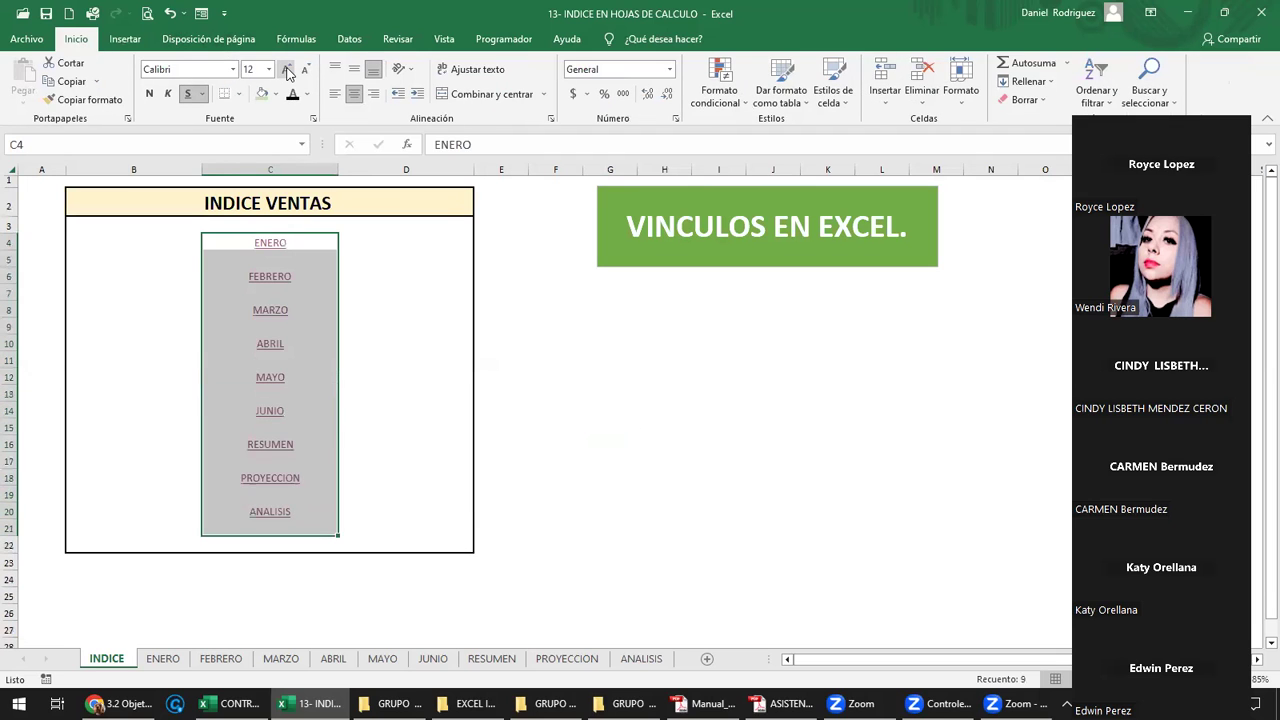
click(287, 70)
click(287, 70)
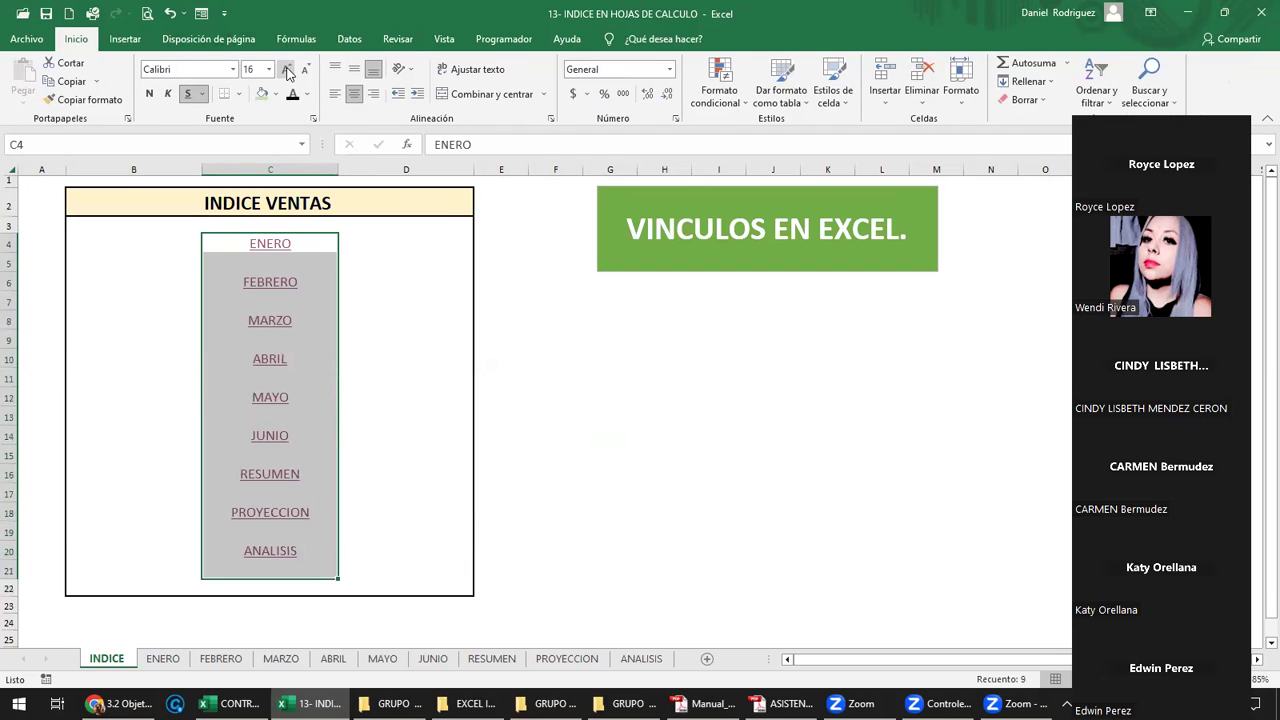
click(149, 94)
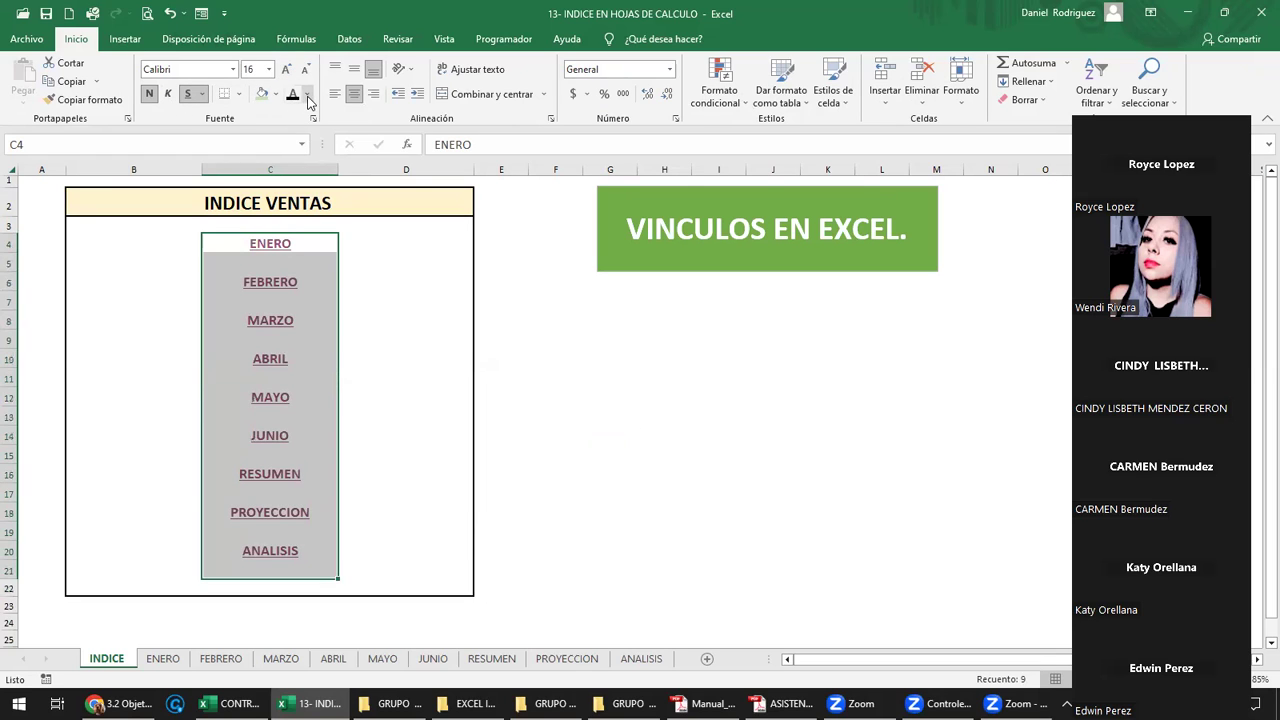
click(308, 96)
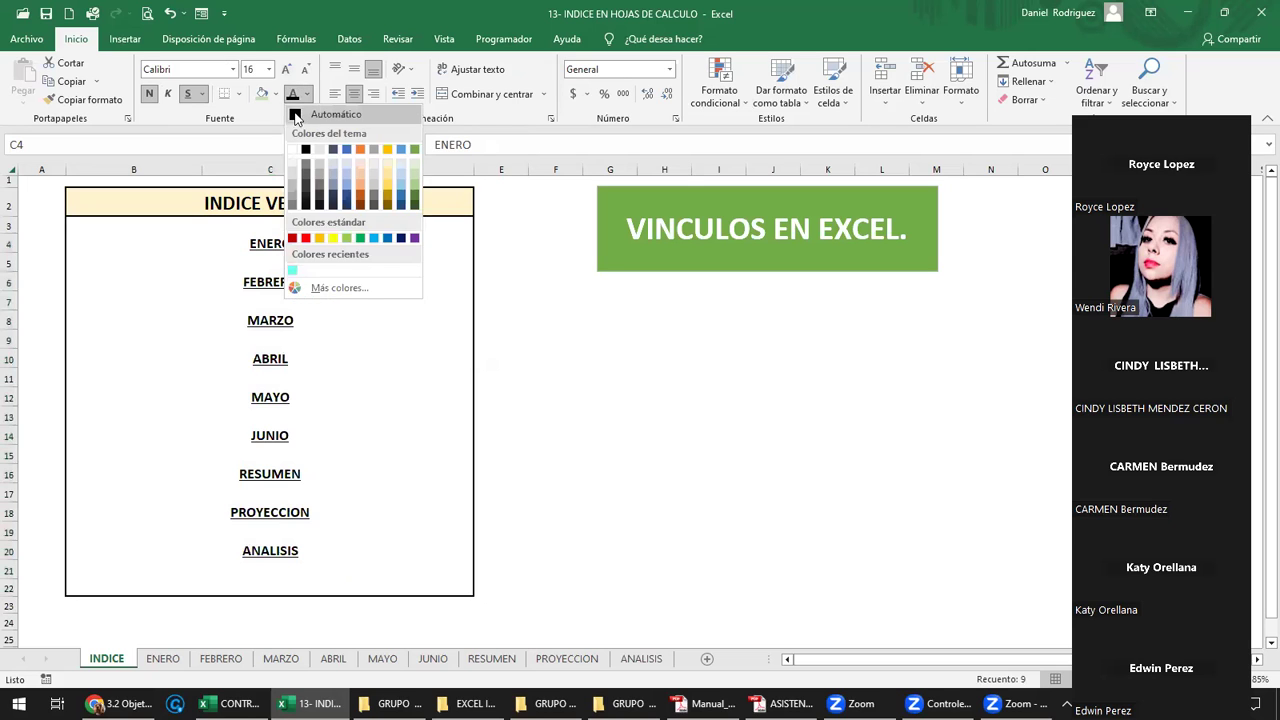
click(295, 118)
click(382, 265)
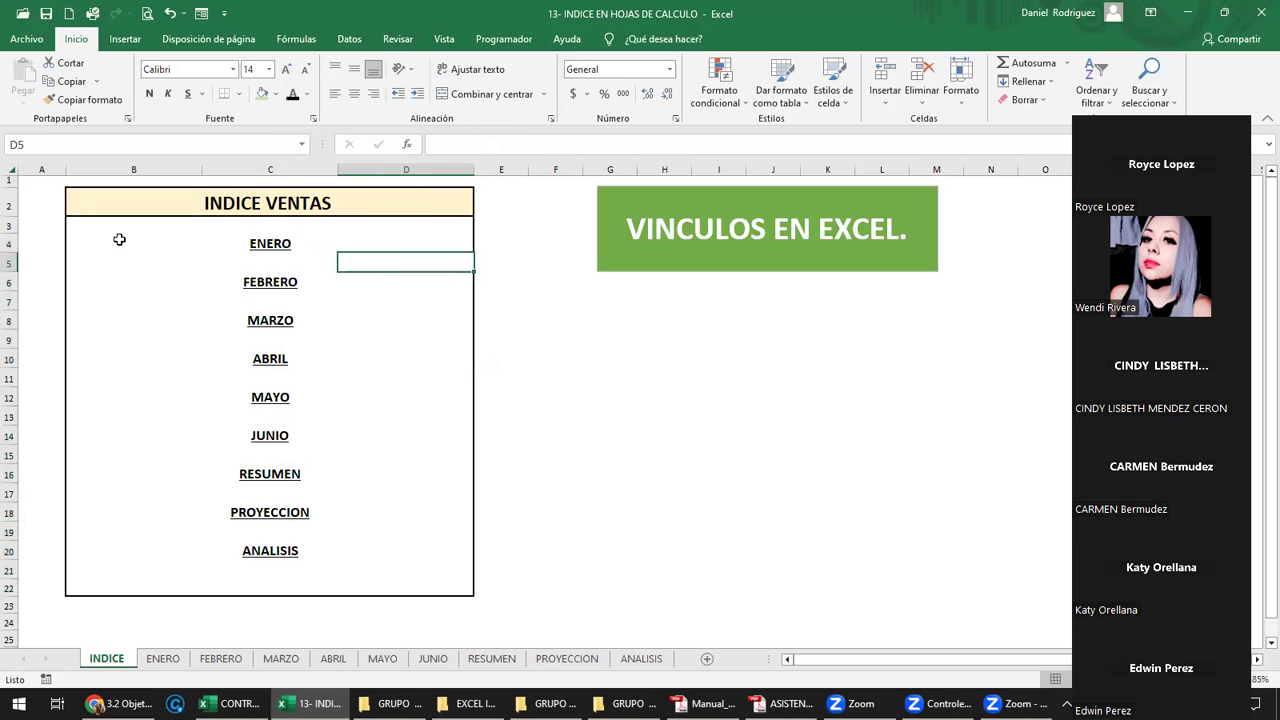
Select the index box body B3:D22 and fill it with blue.
mouse_move(91, 226)
mouse_down()
mouse_move(425, 516)
mouse_move(420, 582)
mouse_up()
click(173, 266)
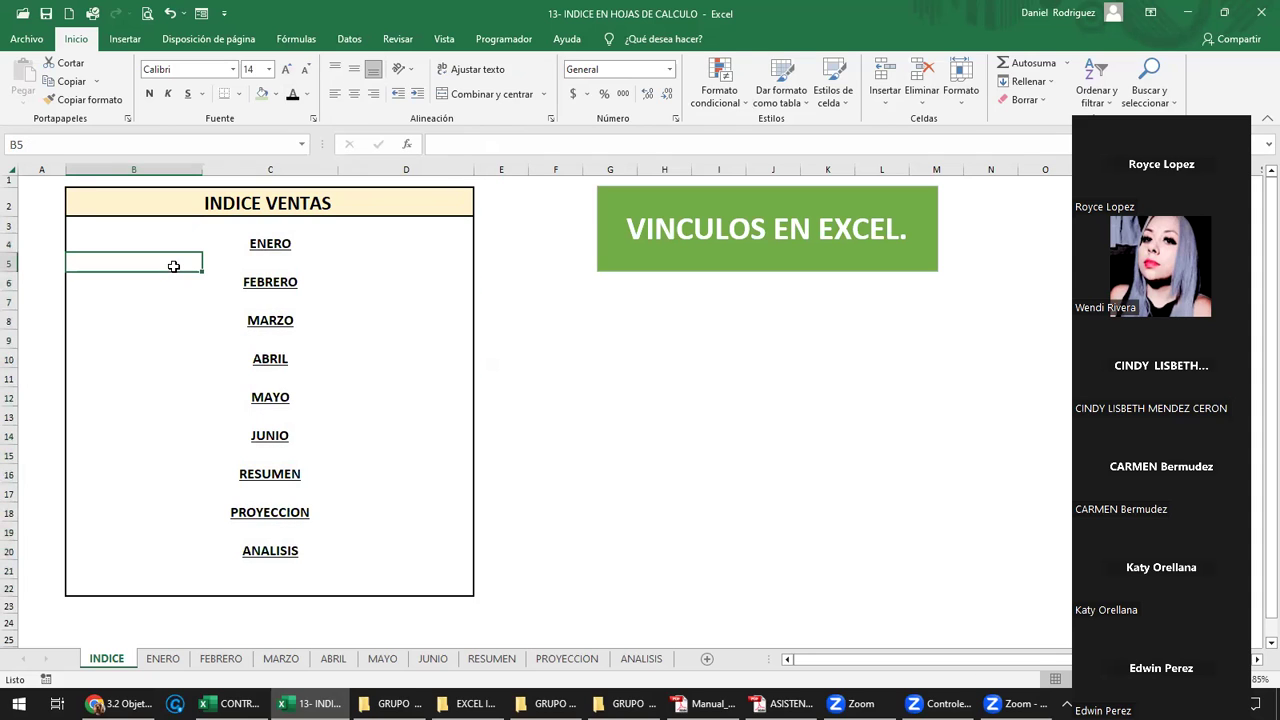
click(140, 166)
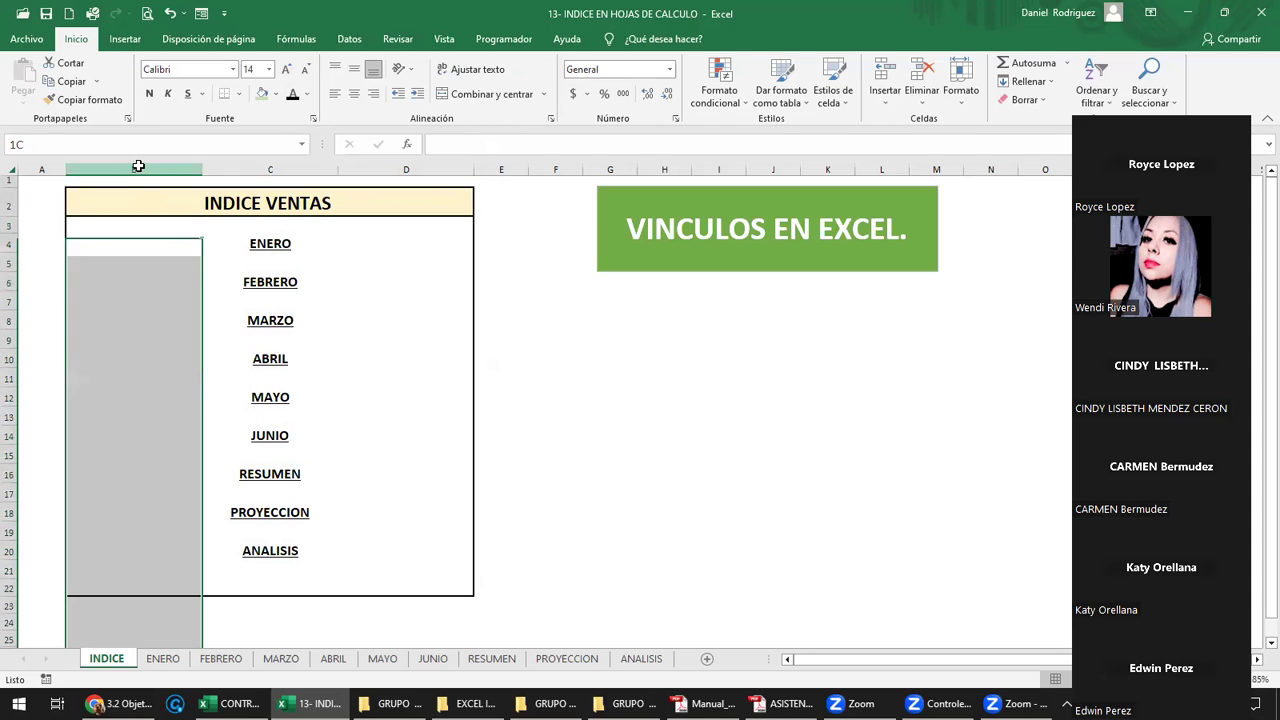
ctrl+click(251, 163)
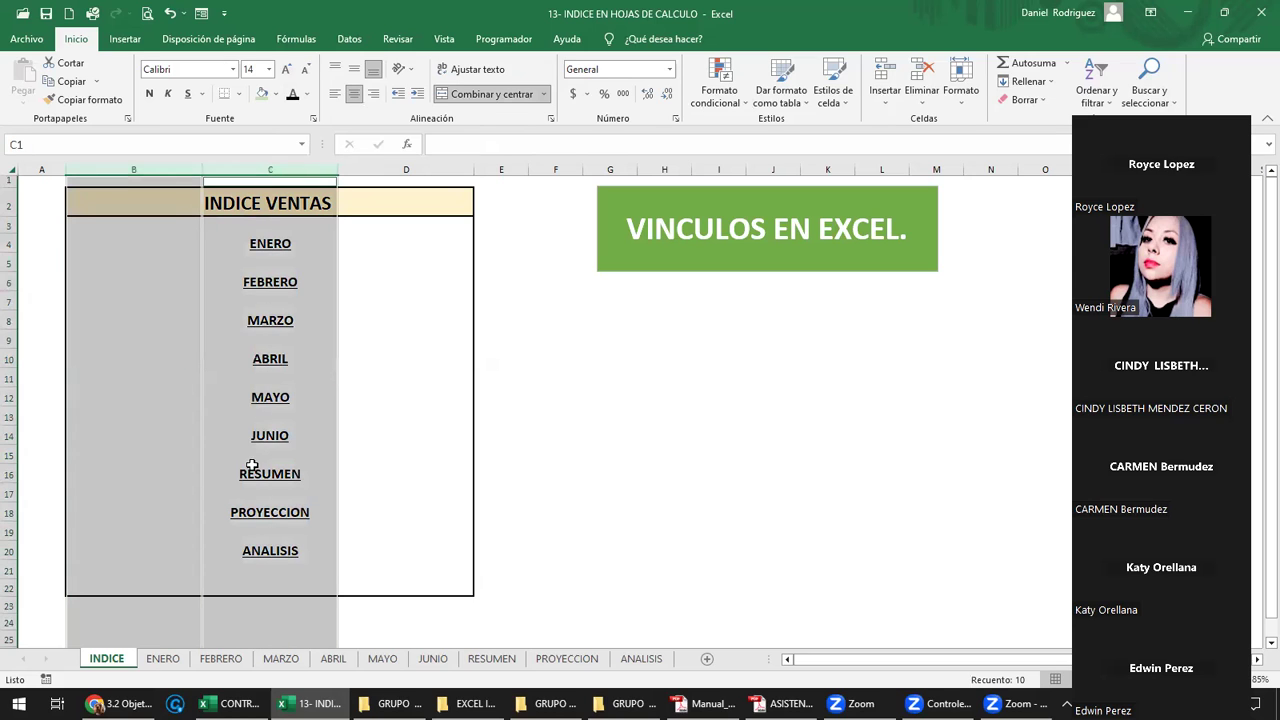
ctrl+click(399, 168)
click(399, 168)
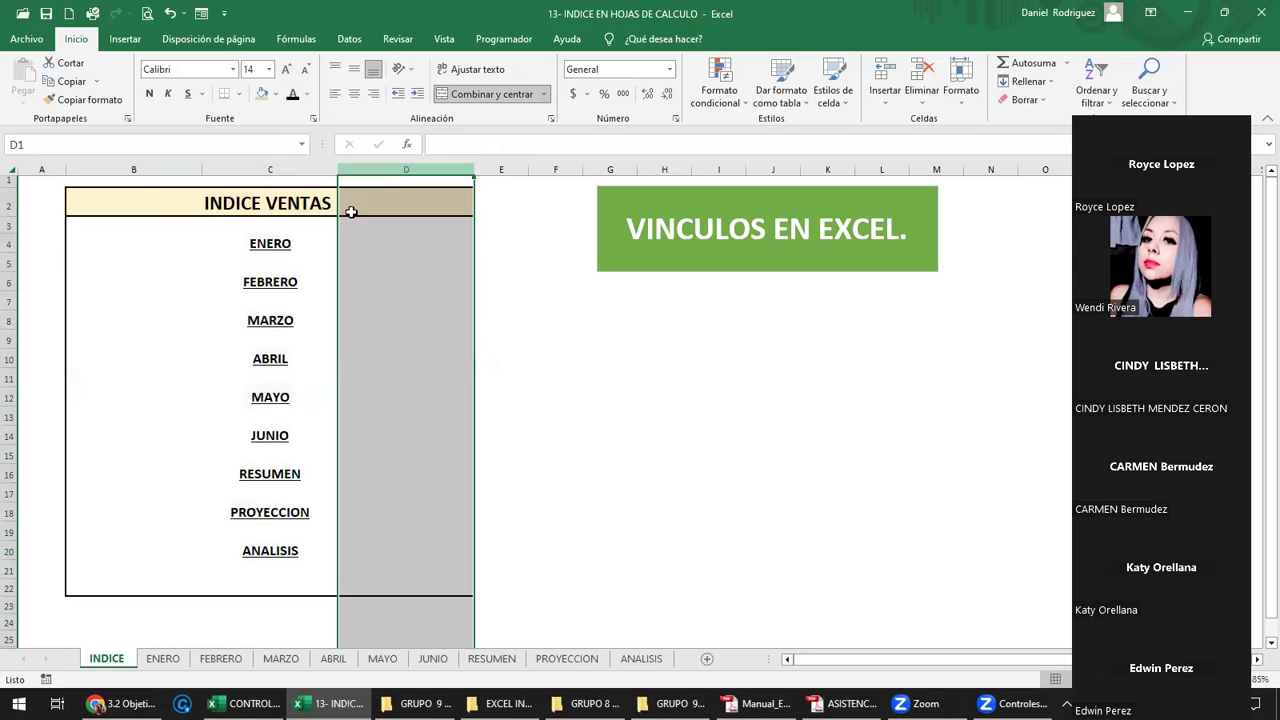
mouse_move(115, 226)
mouse_down()
mouse_move(327, 261)
mouse_move(414, 588)
mouse_up()
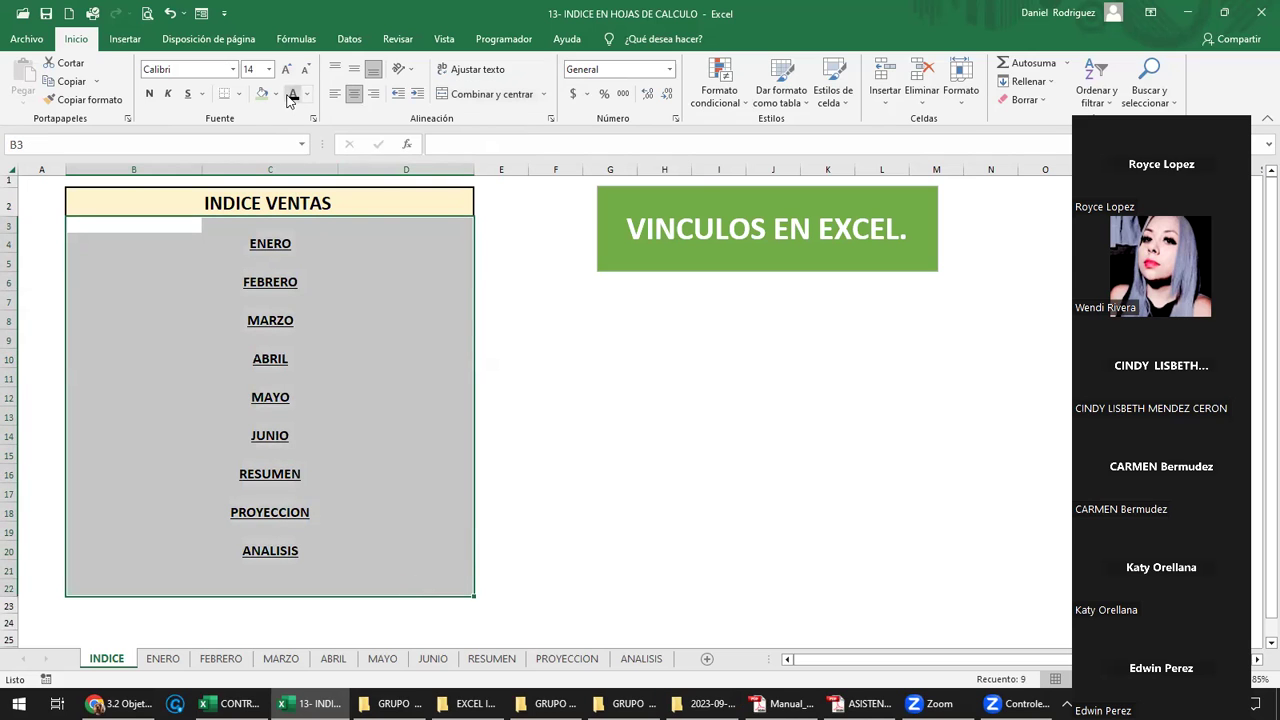
click(276, 94)
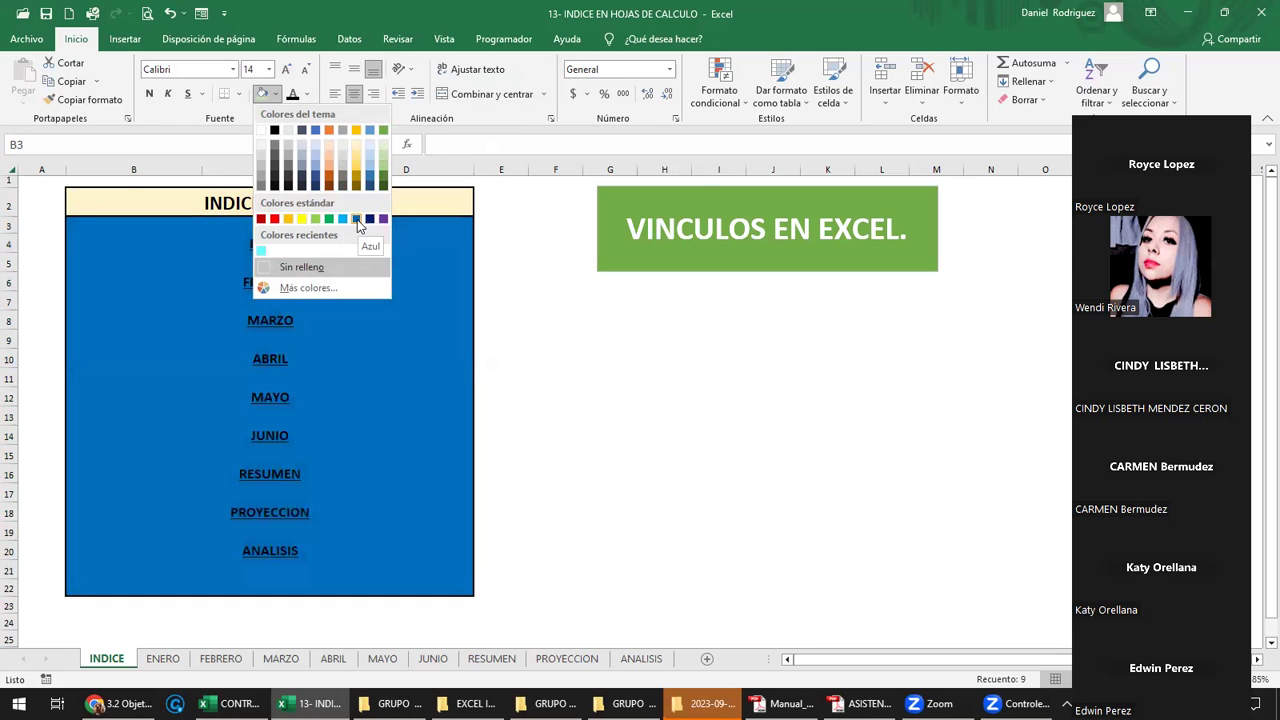
click(357, 219)
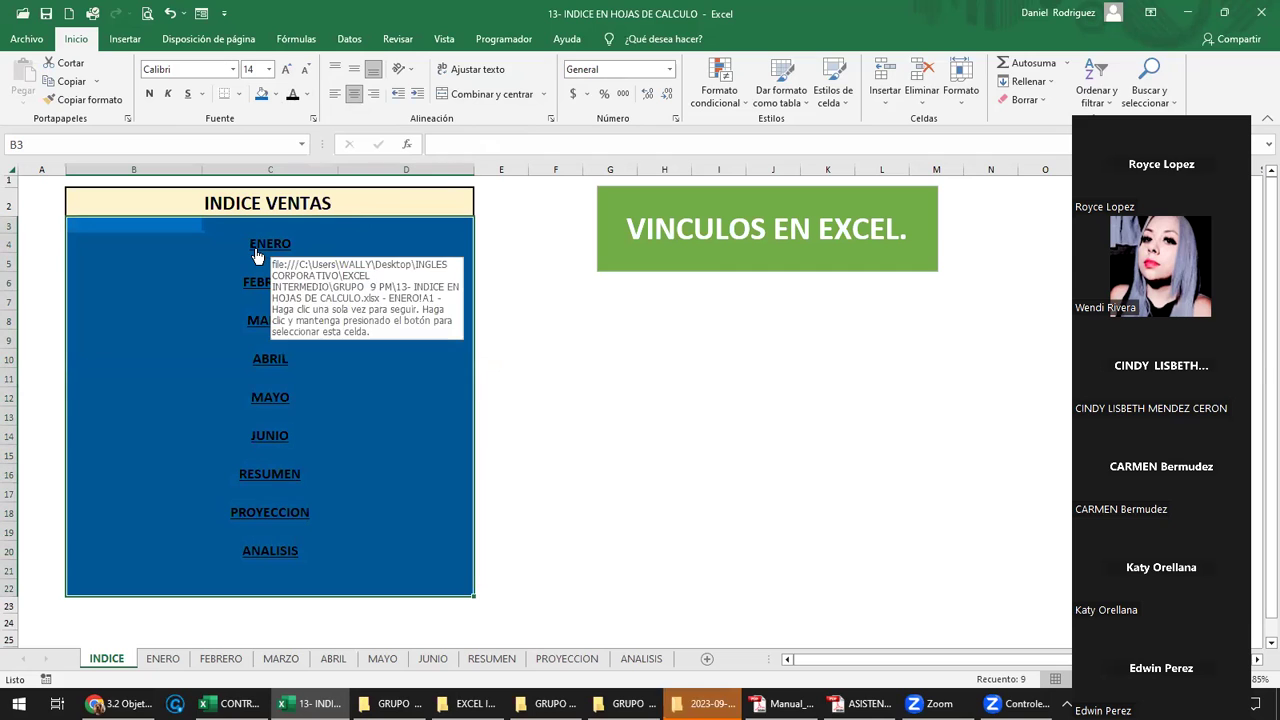
Make the link labels white and close the stray File Explorer window.
click(307, 94)
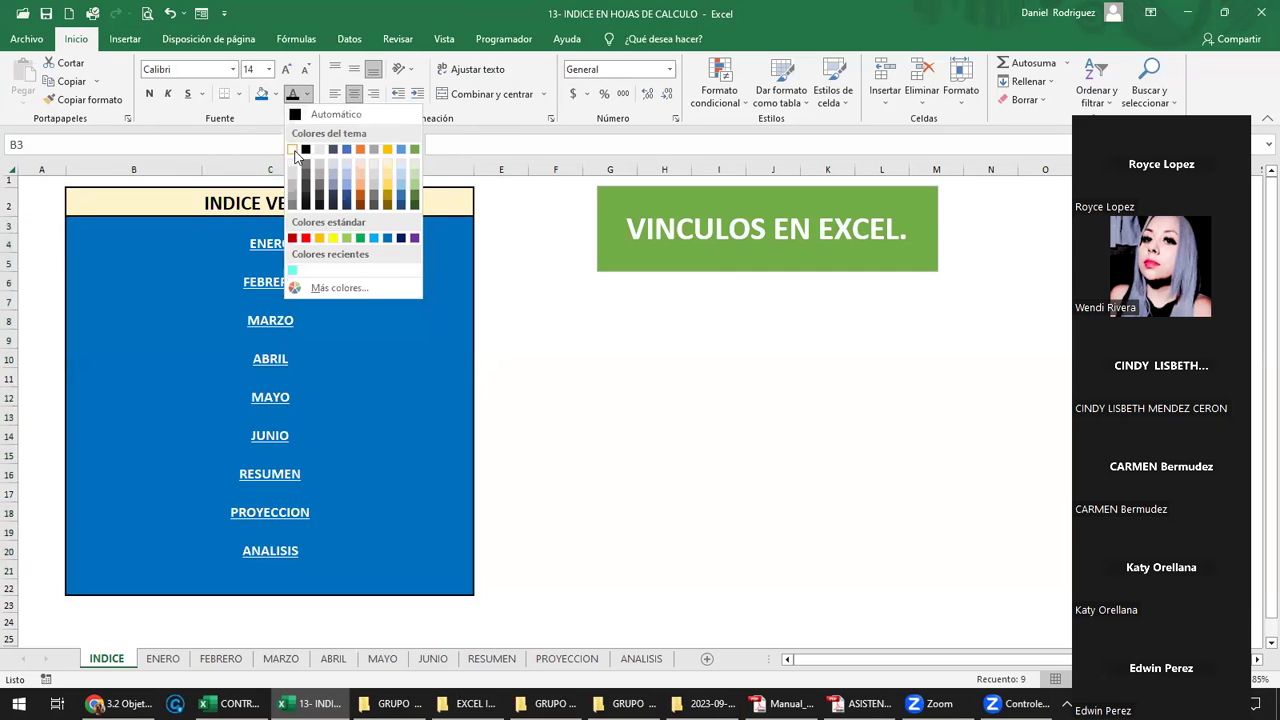
click(291, 152)
click(566, 398)
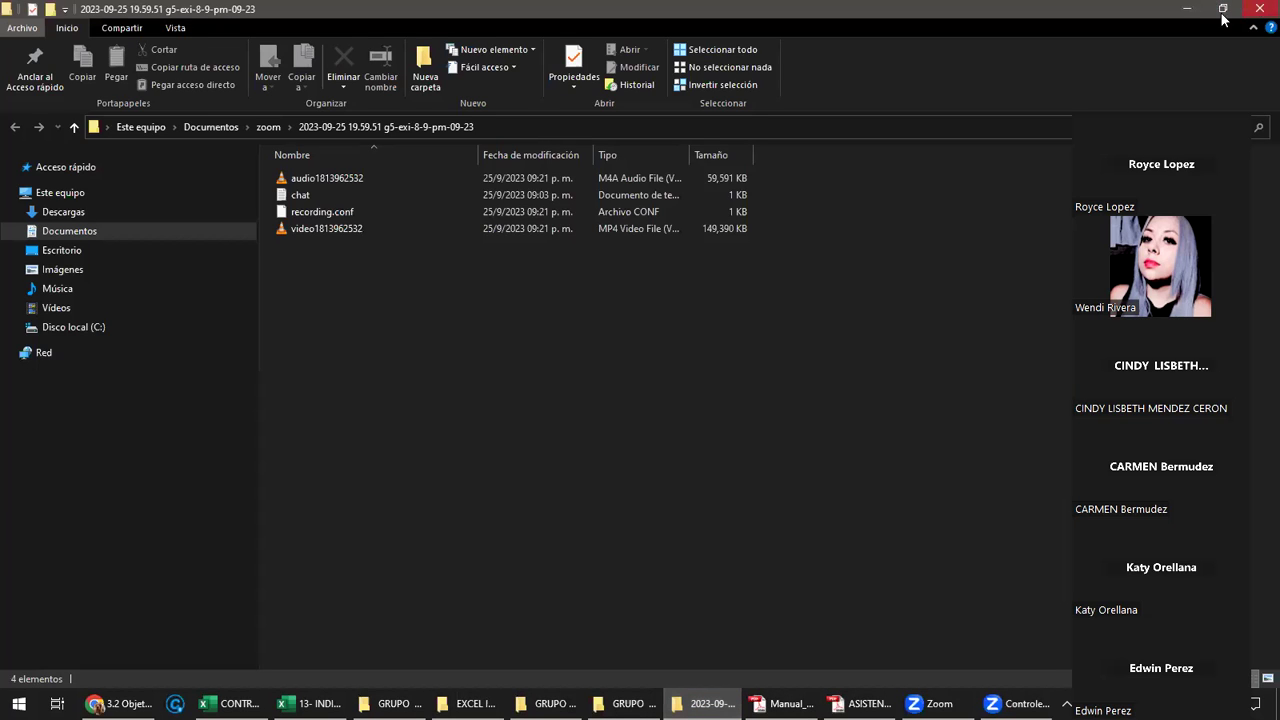
click(1259, 9)
click(587, 487)
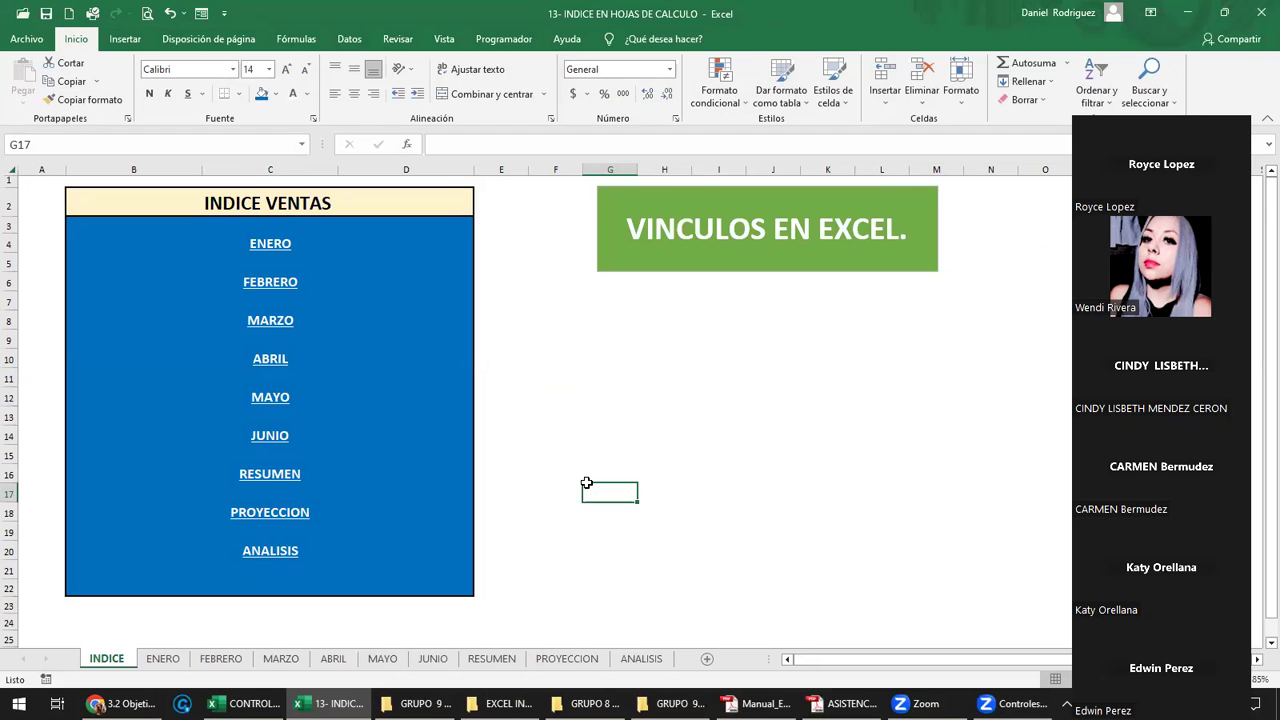
Change the fill of the index box body B3:D22 to black.
ctrl+scroll(587, 487, up, 1)
ctrl+scroll(587, 483, down, 1)
mouse_move(100, 224)
mouse_down()
mouse_move(310, 463)
mouse_move(386, 586)
mouse_up()
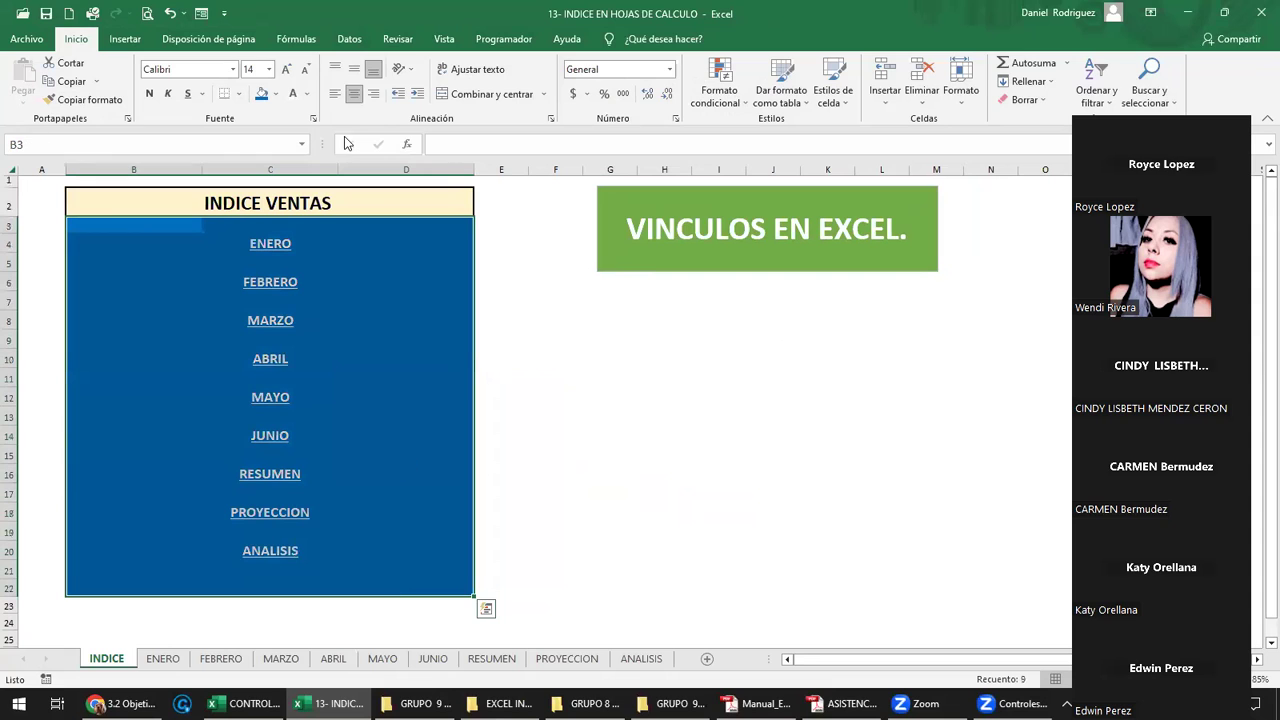
click(275, 94)
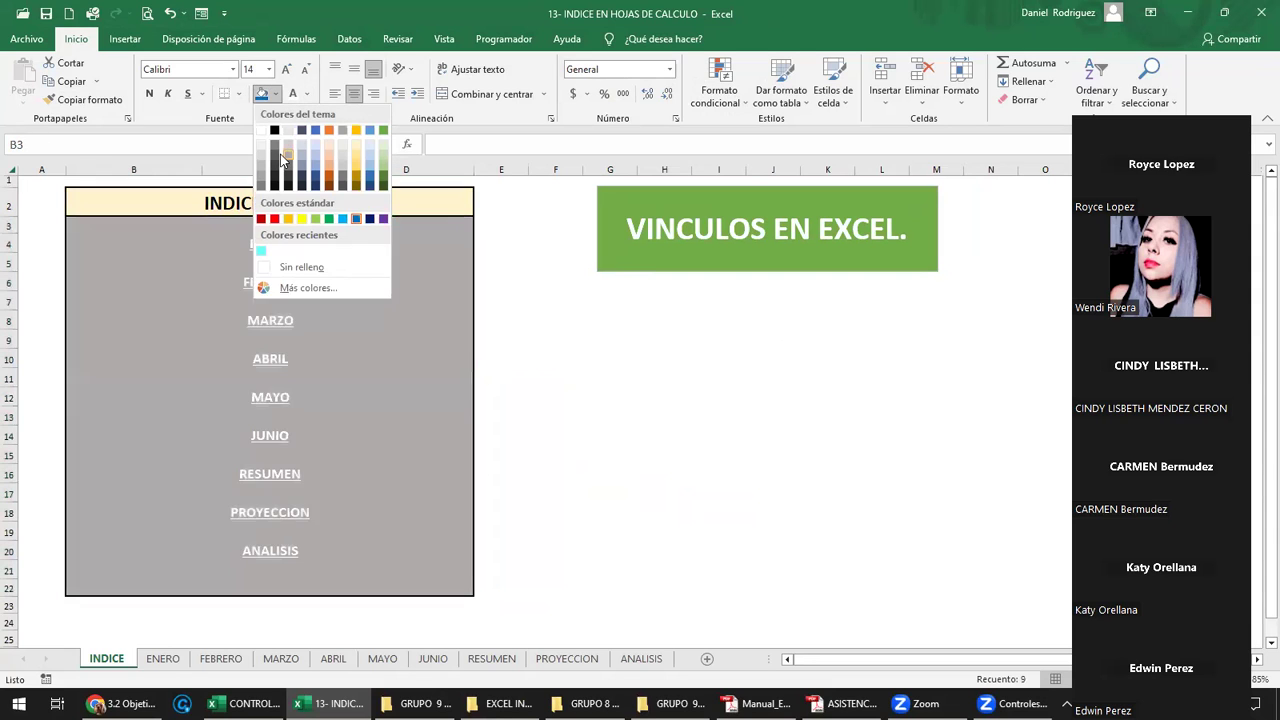
click(275, 131)
click(497, 359)
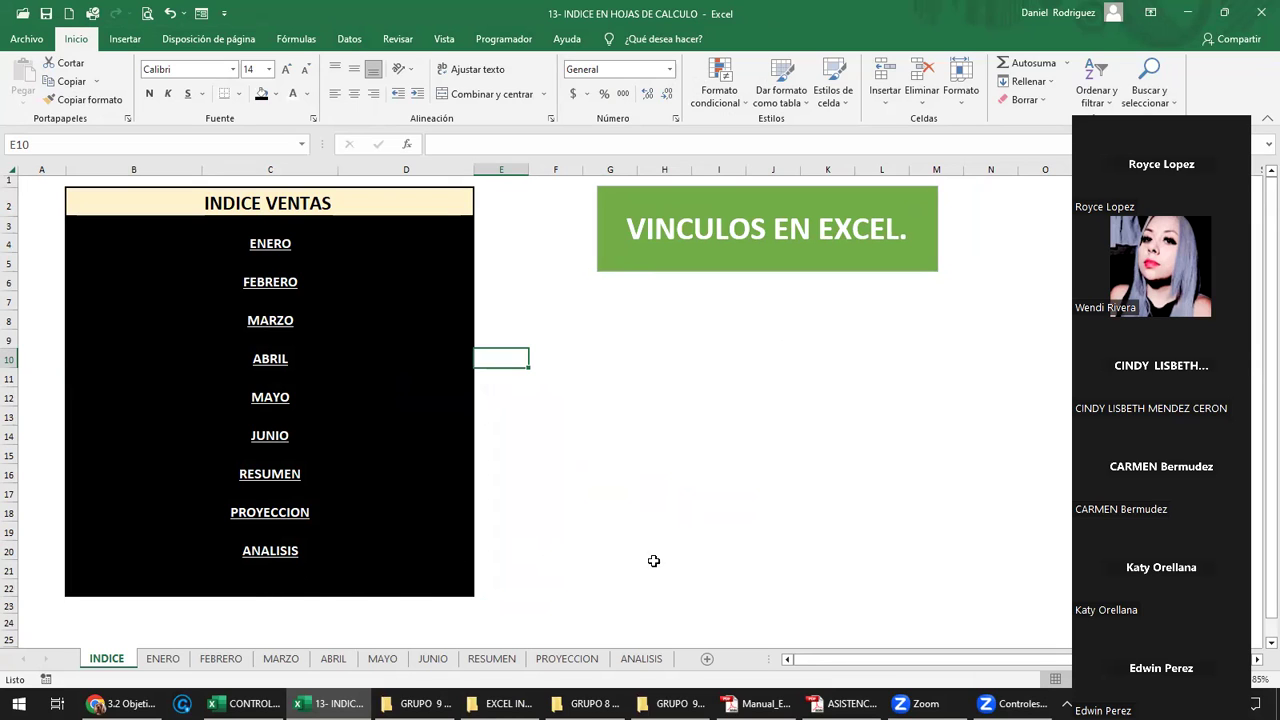
Follow the ENERO hyperlink to jump to the ENERO sheet.
click(297, 589)
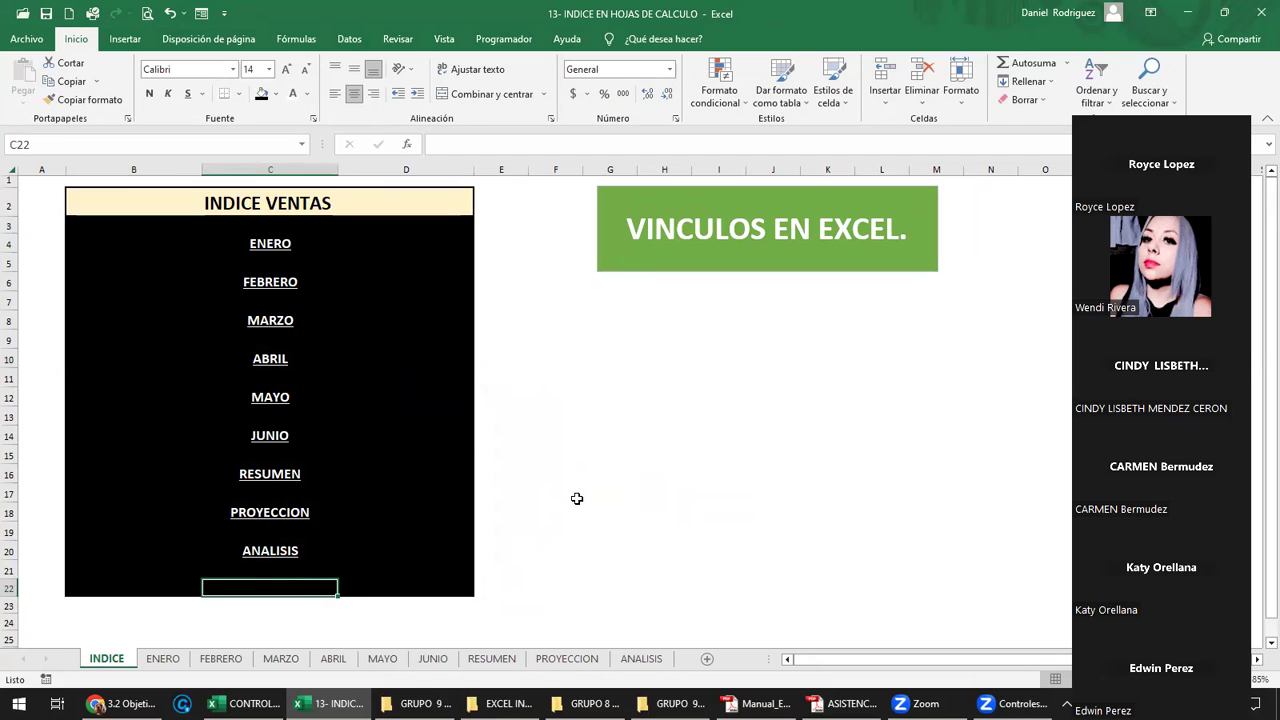
click(640, 396)
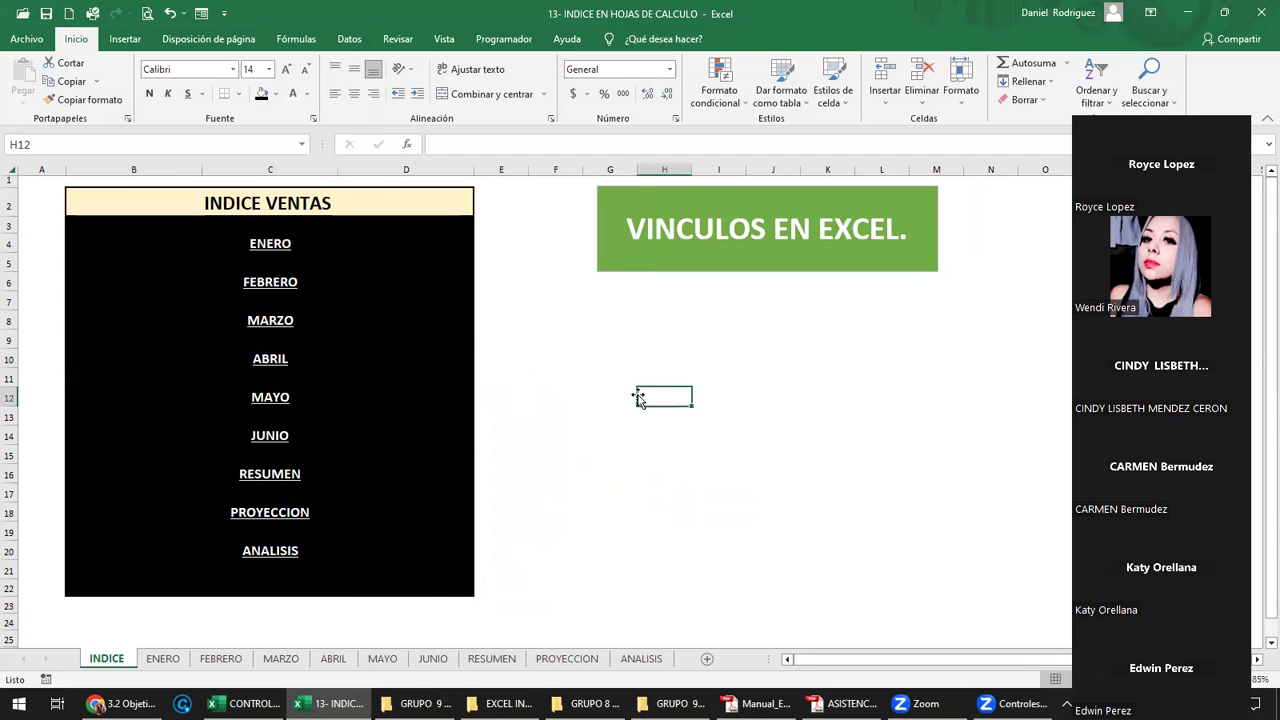
click(281, 247)
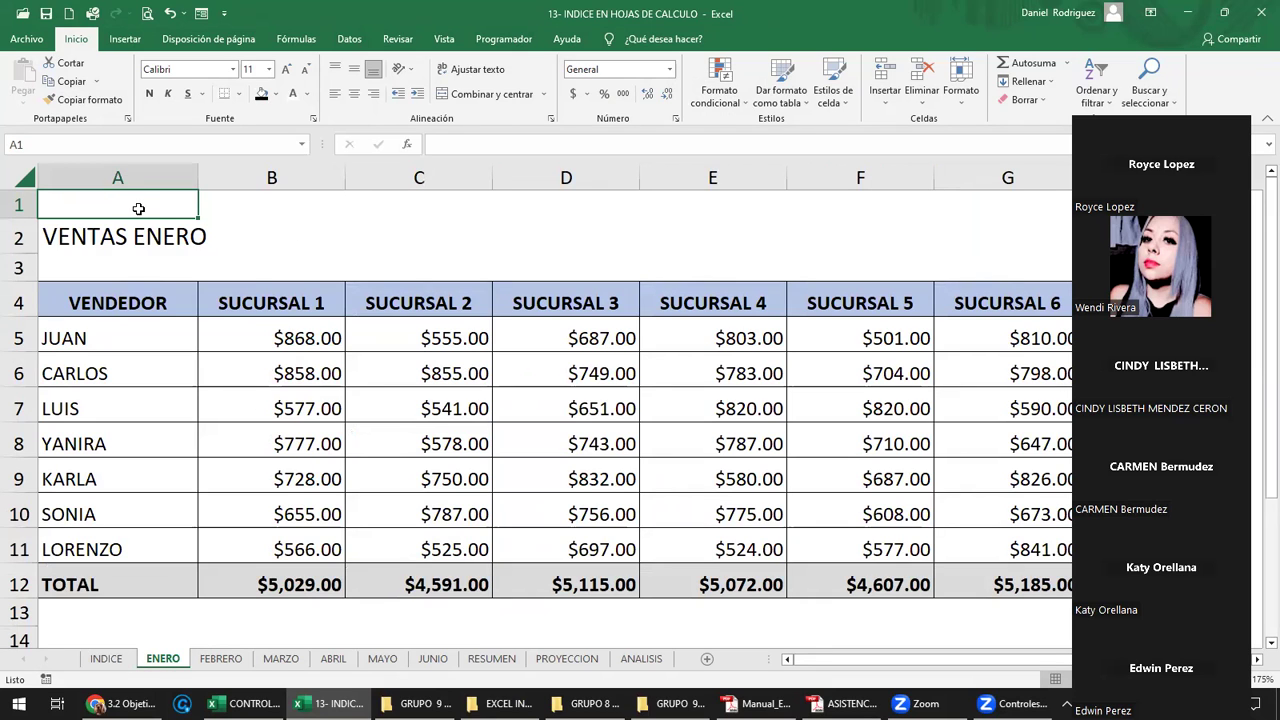
click(110, 660)
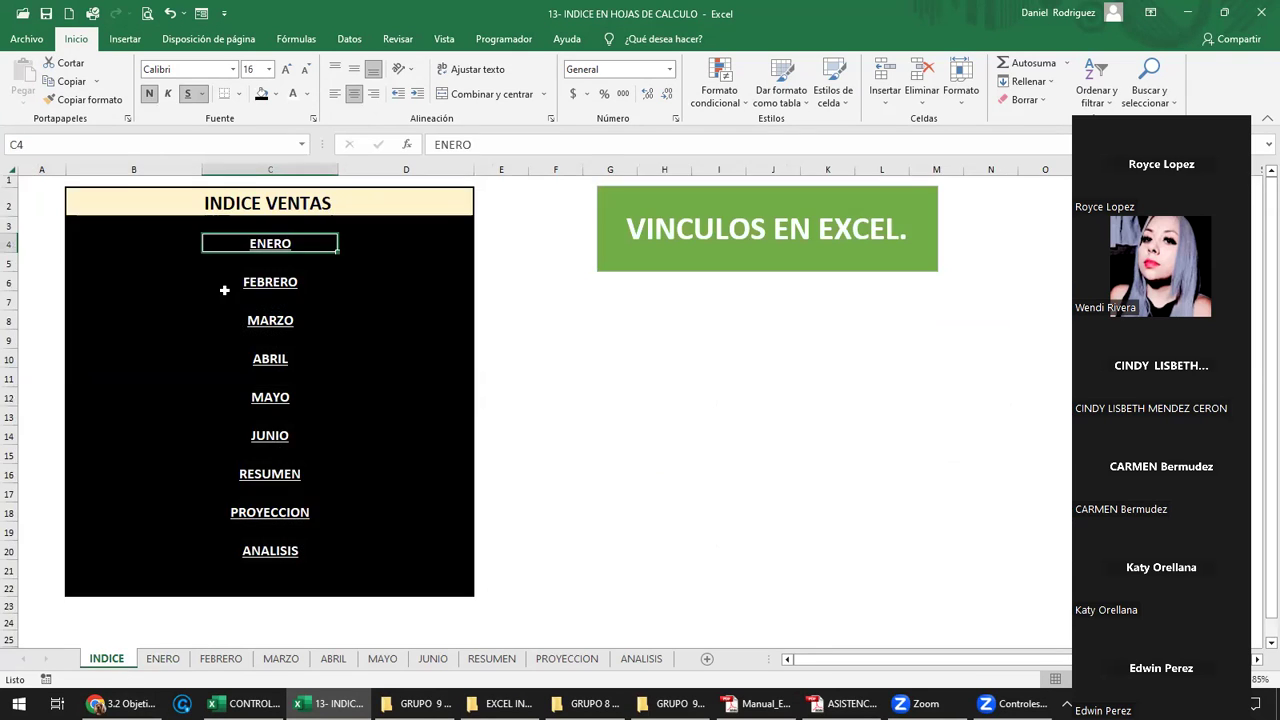
click(288, 285)
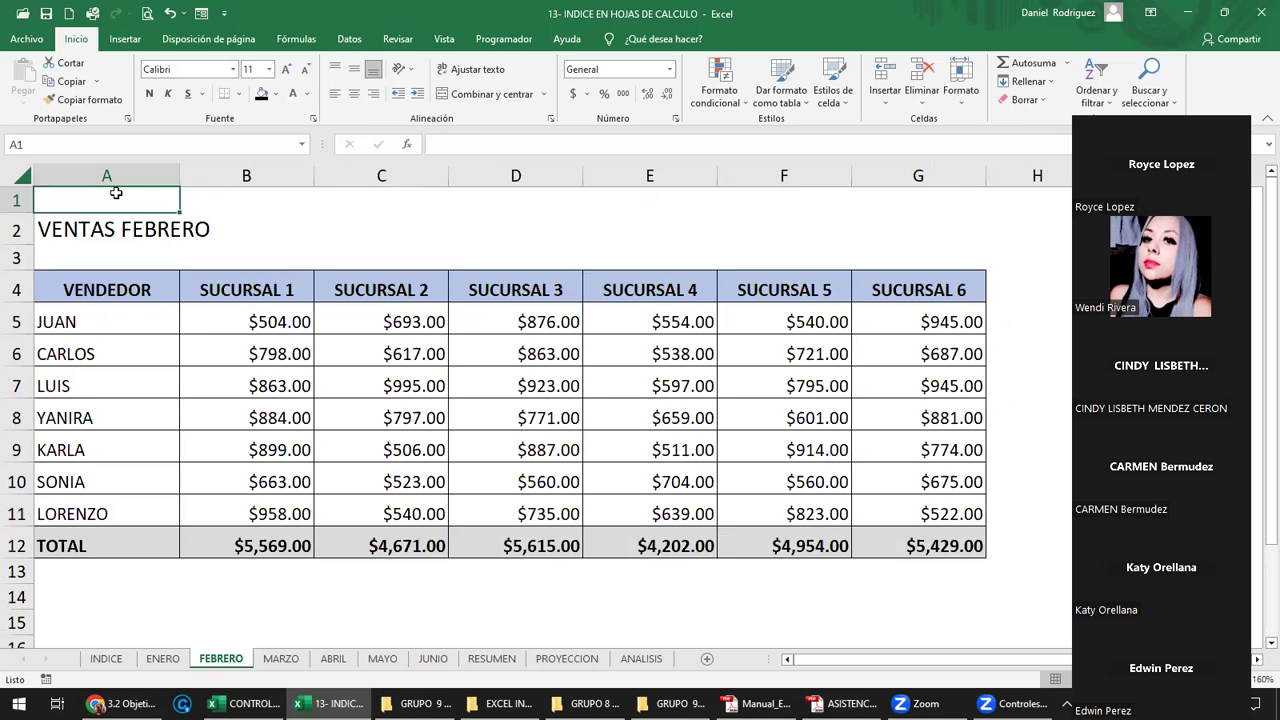
click(118, 659)
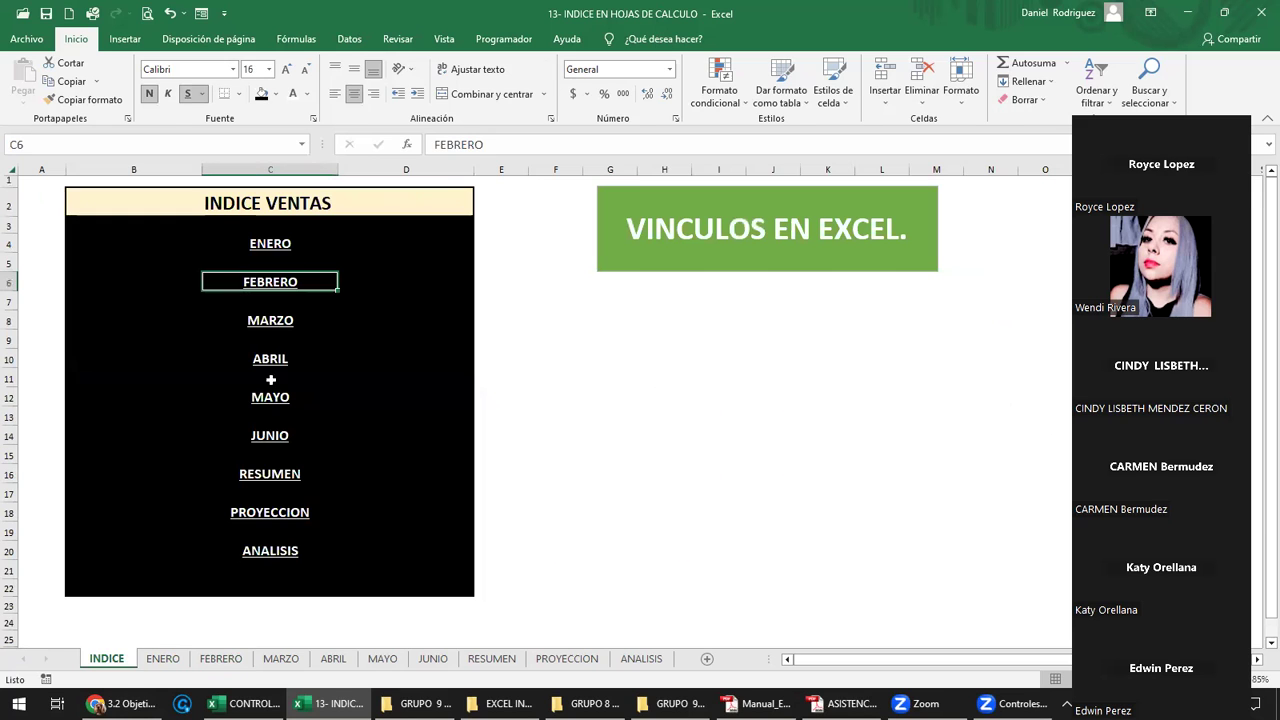
click(268, 322)
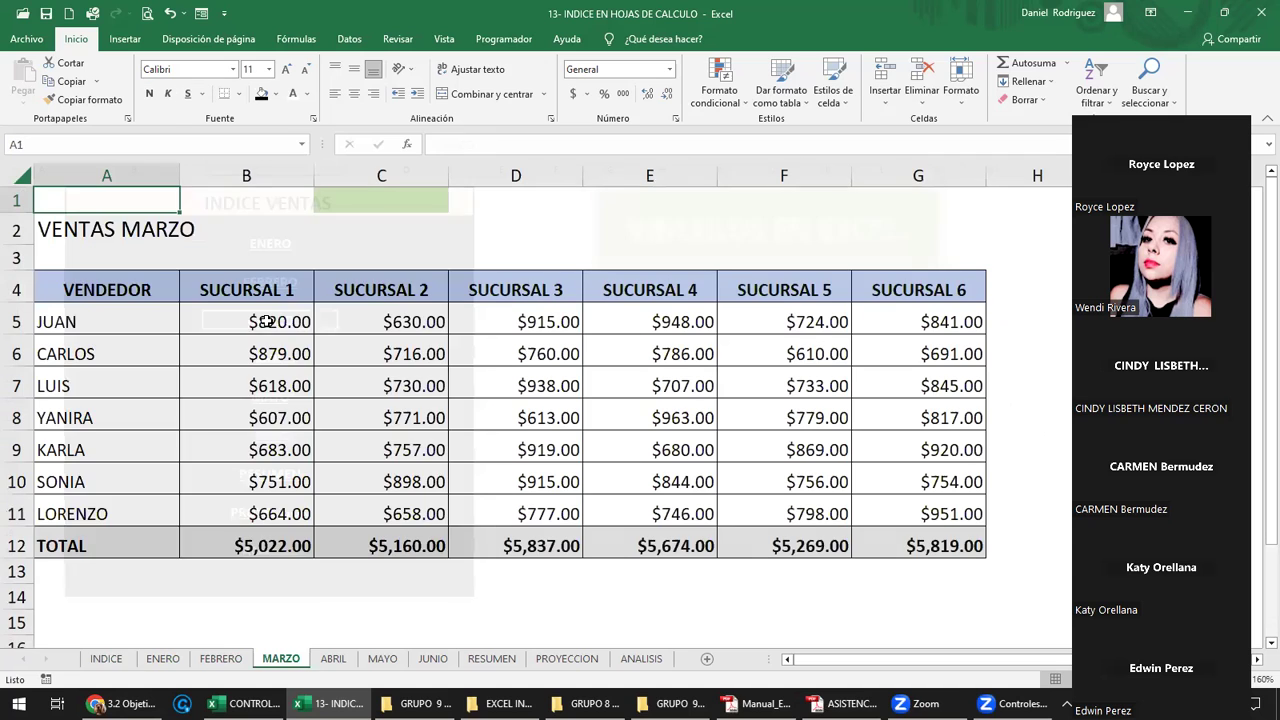
click(106, 659)
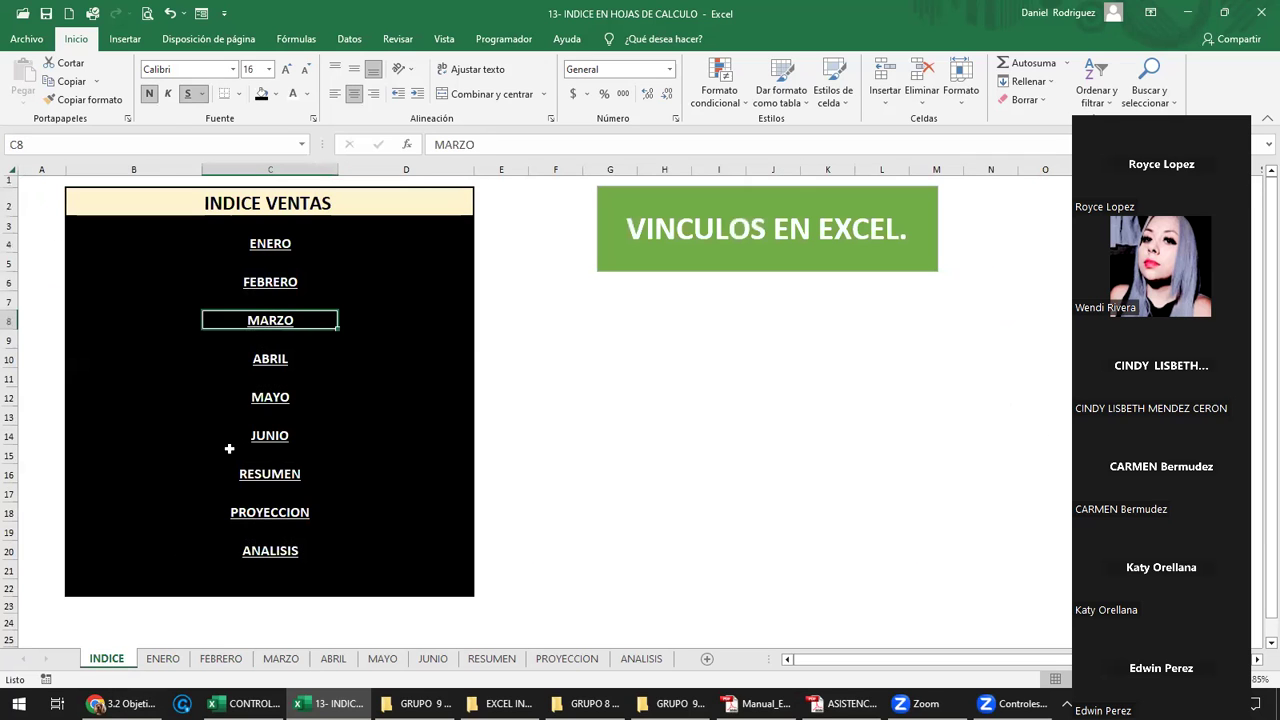
click(270, 362)
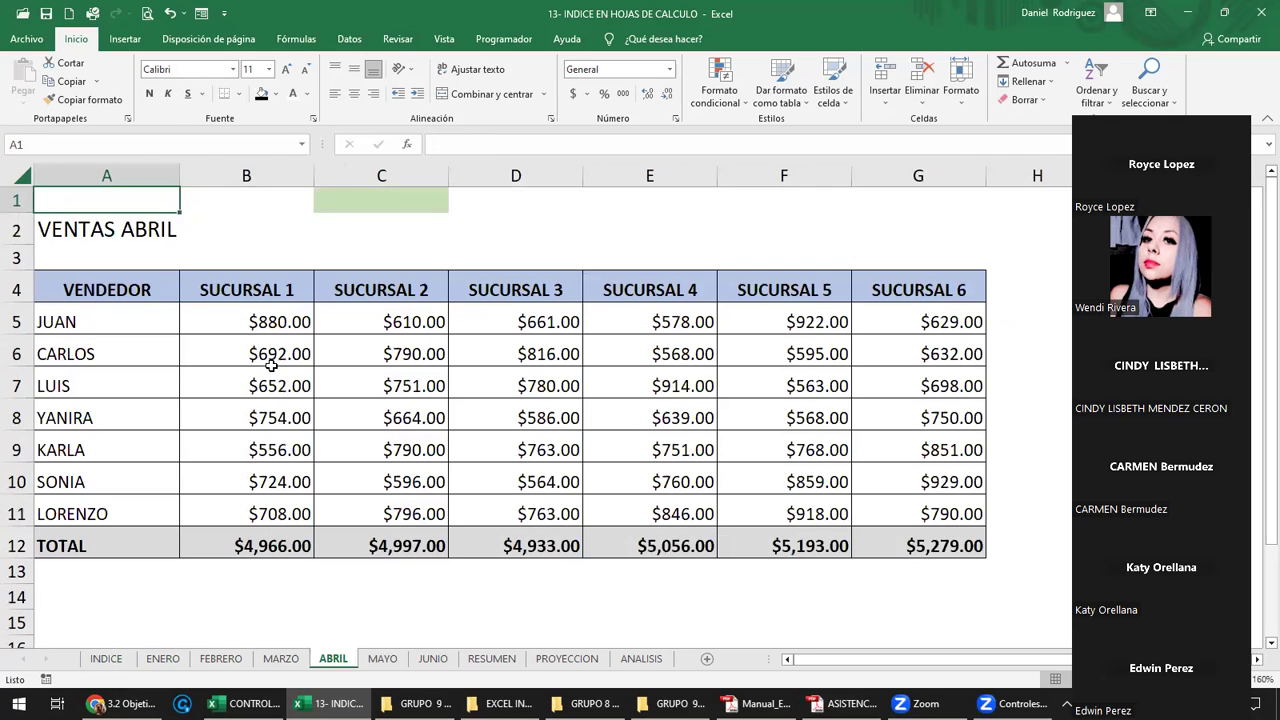
click(110, 659)
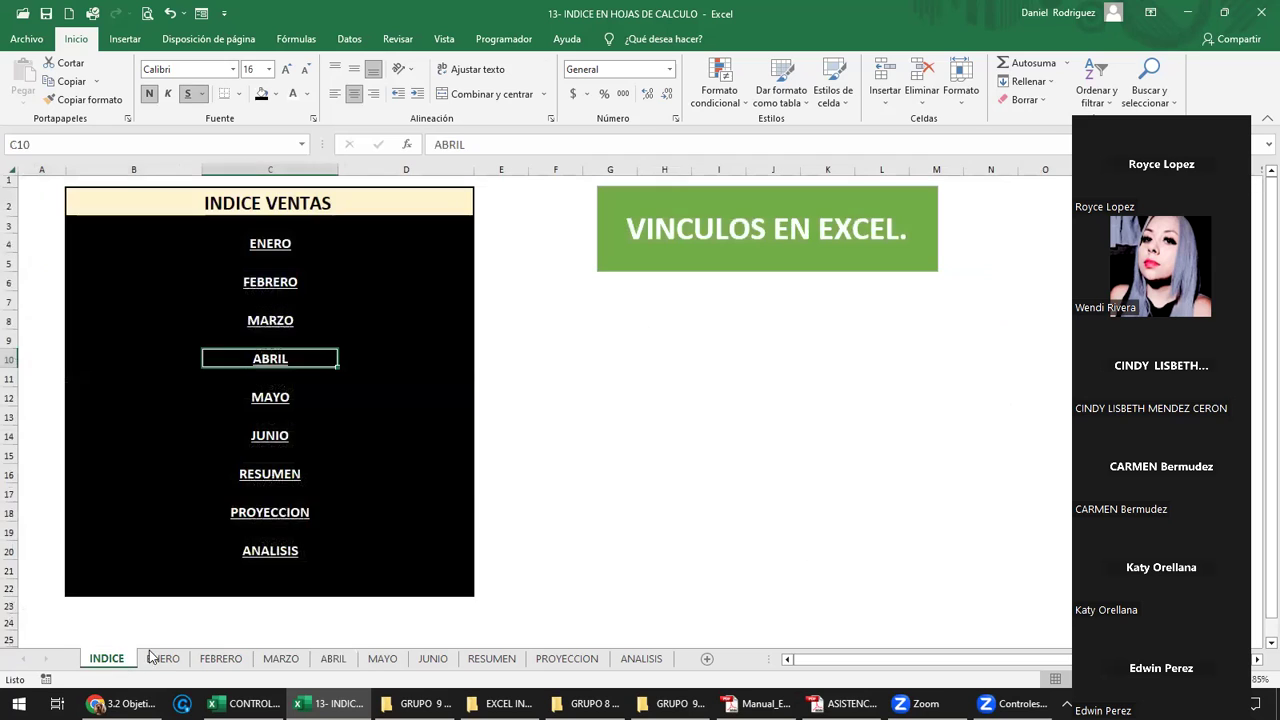
click(278, 408)
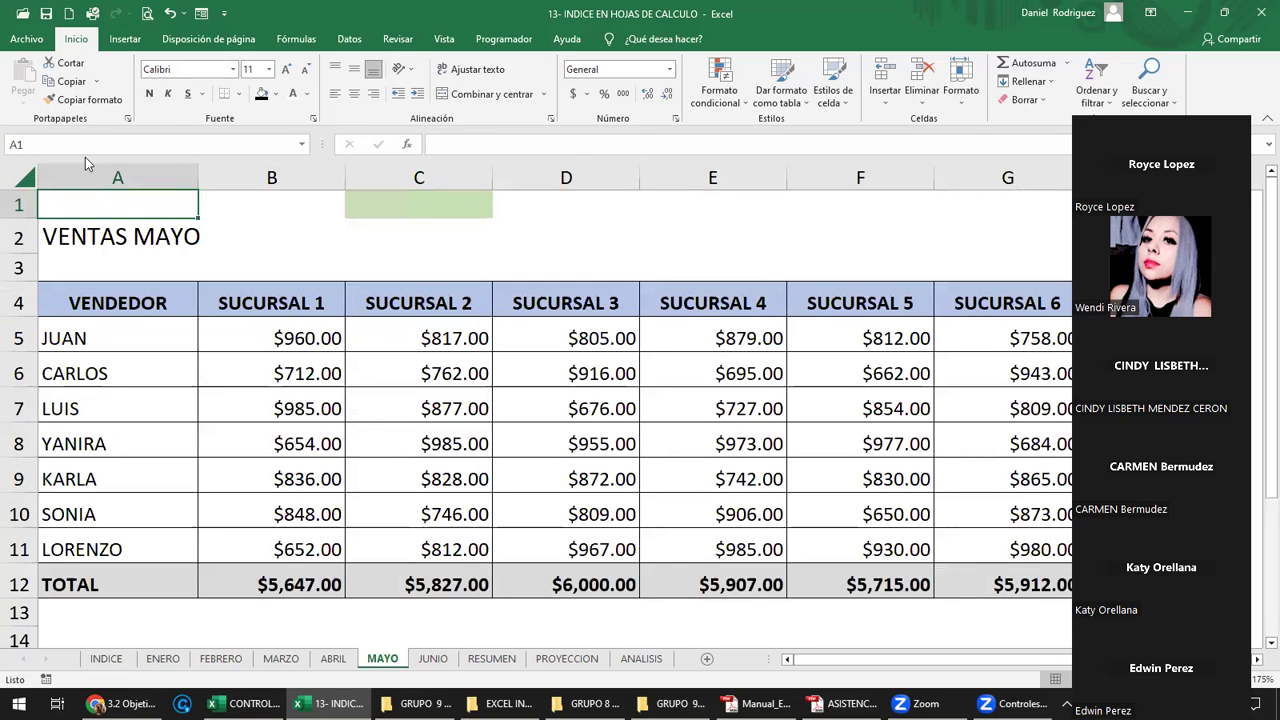
click(106, 659)
click(266, 433)
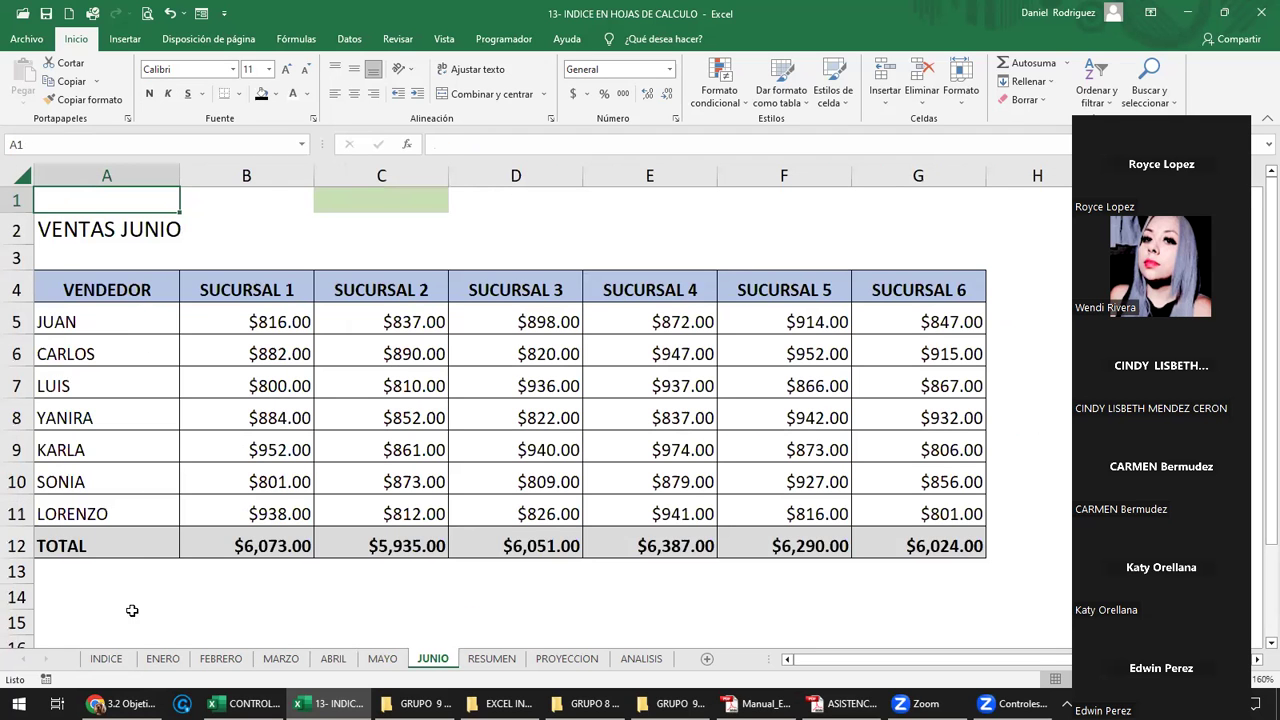
click(110, 664)
click(258, 470)
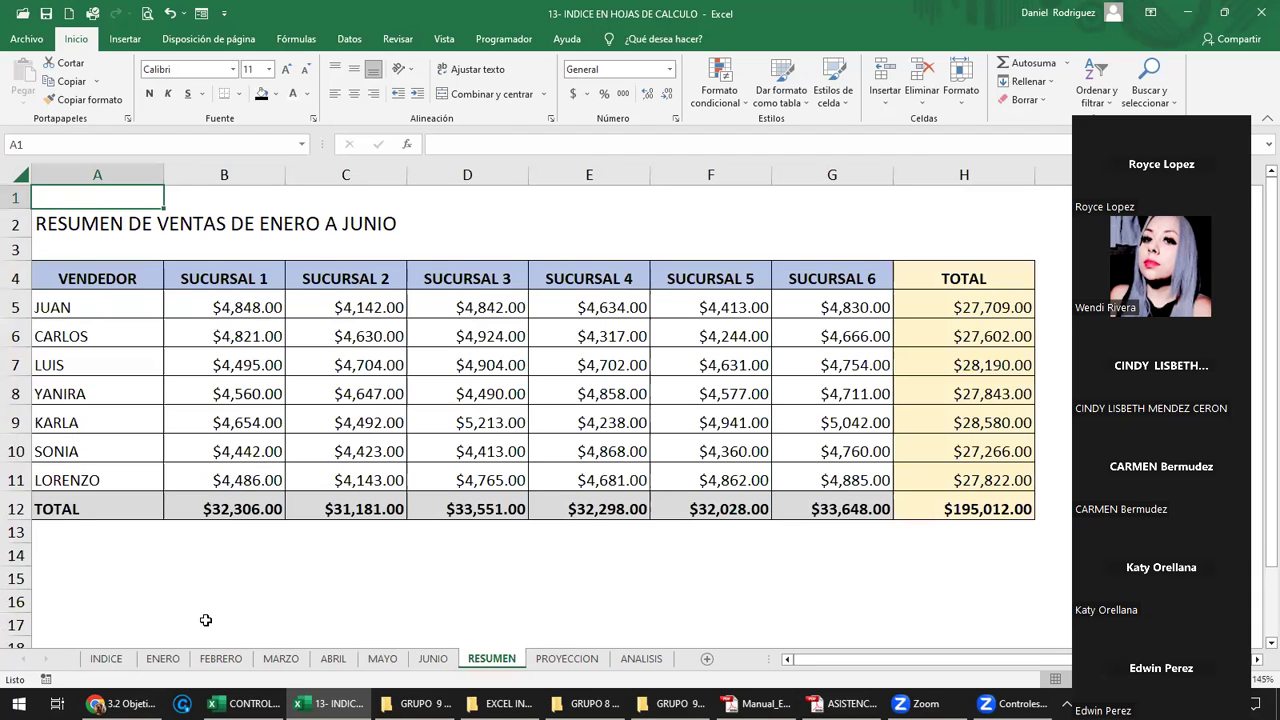
click(107, 660)
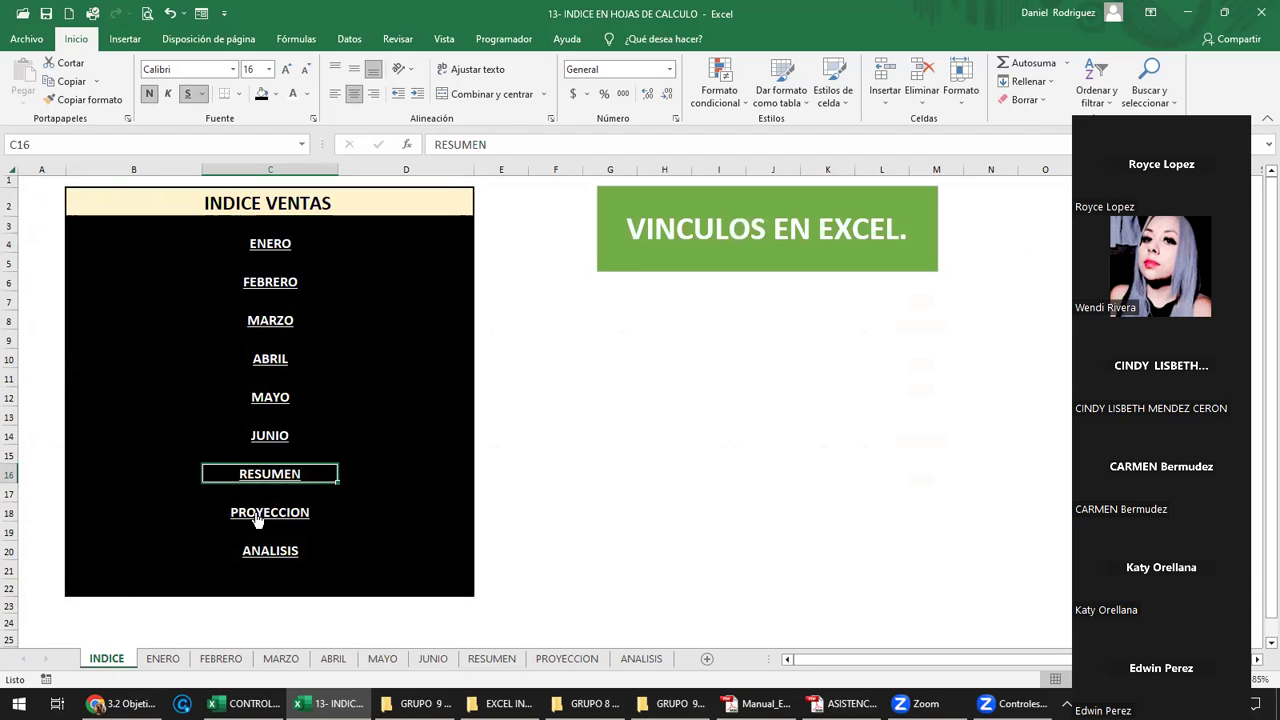
click(256, 512)
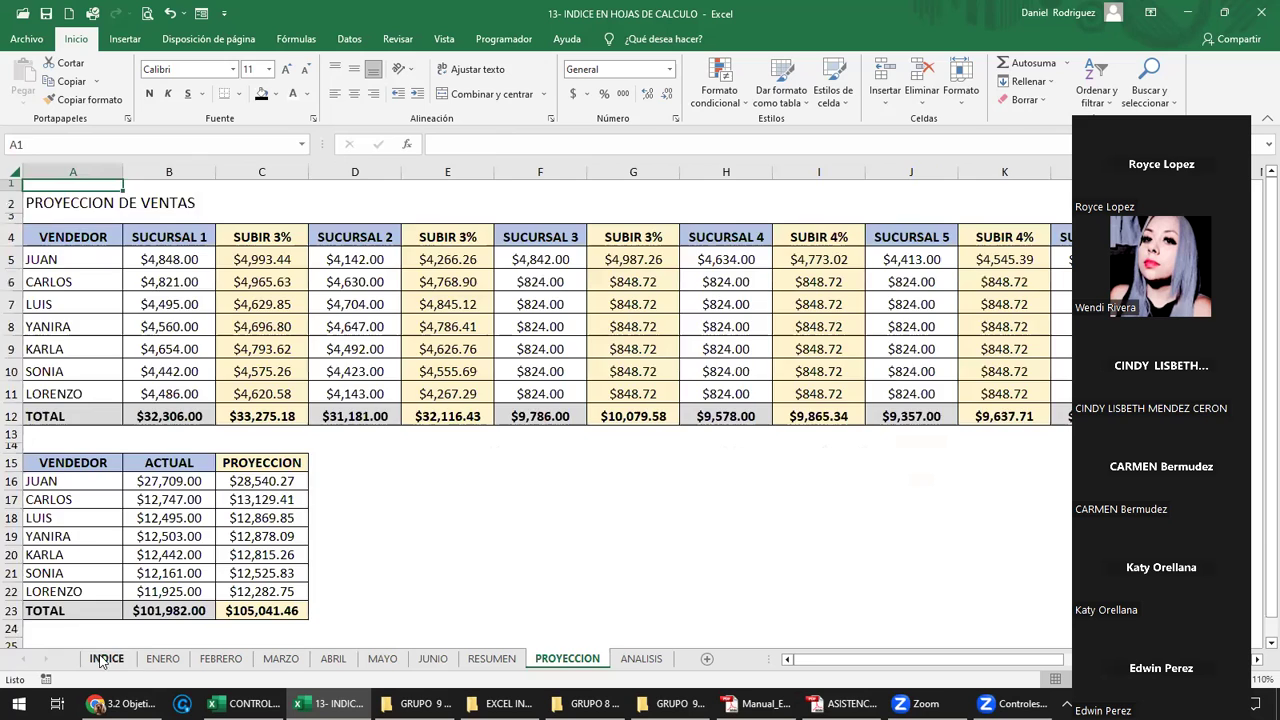
click(107, 660)
click(262, 553)
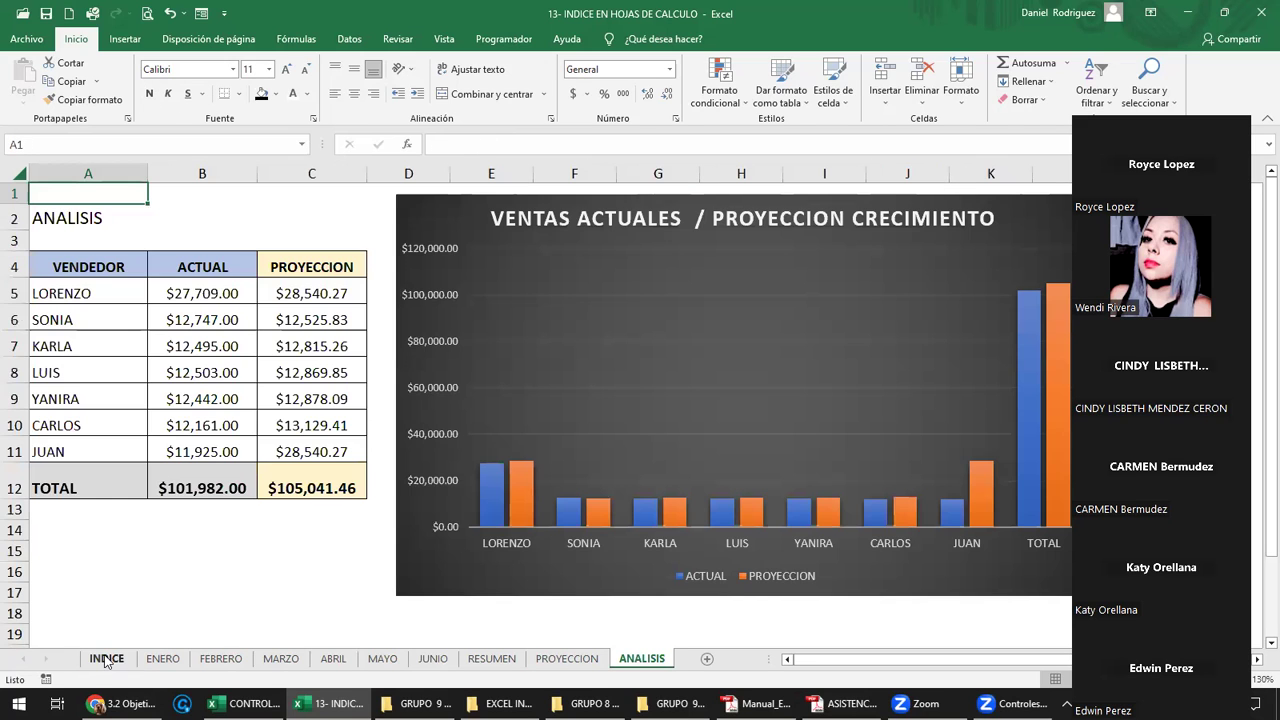
click(106, 659)
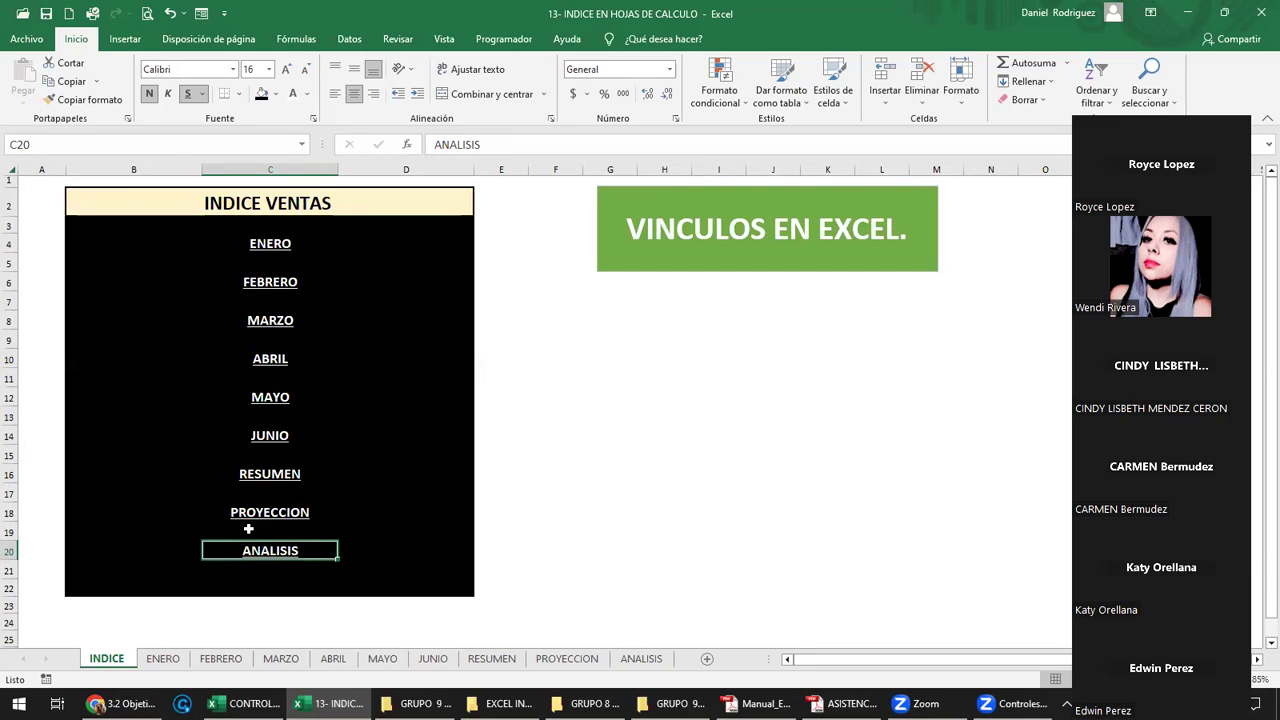
click(285, 243)
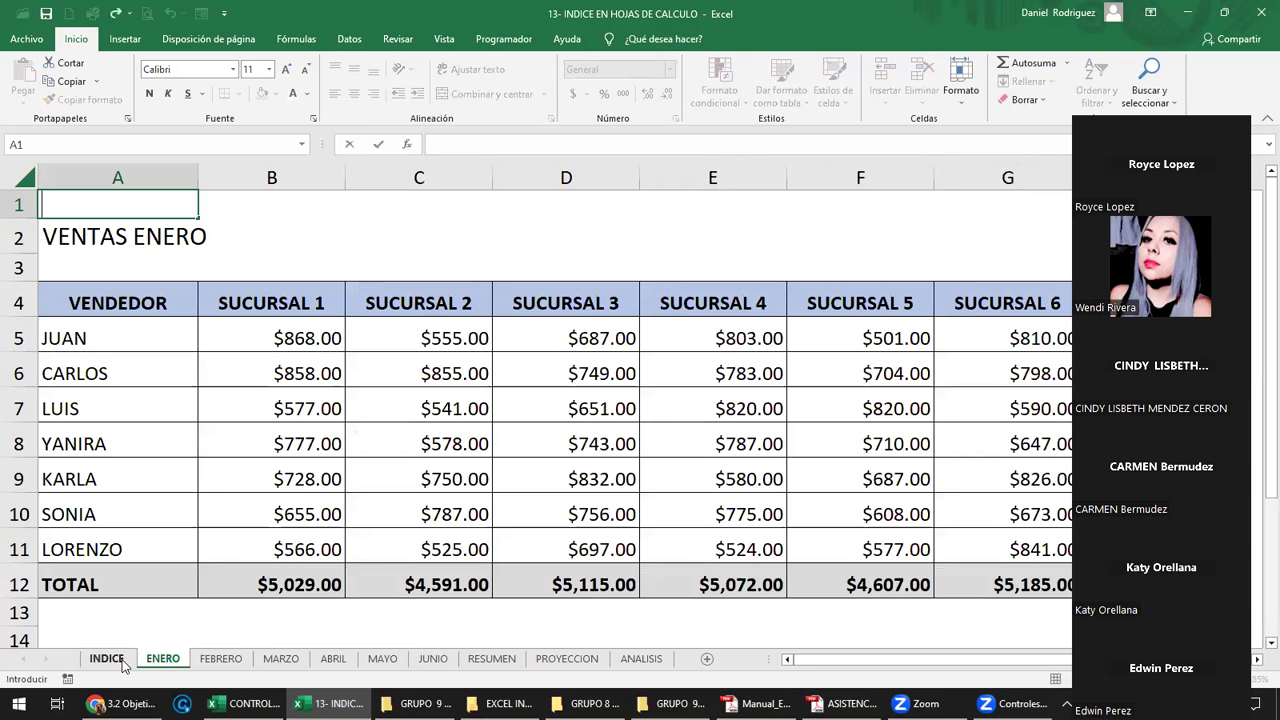
Return to the INDICE sheet, select D4, and follow the ENERO link again.
click(120, 661)
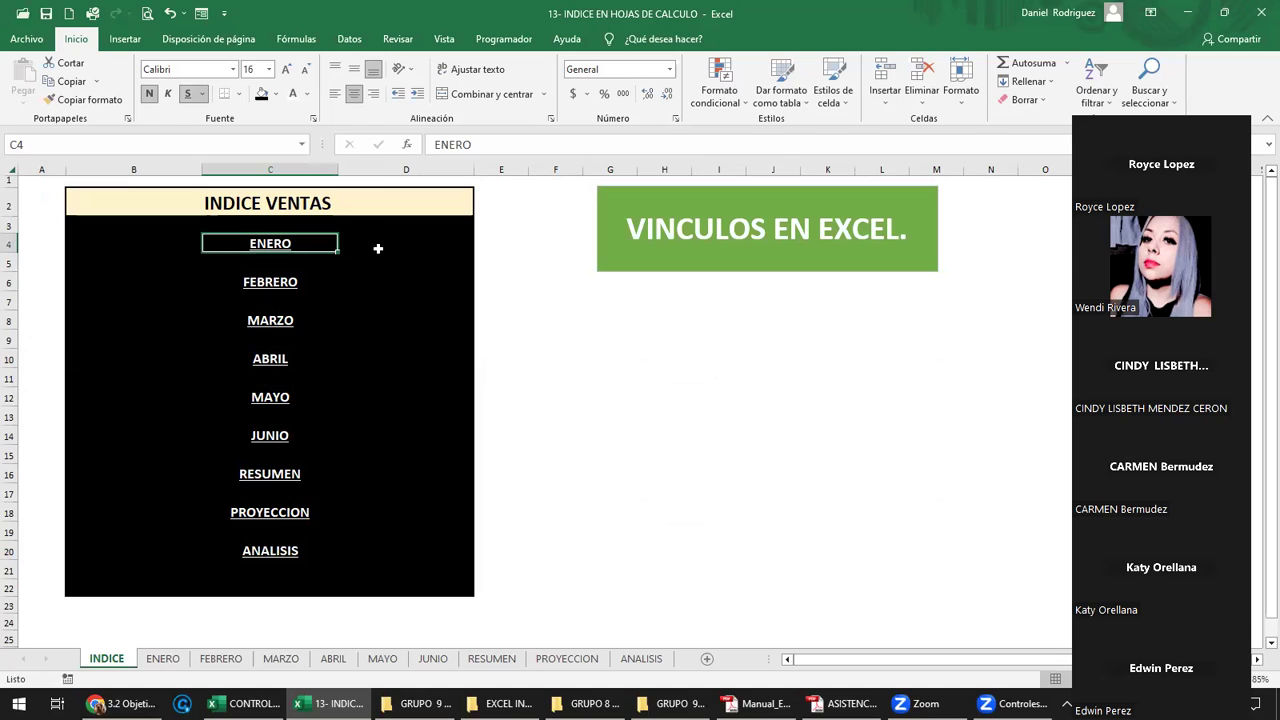
click(381, 246)
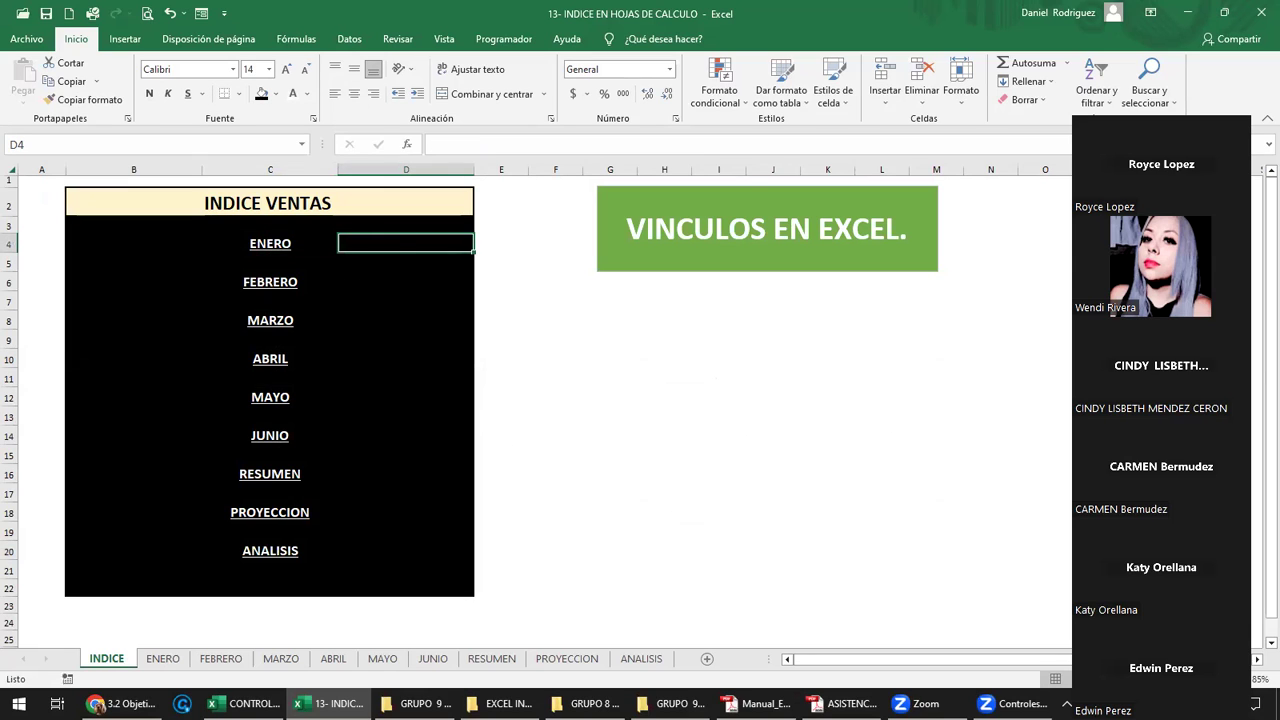
scroll(540, 405, up, 1)
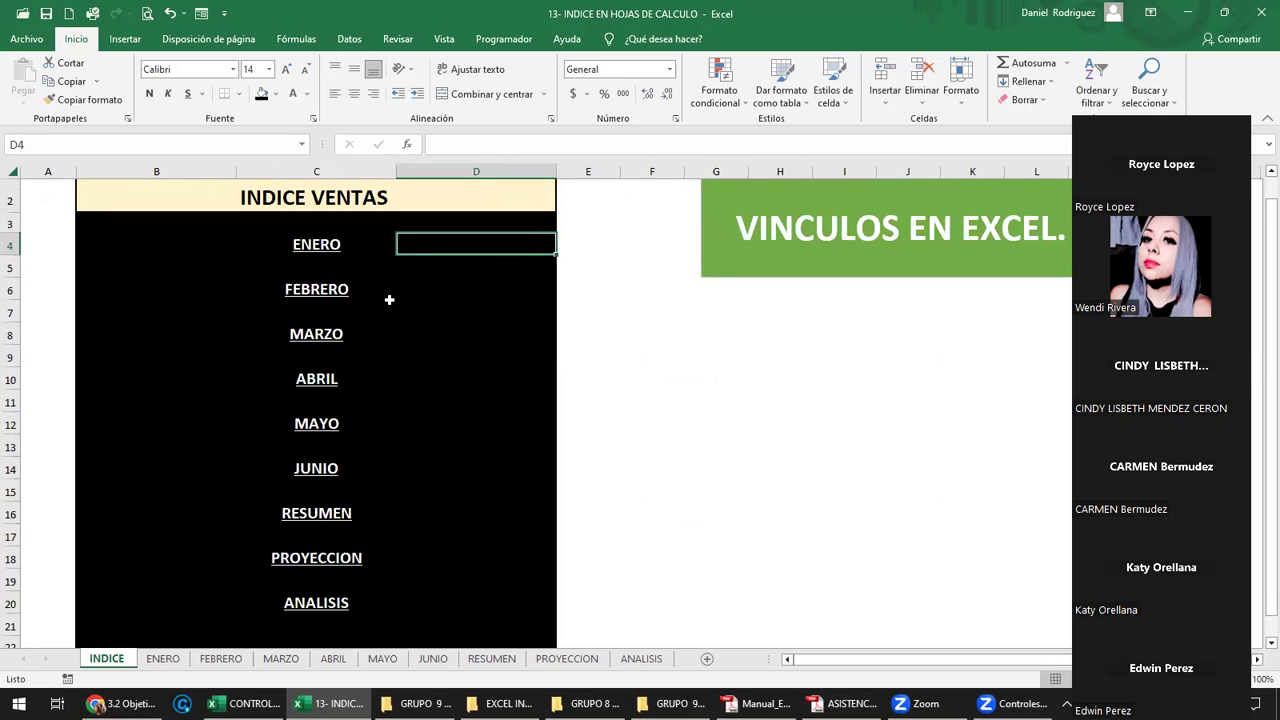
click(311, 244)
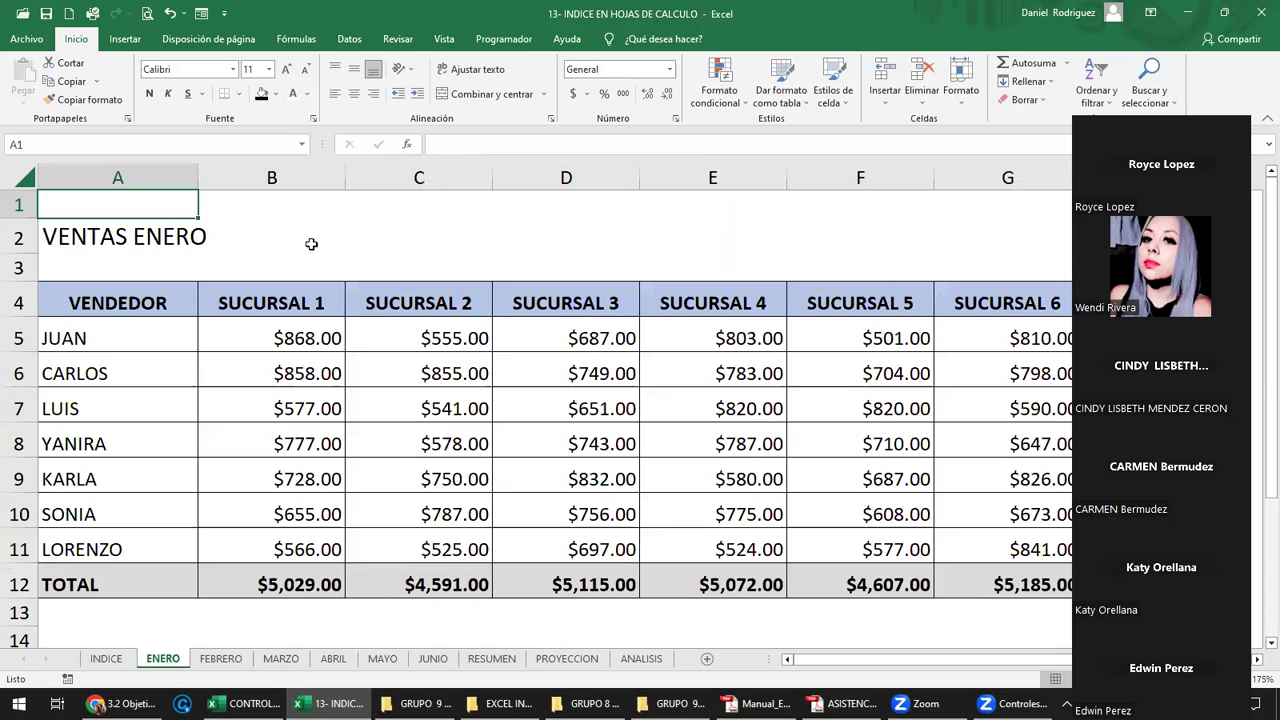
Select C1 and D1 on ENERO, then go back to INDICE and select D4.
click(393, 193)
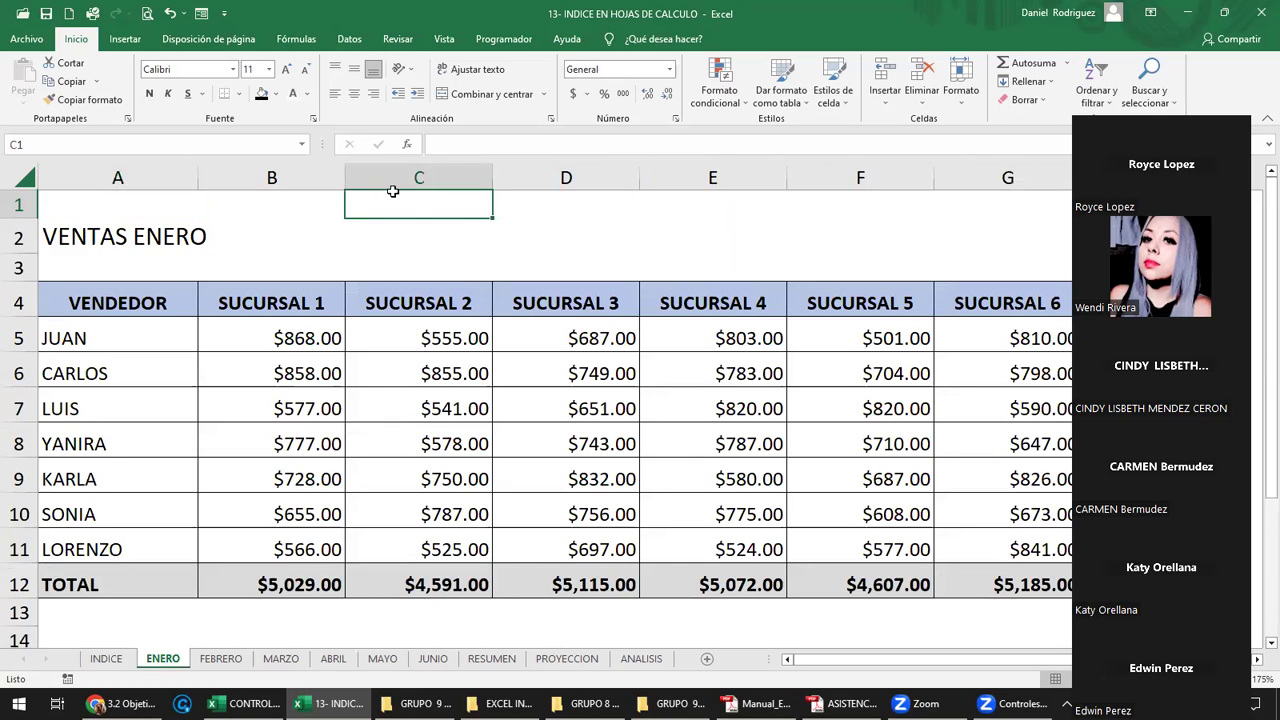
click(597, 209)
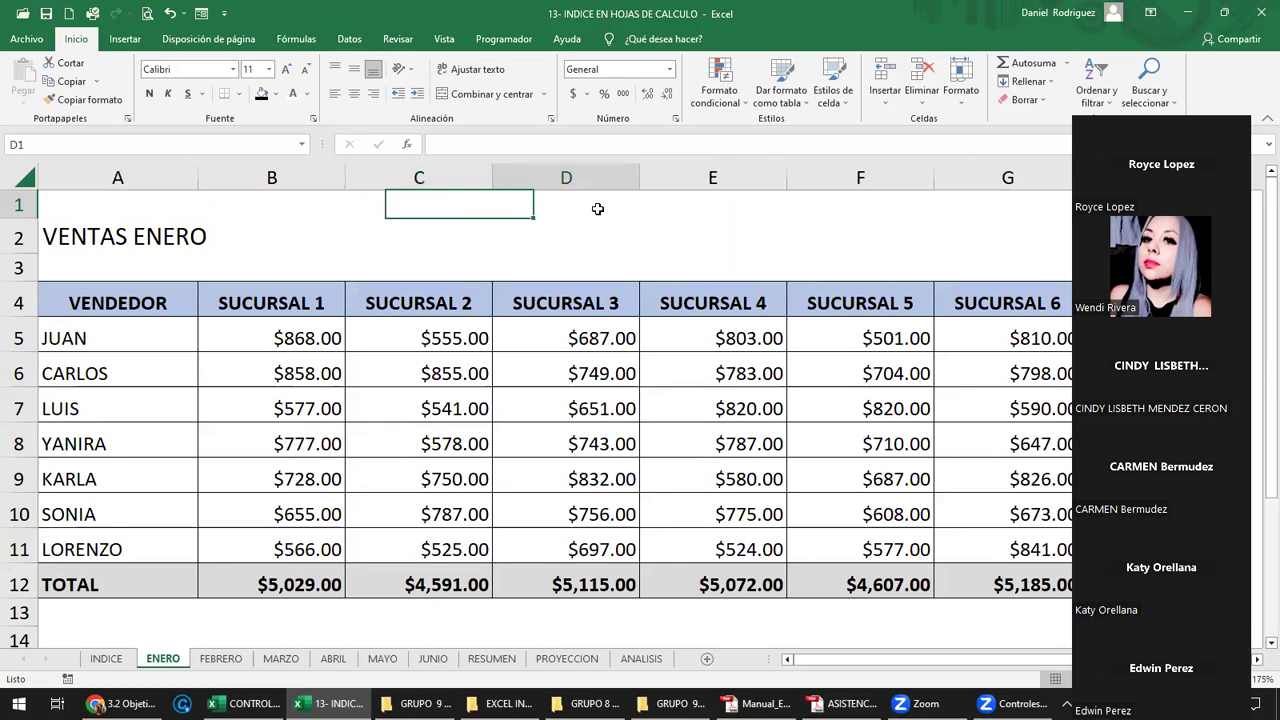
click(435, 207)
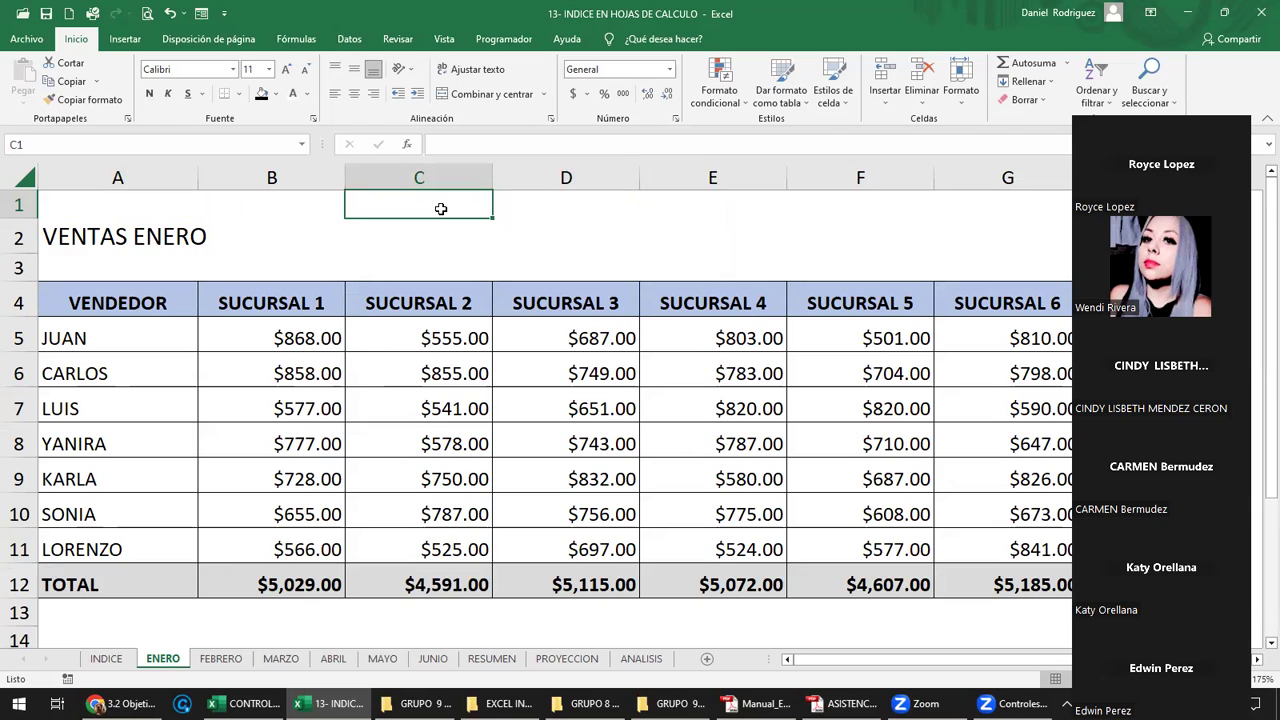
click(107, 659)
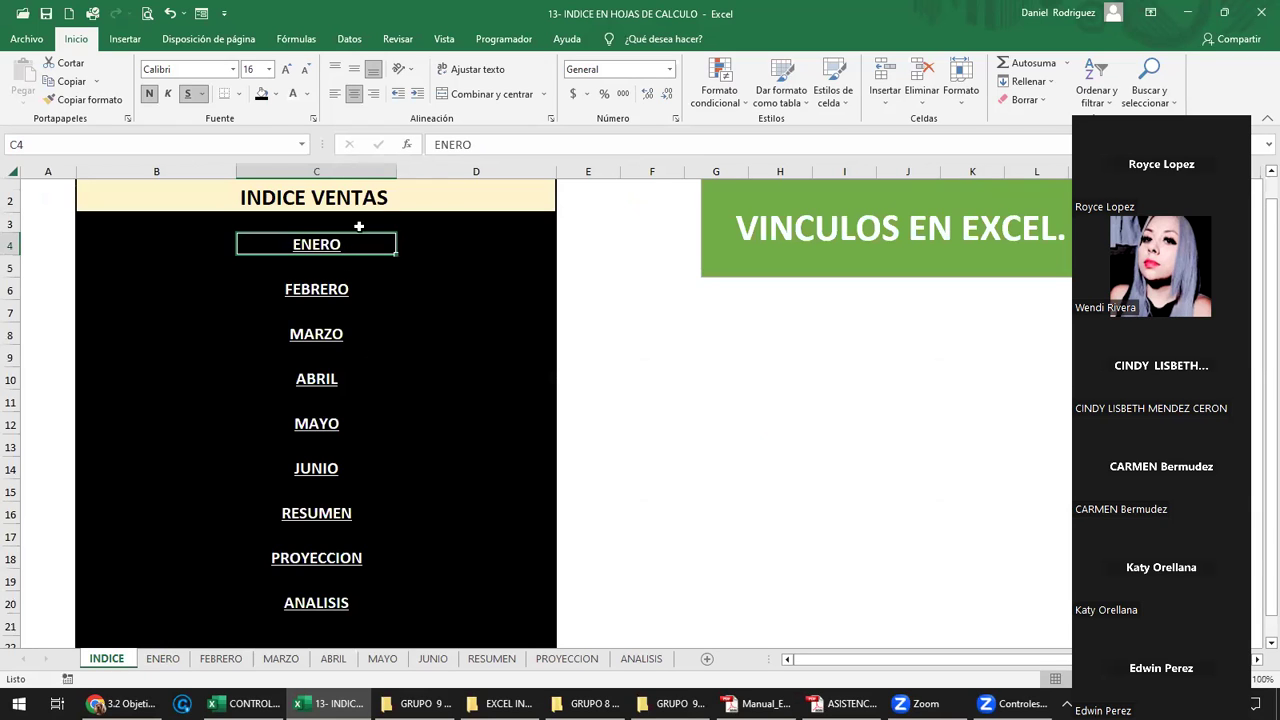
click(464, 244)
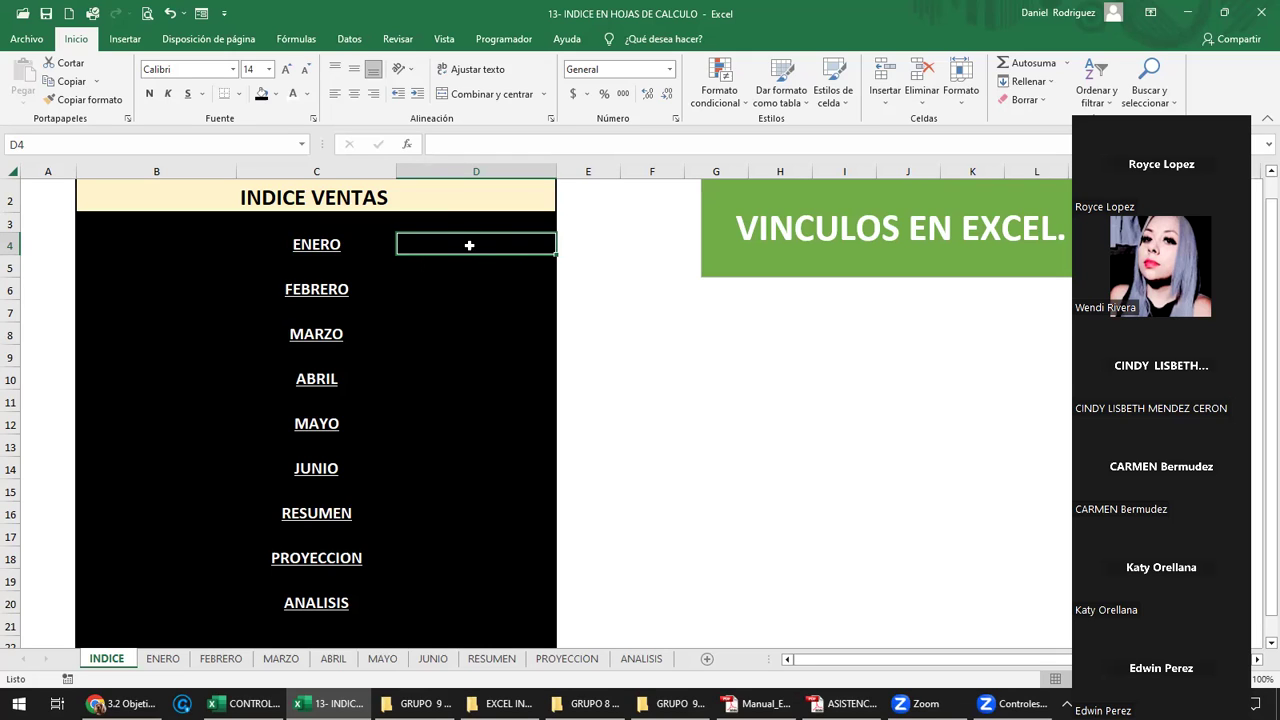
Follow the ENERO index link and enter VOLVER INDICE in cell C1.
click(331, 246)
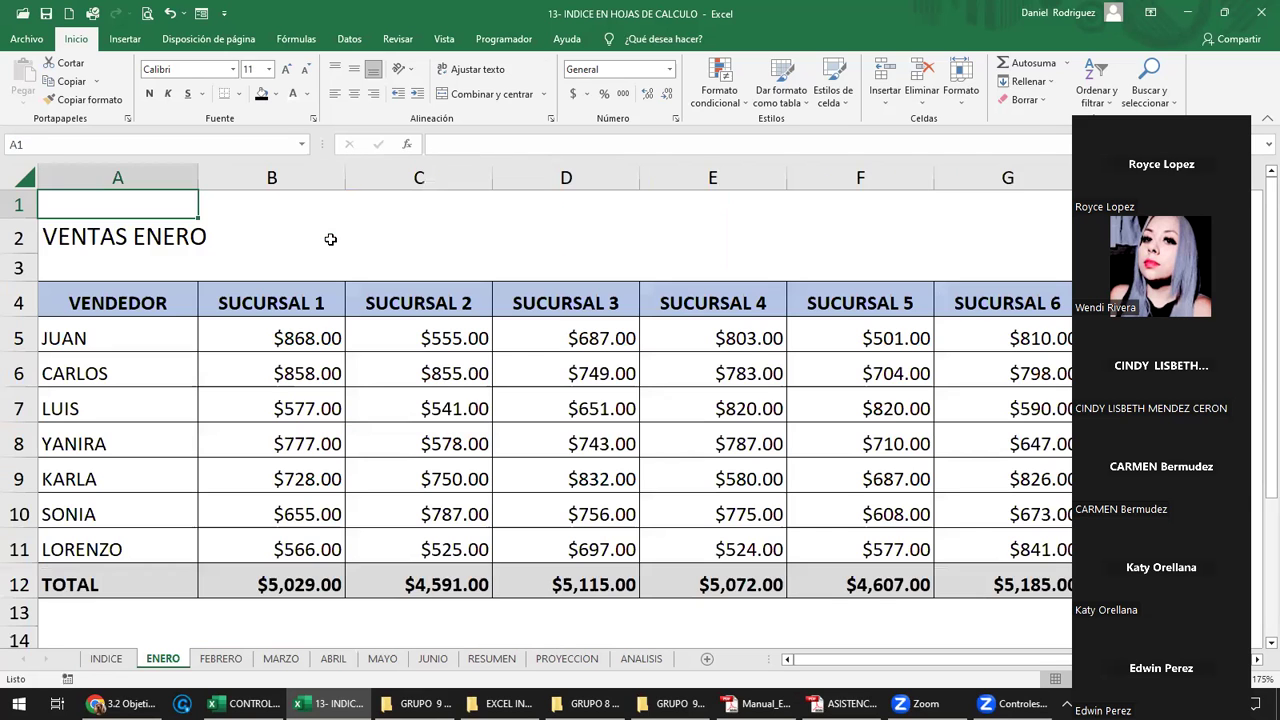
click(428, 205)
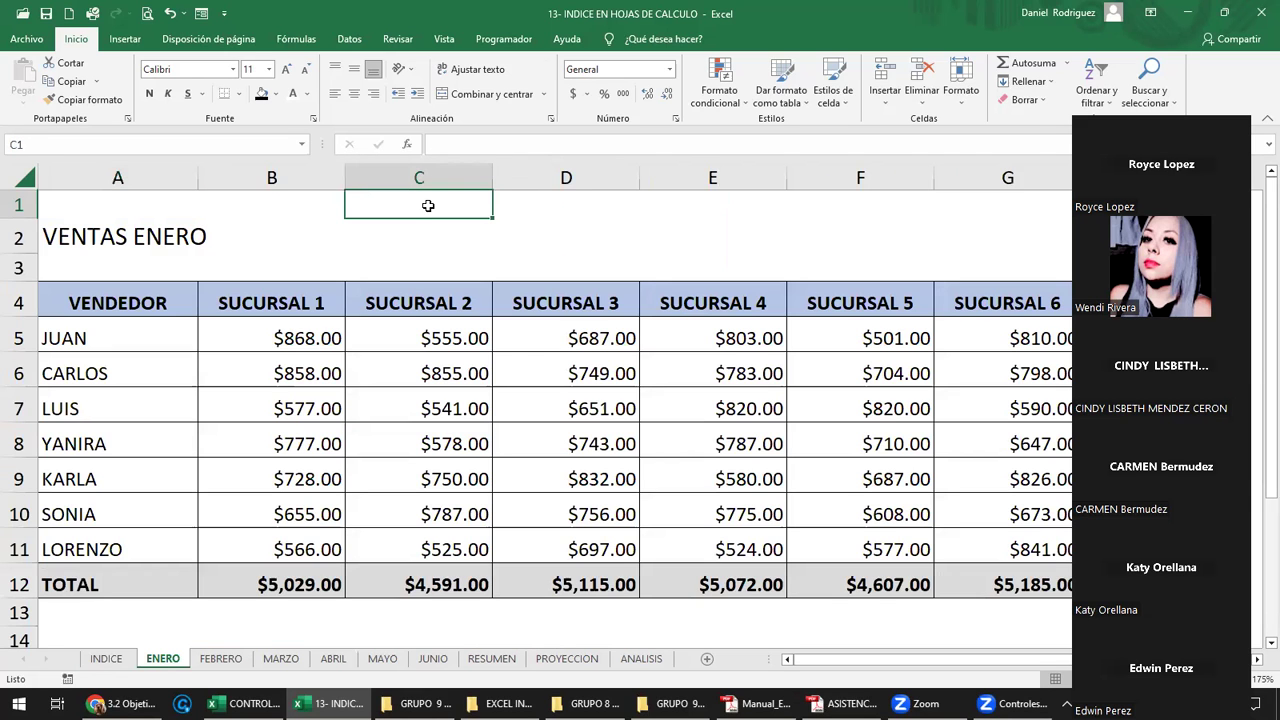
text(VOLVER INDICE)
key(Return)
click(428, 205)
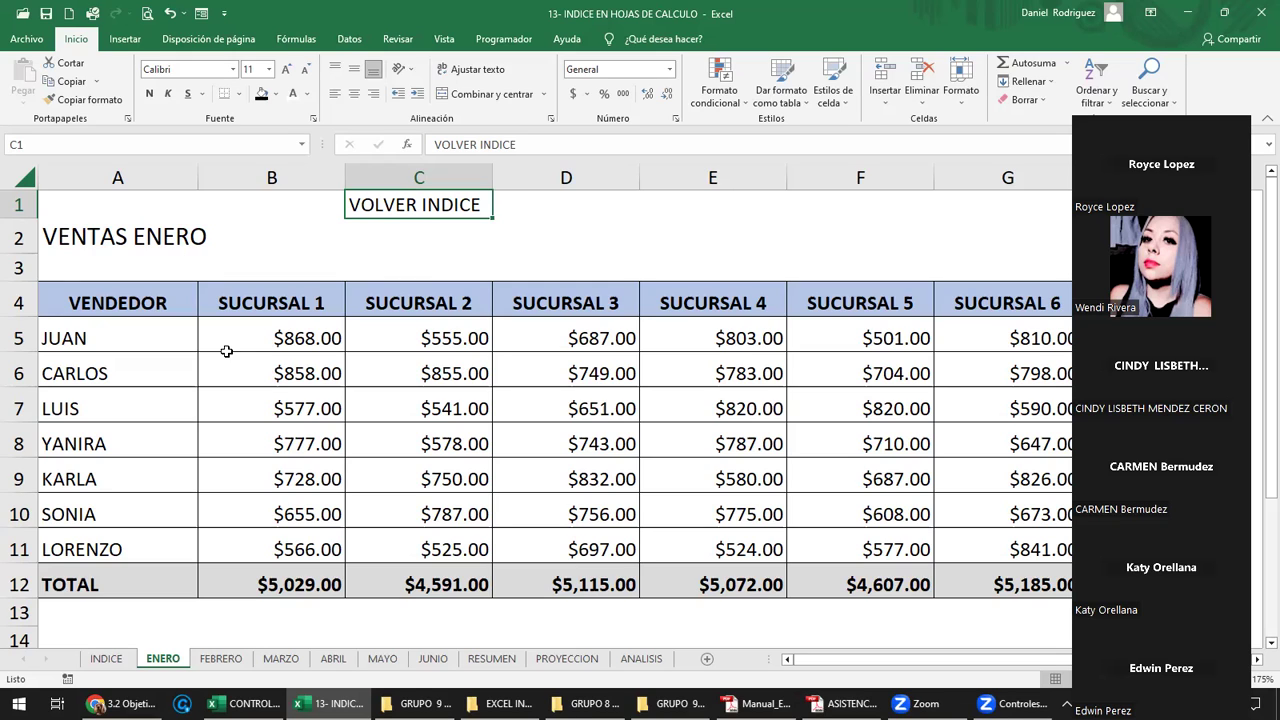
click(435, 248)
click(414, 204)
click(221, 659)
click(283, 659)
click(338, 660)
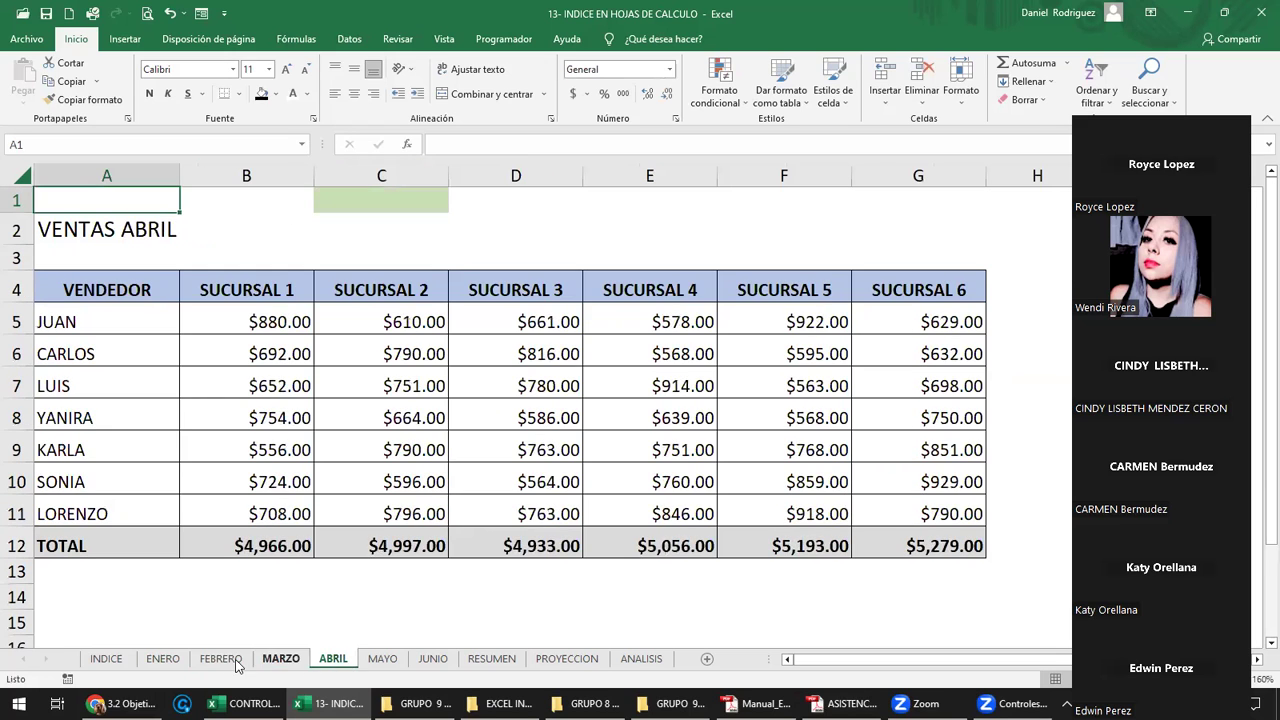
click(164, 660)
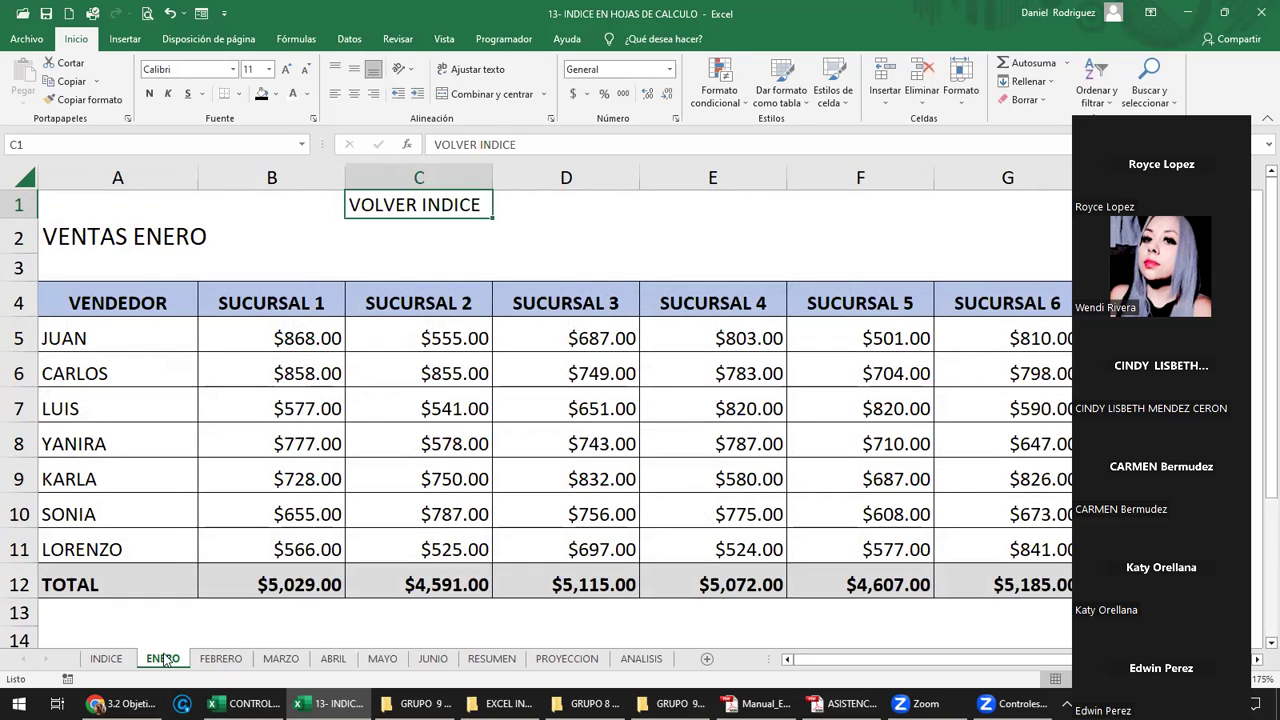
ctrl+click(432, 659)
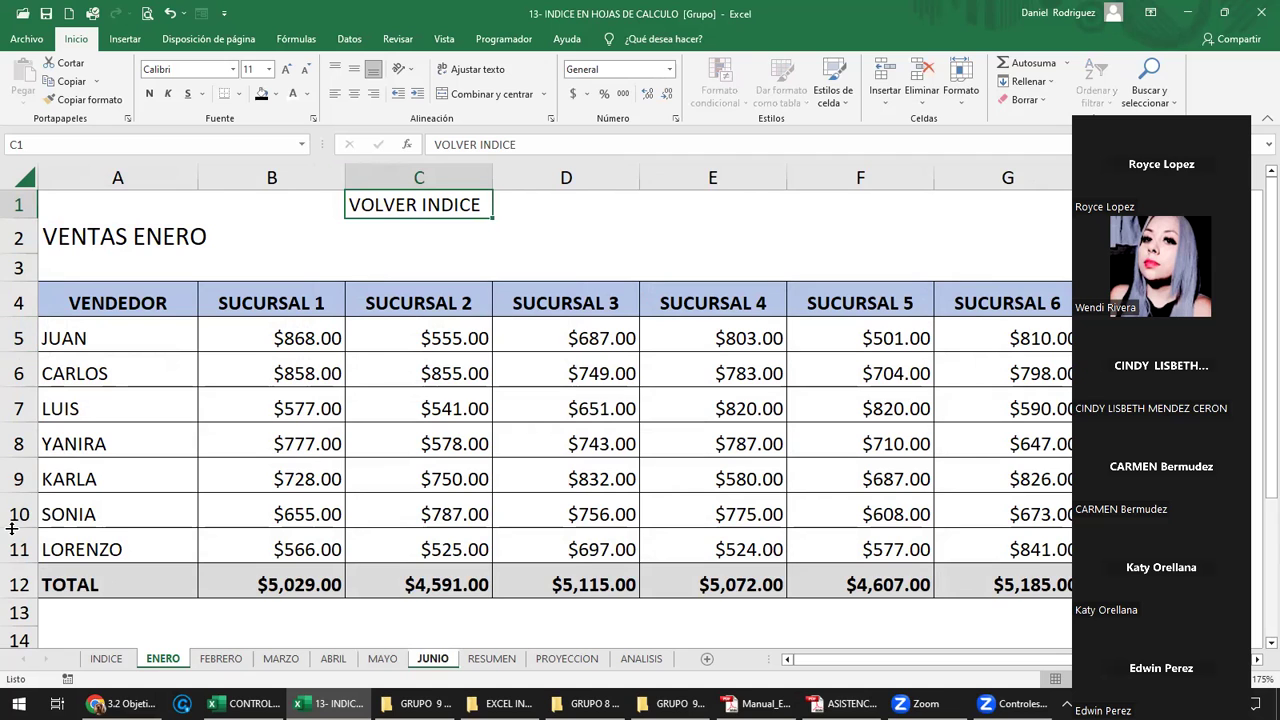
click(487, 659)
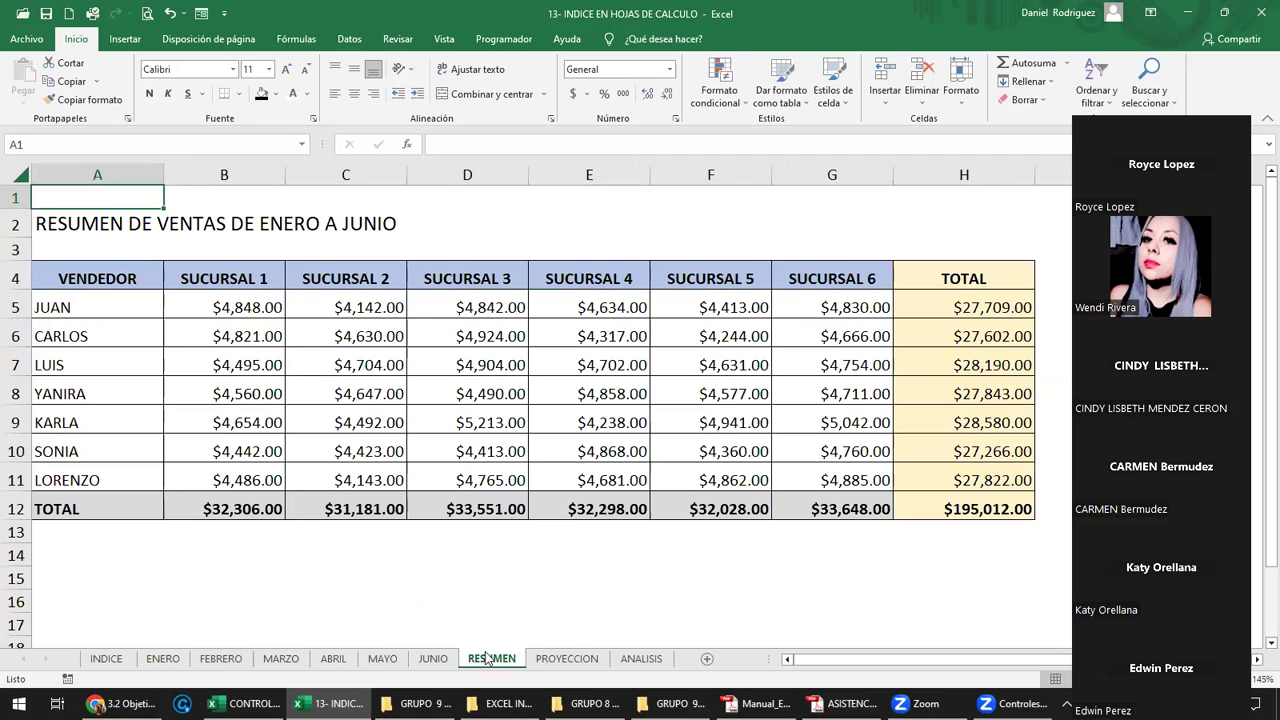
click(568, 662)
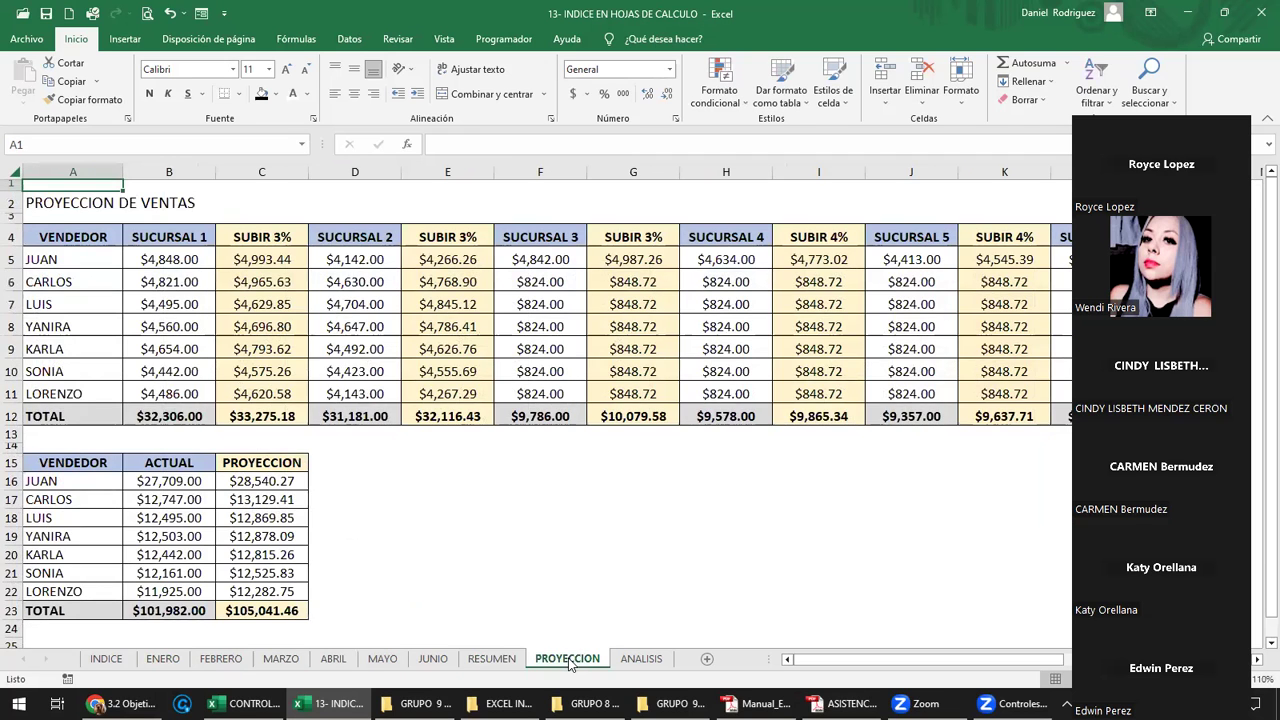
click(640, 660)
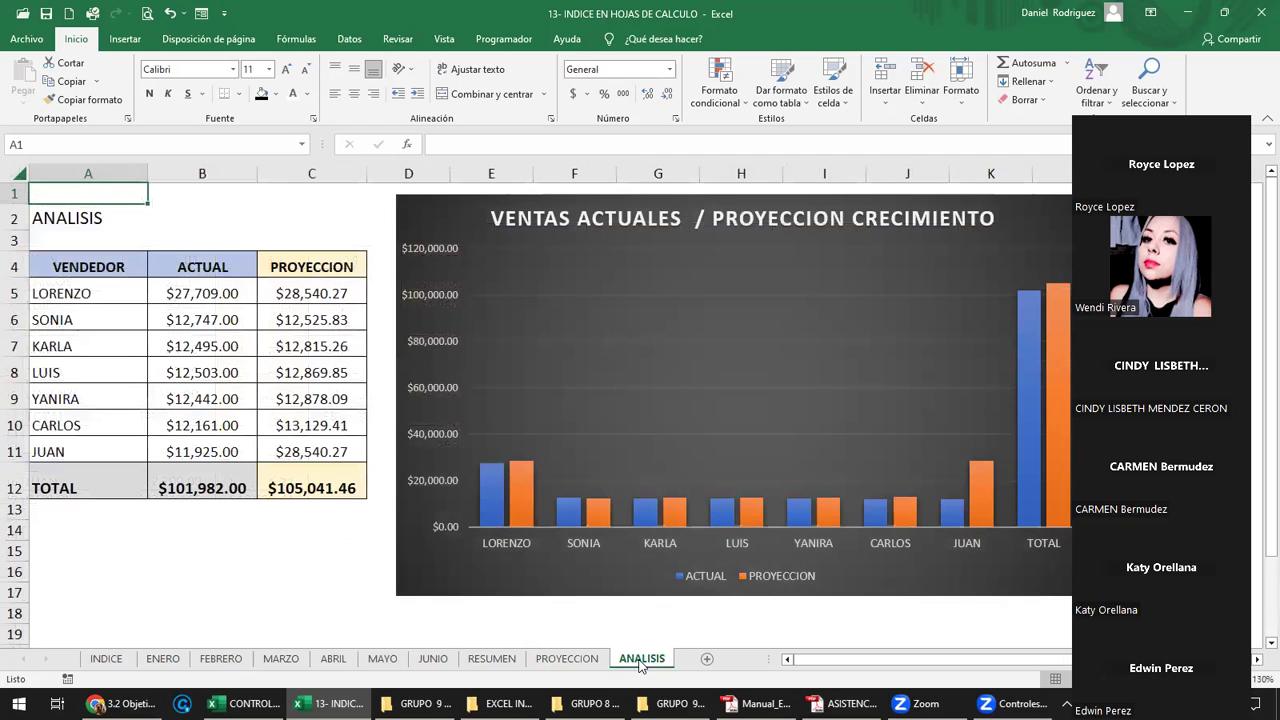
click(303, 195)
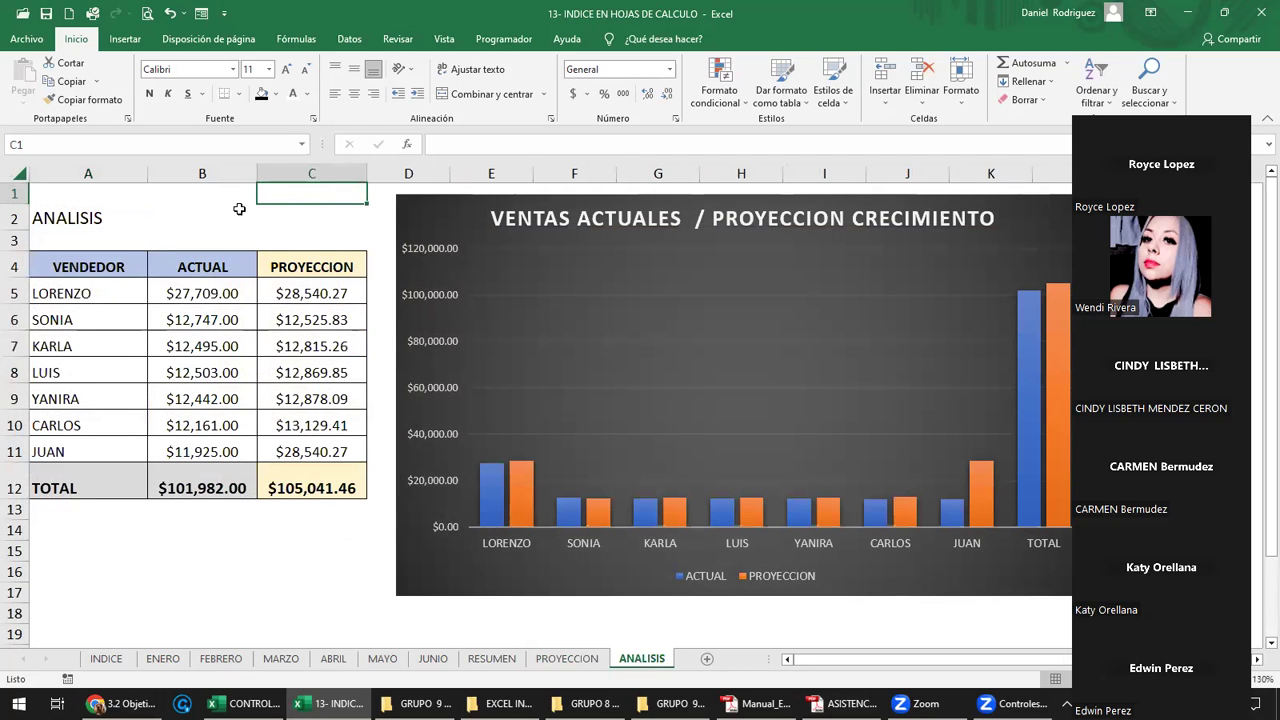
click(36, 264)
drag(14, 217, 20, 478)
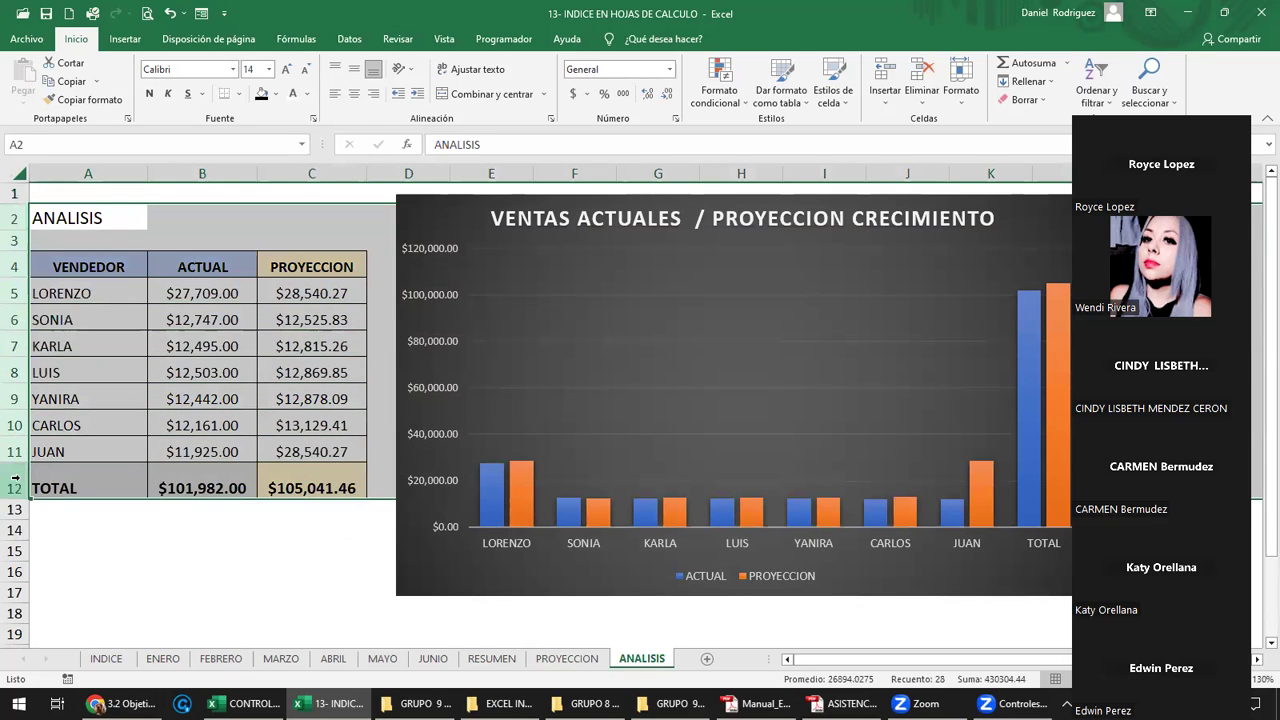
click(291, 190)
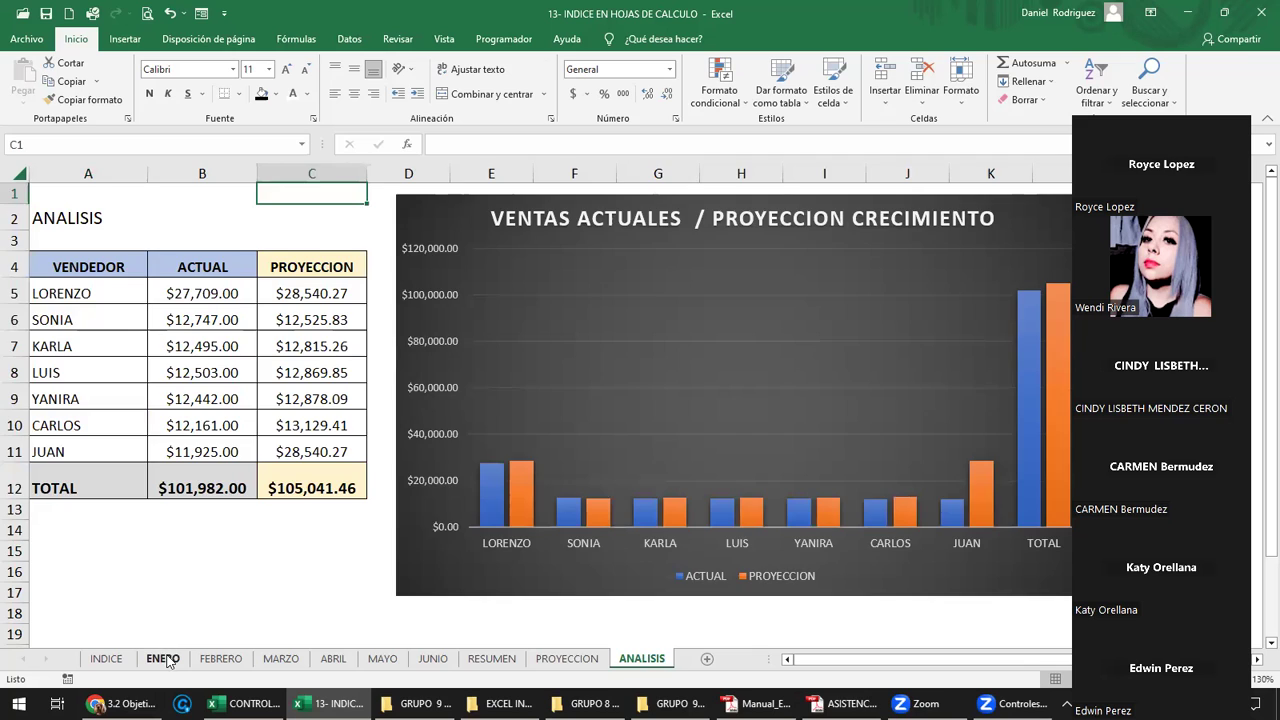
click(165, 659)
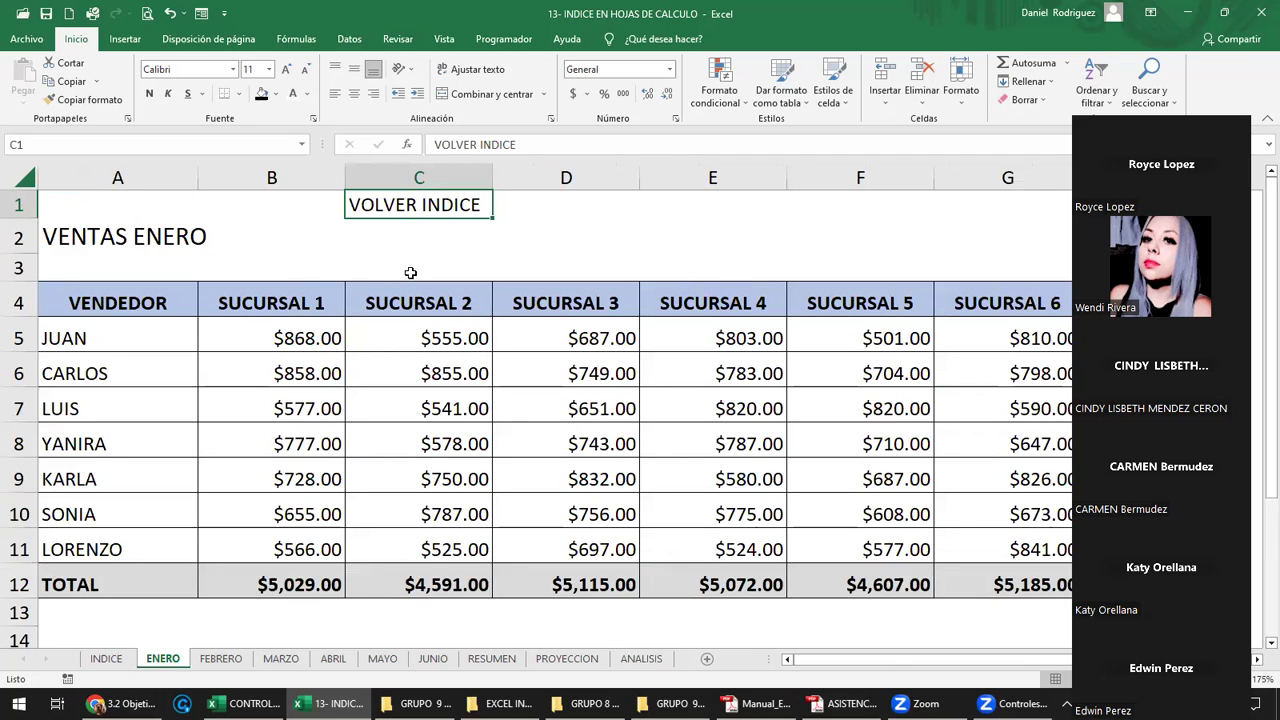
right_click(425, 205)
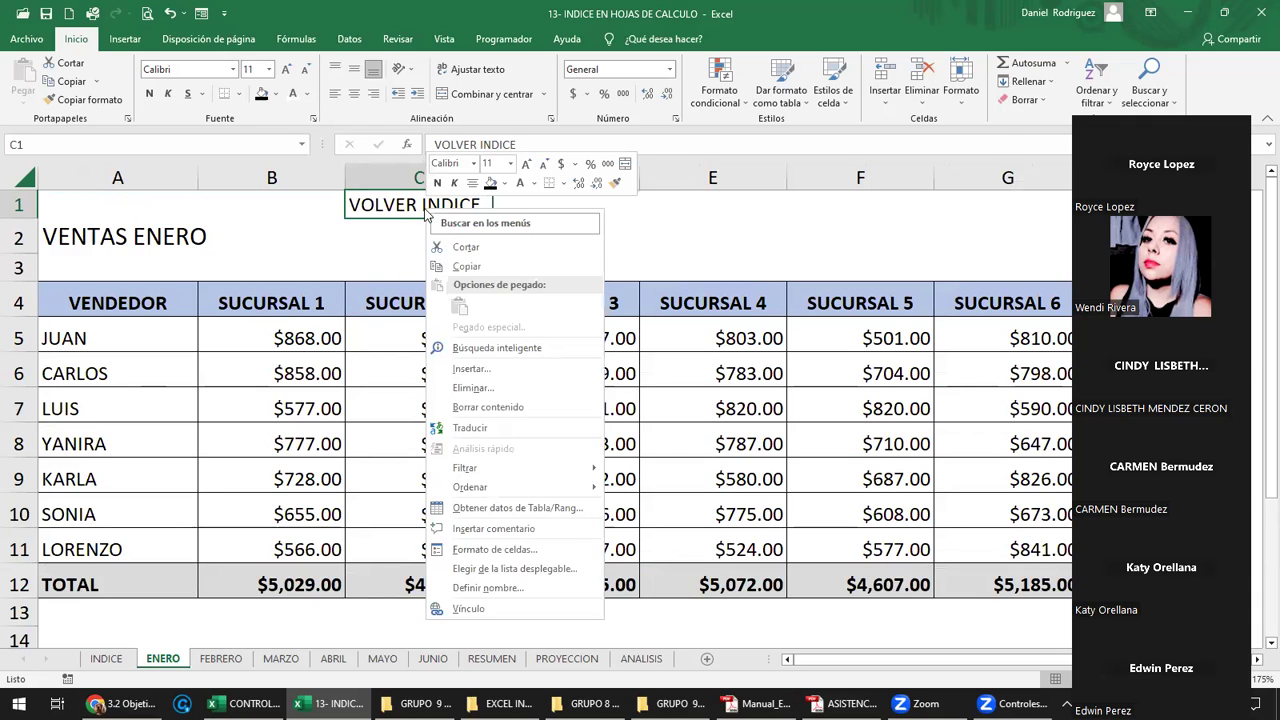
click(468, 609)
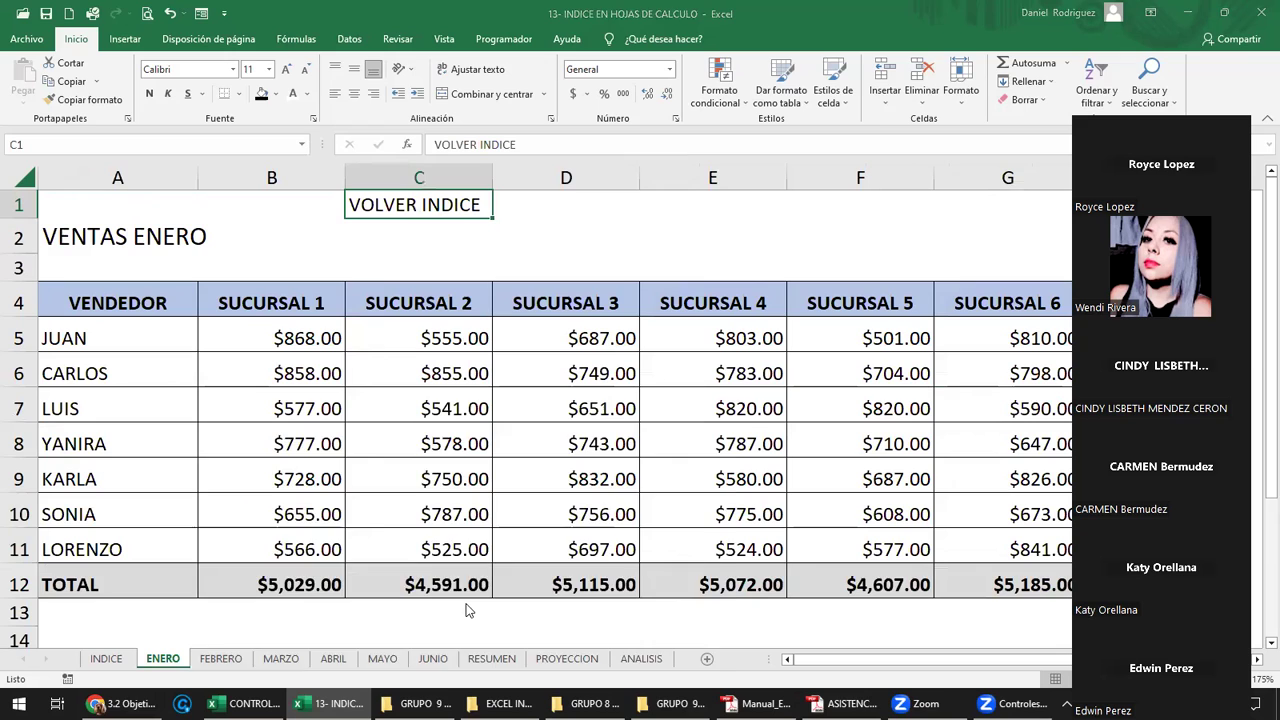
drag(481, 432, 589, 269)
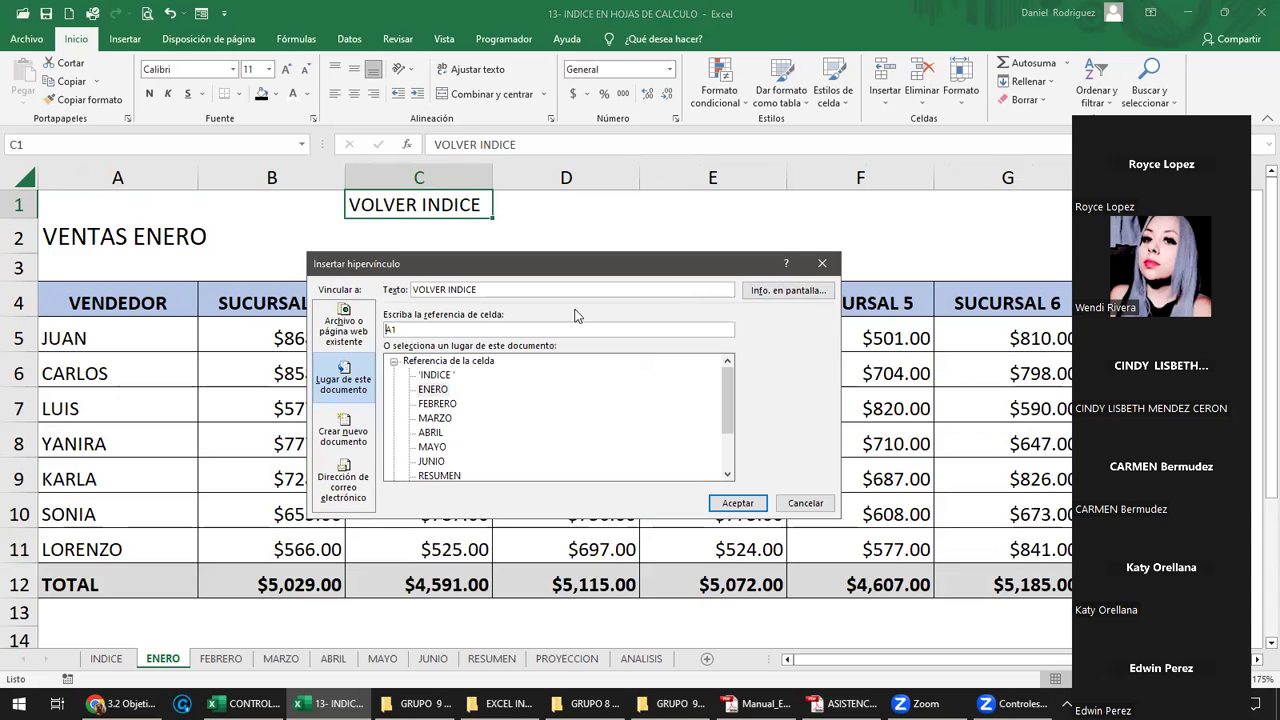
drag(410, 331, 384, 331)
key(Return)
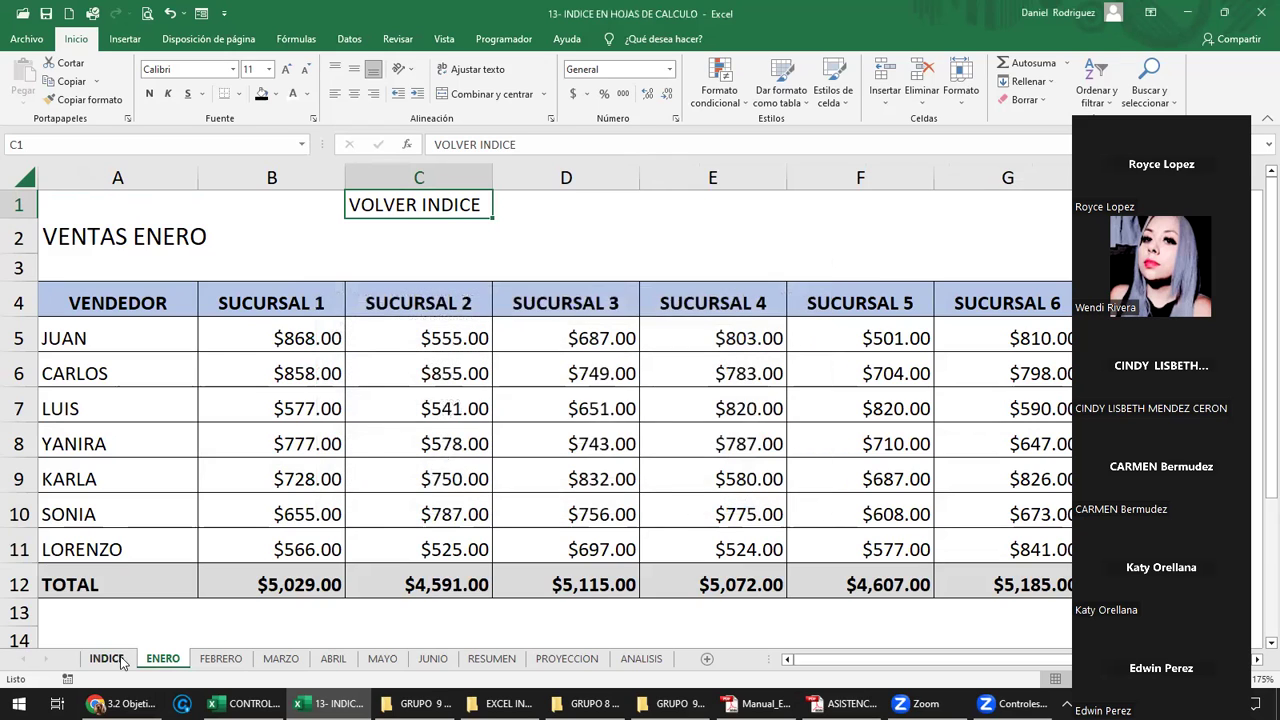
click(108, 659)
click(459, 242)
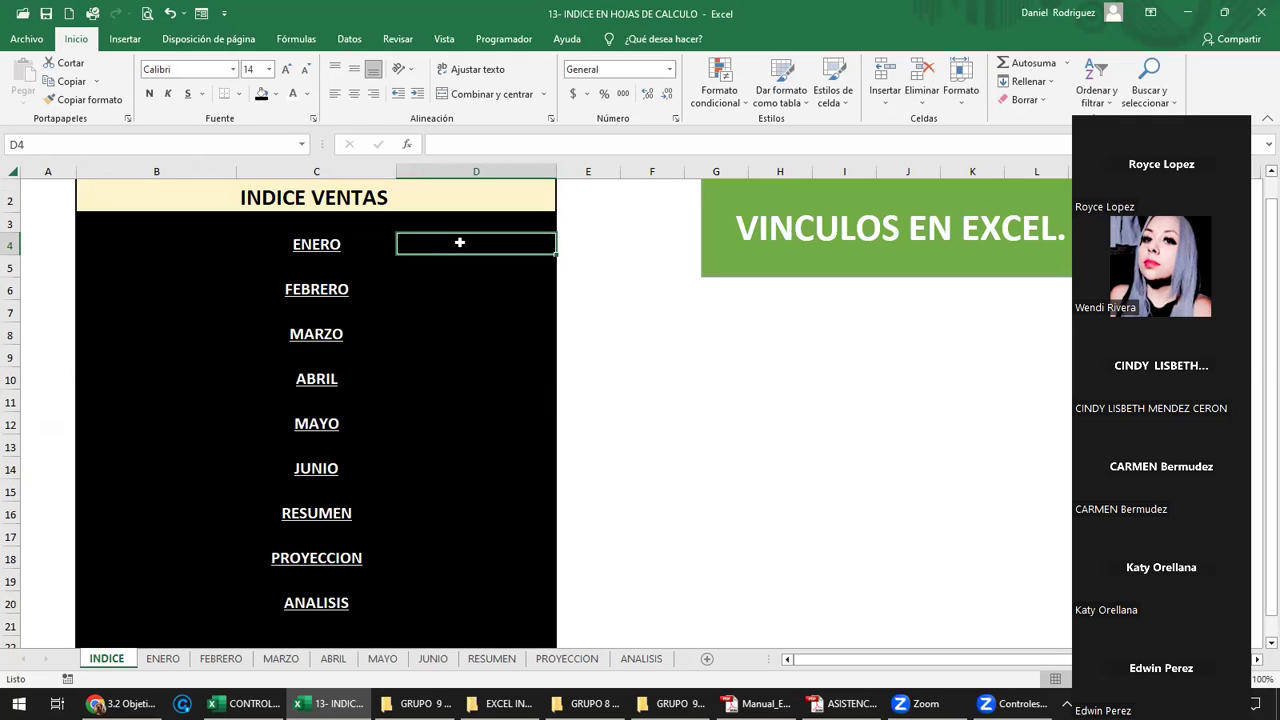
key(Return)
key(Return)
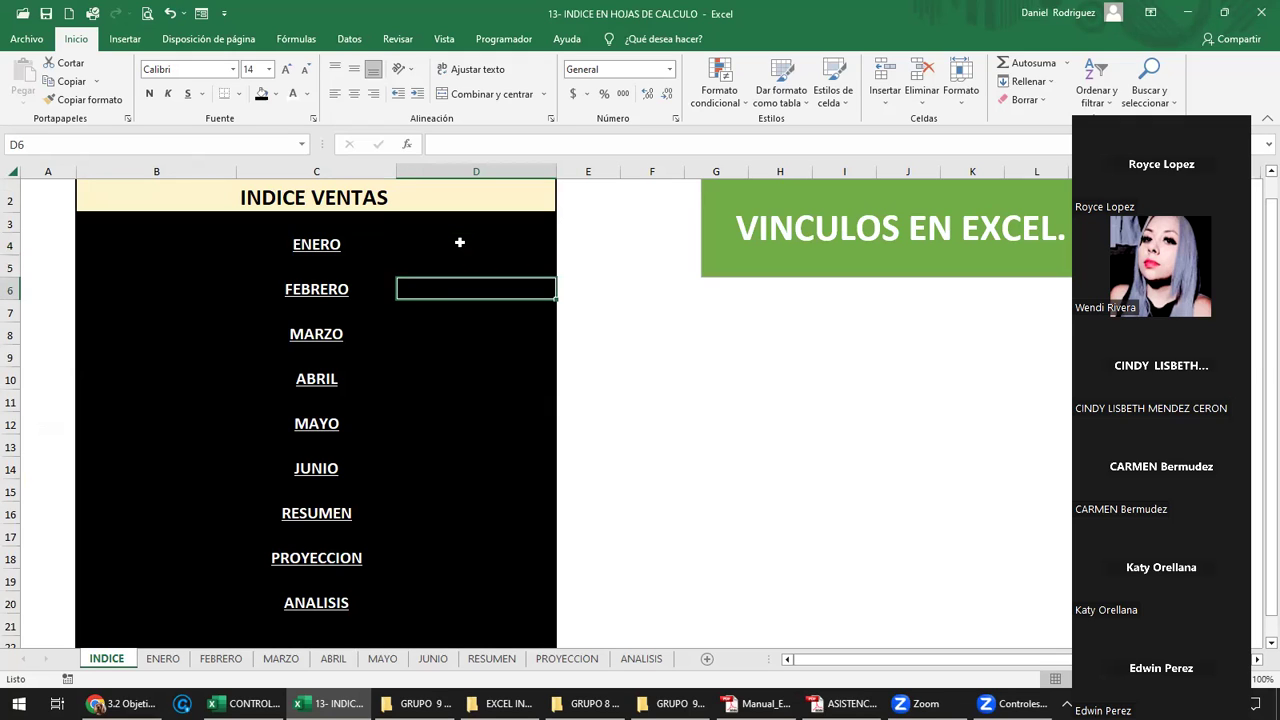
key(Return)
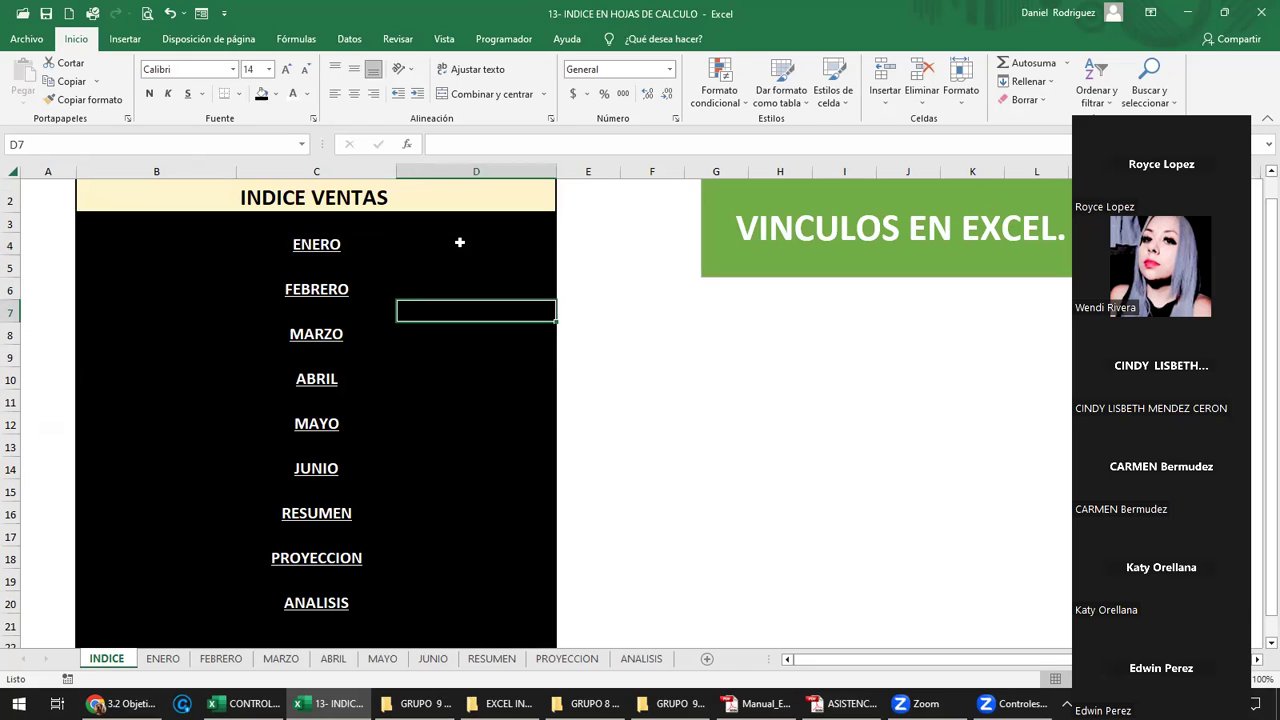
key(Return)
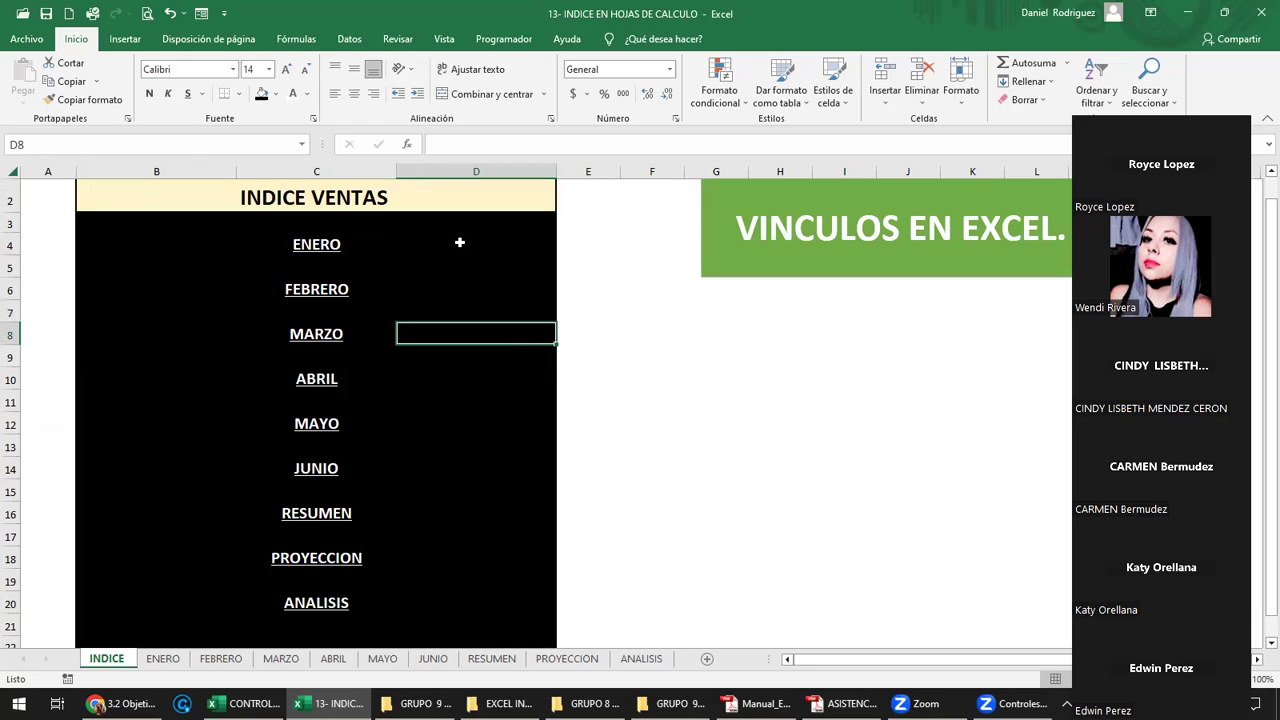
key(Return)
key(Return)
key(Return)
key(Return)
key(Return)
key(Return)
key(Return)
key(Return)
key(Return)
key(Return)
key(Return)
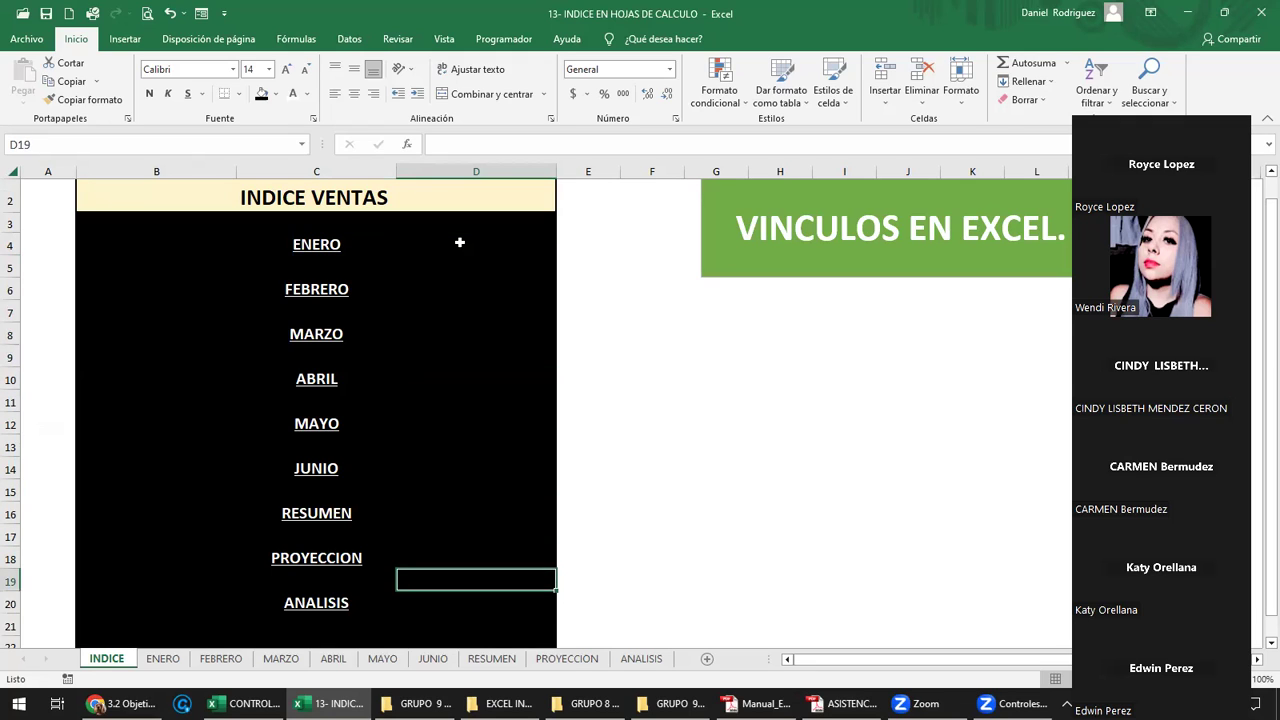
click(459, 242)
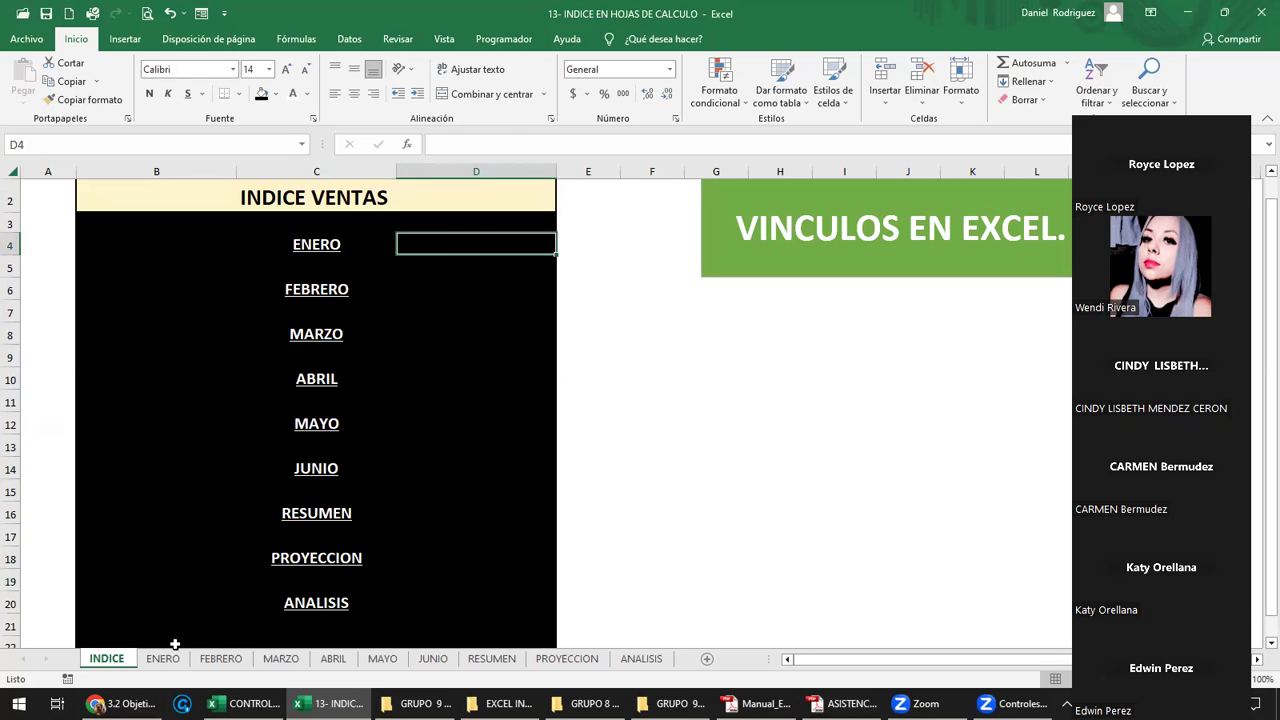
click(168, 657)
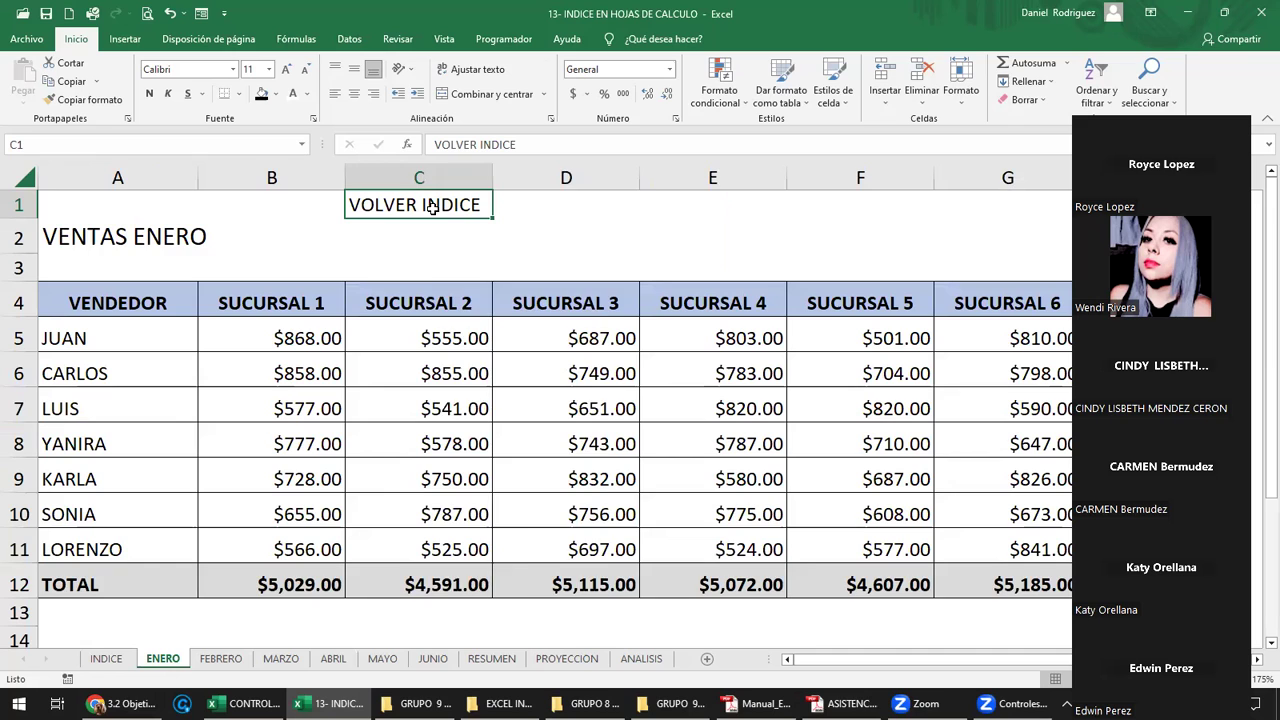
Hyperlink ENERO's C1 label to INDICE cell D4, then follow it back to the index.
right_click(432, 207)
click(506, 606)
drag(509, 350, 607, 277)
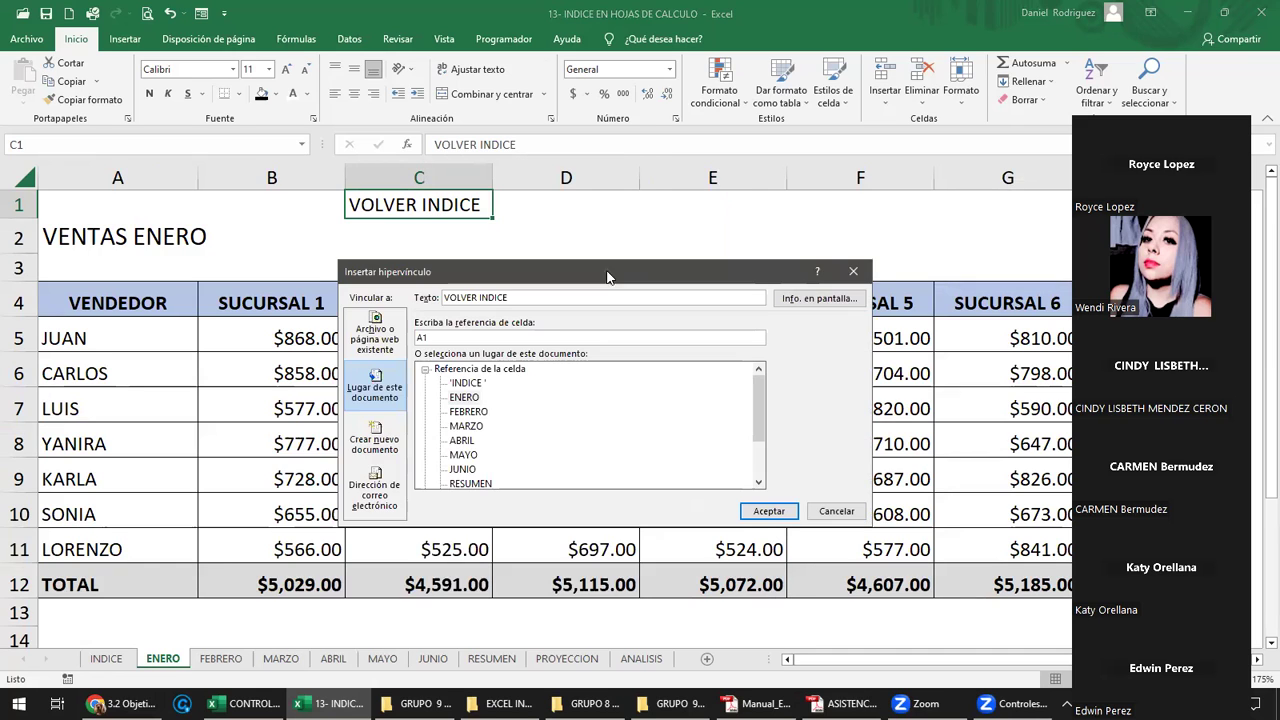
drag(435, 337, 413, 338)
text(D4)
click(467, 386)
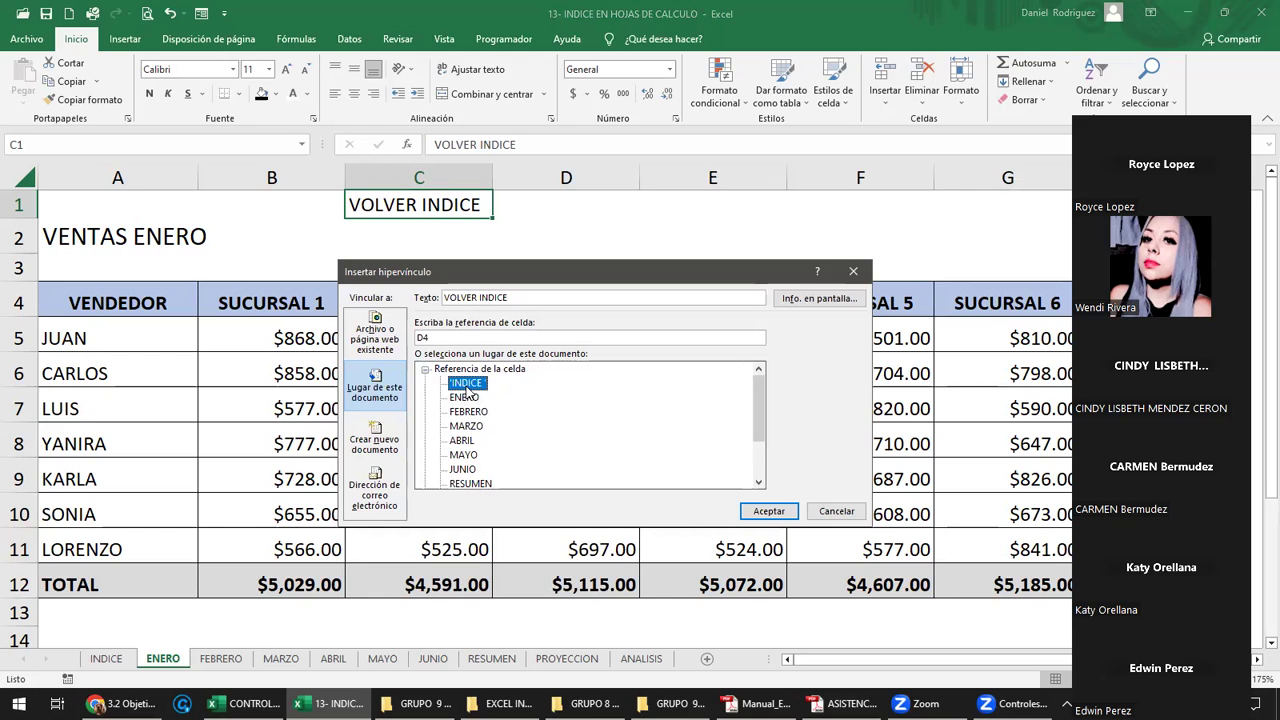
click(790, 512)
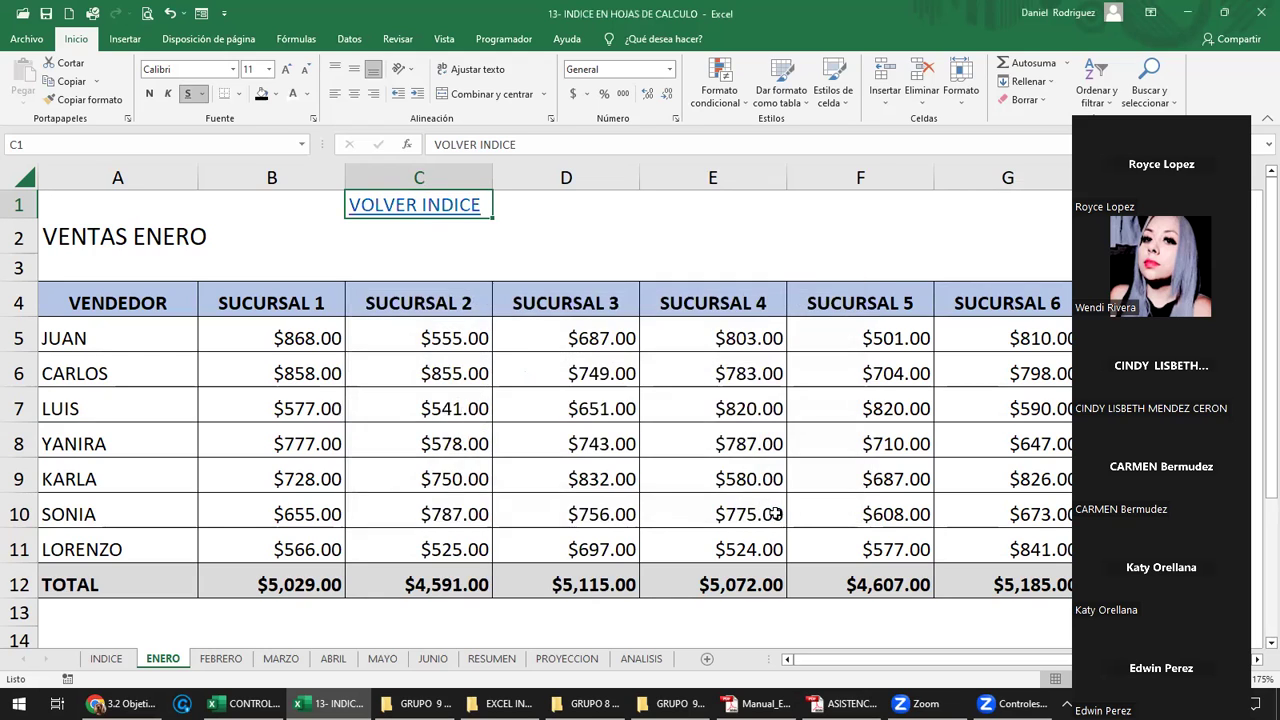
click(440, 259)
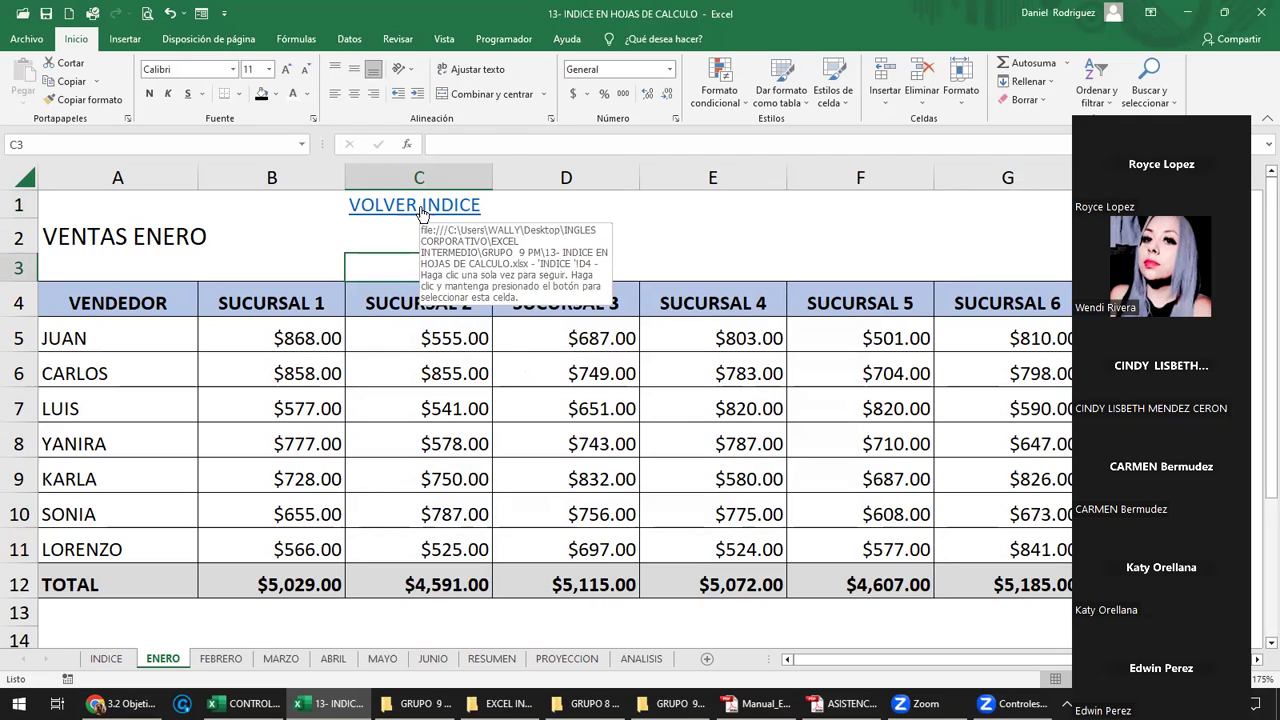
click(421, 205)
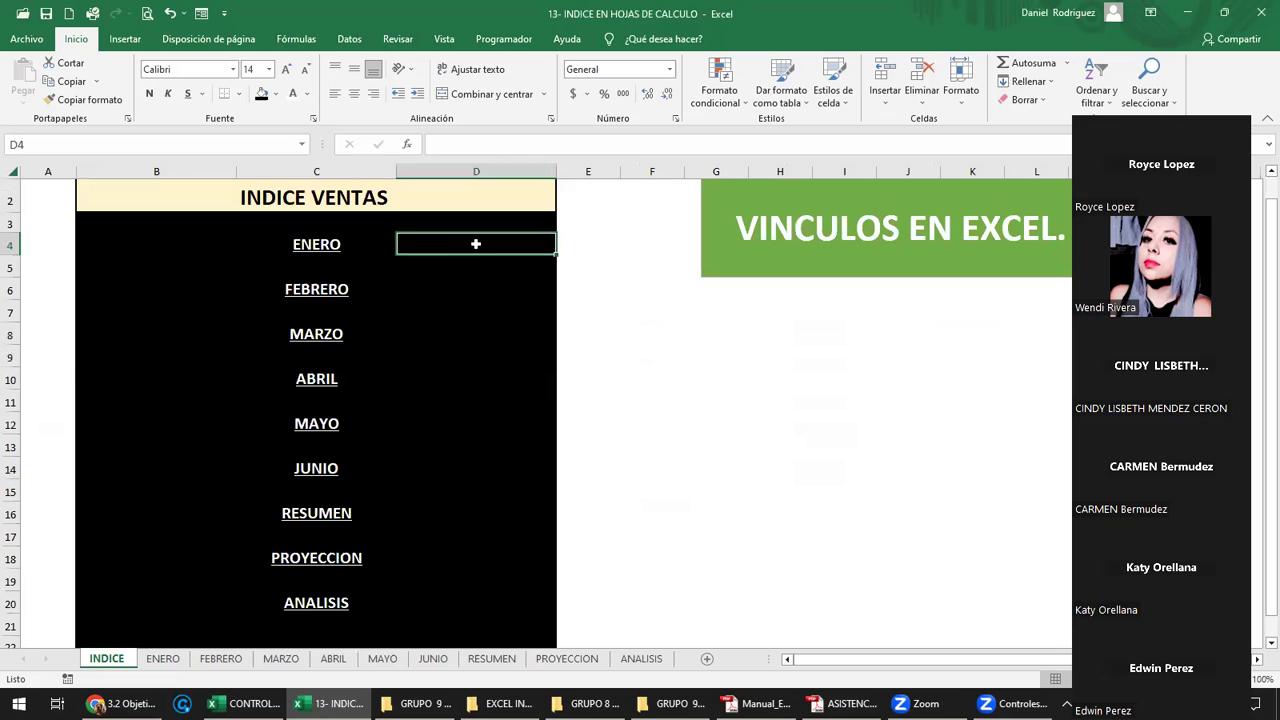
click(318, 244)
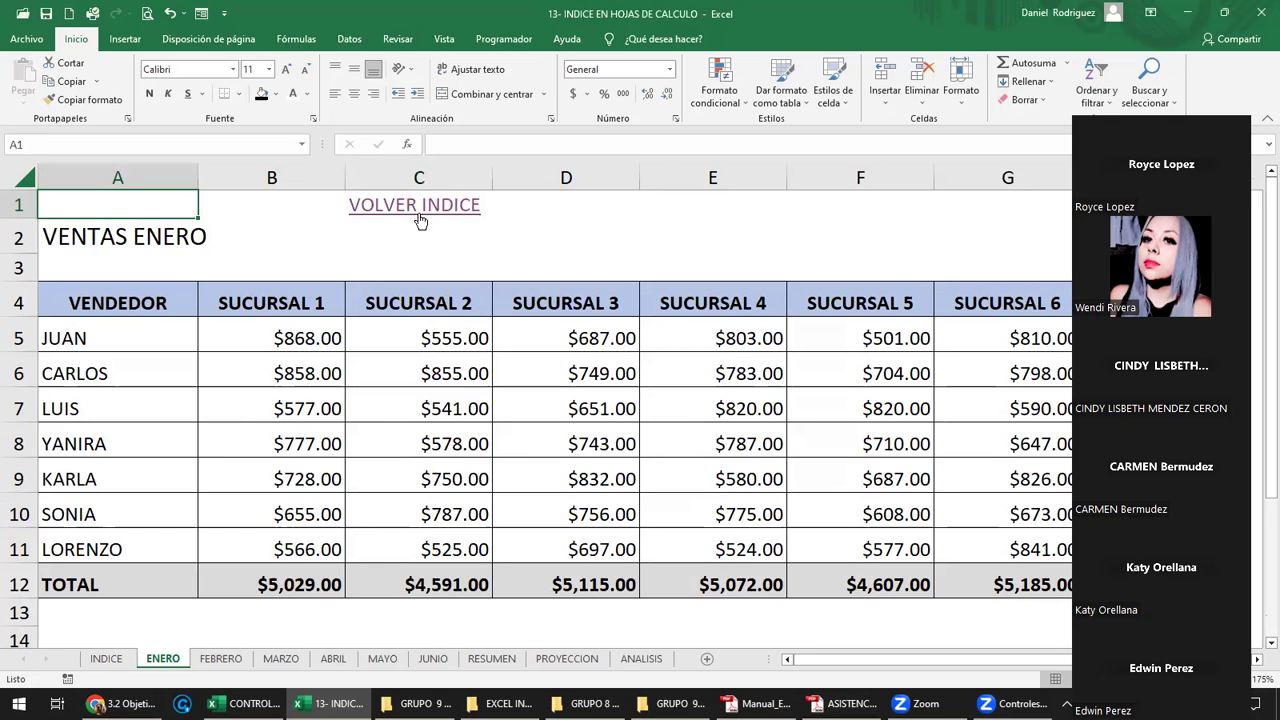
click(418, 208)
click(326, 292)
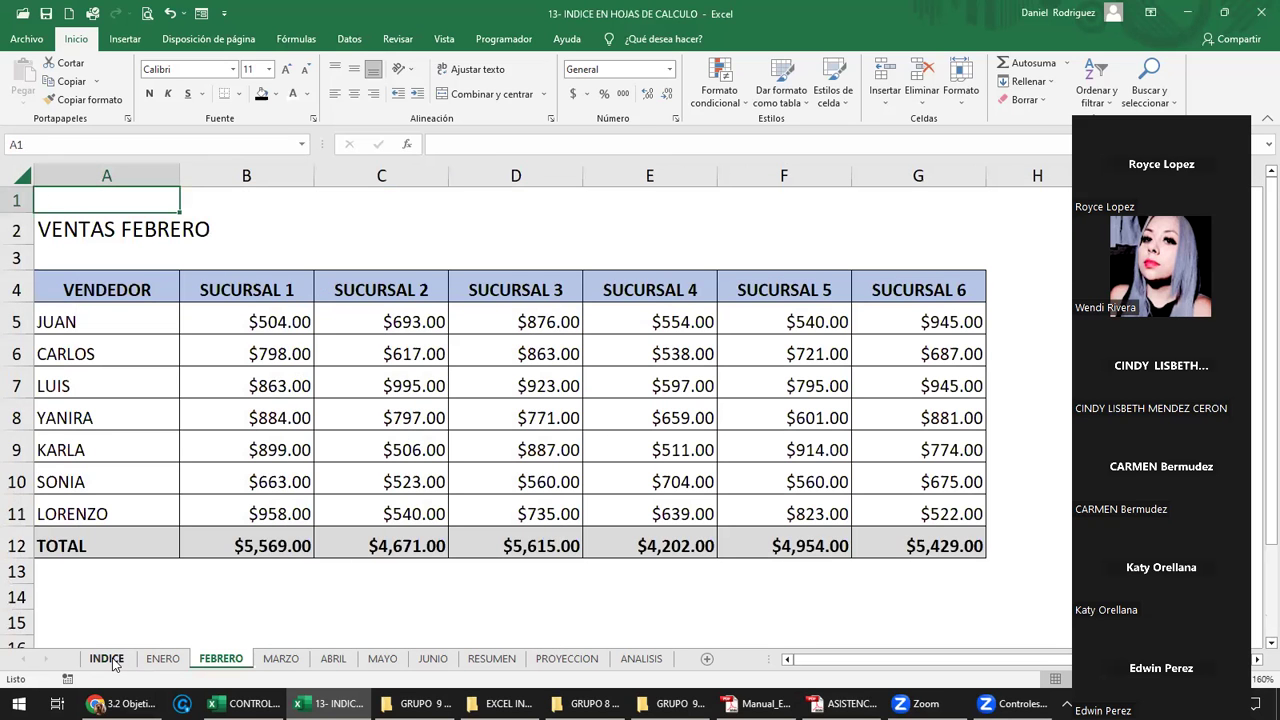
click(165, 660)
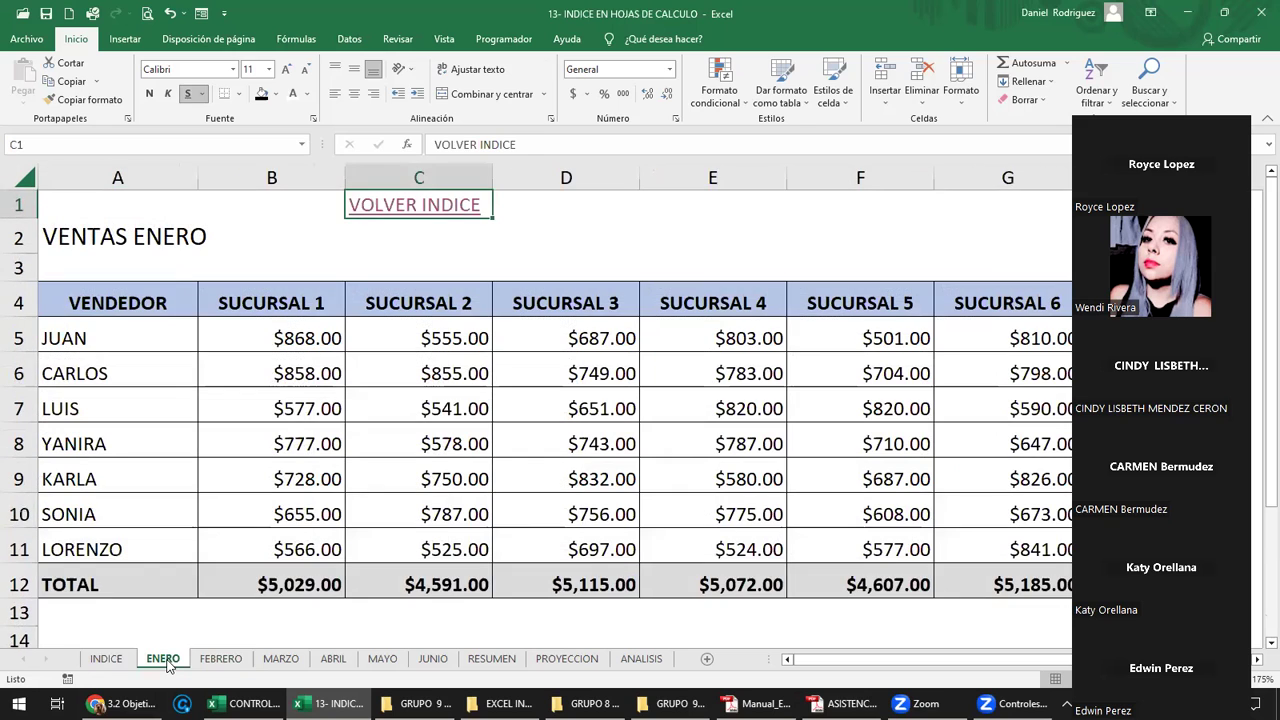
click(448, 204)
click(451, 289)
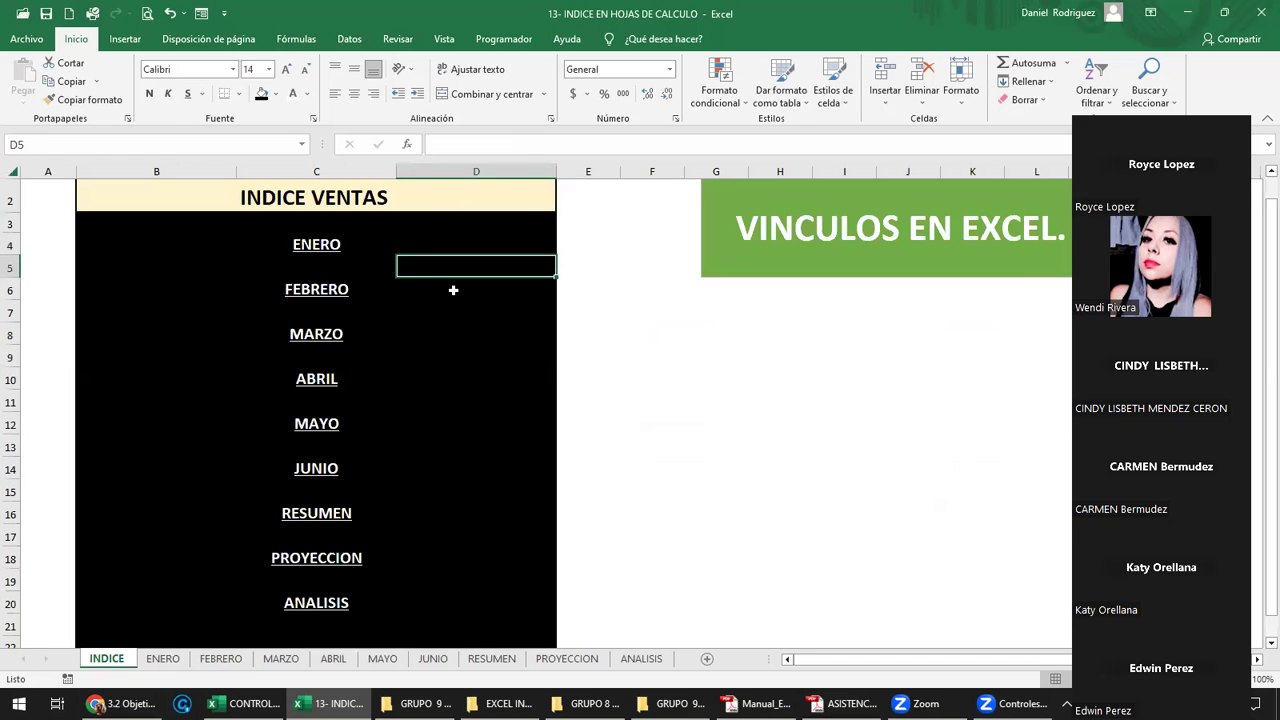
click(463, 338)
click(470, 382)
click(448, 426)
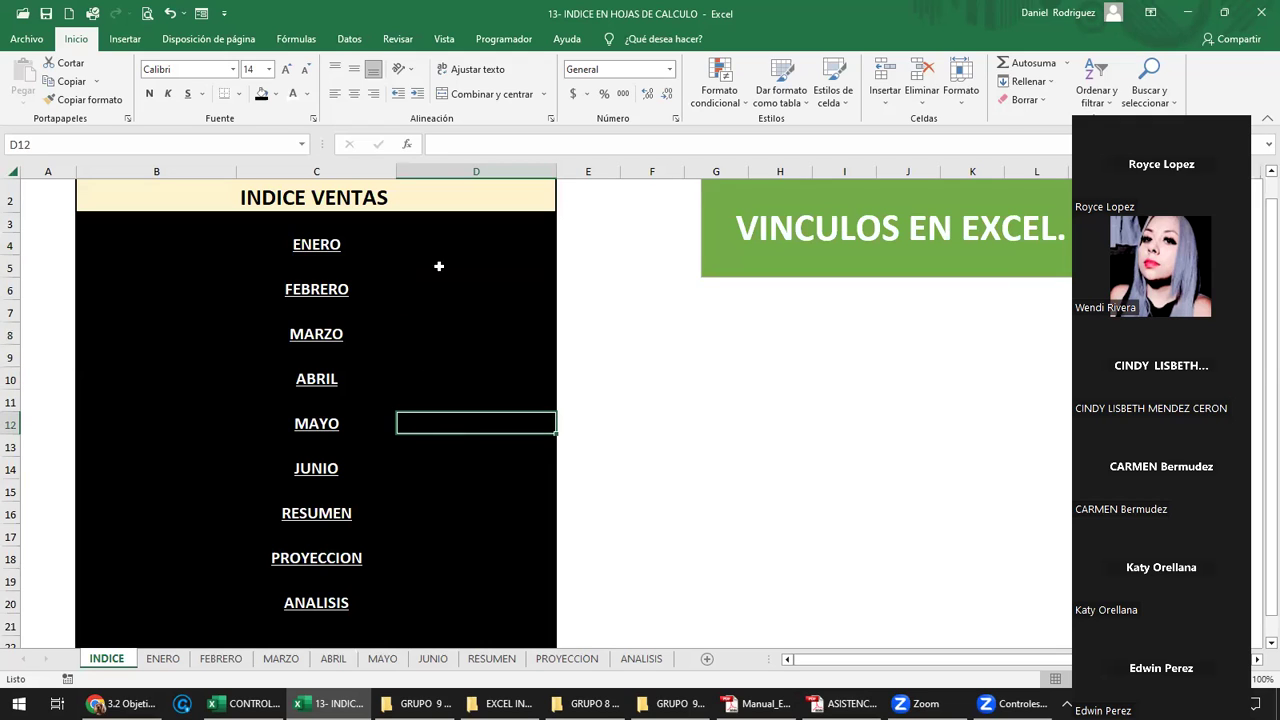
click(461, 241)
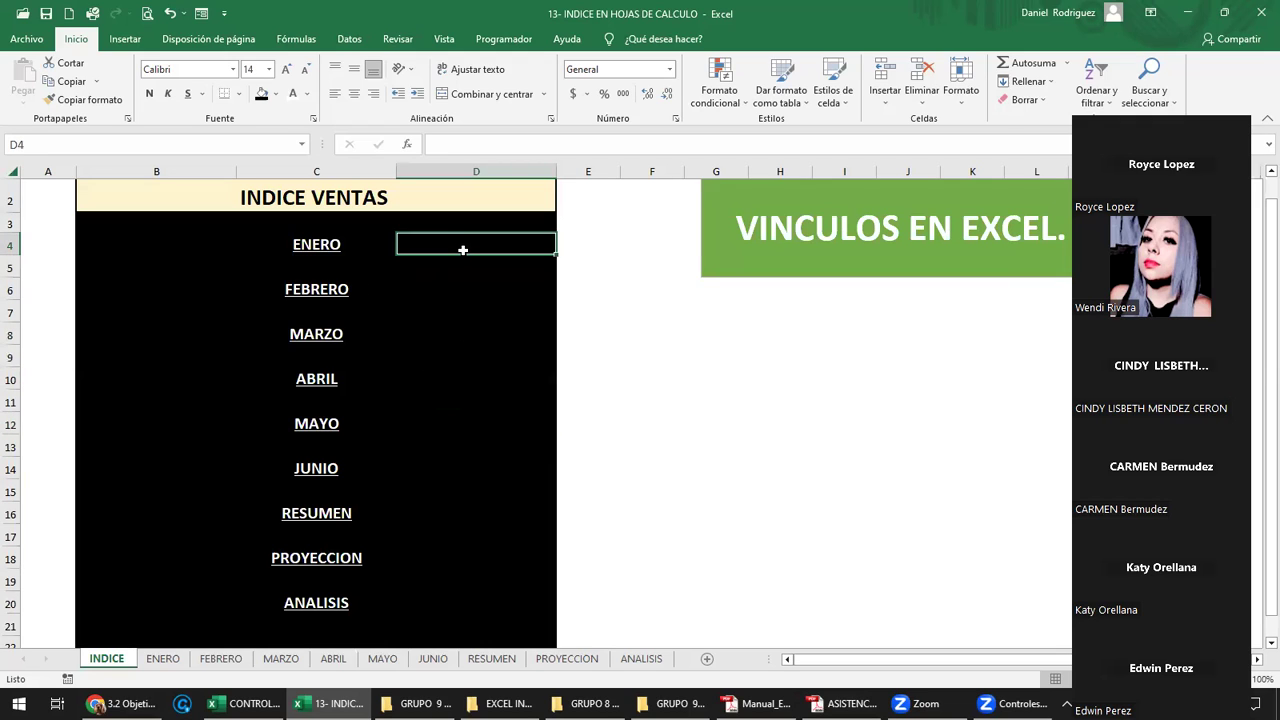
click(172, 658)
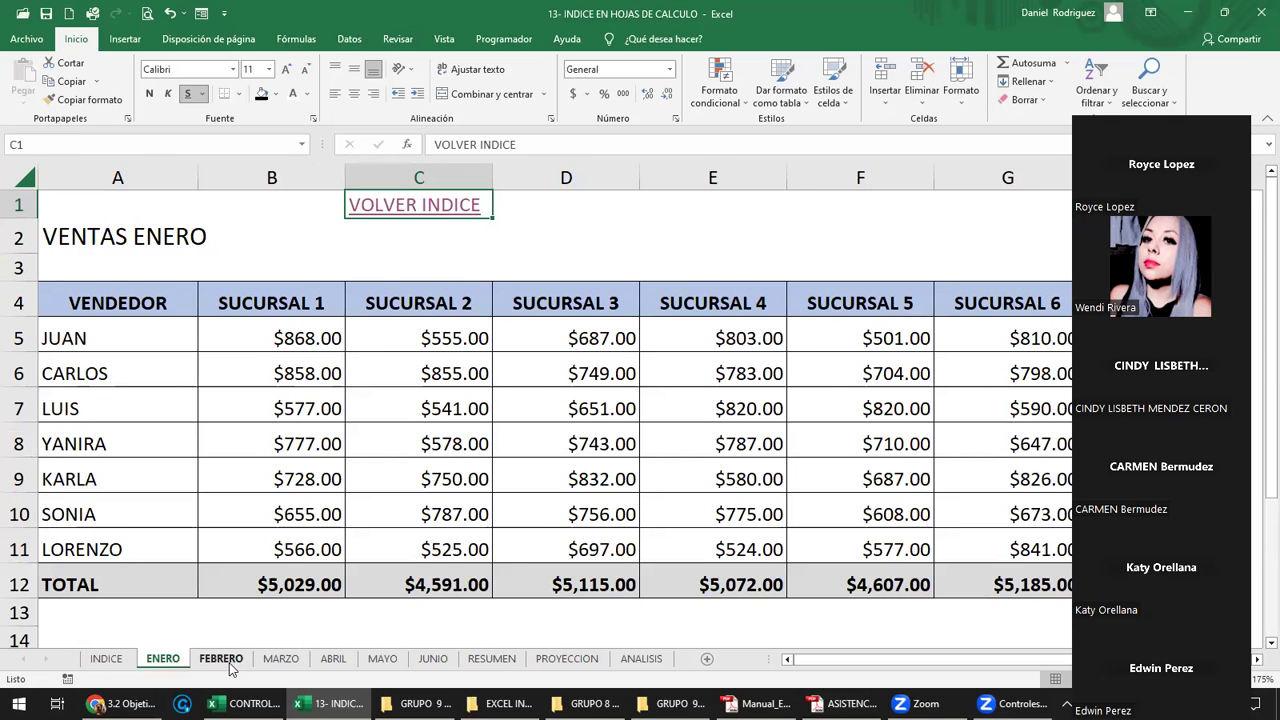
click(224, 662)
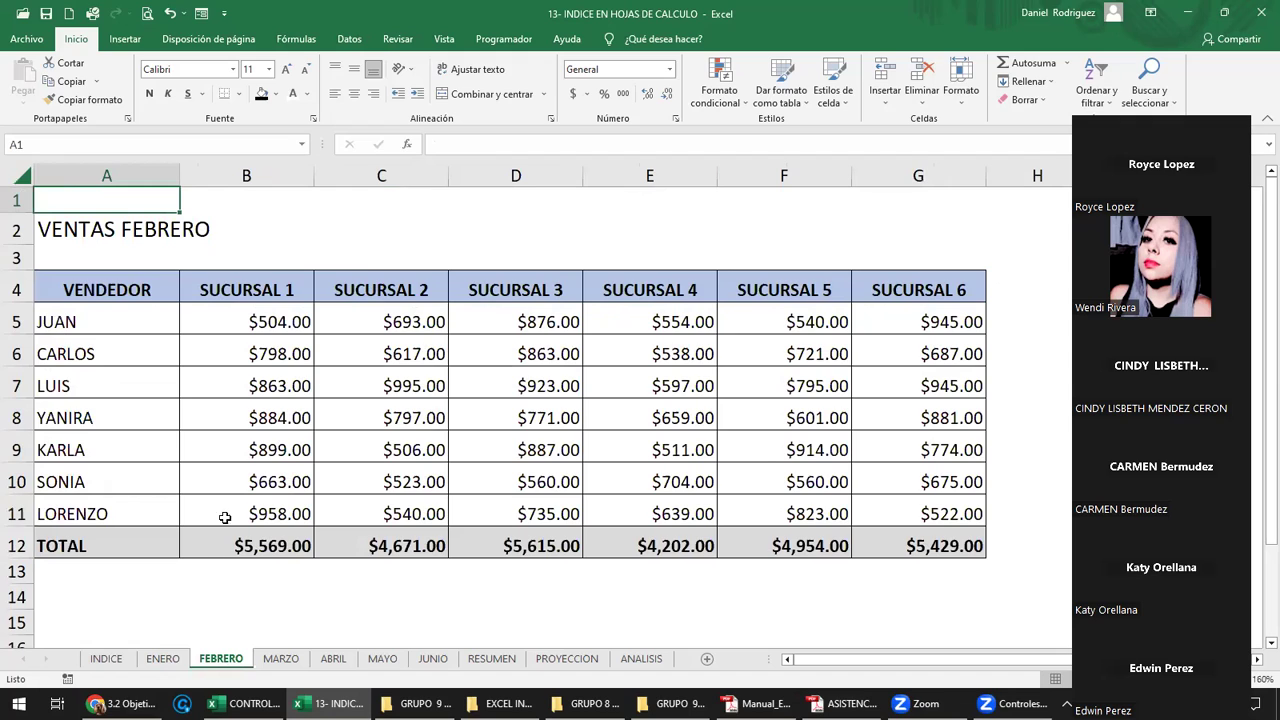
click(391, 207)
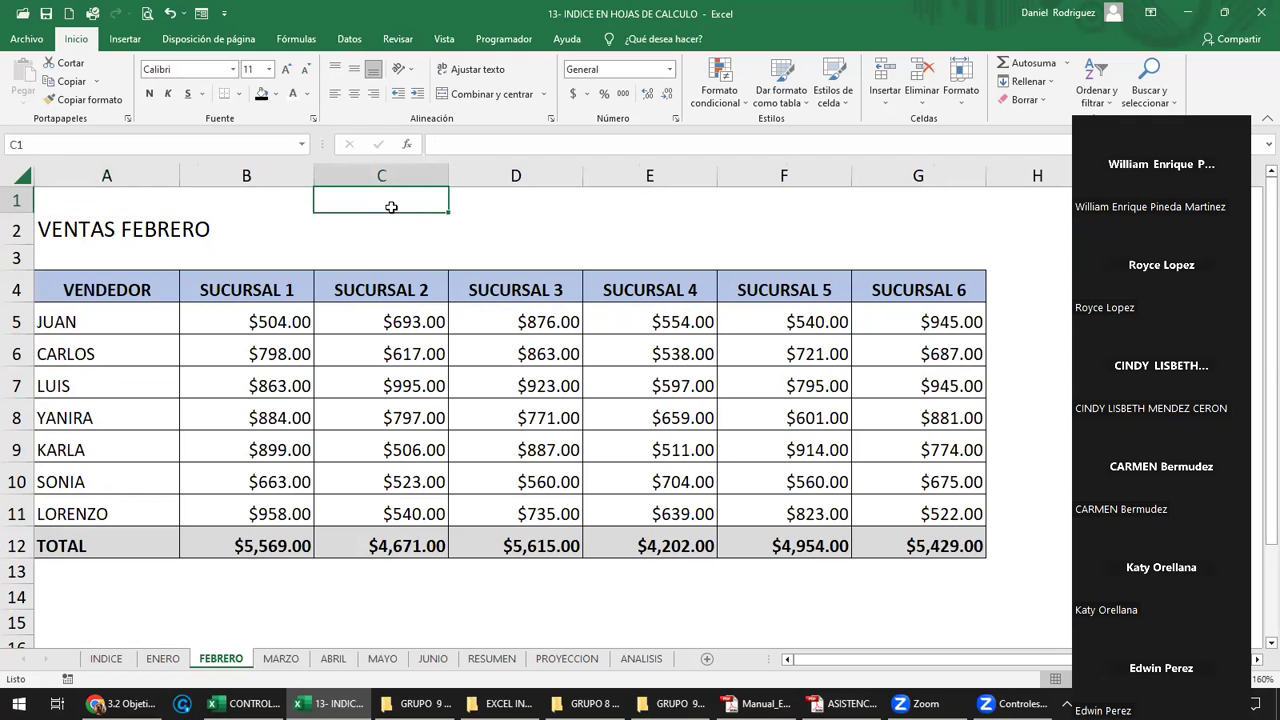
Enter VOLVER INDICE in FEBRERO's C1 and hyperlink it to INDICE cell D6.
text(VO)
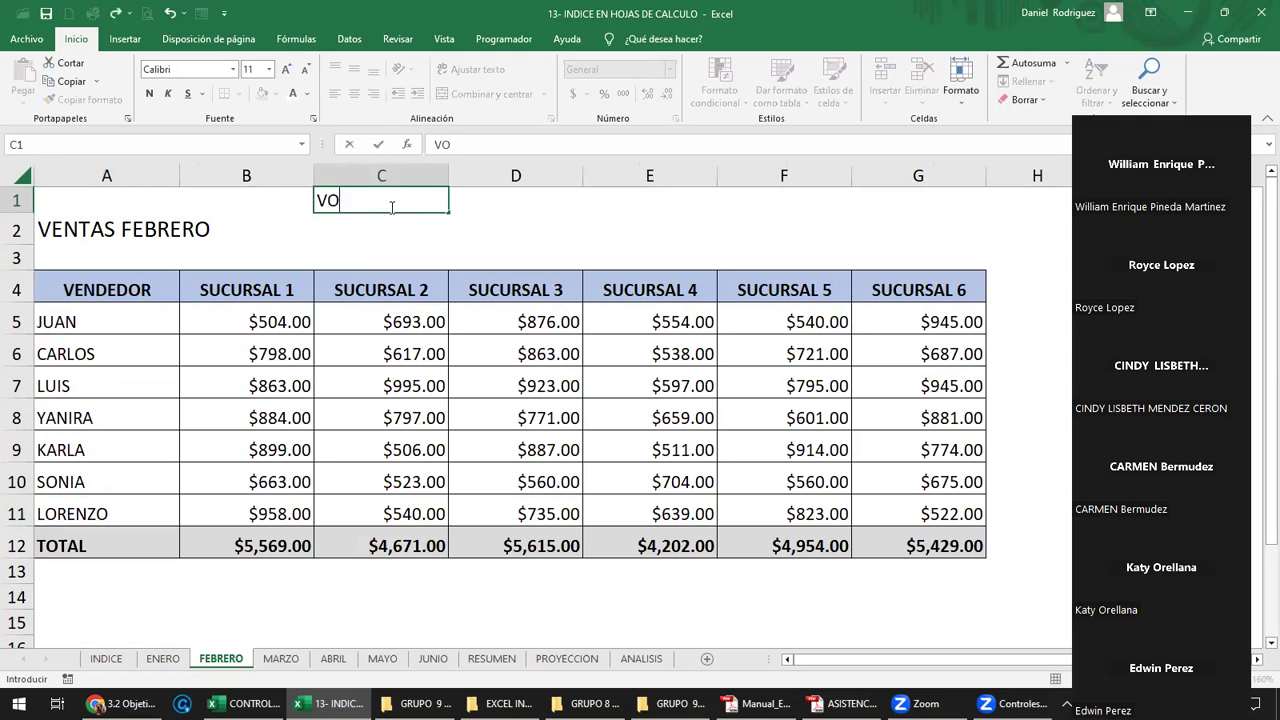
text(LVER I)
text(NDICE)
key(Return)
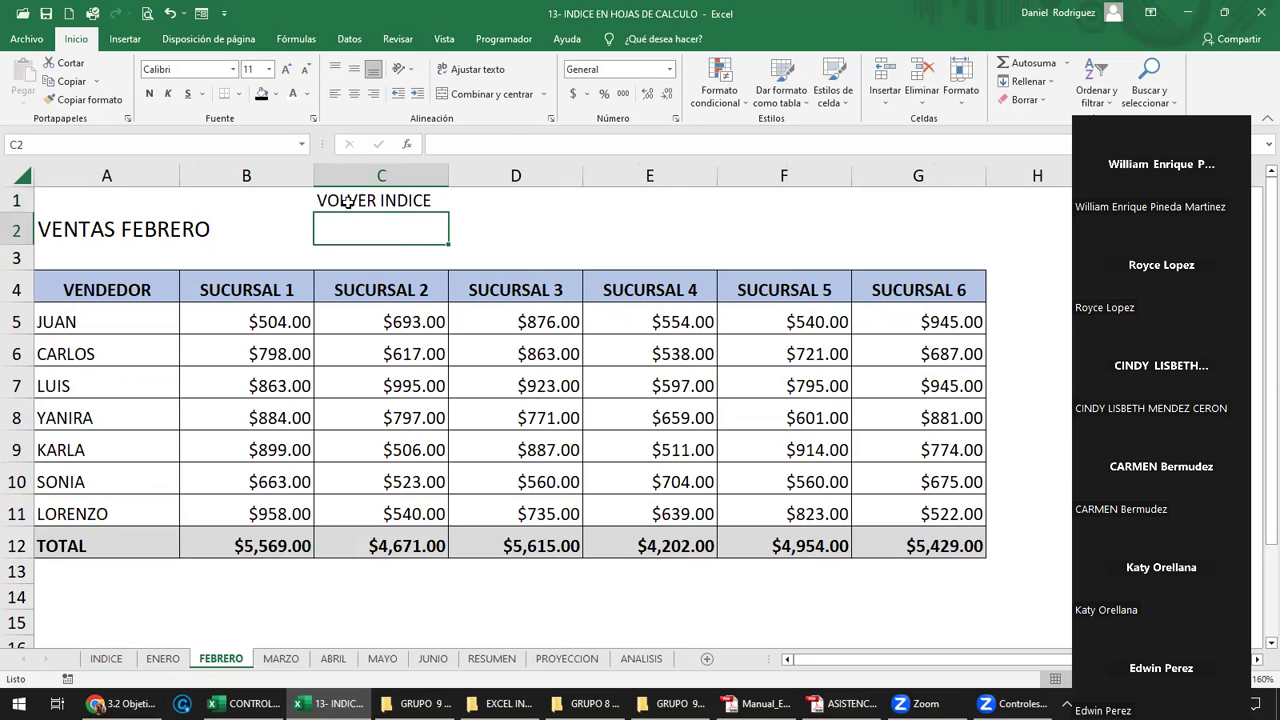
right_click(350, 203)
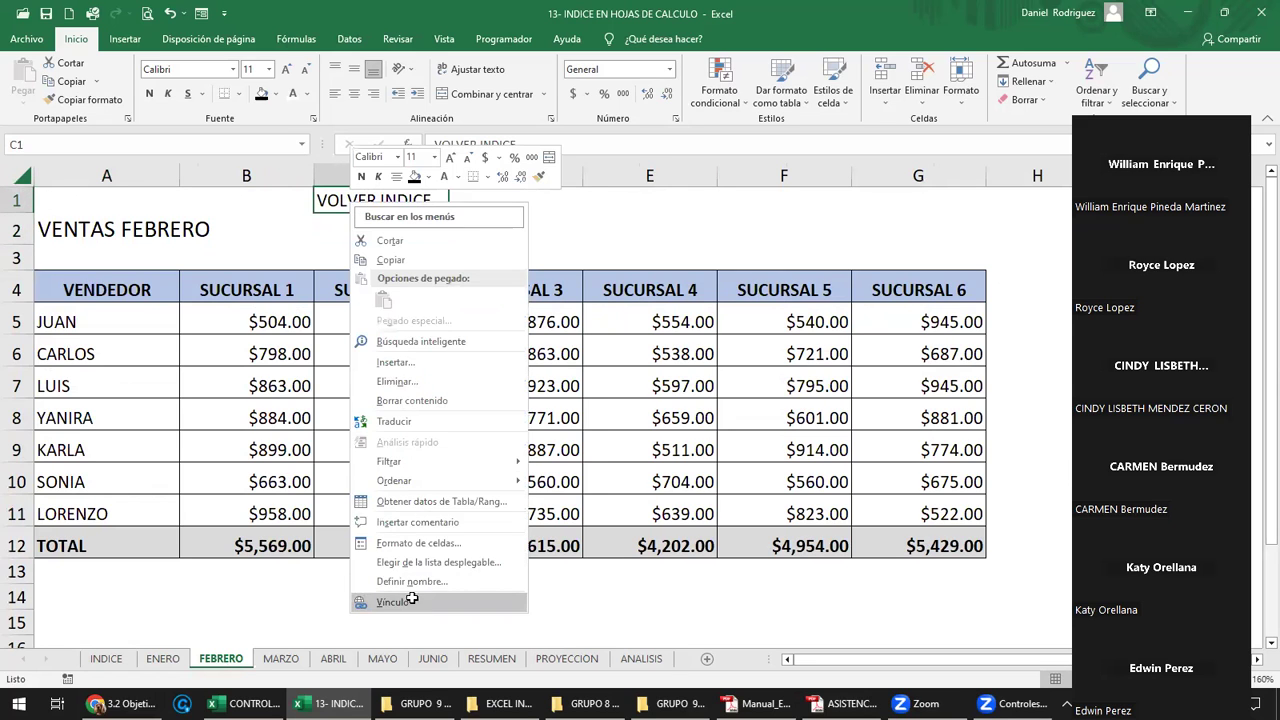
click(400, 601)
drag(422, 437, 601, 233)
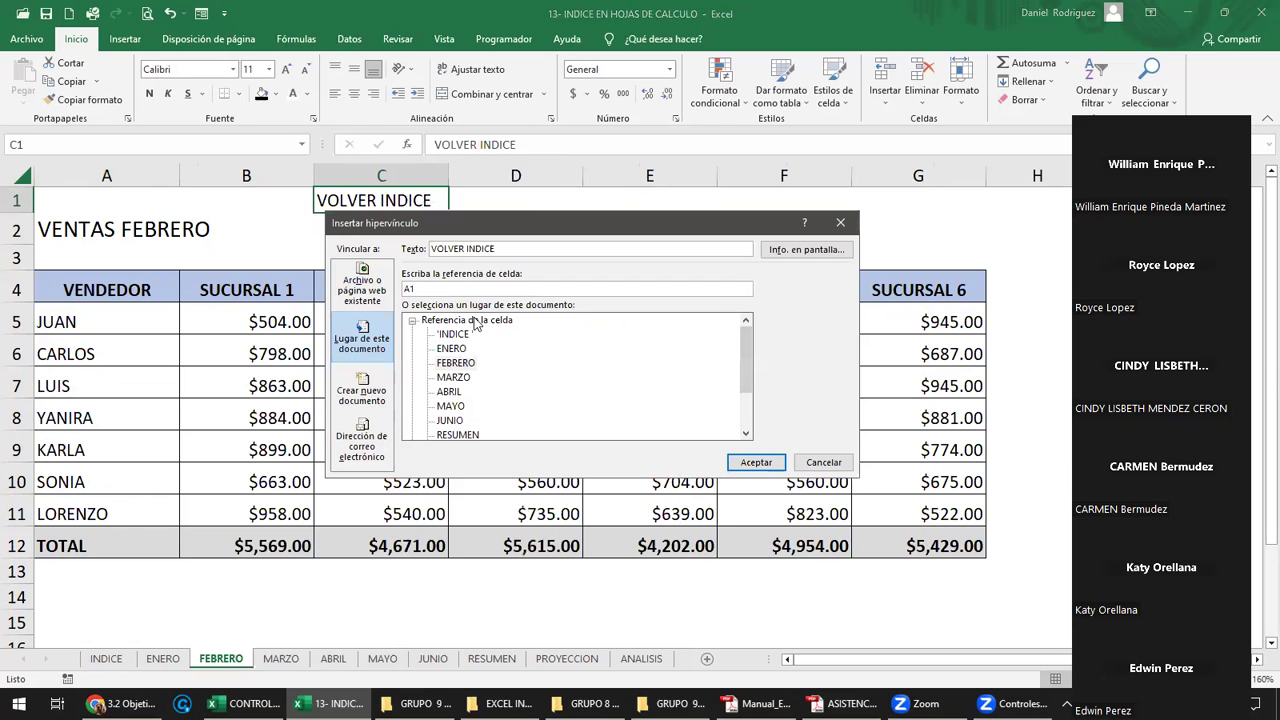
double_click(441, 291)
text(D6)
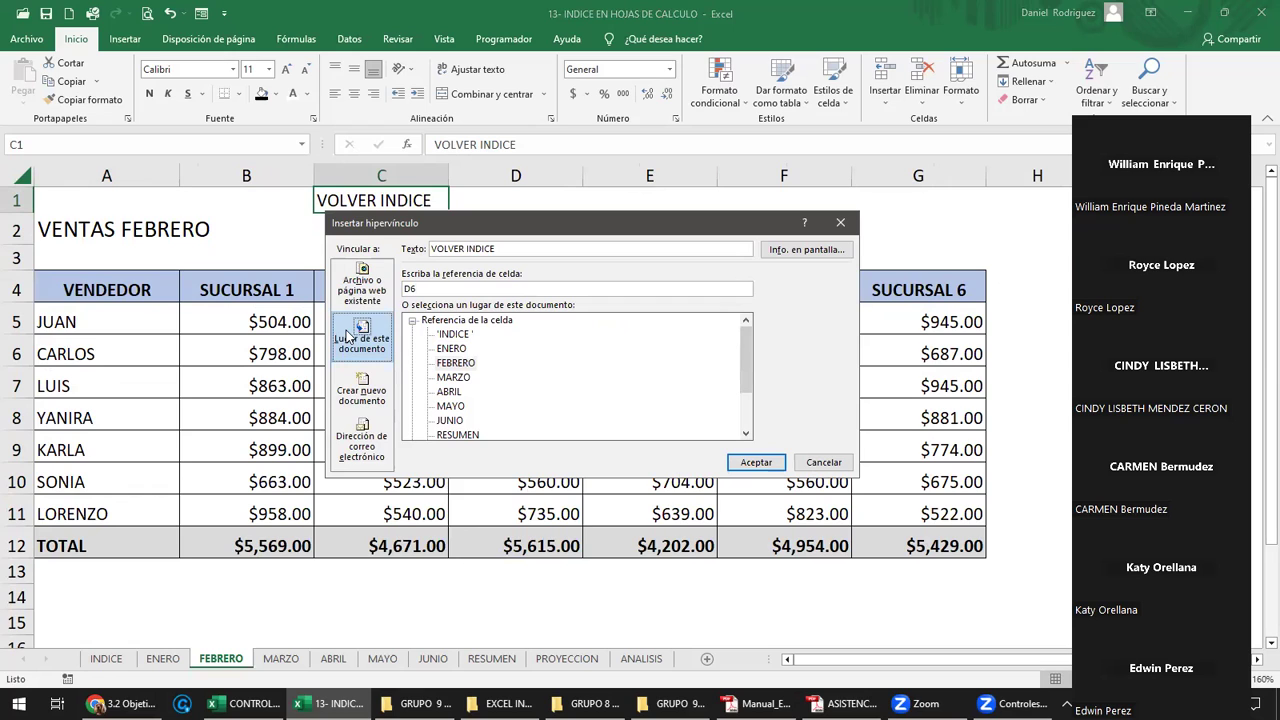
click(455, 334)
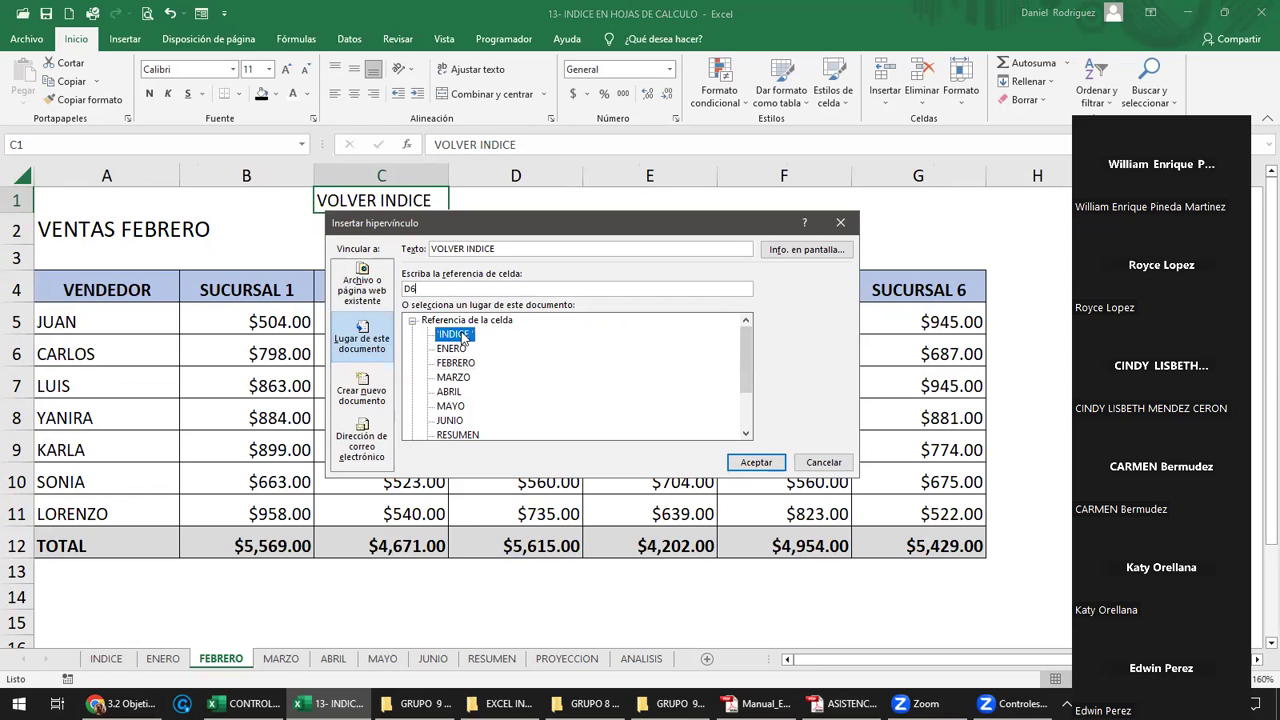
click(756, 462)
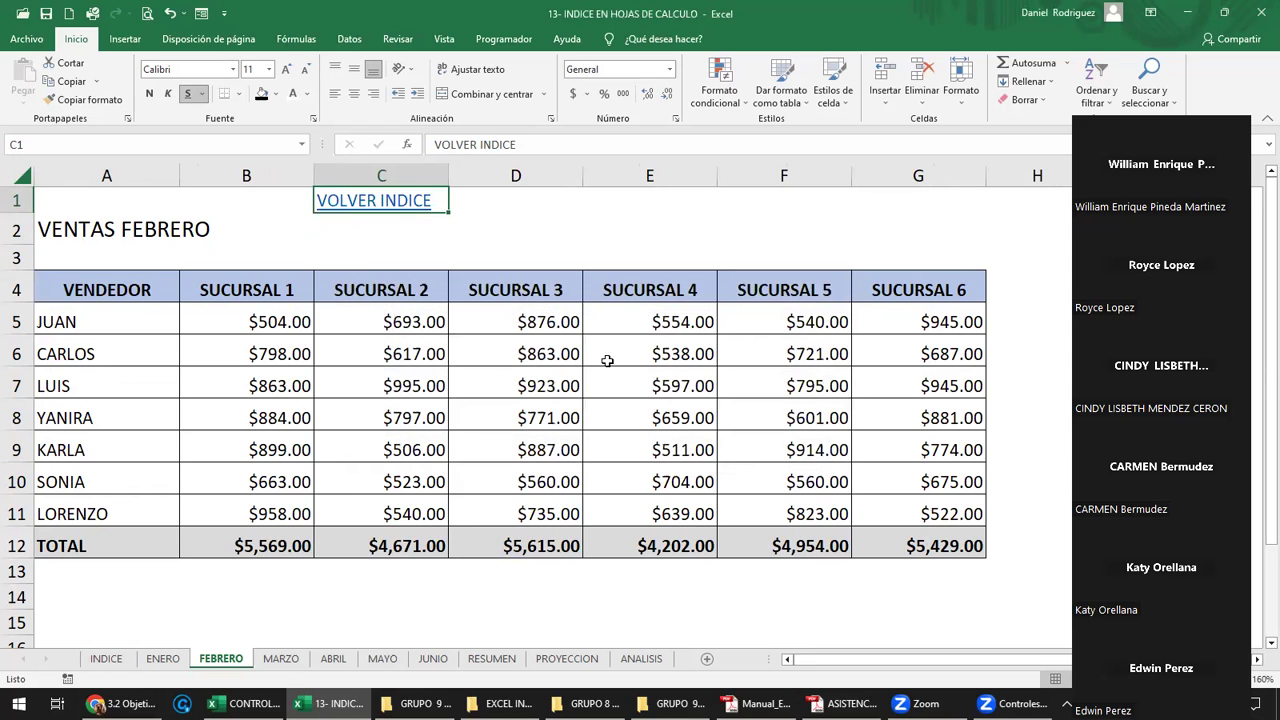
click(496, 240)
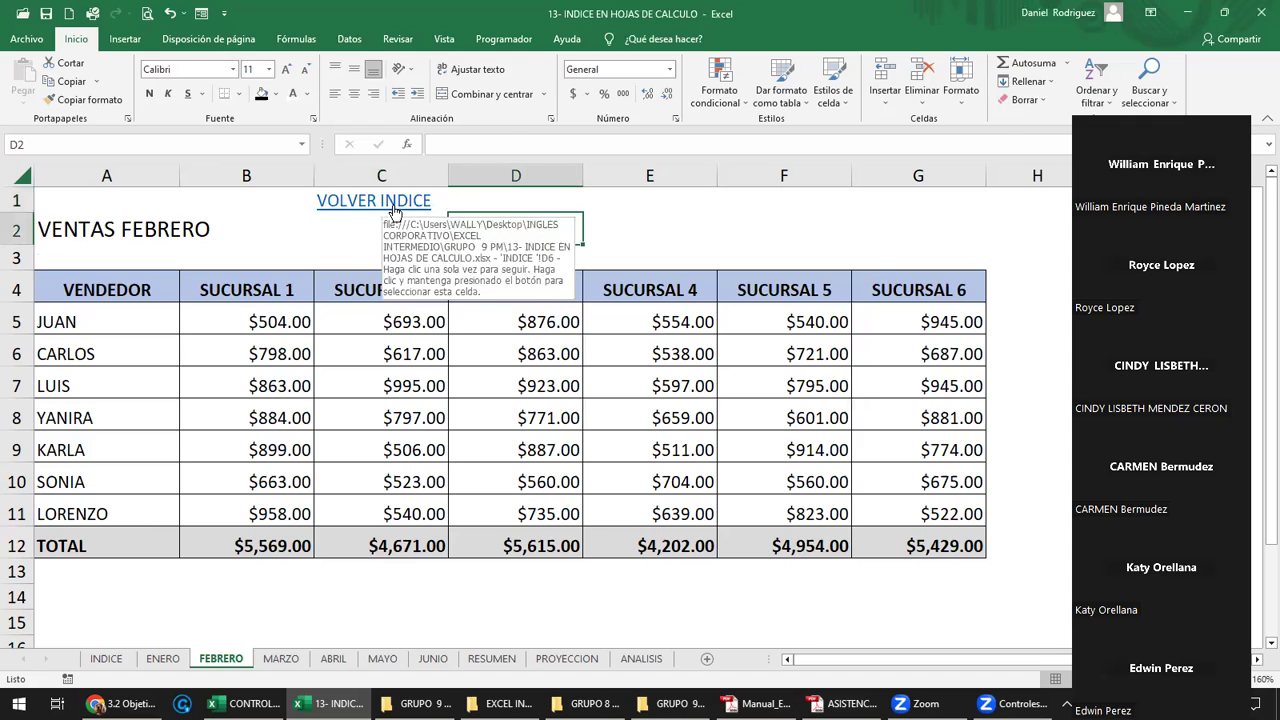
Test FEBRERO's back link, then the ENERO and FEBRERO index links and their return links.
click(395, 212)
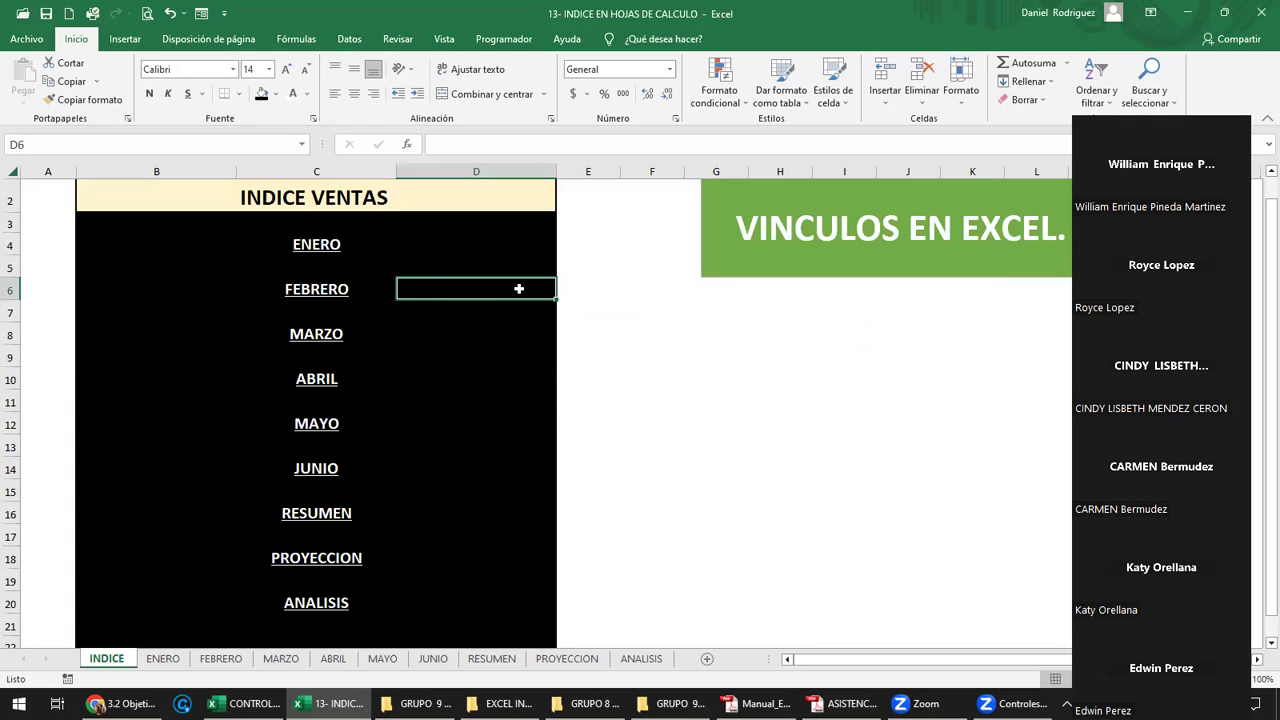
click(324, 252)
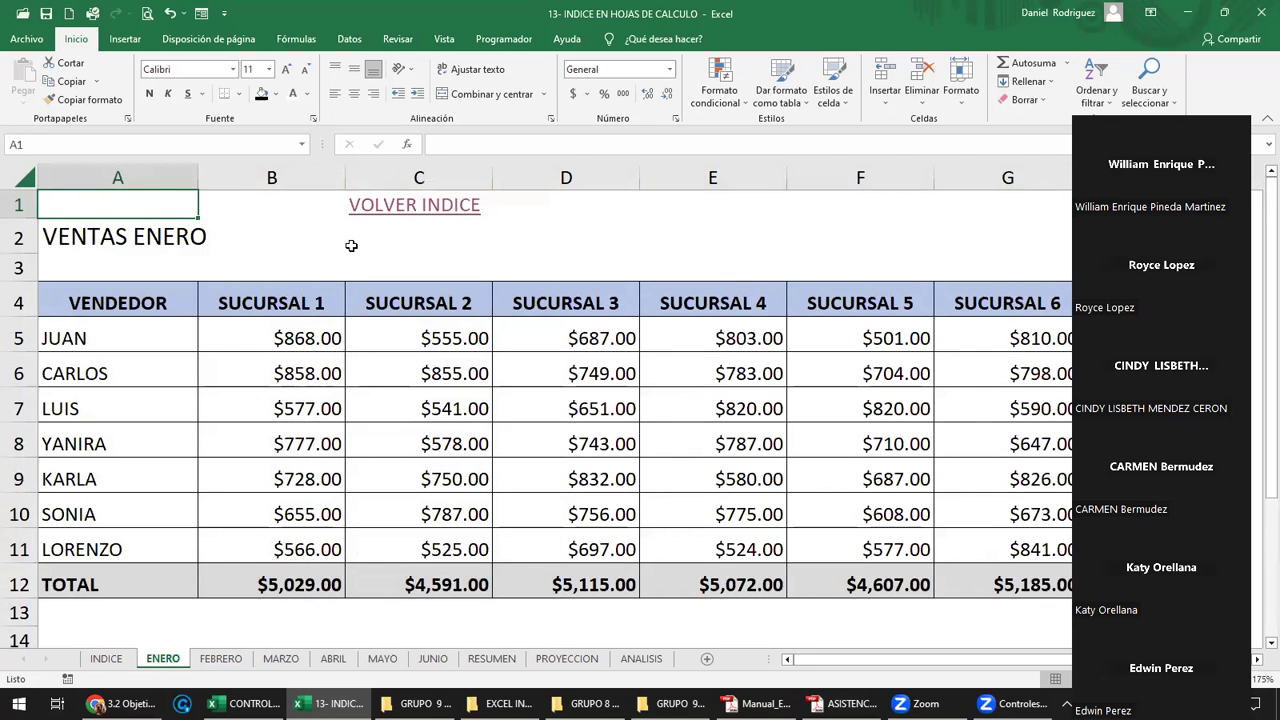
click(449, 207)
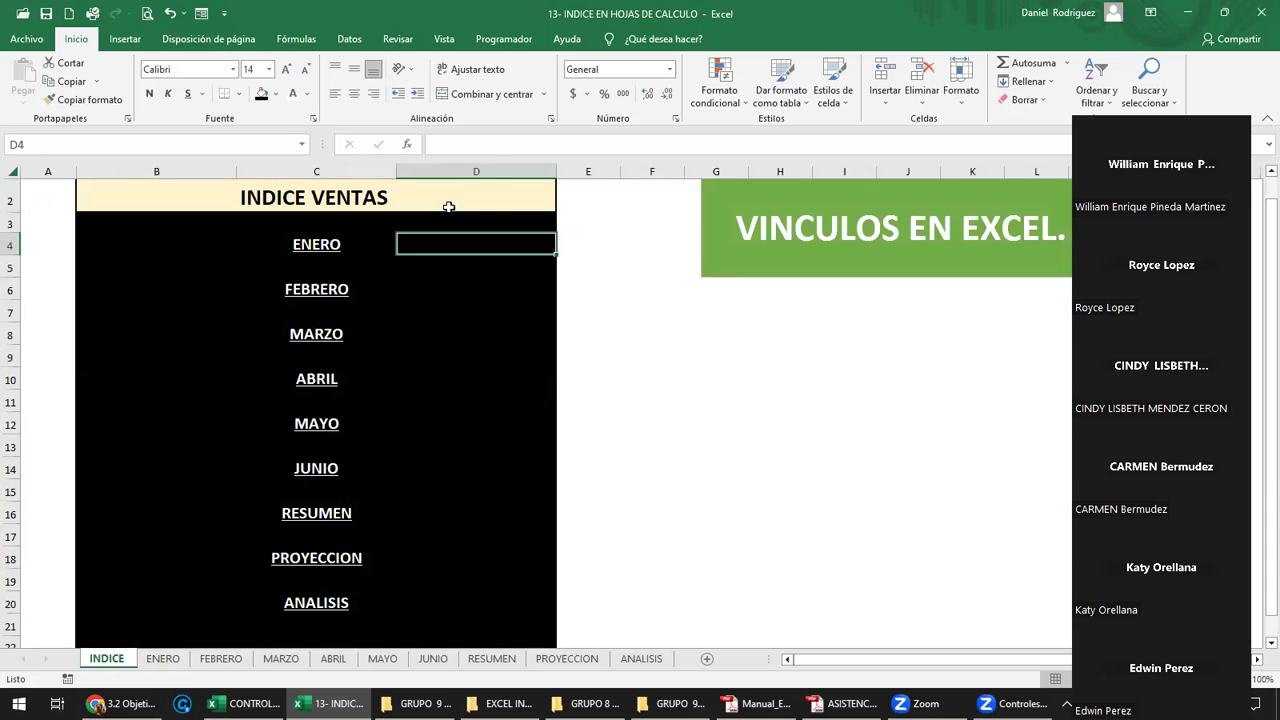
click(318, 289)
click(419, 205)
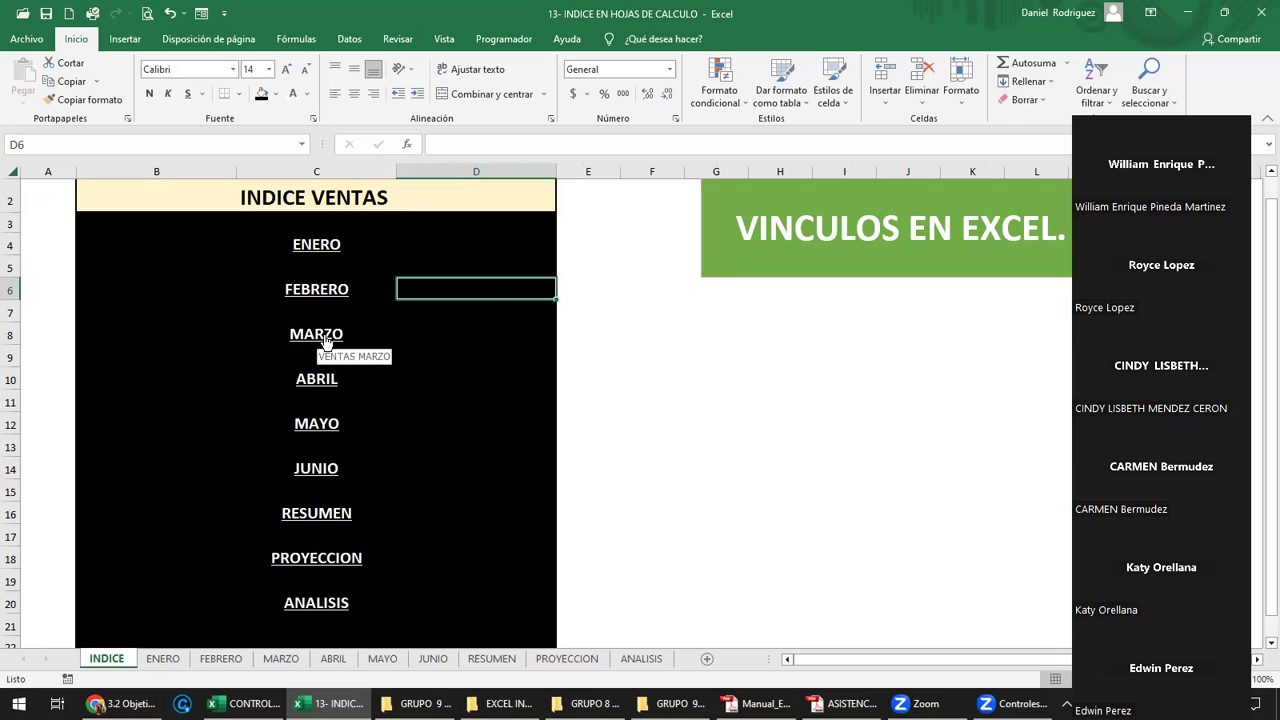
Open MARZO from the index and enter VOLVER INDICE in cell C1.
click(325, 339)
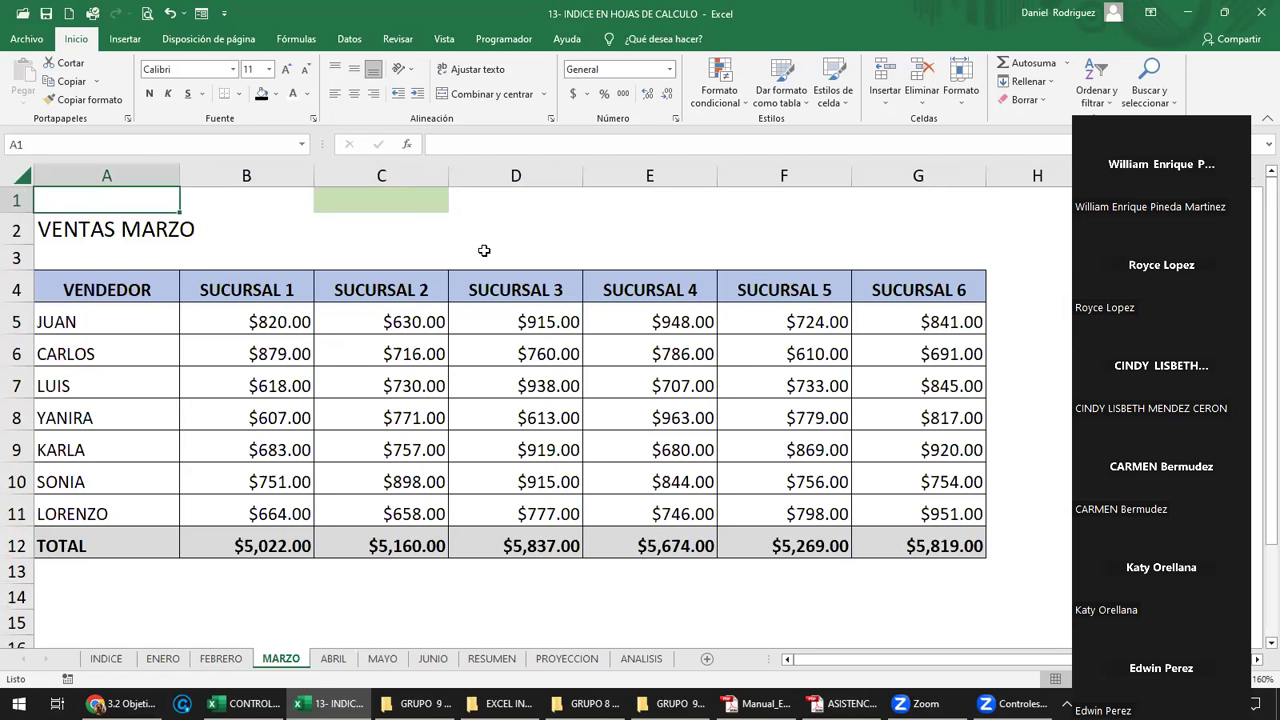
click(402, 205)
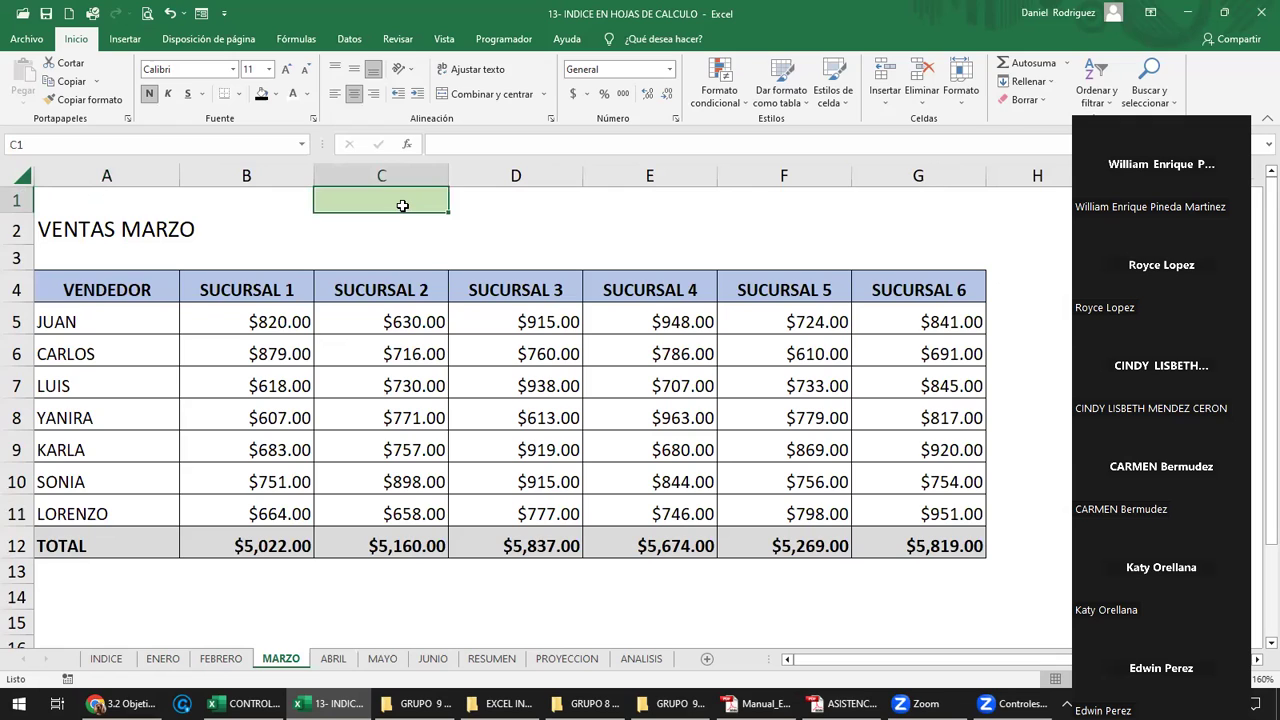
text(VOLVER INDICE)
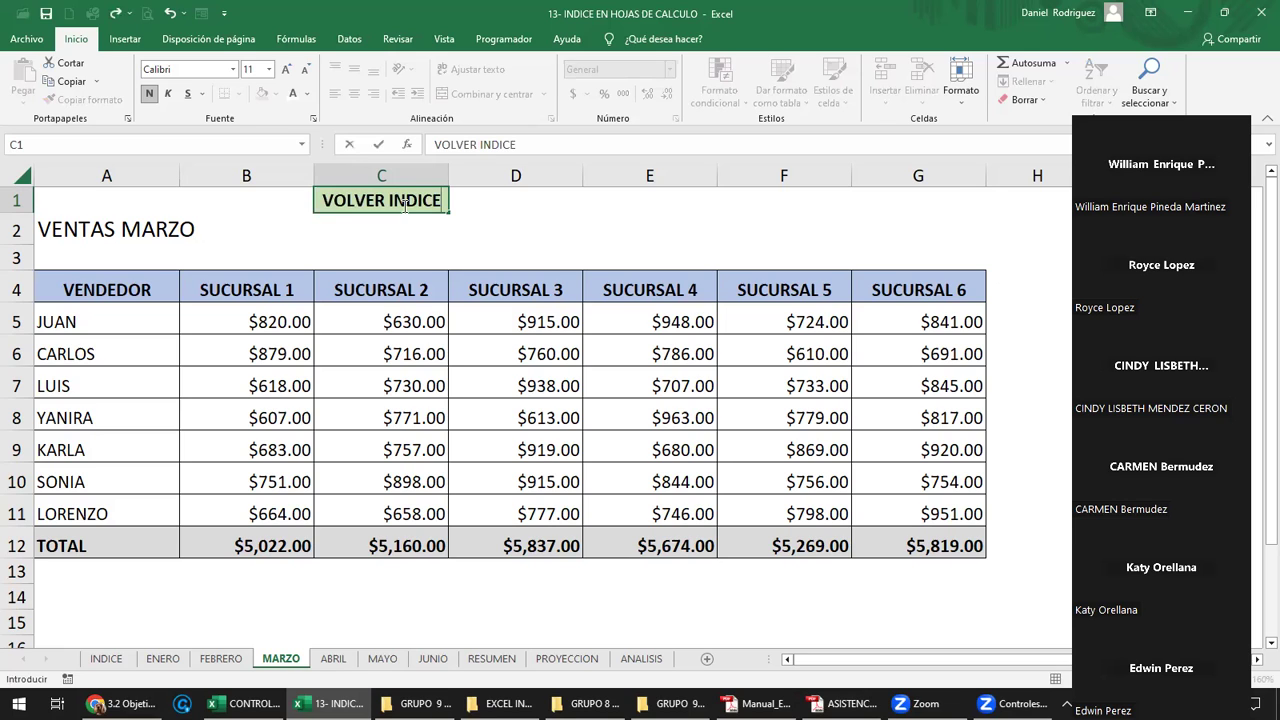
click(503, 207)
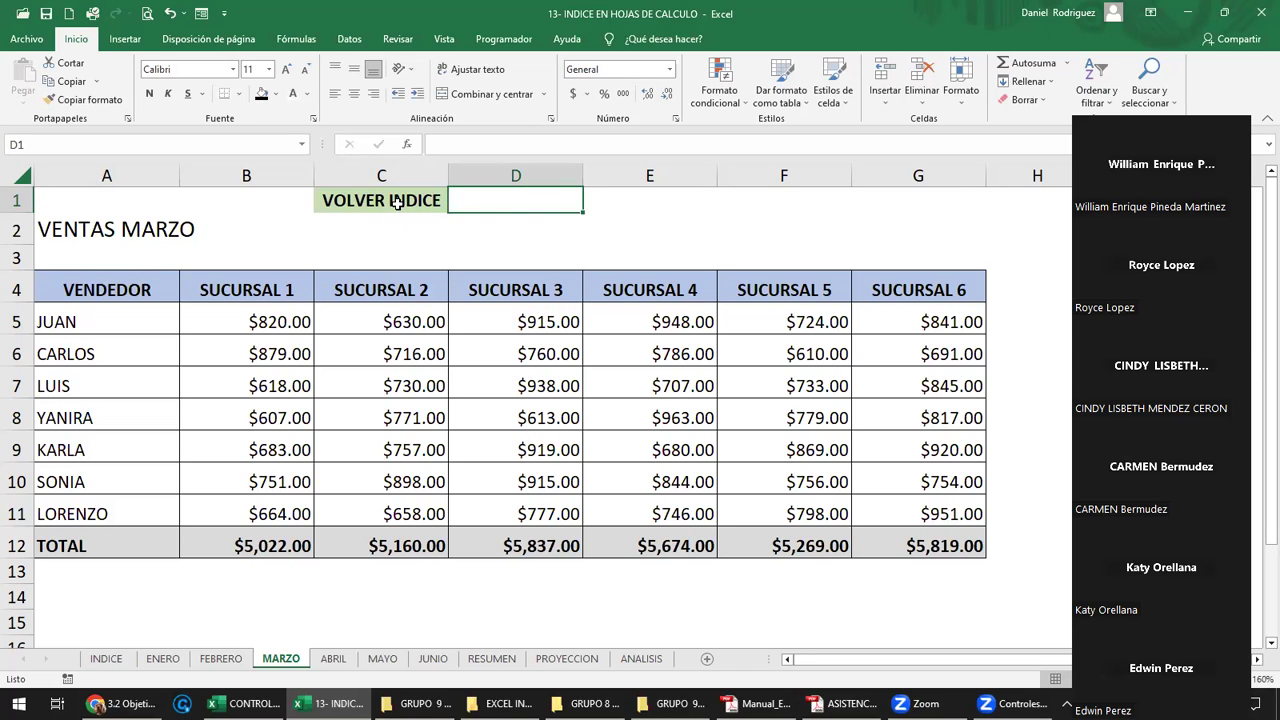
Hyperlink MARZO's C1 to INDICE cell D8 and test the link.
right_click(398, 202)
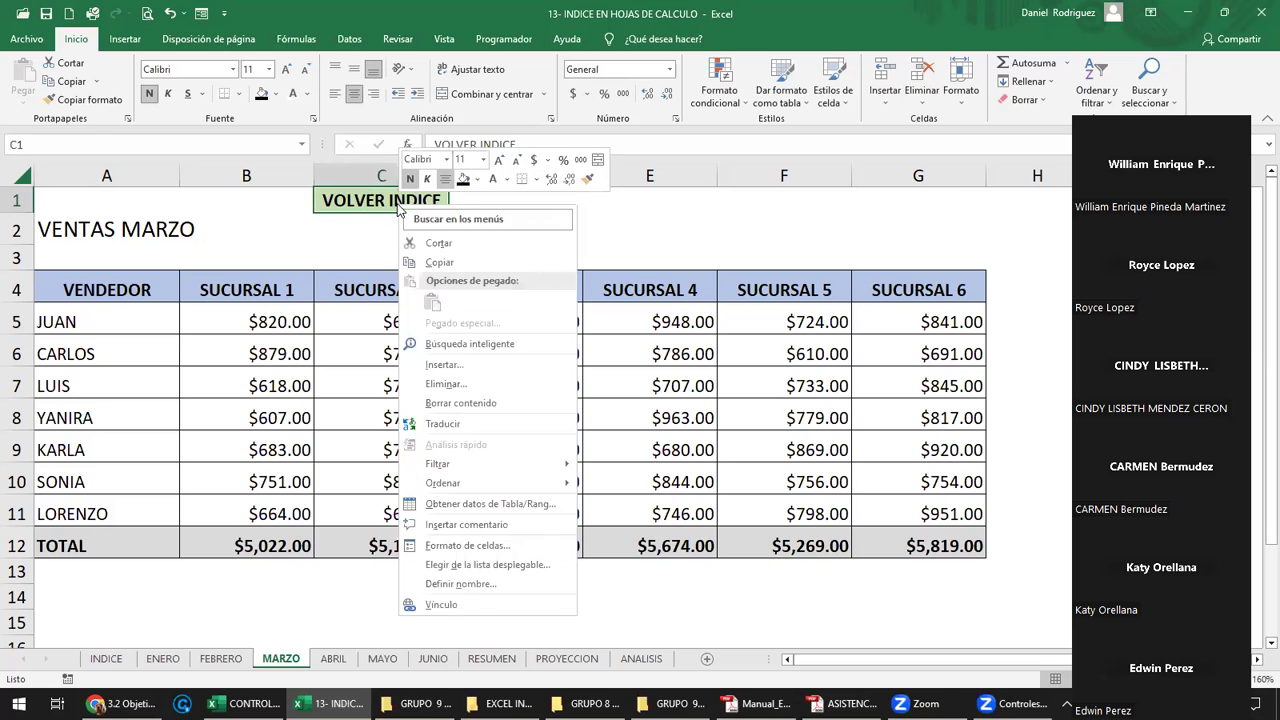
click(473, 614)
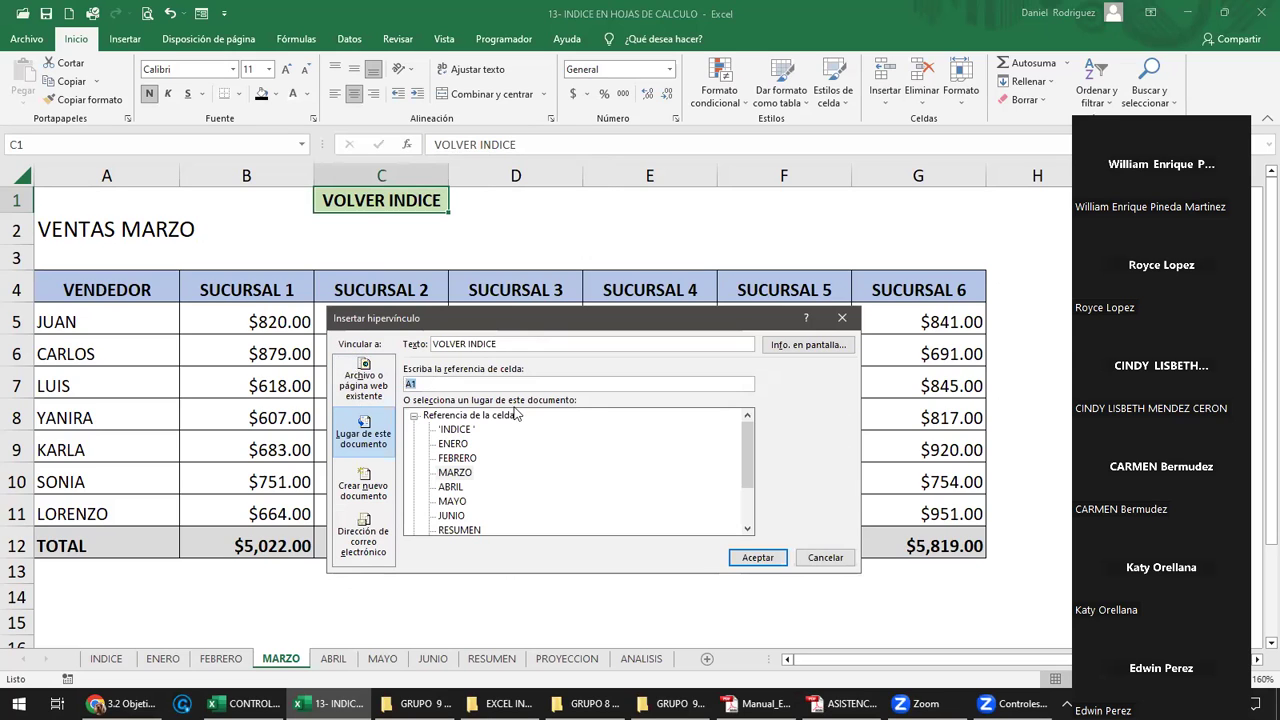
text(S)
click(461, 431)
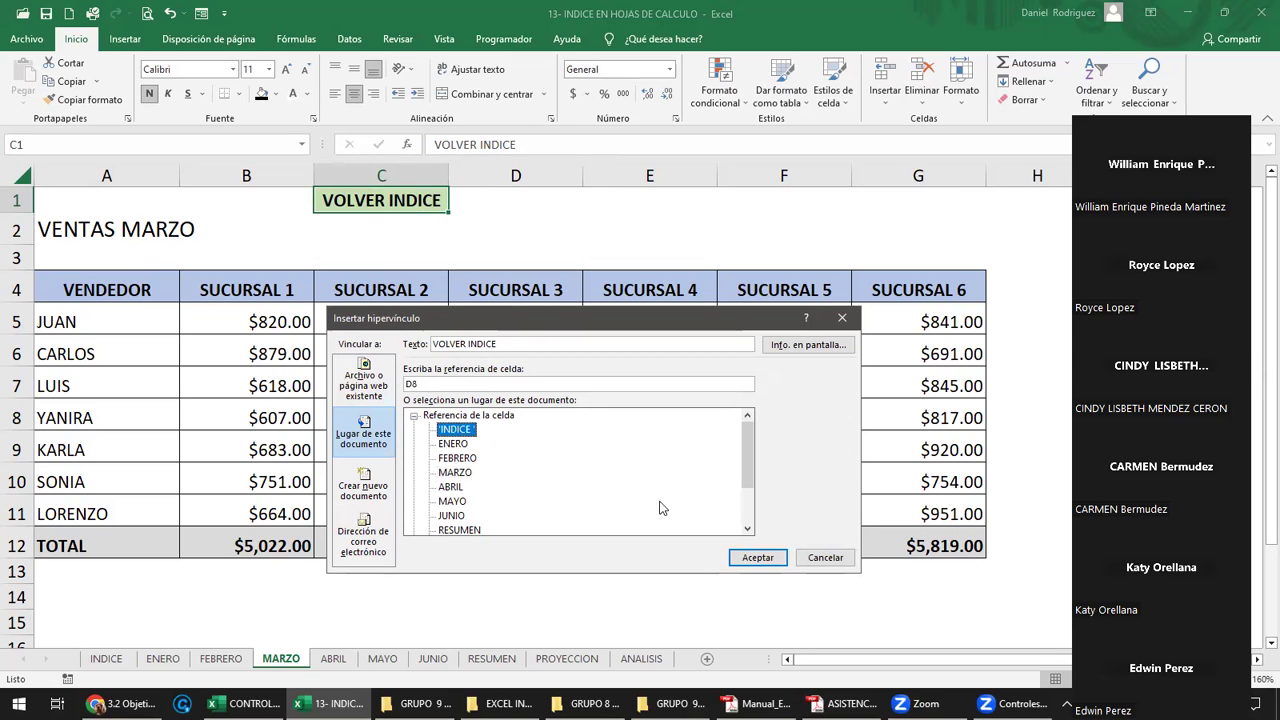
click(744, 557)
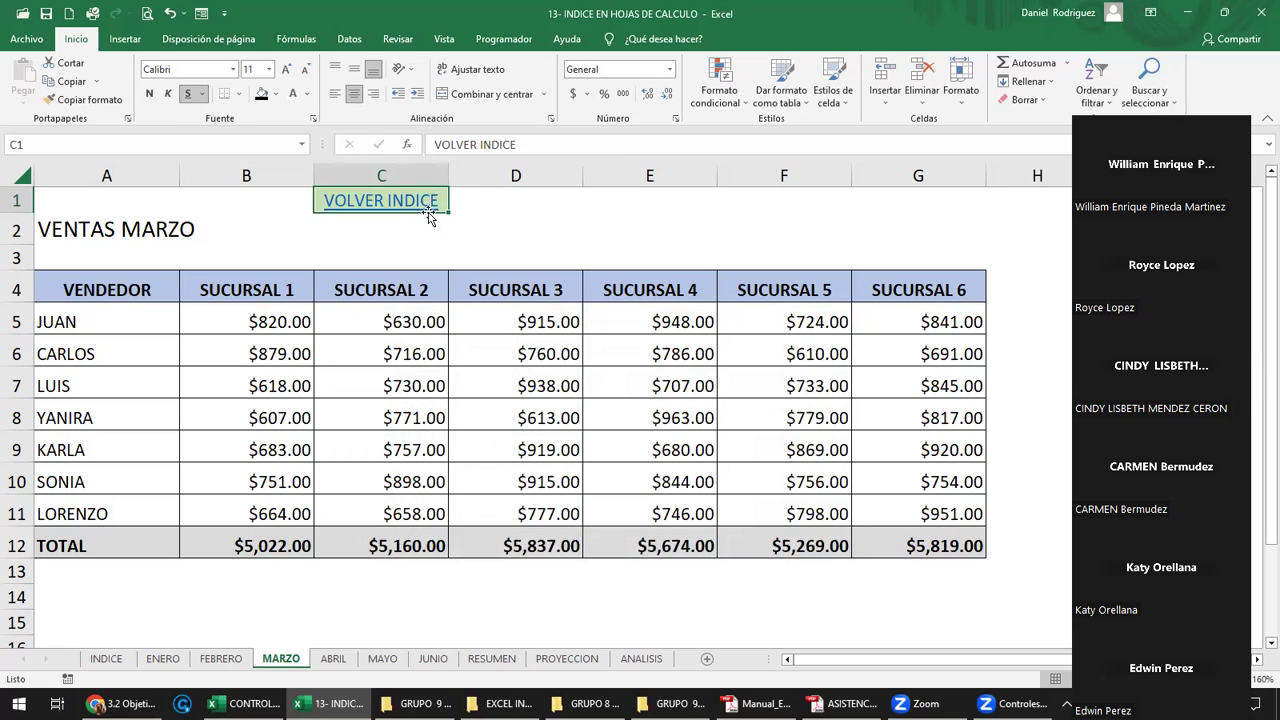
click(424, 203)
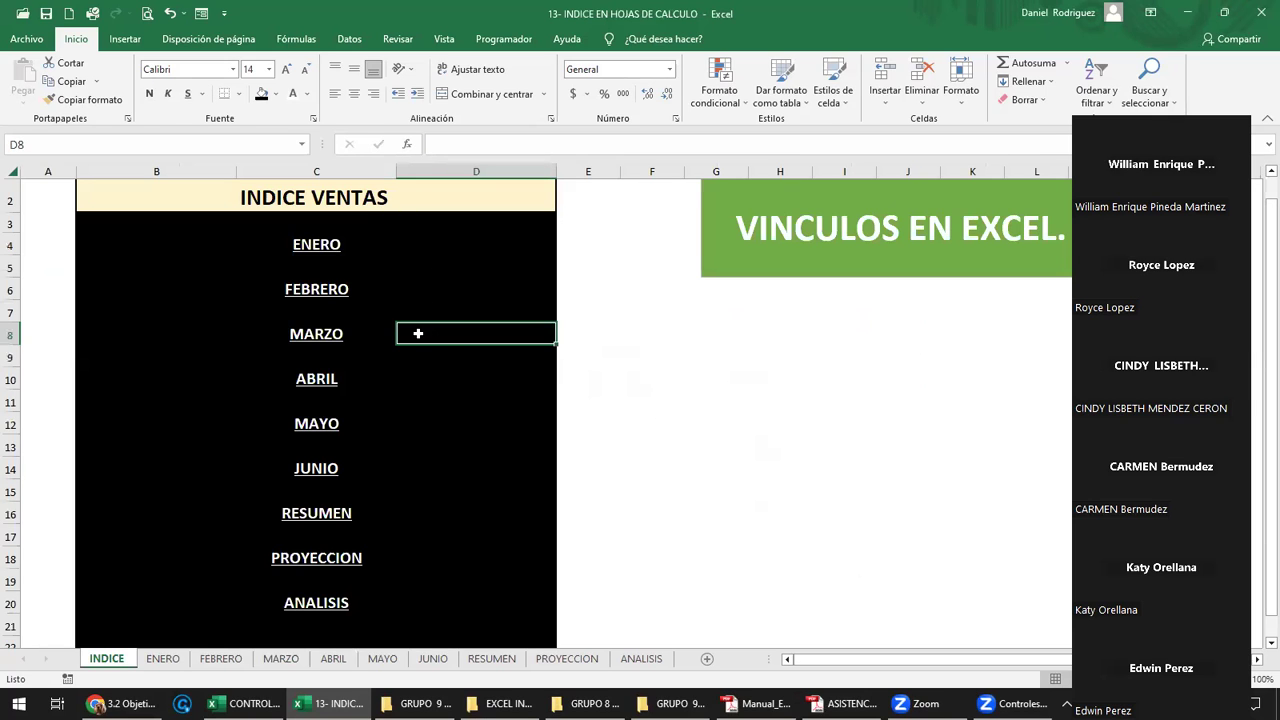
Select the index cells beside ABRIL through ANALISIS, then return to MARZO cell C3.
drag(423, 380, 440, 605)
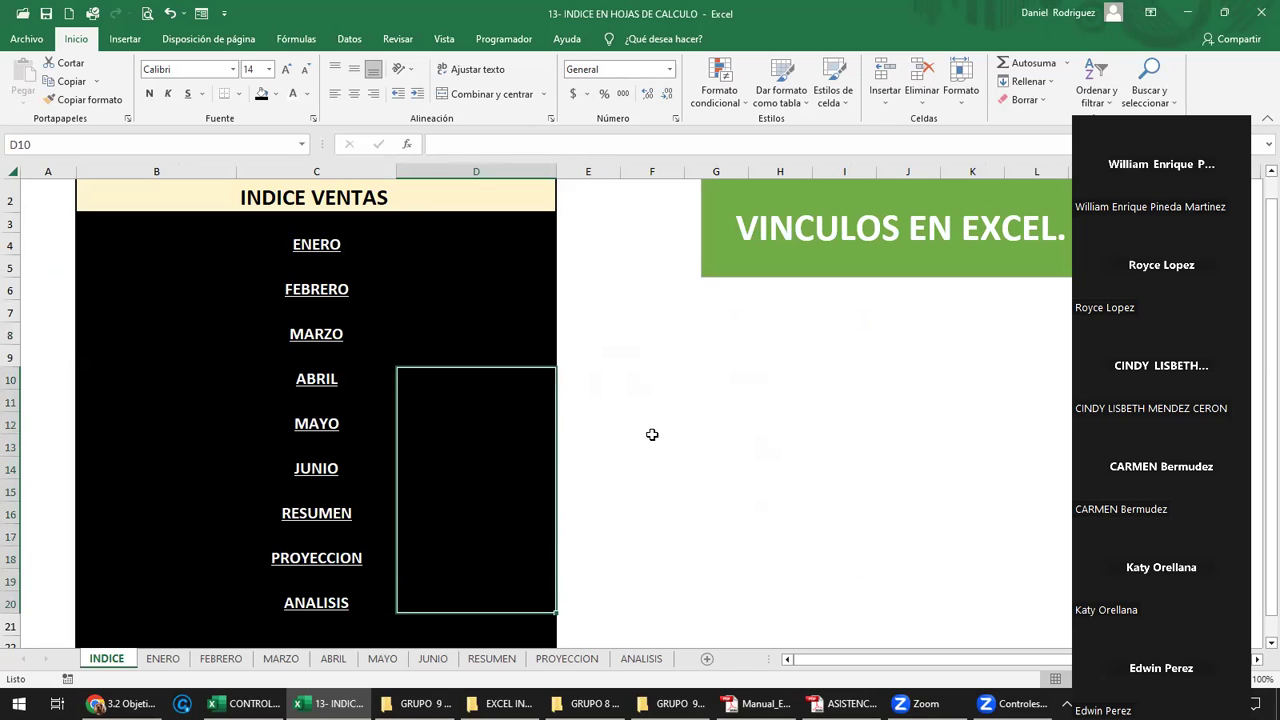
click(652, 443)
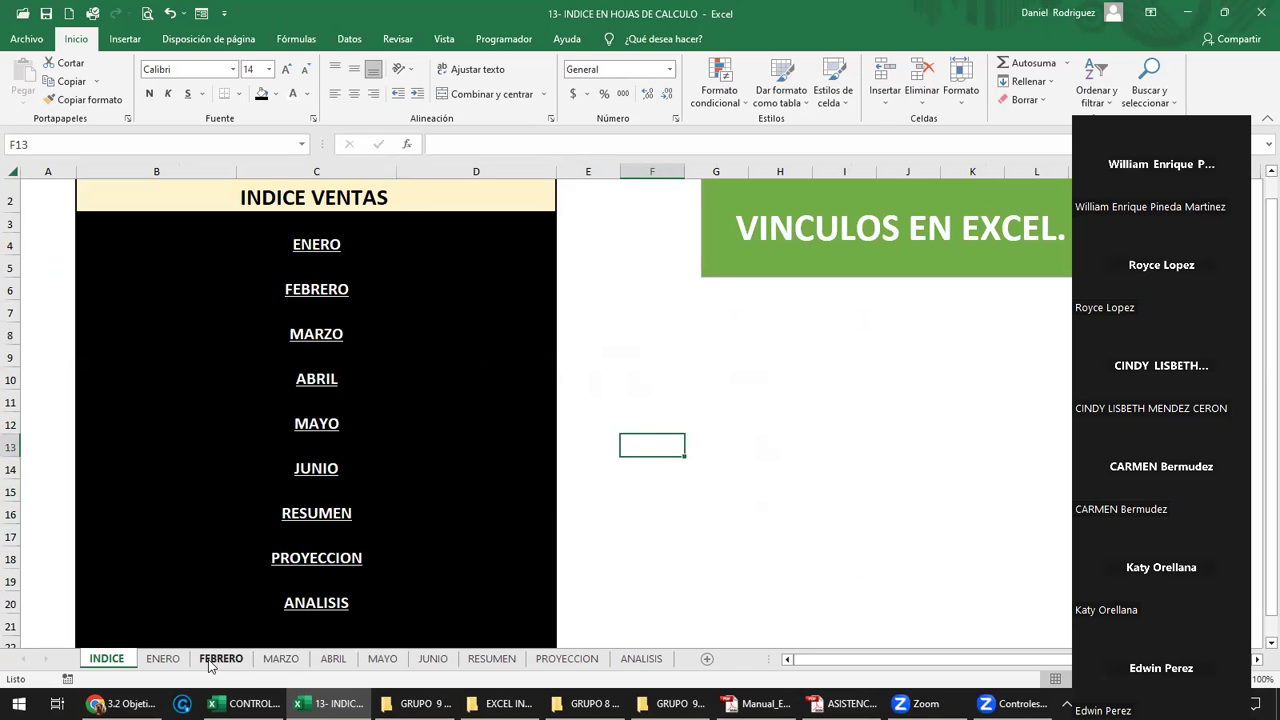
click(281, 660)
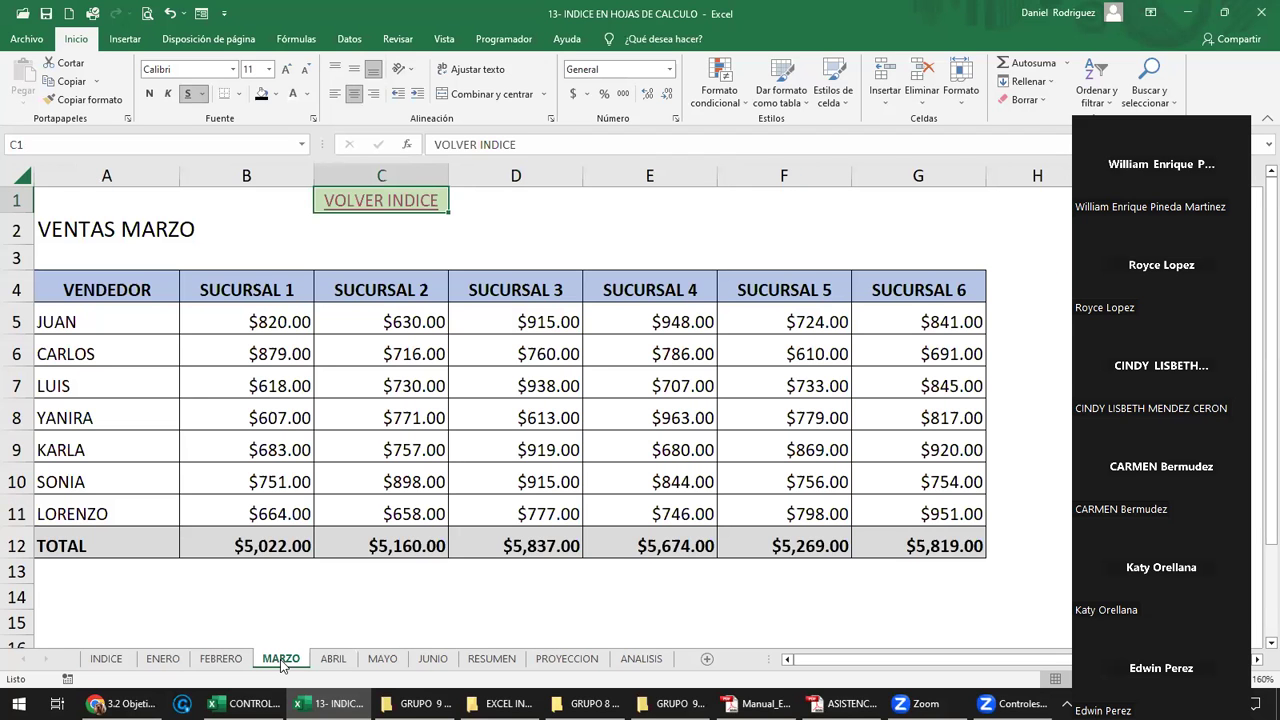
click(521, 217)
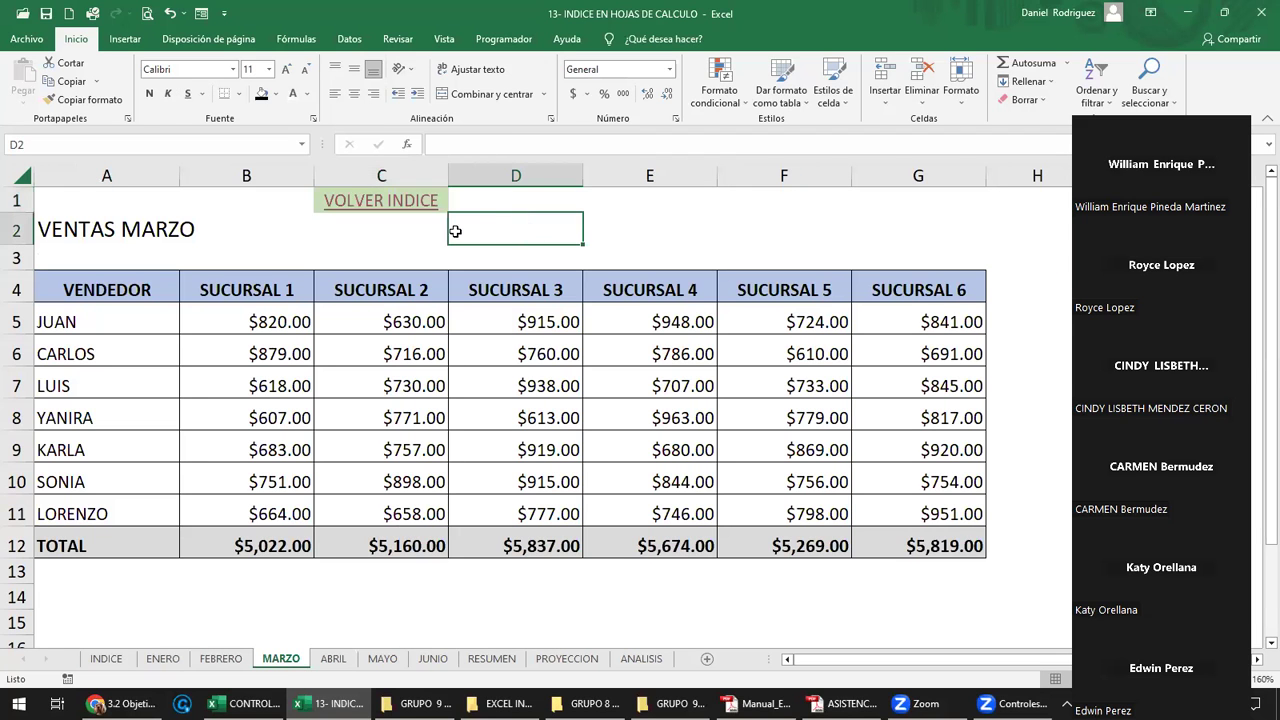
click(428, 255)
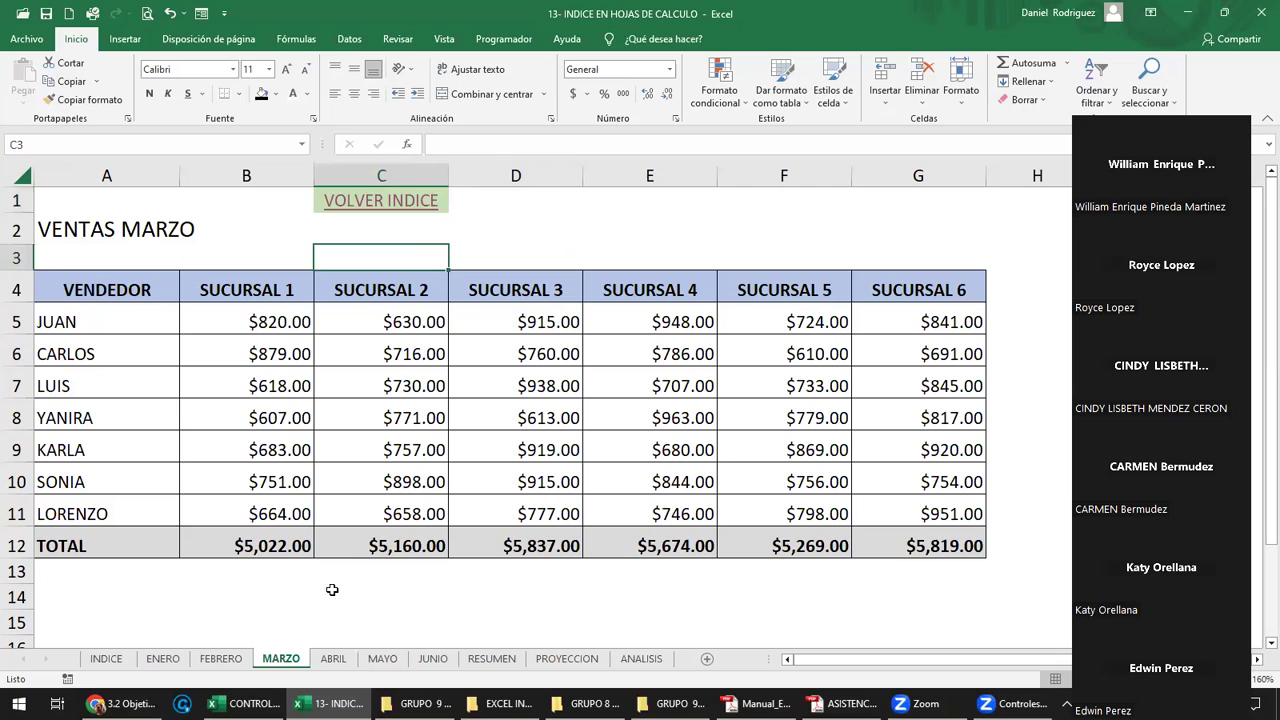
Copy MARZO's VOLVER INDICE link from C1 and paste it into C1 of ABRIL.
key(Up)
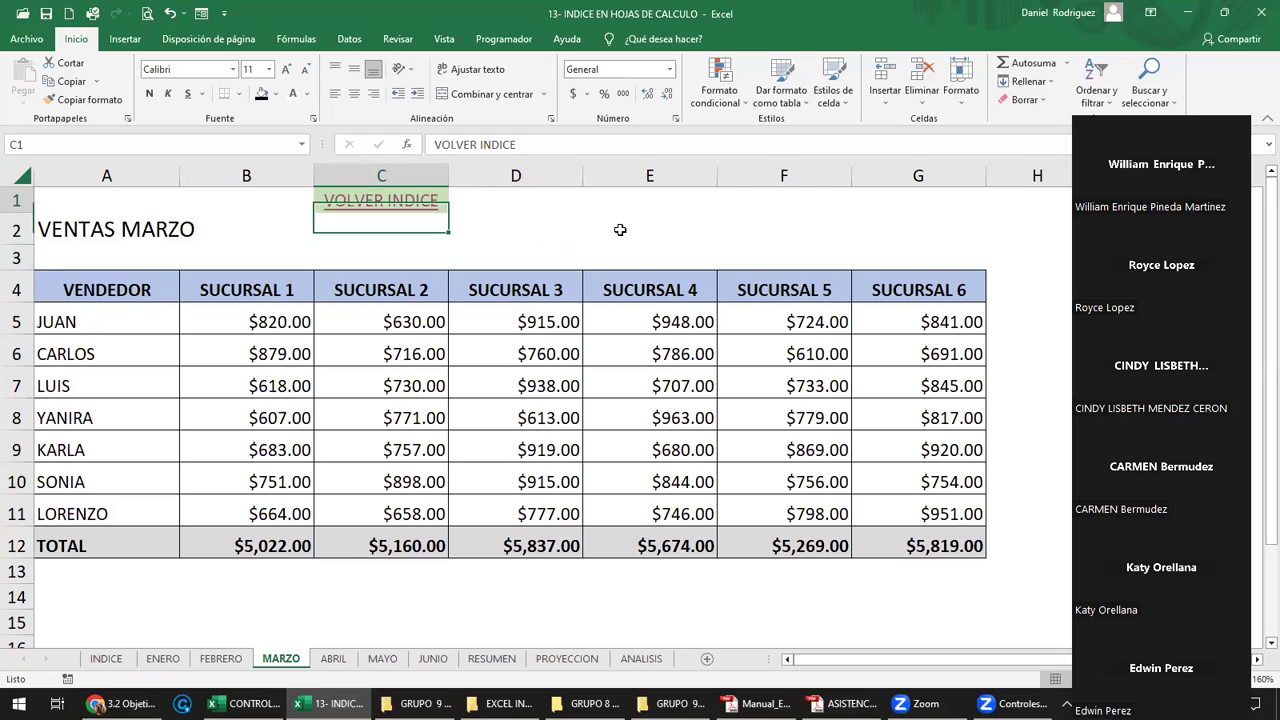
key(Up)
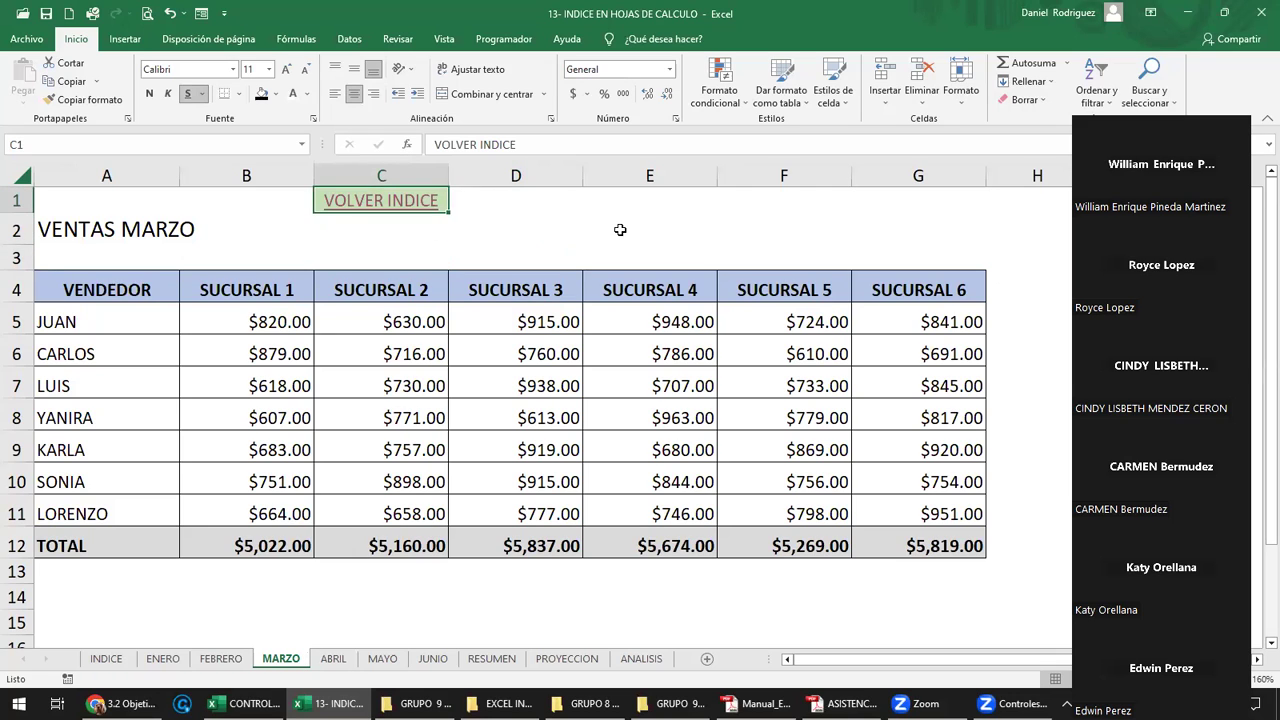
key(ctrl+c)
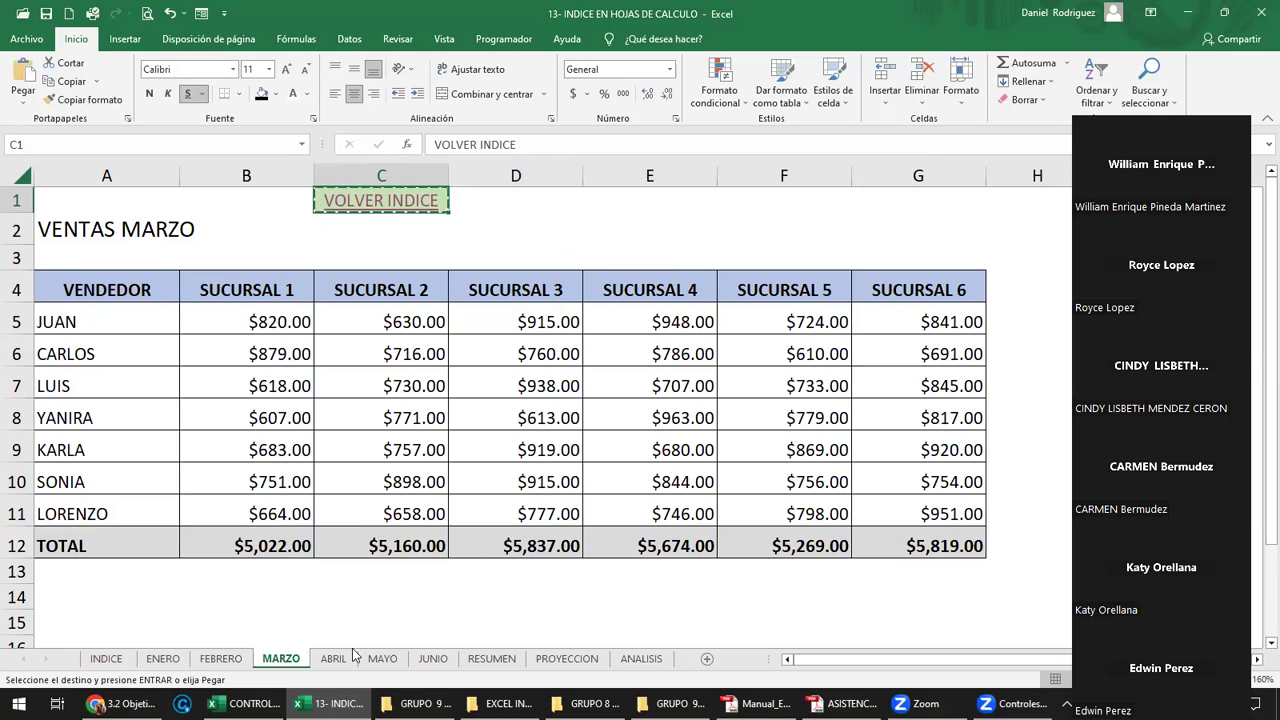
click(340, 661)
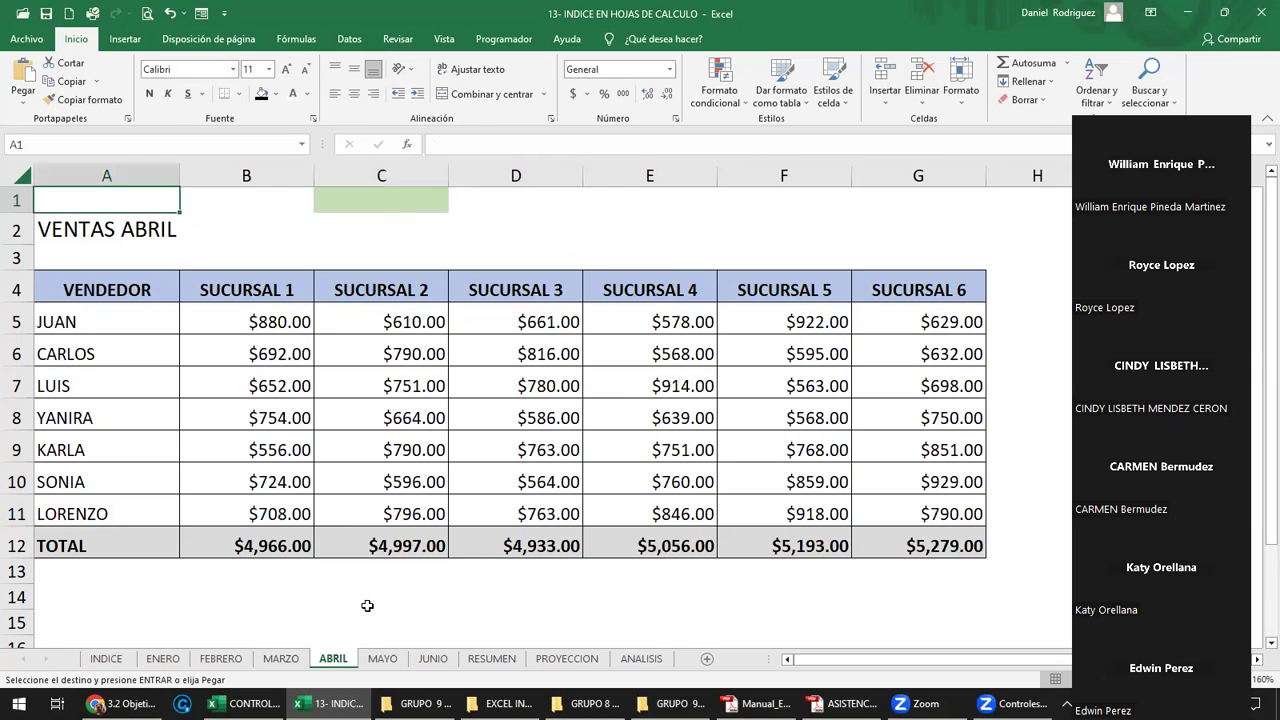
click(377, 207)
key(ctrl+v)
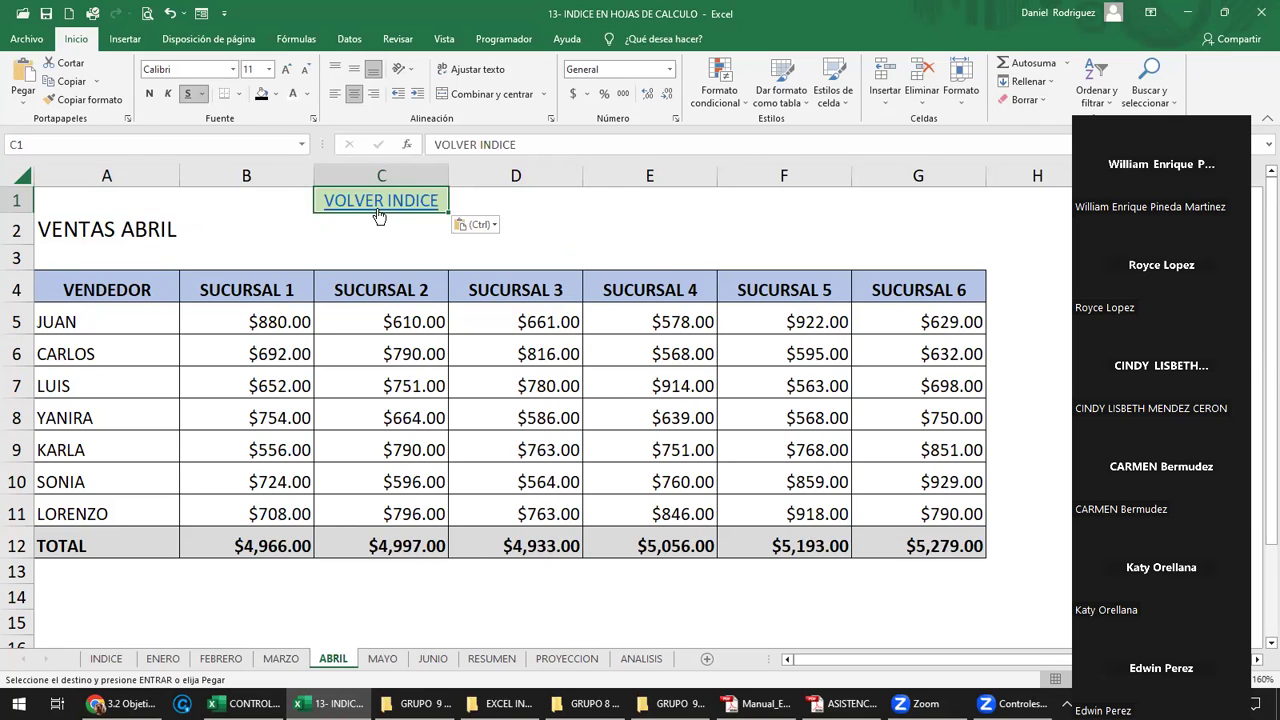
click(561, 237)
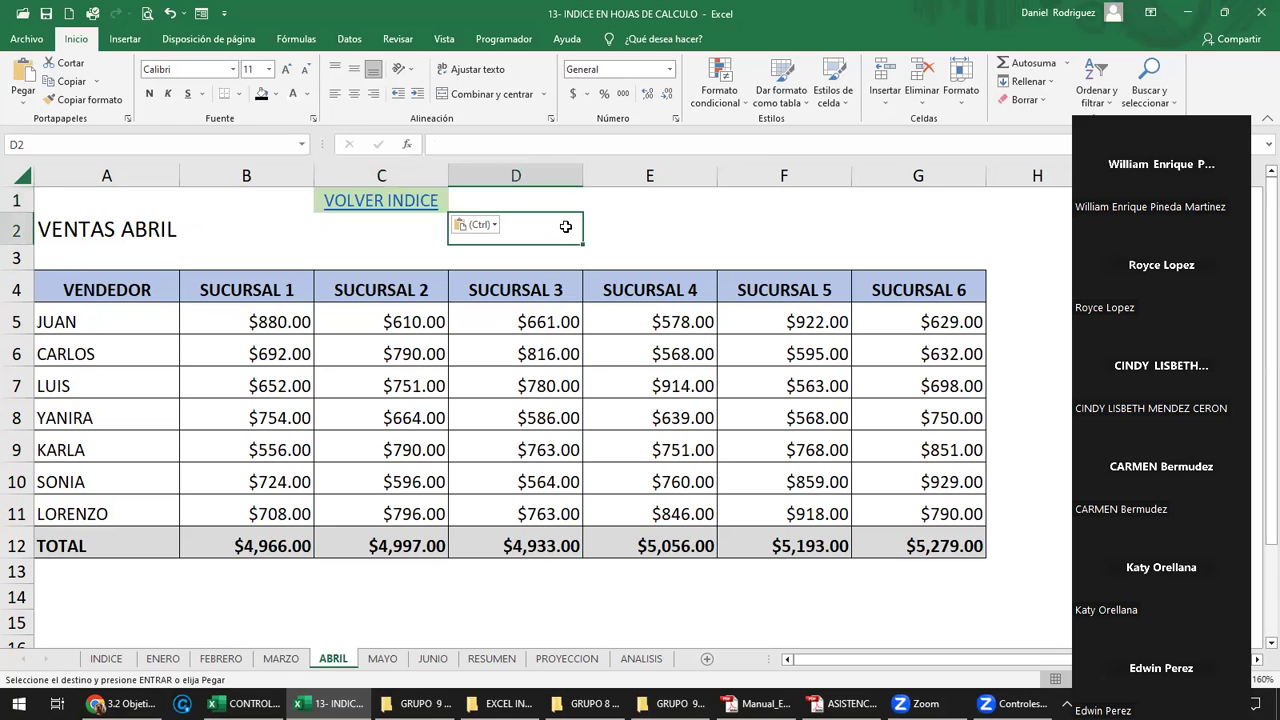
Follow ABRIL's pasted link to INDICE and return through the ABRIL index entry.
click(406, 202)
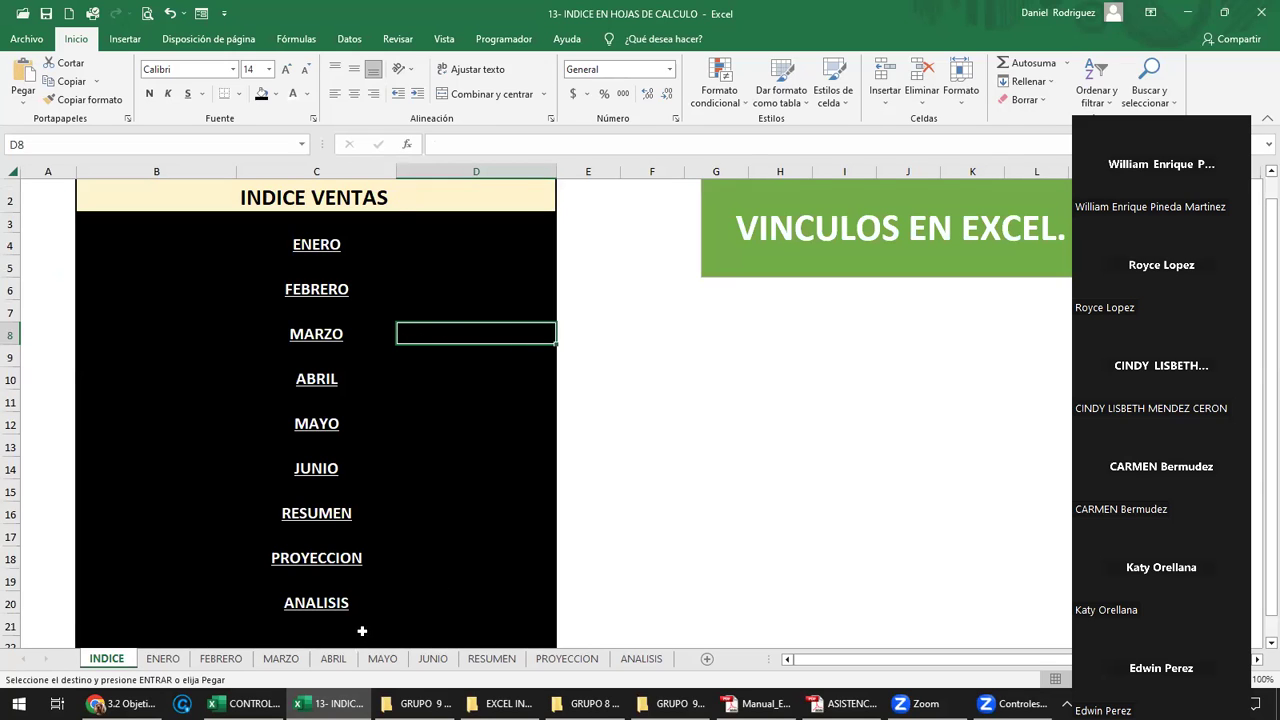
click(330, 382)
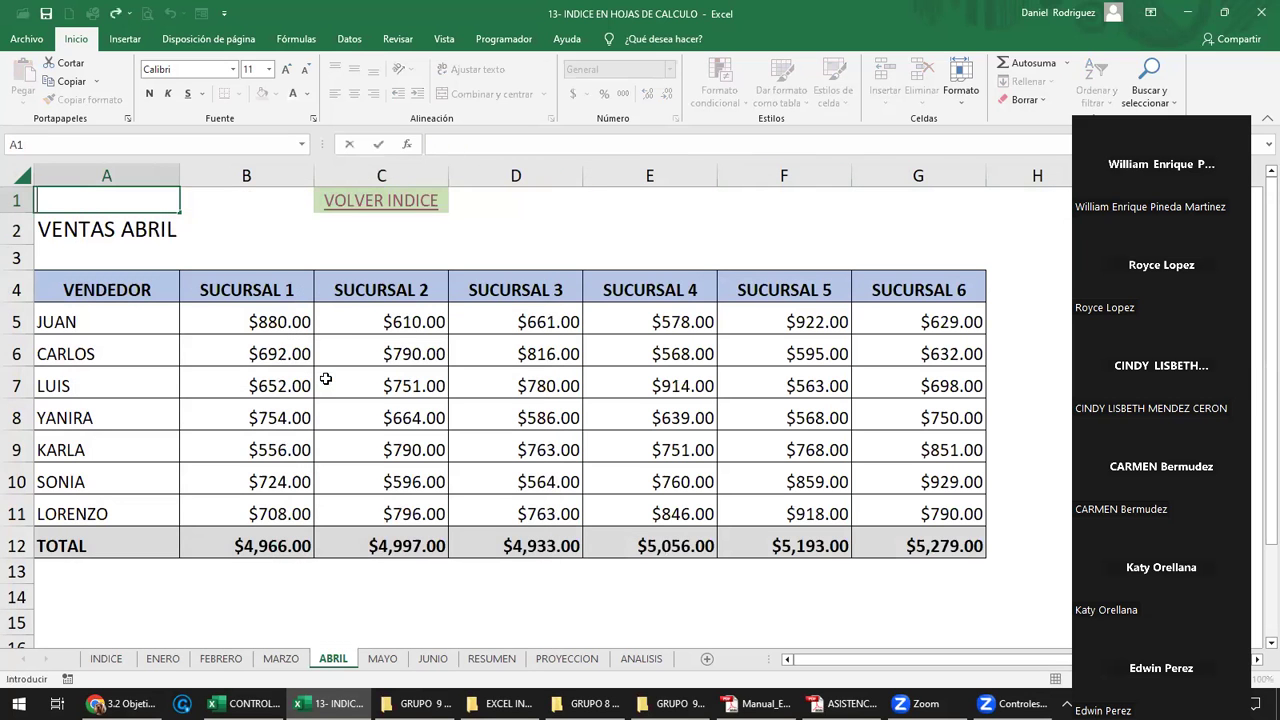
click(506, 200)
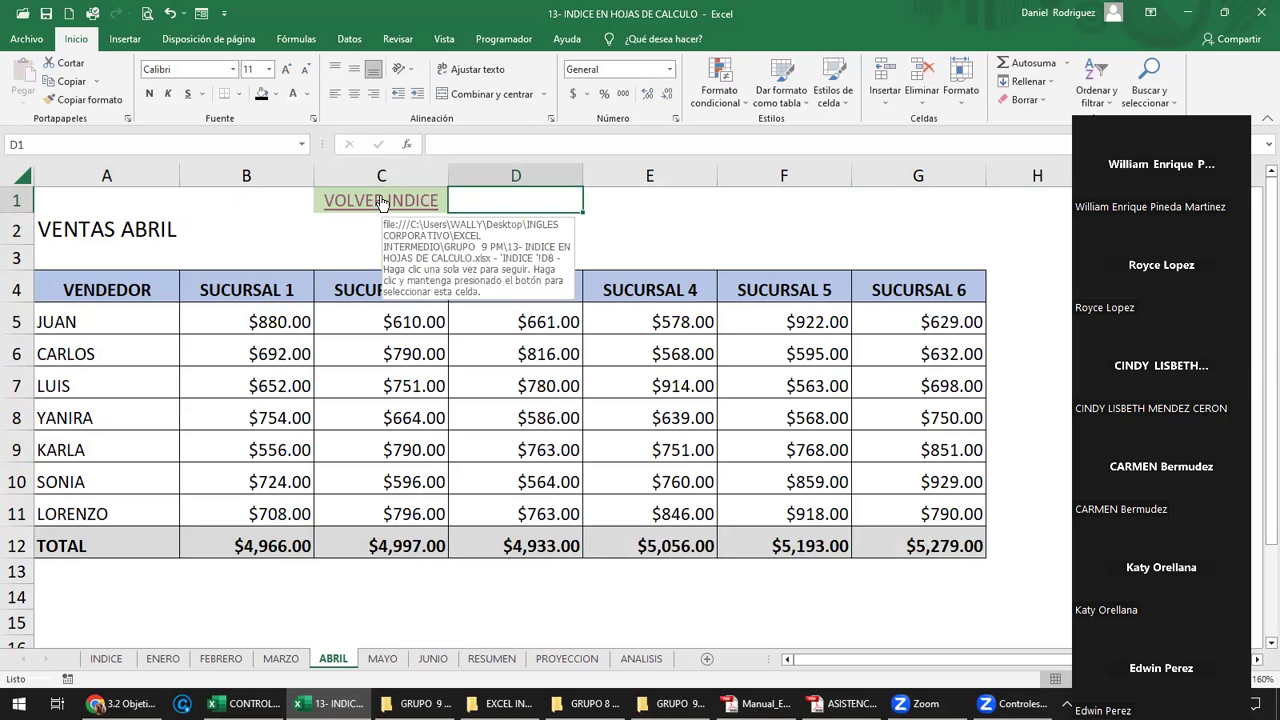
Change ABRIL's VOLVER INDICE link target from D8 to INDICE cell D10.
right_click(381, 203)
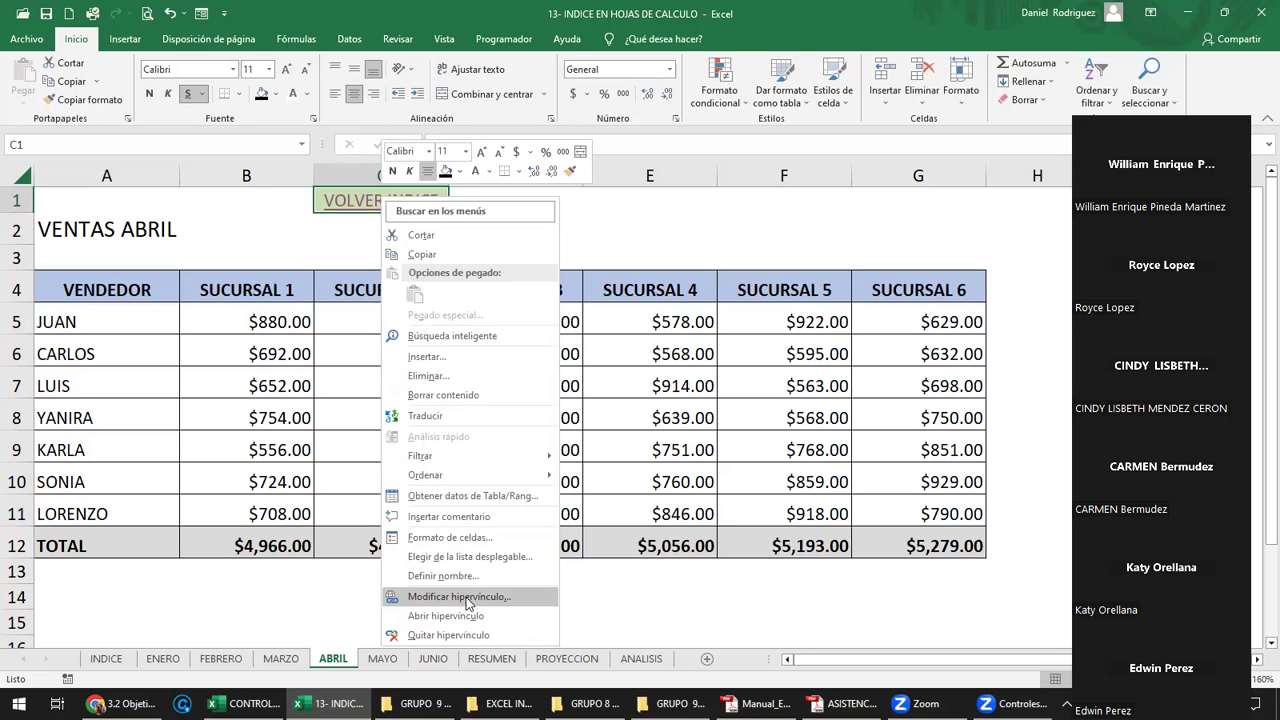
click(466, 599)
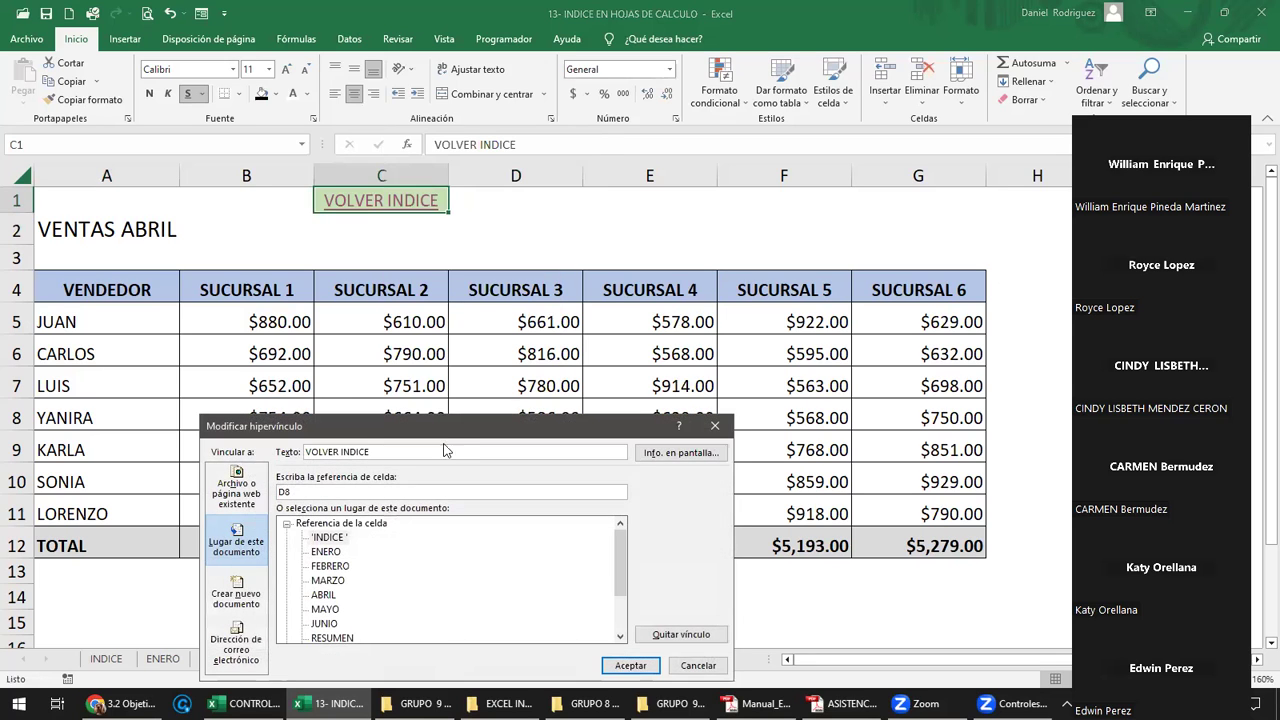
drag(455, 438, 613, 292)
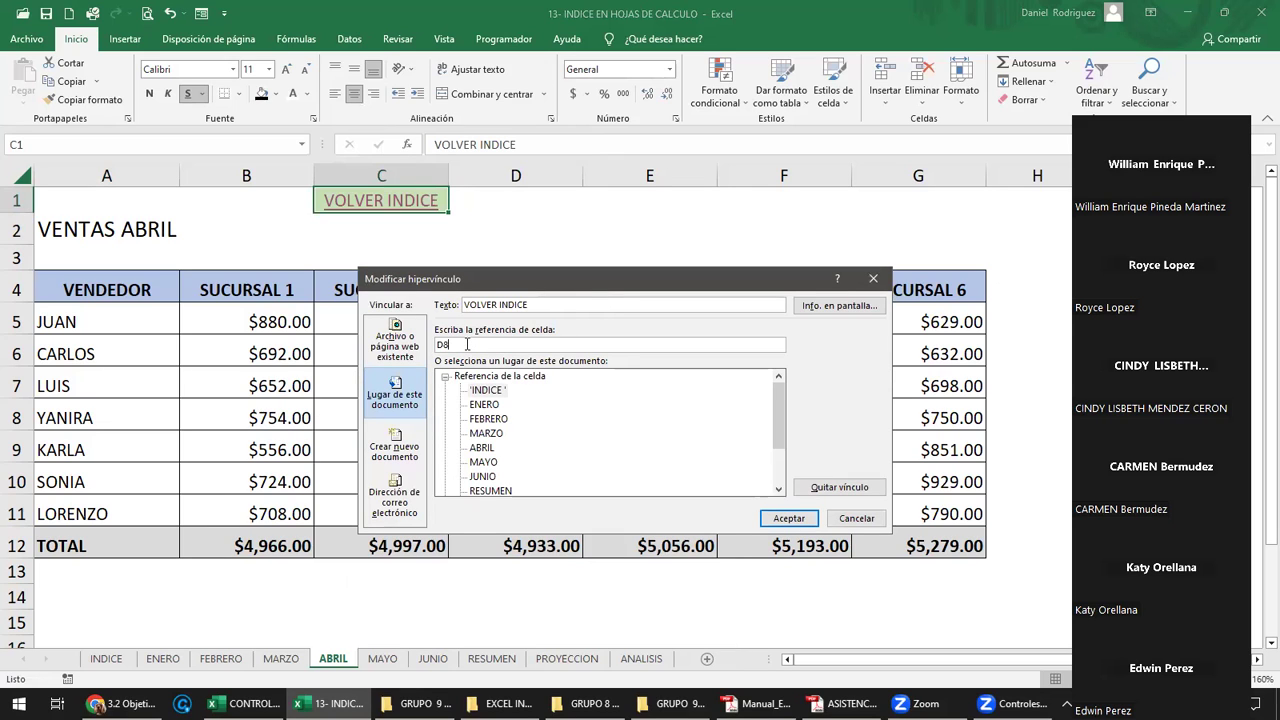
key(BackSpace)
text(10)
click(488, 392)
drag(590, 282, 540, 247)
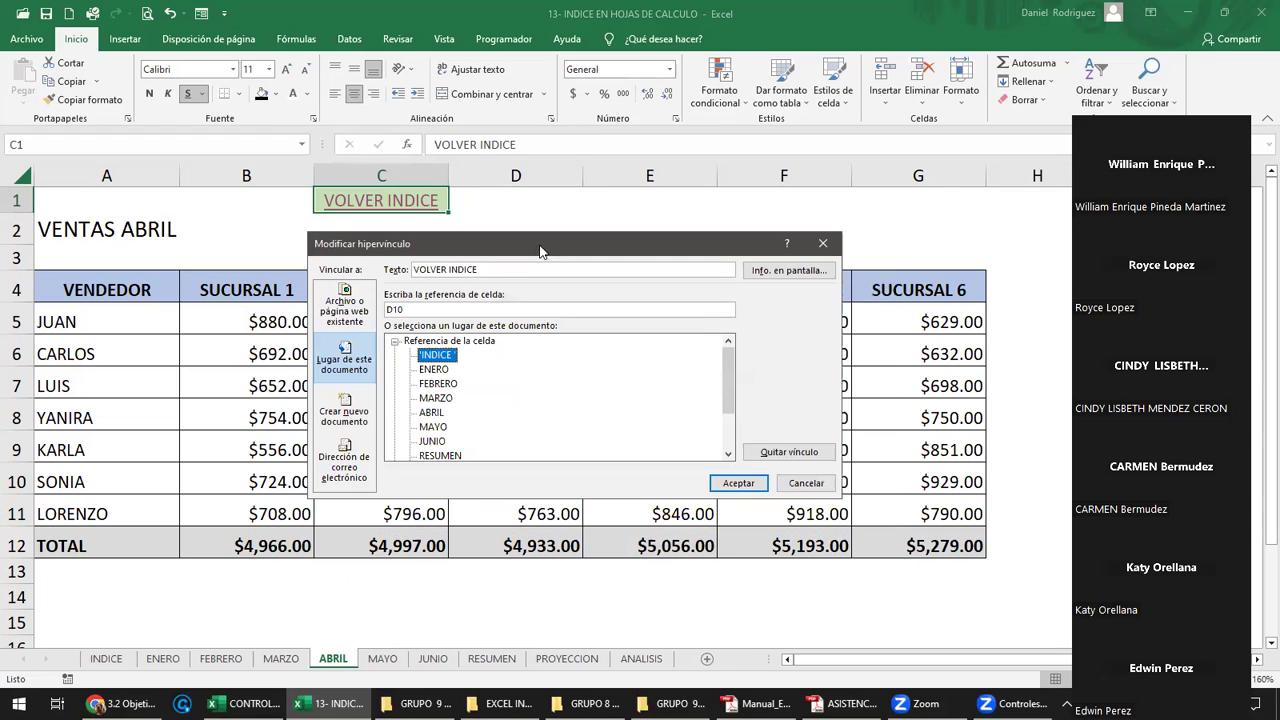
click(728, 485)
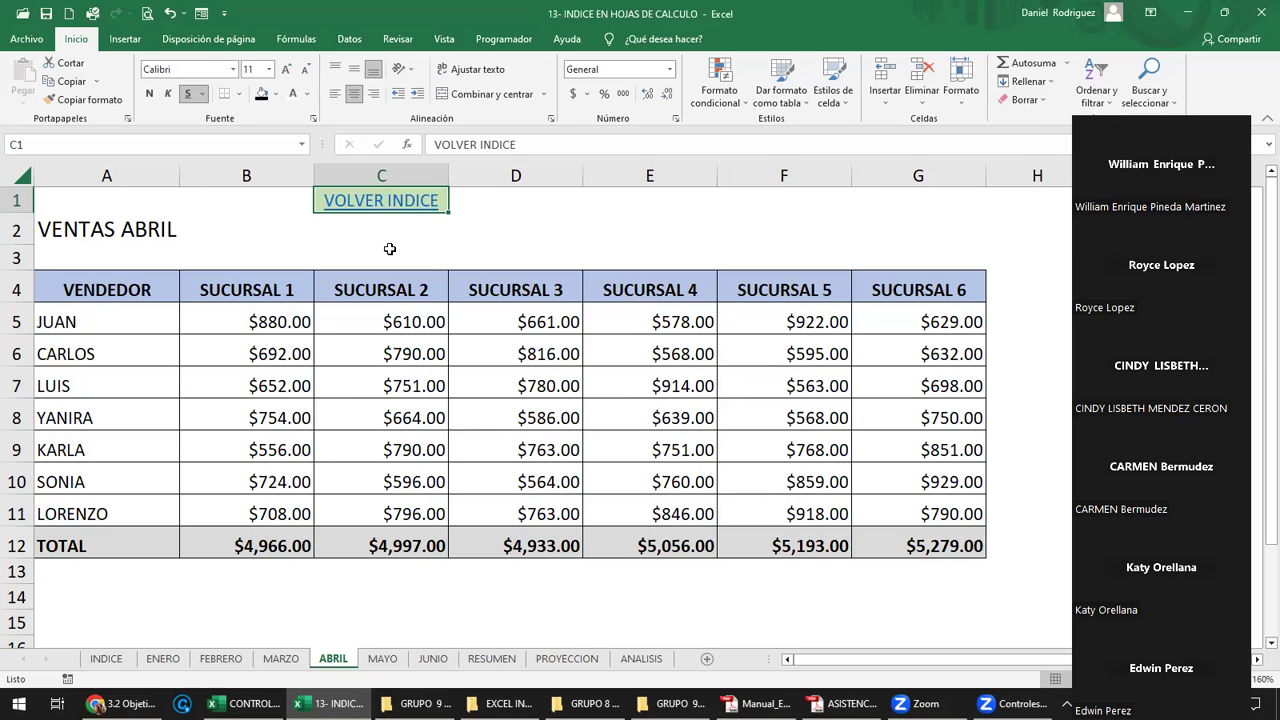
Test the link, return through the ABRIL index entry, and copy cell C1.
click(397, 199)
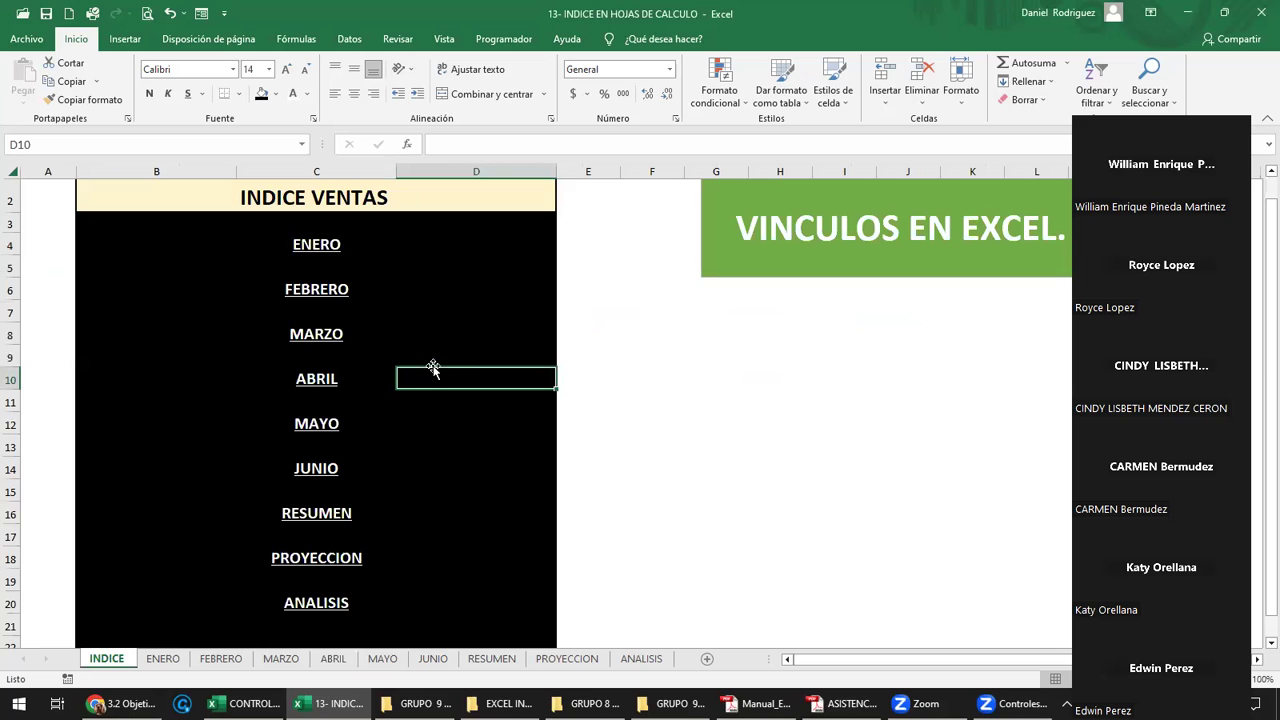
click(316, 380)
click(316, 380)
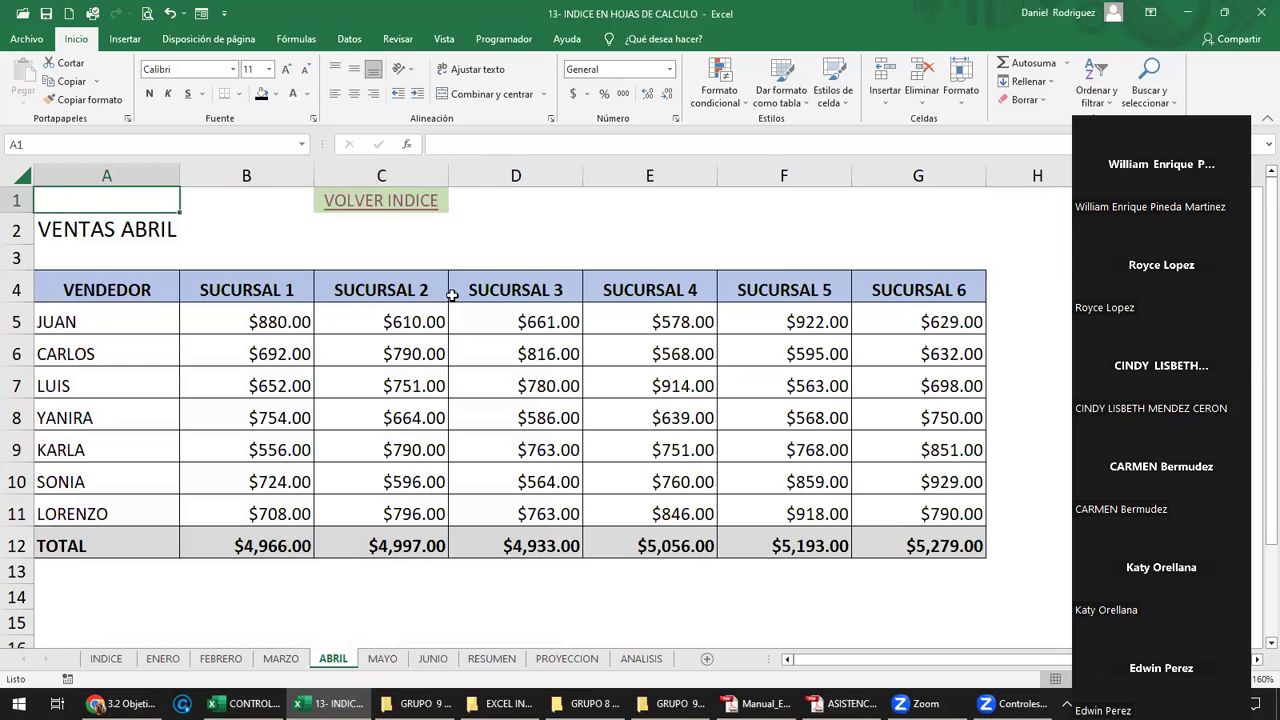
click(485, 237)
key(Up)
key(Left)
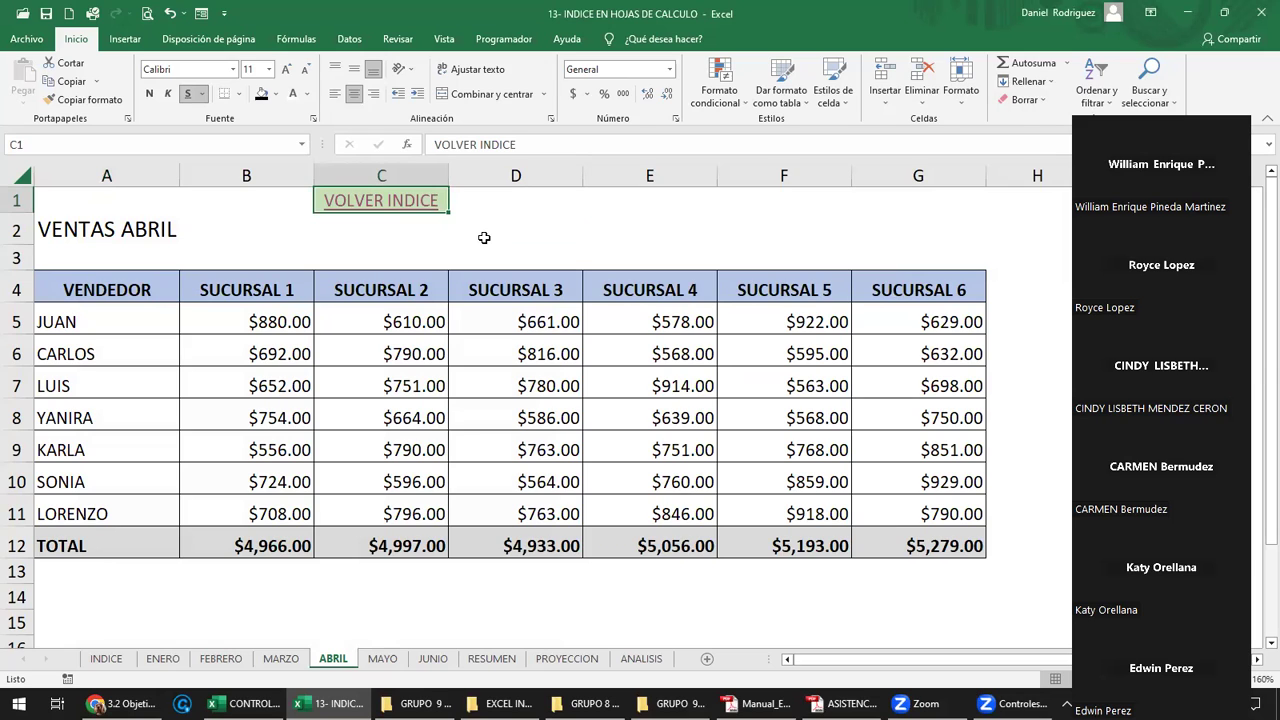
key(ctrl+c)
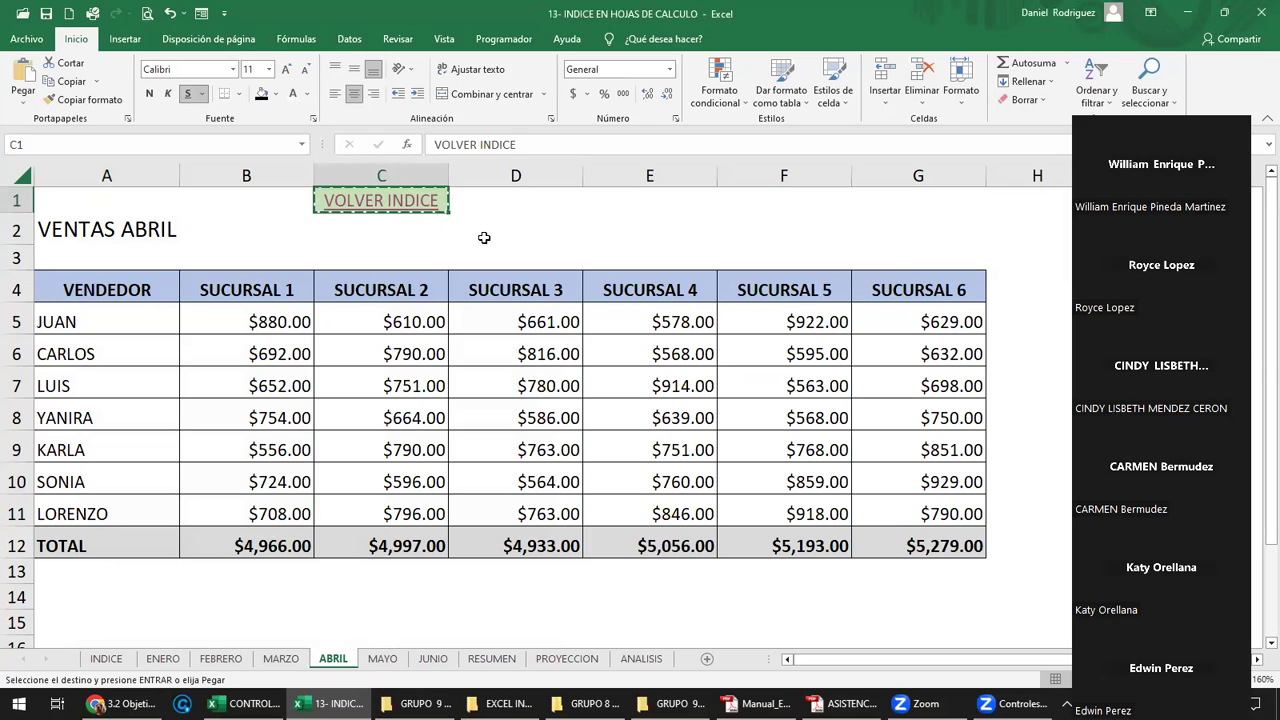
Paste the VOLVER INDICE link into MAYO's C1, test it, and return via the MAYO index entry.
click(391, 664)
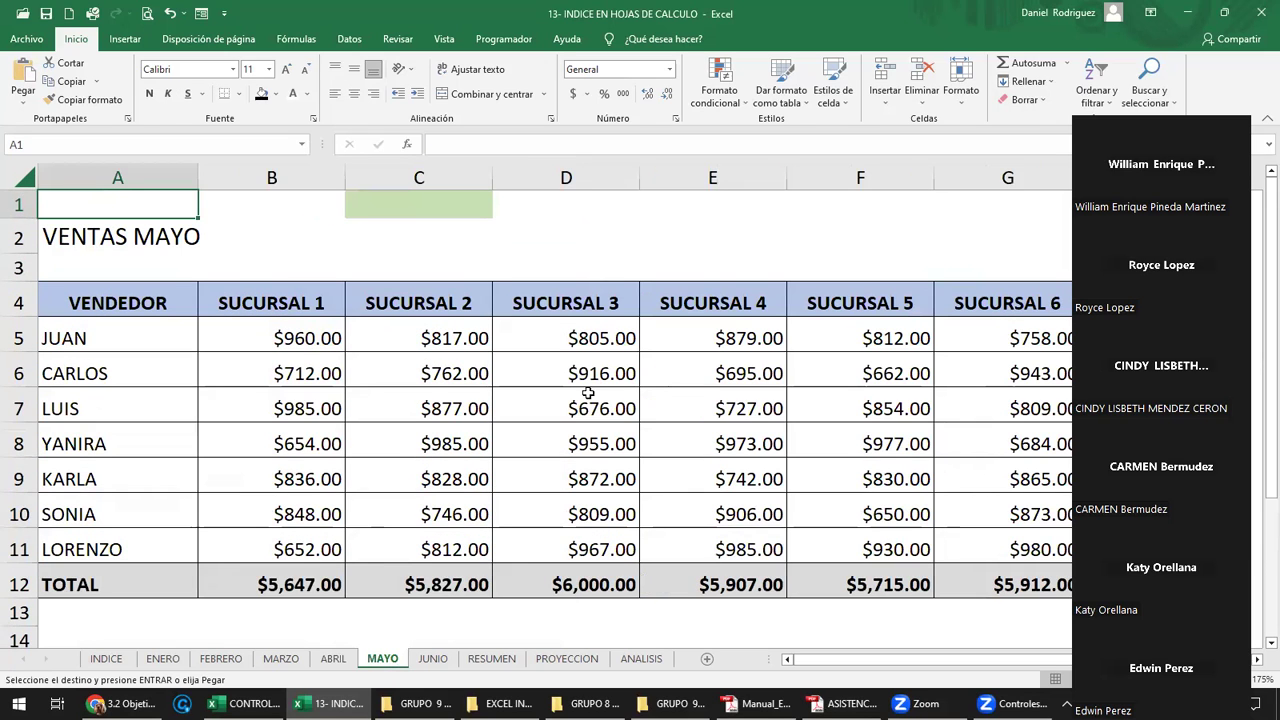
click(428, 204)
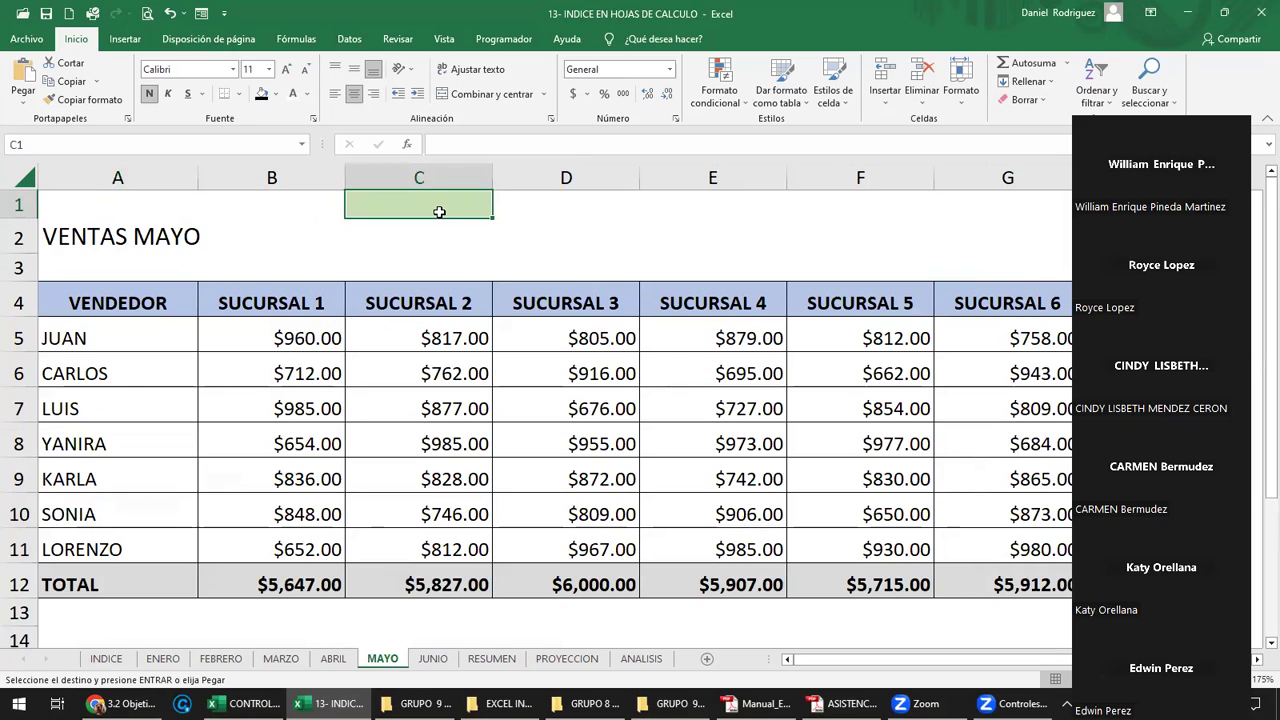
key(ctrl+v)
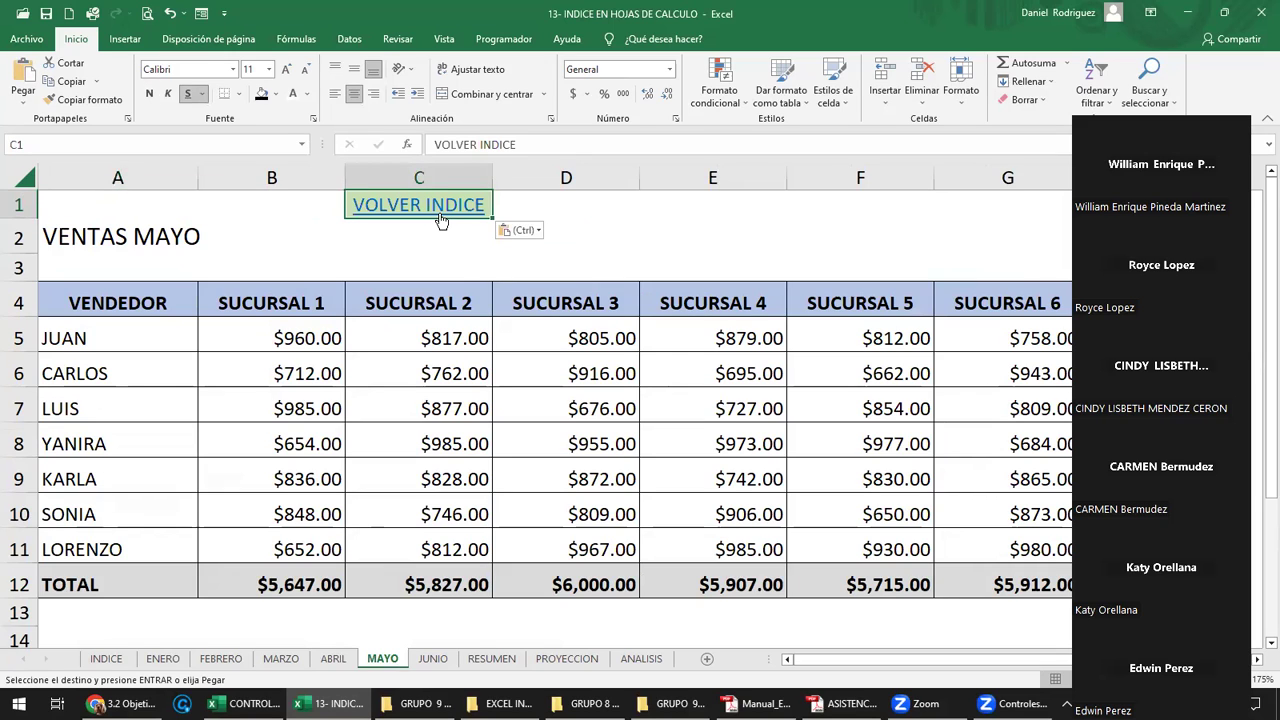
click(695, 245)
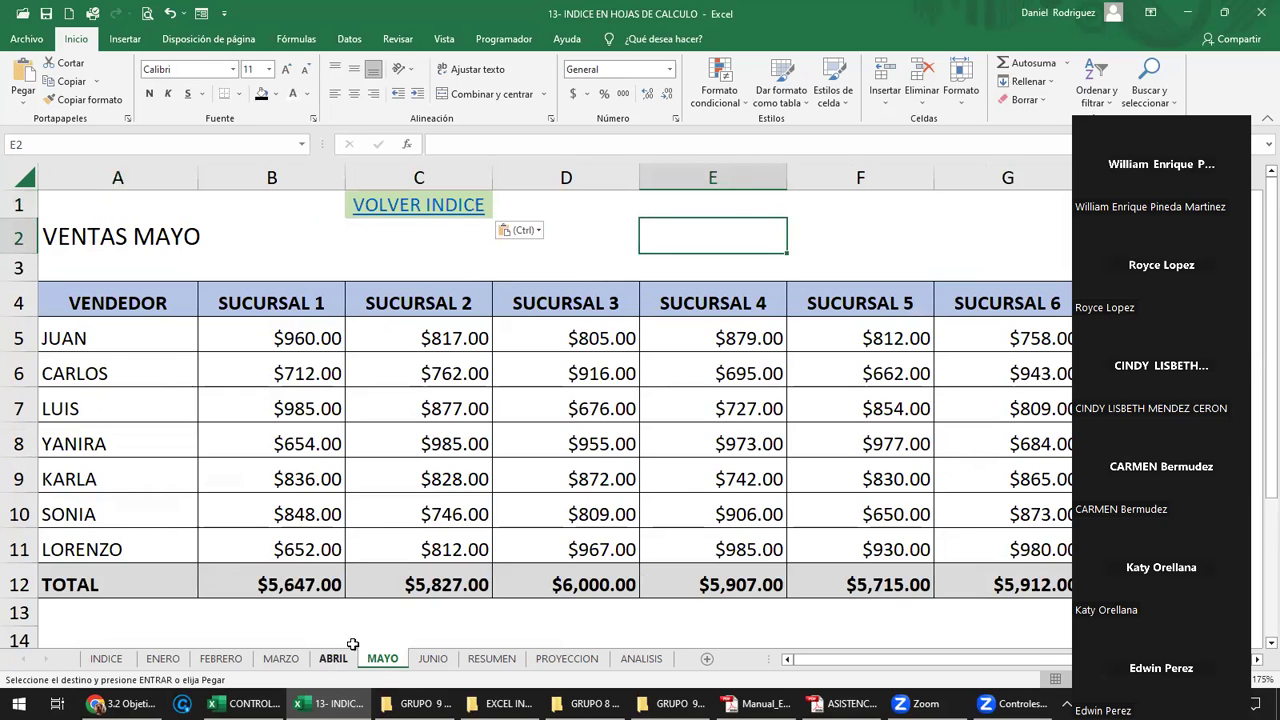
click(433, 206)
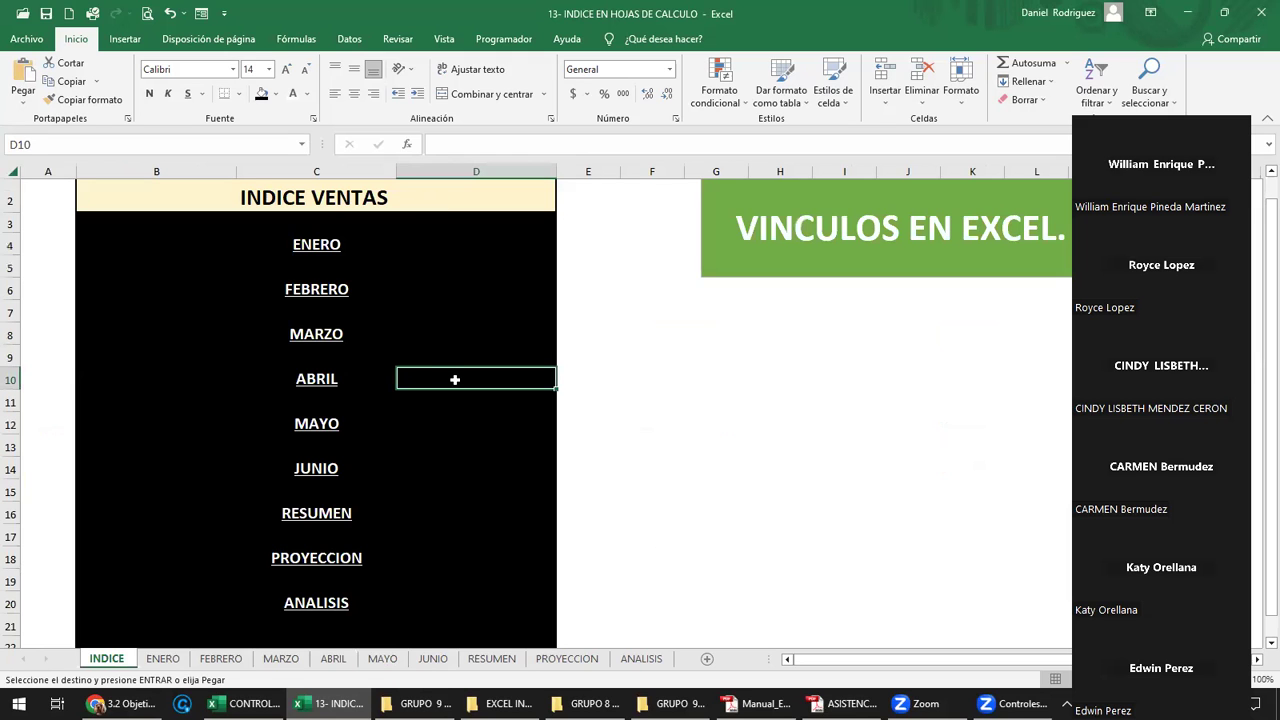
click(331, 433)
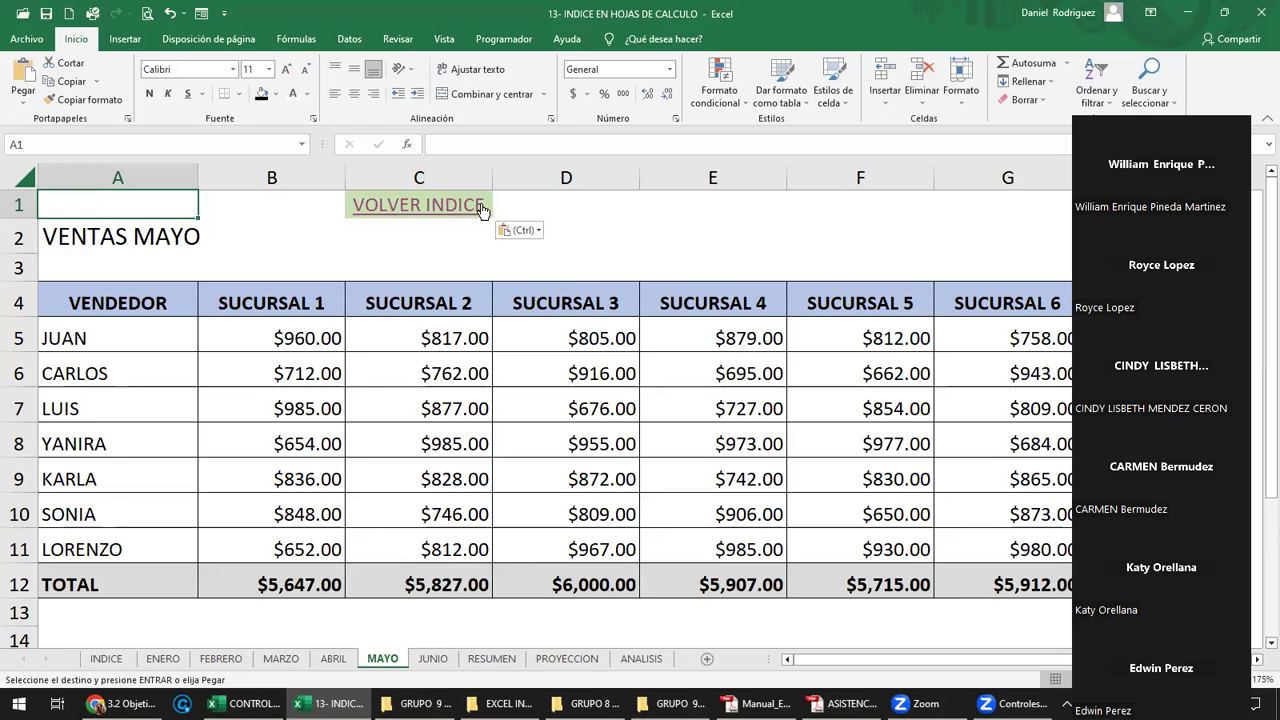
Retarget MAYO's VOLVER INDICE link to INDICE cell D12 and follow it to the index.
right_click(437, 207)
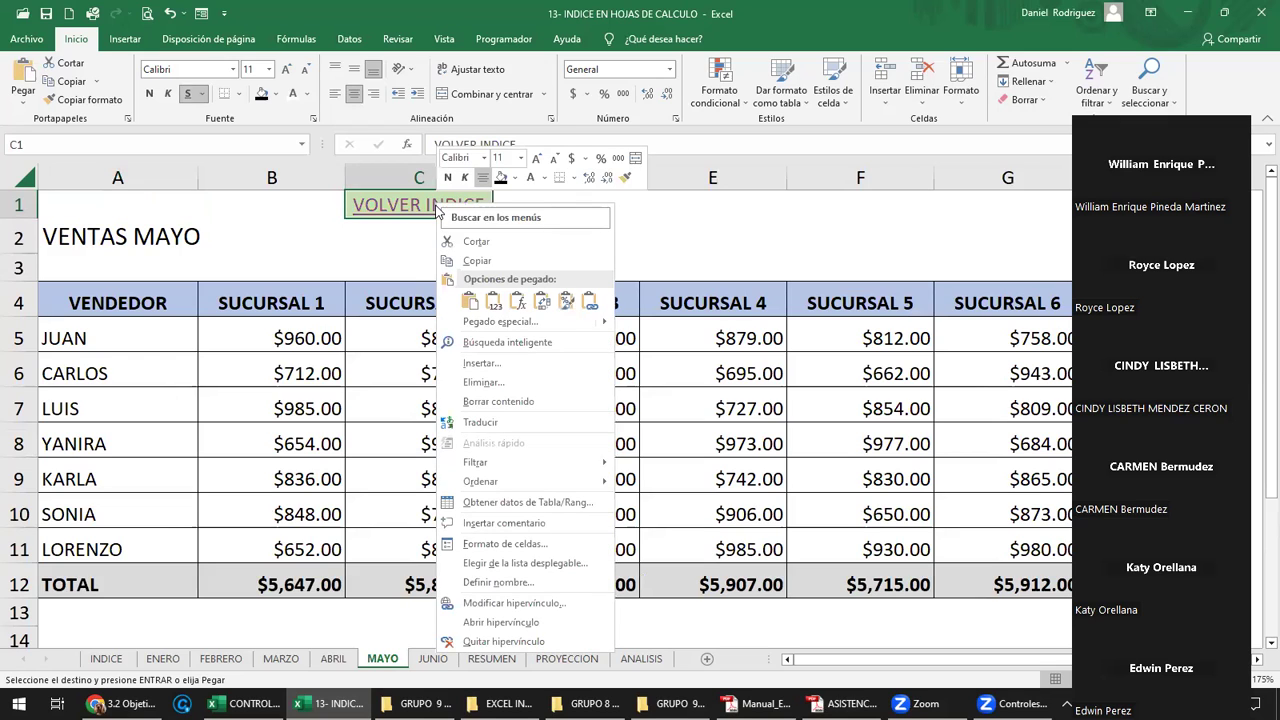
click(514, 603)
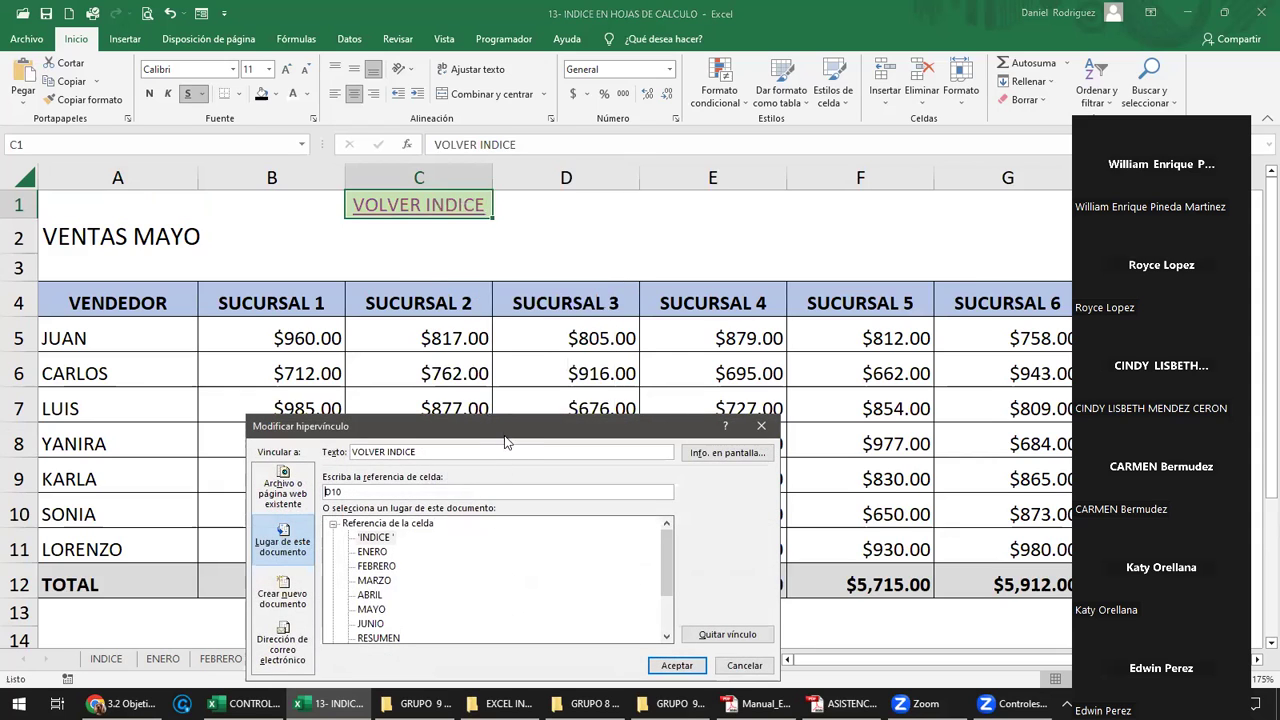
drag(507, 422, 599, 270)
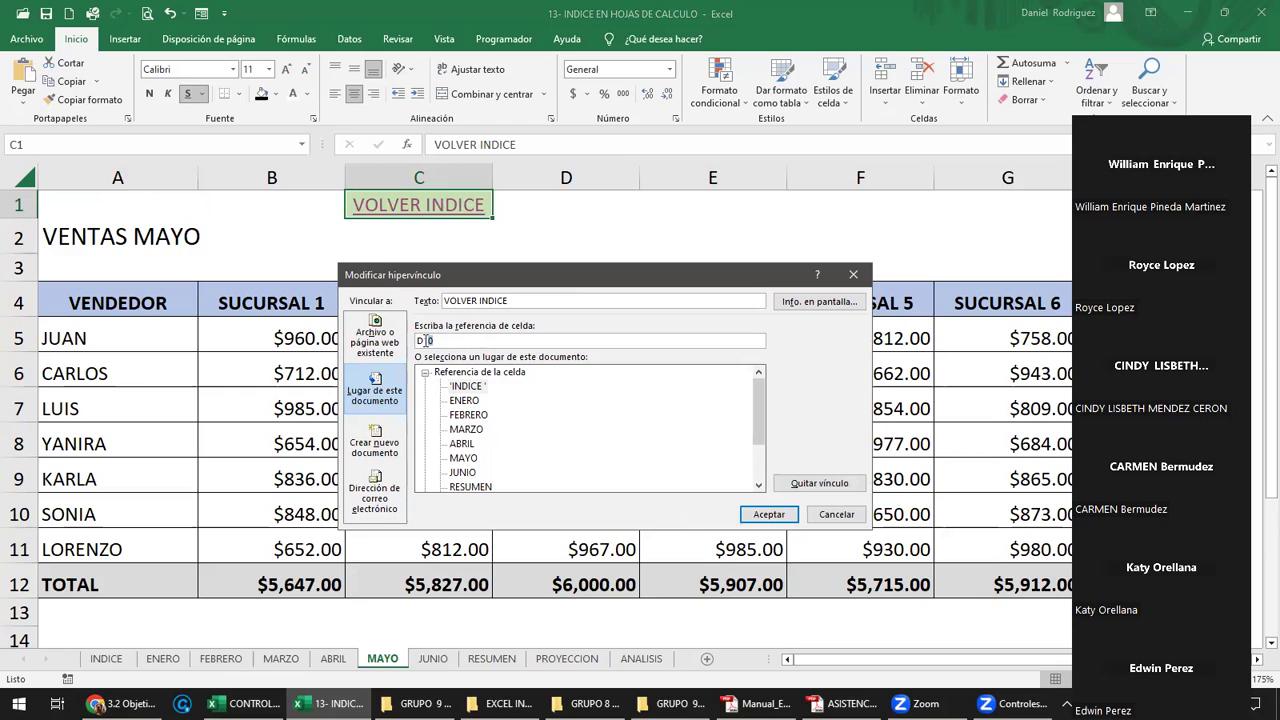
key(BackSpace)
text(1)
key(BackSpace)
click(769, 515)
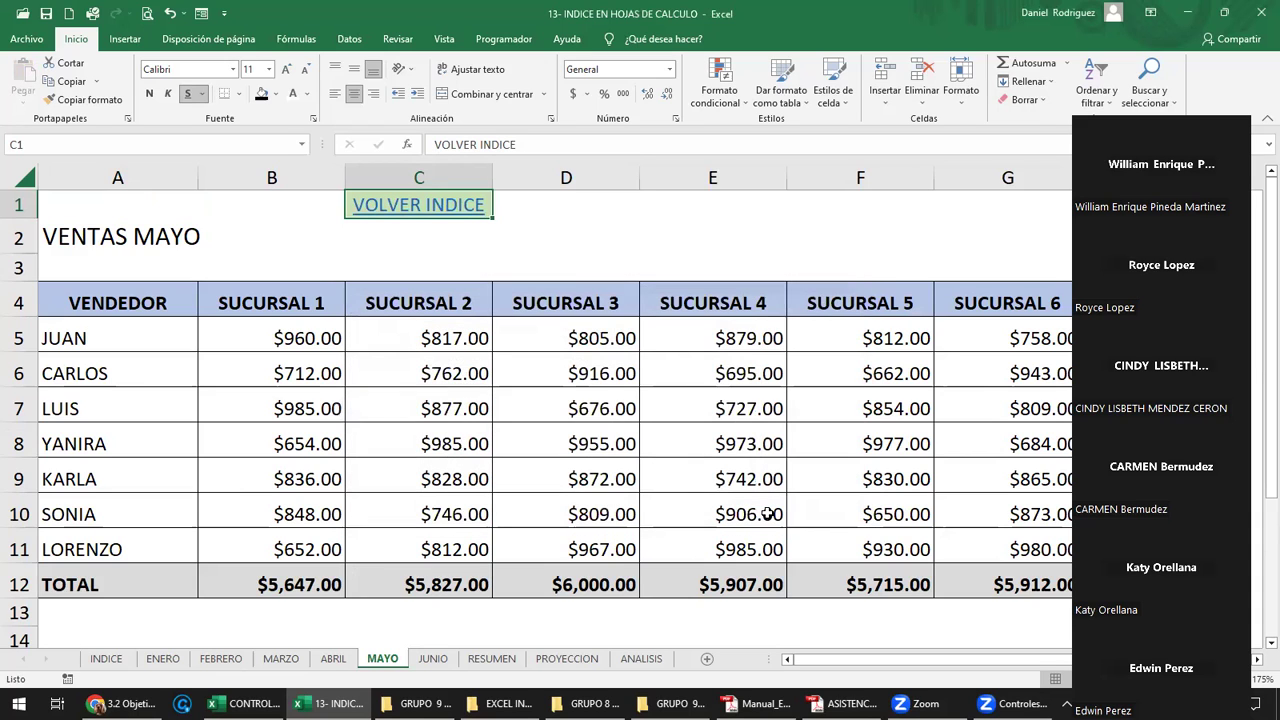
click(400, 208)
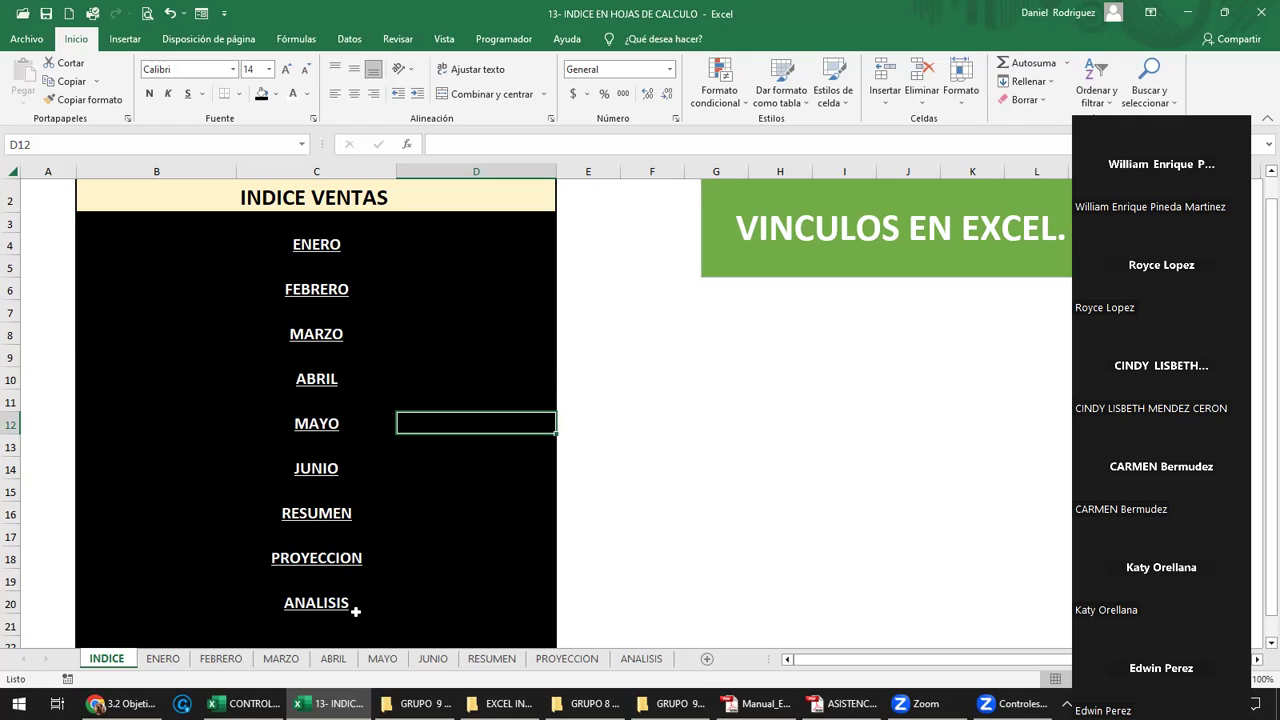
click(700, 560)
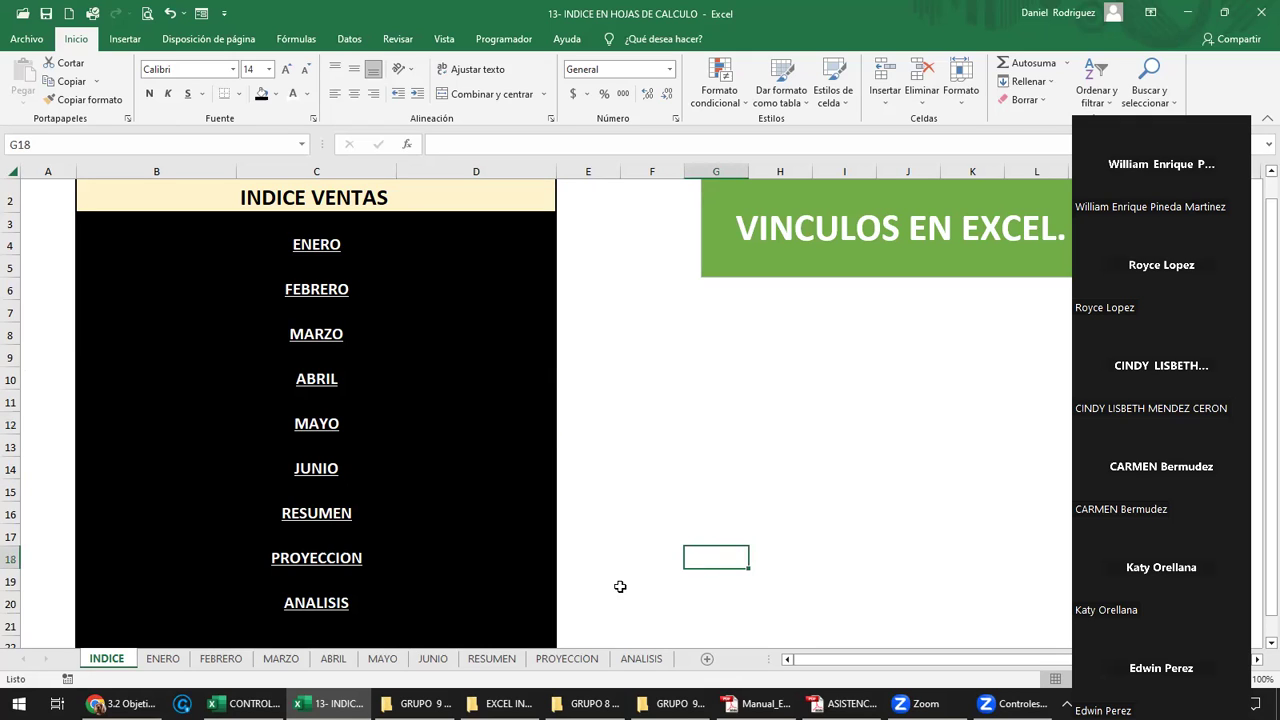
Group the JUNIO, RESUMEN, PROYECCION and ANALISIS tabs, releasing and regrouping them once.
click(433, 659)
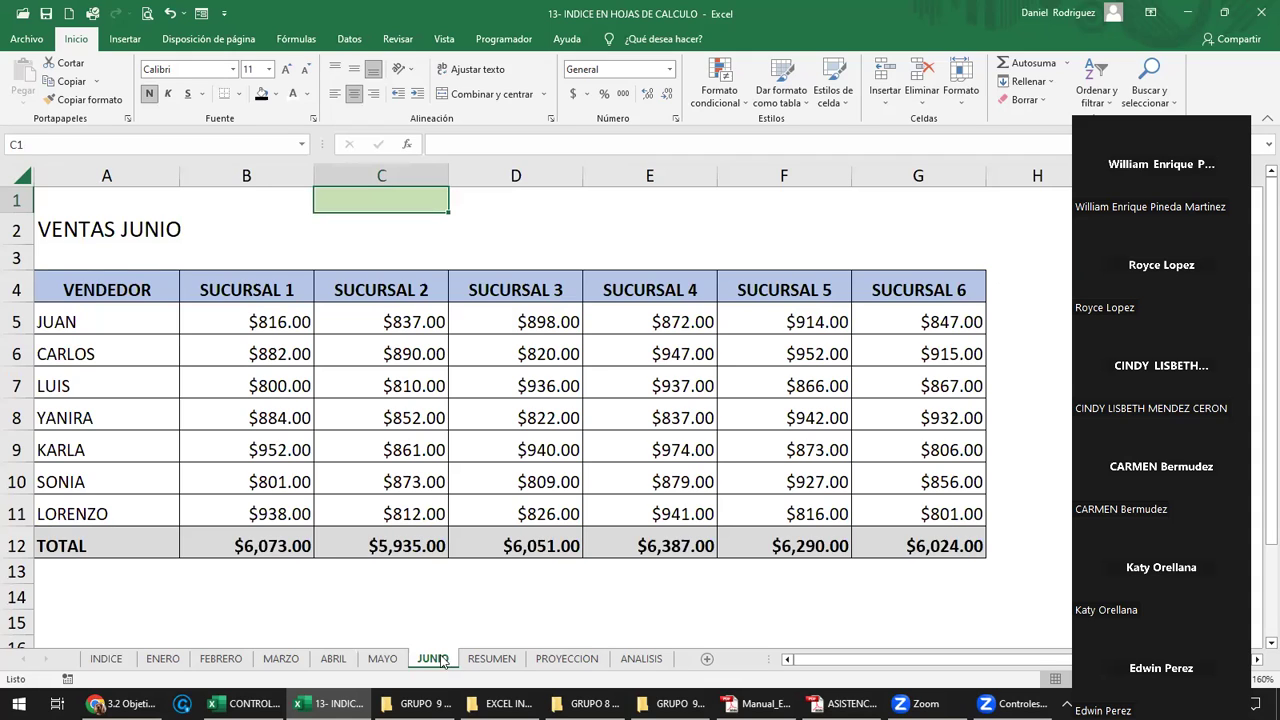
ctrl+click(494, 660)
ctrl+click(567, 659)
ctrl+click(641, 660)
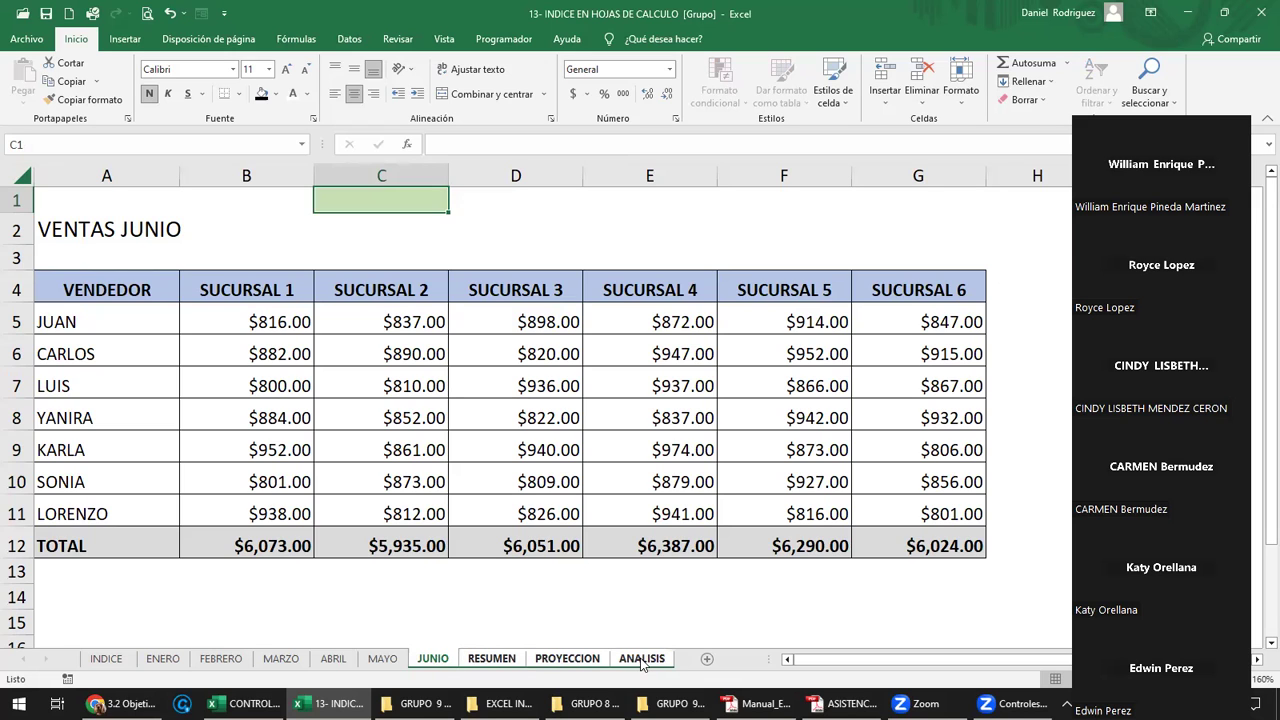
click(382, 658)
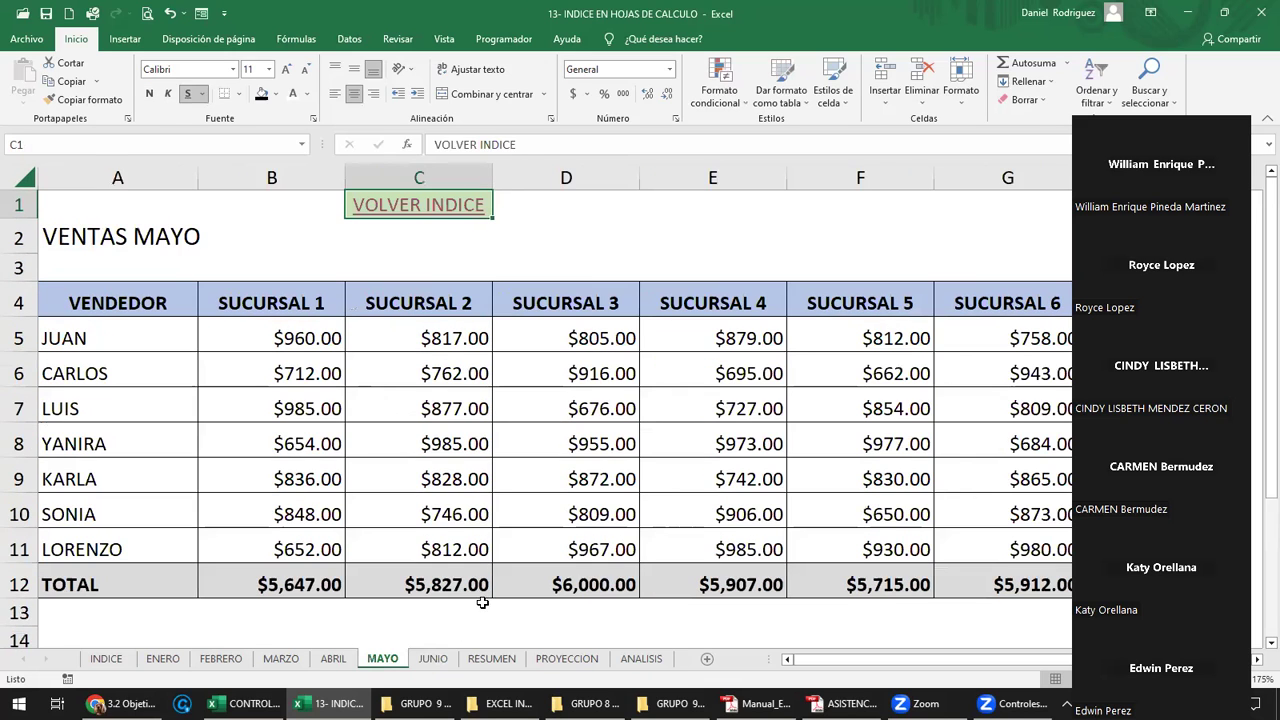
click(474, 610)
click(436, 661)
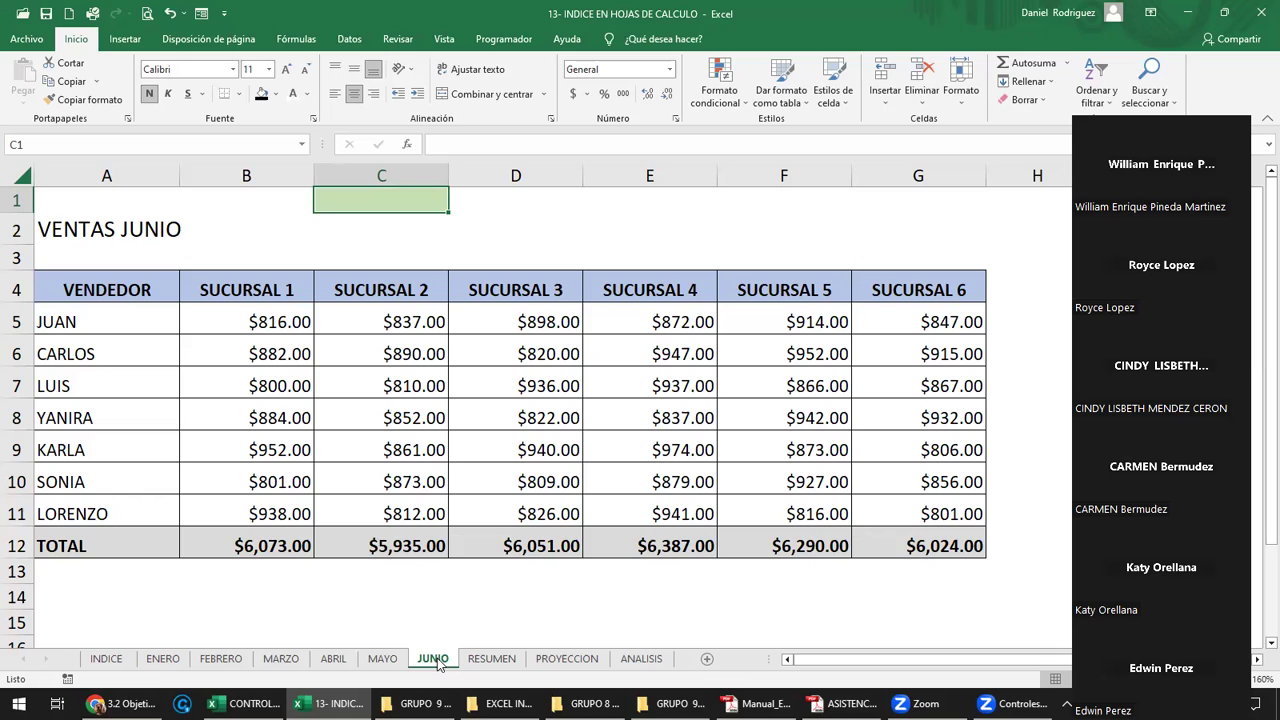
ctrl+click(503, 660)
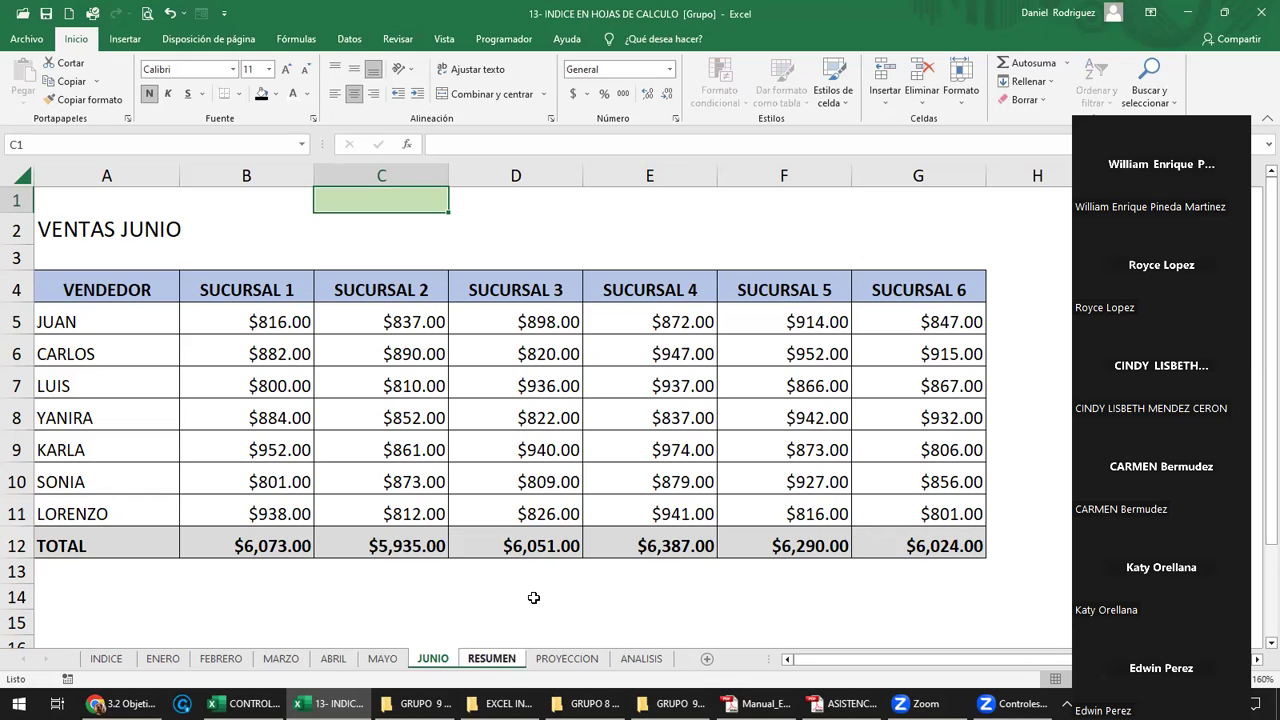
ctrl+click(565, 659)
ctrl+click(651, 661)
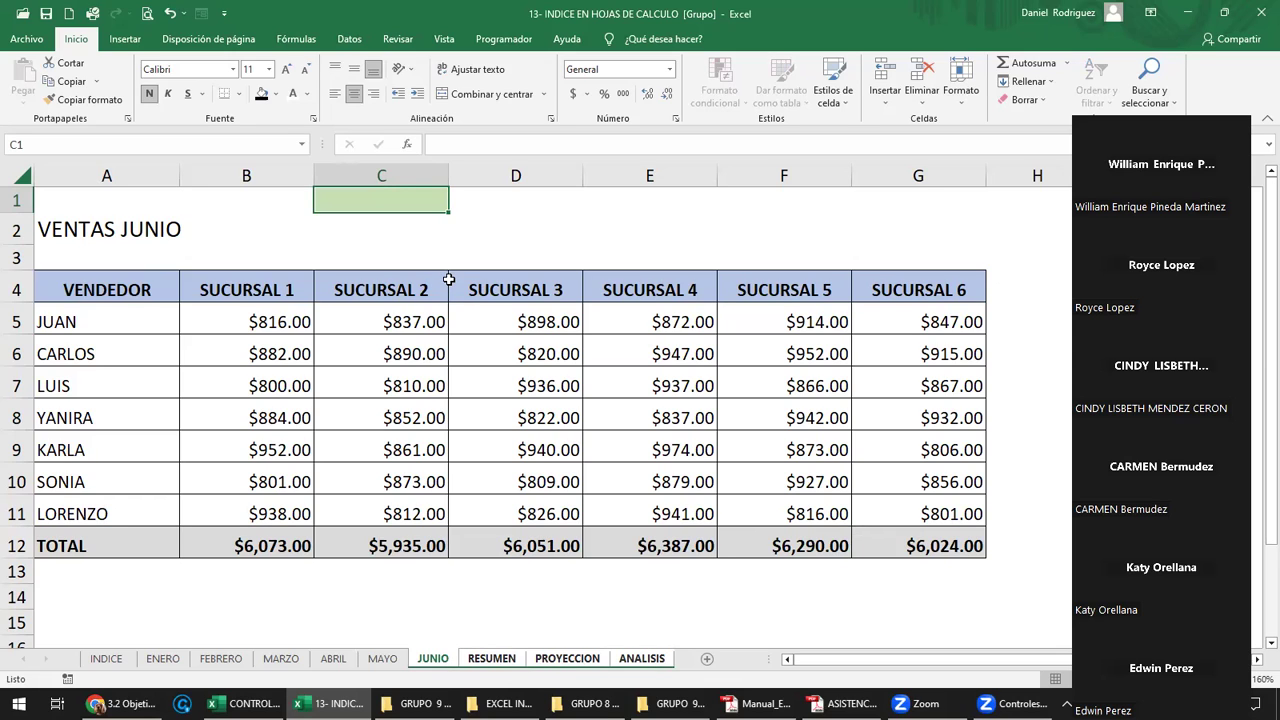
drag(106, 290, 413, 543)
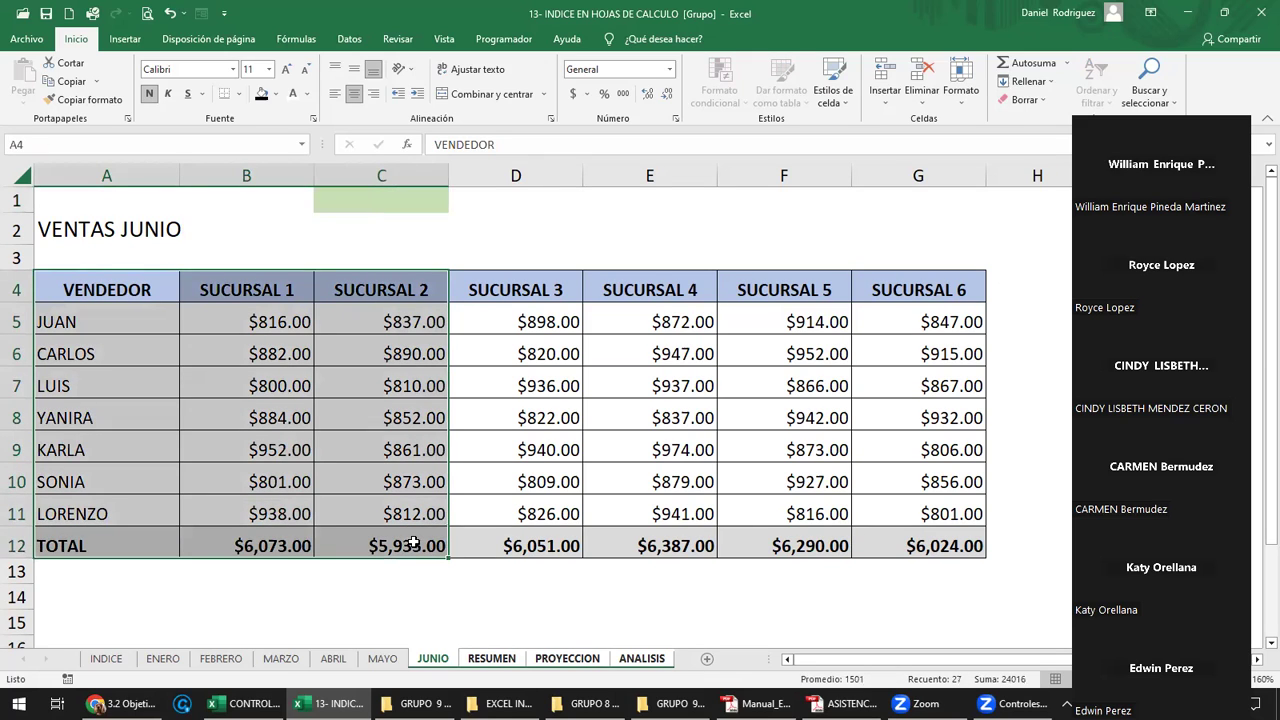
key(Delete)
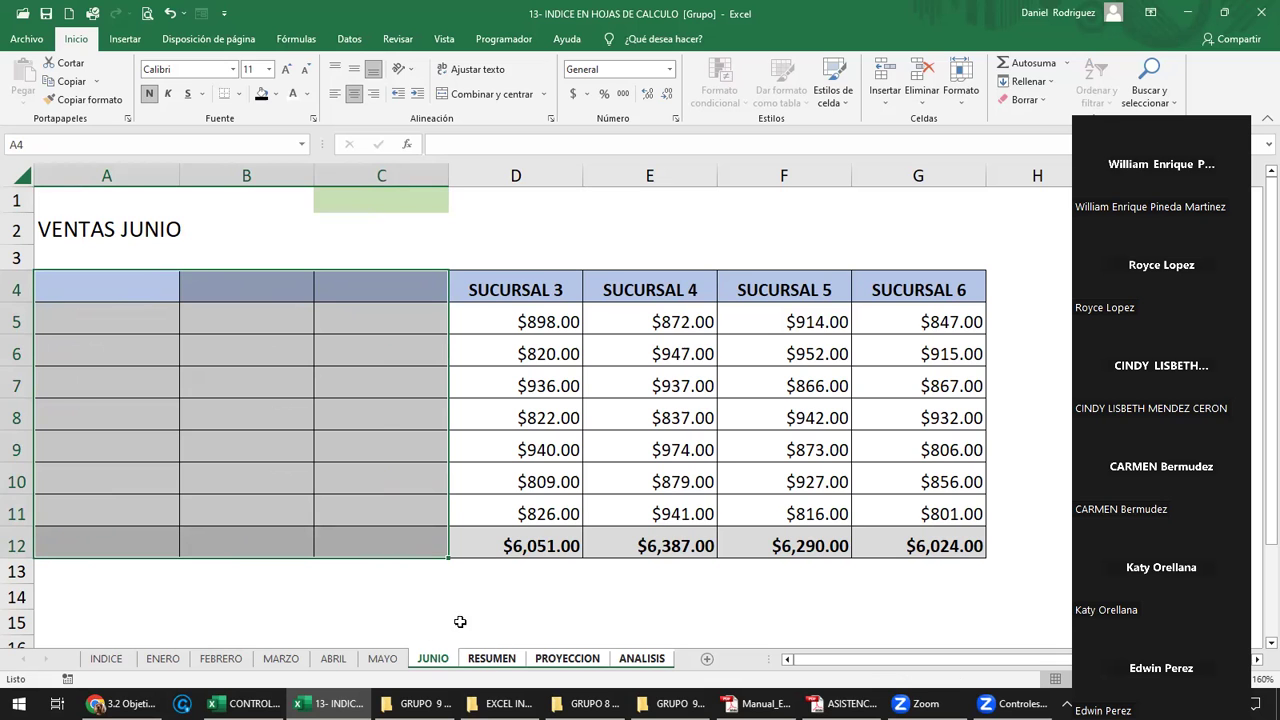
click(497, 659)
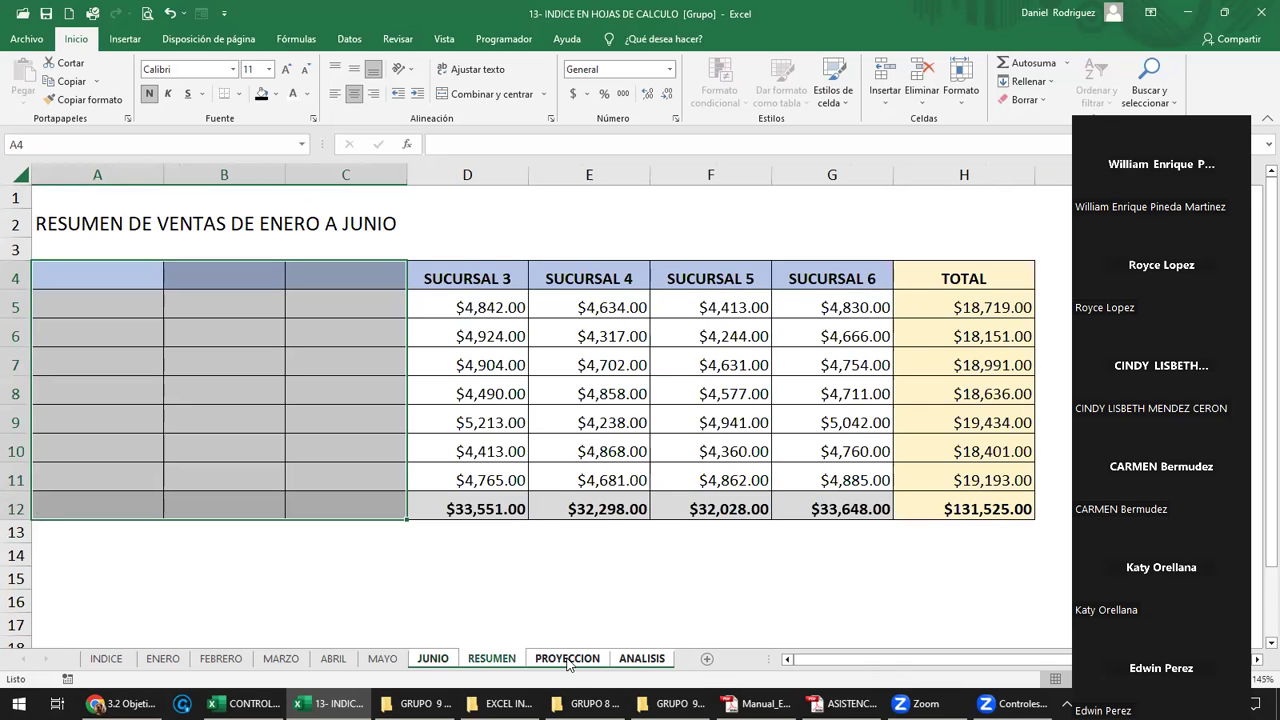
click(567, 660)
click(652, 664)
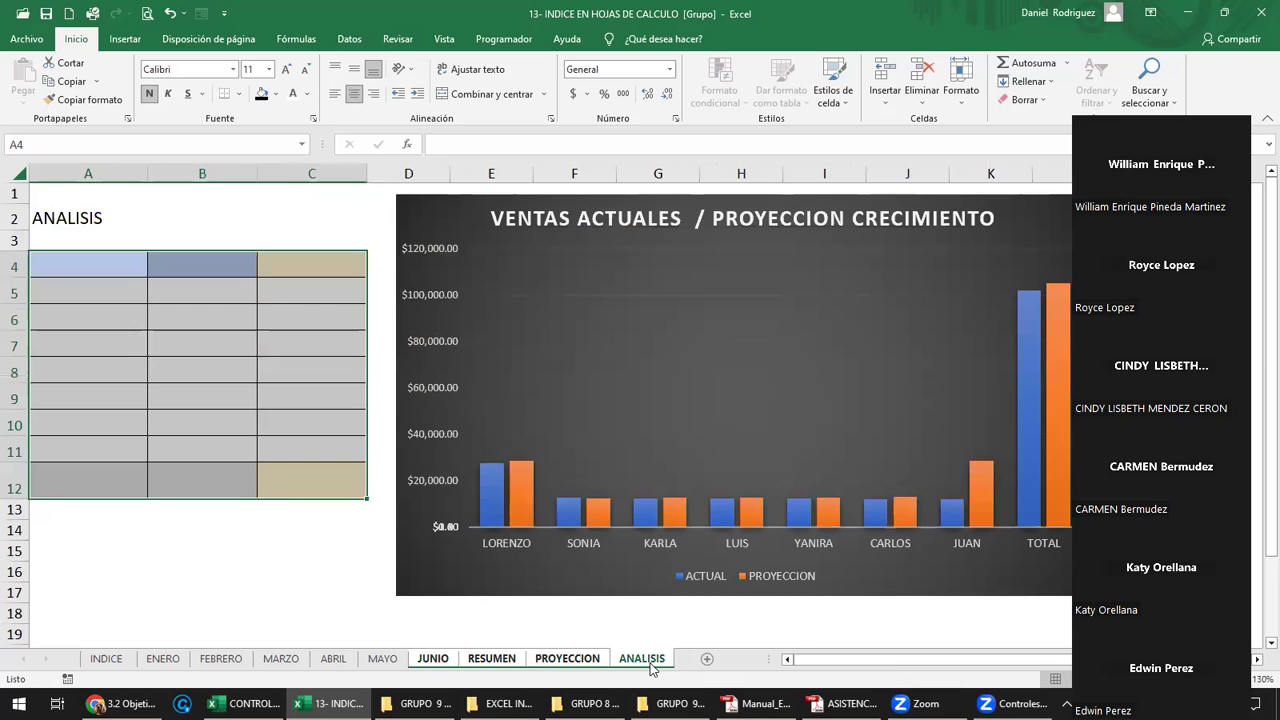
click(444, 665)
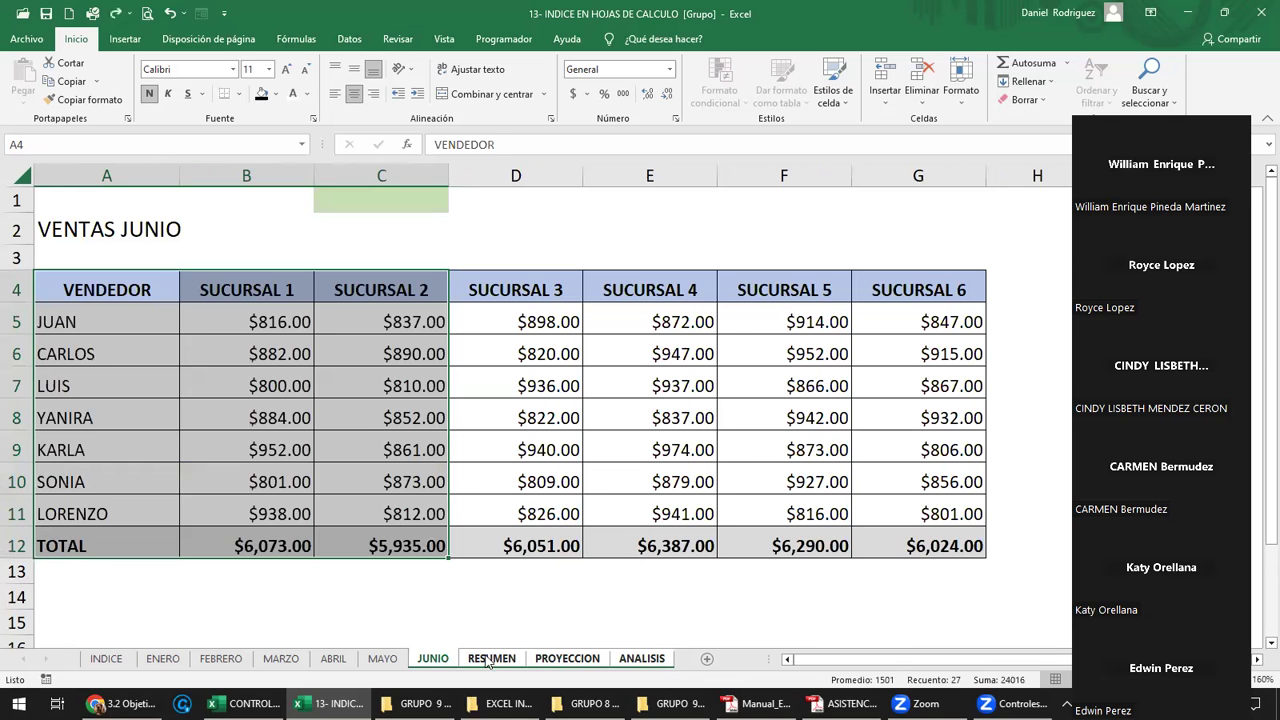
click(490, 662)
click(553, 662)
click(645, 662)
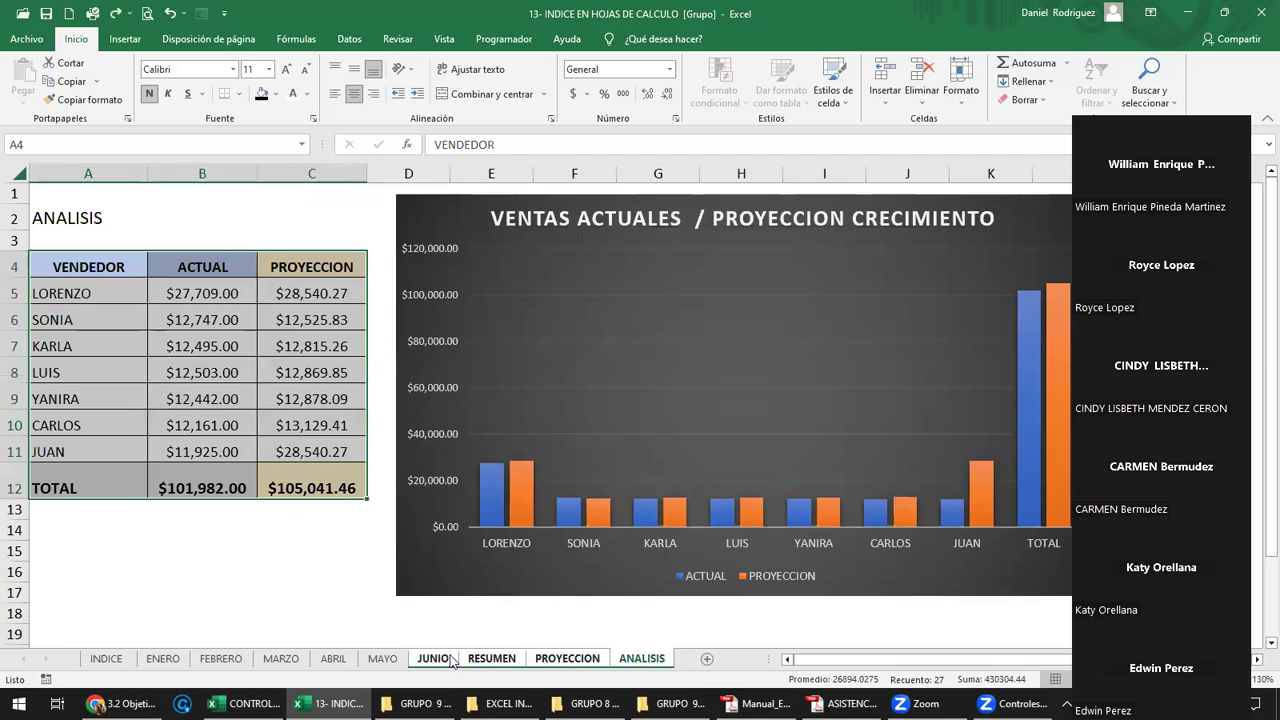
click(440, 662)
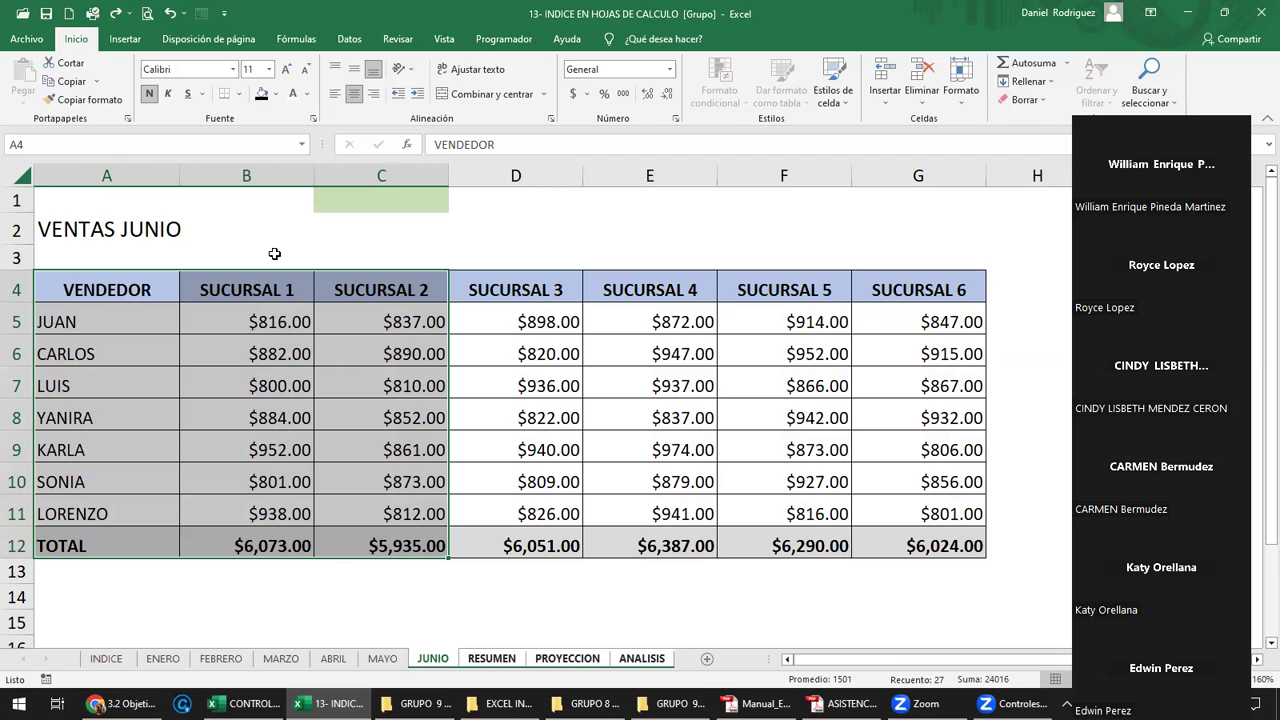
Enter the label VOLVER INDICE in cell C1 of the grouped sheets.
click(367, 203)
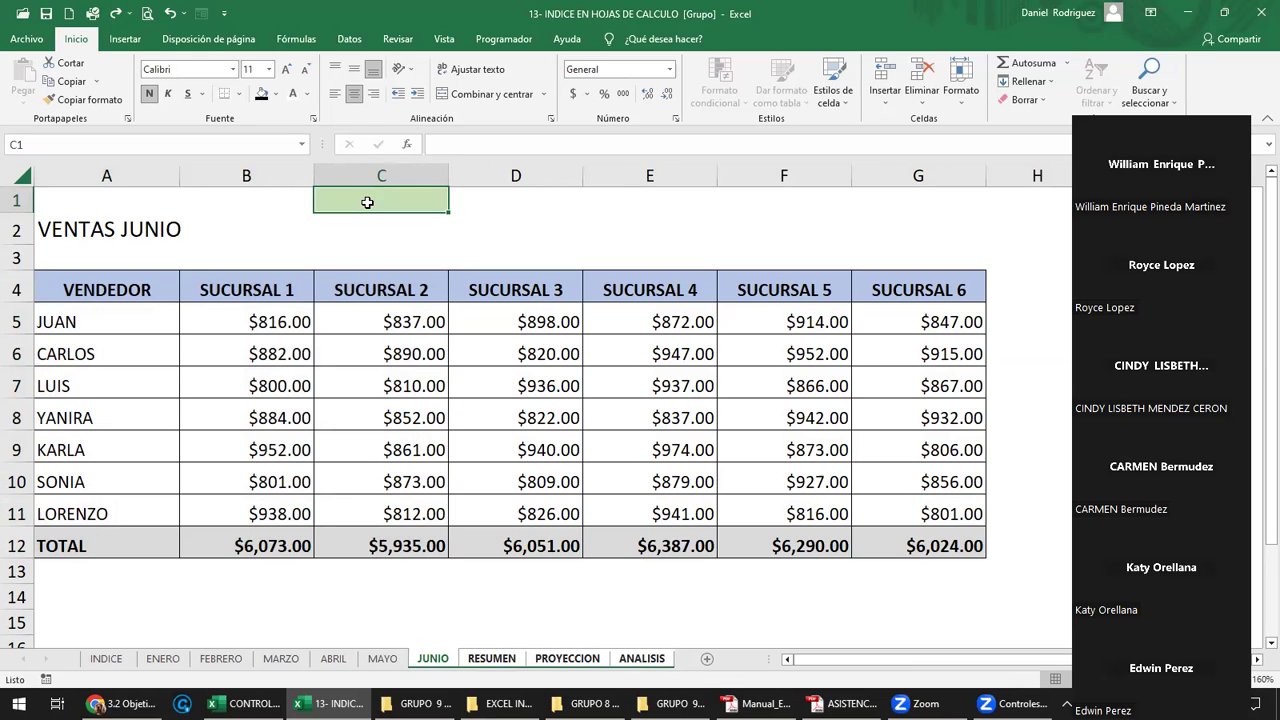
text(VOLVER INDICE)
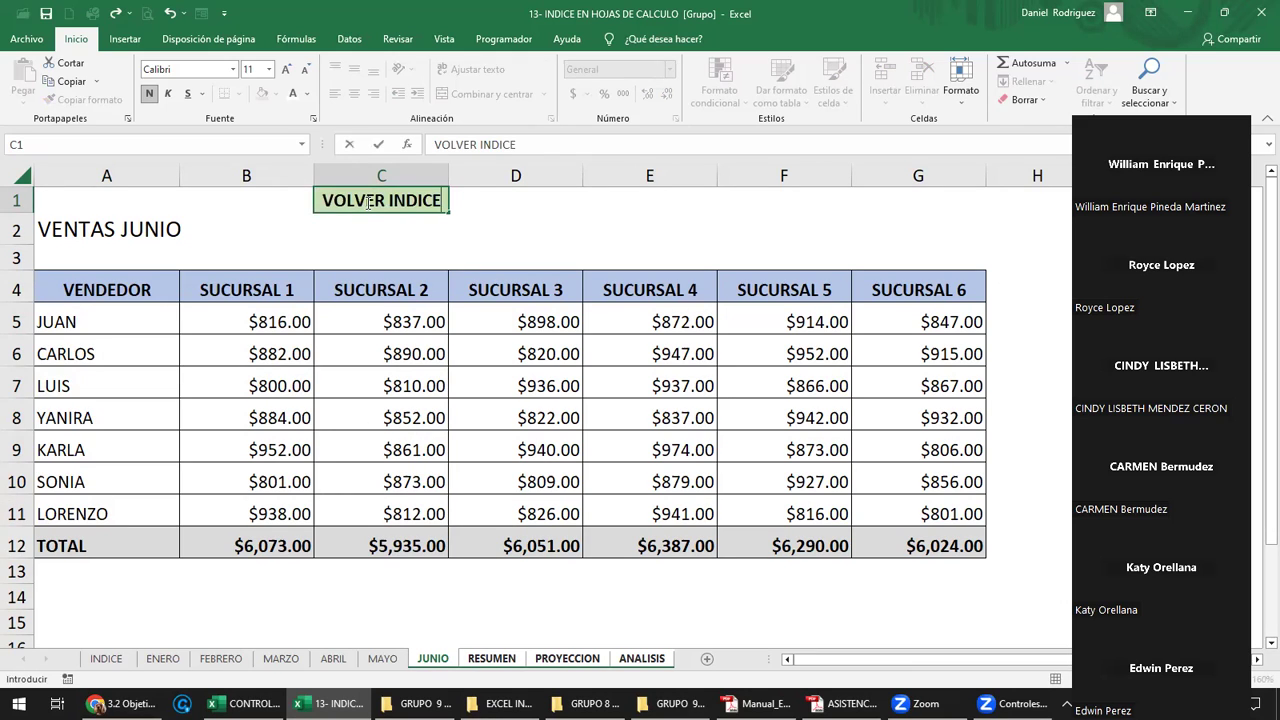
key(Return)
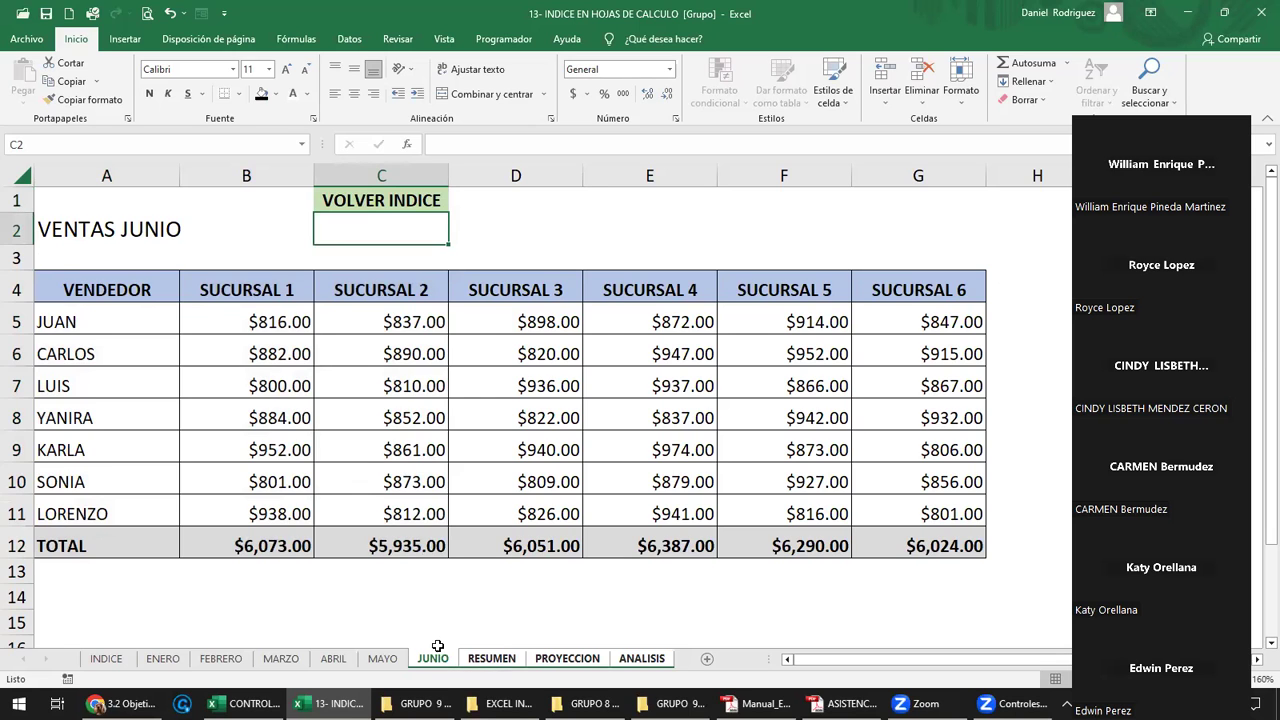
Verify the label on RESUMEN, PROYECCION and ANALISIS, and make PROYECCION's row 1 taller.
click(493, 659)
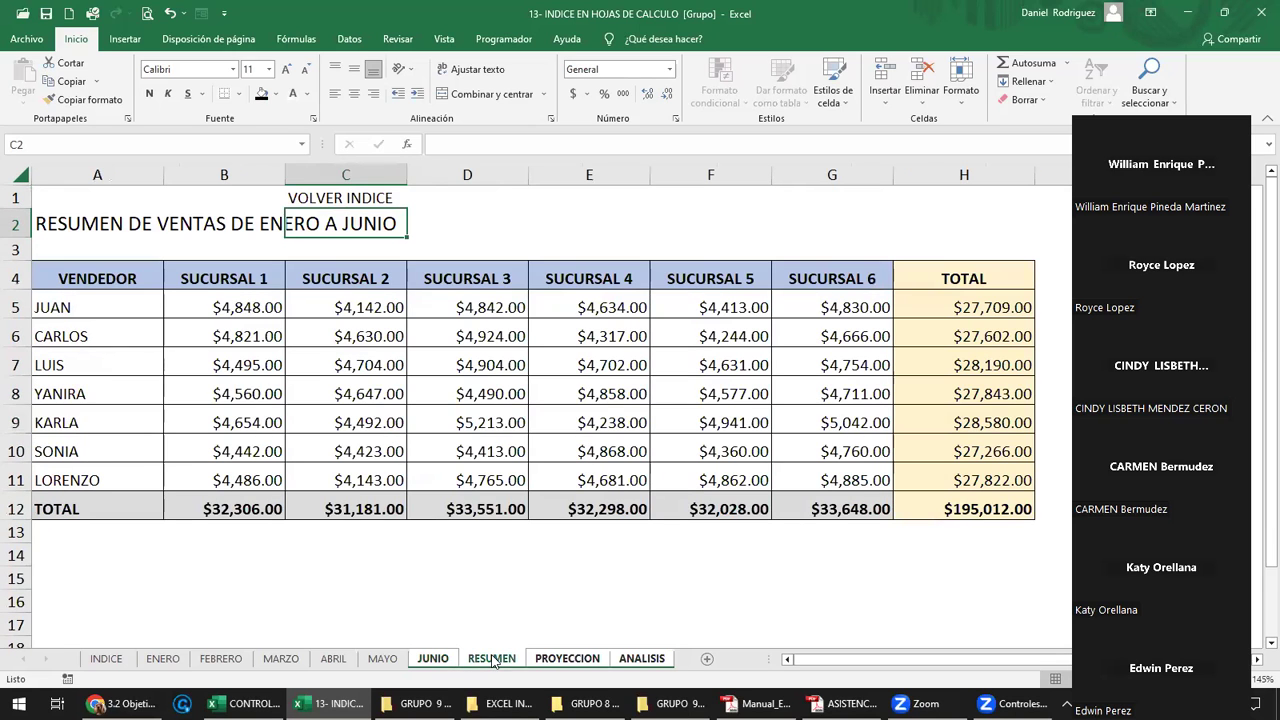
click(564, 660)
click(645, 659)
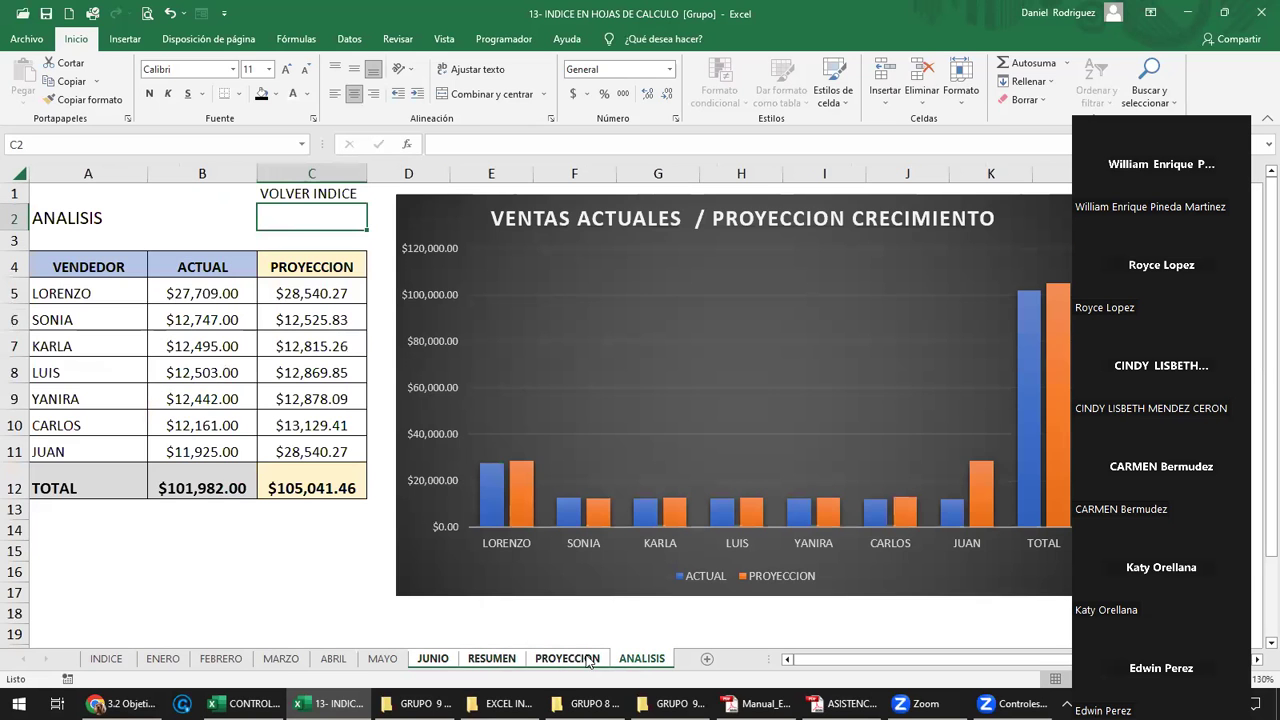
click(589, 660)
drag(15, 191, 15, 204)
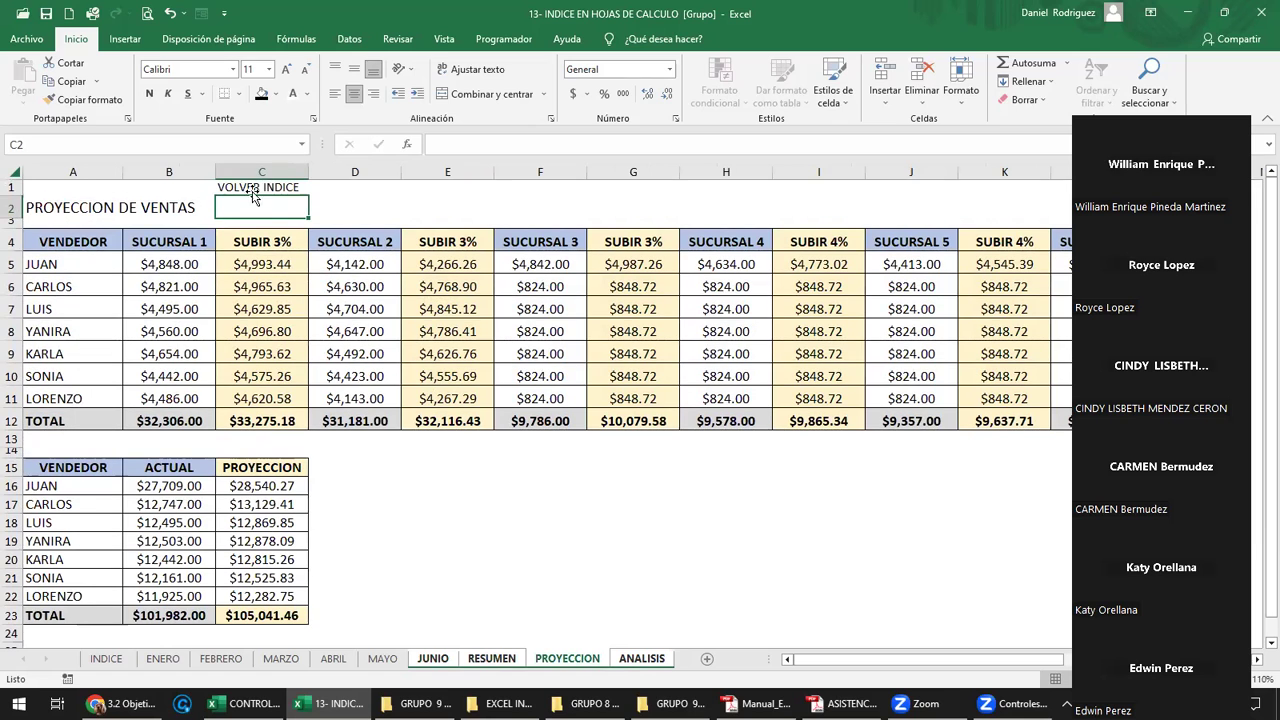
Return to JUNIO and reselect the VOLVER INDICE cell C1.
click(440, 660)
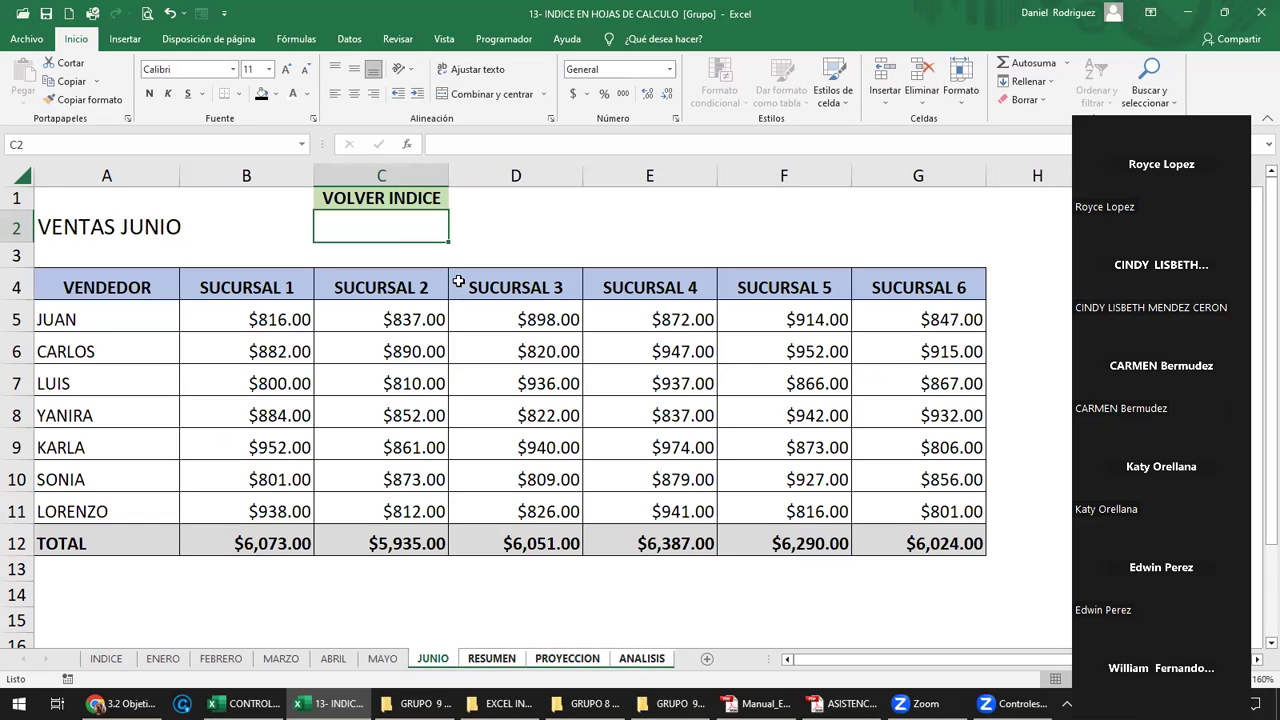
click(343, 600)
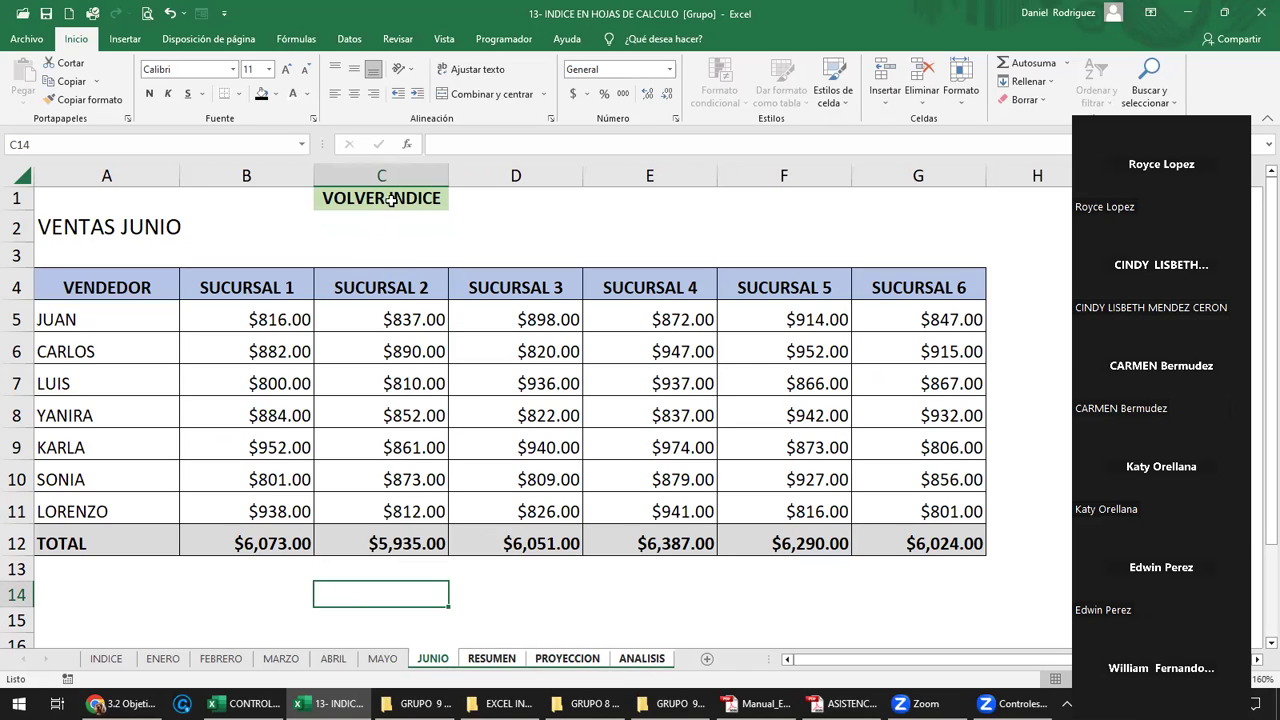
click(386, 197)
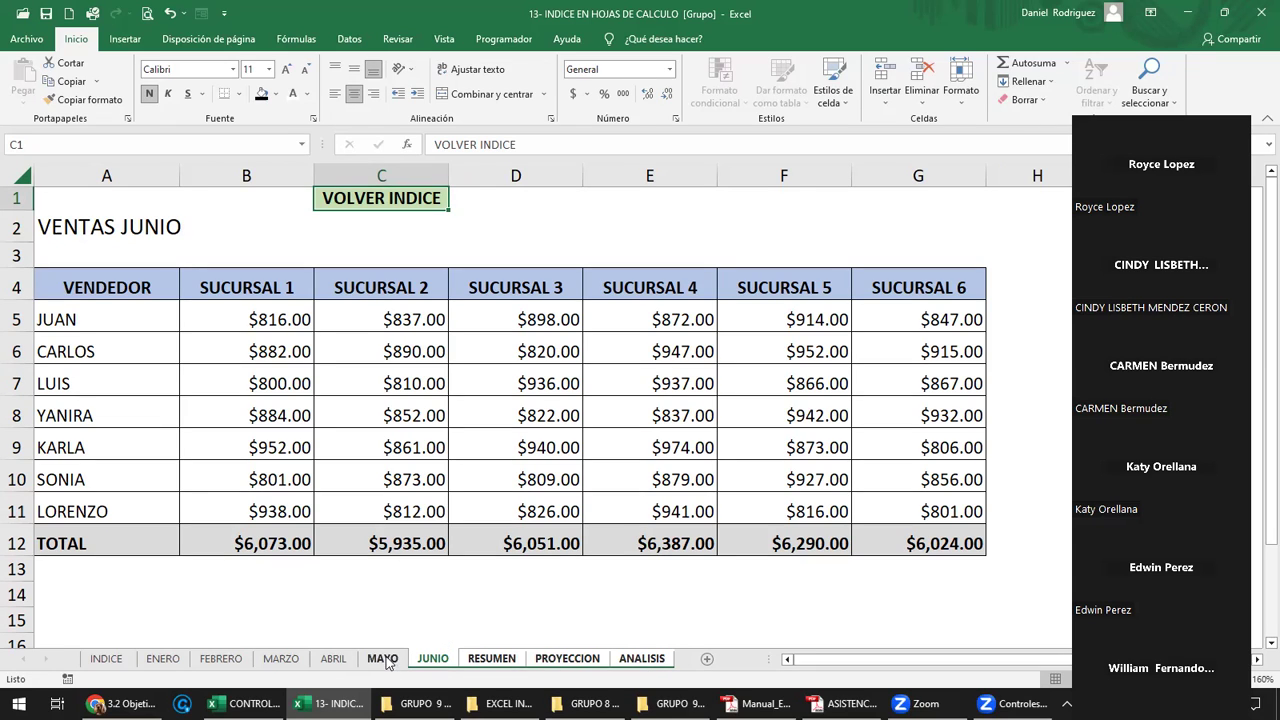
Ungroup via INDICE, then compare the return labels on ENERO through MAYO and end on JUNIO.
click(115, 660)
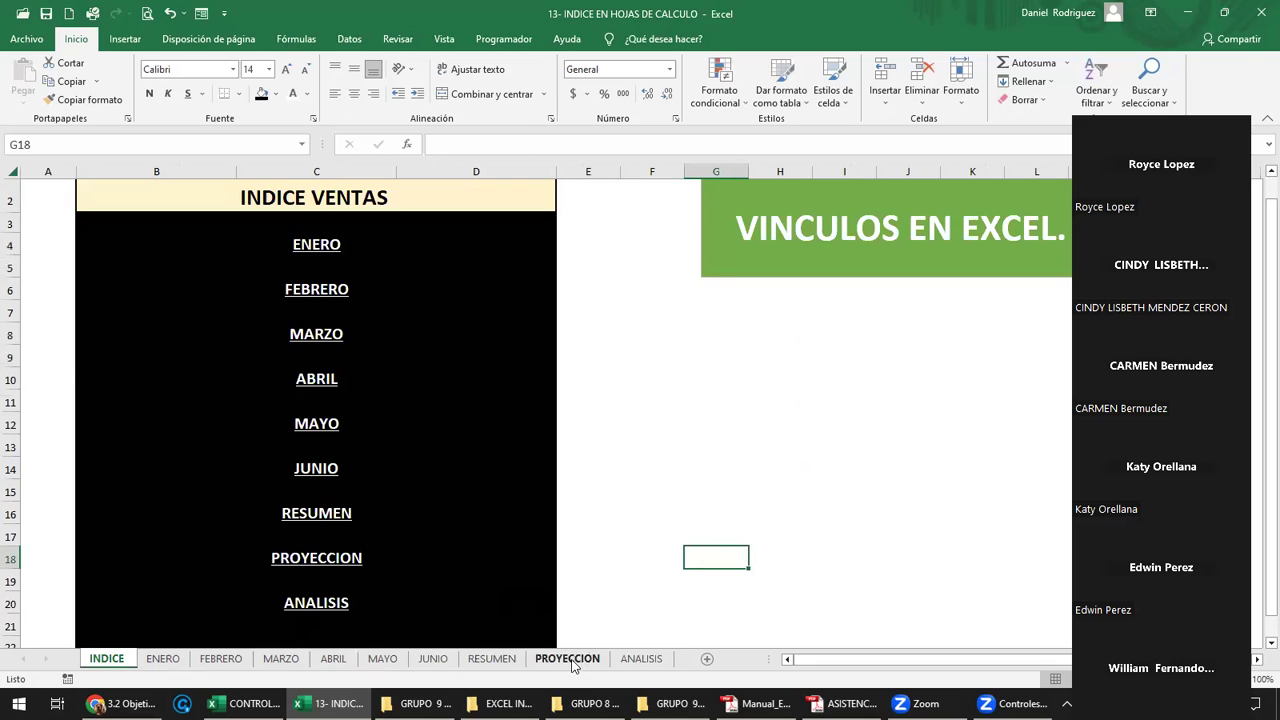
click(440, 660)
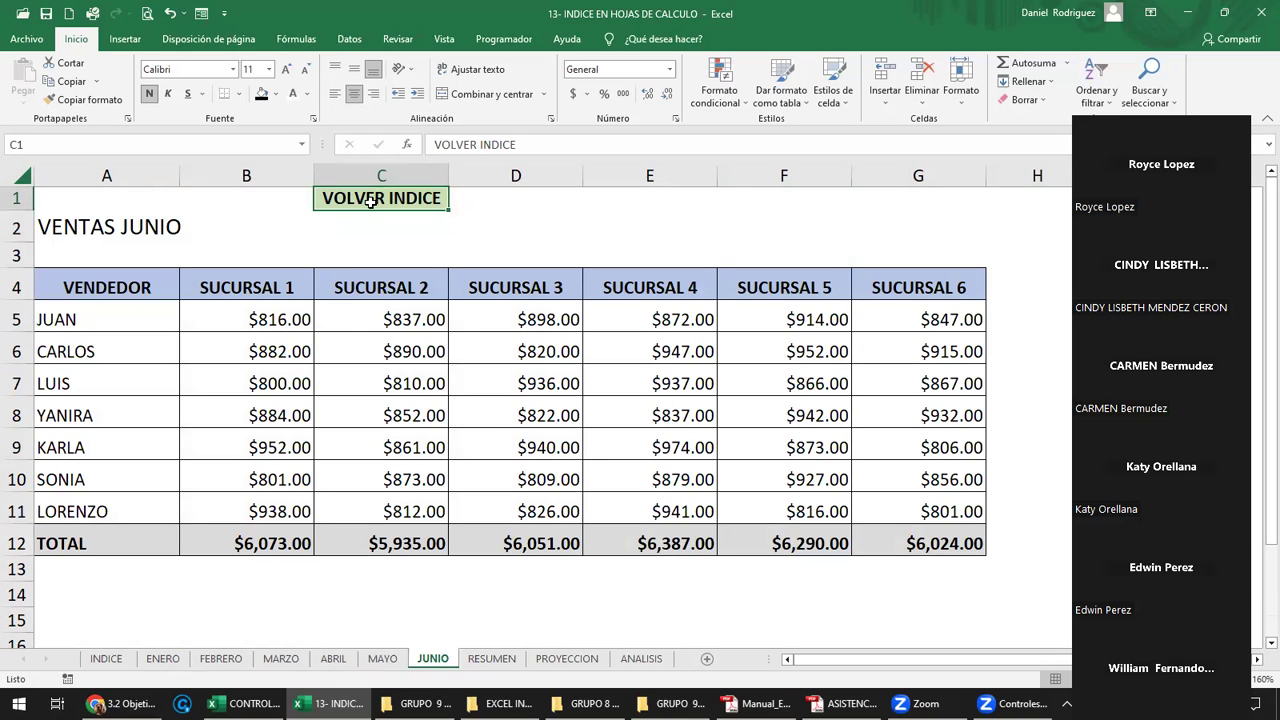
click(160, 659)
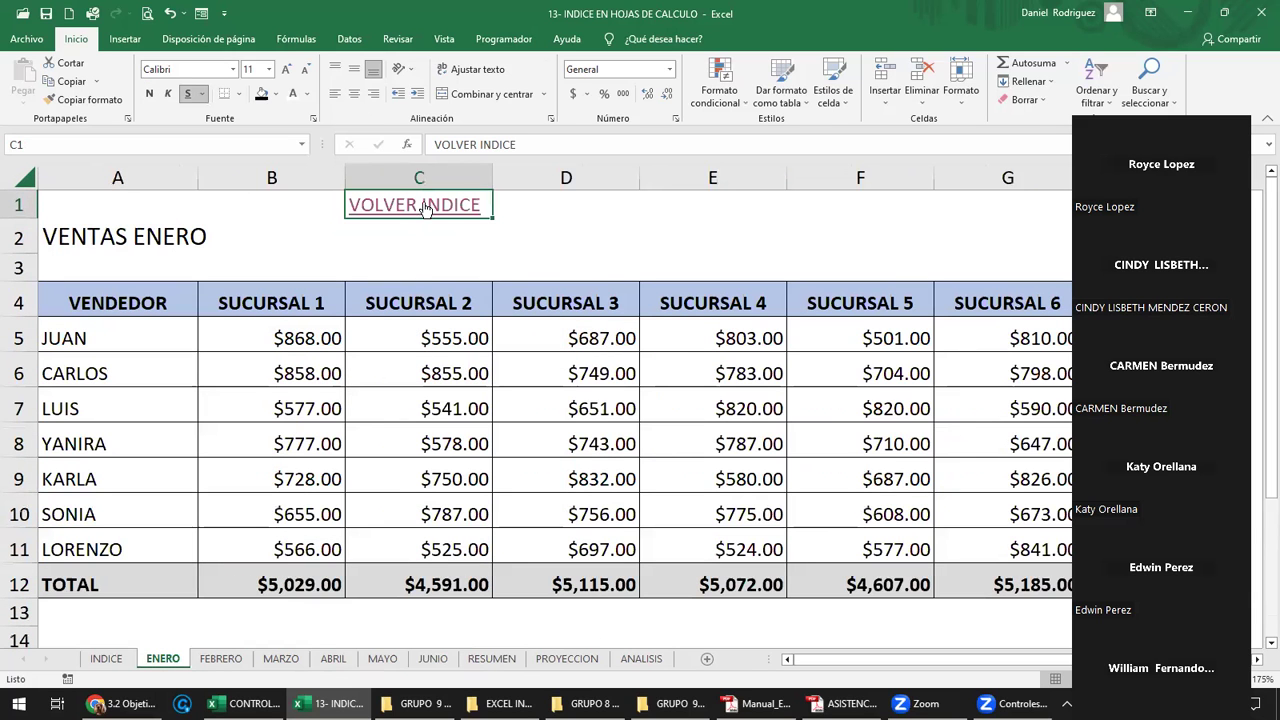
click(220, 659)
click(281, 660)
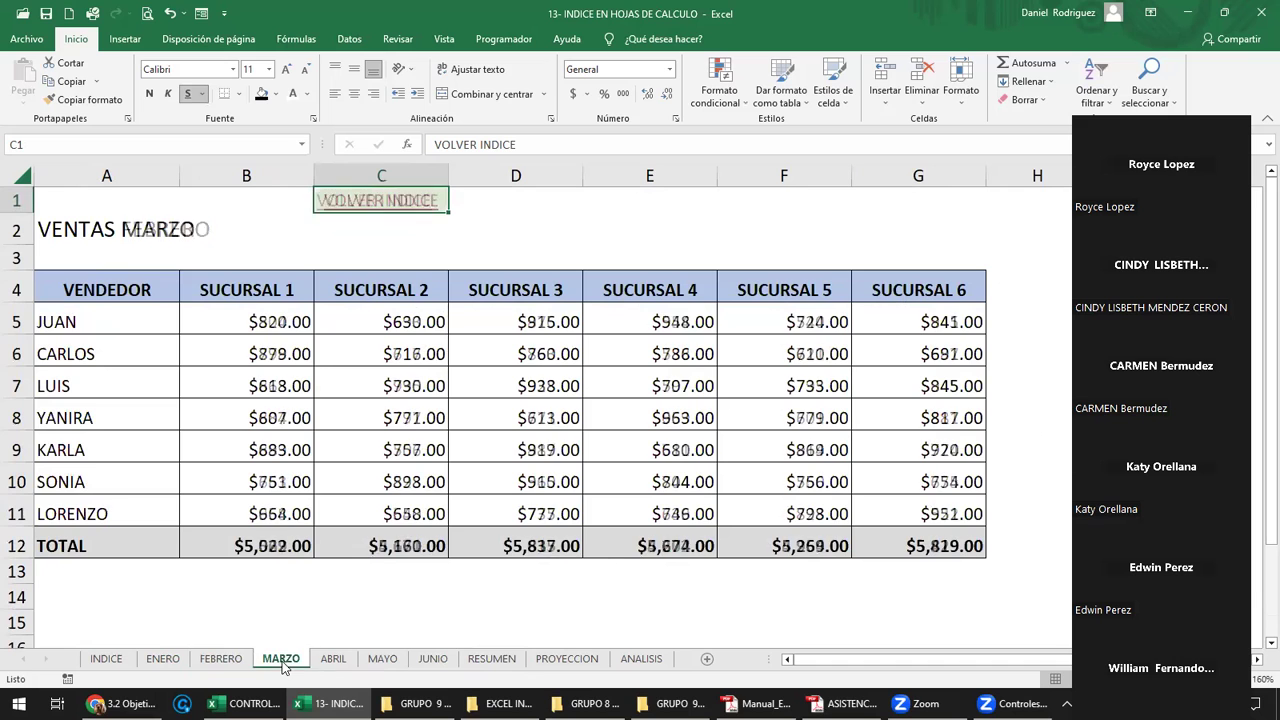
click(334, 660)
click(383, 660)
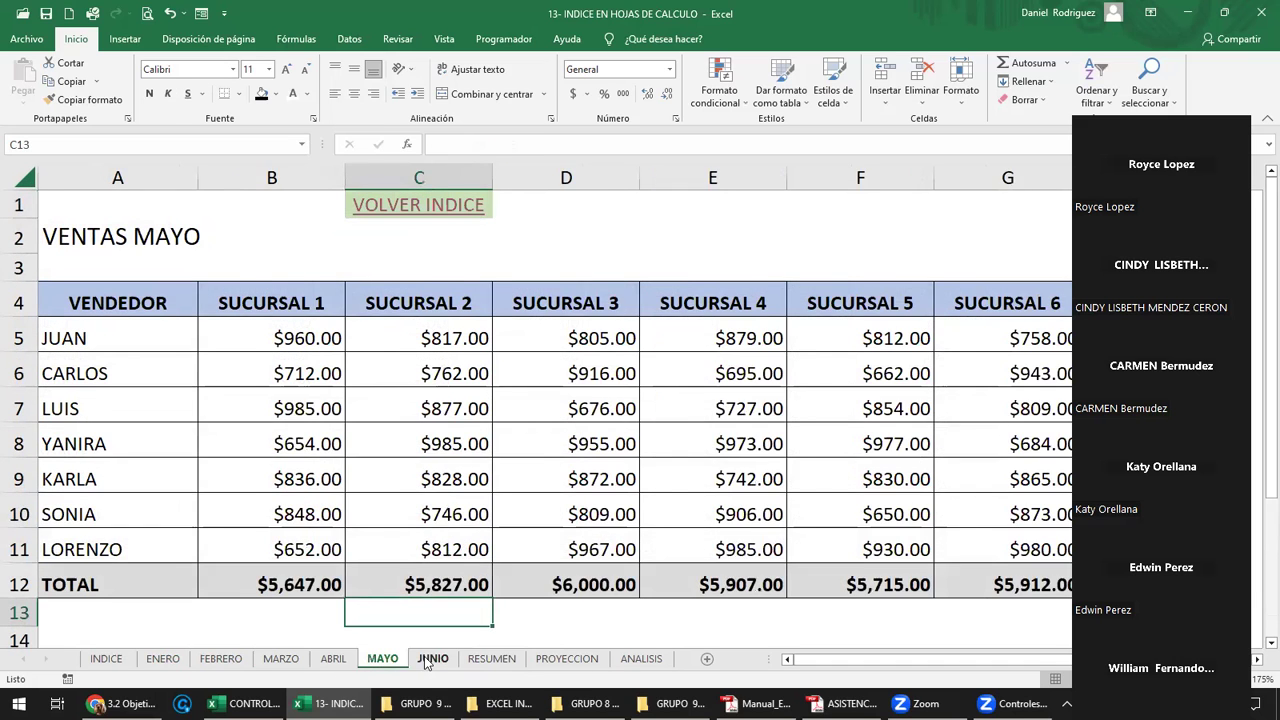
click(430, 660)
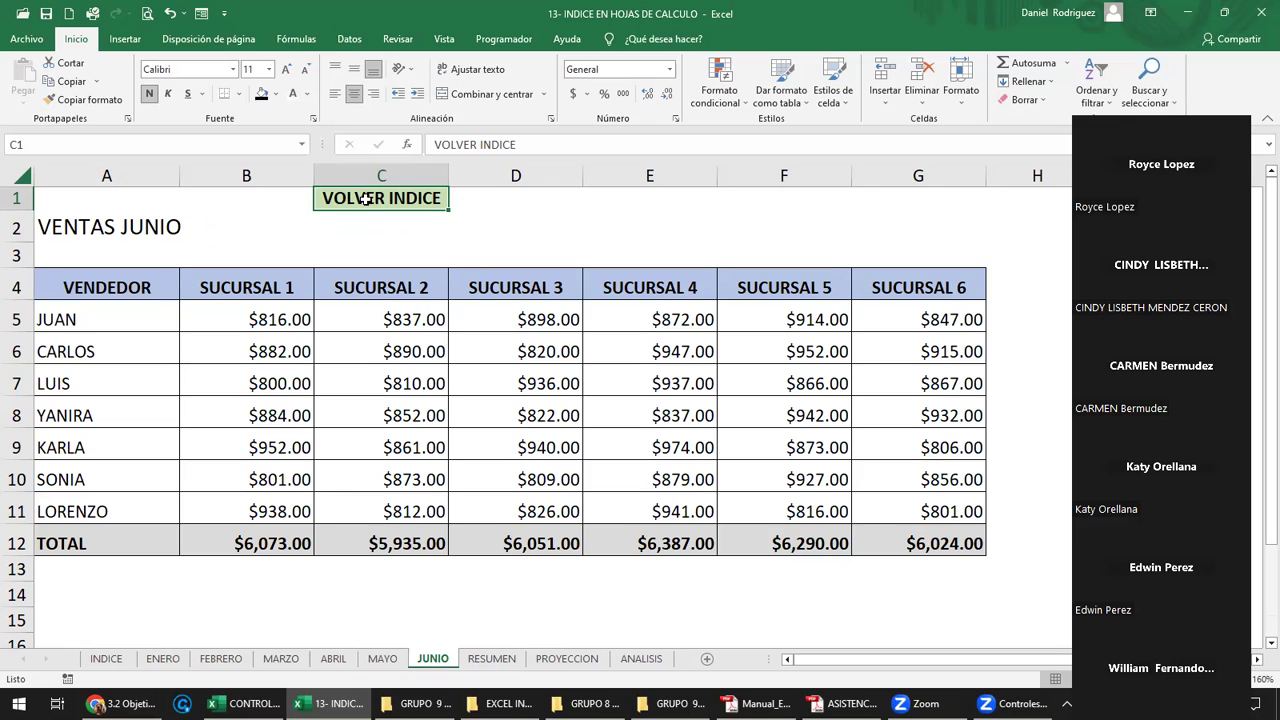
Hyperlink JUNIO's VOLVER INDICE in C1 to the INDICE sheet, follow it, then open RESUMEN.
right_click(366, 199)
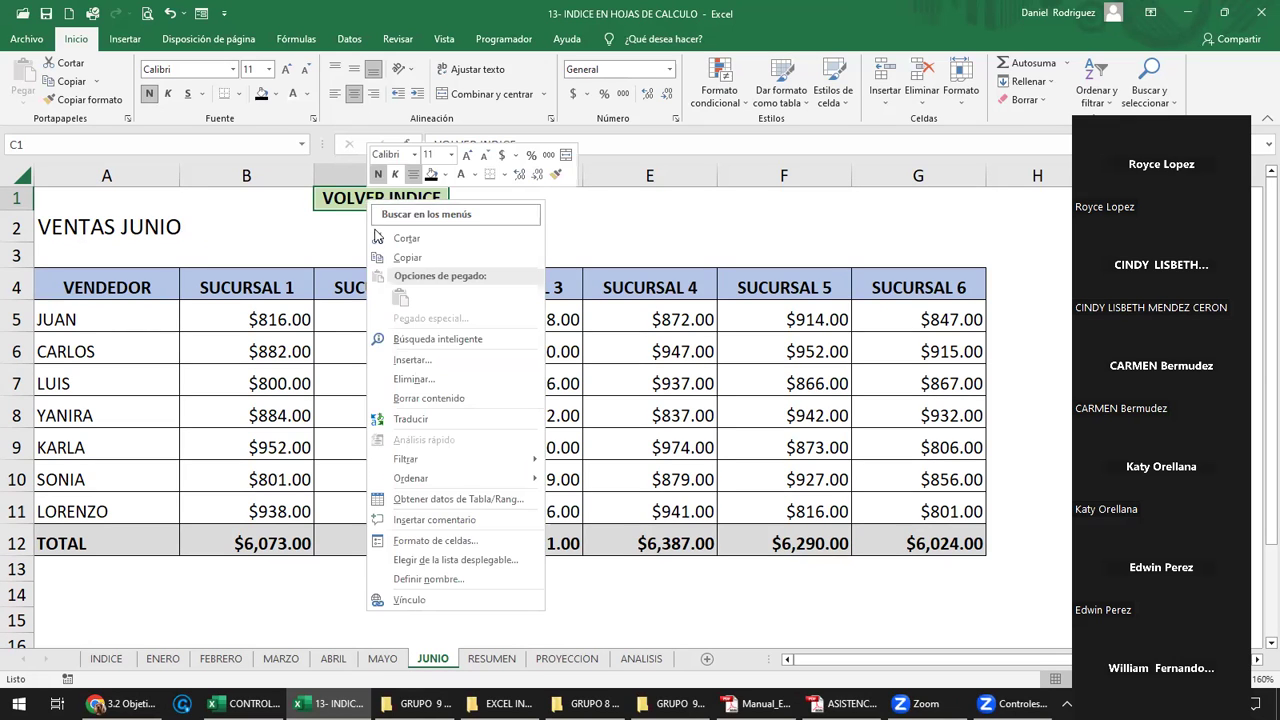
click(433, 601)
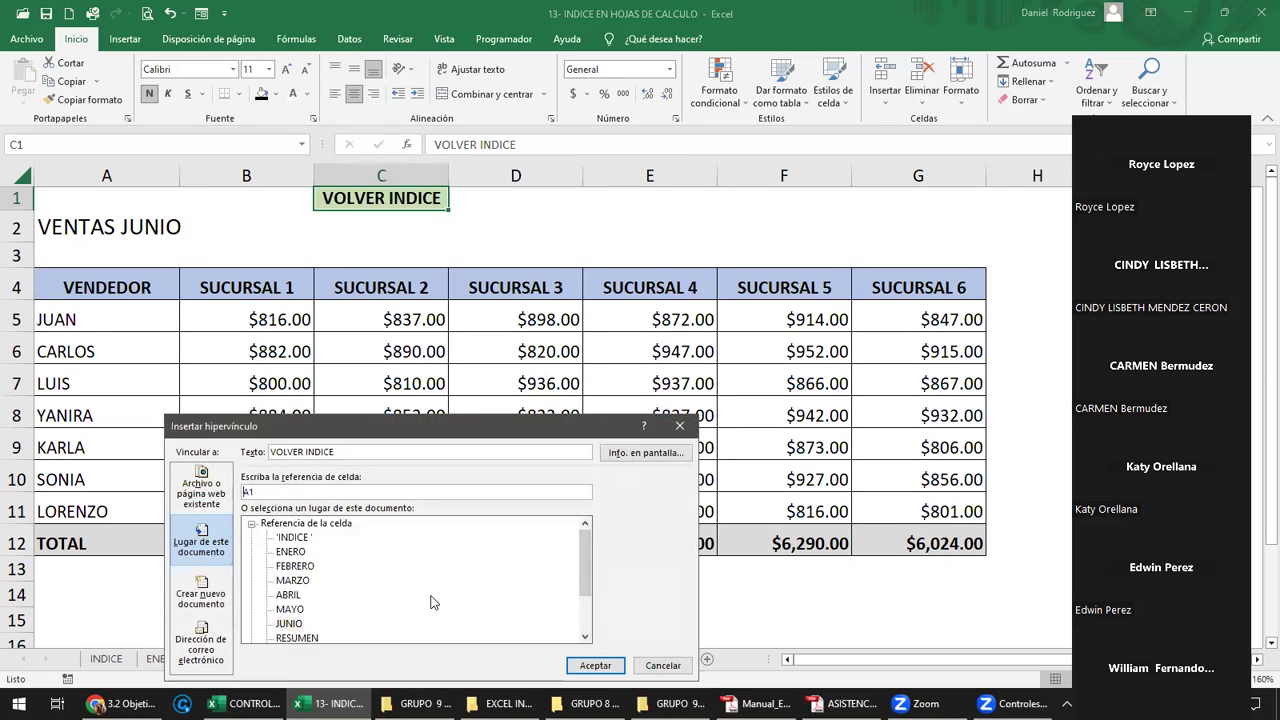
drag(479, 433, 607, 312)
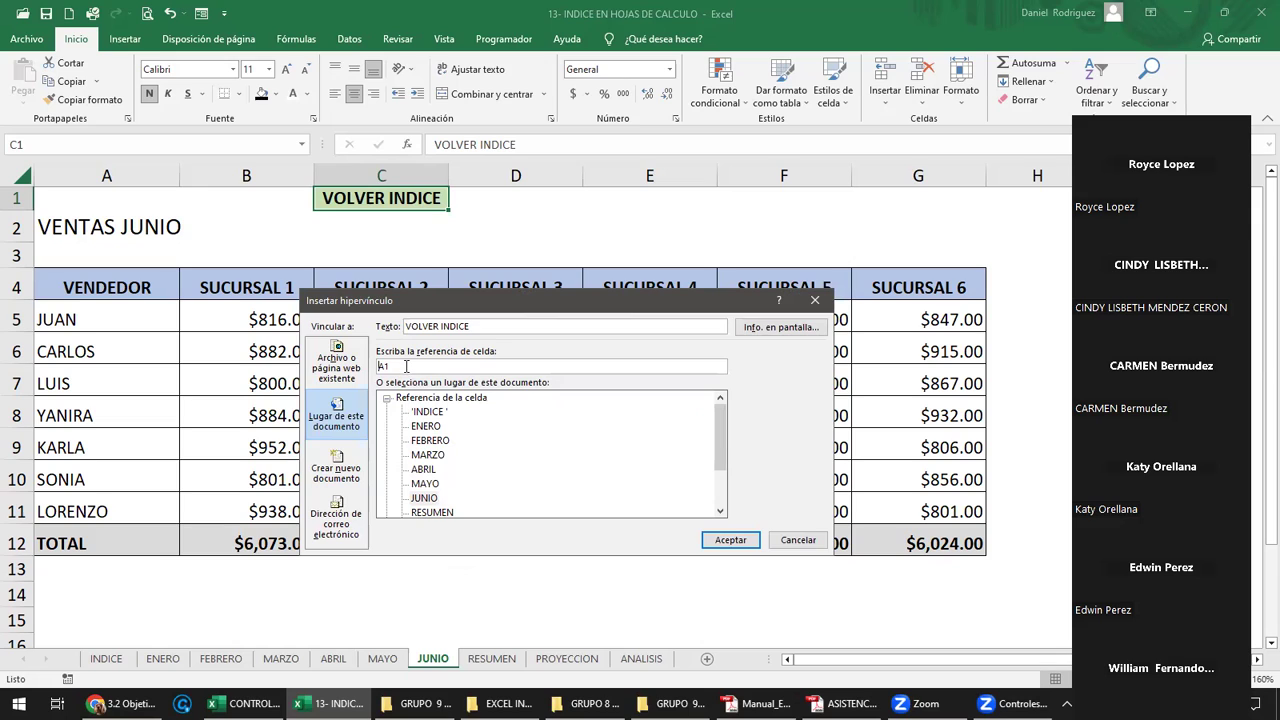
double_click(383, 367)
click(434, 414)
click(721, 538)
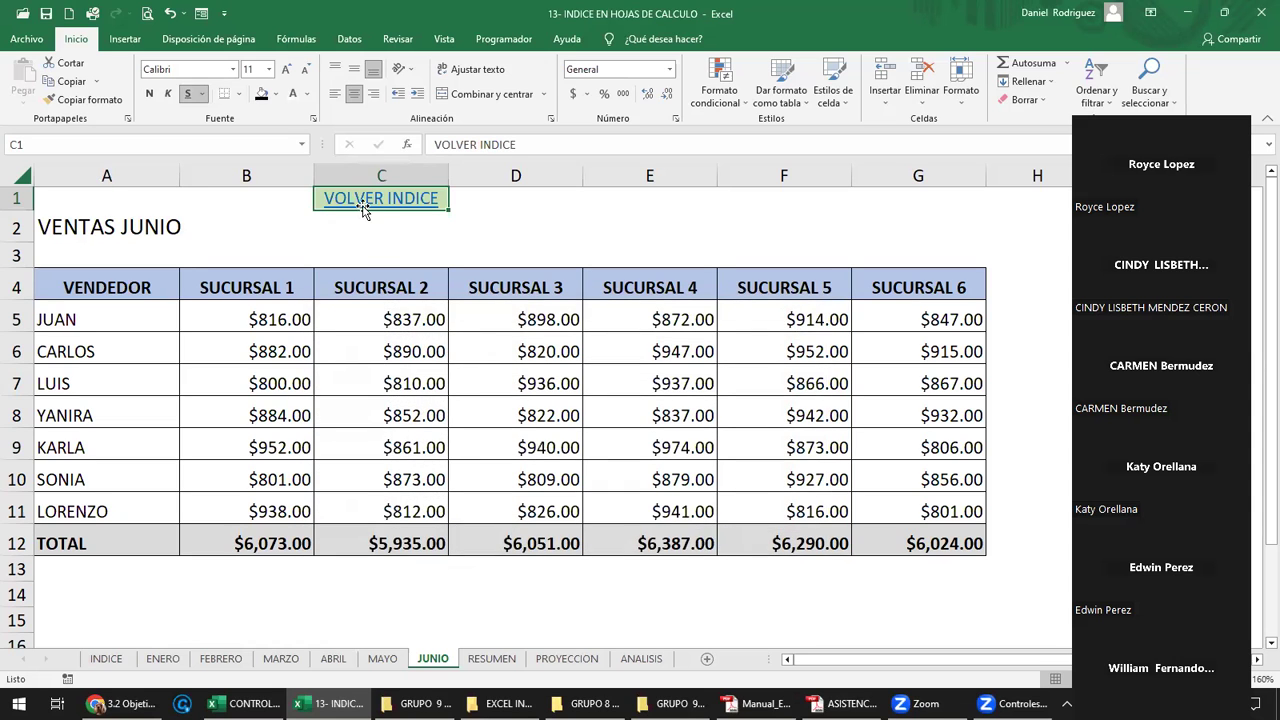
click(370, 204)
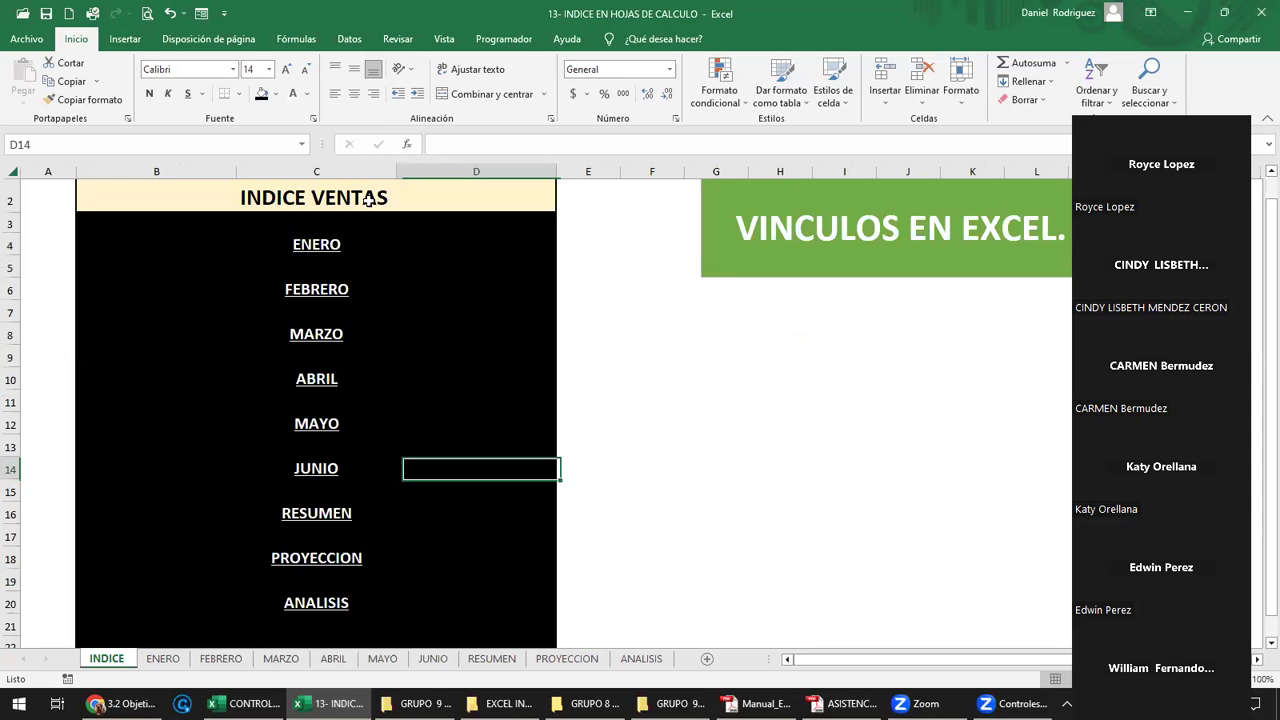
click(318, 522)
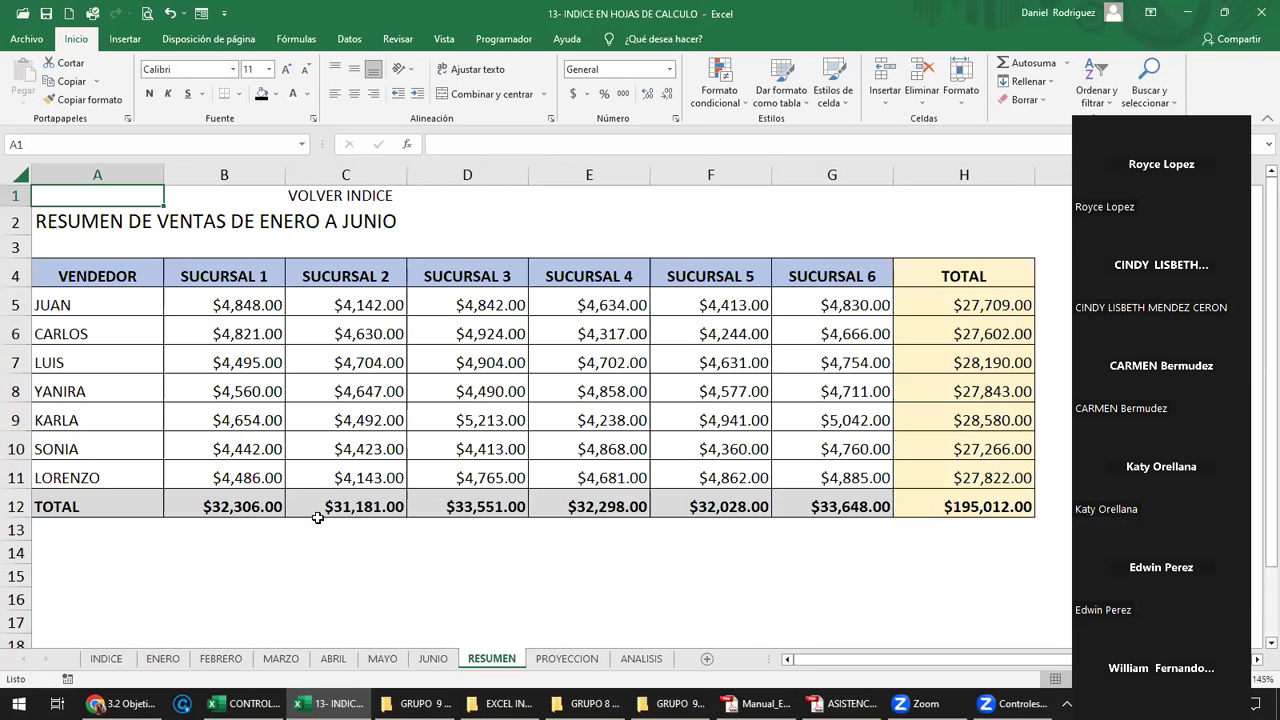
Add a hyperlink to RESUMEN's VOLVER INDICE in C1 and test it.
click(330, 197)
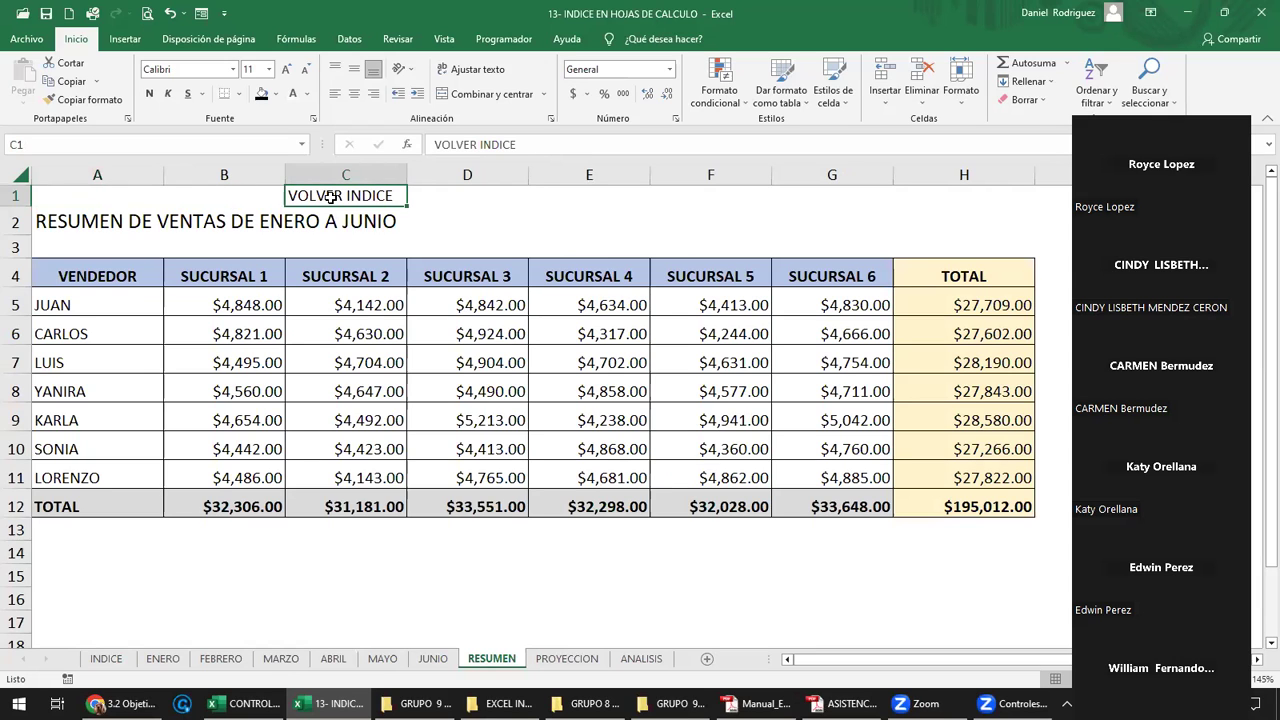
right_click(330, 197)
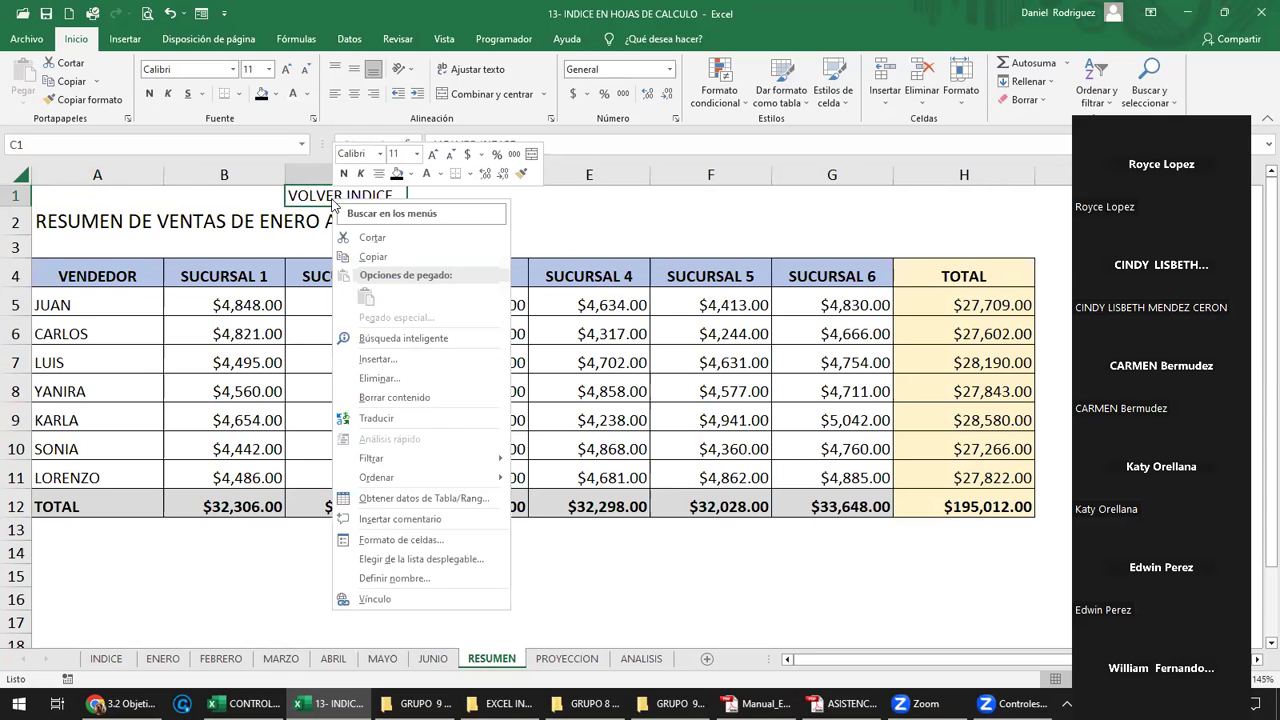
click(375, 600)
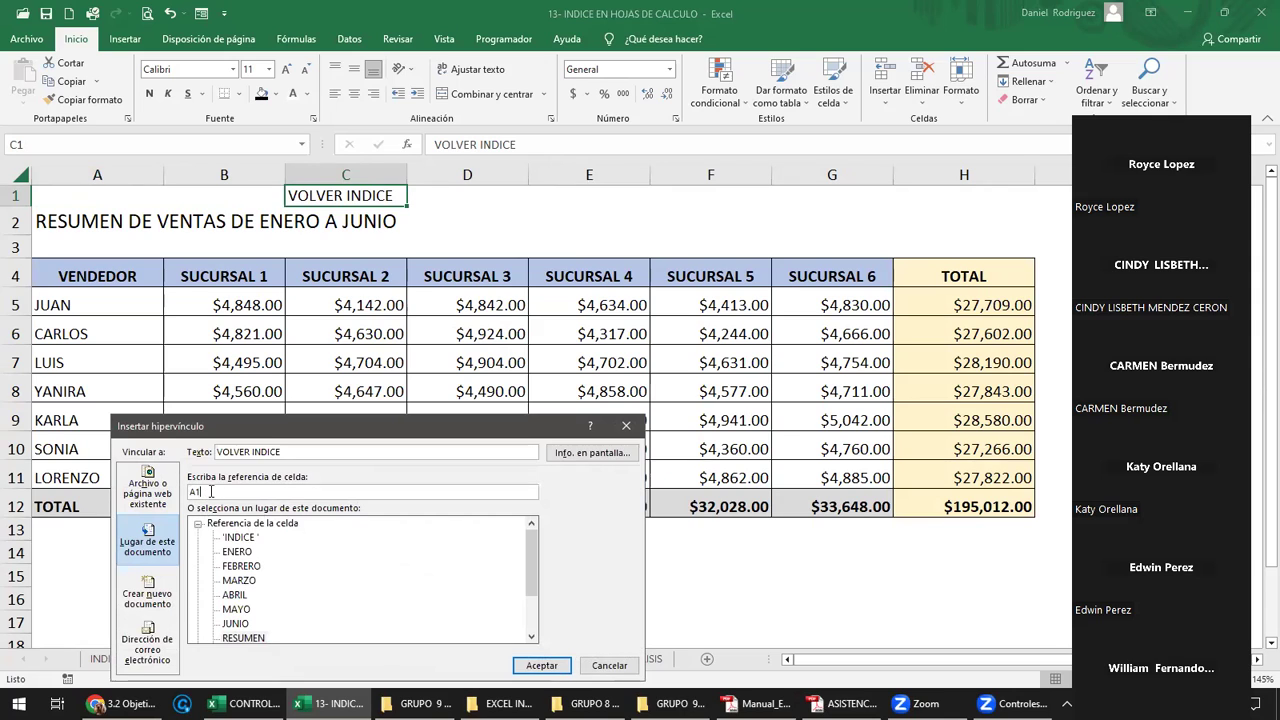
drag(286, 433, 401, 344)
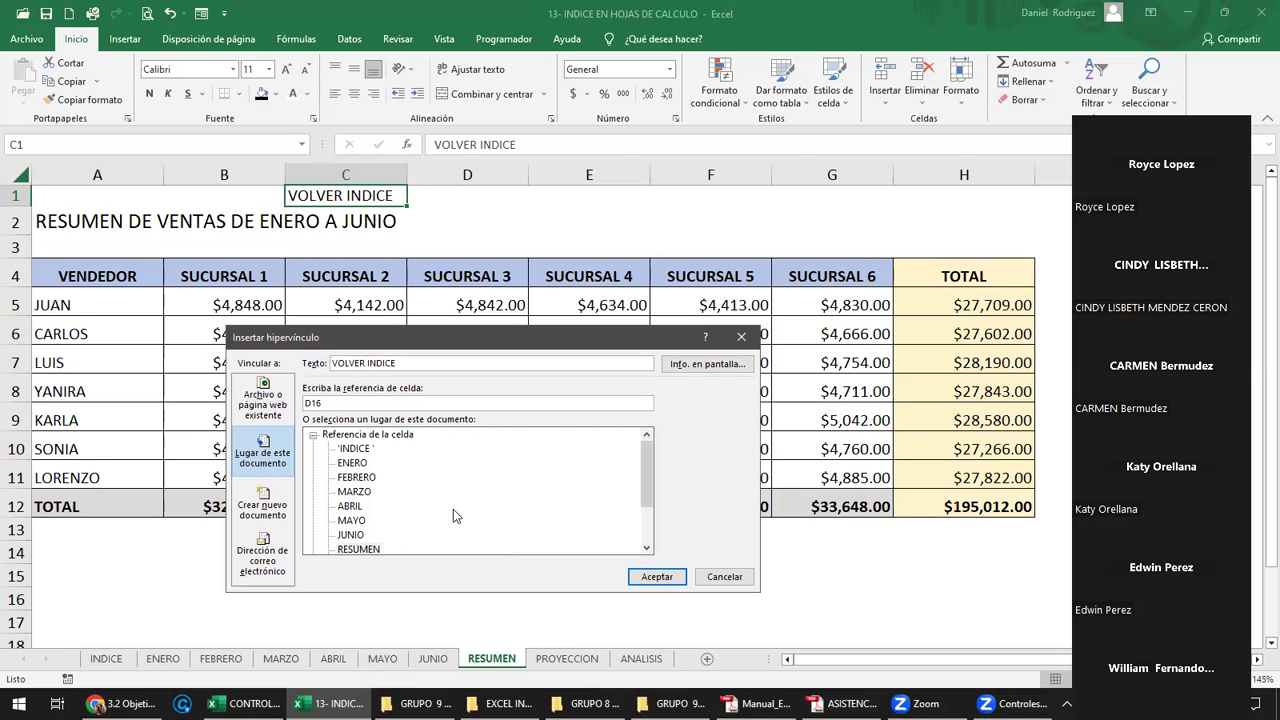
scroll(453, 509, down, 2)
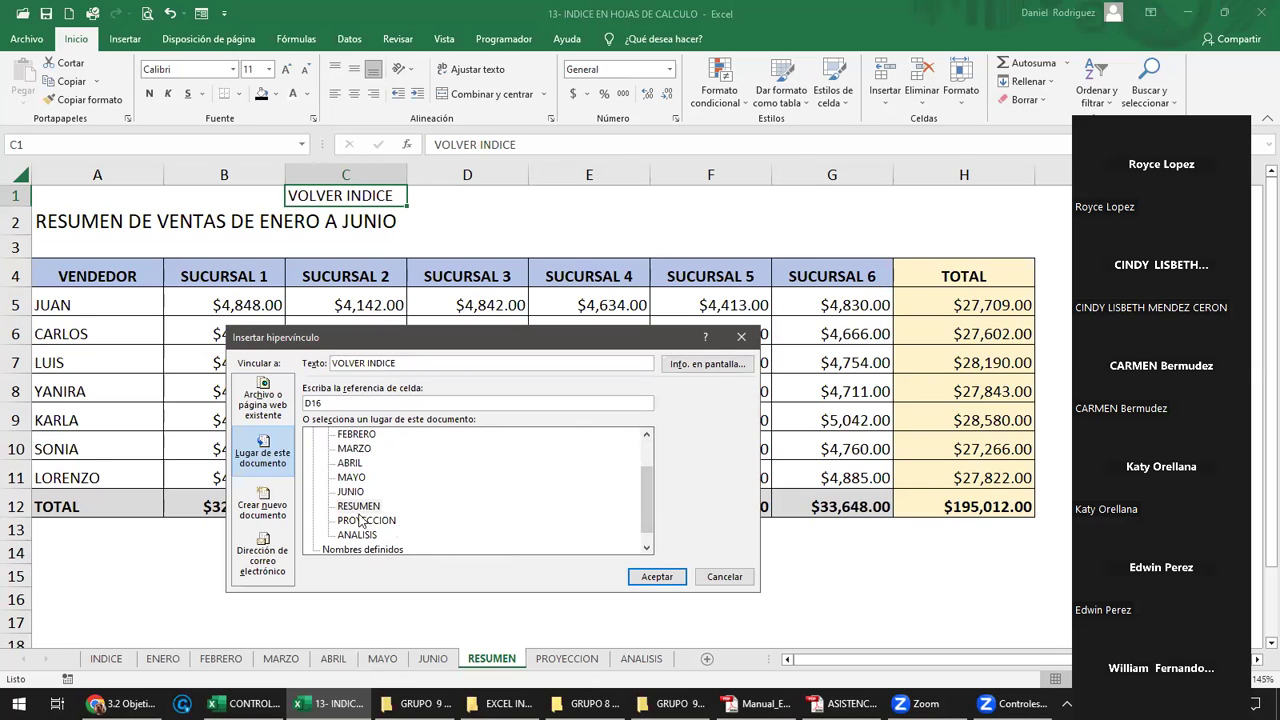
click(649, 586)
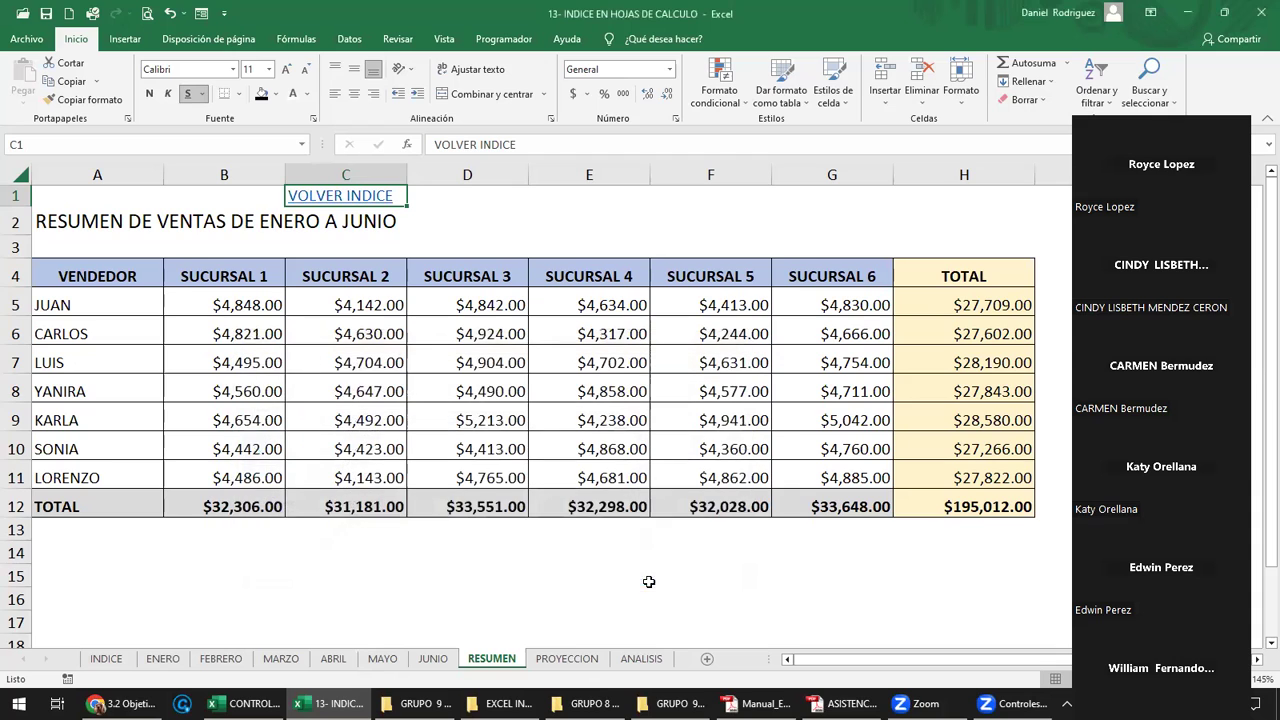
click(340, 198)
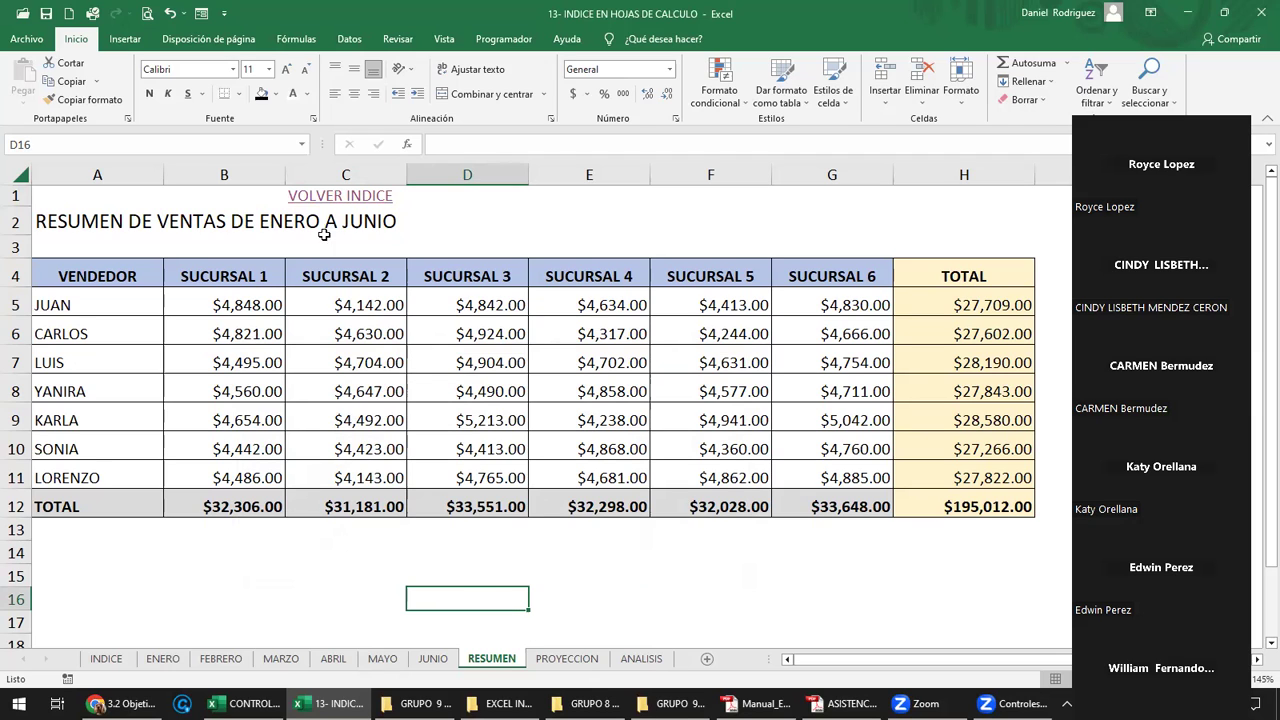
Edit the VOLVER INDICE hyperlink to target the INDICE sheet.
right_click(328, 199)
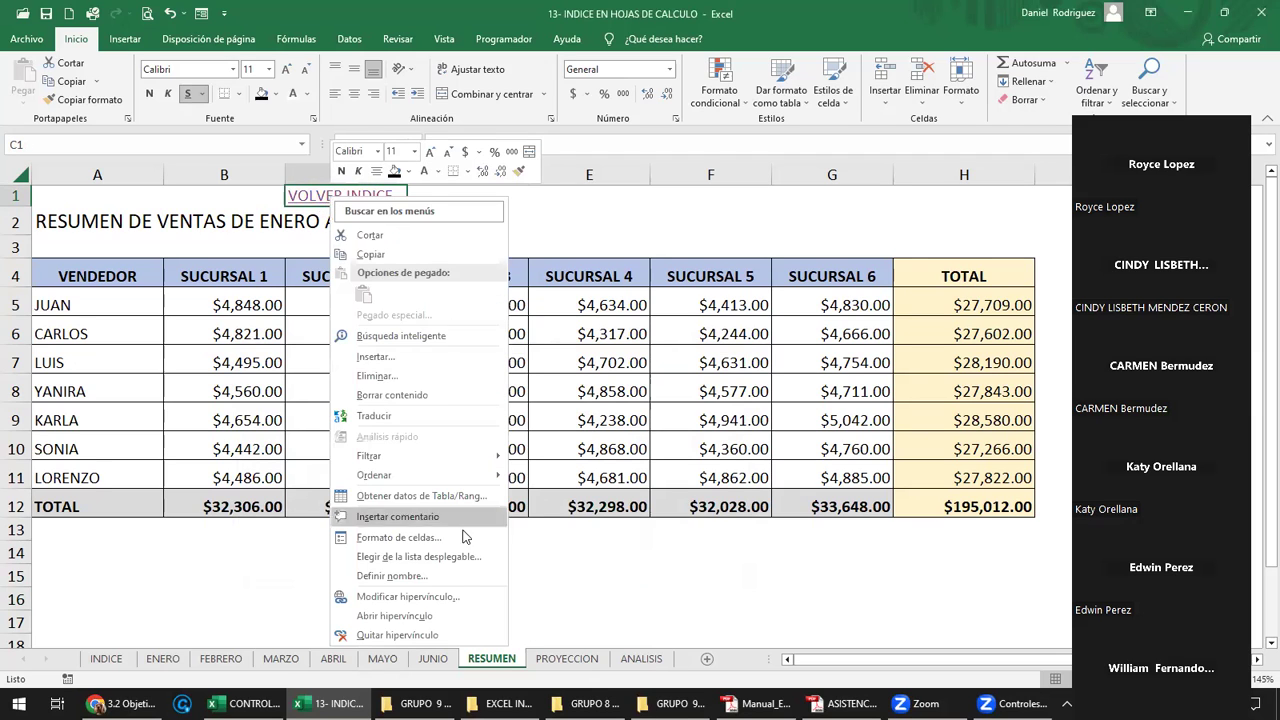
click(449, 596)
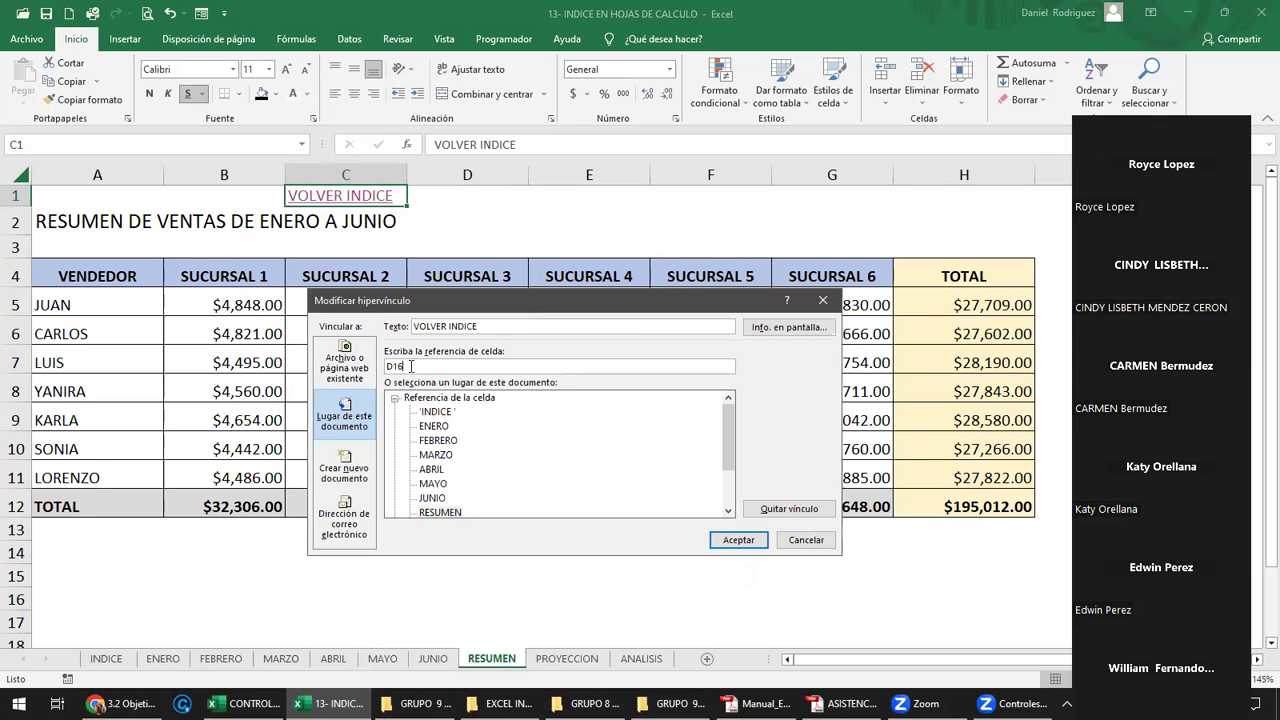
drag(729, 440, 729, 447)
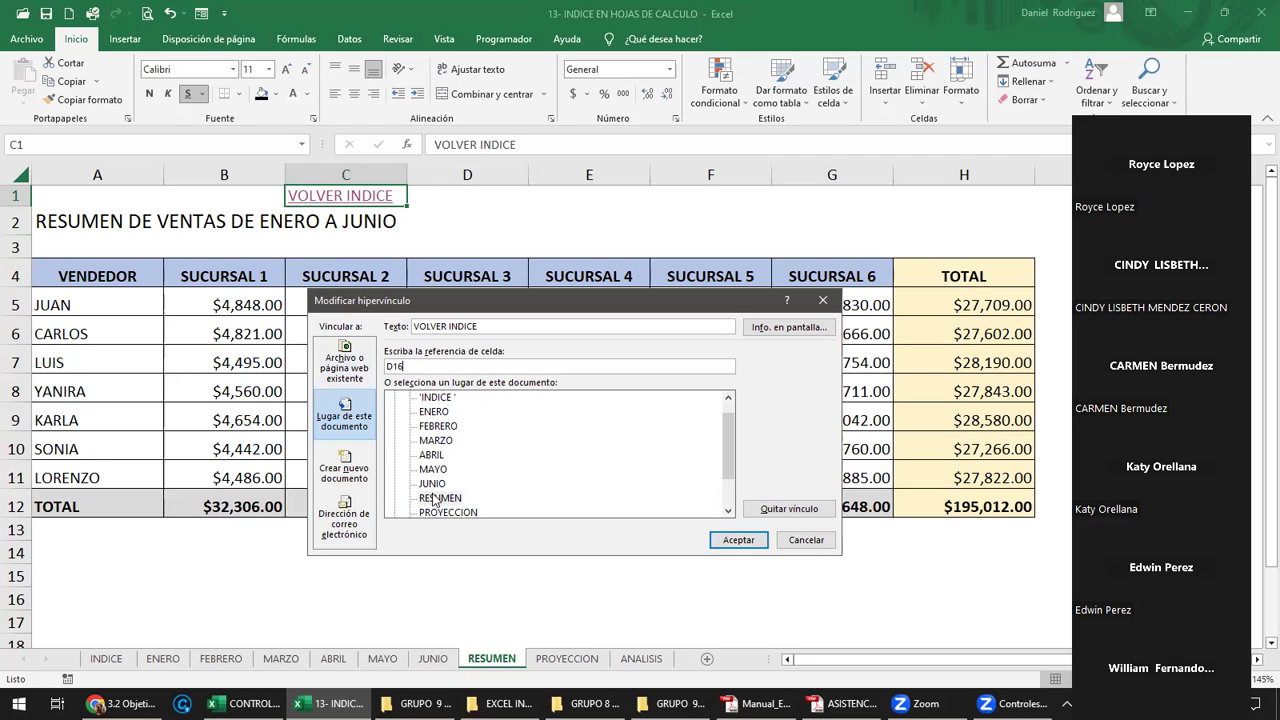
click(440, 402)
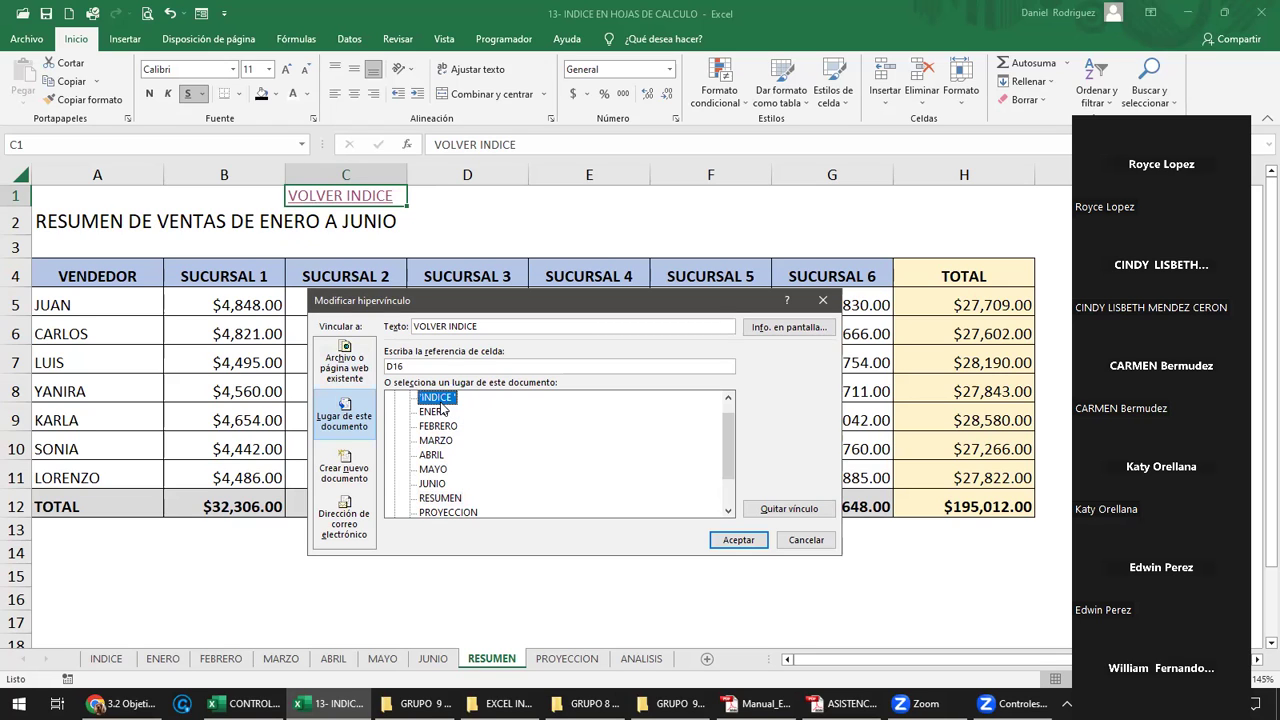
Confirm INDICE as RESUMEN's link target, follow it to the index, then open PROYECCION.
click(742, 540)
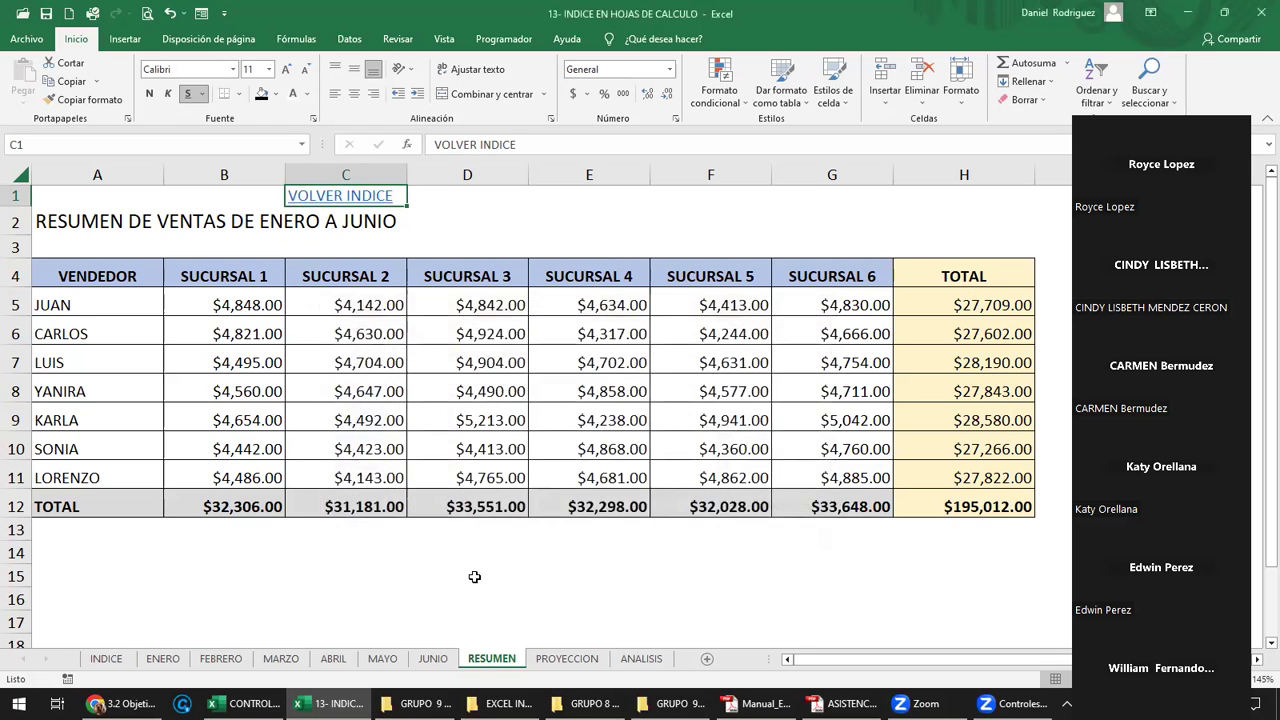
click(473, 578)
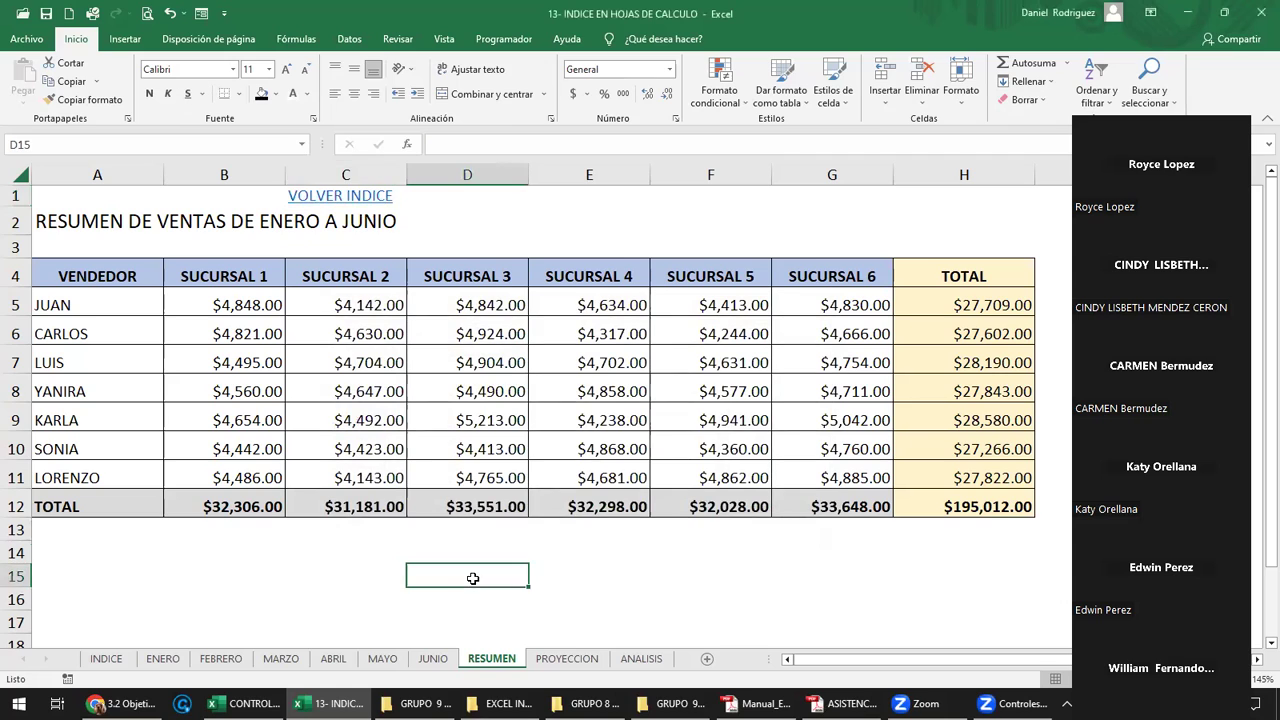
click(341, 200)
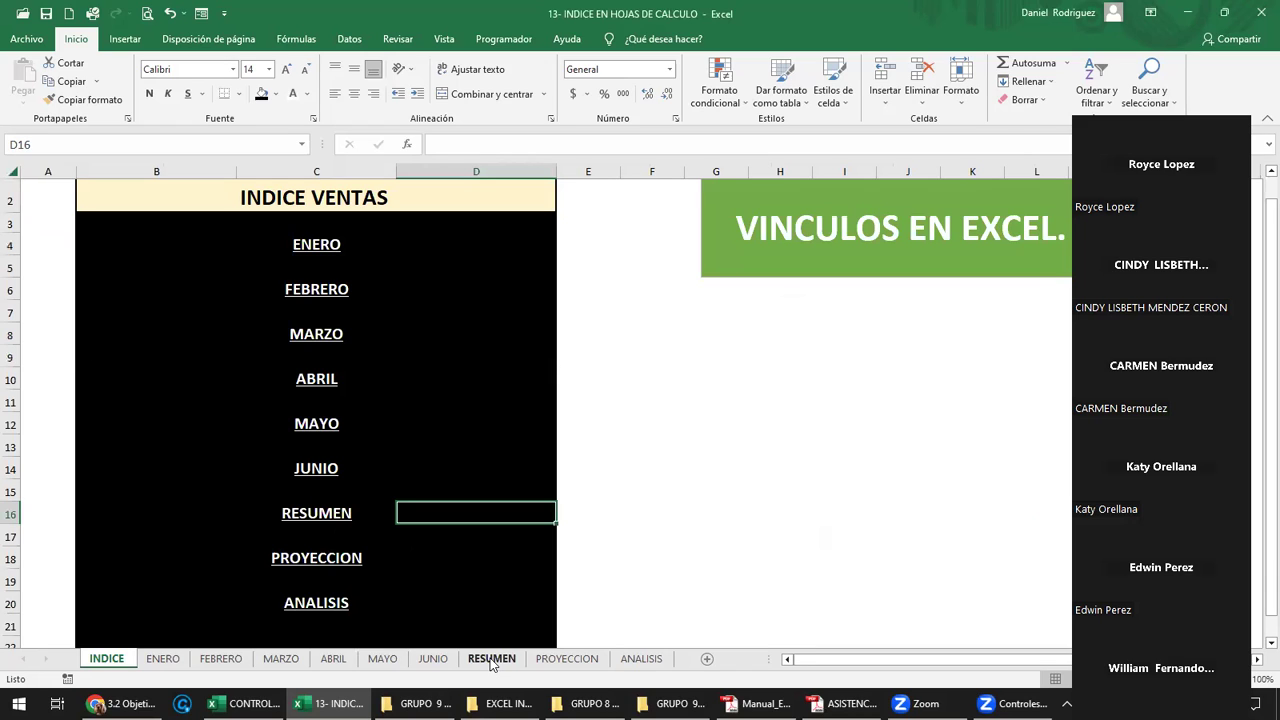
click(316, 560)
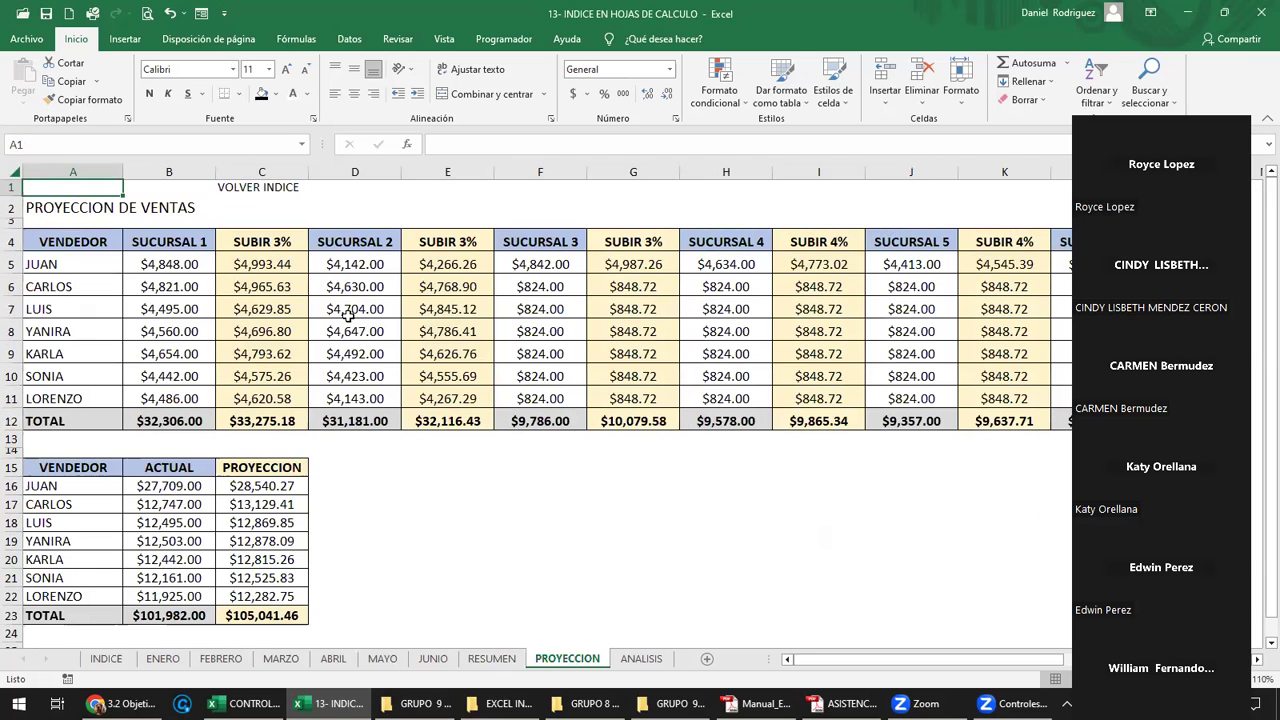
Set up a hyperlink on PROYECCION's VOLVER INDICE in C1 with cell reference D18.
right_click(269, 187)
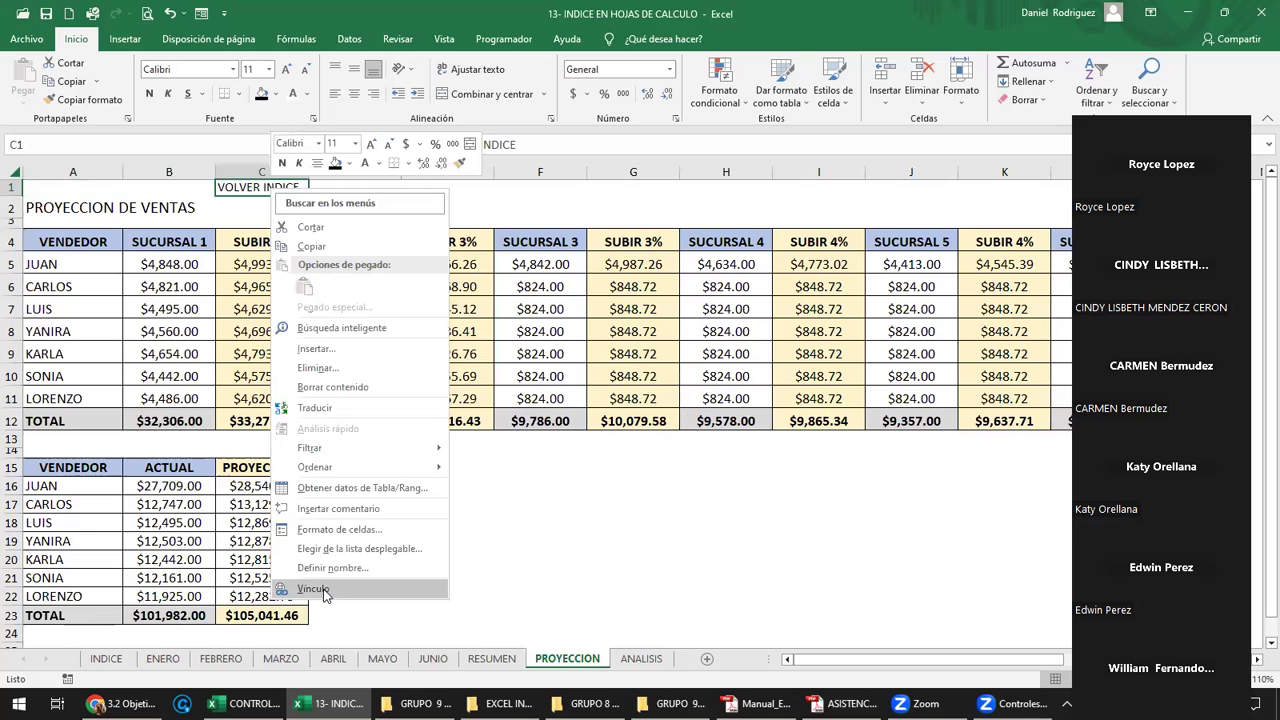
click(314, 589)
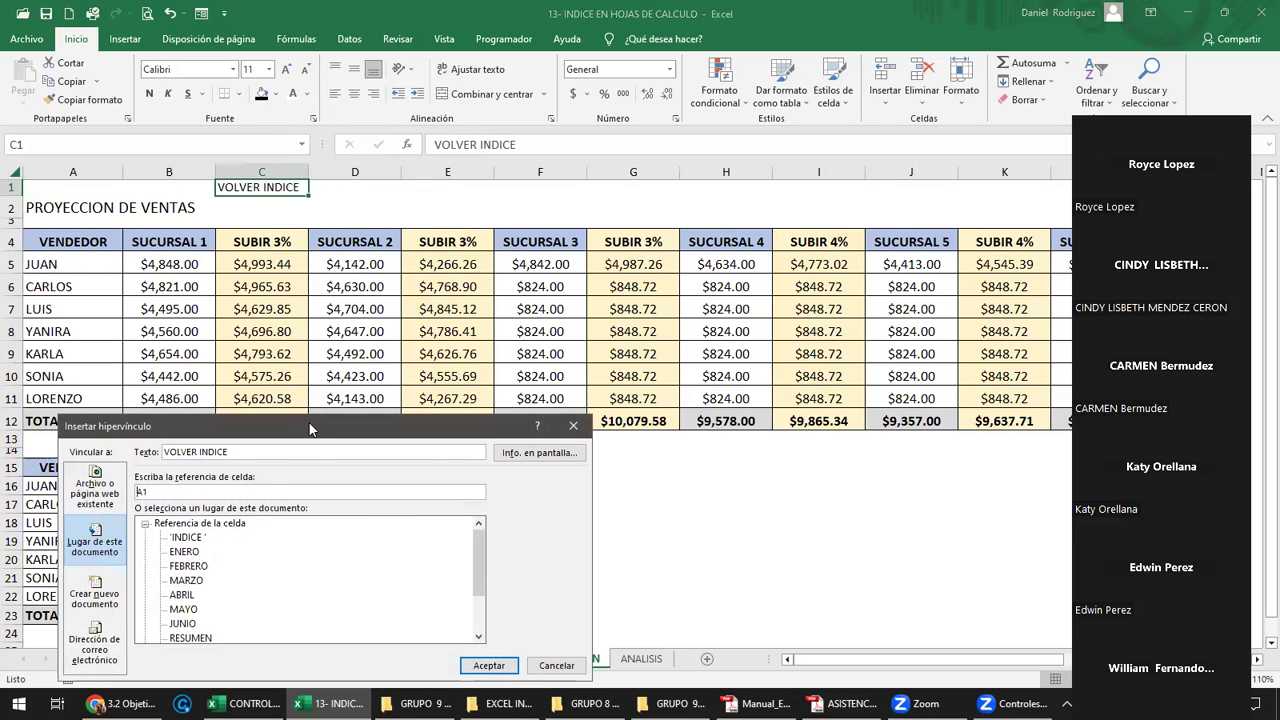
drag(310, 428, 609, 317)
double_click(464, 380)
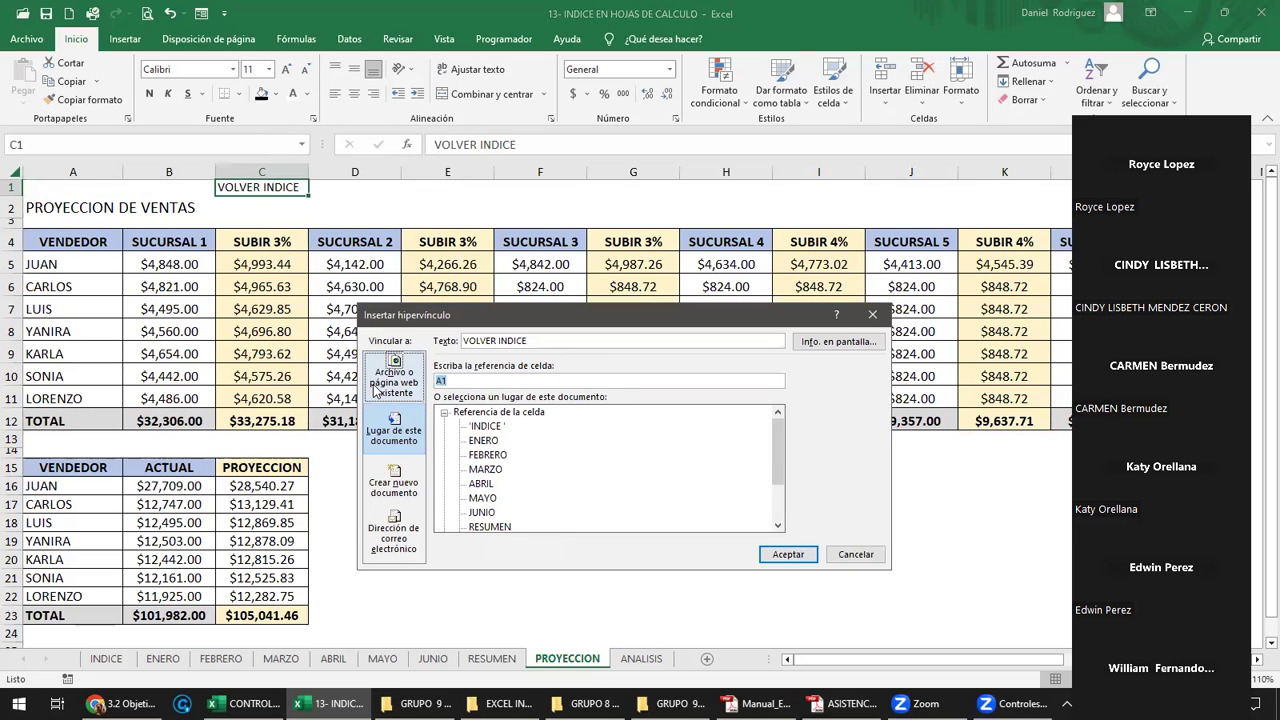
text(D18)
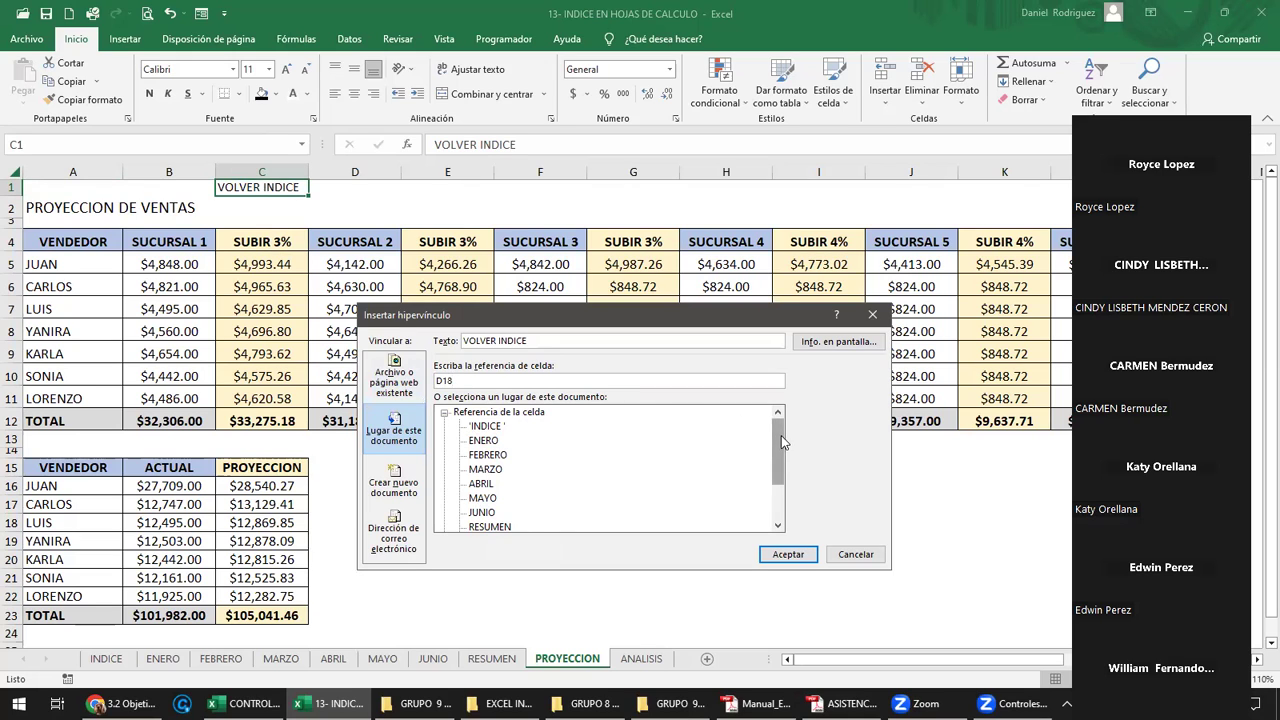
drag(781, 435, 779, 455)
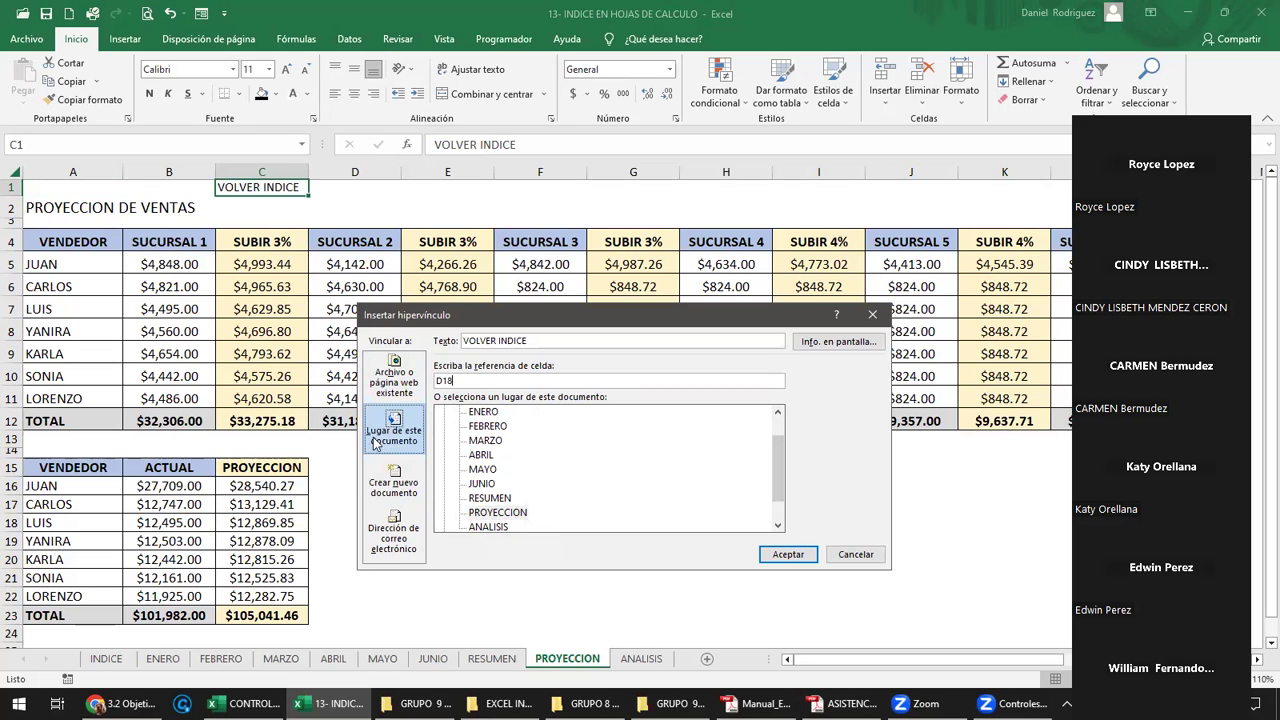
Confirm the D18 hyperlink, test it, and fill cell D18 black.
click(778, 557)
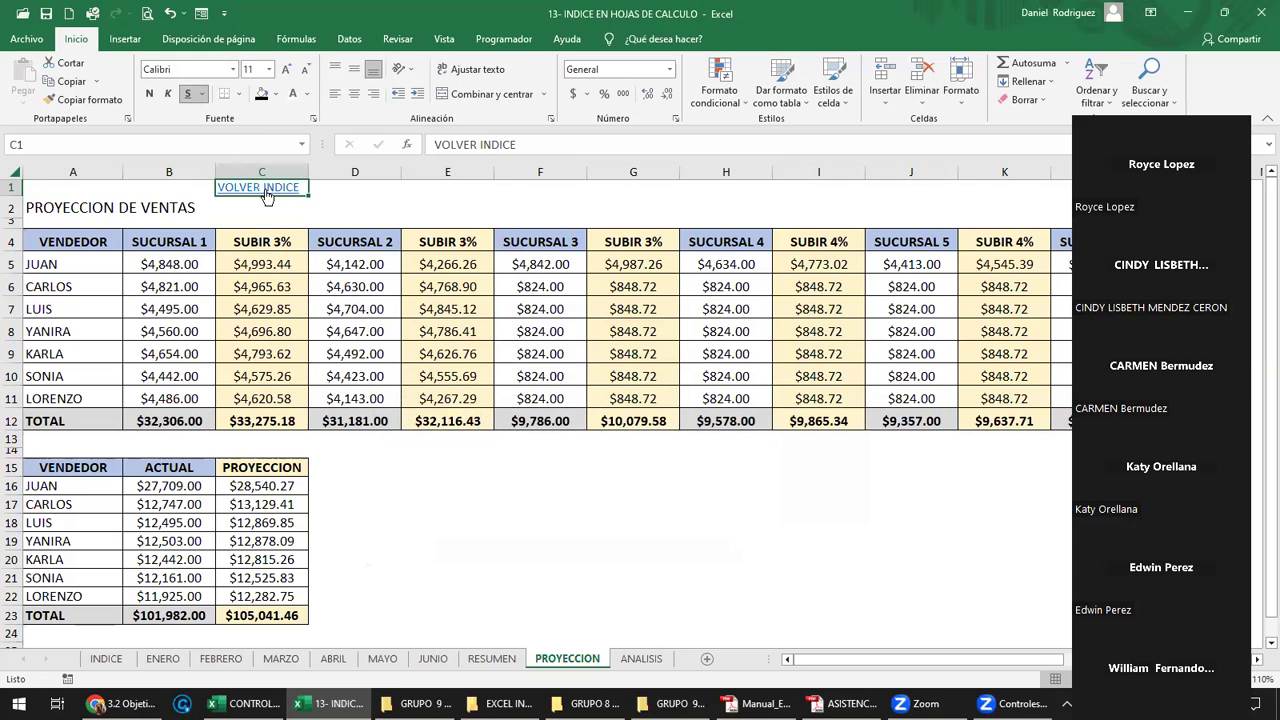
click(267, 196)
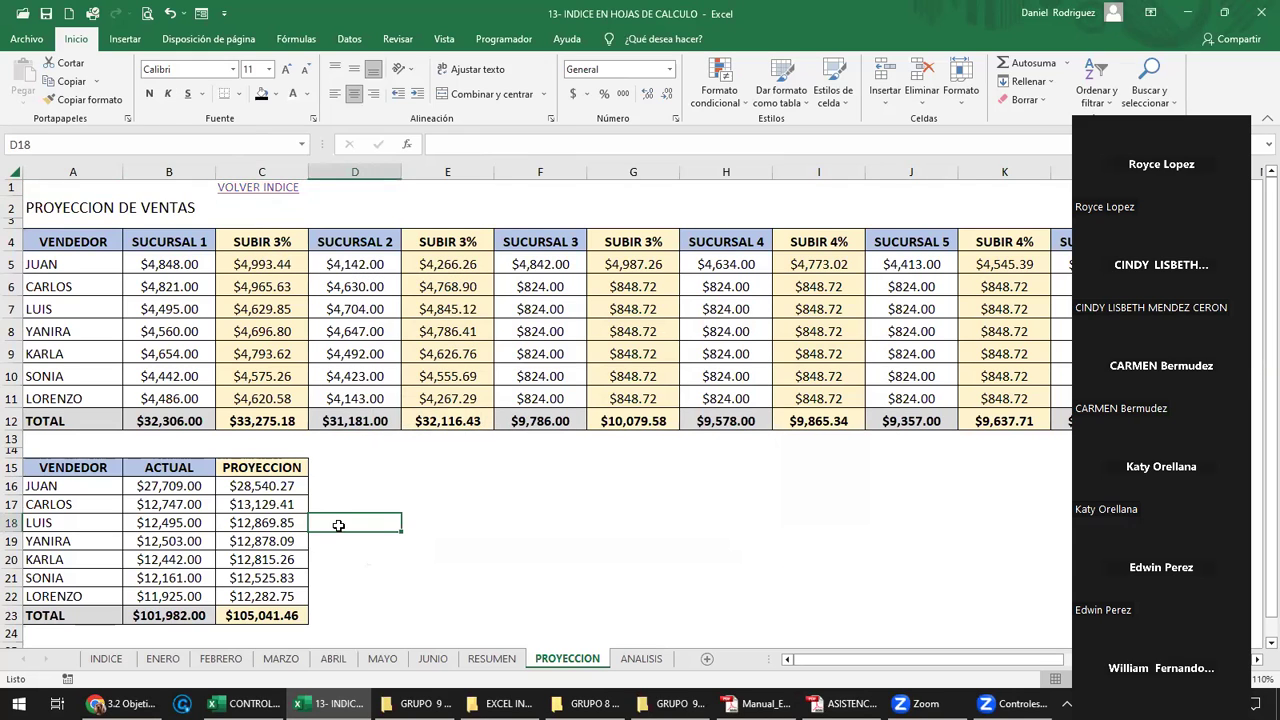
click(260, 94)
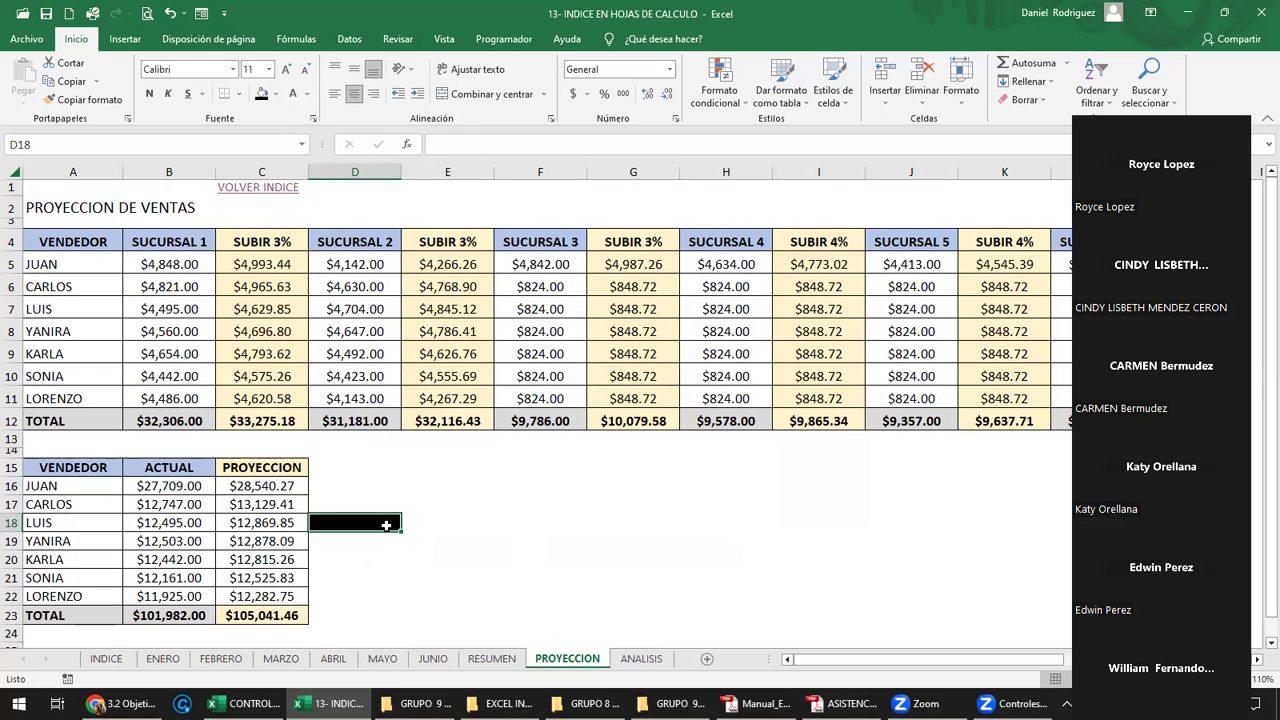
Retarget PROYECCION's VOLVER INDICE hyperlink to the INDICE sheet.
right_click(256, 192)
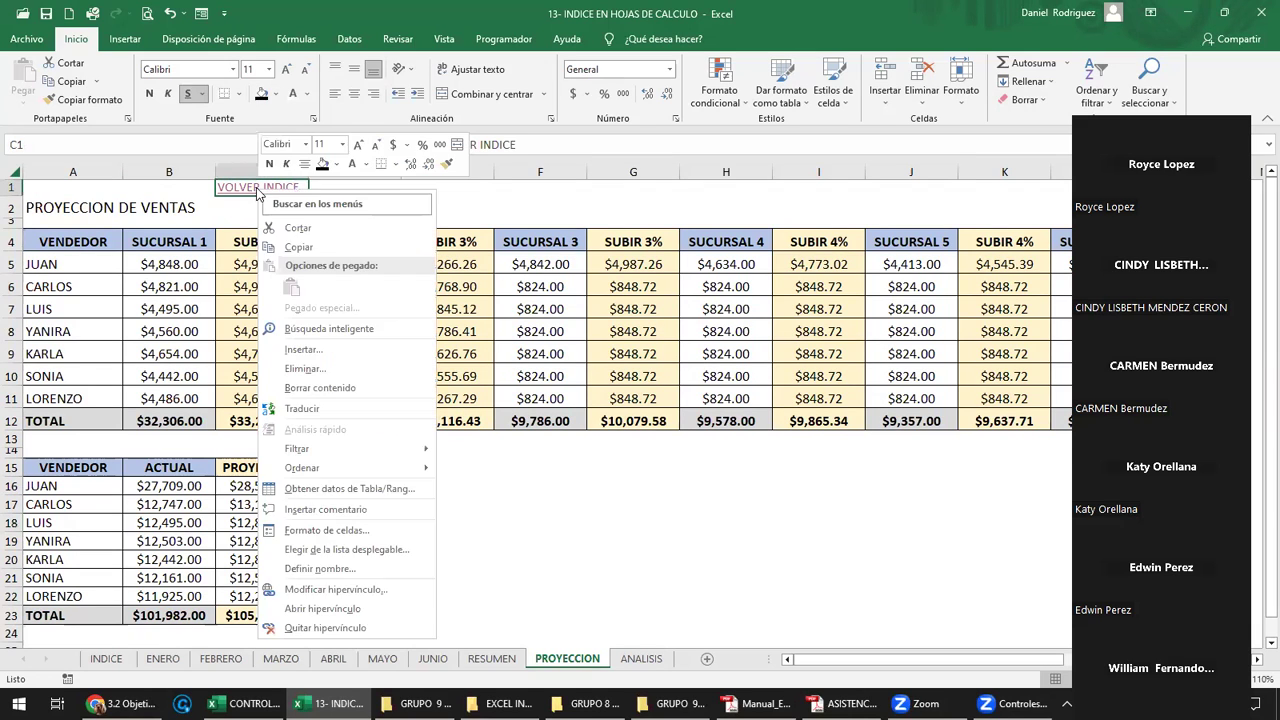
click(338, 589)
drag(347, 433, 532, 362)
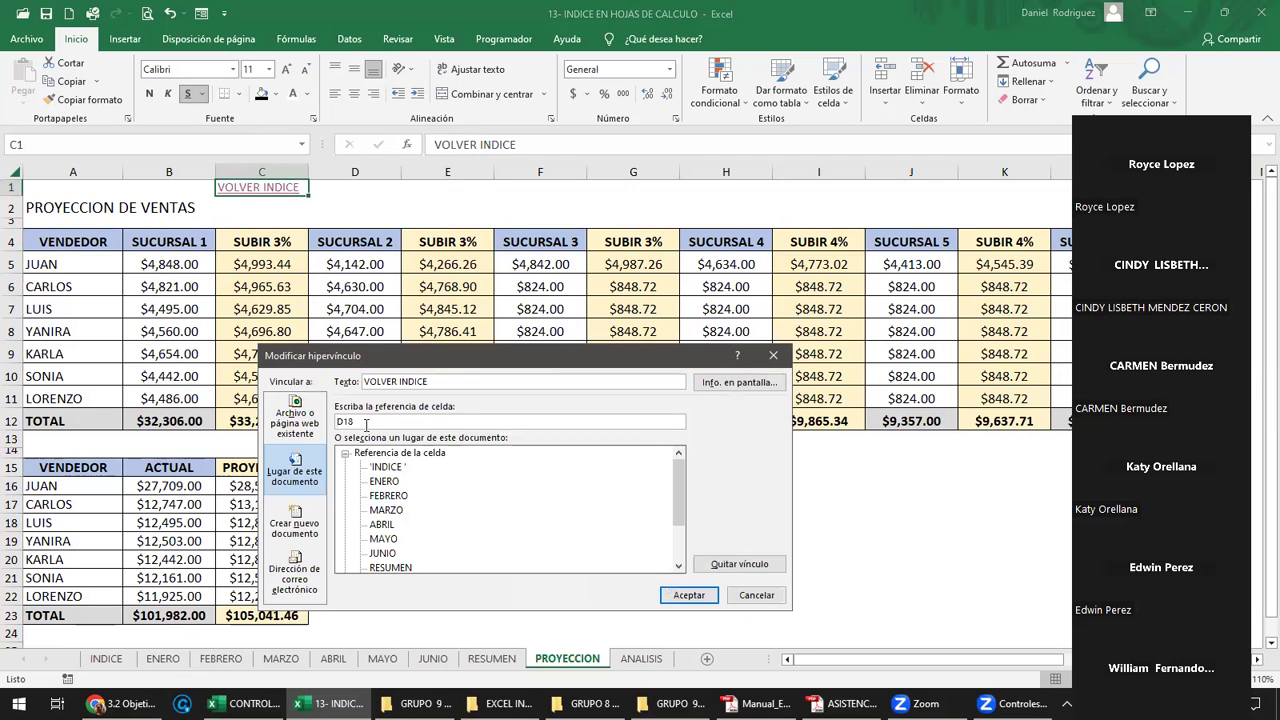
click(386, 469)
click(689, 595)
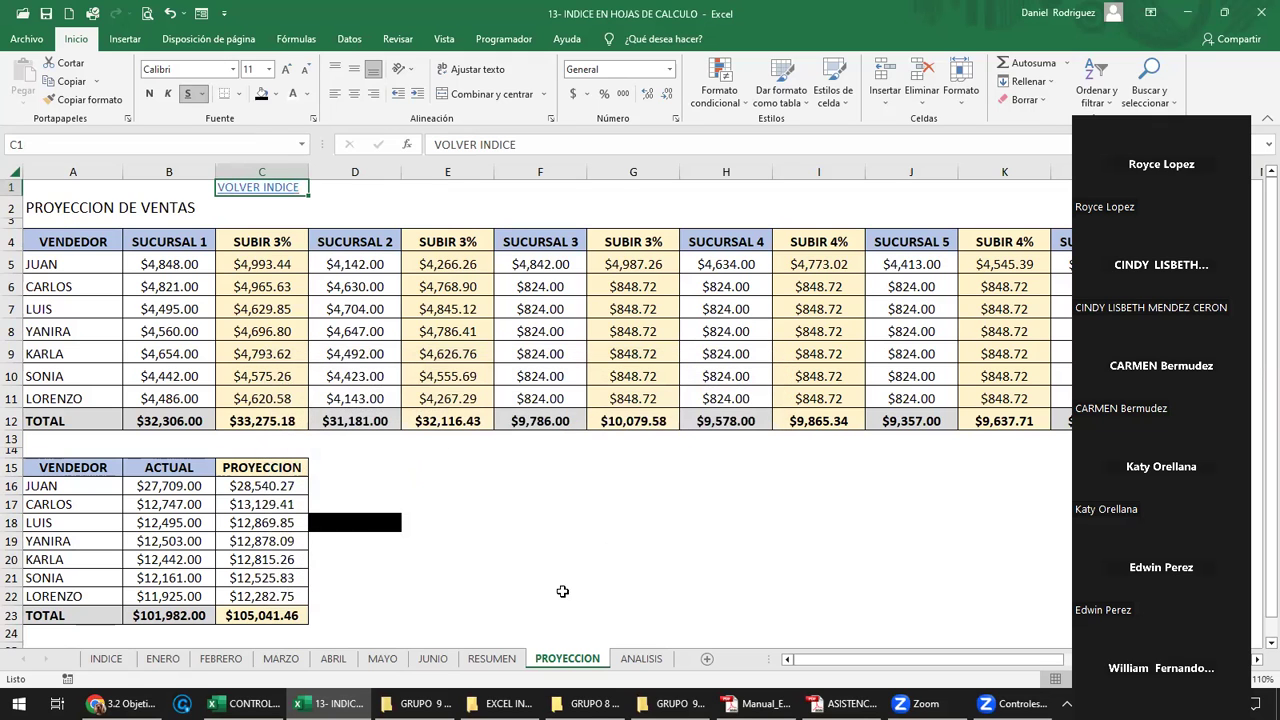
click(368, 523)
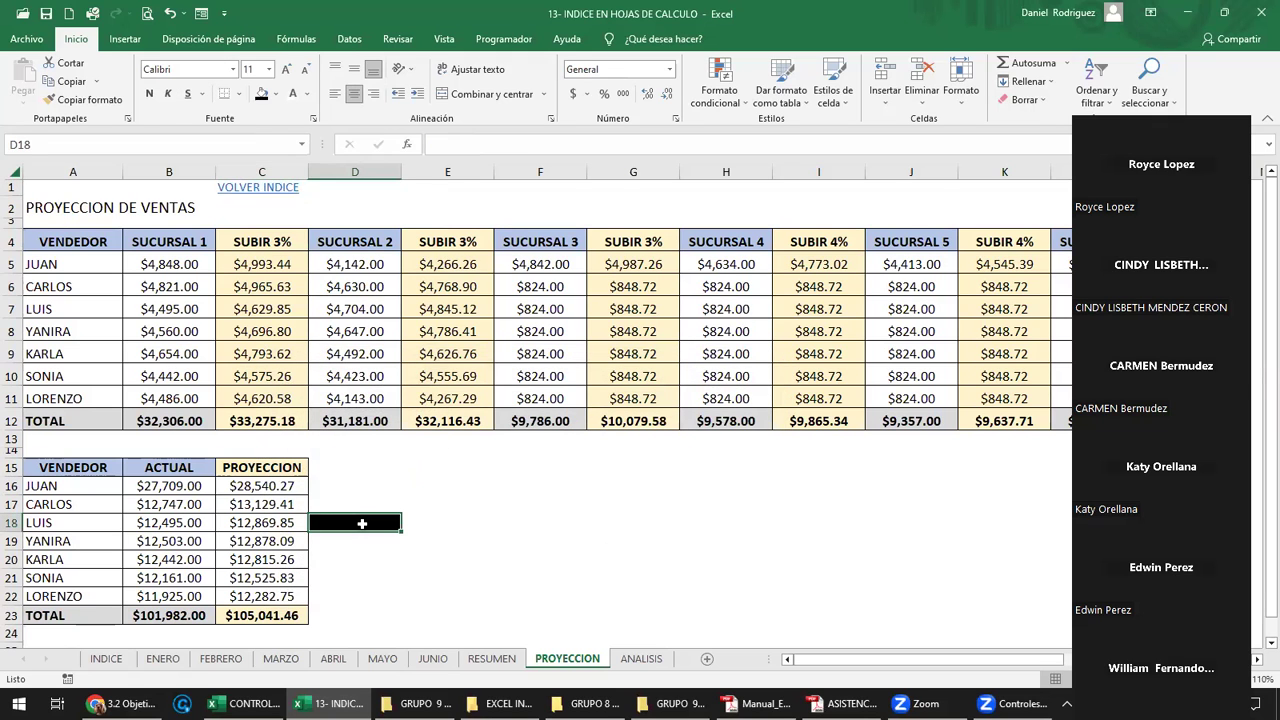
Follow VOLVER INDICE back to INDICE, then open ANALISIS from the index.
click(252, 189)
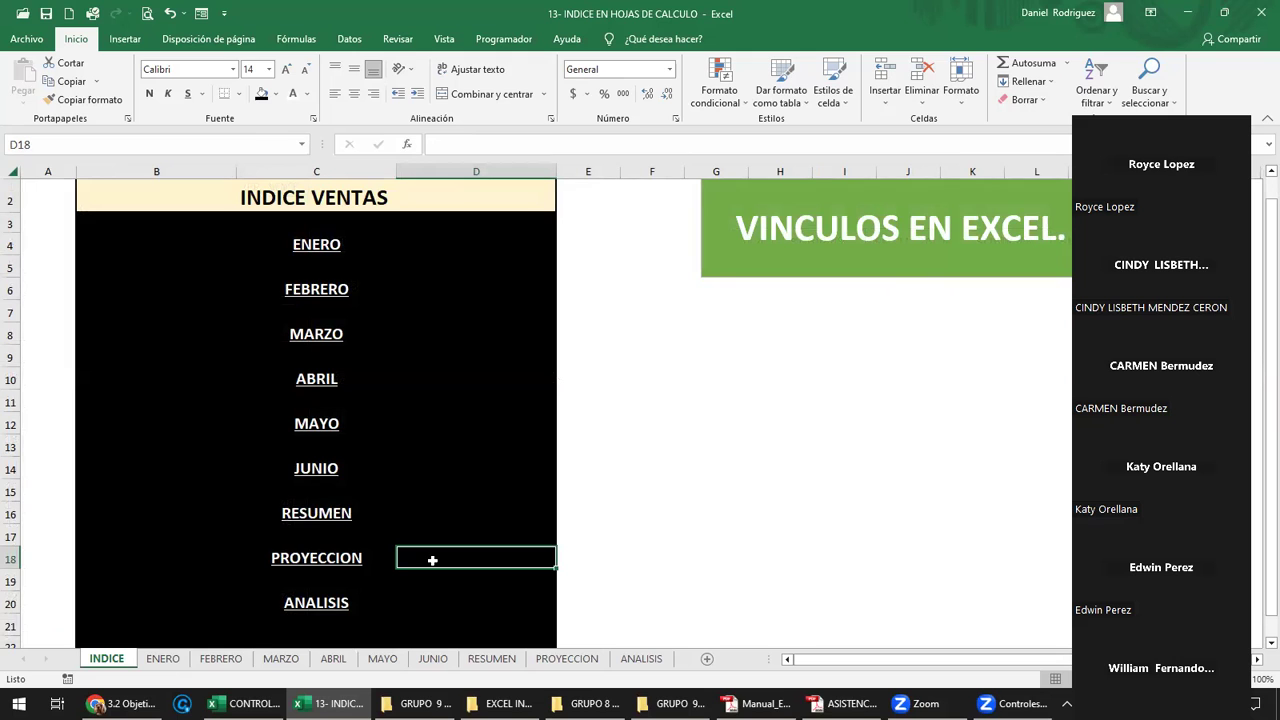
click(316, 604)
click(316, 604)
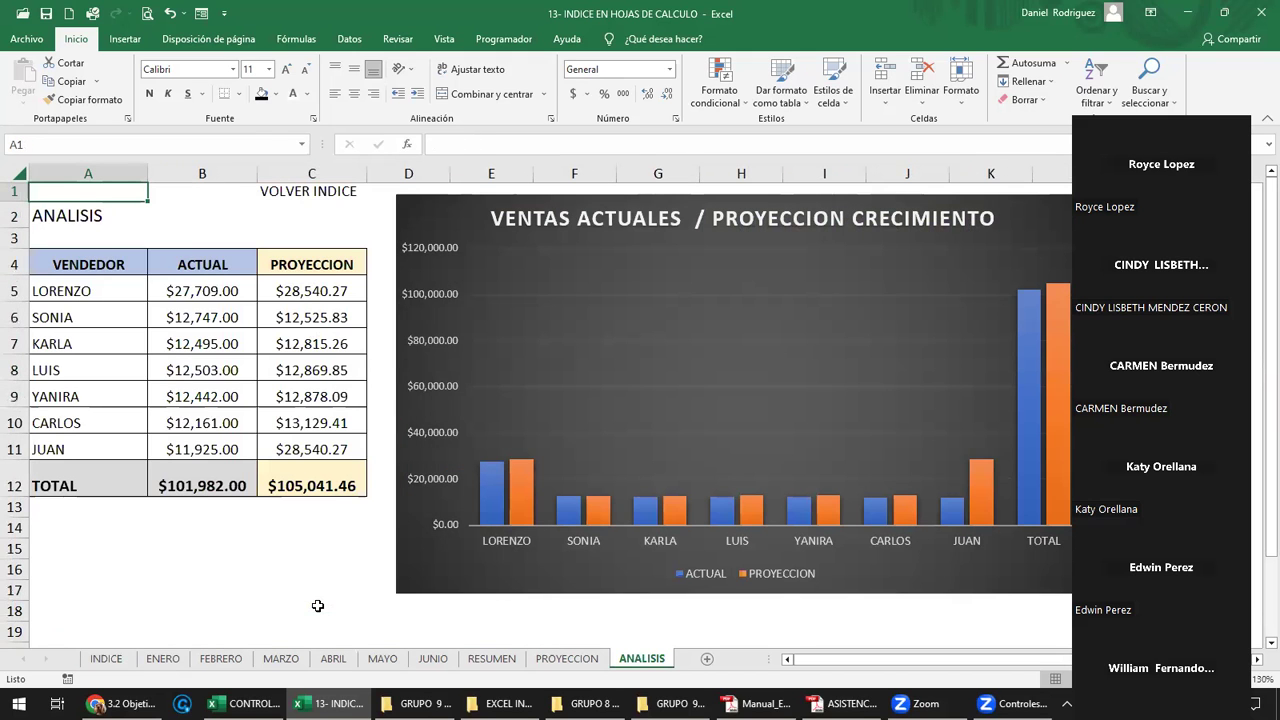
Hyperlink ANALISIS's VOLVER INDICE in C1 to INDICE cell D20 and follow it back.
click(322, 195)
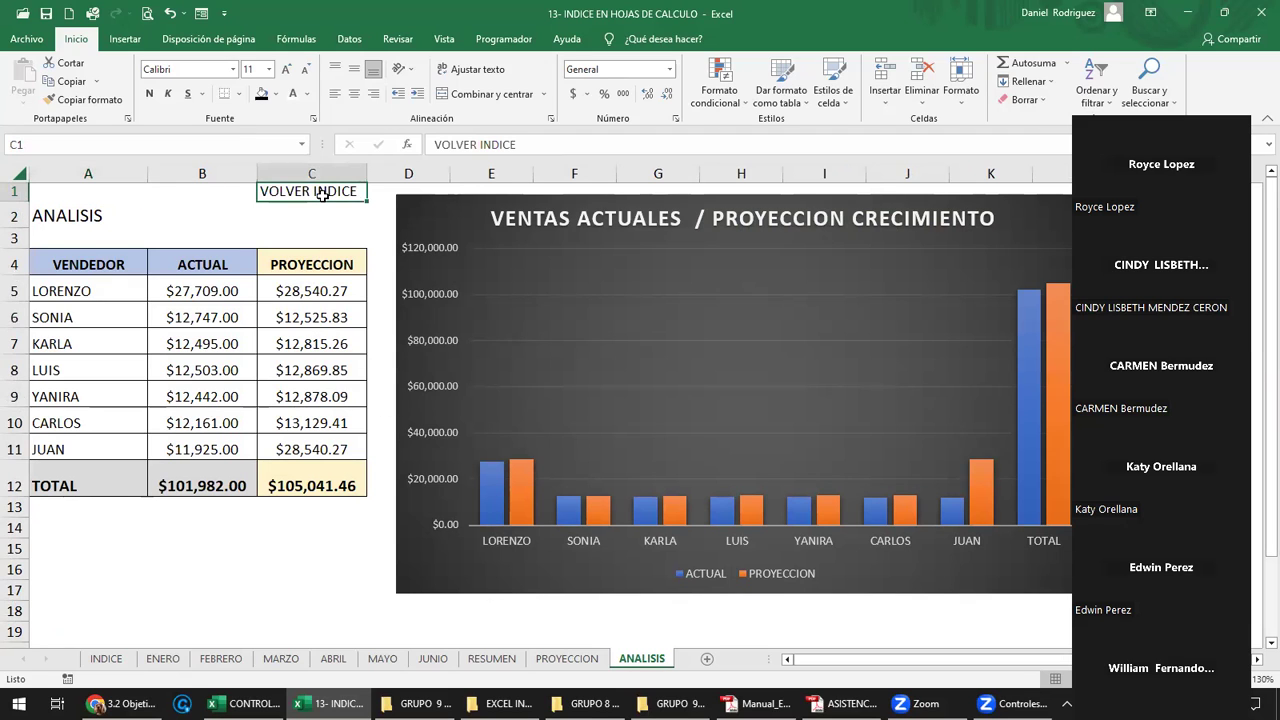
right_click(322, 195)
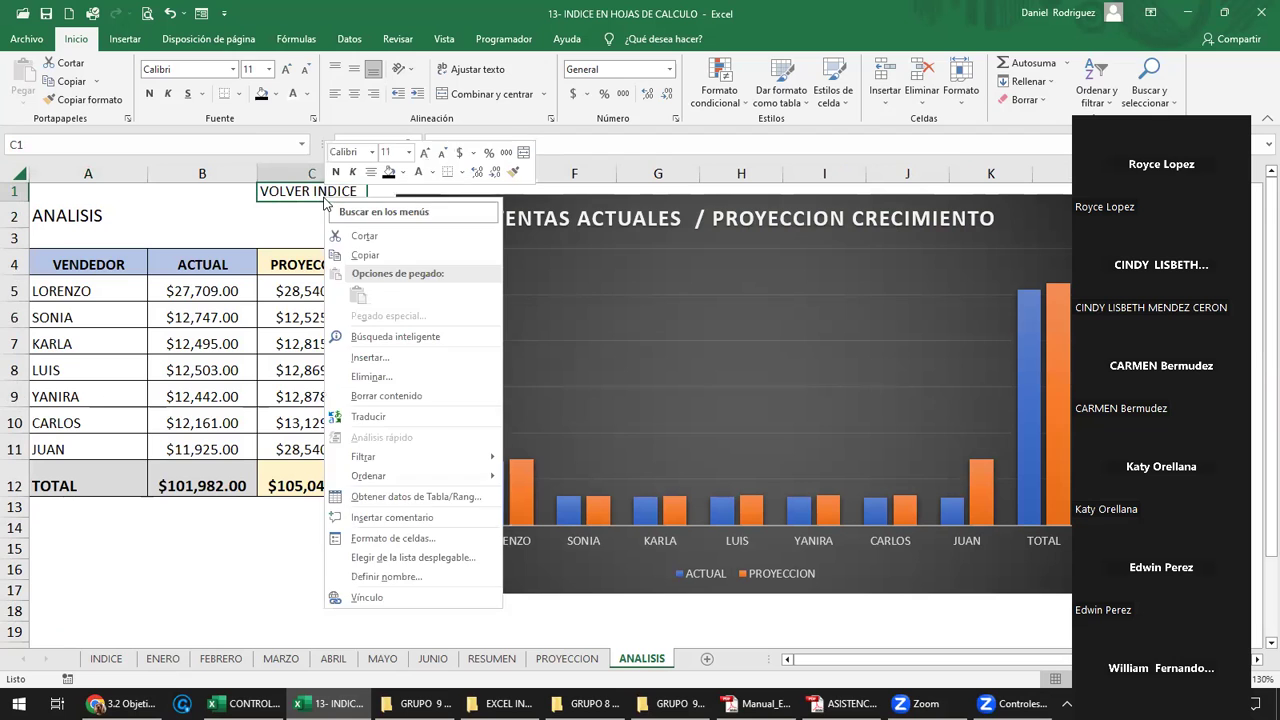
click(397, 598)
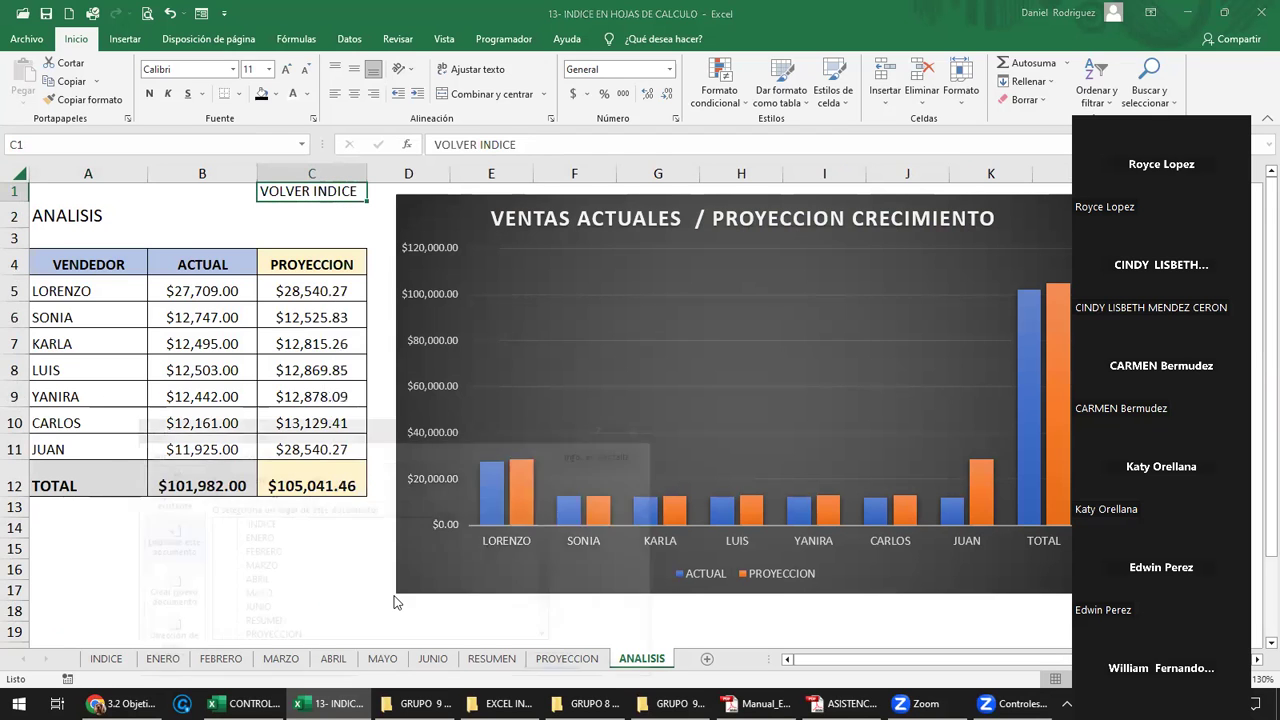
drag(328, 430, 440, 331)
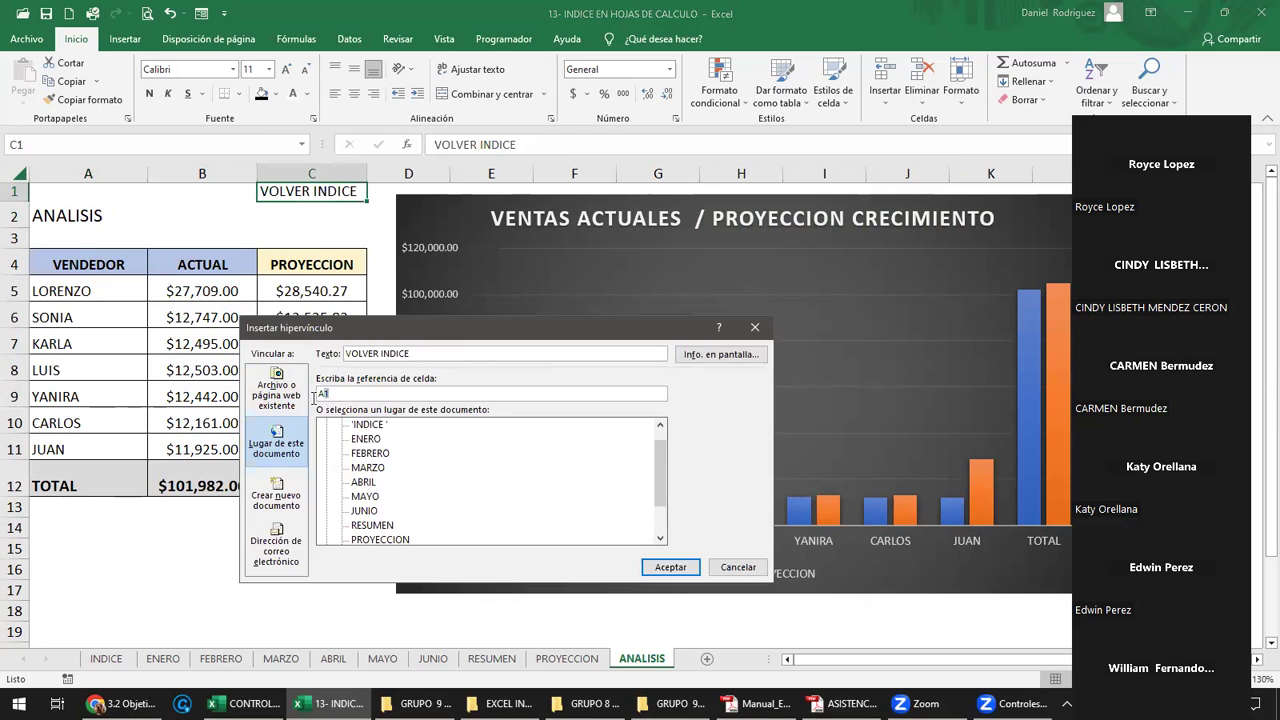
text(D20)
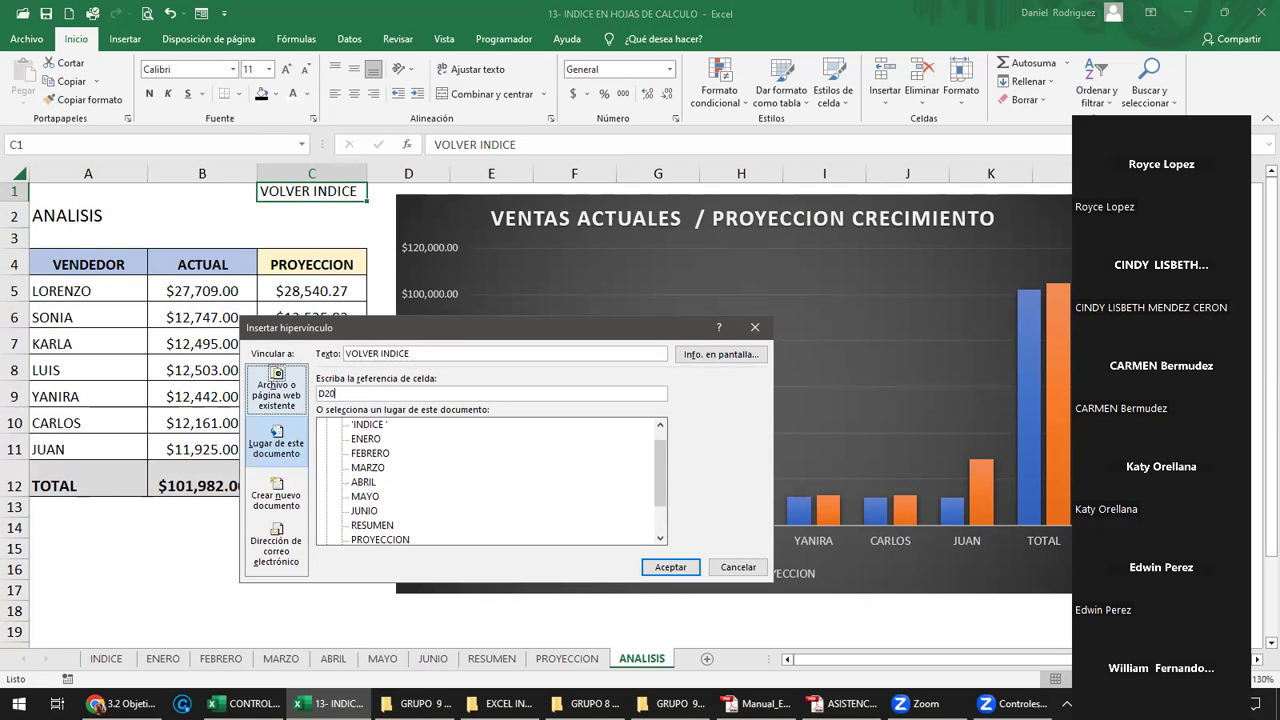
click(377, 428)
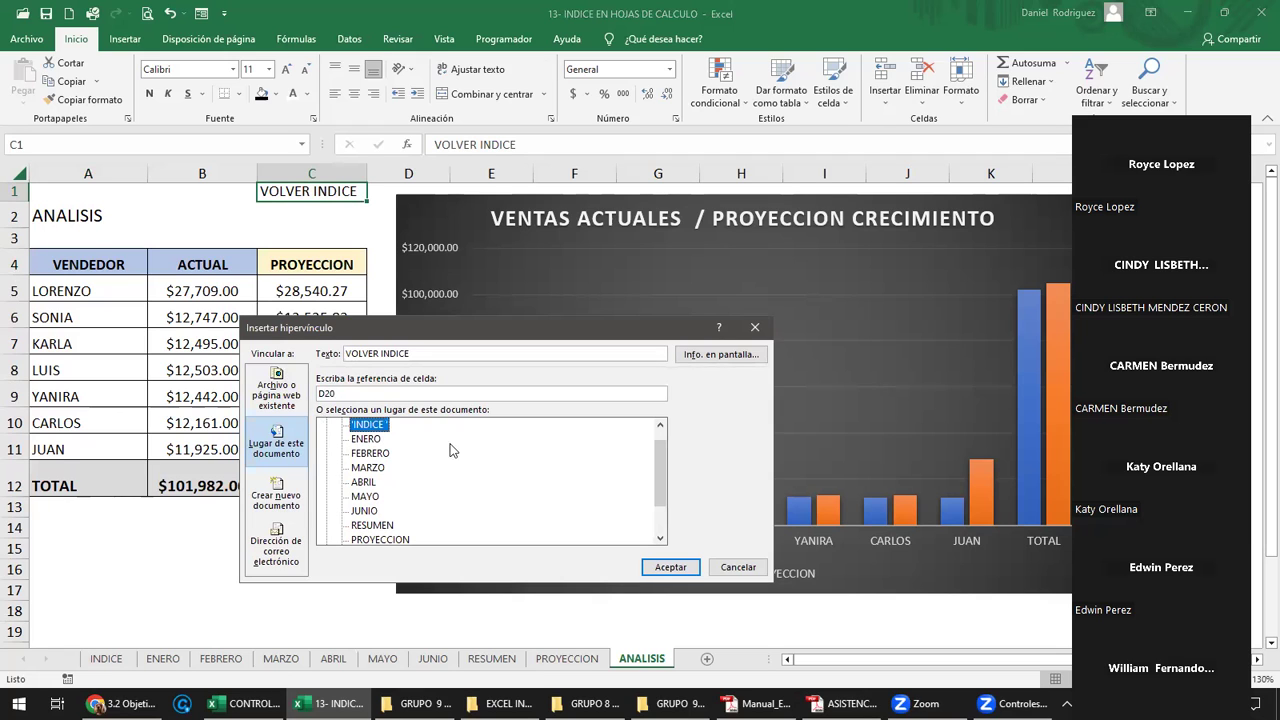
click(680, 568)
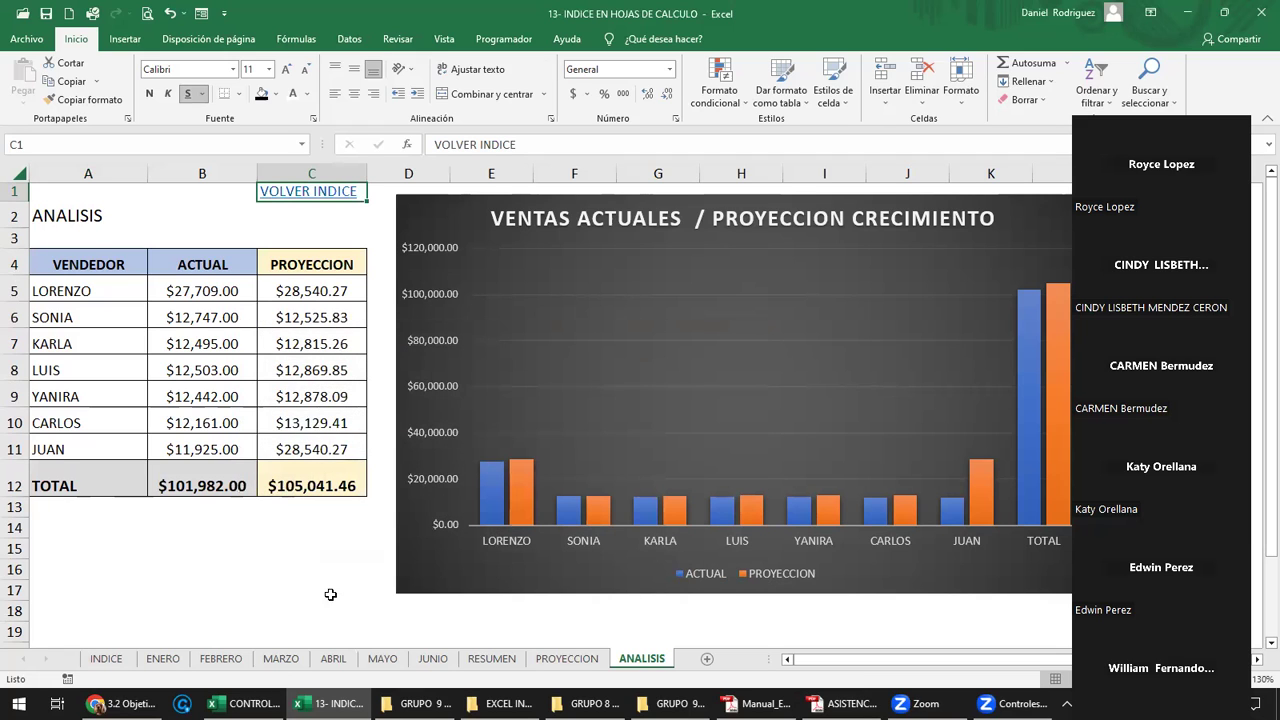
click(325, 631)
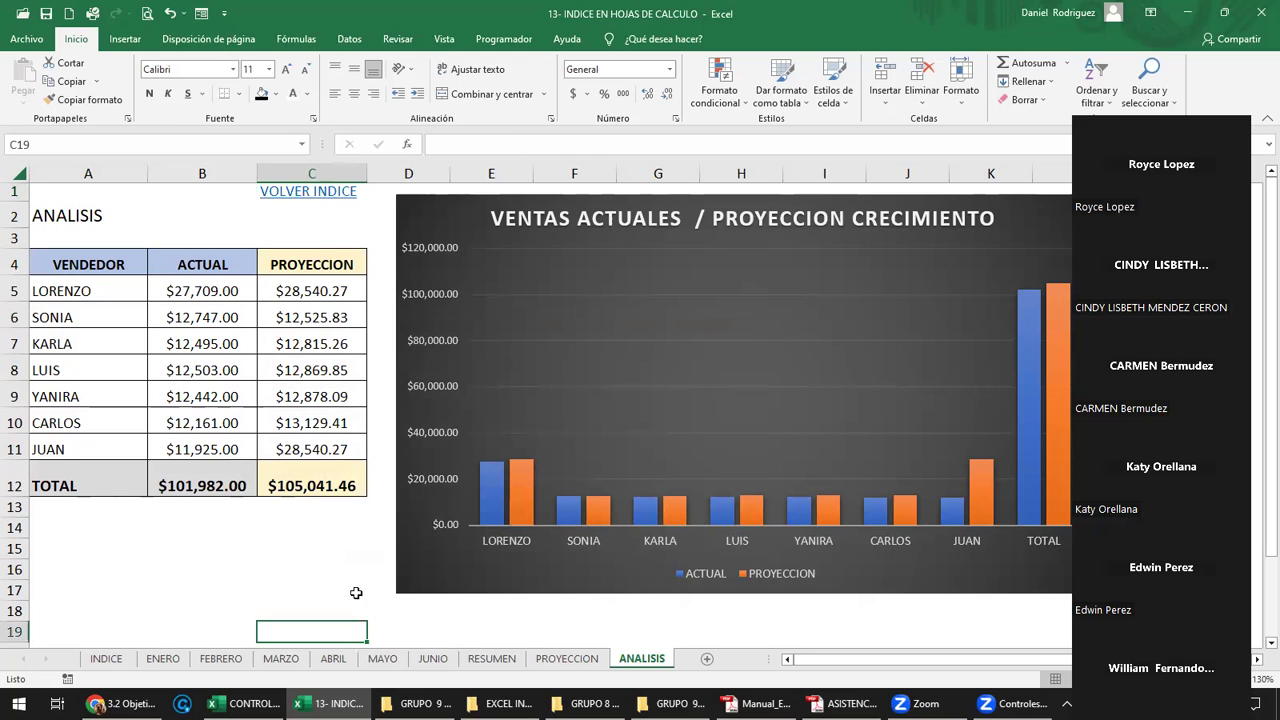
click(308, 194)
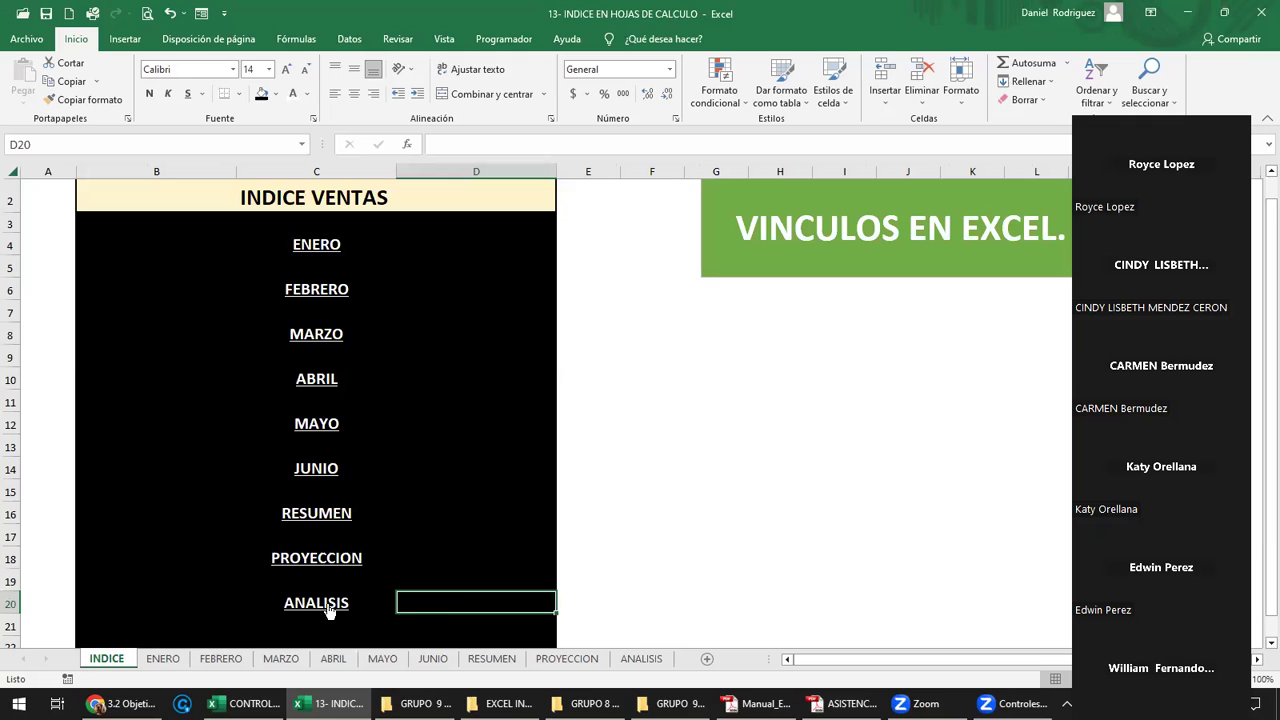
Save the workbook, then test the ENERO and FEBRERO index links and their return links.
click(46, 13)
click(651, 371)
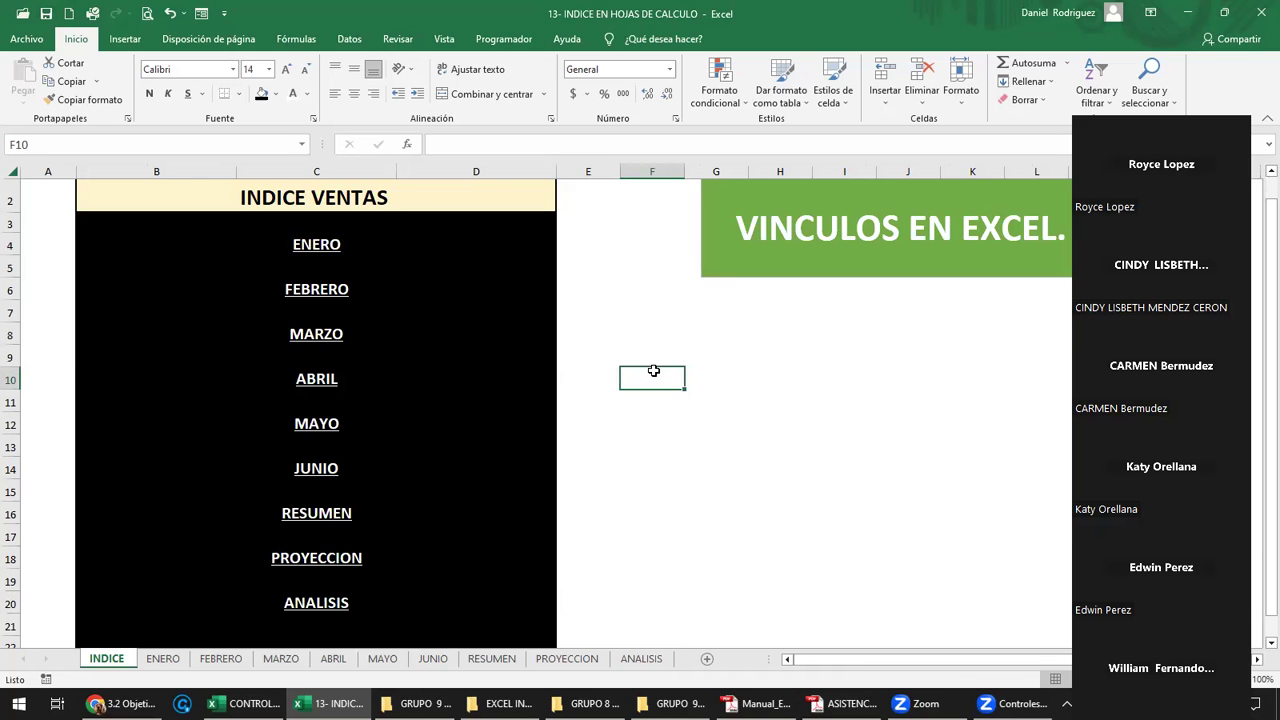
click(321, 246)
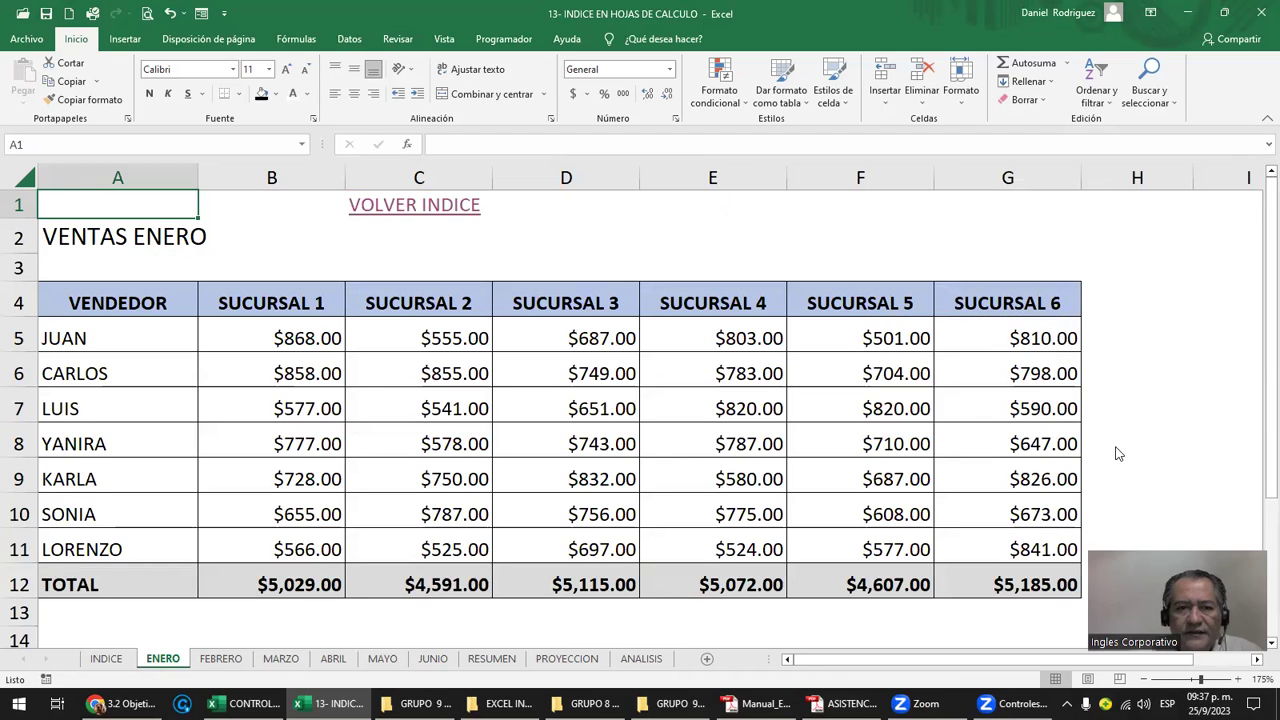
click(428, 206)
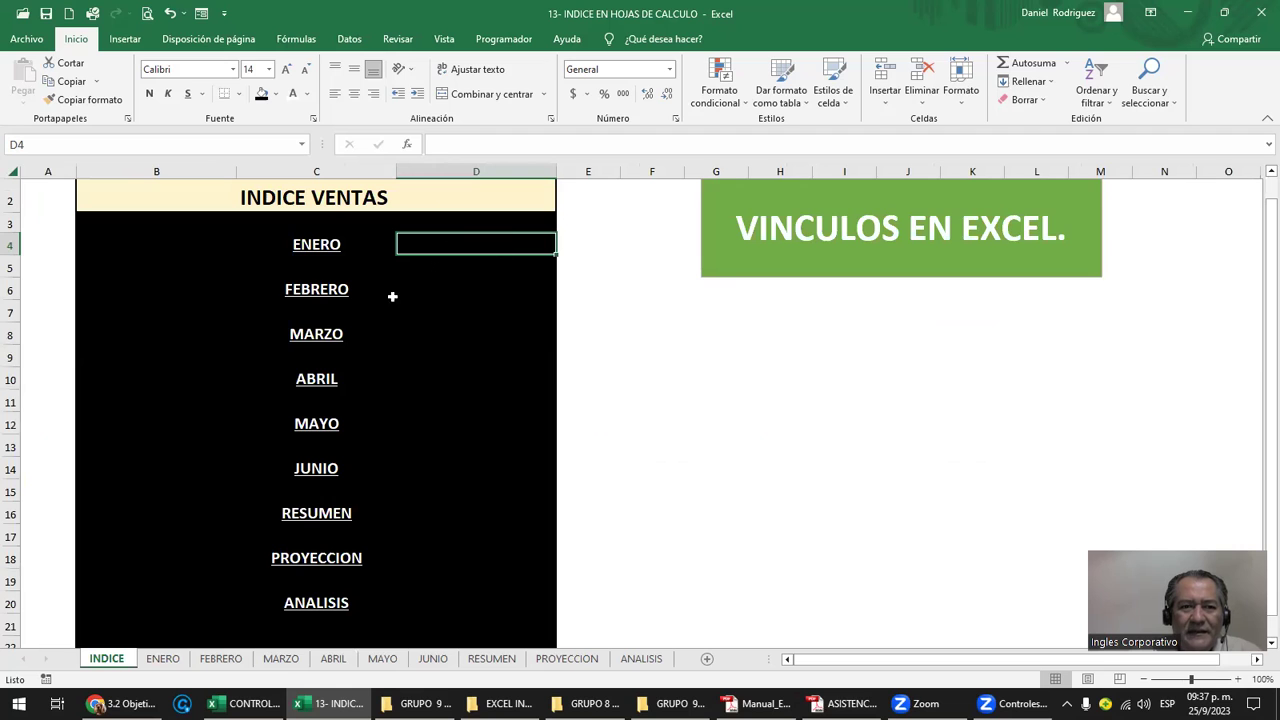
click(340, 292)
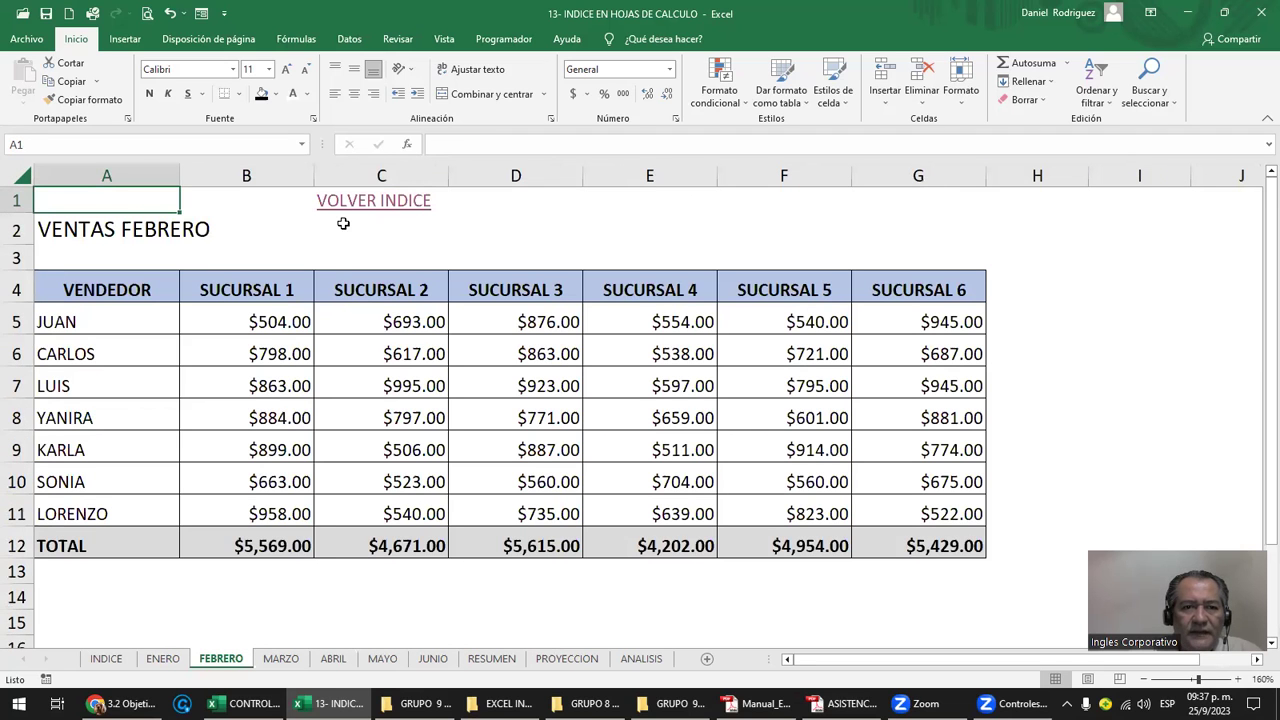
click(380, 199)
click(380, 199)
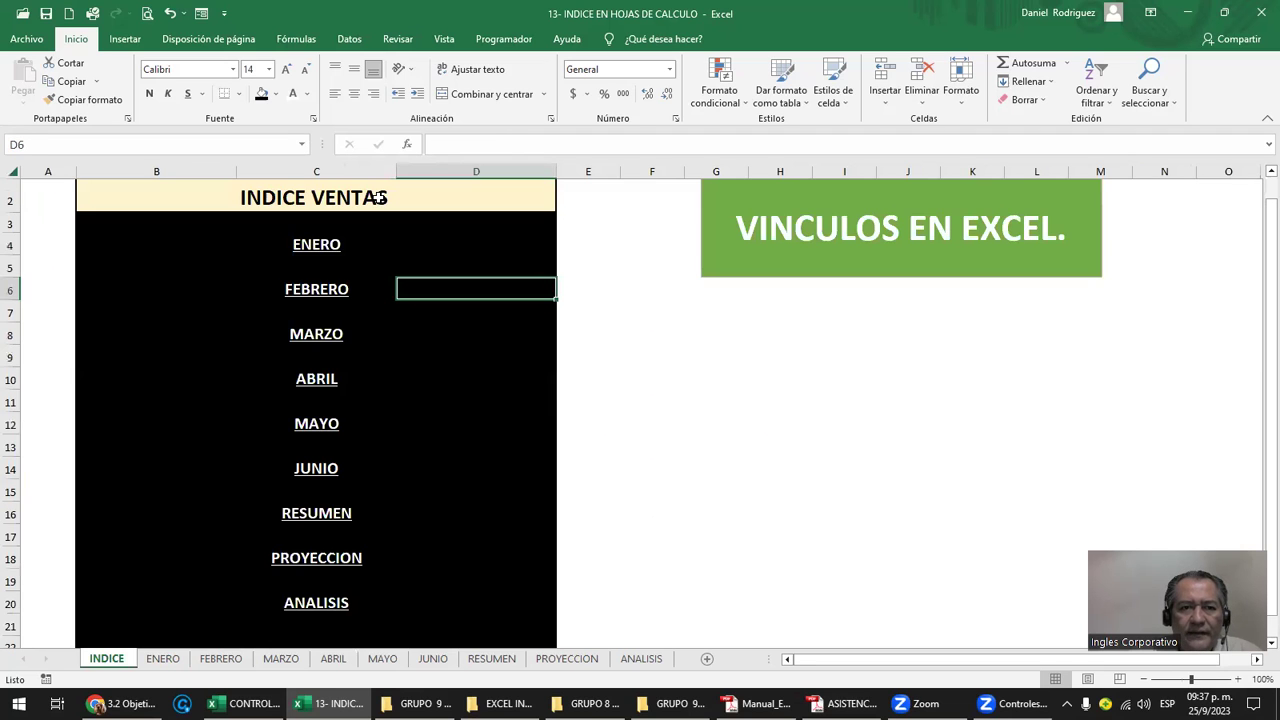
Round-trip the MARZO, ABRIL, MAYO, JUNIO, RESUMEN, PROYECCION and ANALISIS index links.
click(316, 337)
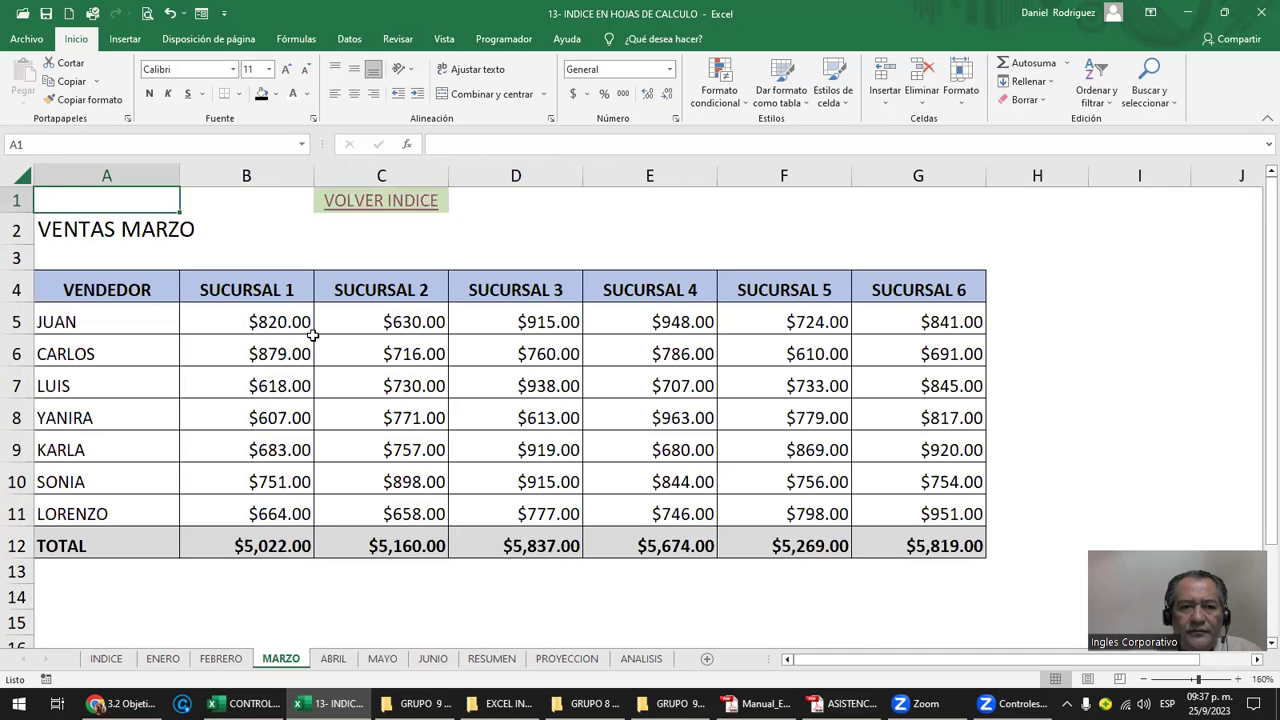
click(420, 200)
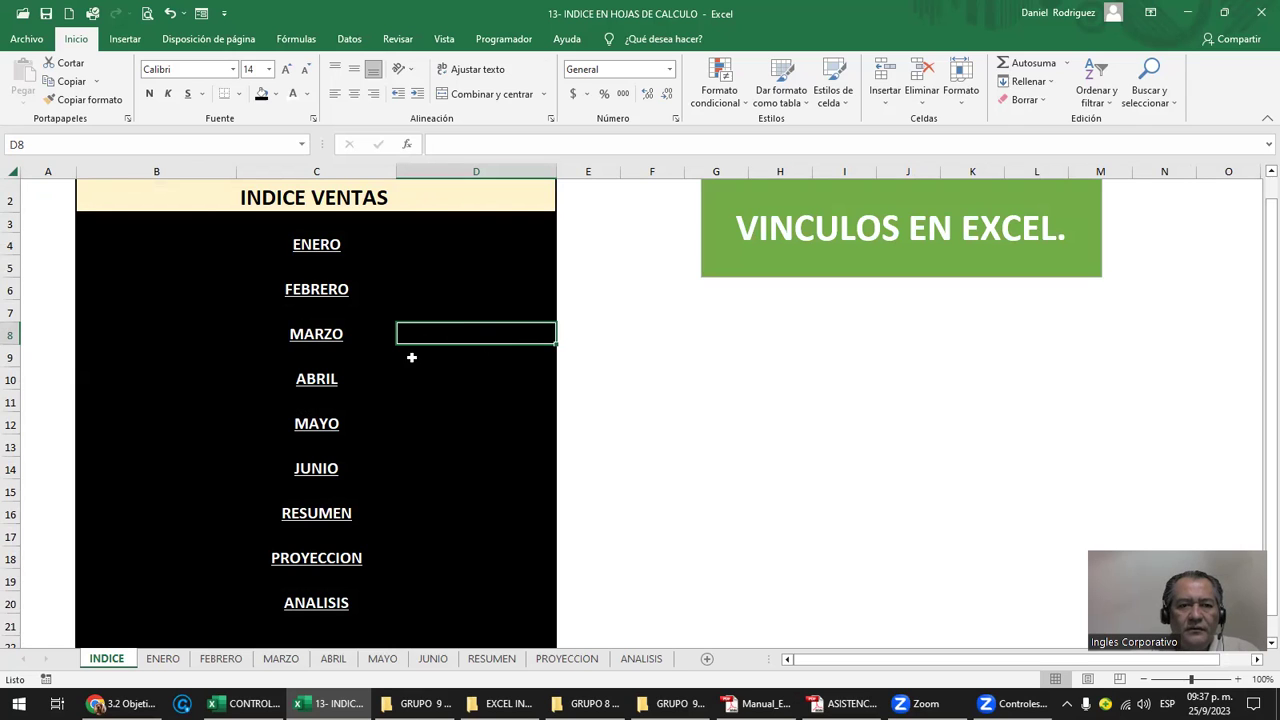
click(320, 384)
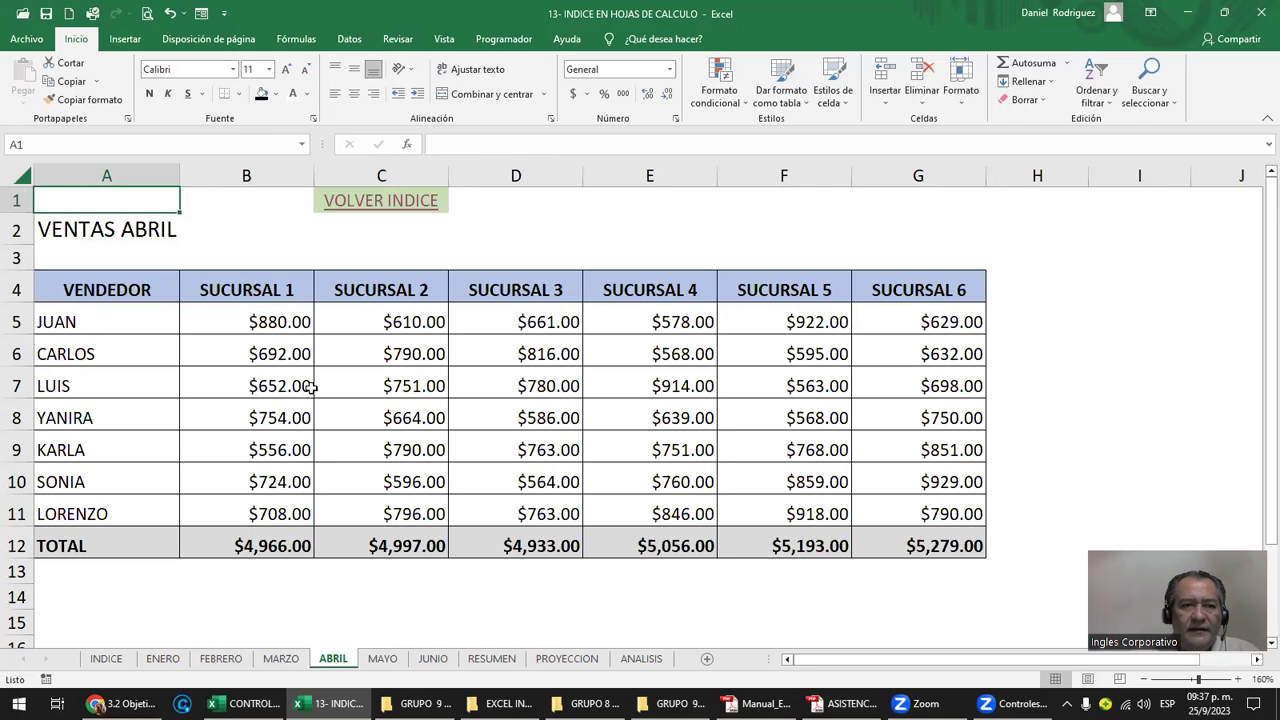
click(398, 206)
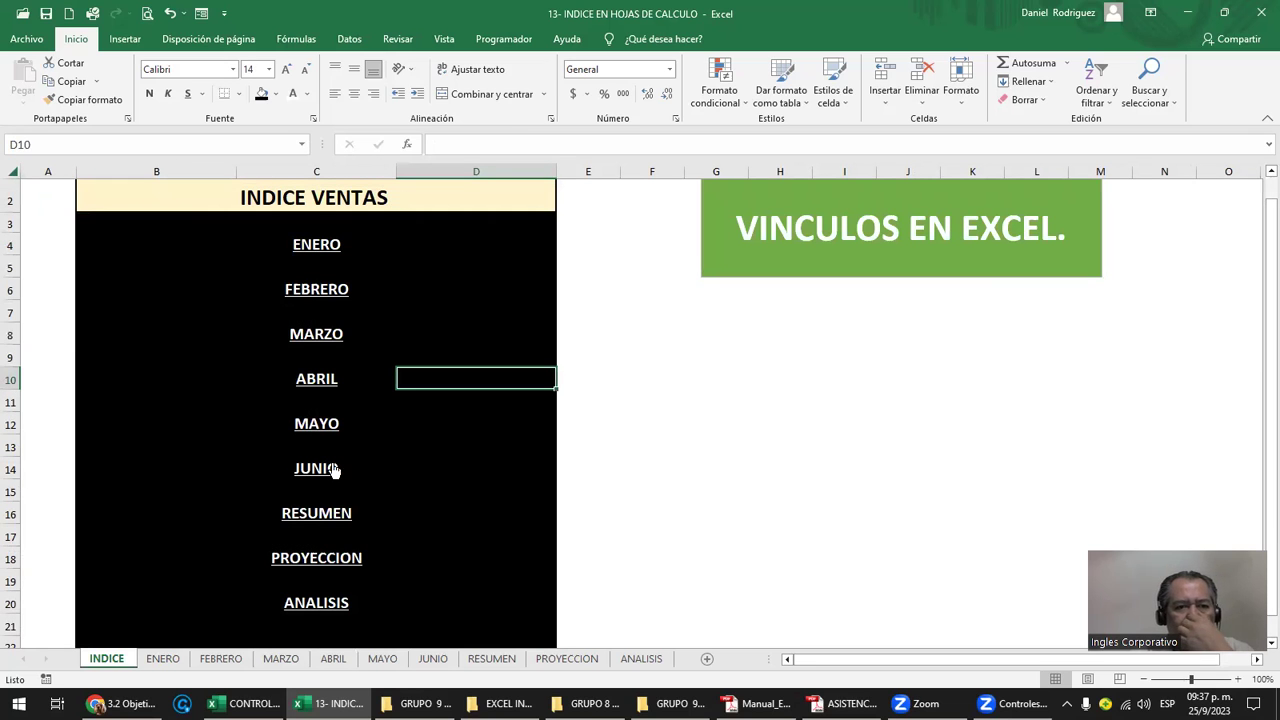
click(311, 427)
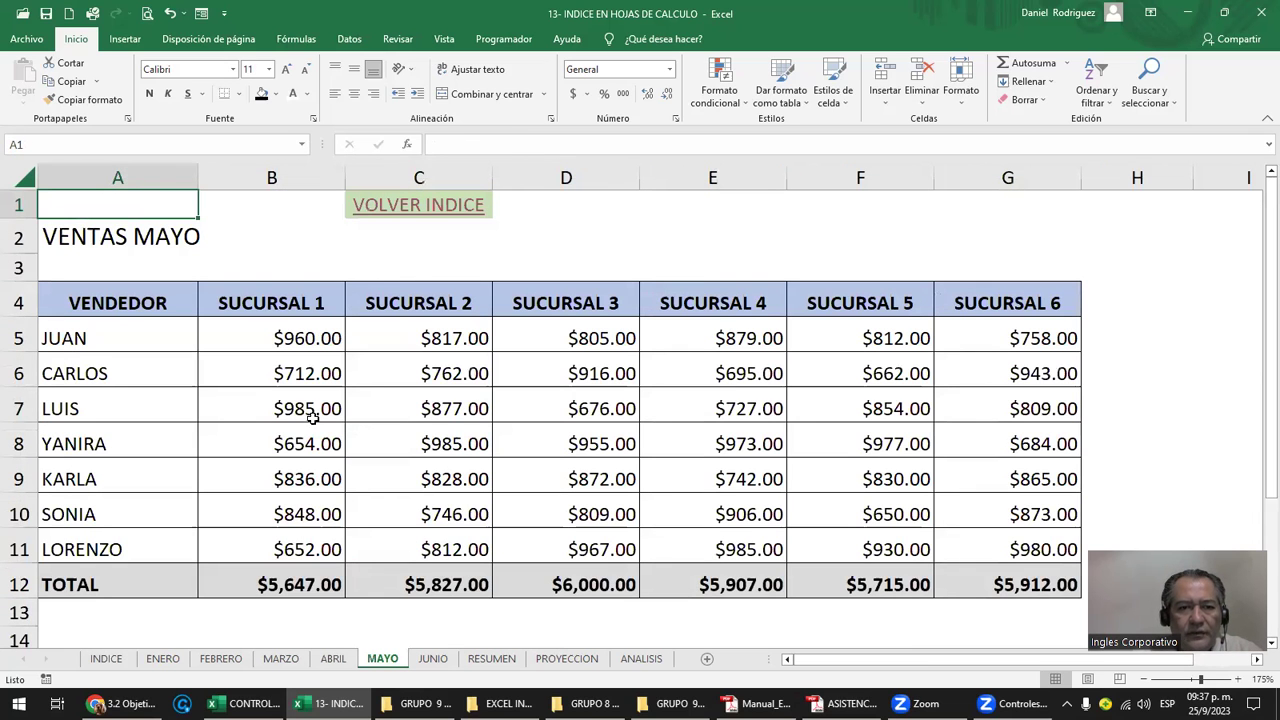
click(447, 205)
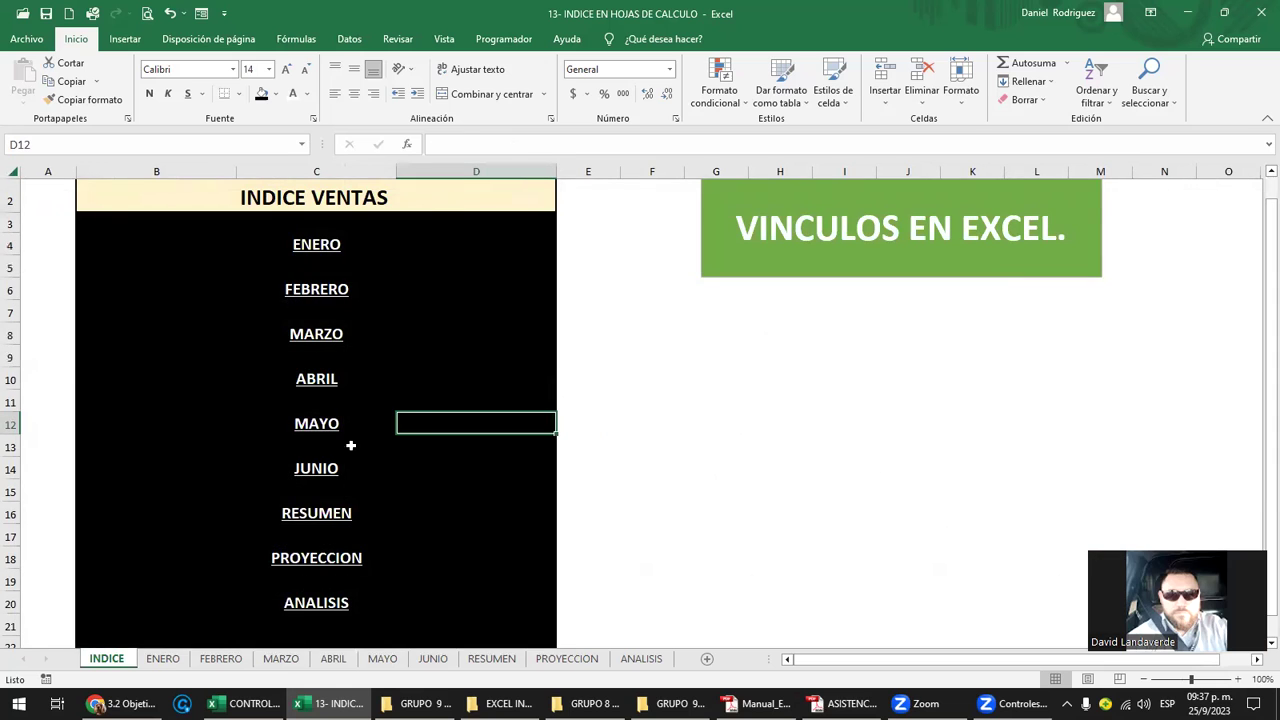
click(334, 467)
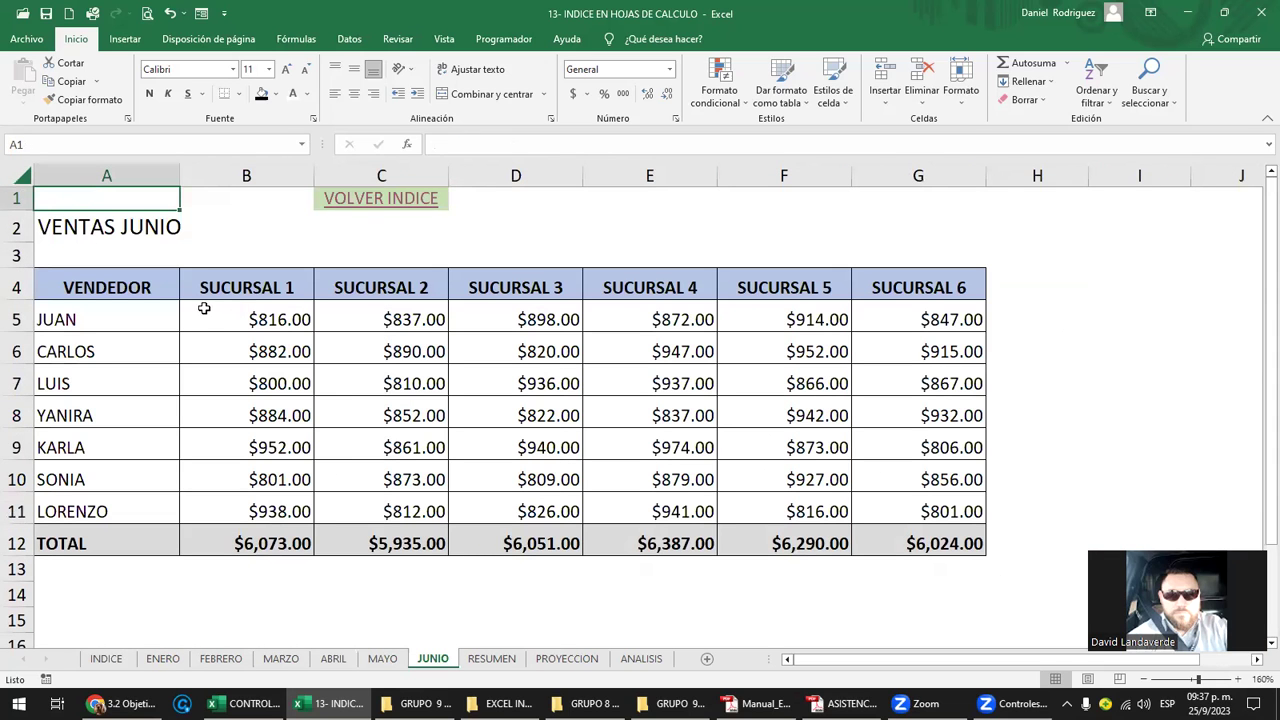
click(372, 201)
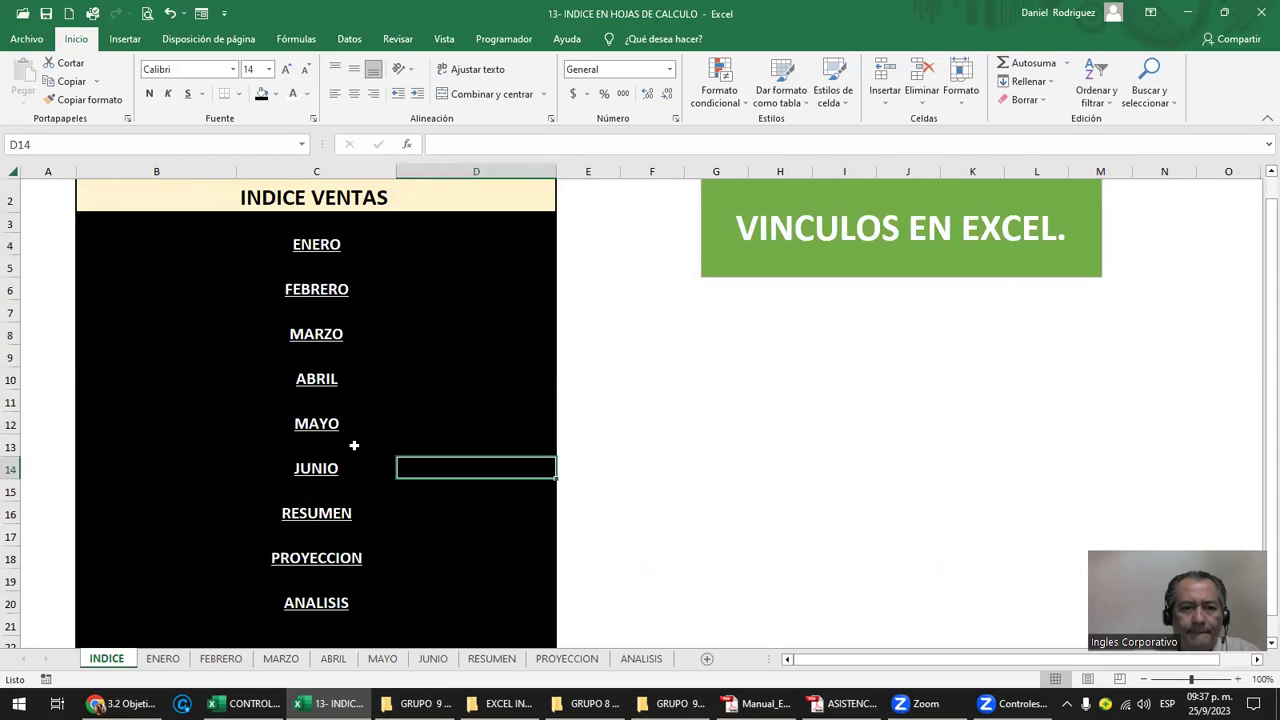
click(330, 514)
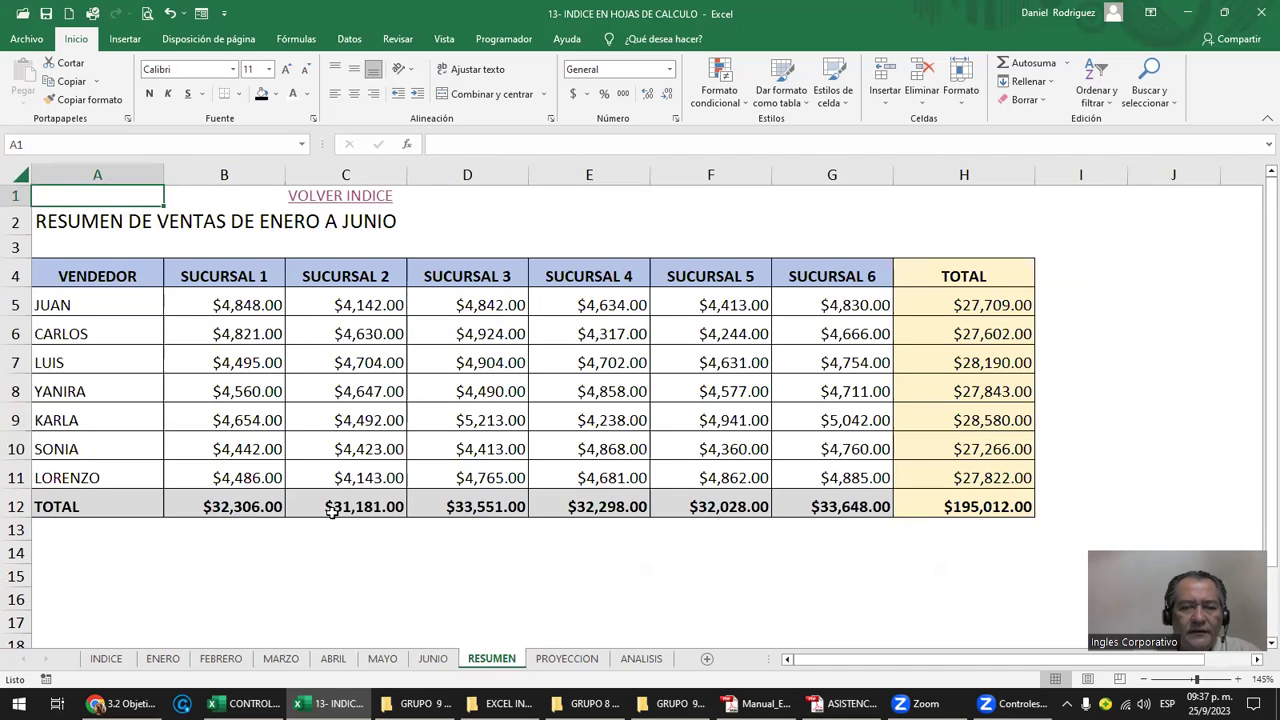
click(352, 200)
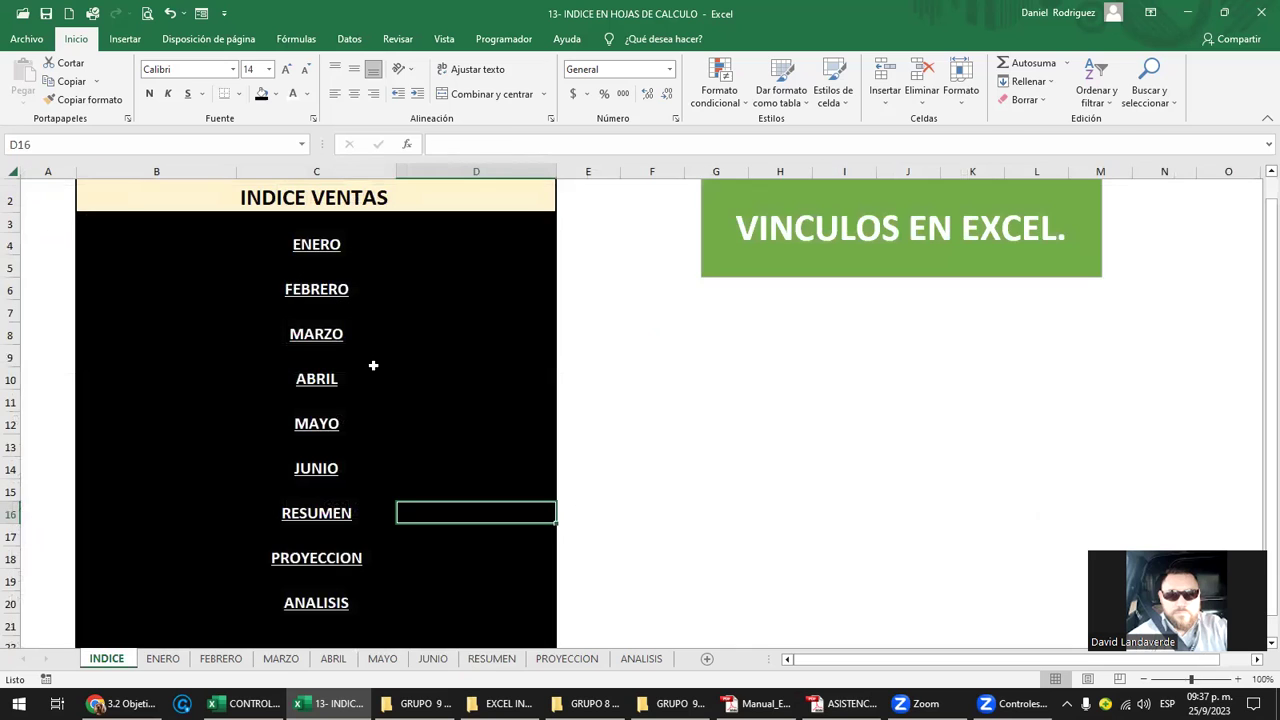
click(337, 566)
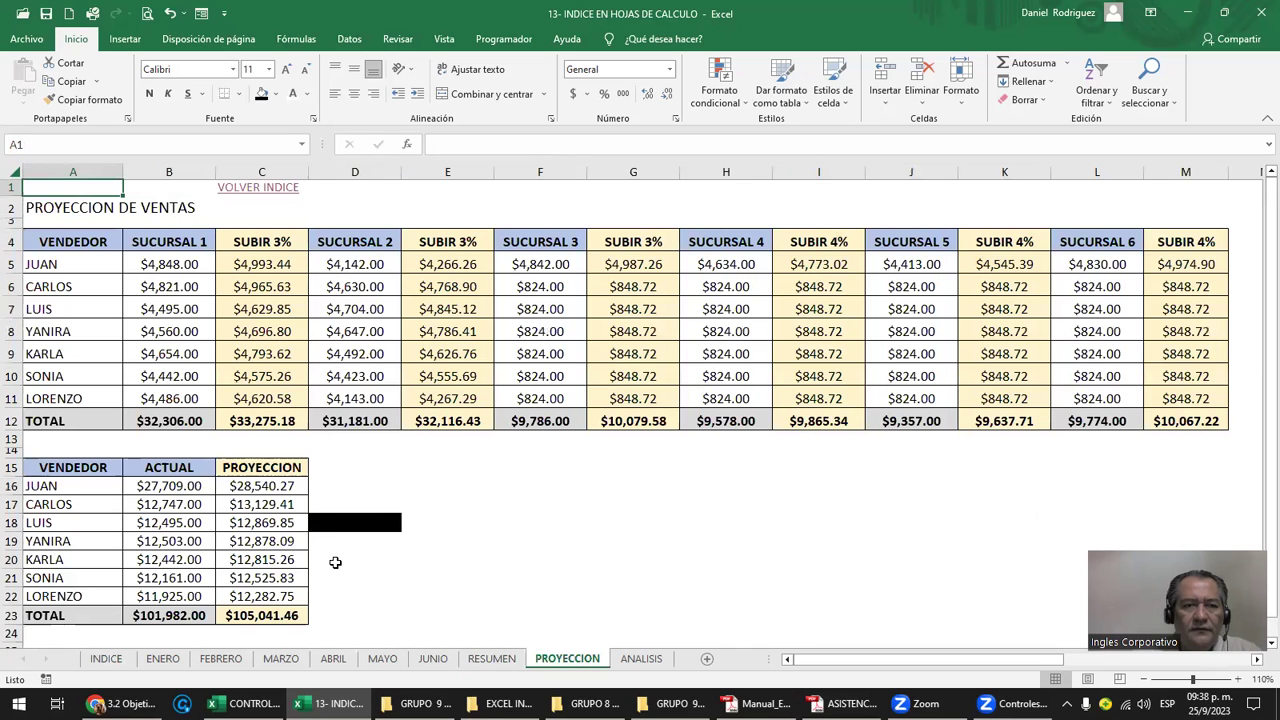
click(269, 192)
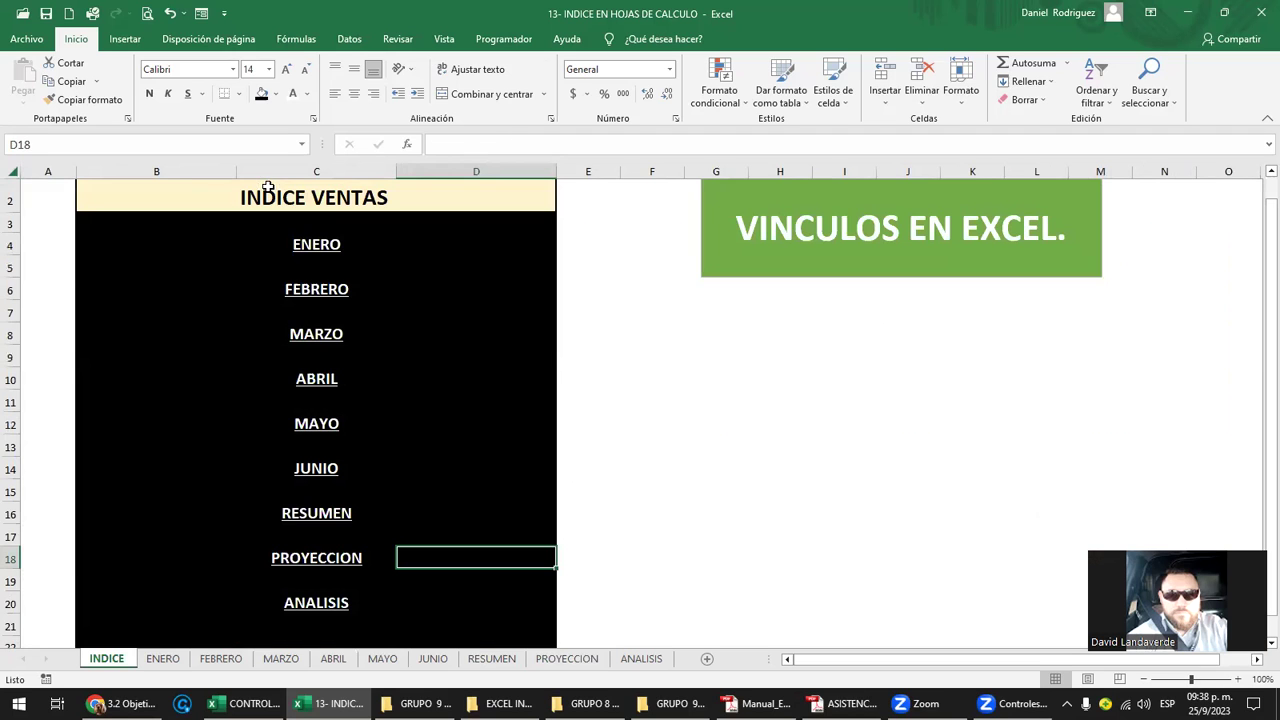
click(338, 607)
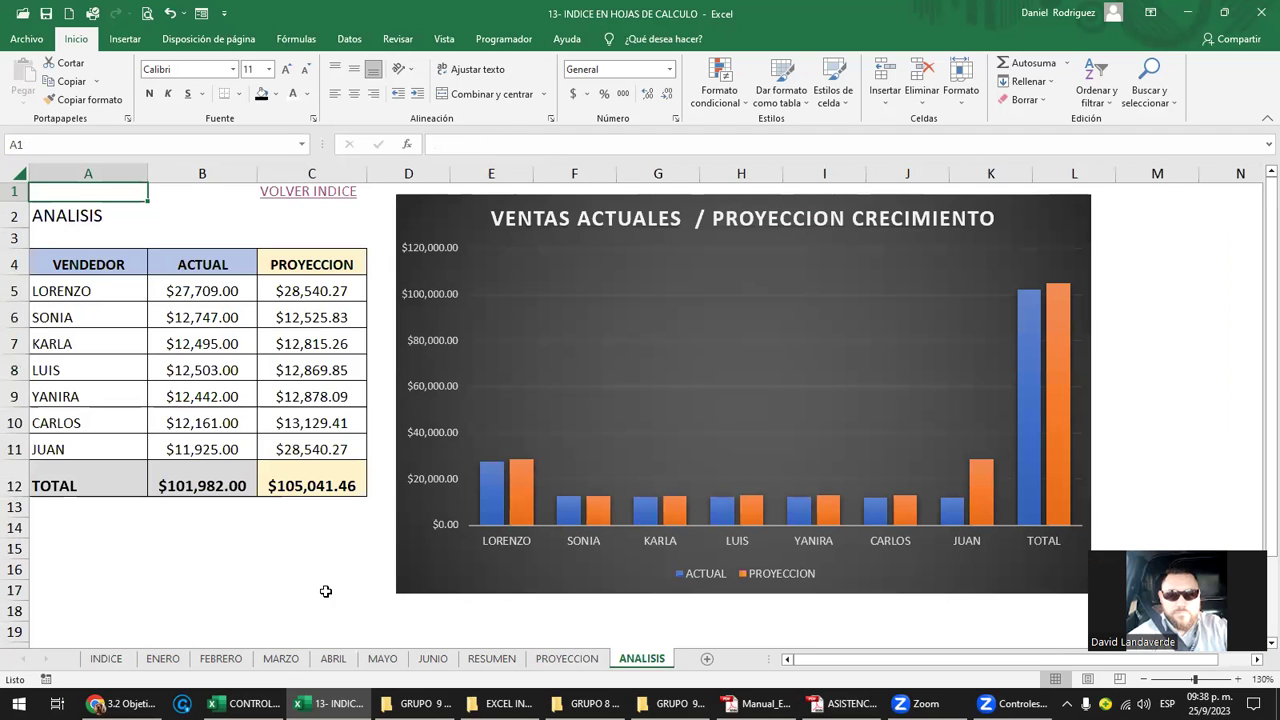
click(304, 192)
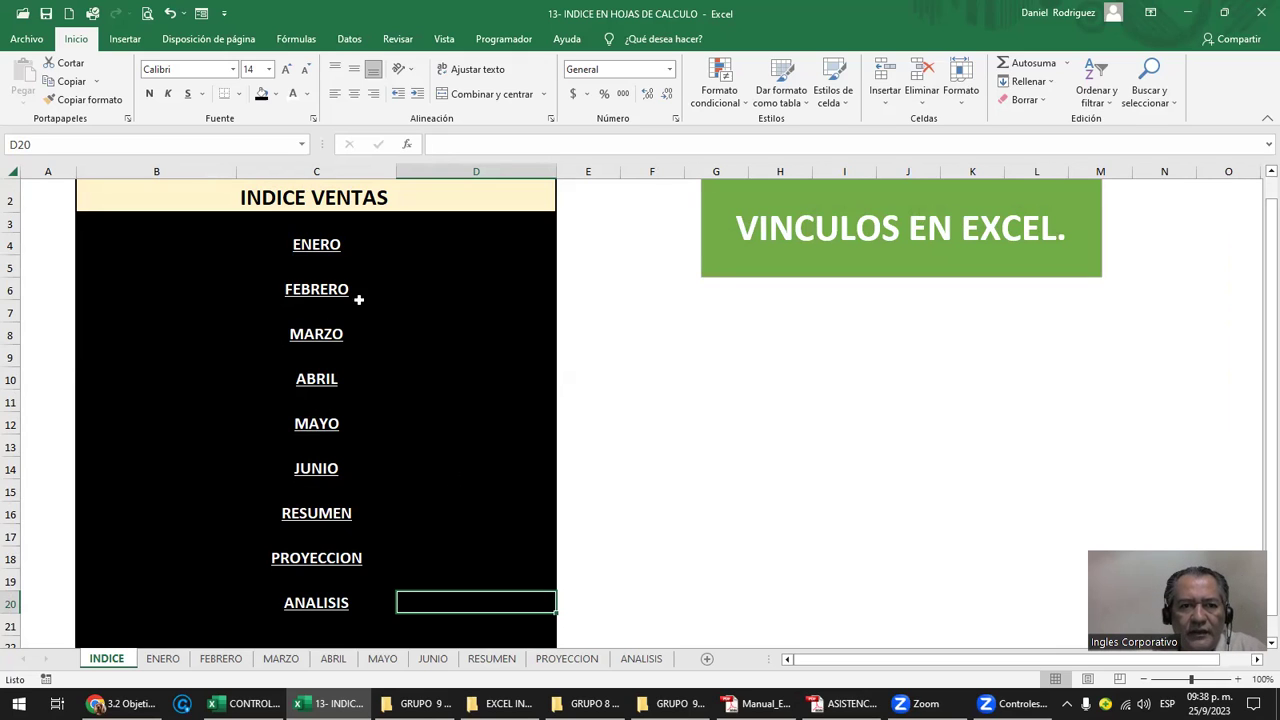
Step through cells D4 to D10 on INDICE, then switch to the ENERO sheet.
click(444, 250)
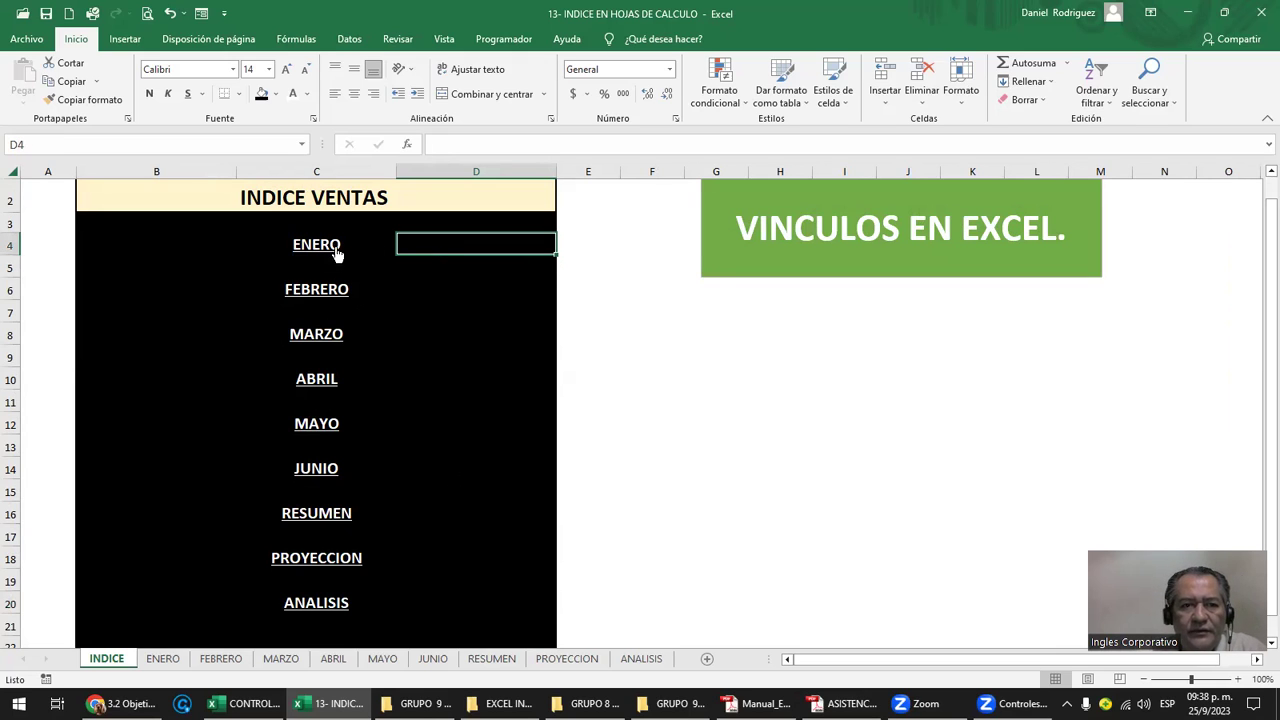
click(463, 287)
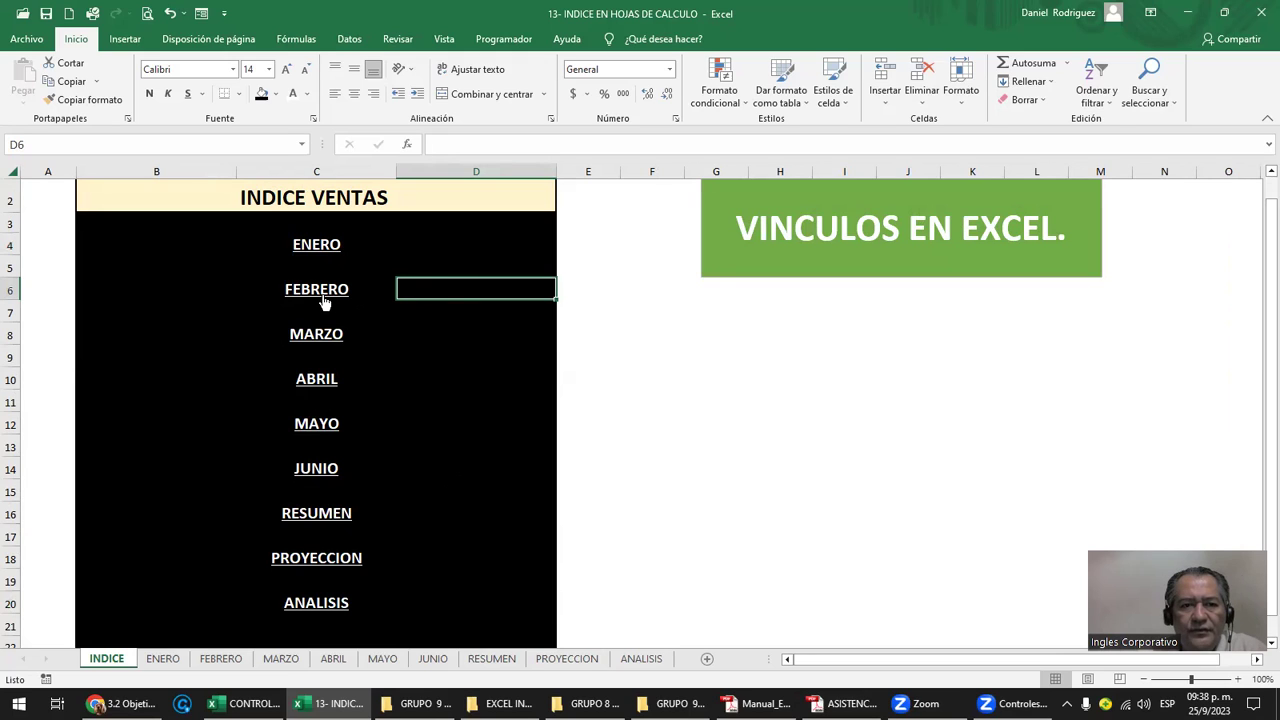
click(464, 336)
click(456, 387)
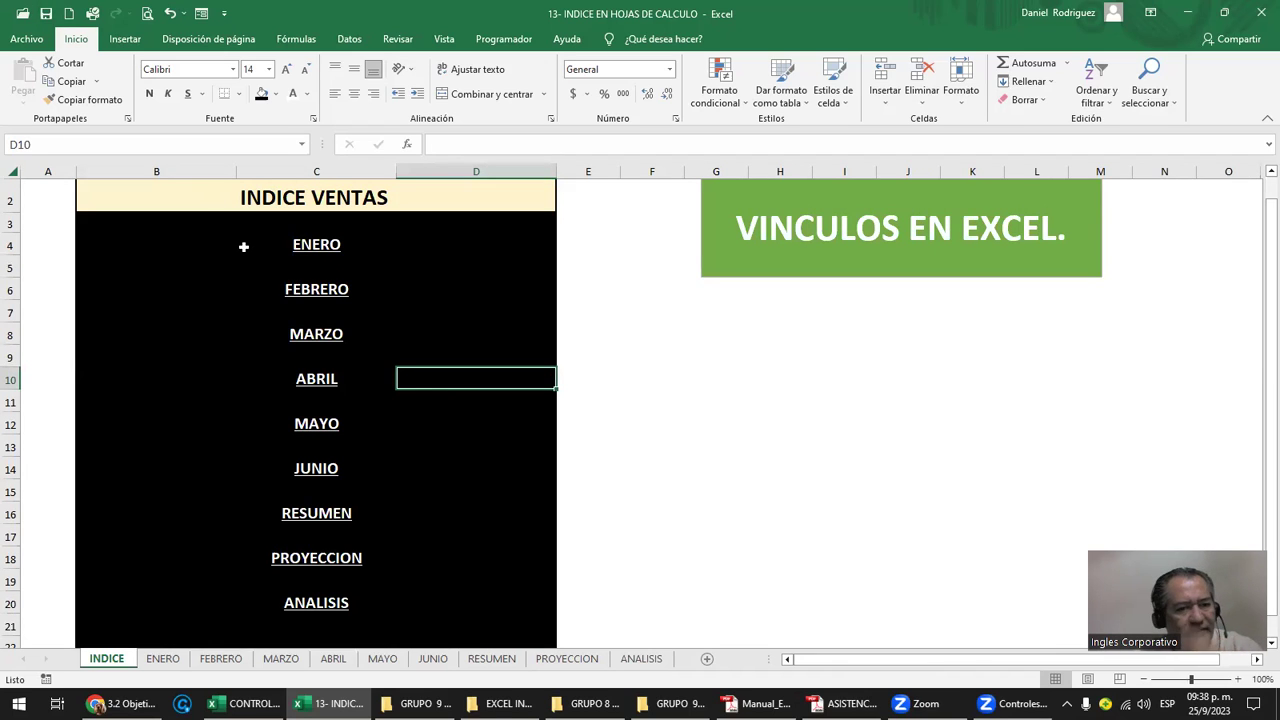
click(166, 658)
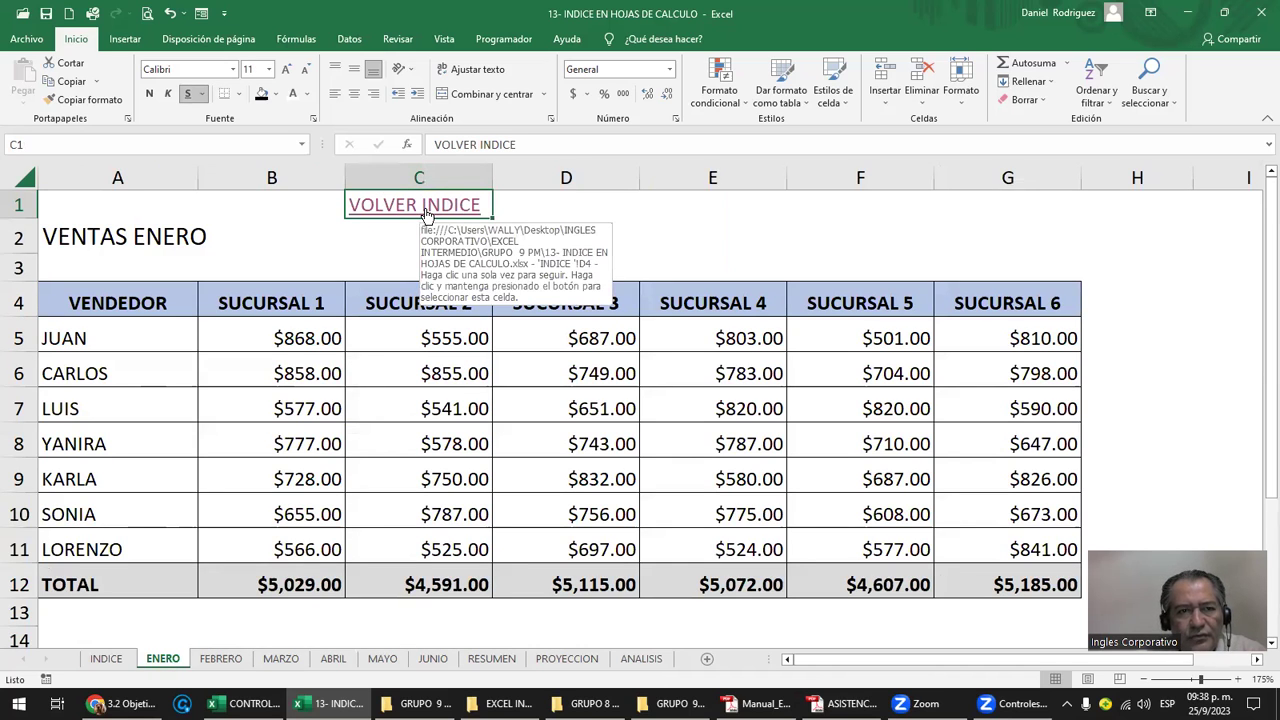
Give ENERO's VOLVER INDICE cell a yellow fill and black text, then glance at FEBRERO.
click(278, 95)
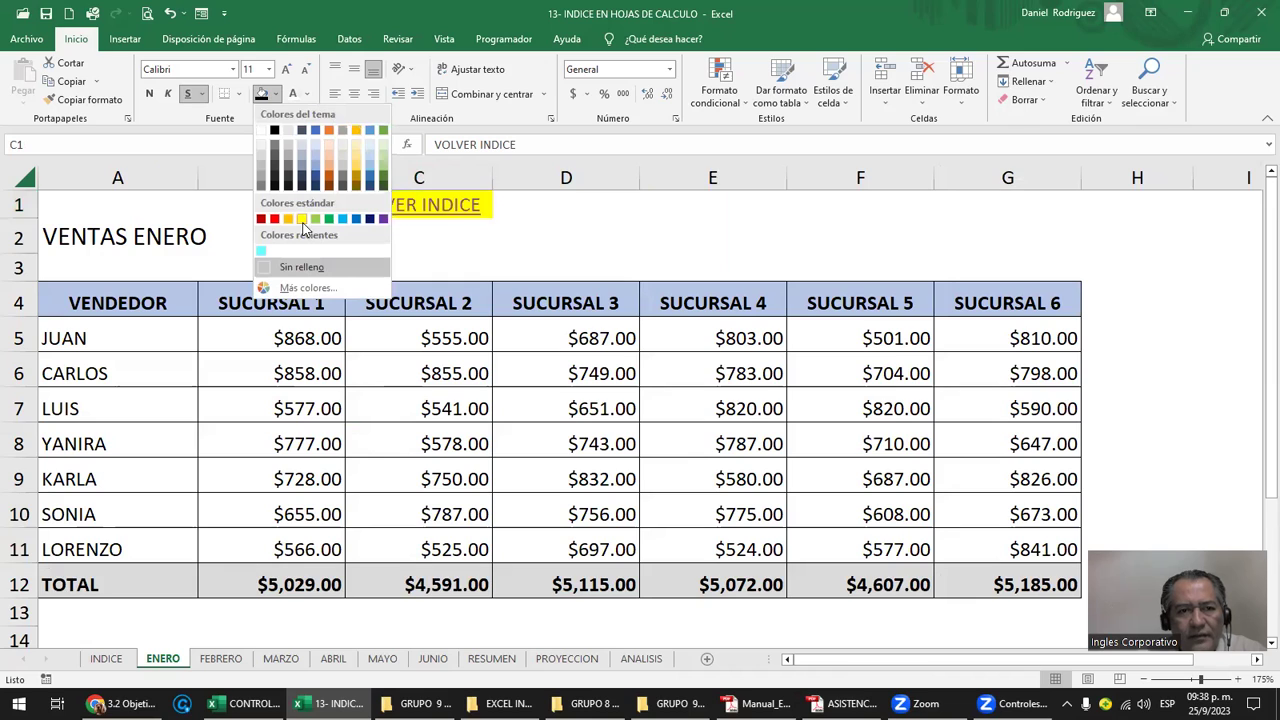
click(303, 221)
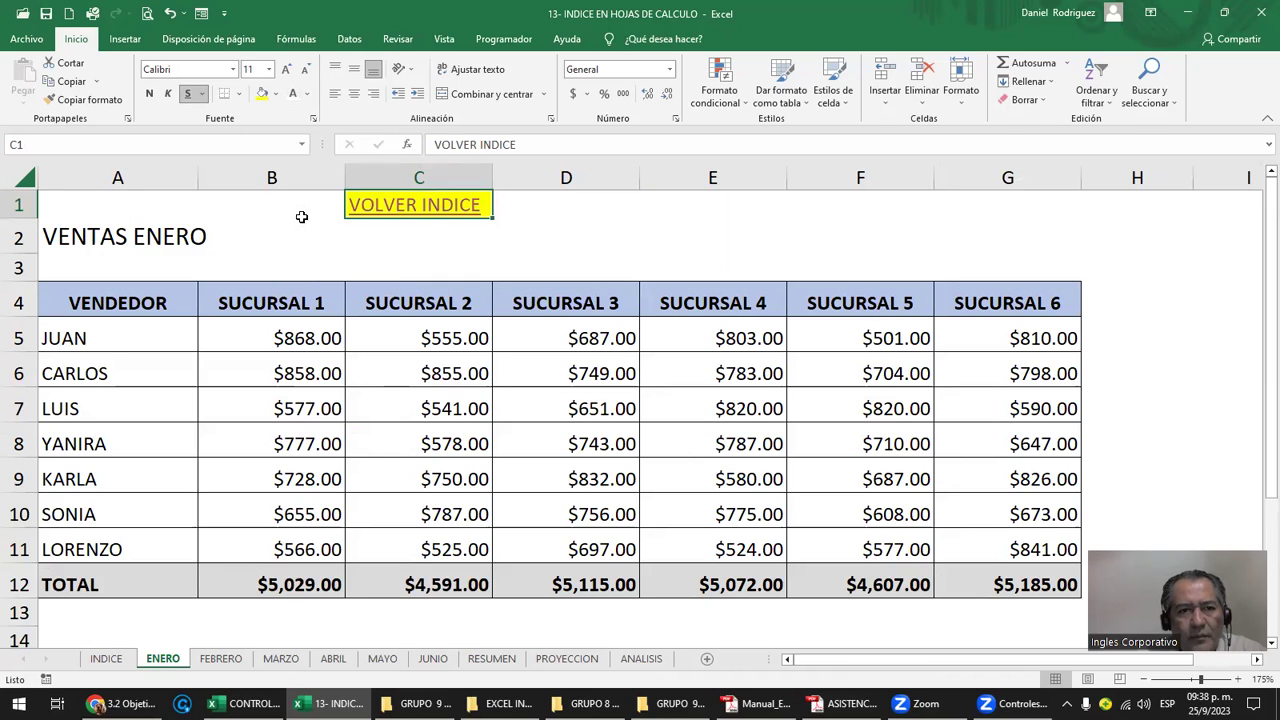
click(307, 94)
click(306, 150)
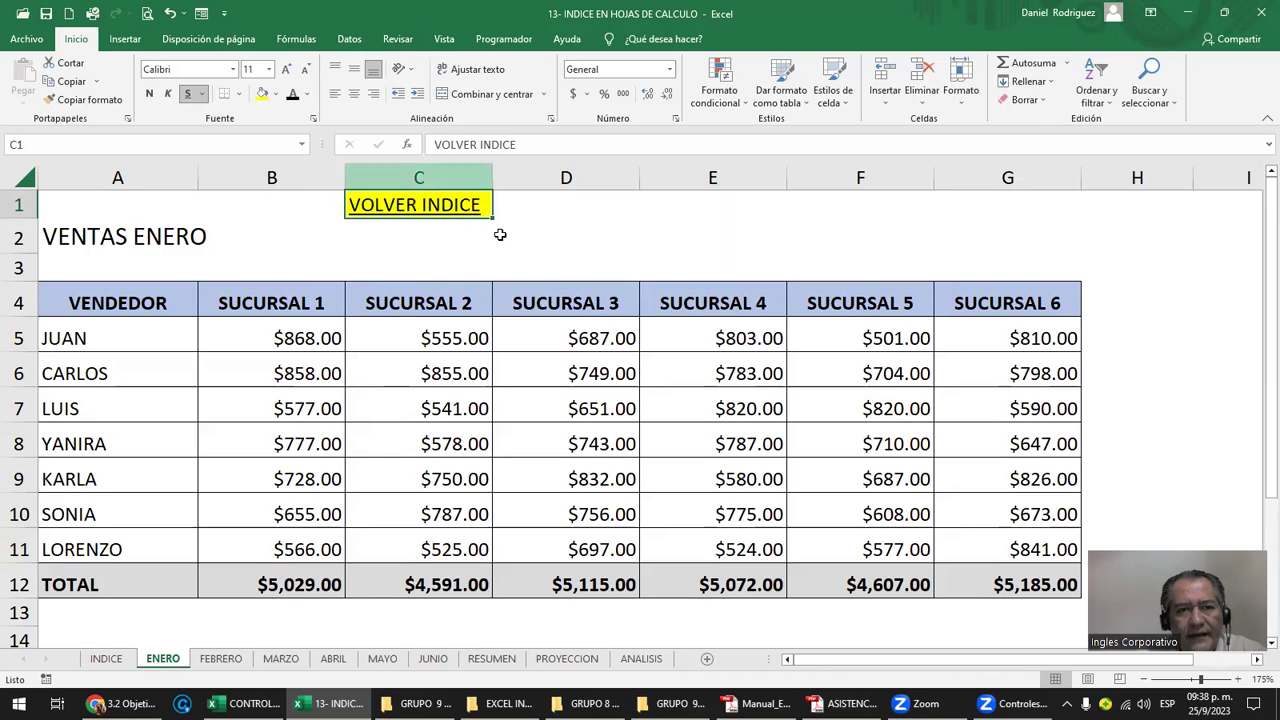
click(530, 227)
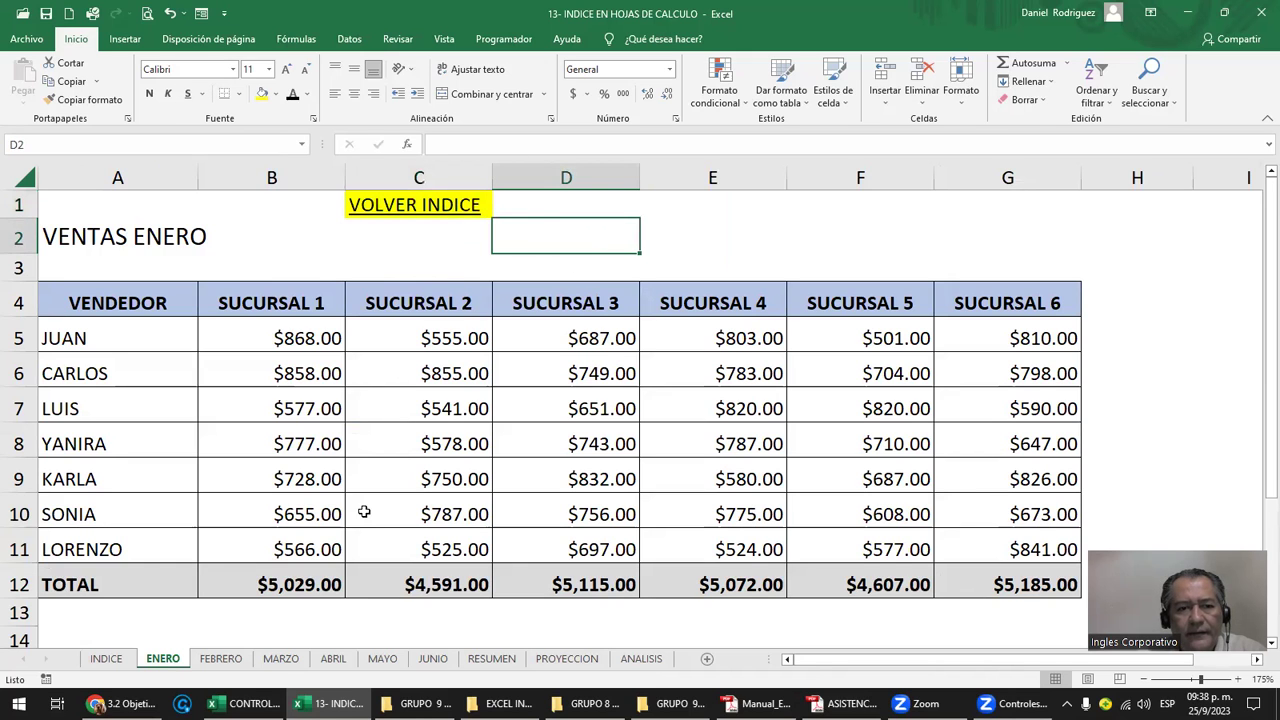
click(222, 660)
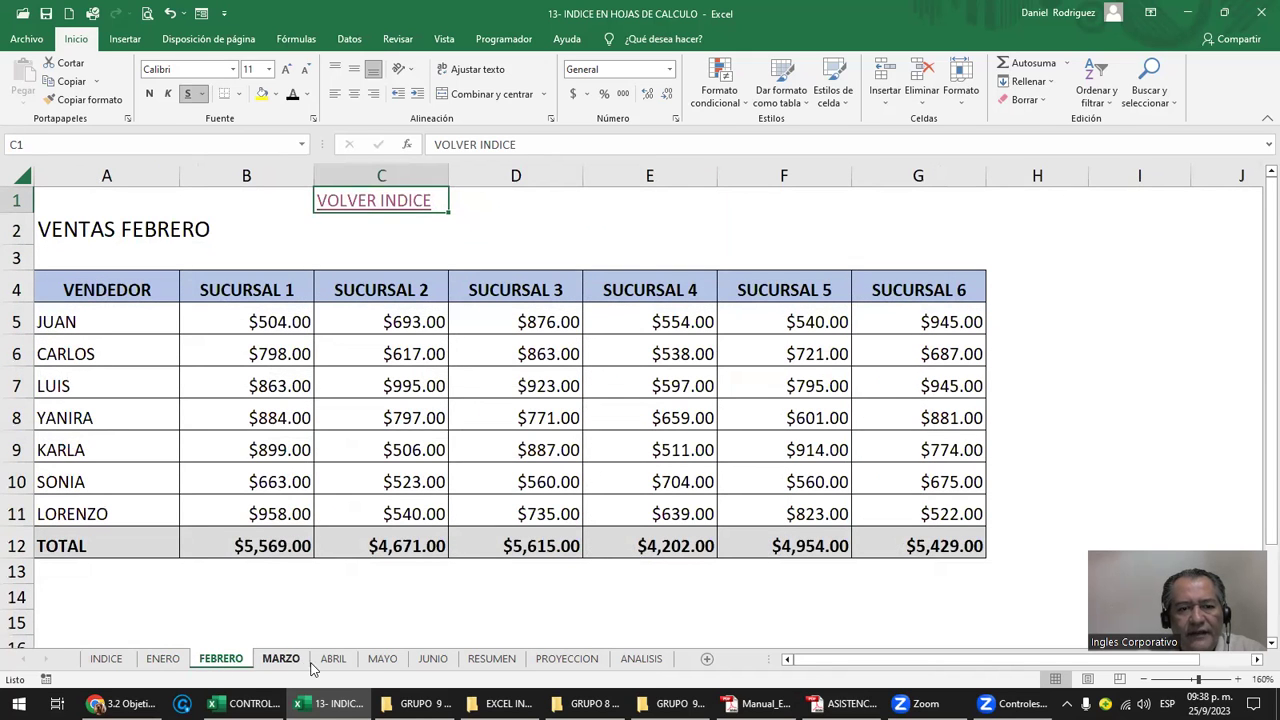
click(163, 659)
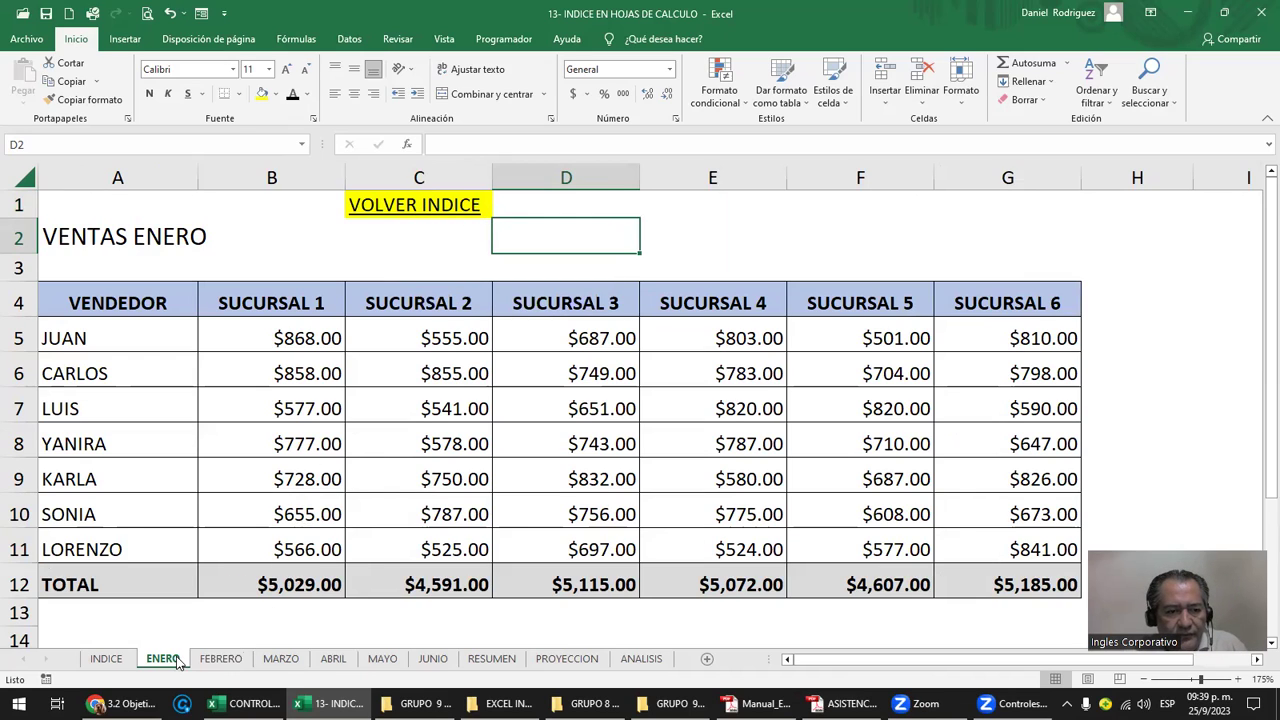
Group the FEBRERO through ANALISIS sheets together with ENERO.
ctrl+click(218, 659)
ctrl+click(280, 659)
ctrl+click(333, 659)
ctrl+click(382, 659)
ctrl+click(432, 659)
ctrl+click(491, 659)
ctrl+click(545, 660)
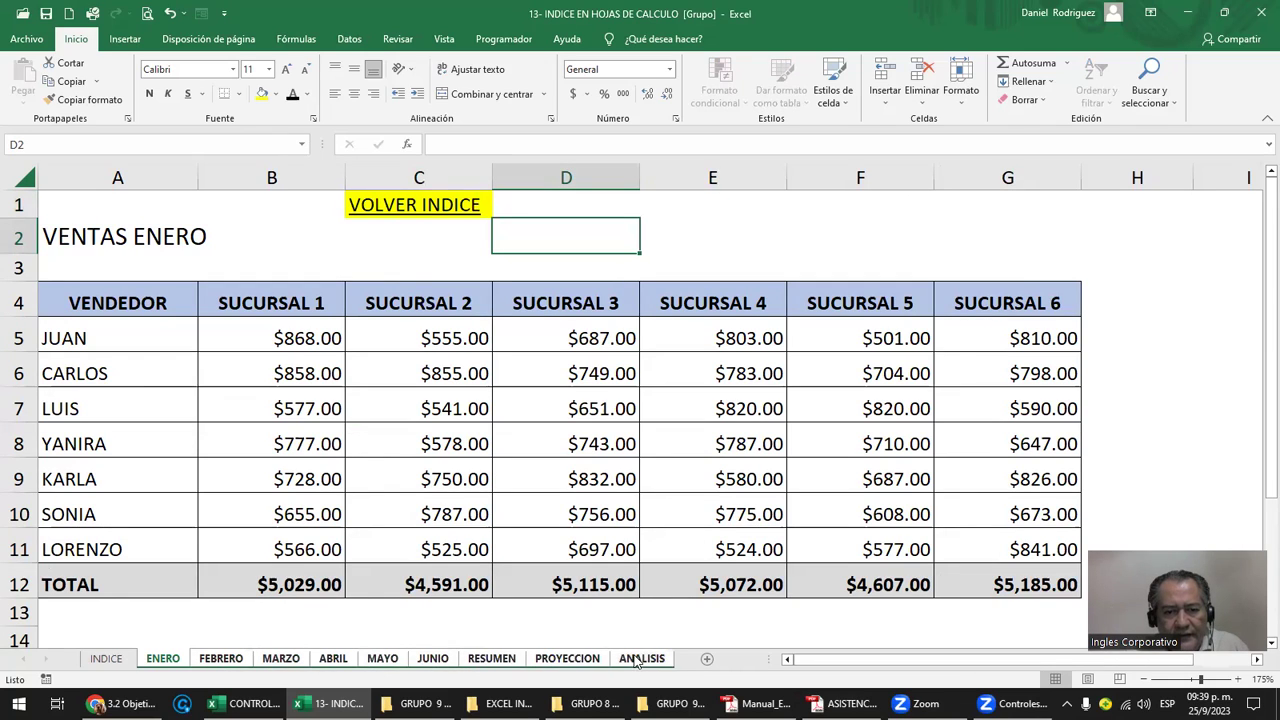
ctrl+click(635, 660)
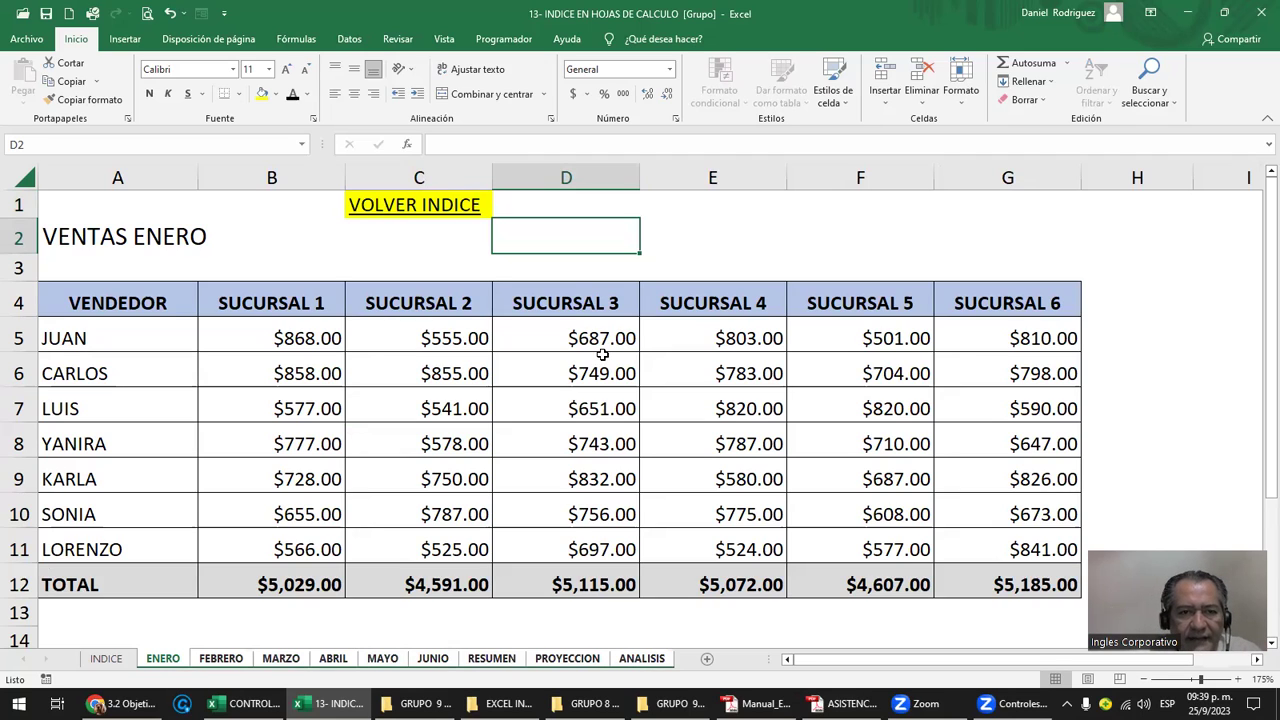
Give the C1 VOLVER INDICE cell yellow fill, black 10-point text and centre alignment.
click(483, 200)
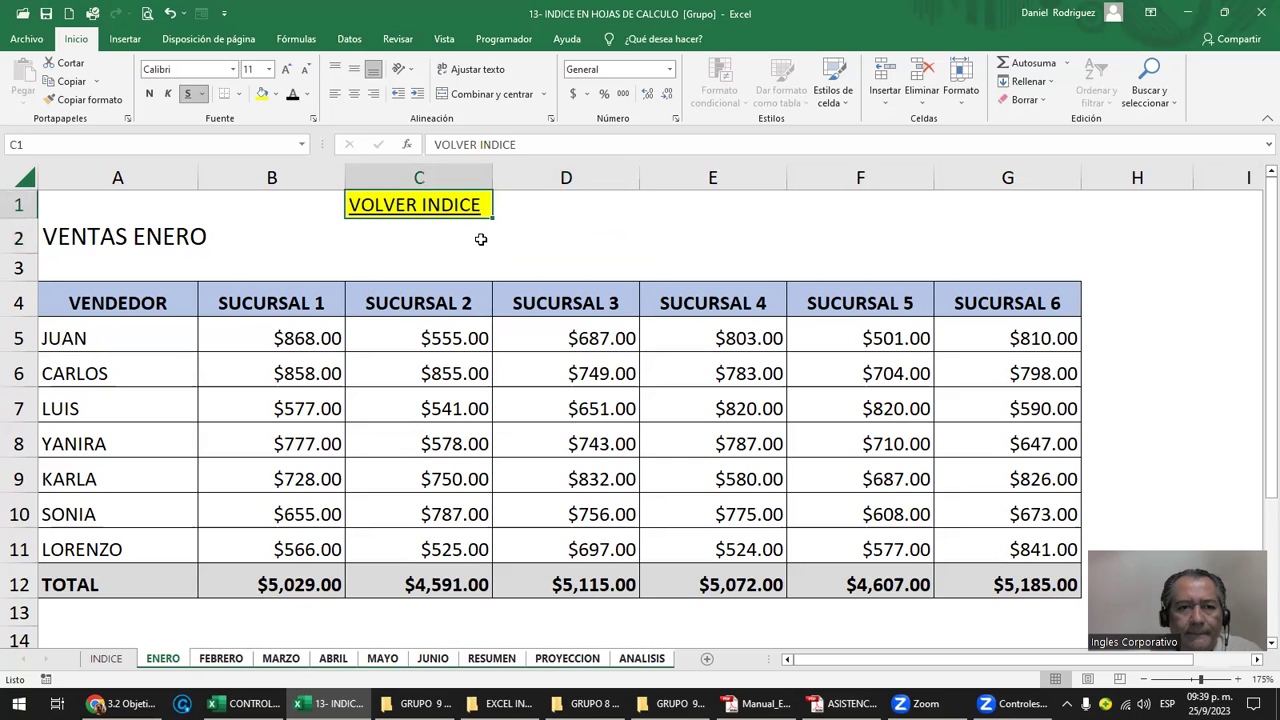
click(277, 94)
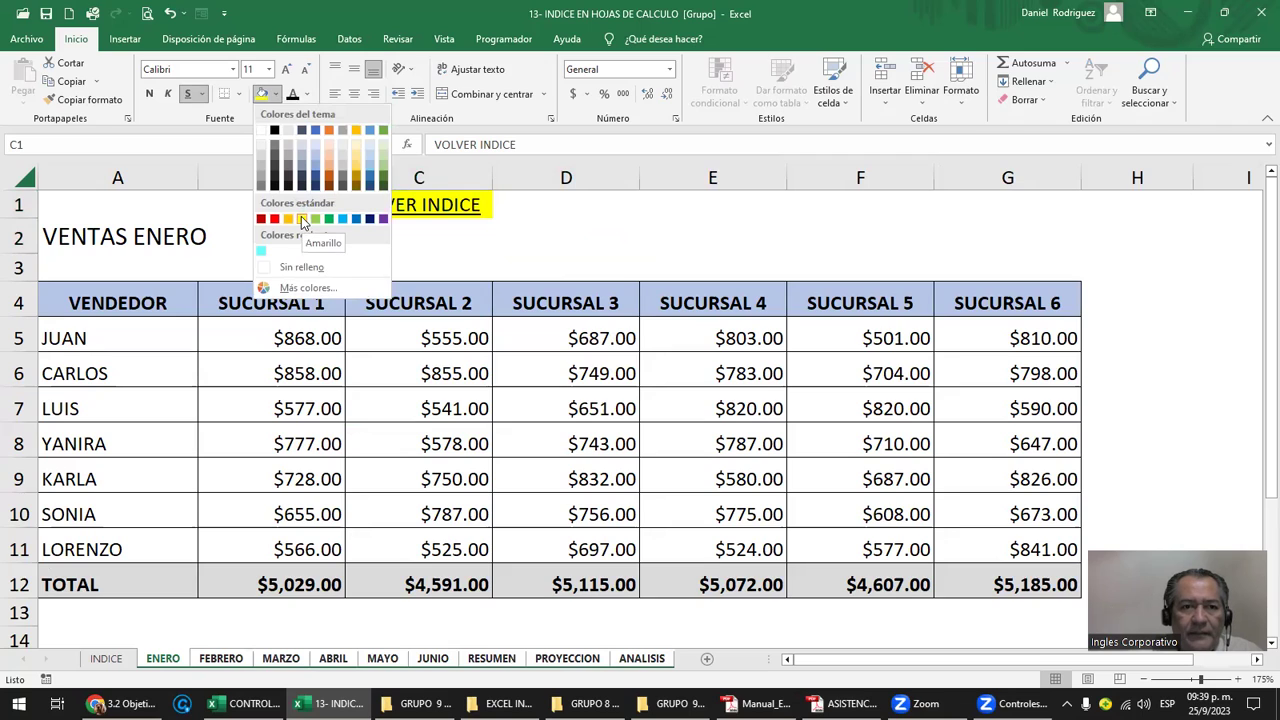
click(301, 216)
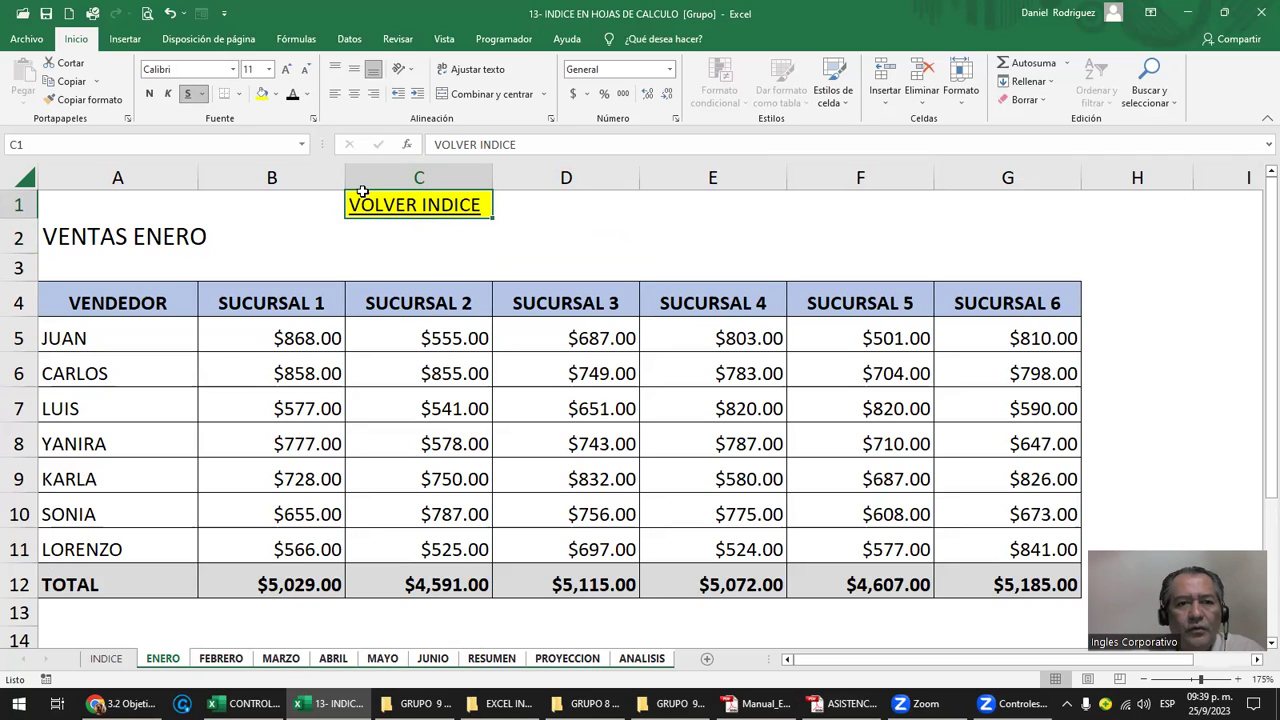
click(309, 95)
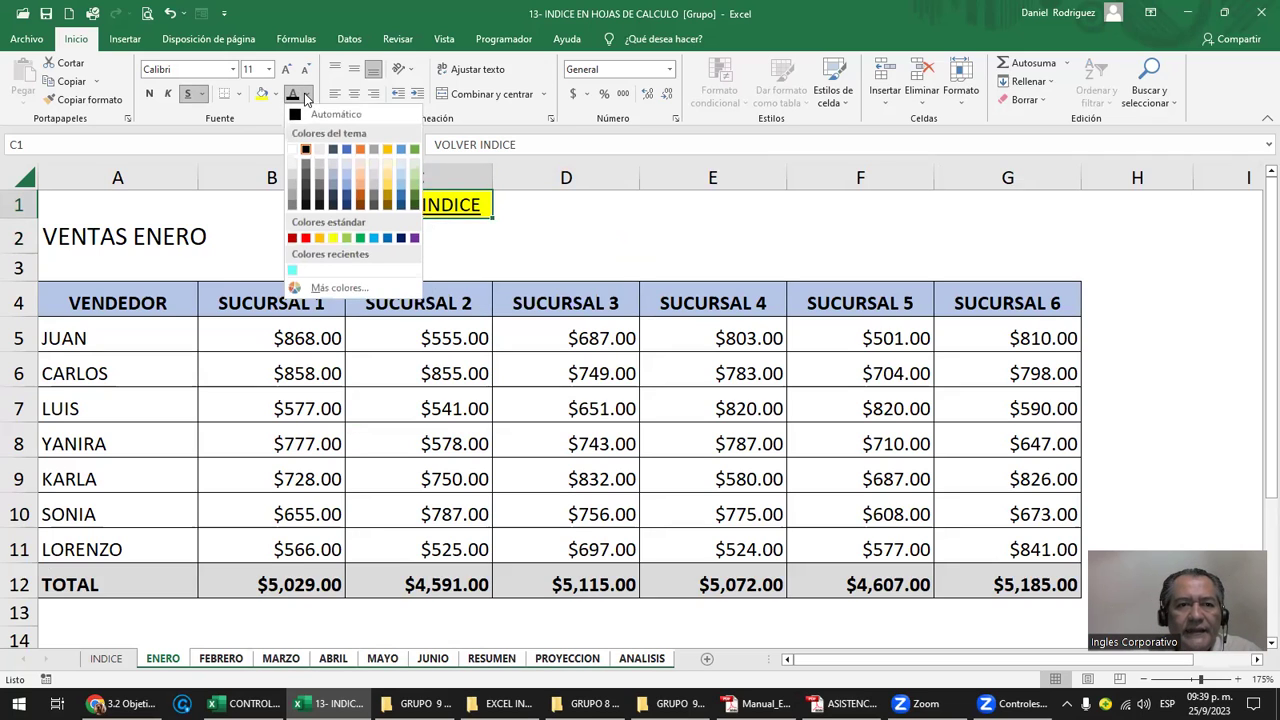
click(306, 150)
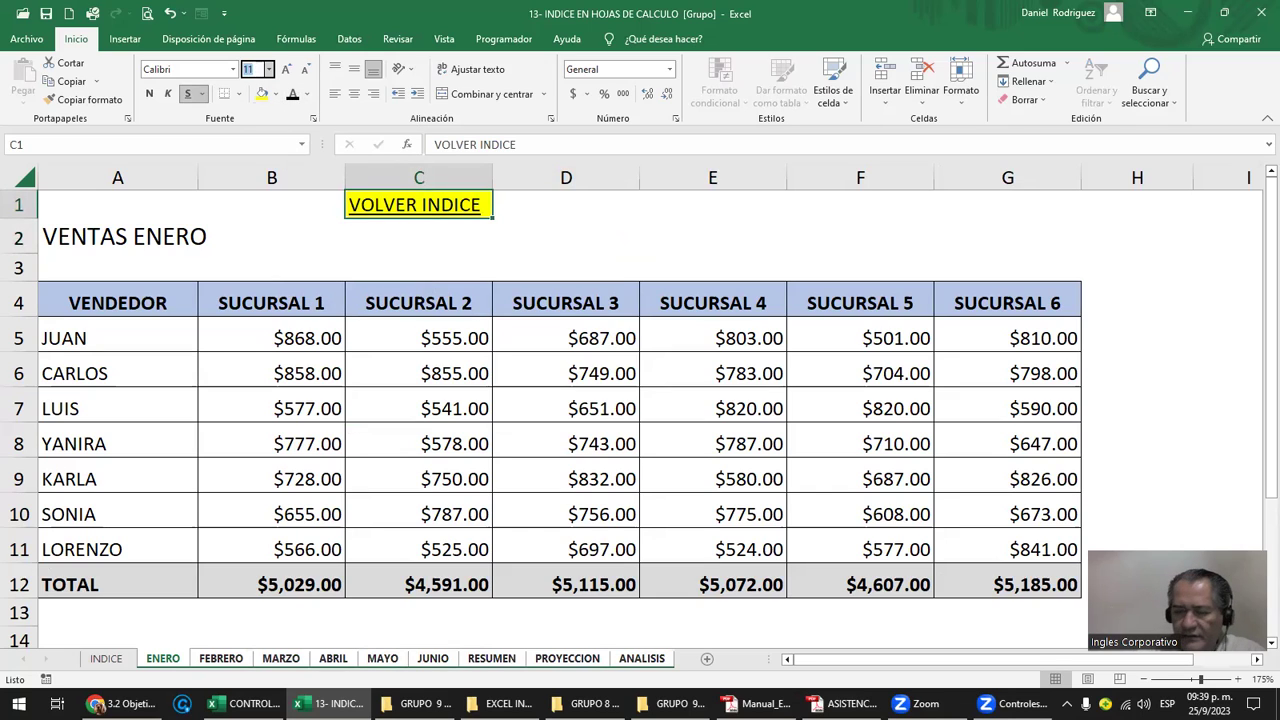
click(257, 69)
text(10)
key(Return)
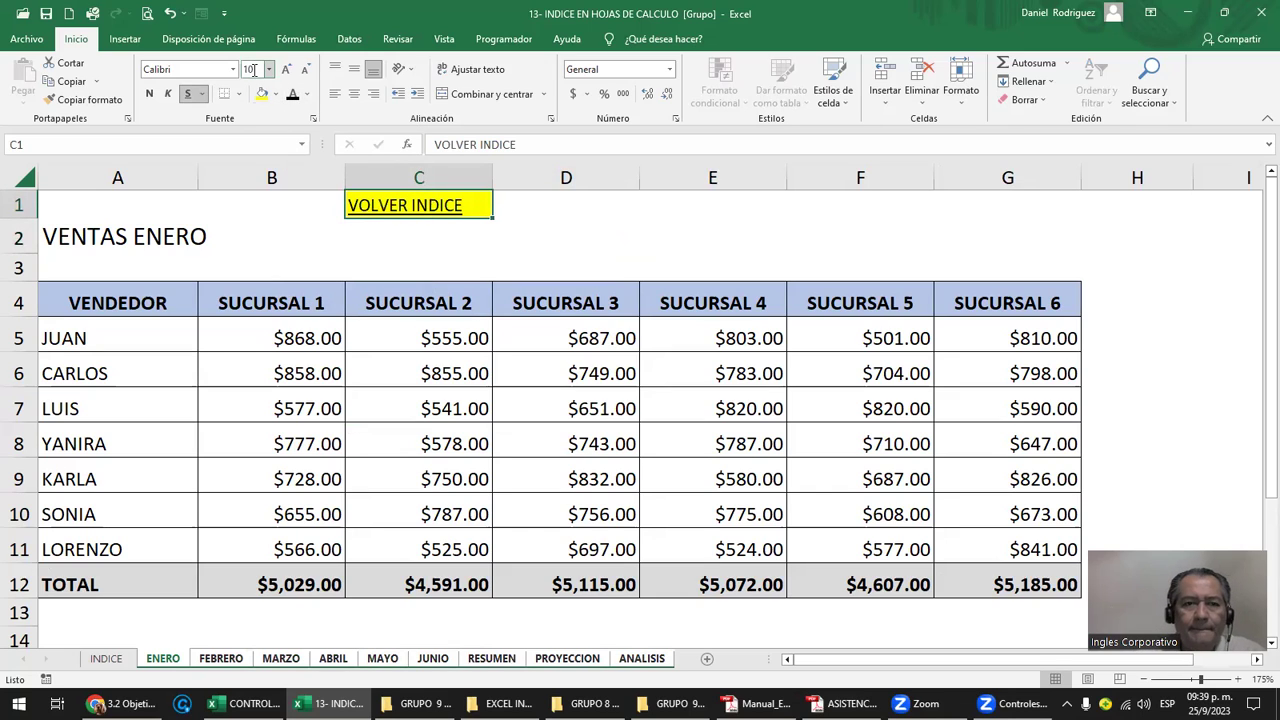
click(354, 93)
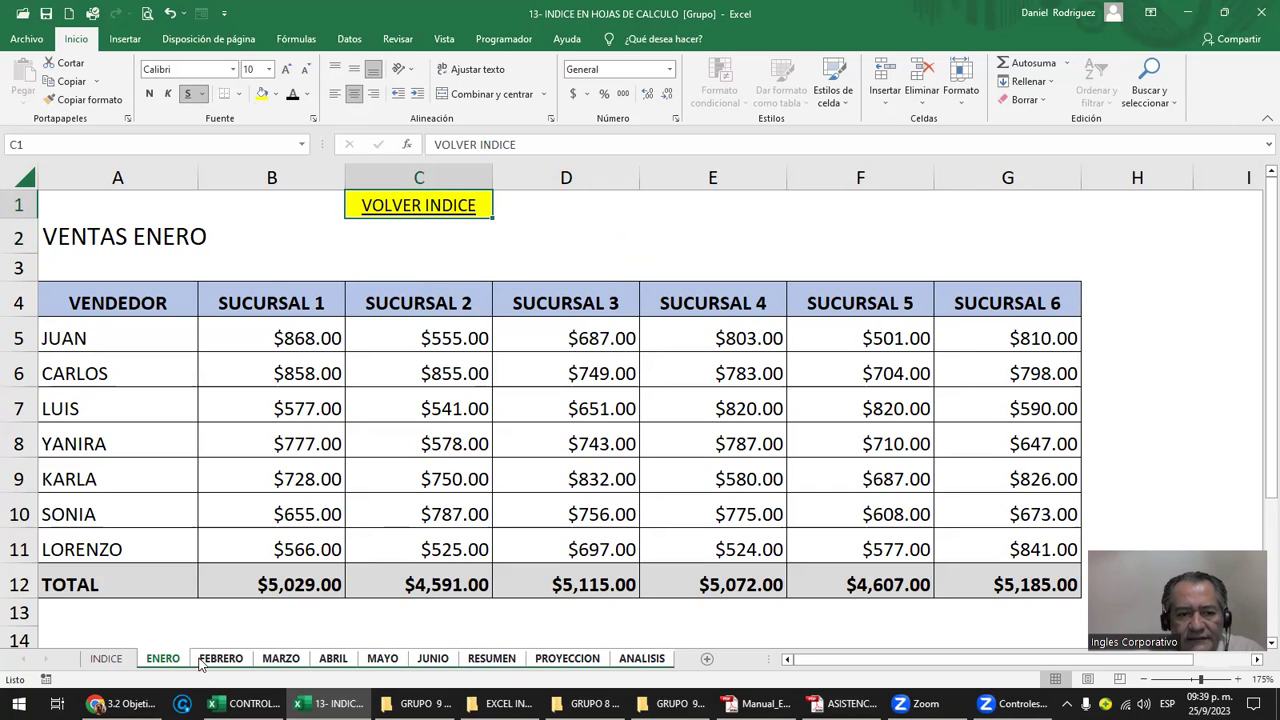
Check the yellow VOLVER INDICE link on FEBRERO through ANALISIS, then ungroup on PROYECCION.
click(222, 659)
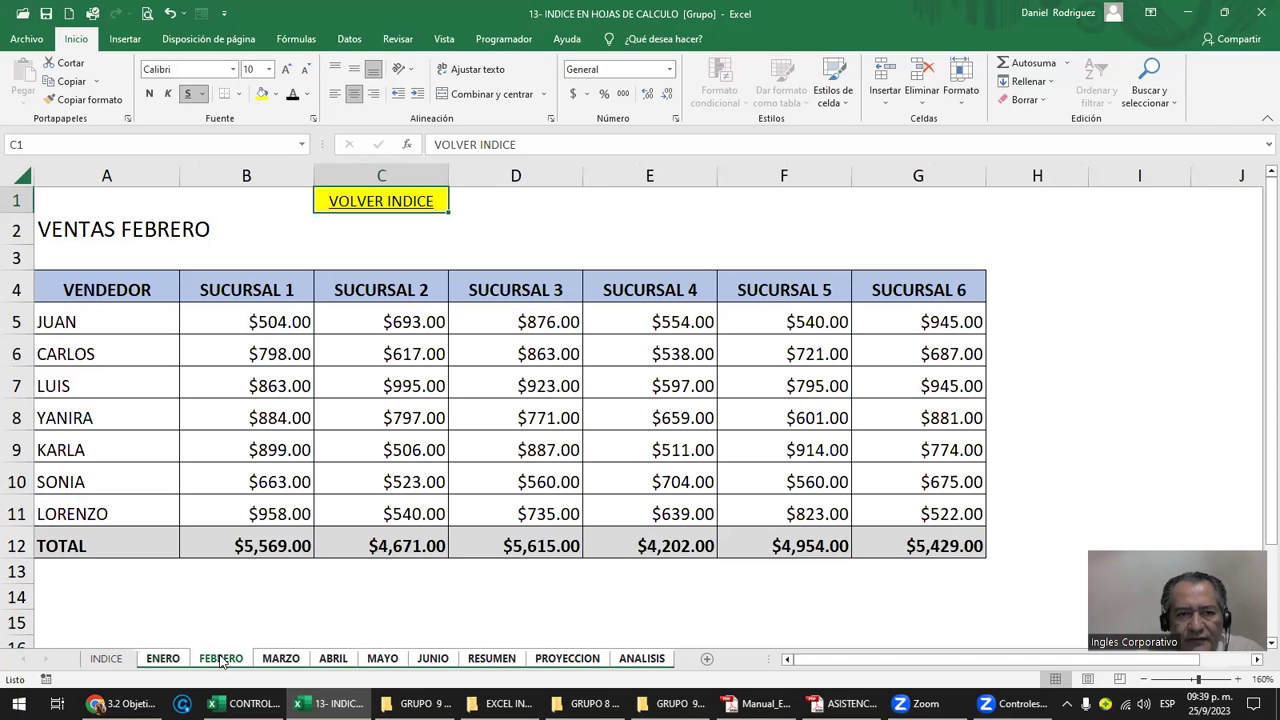
click(281, 660)
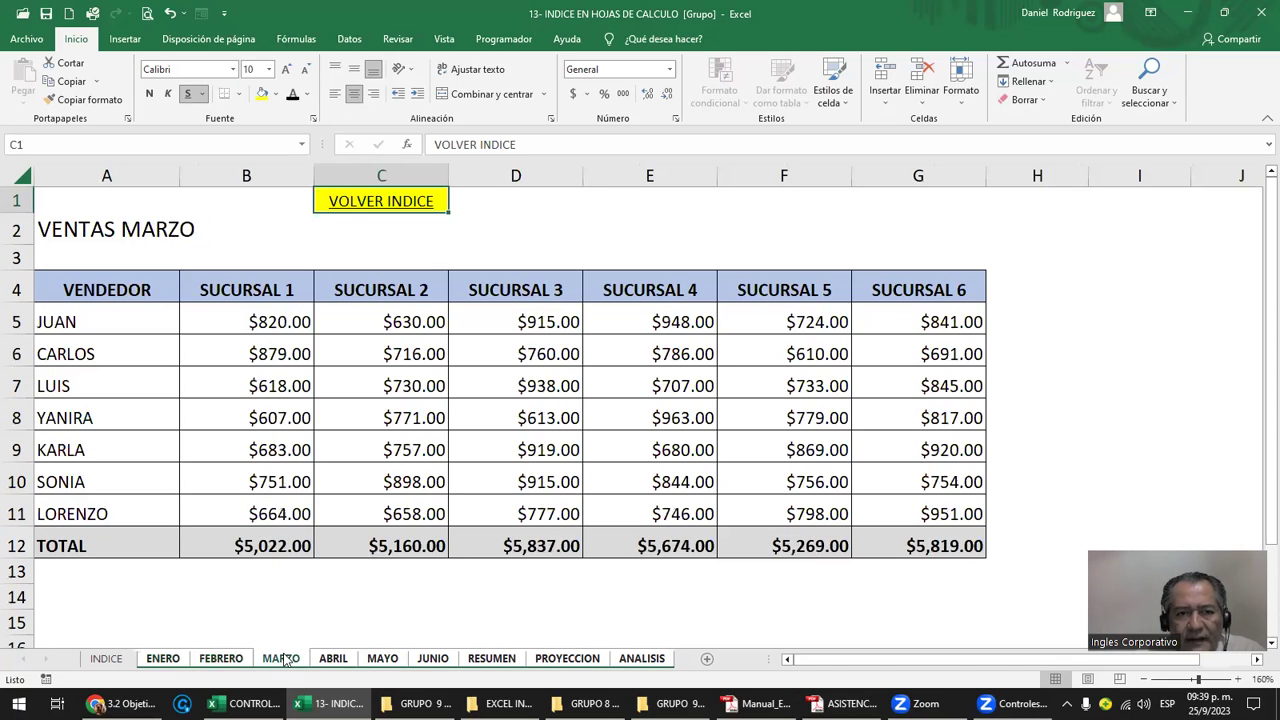
click(338, 662)
click(381, 661)
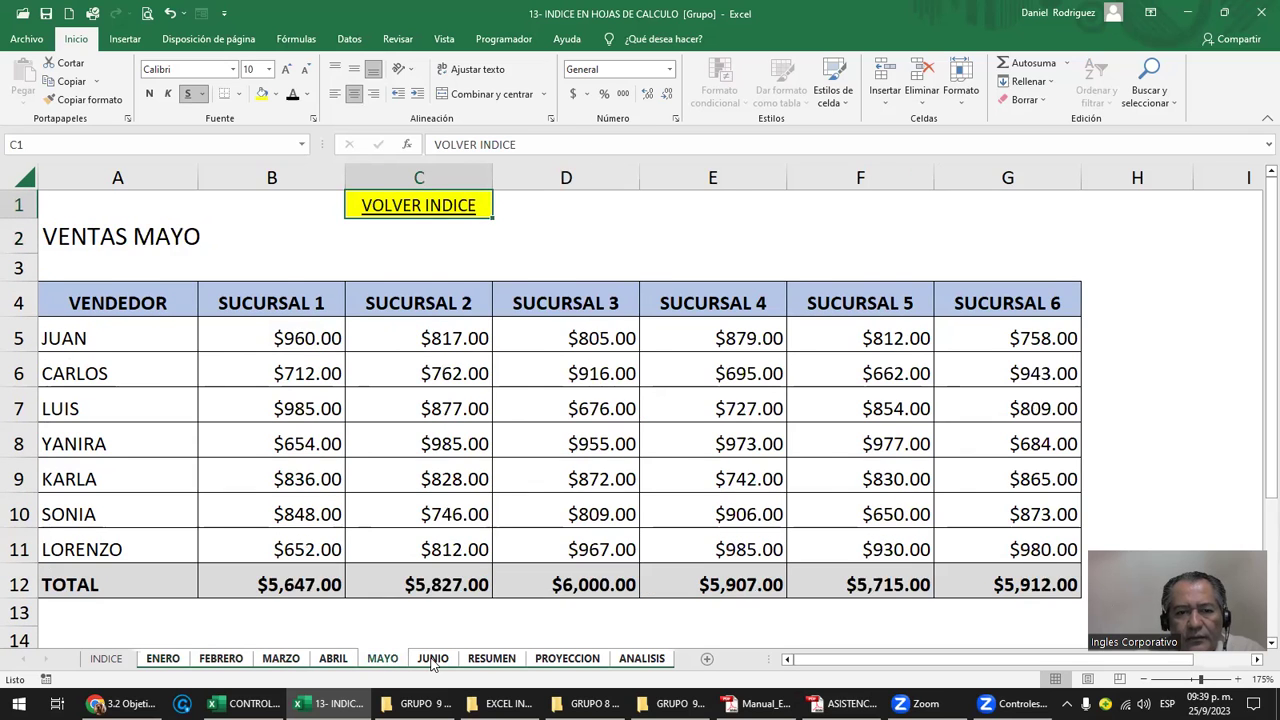
click(433, 660)
click(493, 660)
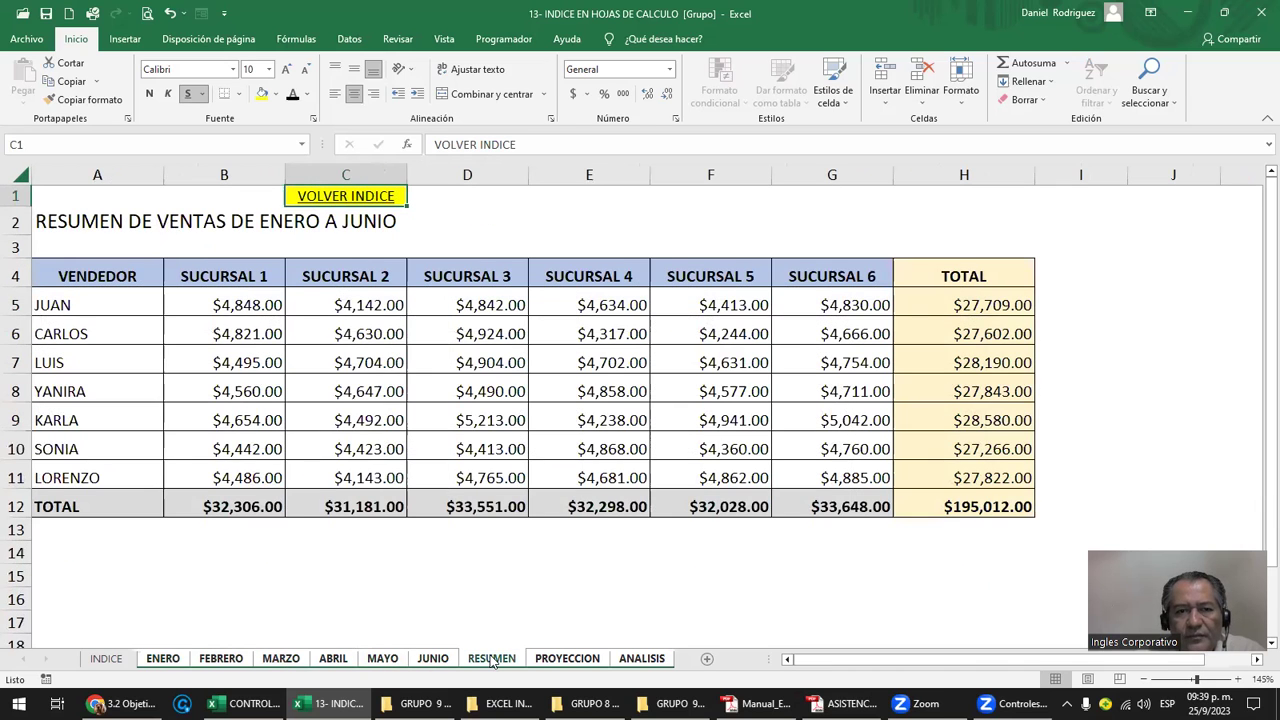
click(588, 663)
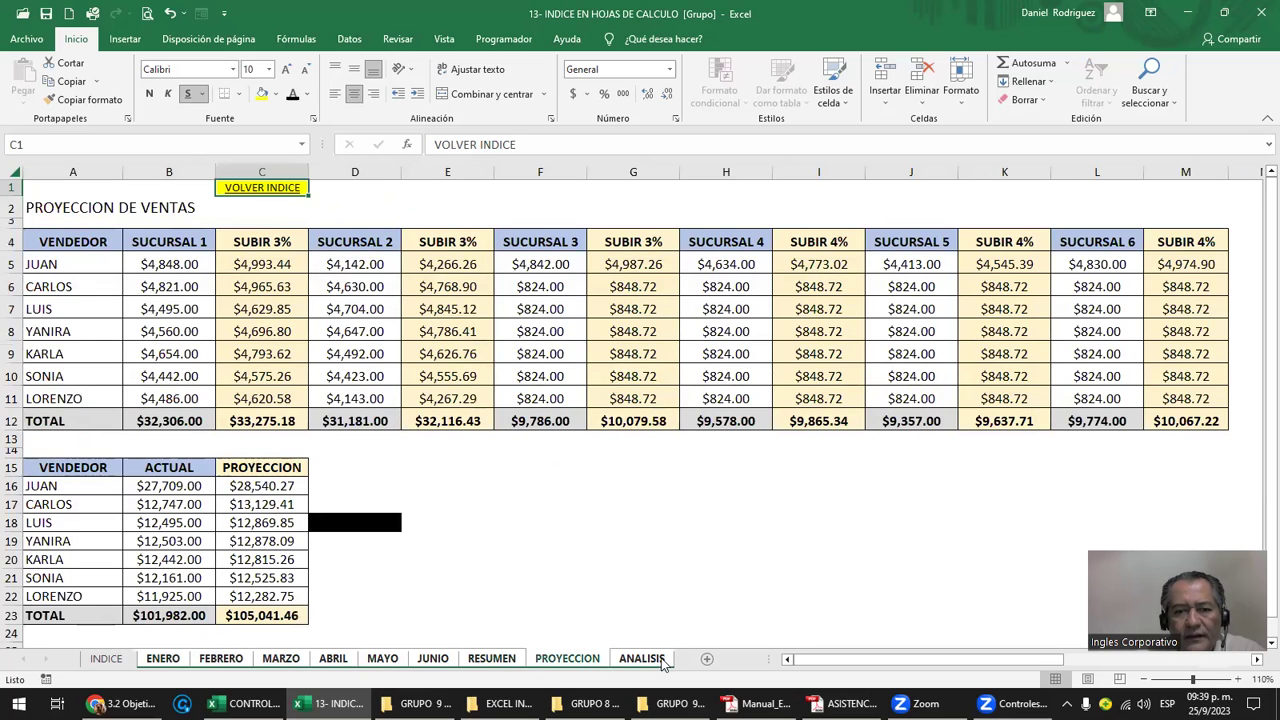
click(658, 662)
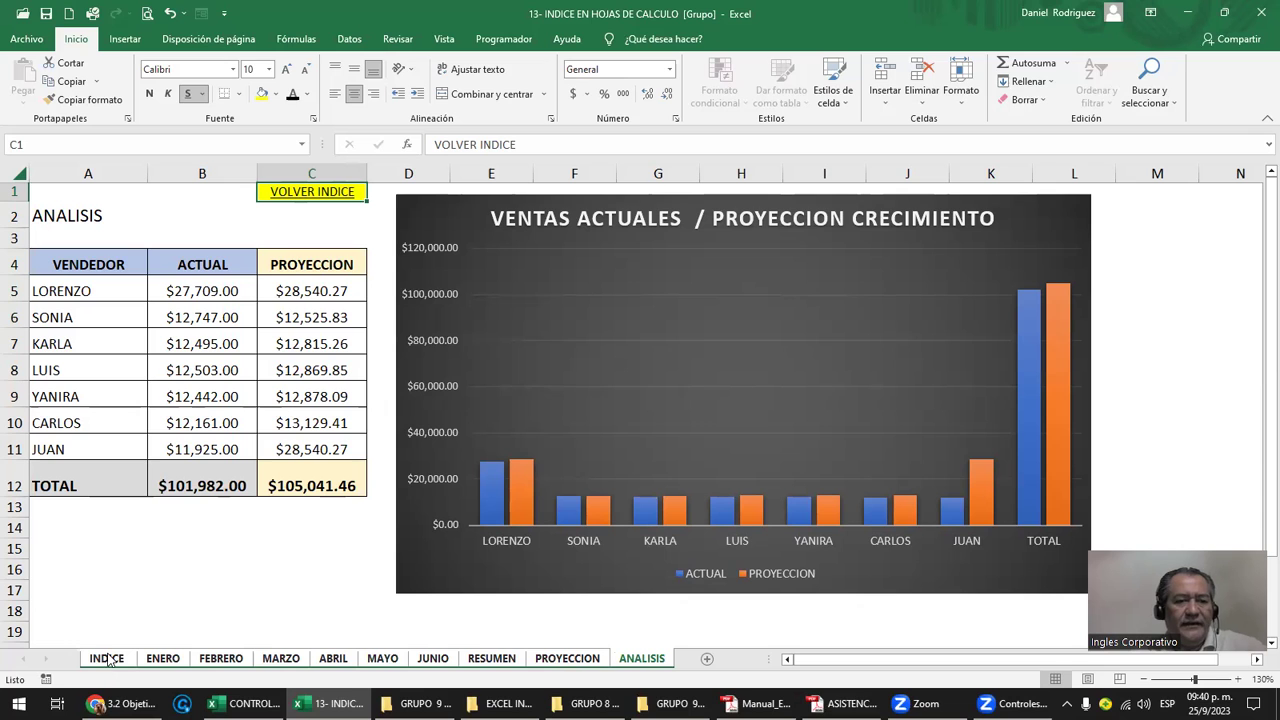
click(553, 662)
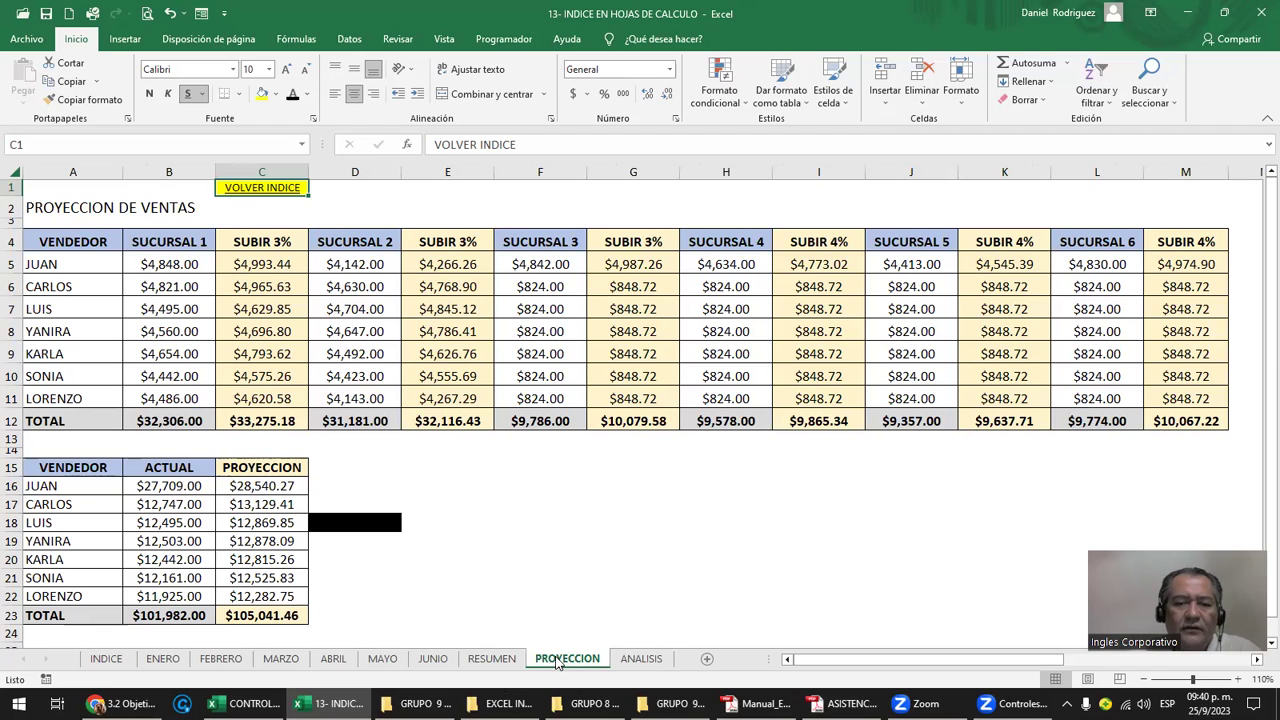
Test the ENERO, FEBRERO, MARZO and ABRIL index links and their VOLVER INDICE returns.
click(106, 662)
click(318, 258)
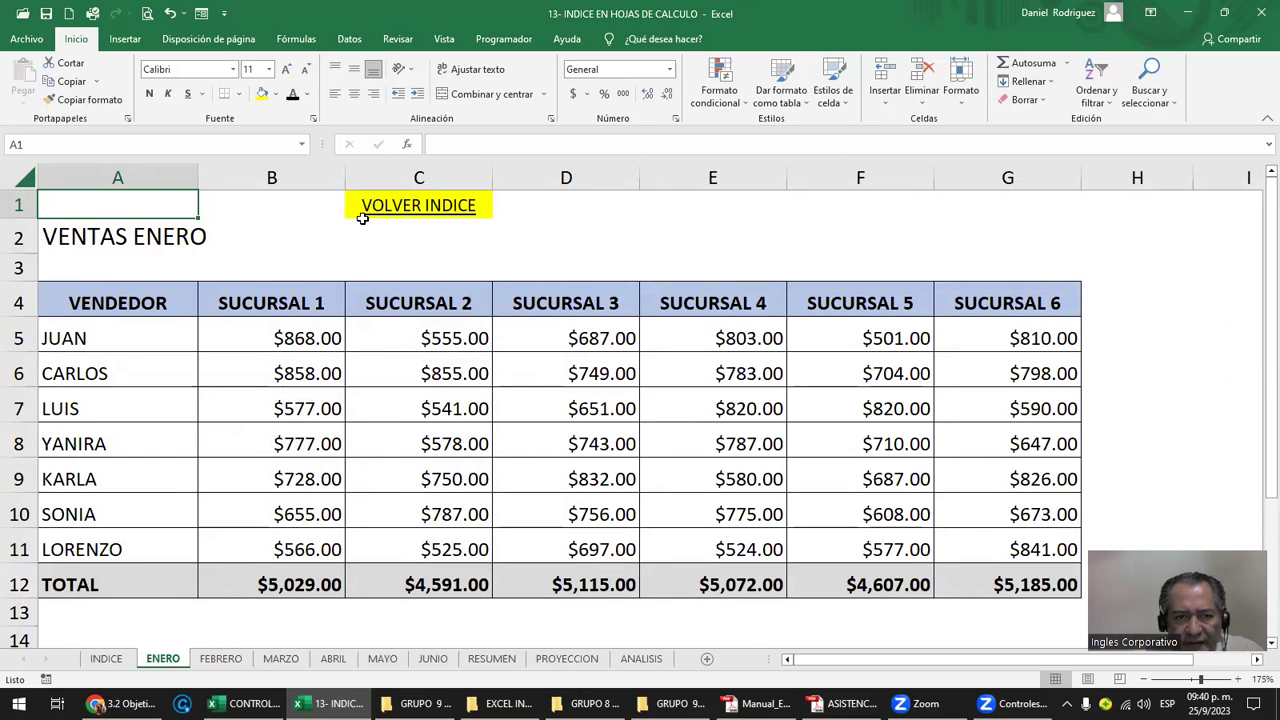
click(421, 207)
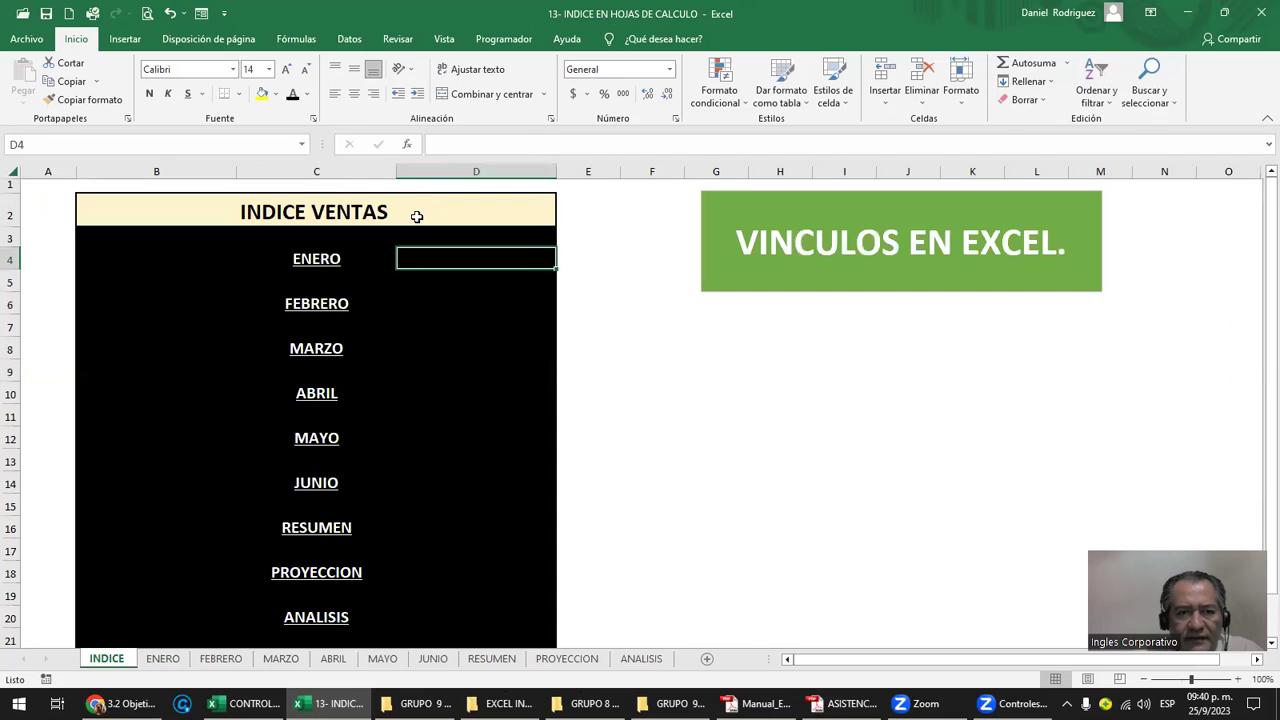
click(330, 316)
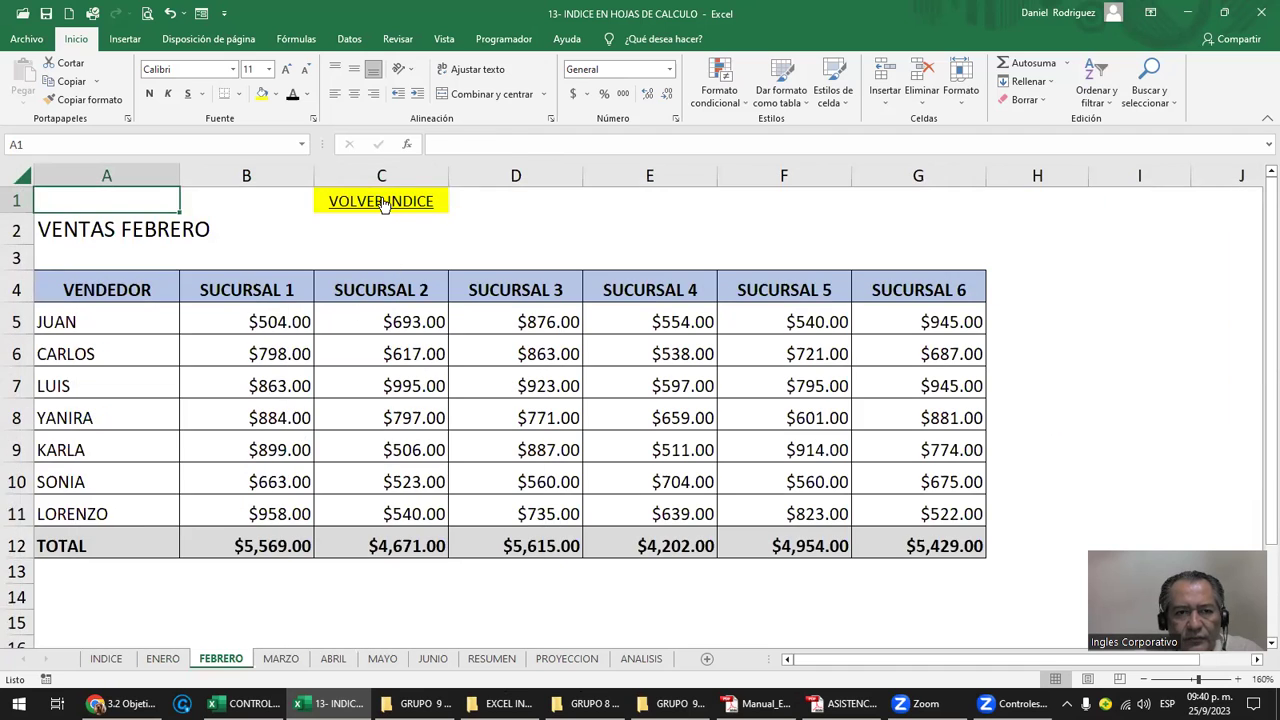
click(380, 202)
click(380, 202)
click(322, 352)
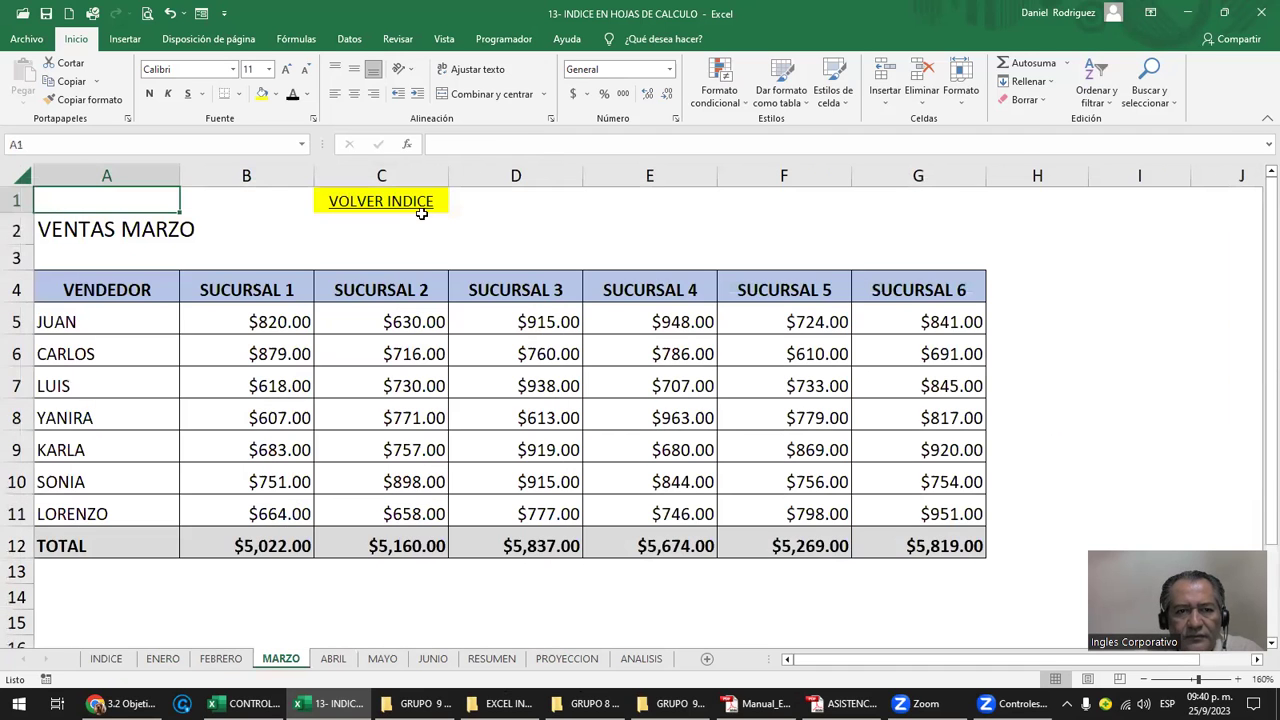
click(418, 207)
click(345, 392)
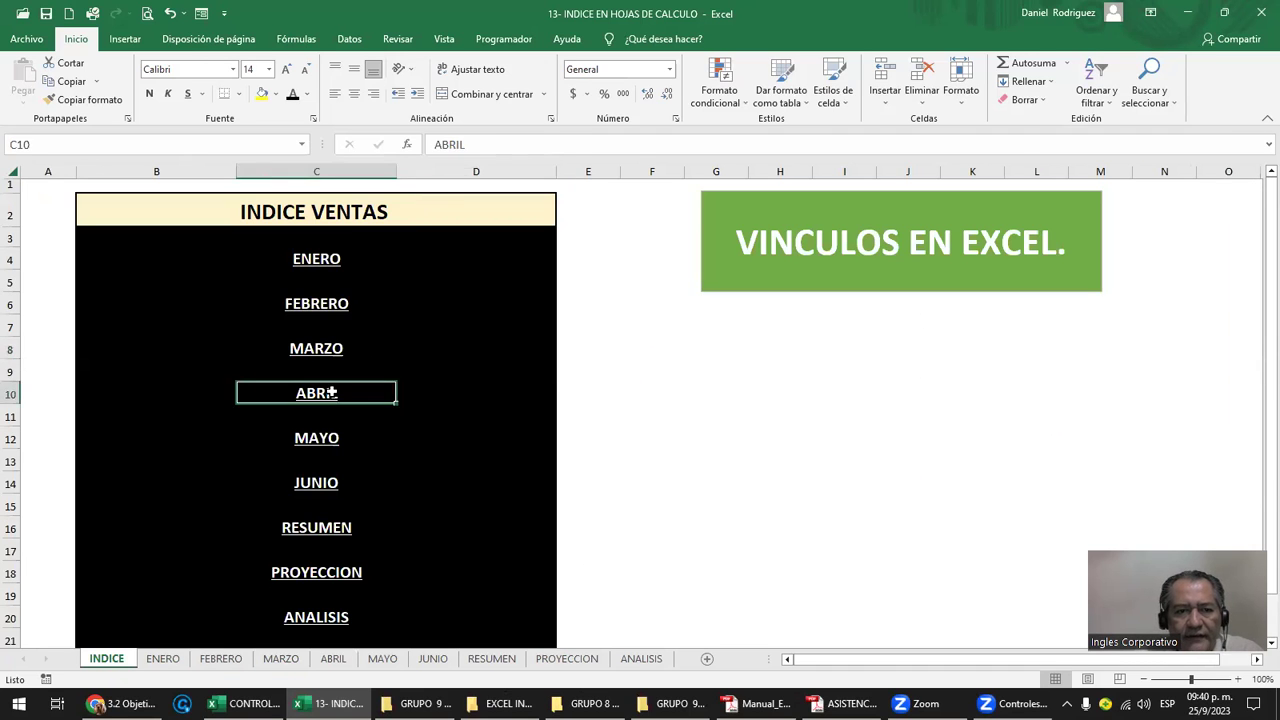
click(399, 217)
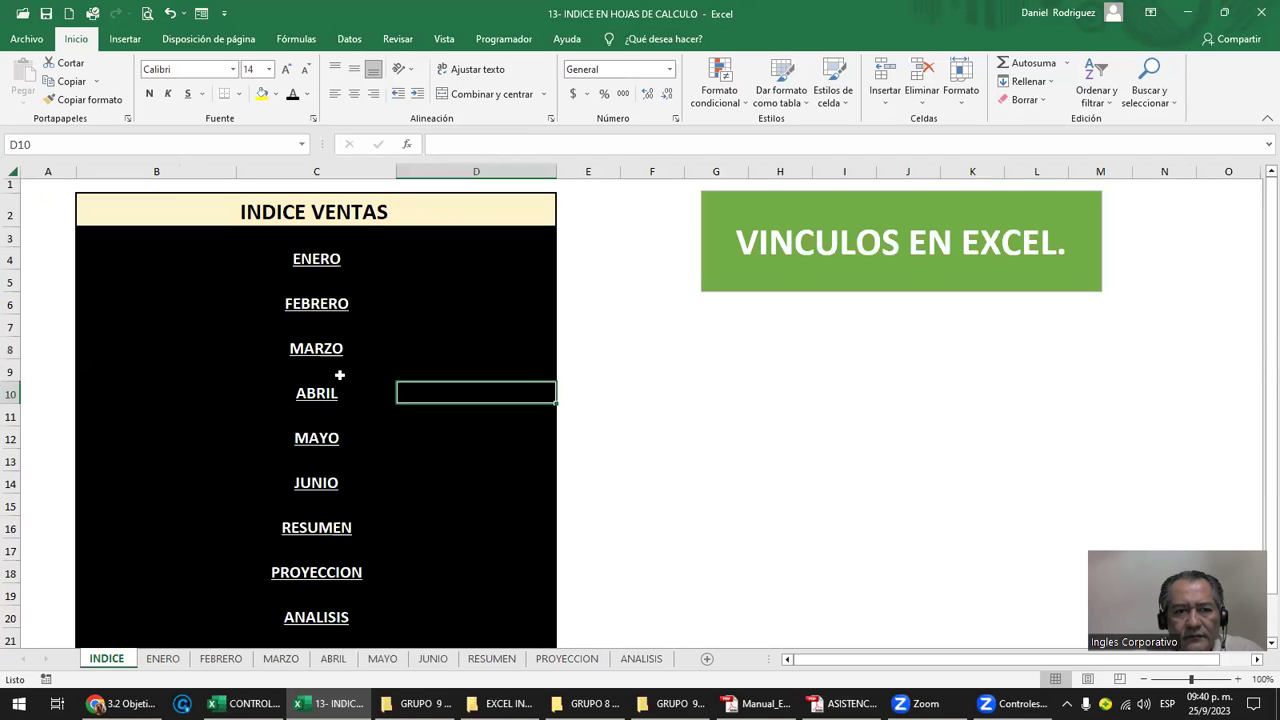
Test the MAYO, JUNIO, RESUMEN, PROYECCION and ANALISIS links and their VOLVER INDICE returns.
click(328, 447)
click(424, 204)
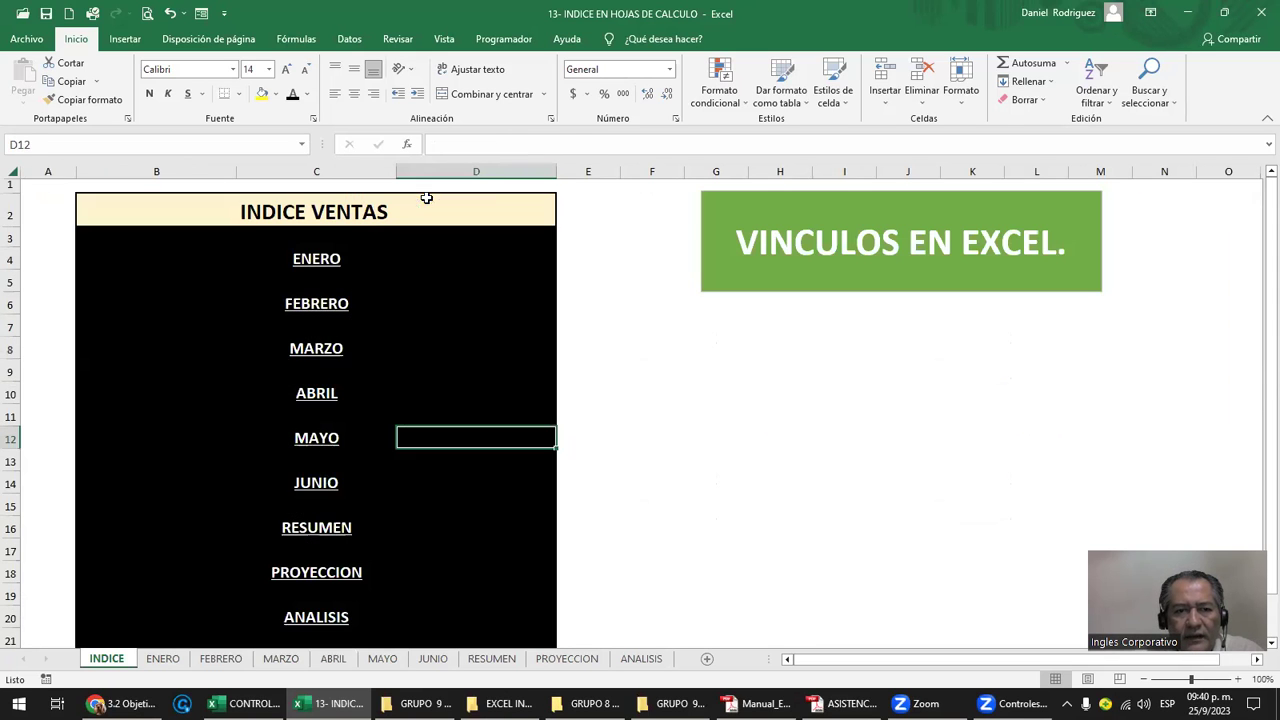
click(333, 487)
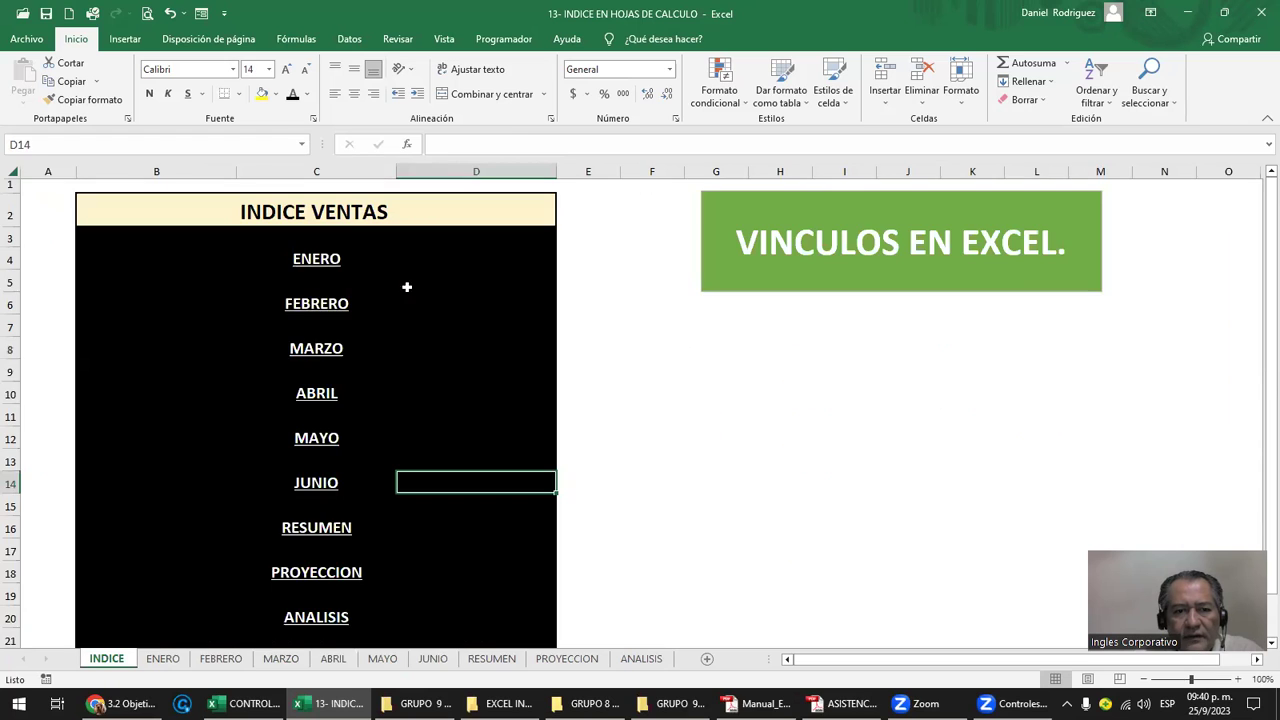
click(429, 206)
click(324, 530)
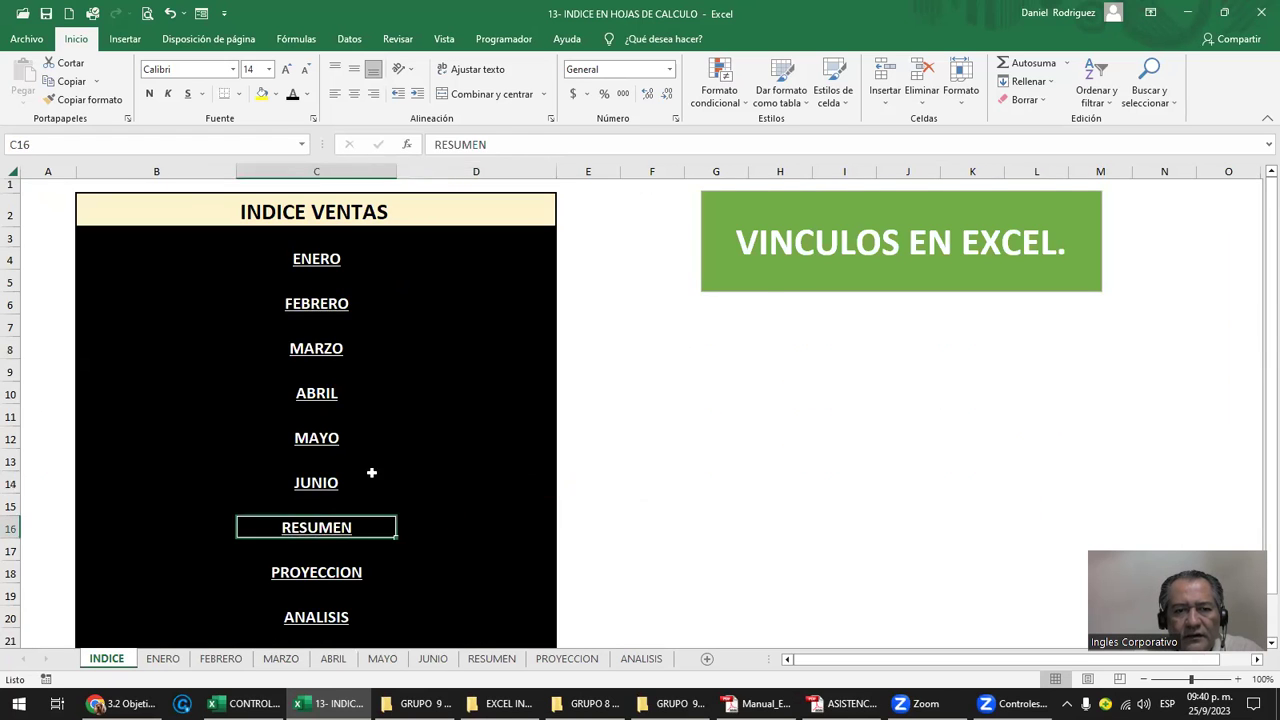
click(392, 198)
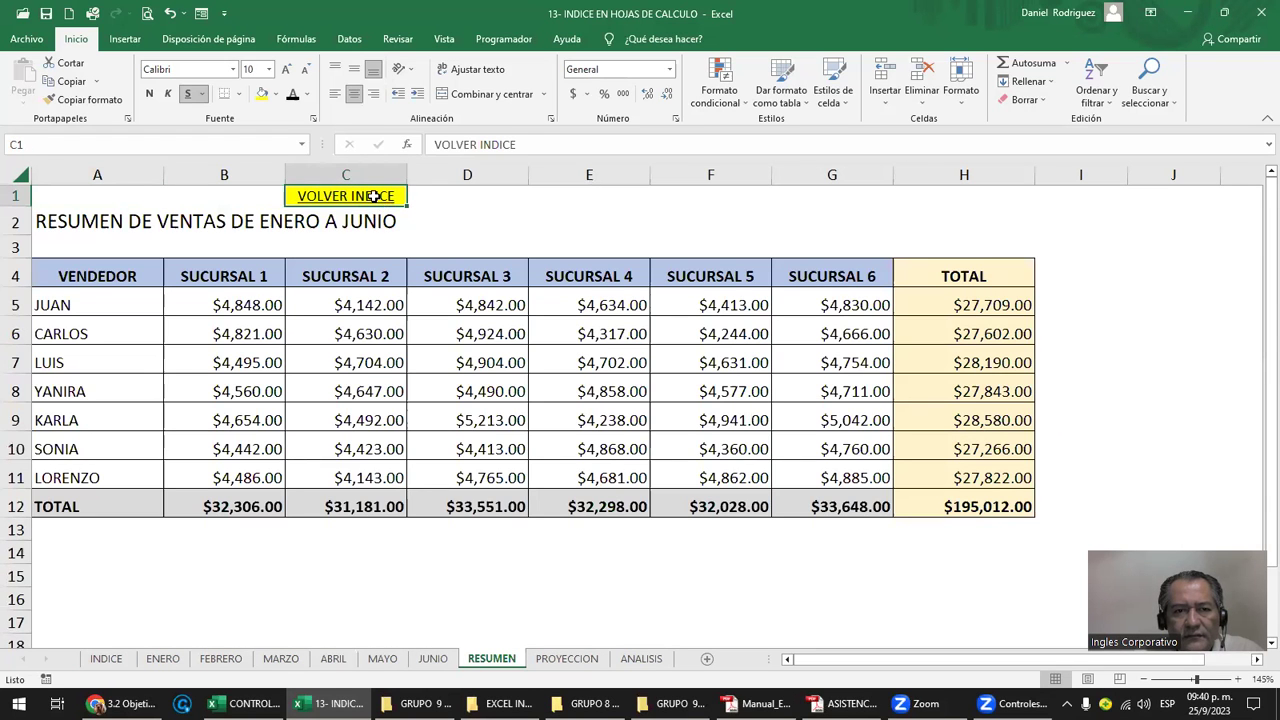
click(384, 205)
click(325, 576)
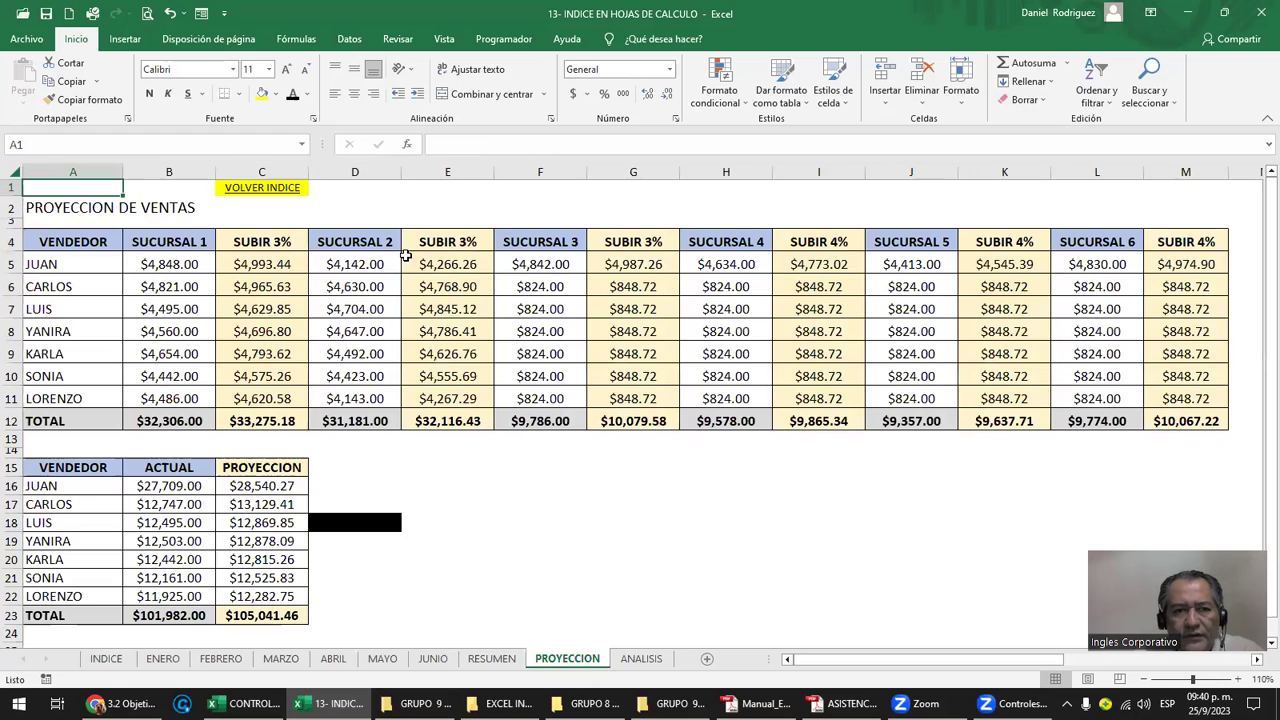
click(281, 197)
click(311, 618)
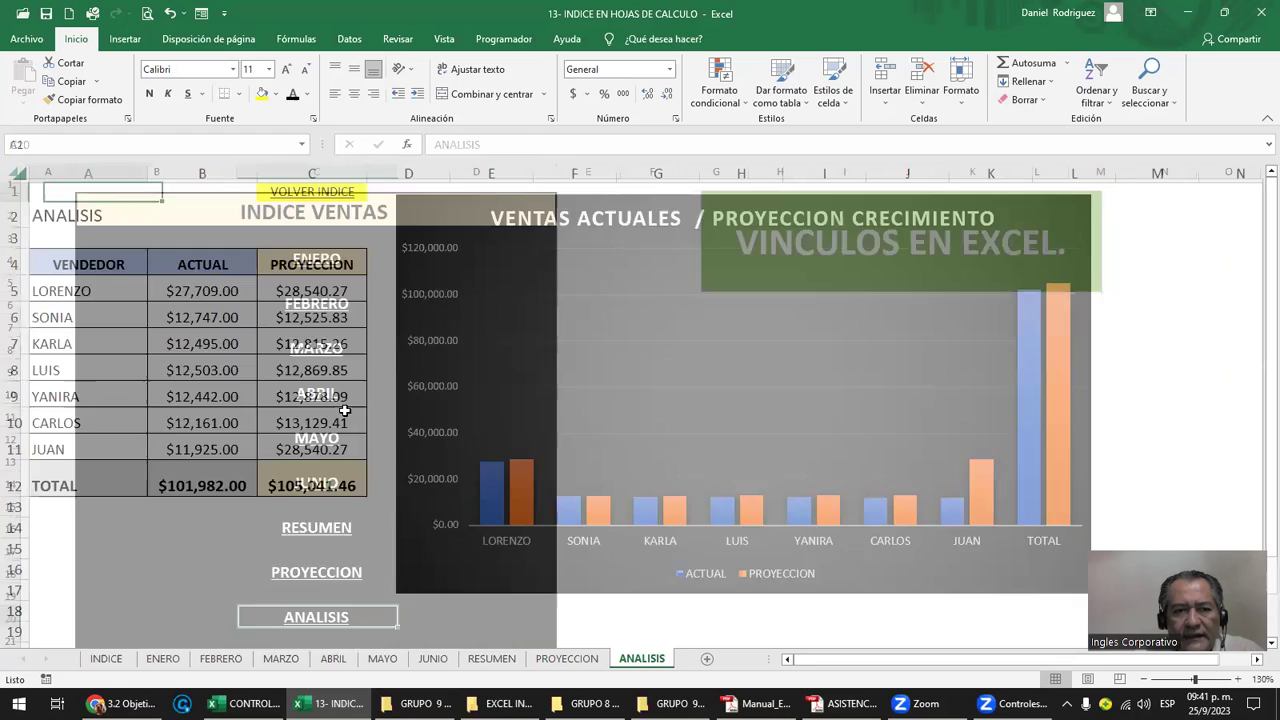
click(322, 195)
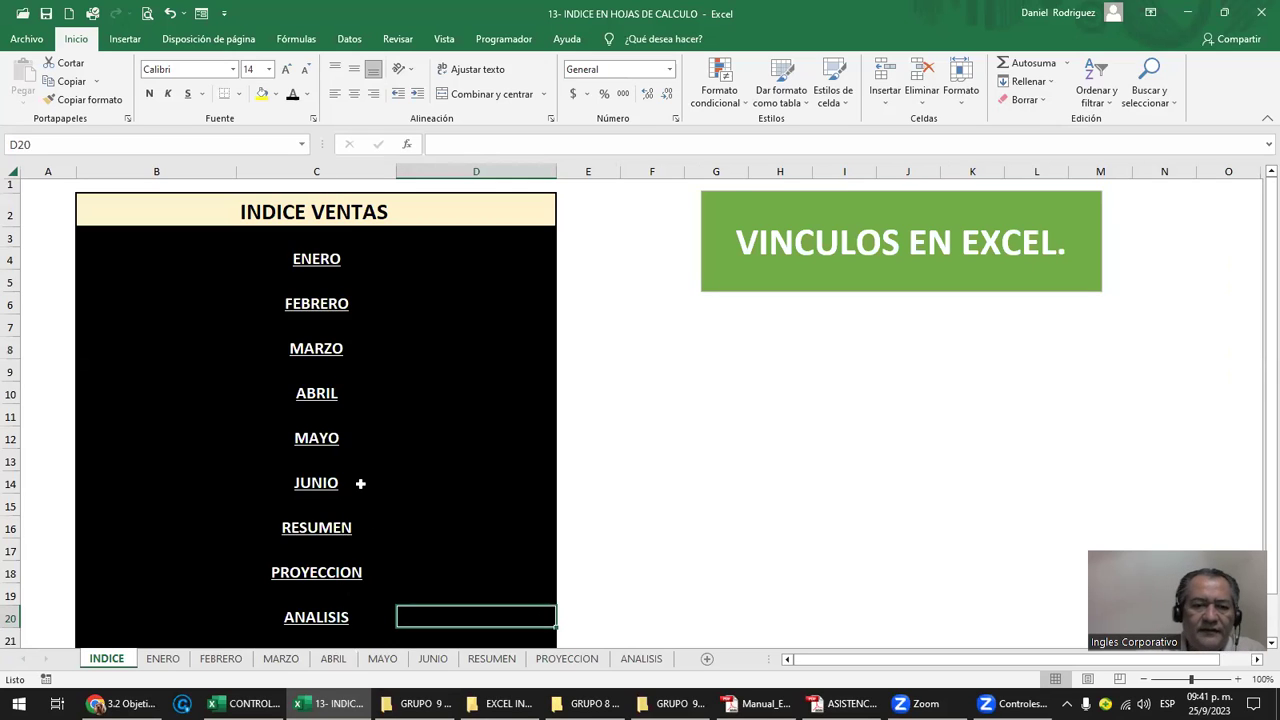
Go to the PROYECCION sheet through its index link.
ctrl+click(180, 662)
click(650, 533)
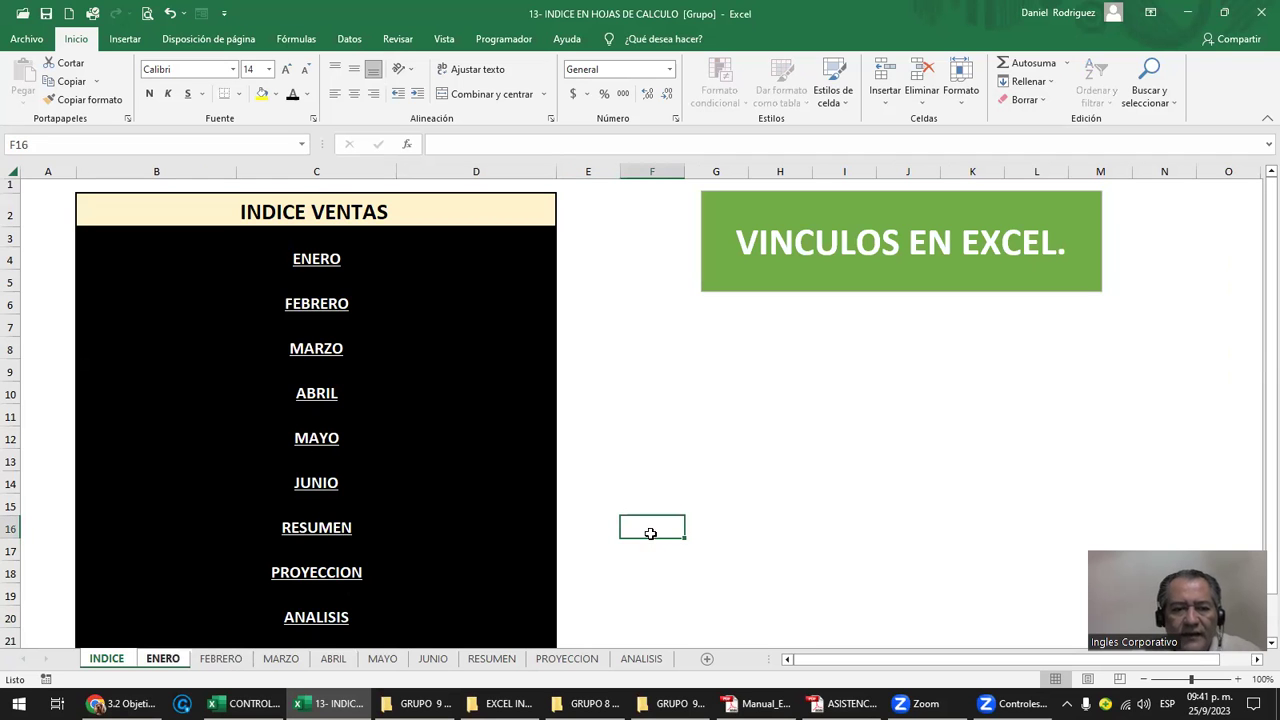
click(342, 572)
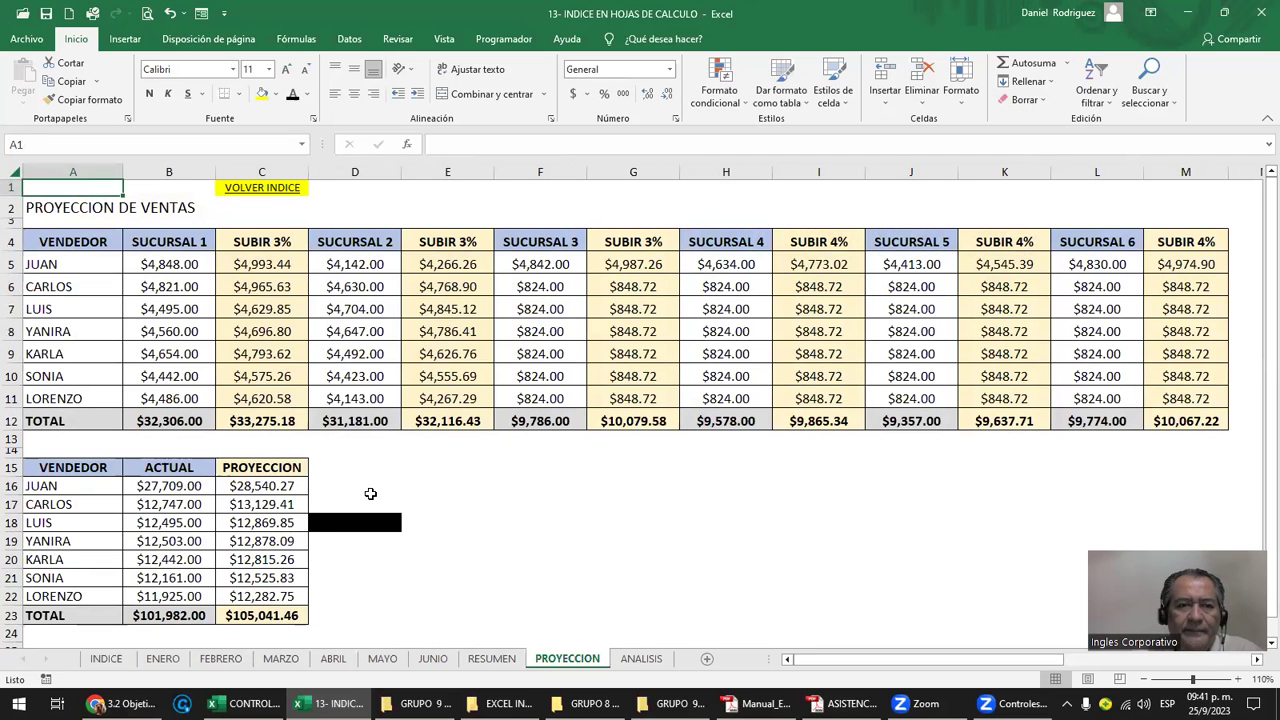
Return to the index through VOLVER INDICE and reopen the PROYECCION sheet.
ctrl+scroll(335, 276, up, 3)
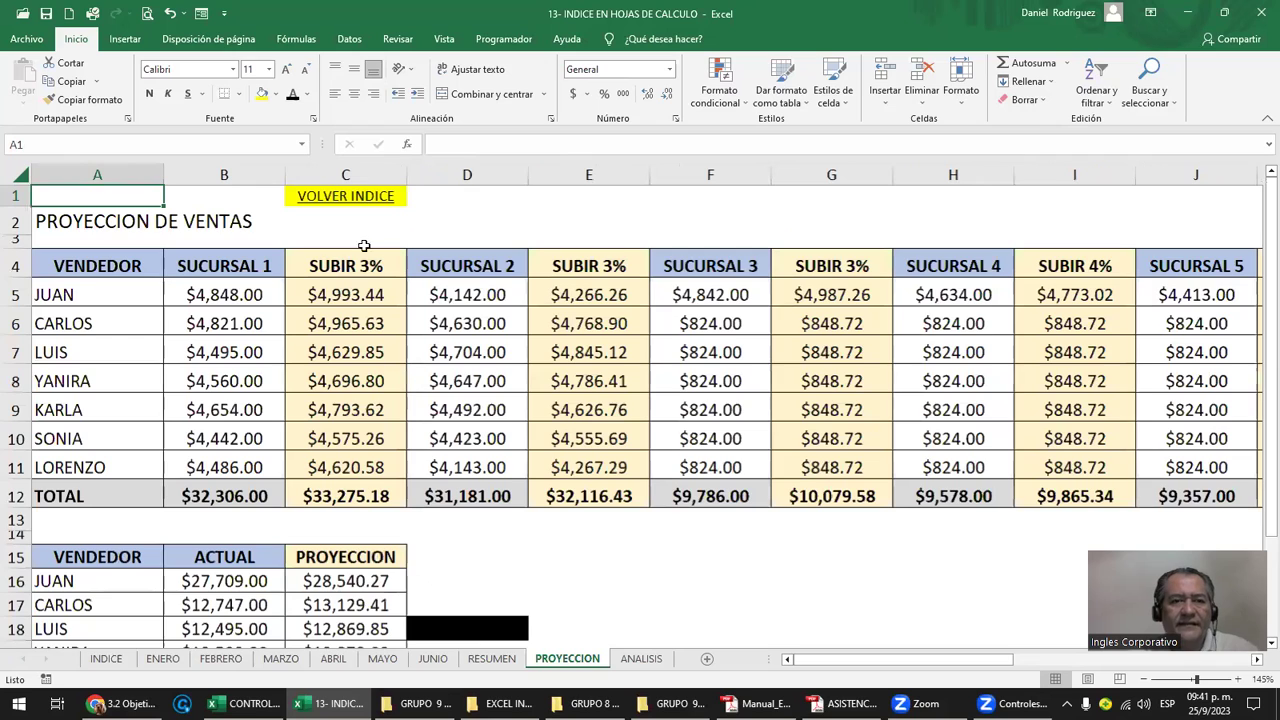
right_click(399, 195)
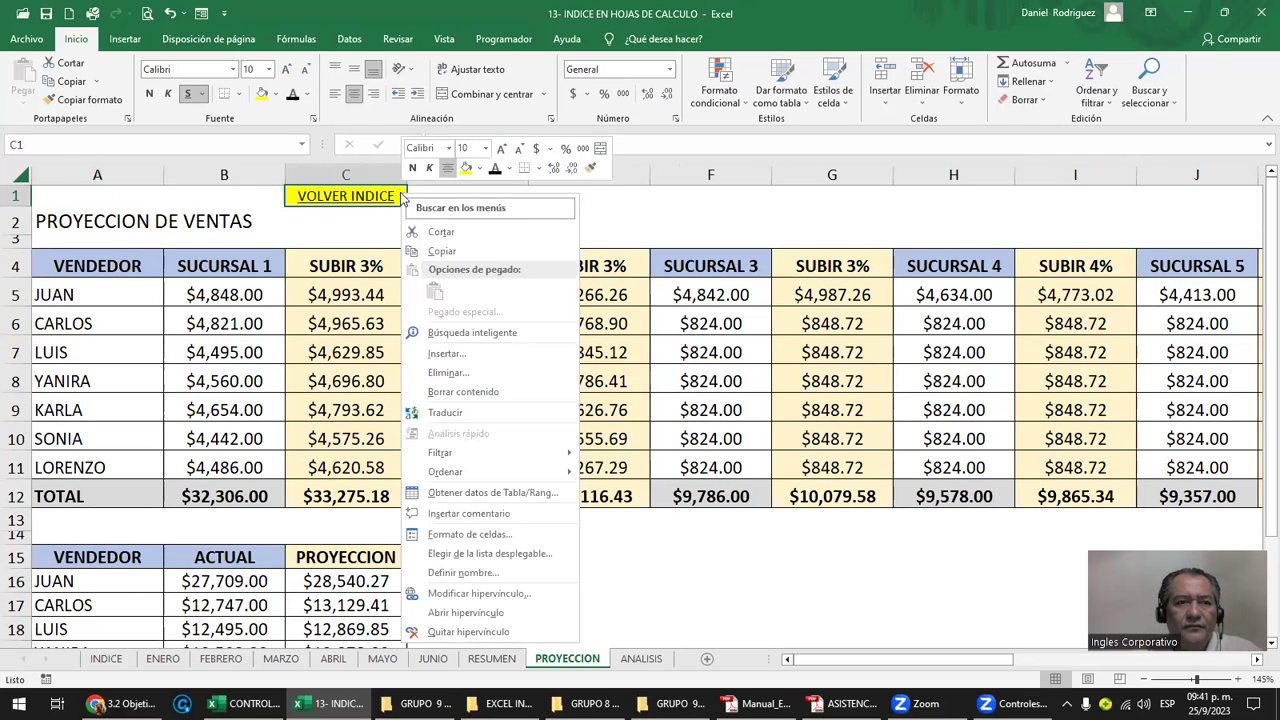
click(403, 207)
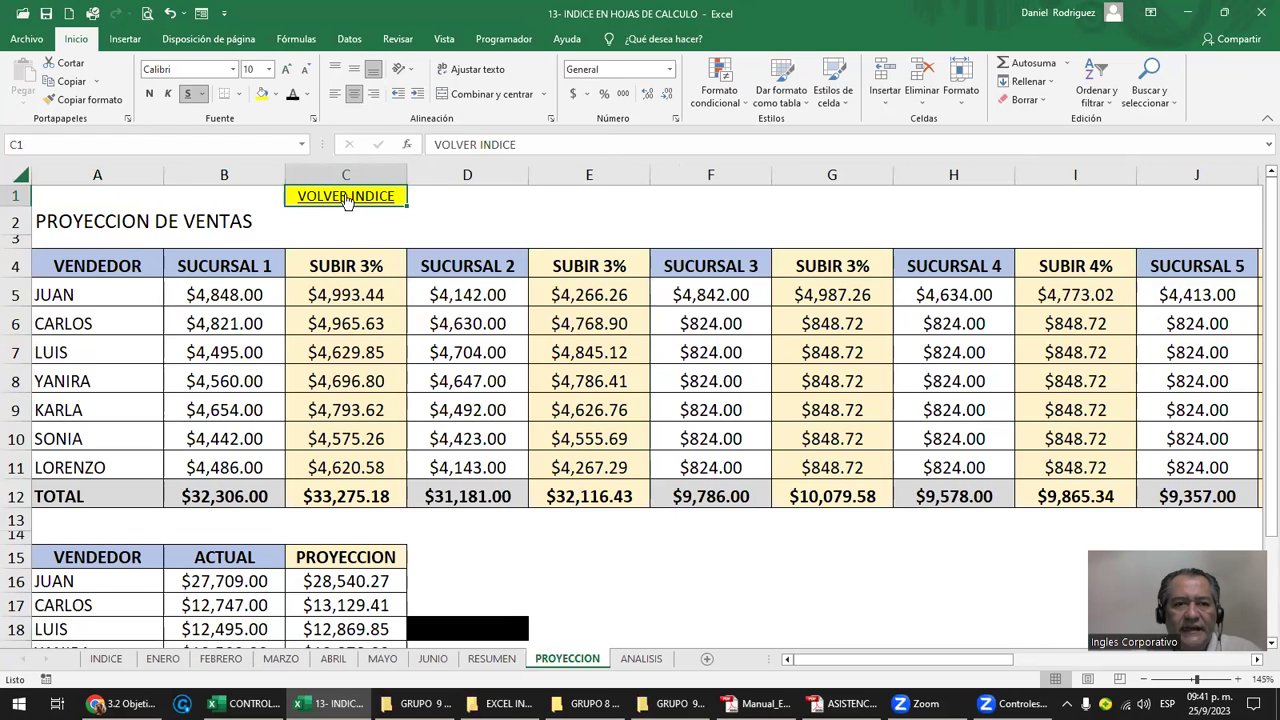
click(345, 197)
click(333, 574)
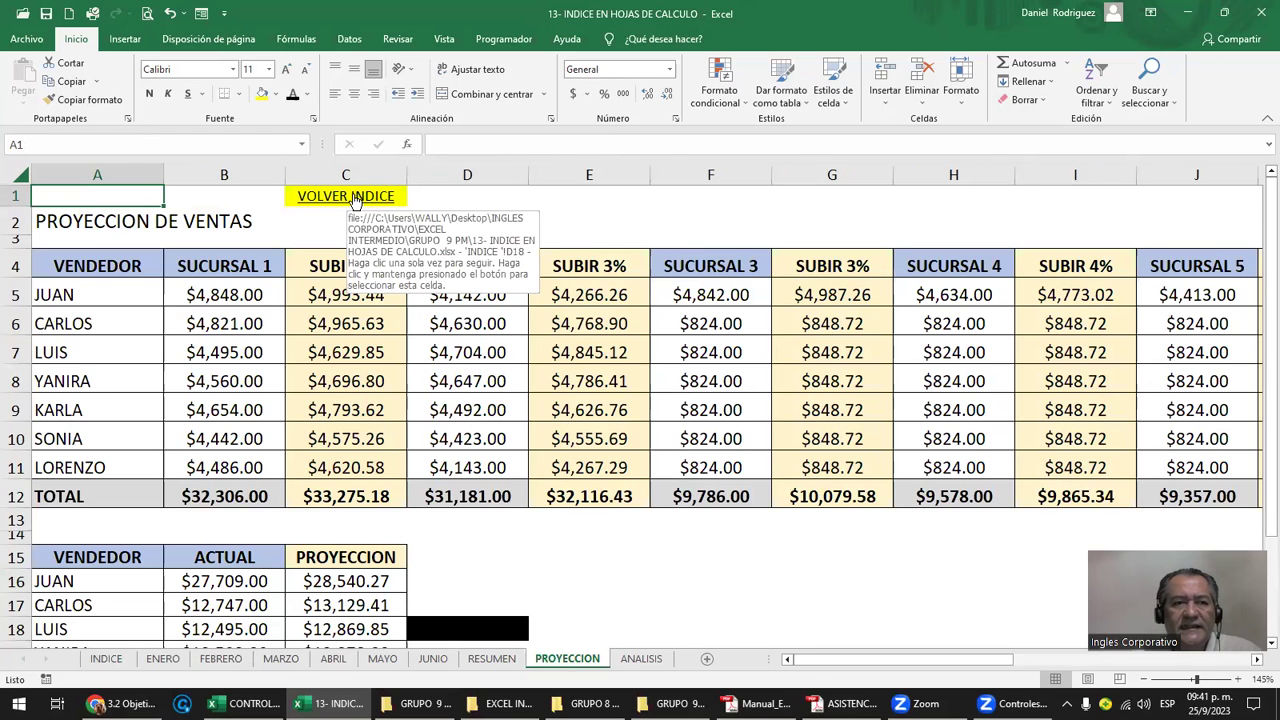
Copy PROYECCION's C1 formatting onto ANALISIS's VOLVER INDICE cell and save the workbook.
key(Right)
key(Right)
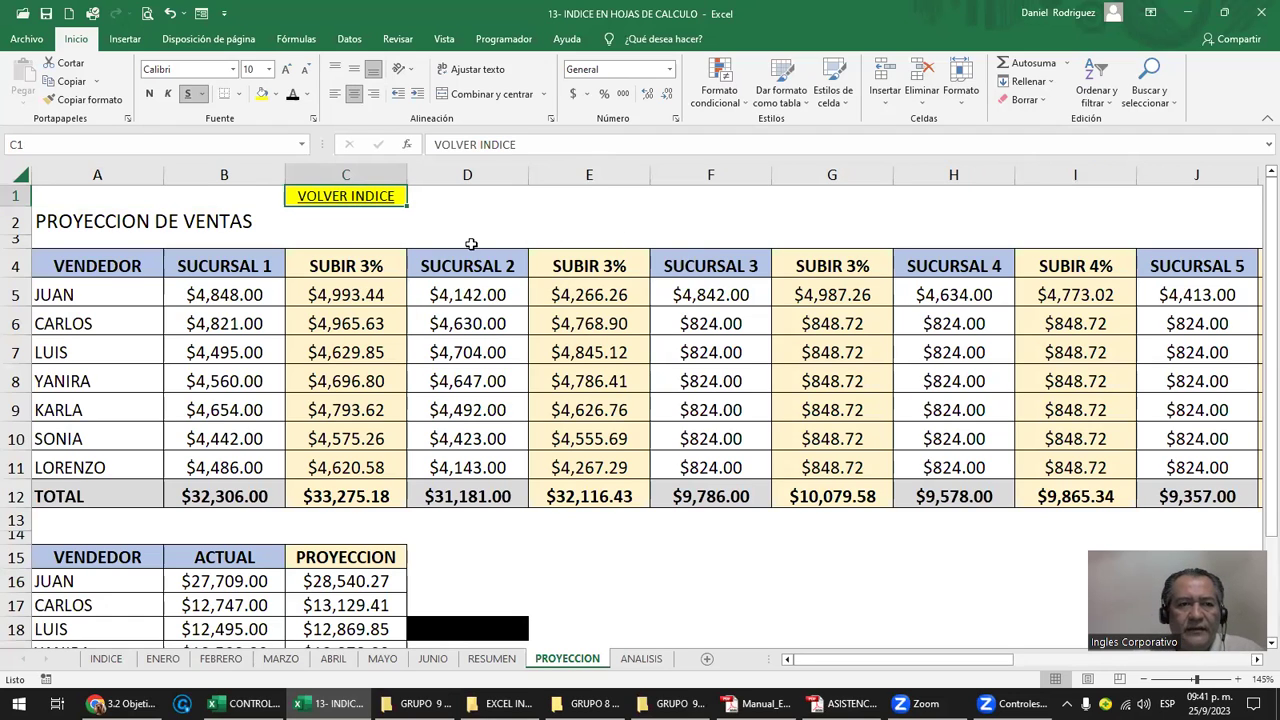
click(102, 103)
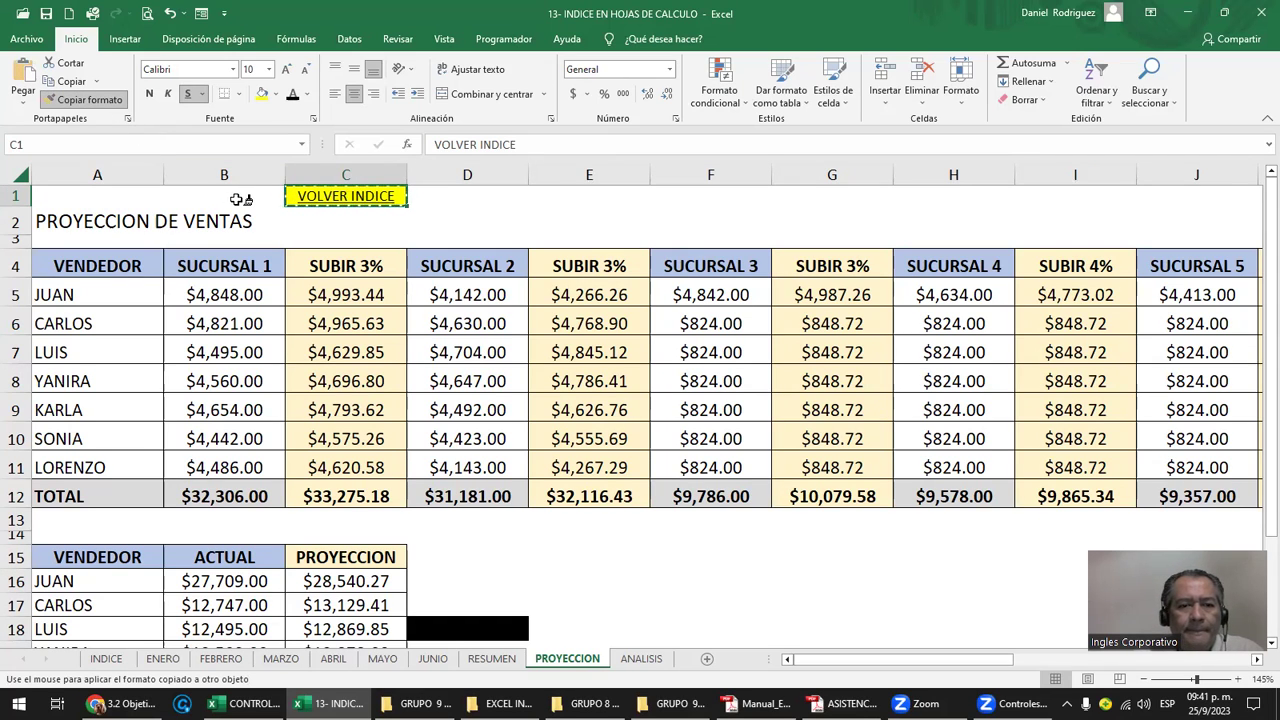
click(642, 659)
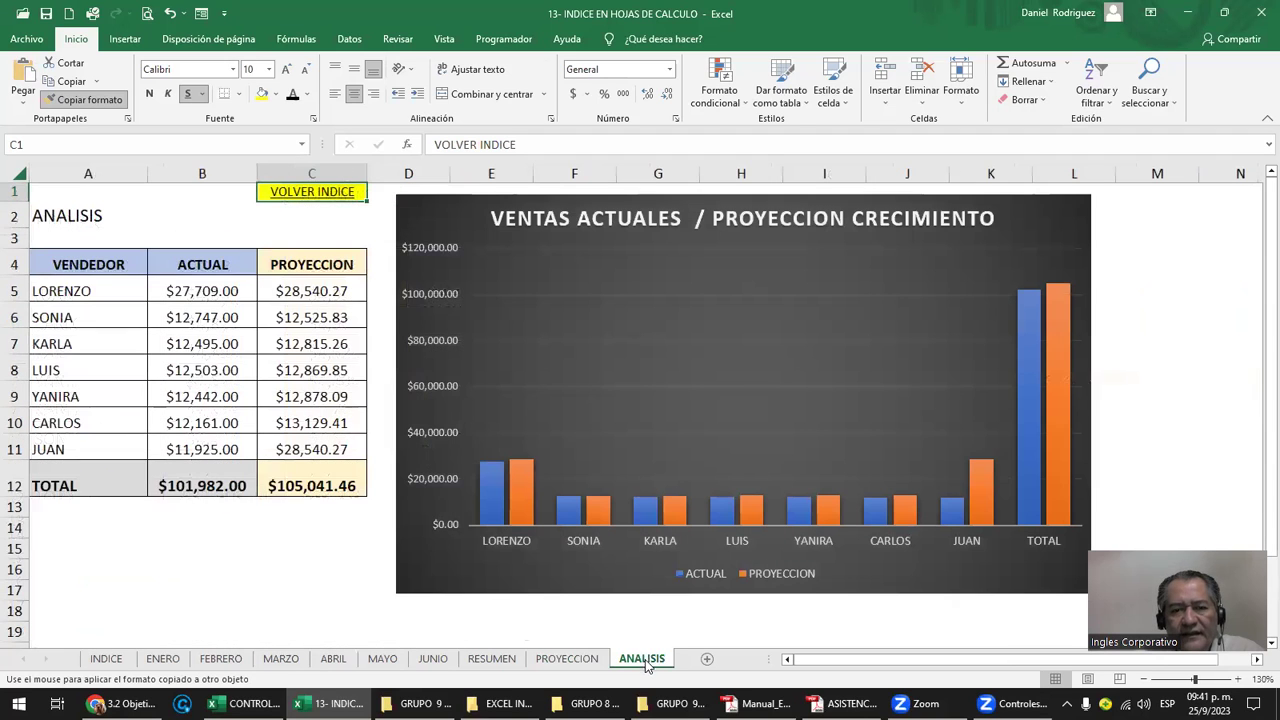
click(333, 192)
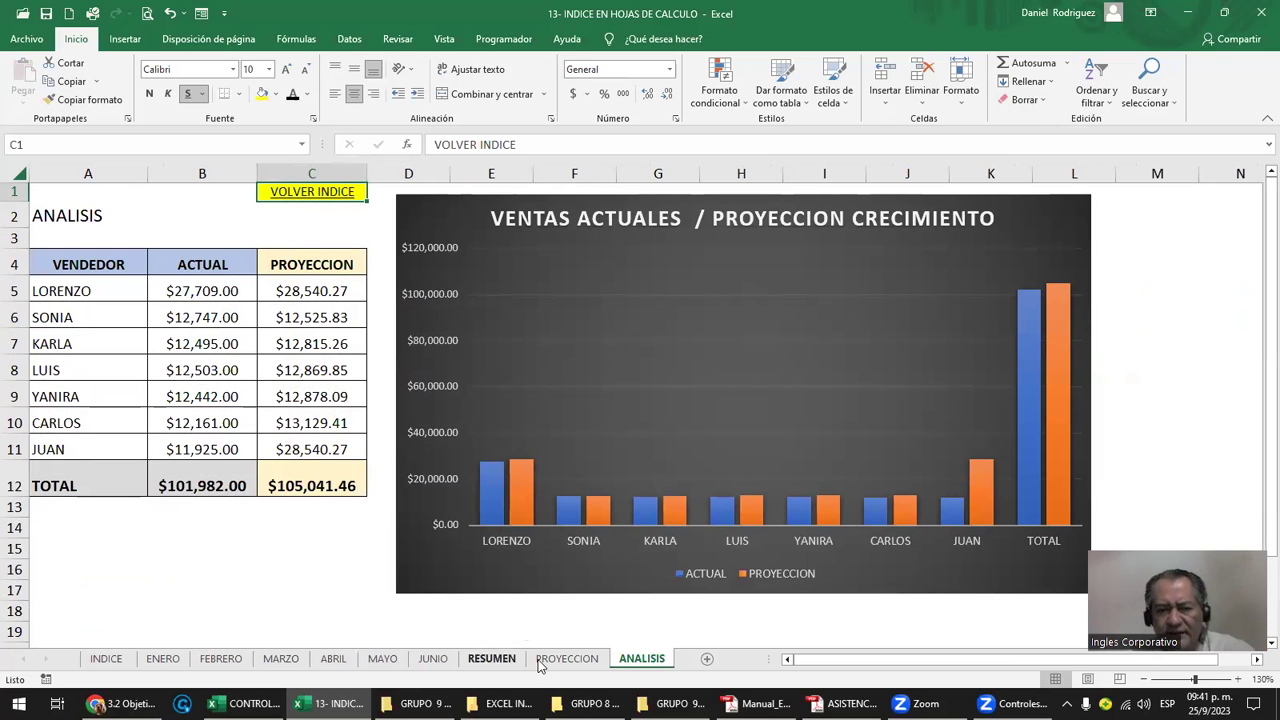
mouse_move(330, 703)
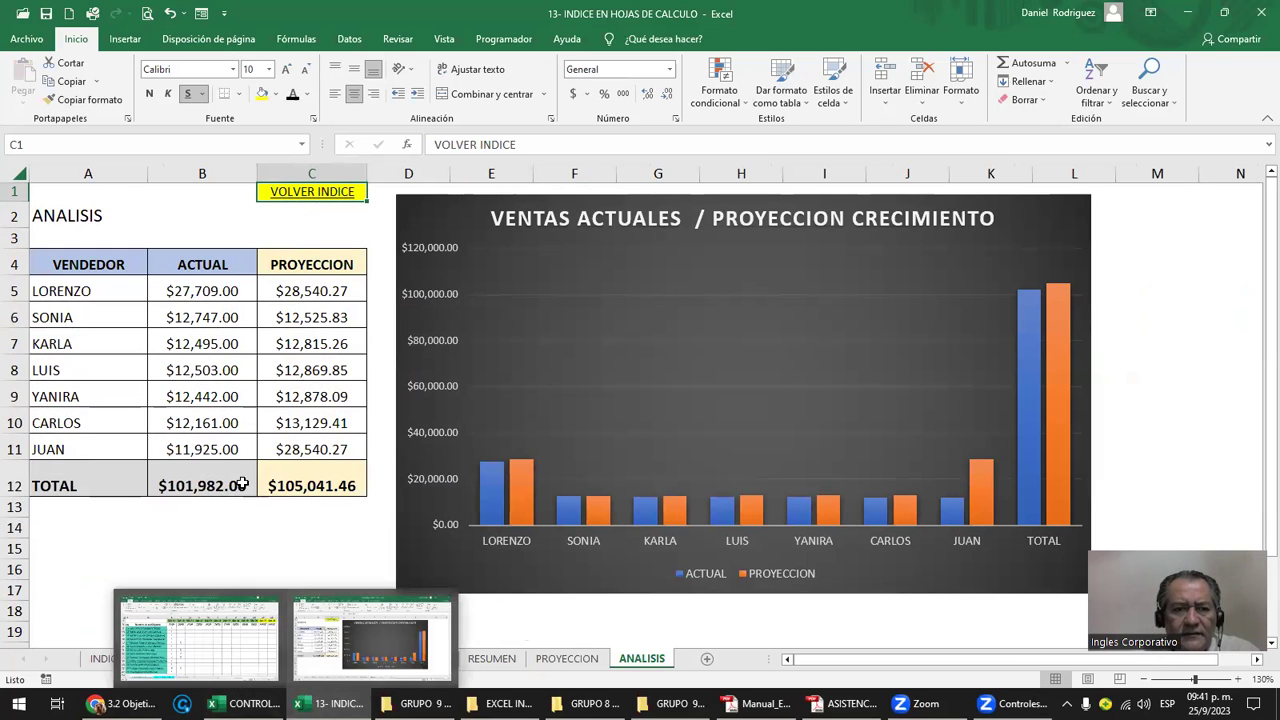
click(220, 528)
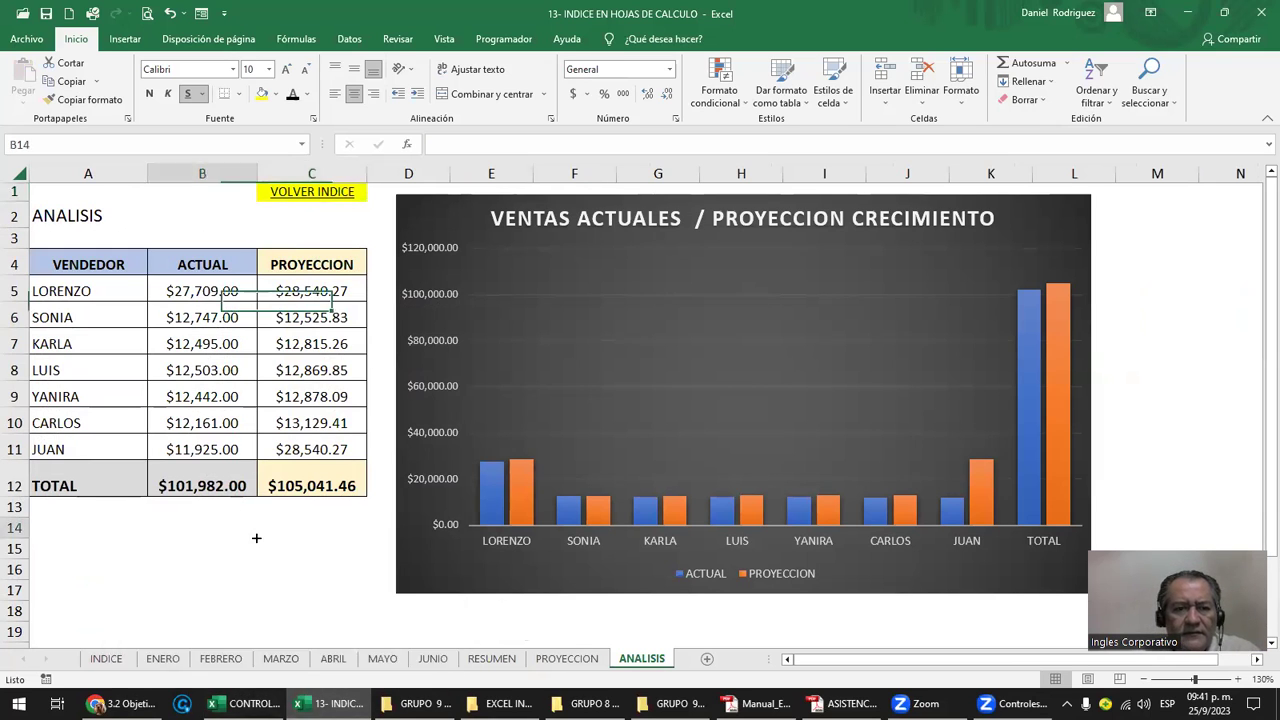
click(46, 14)
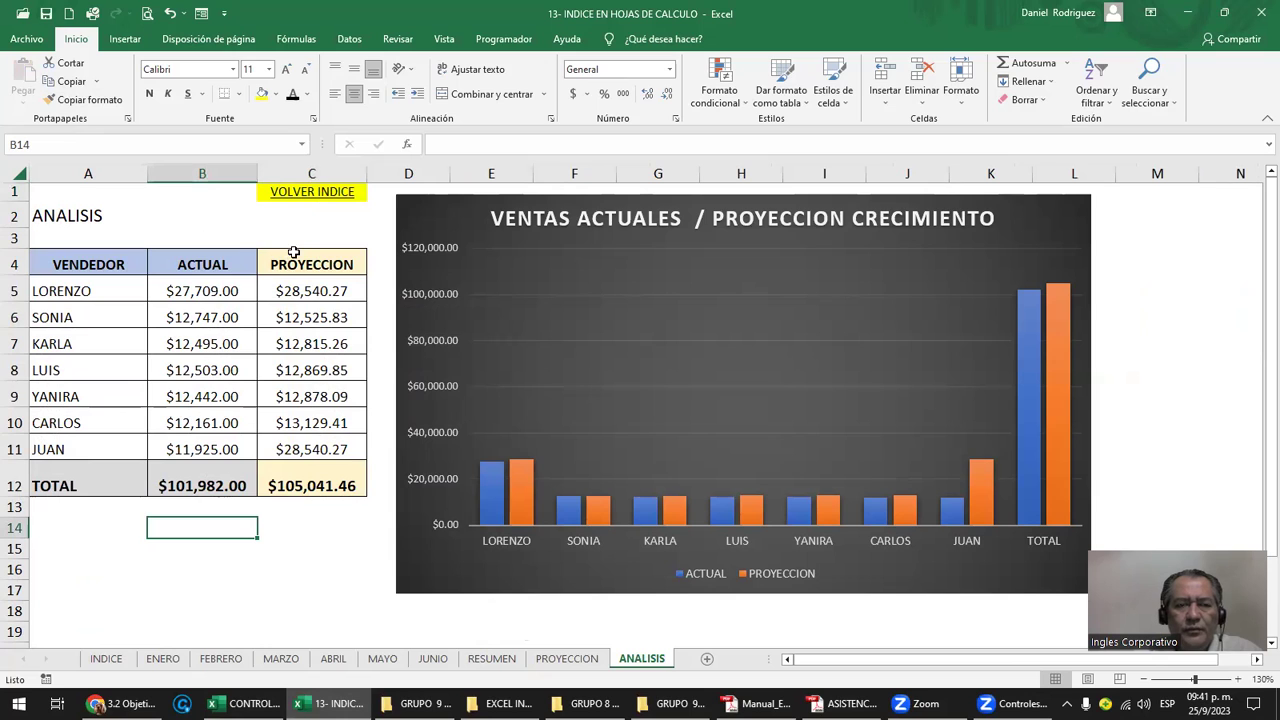
From INDICE, open ENERO and ANALISIS and follow each VOLVER INDICE link back.
click(108, 658)
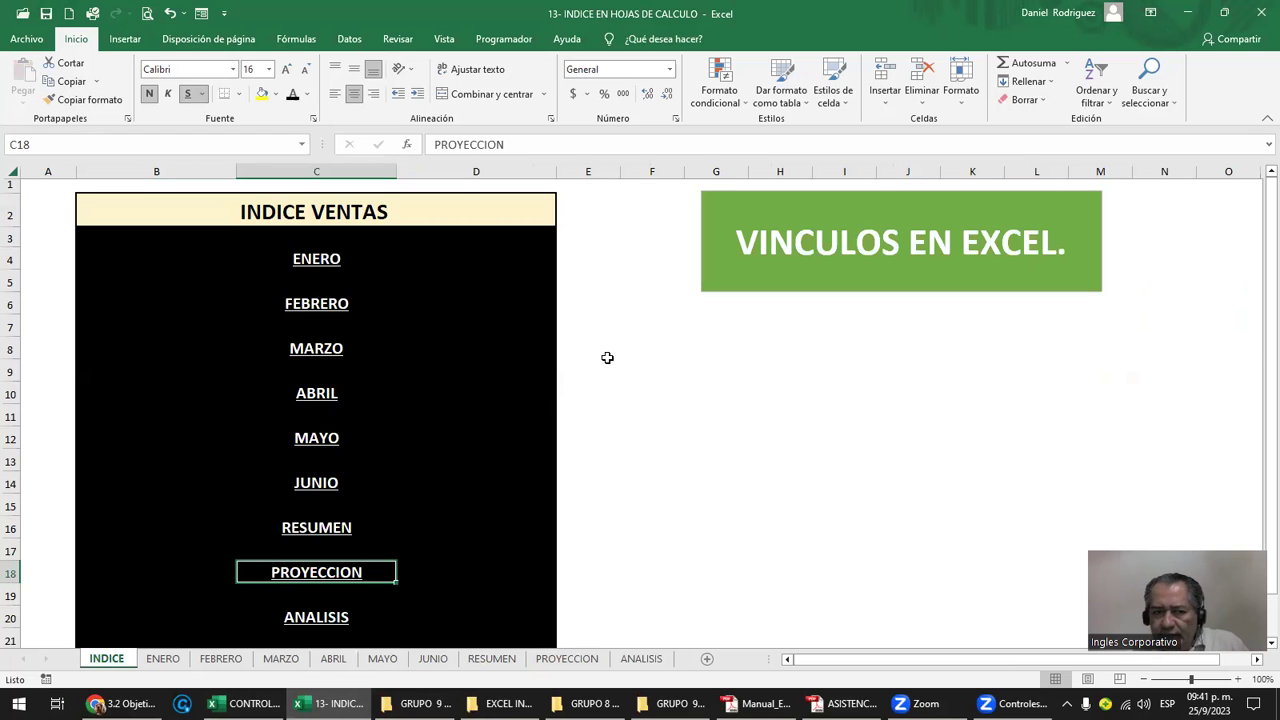
scroll(609, 357, down, 1)
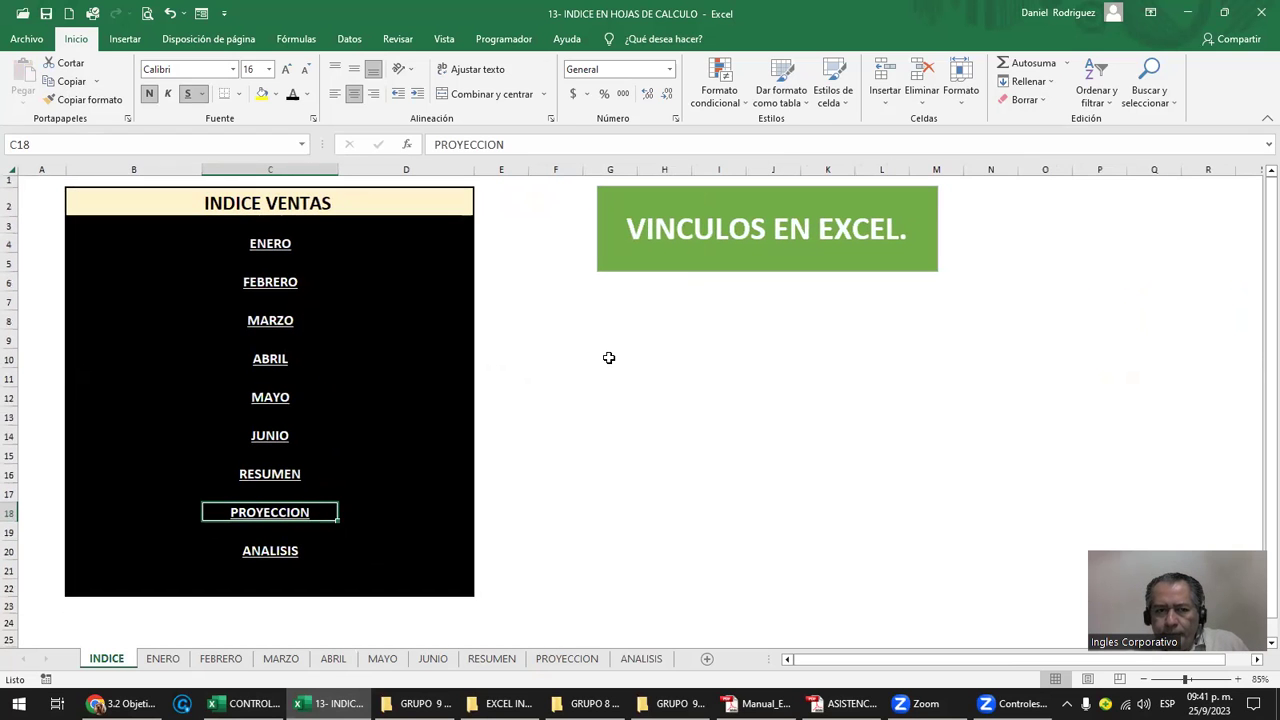
click(276, 250)
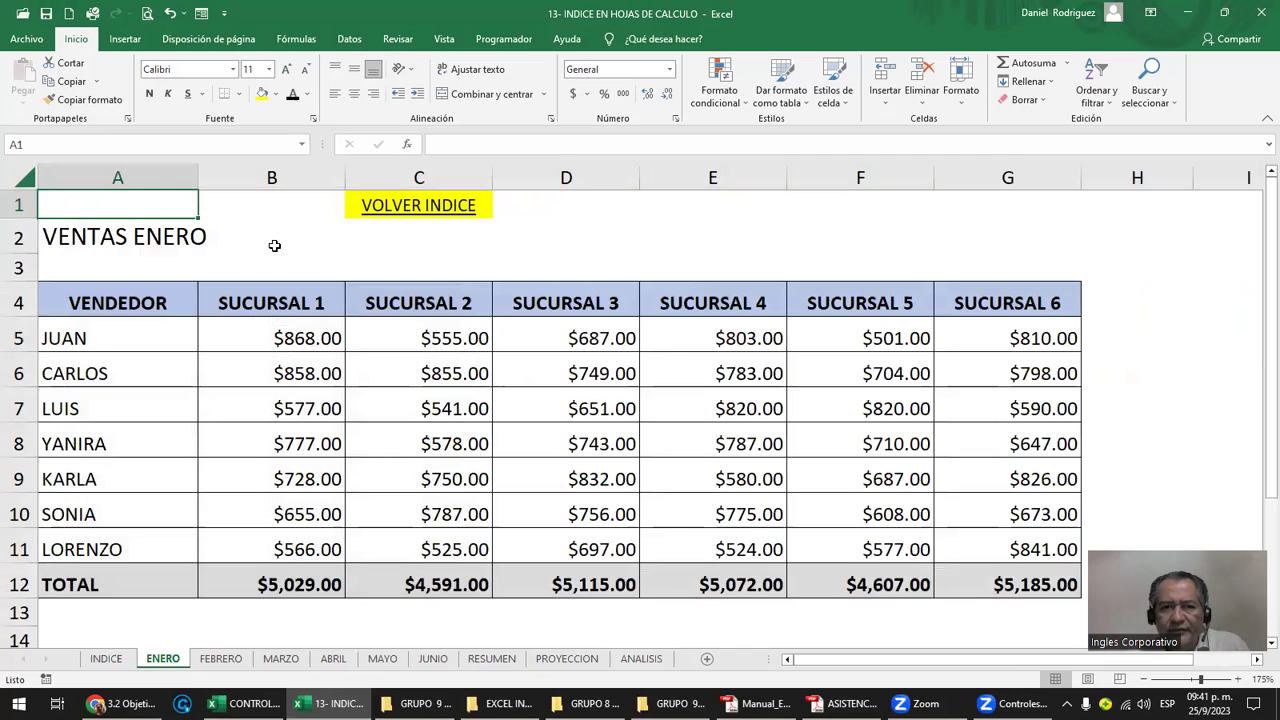
click(420, 211)
click(270, 553)
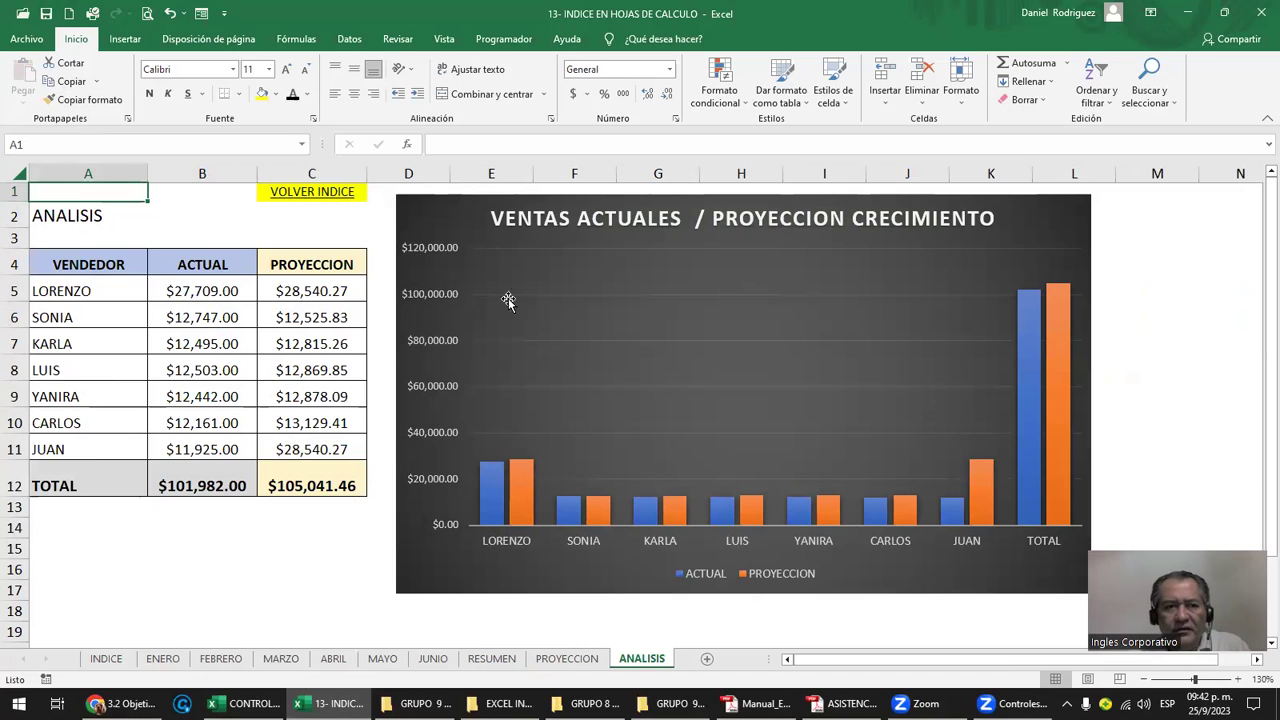
click(345, 204)
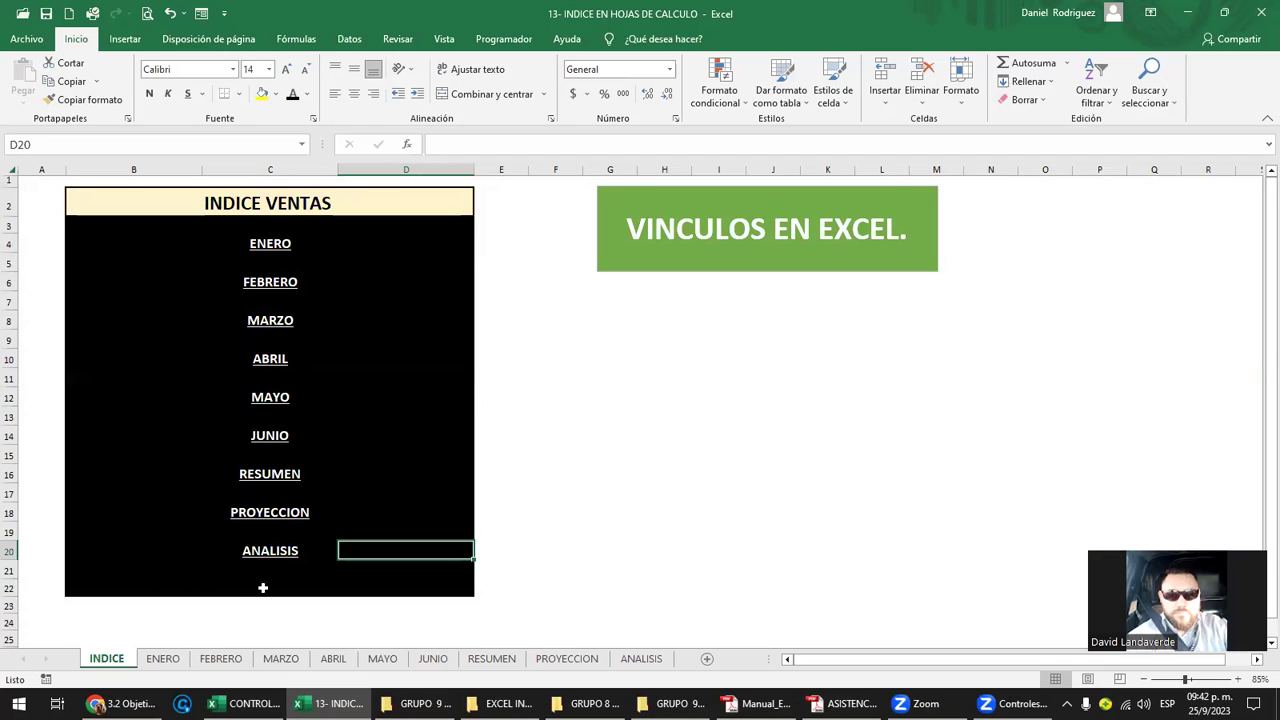
Enter FIN in cell C22 beneath ANALISIS in the index list.
click(267, 586)
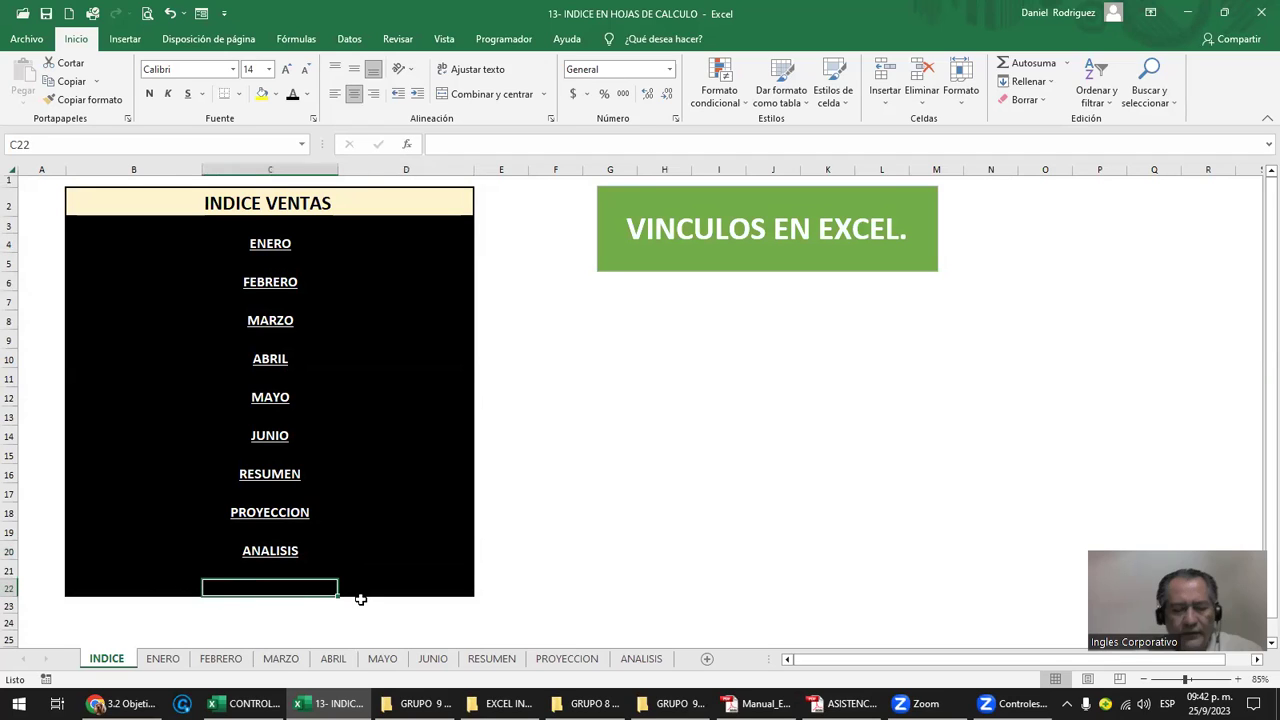
text(FIN)
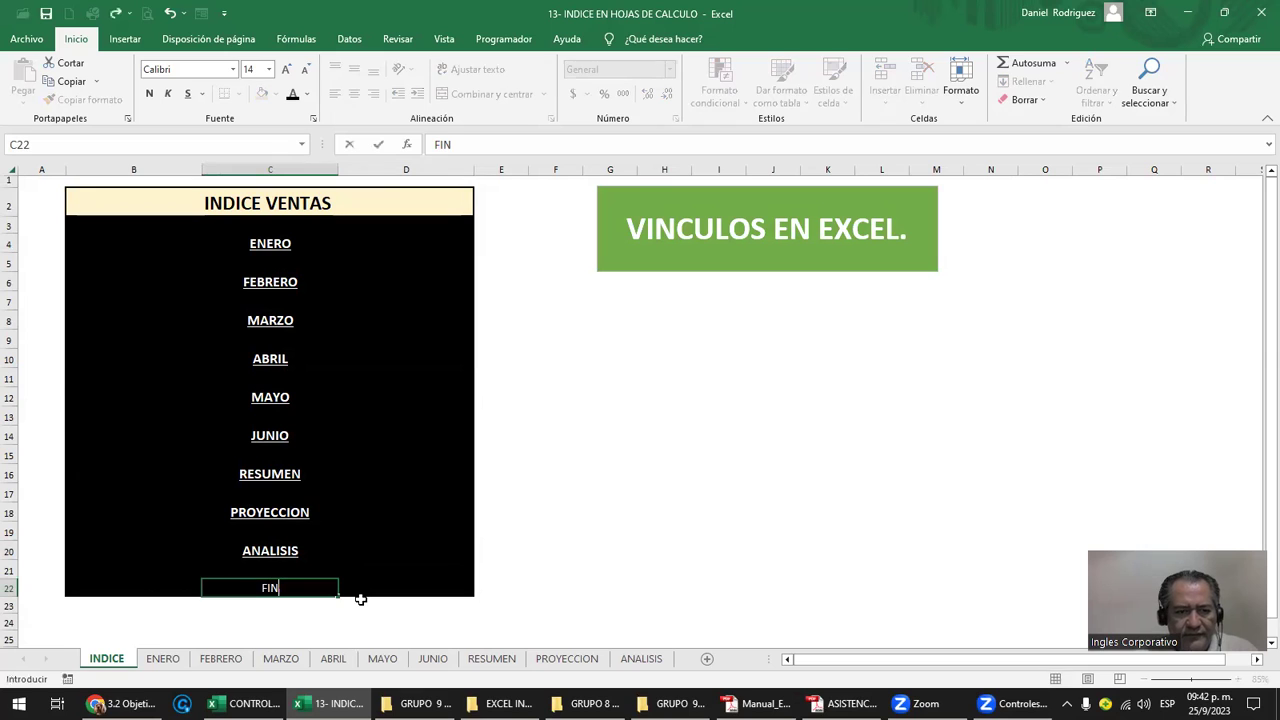
key(Return)
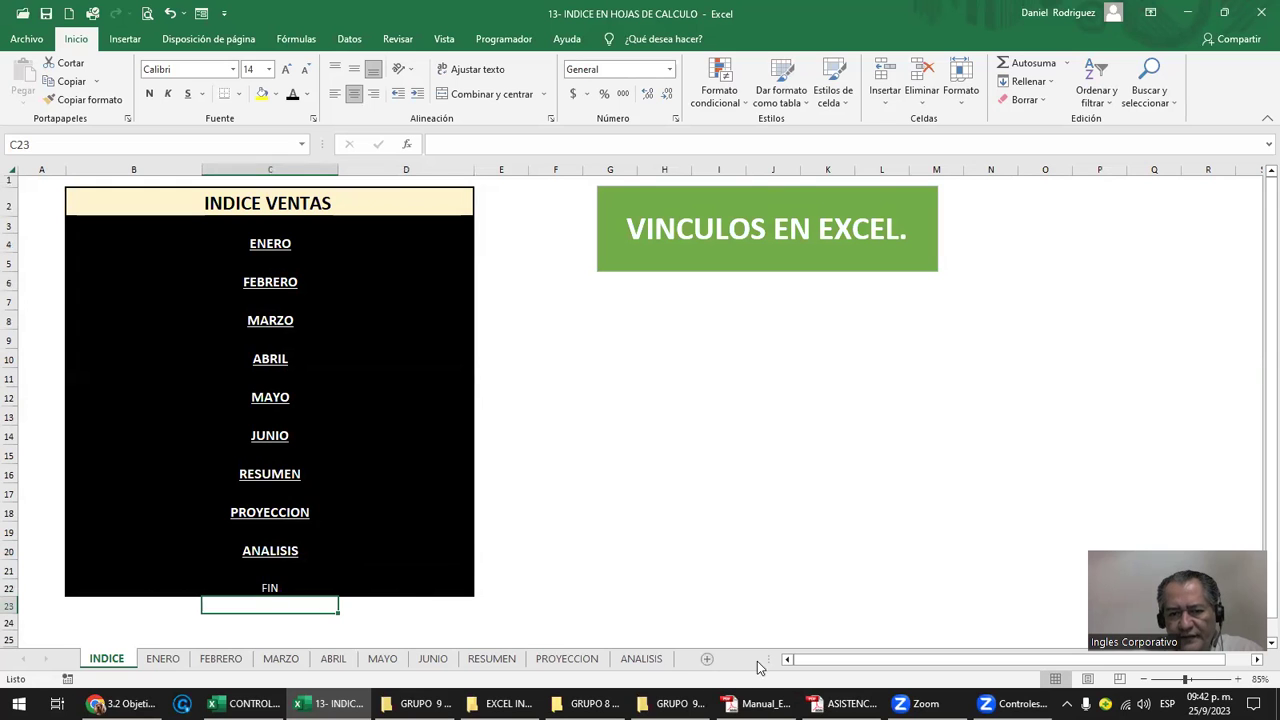
Insert a new sheet, move it after ANALISIS, and name it FIN.
click(707, 659)
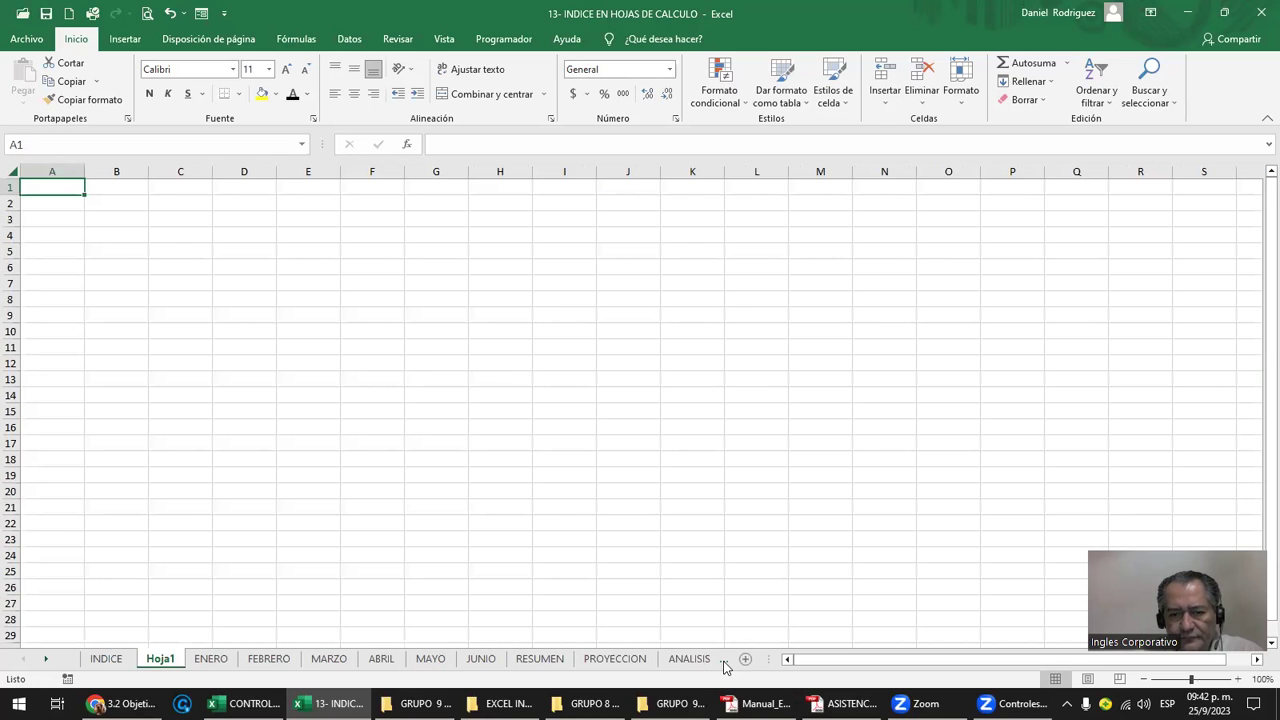
mouse_move(160, 663)
mouse_down()
mouse_move(688, 672)
mouse_move(674, 664)
mouse_up()
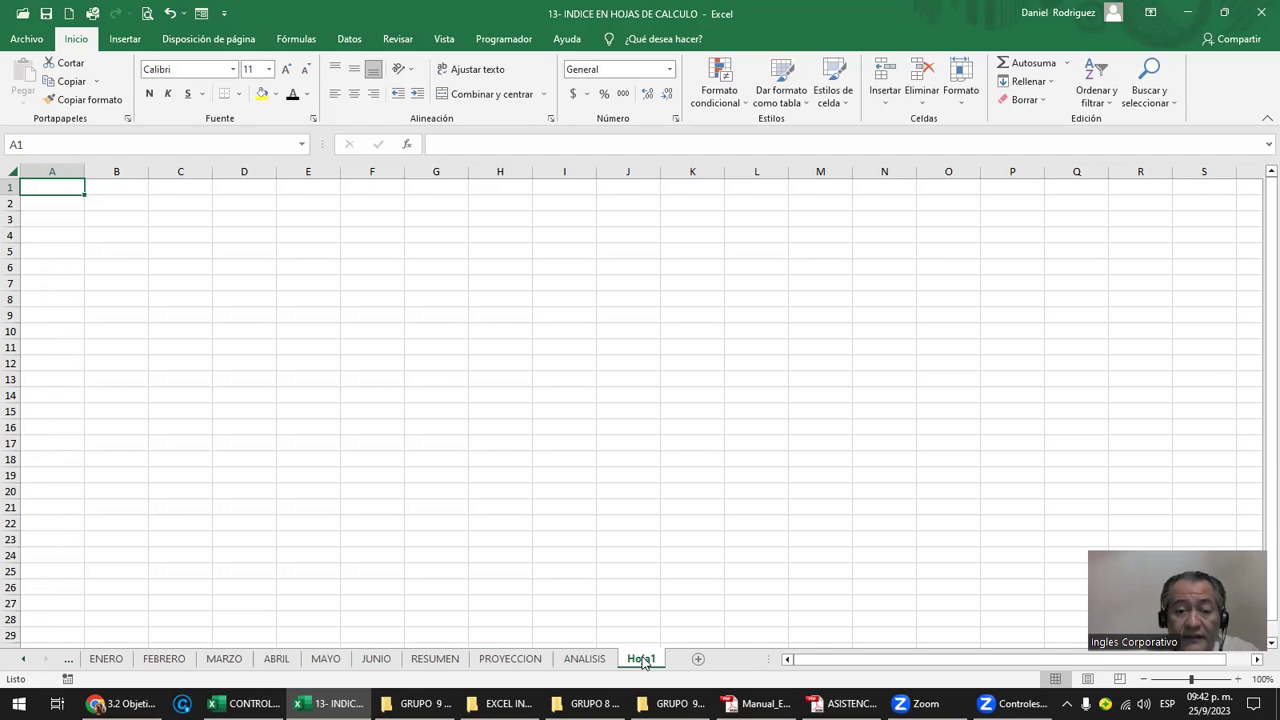
double_click(642, 659)
text(FIN)
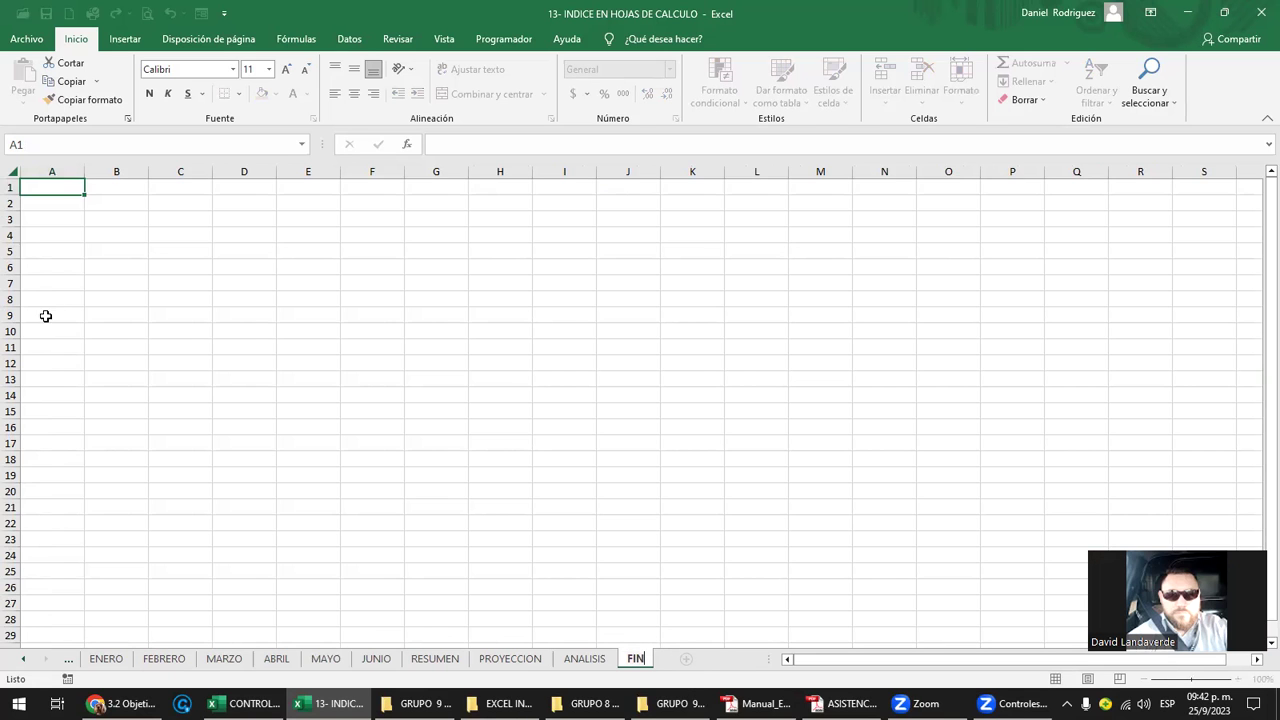
Confirm the FIN sheet name and draw a rounded rectangle from A3 to about F14.
click(67, 288)
ctrl+scroll(67, 291, up, 4)
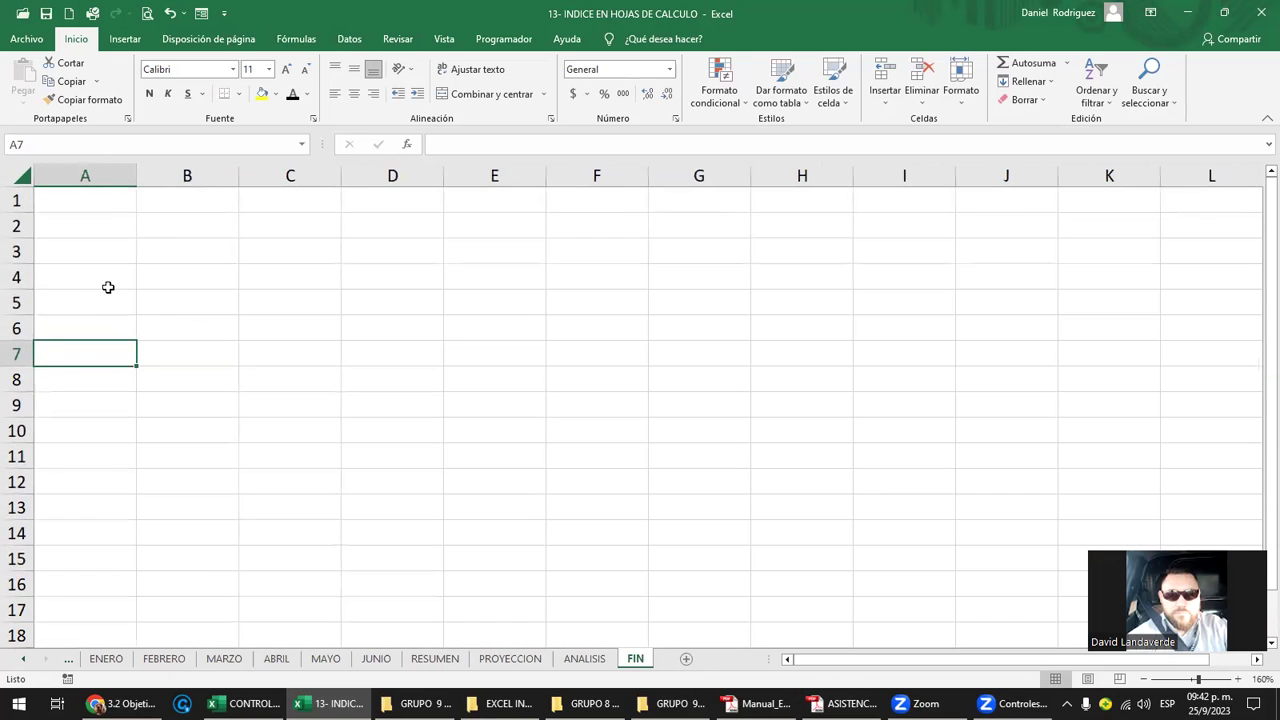
click(91, 254)
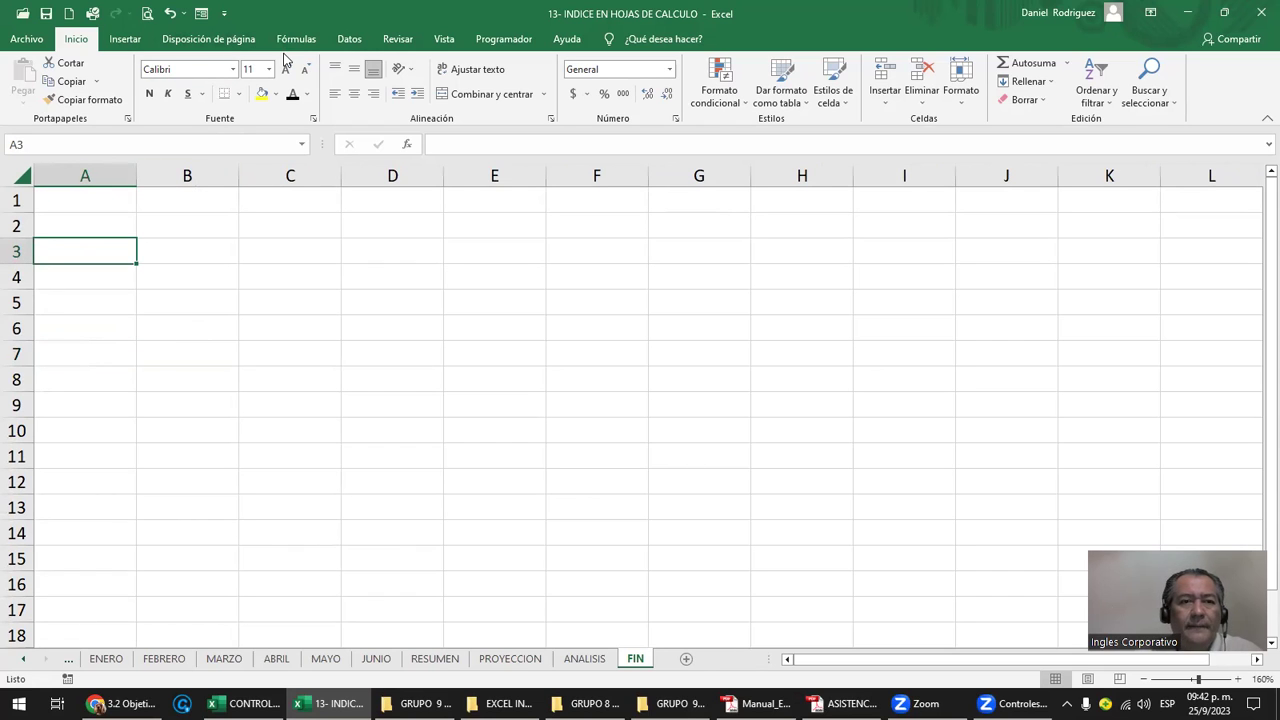
click(125, 39)
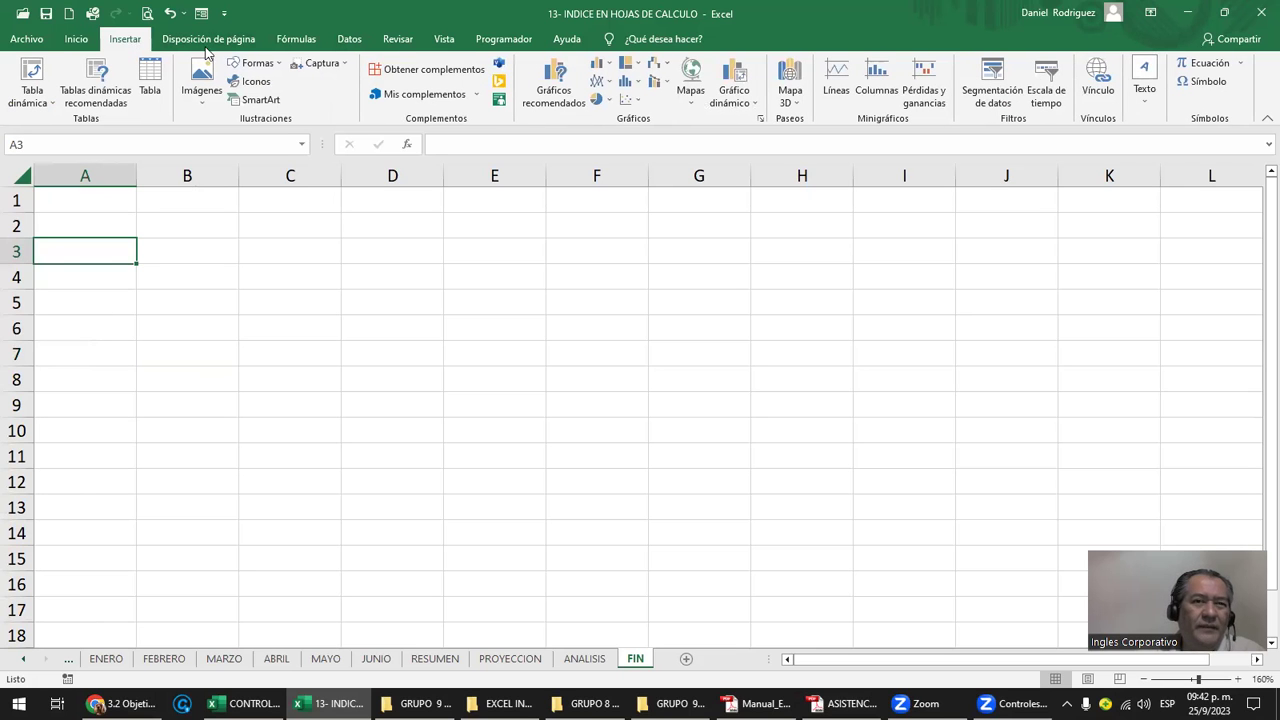
click(258, 64)
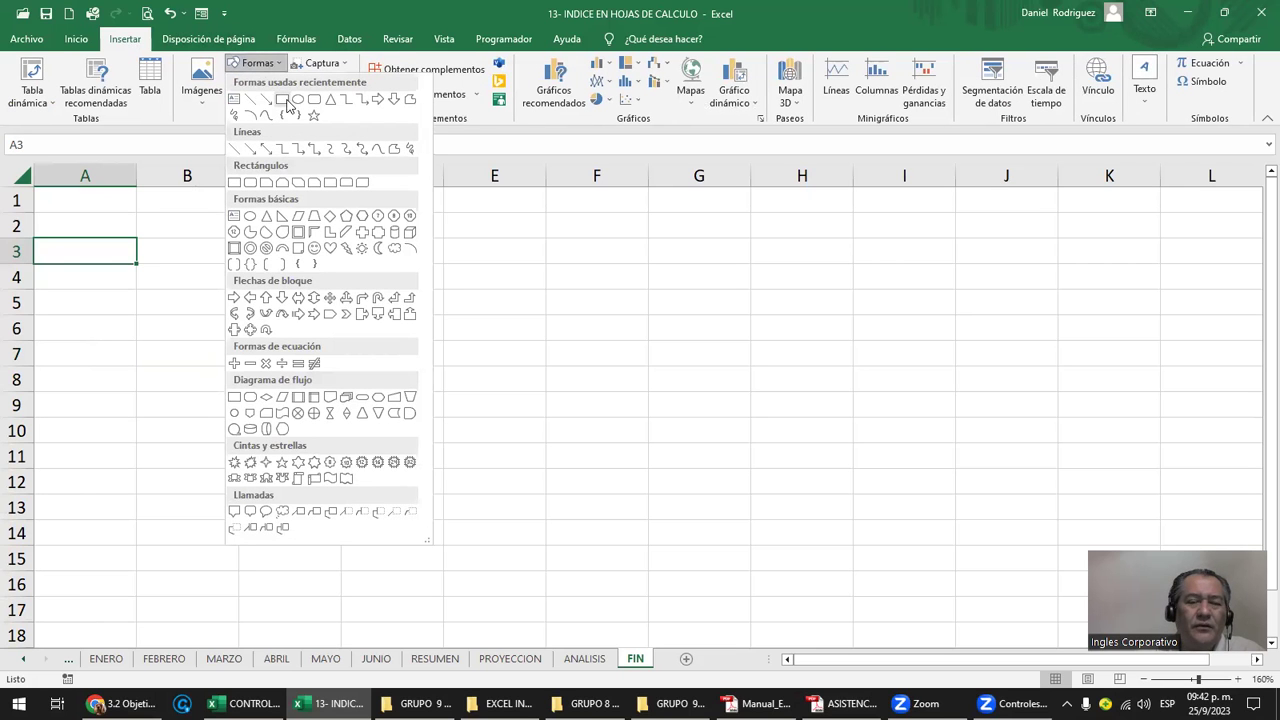
click(313, 101)
drag(48, 254, 578, 539)
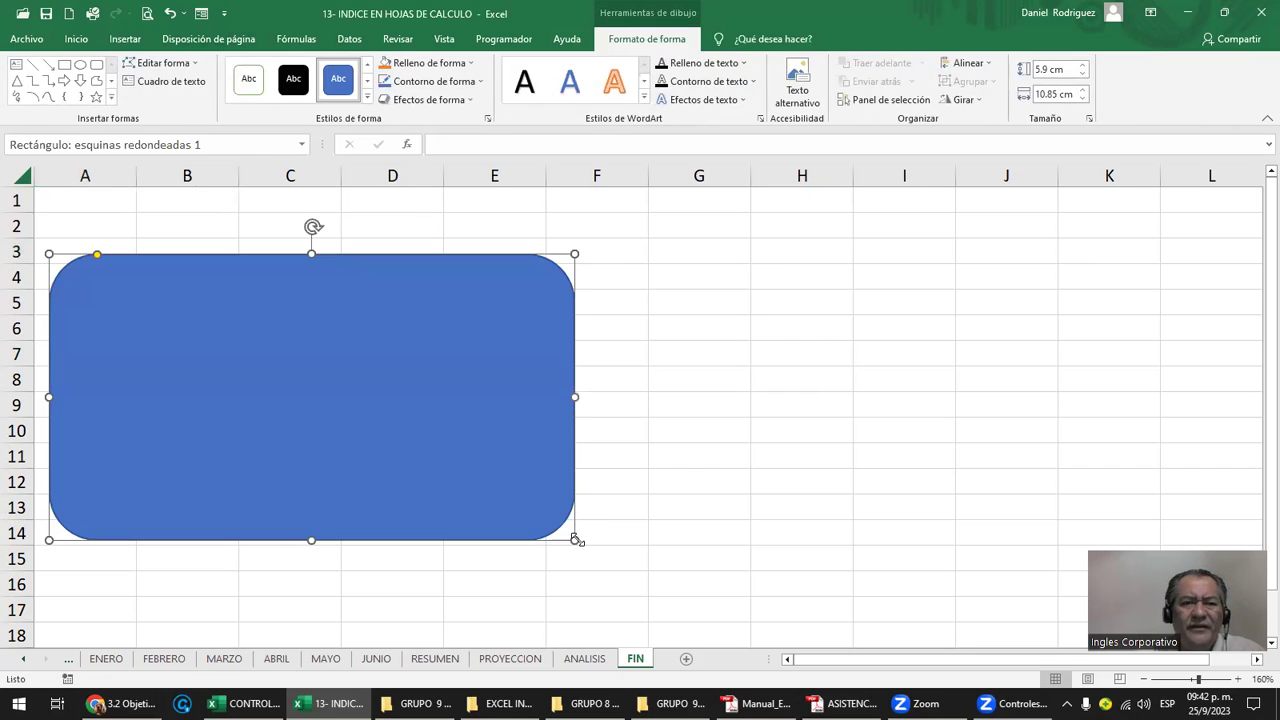
Enter the heading MIS COMENTARIOS in cell A2.
click(86, 223)
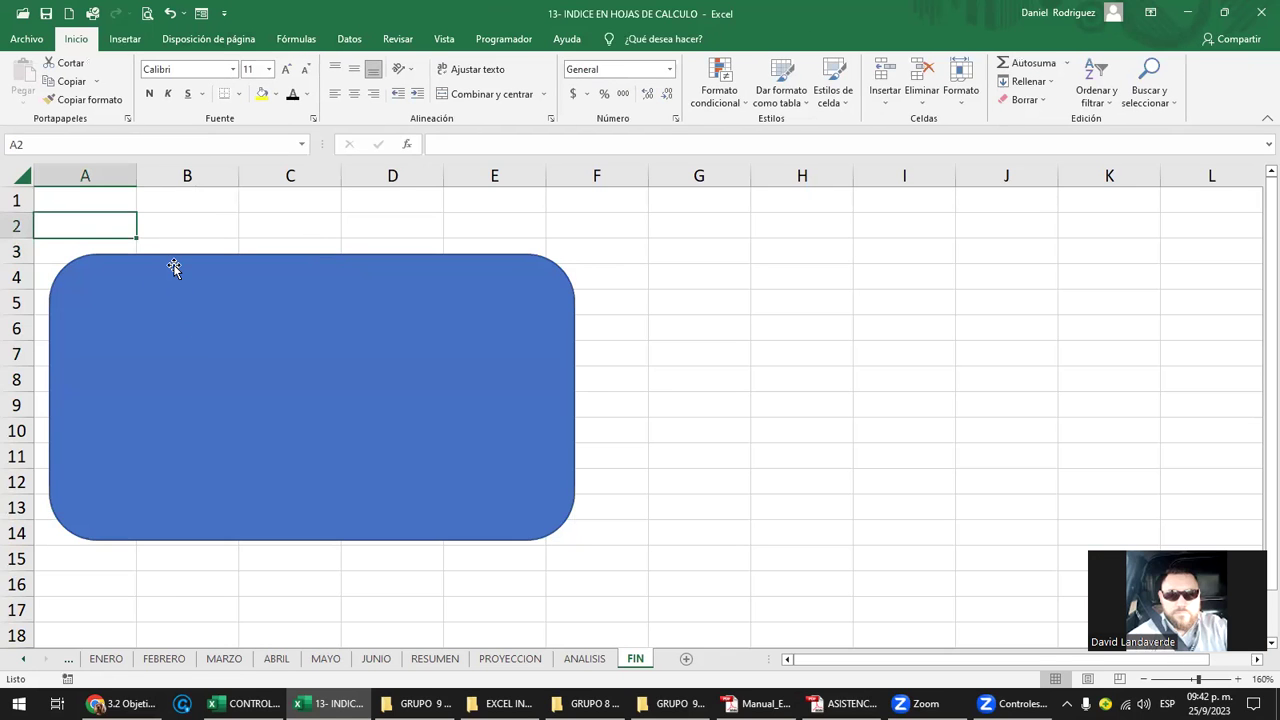
text(MIS)
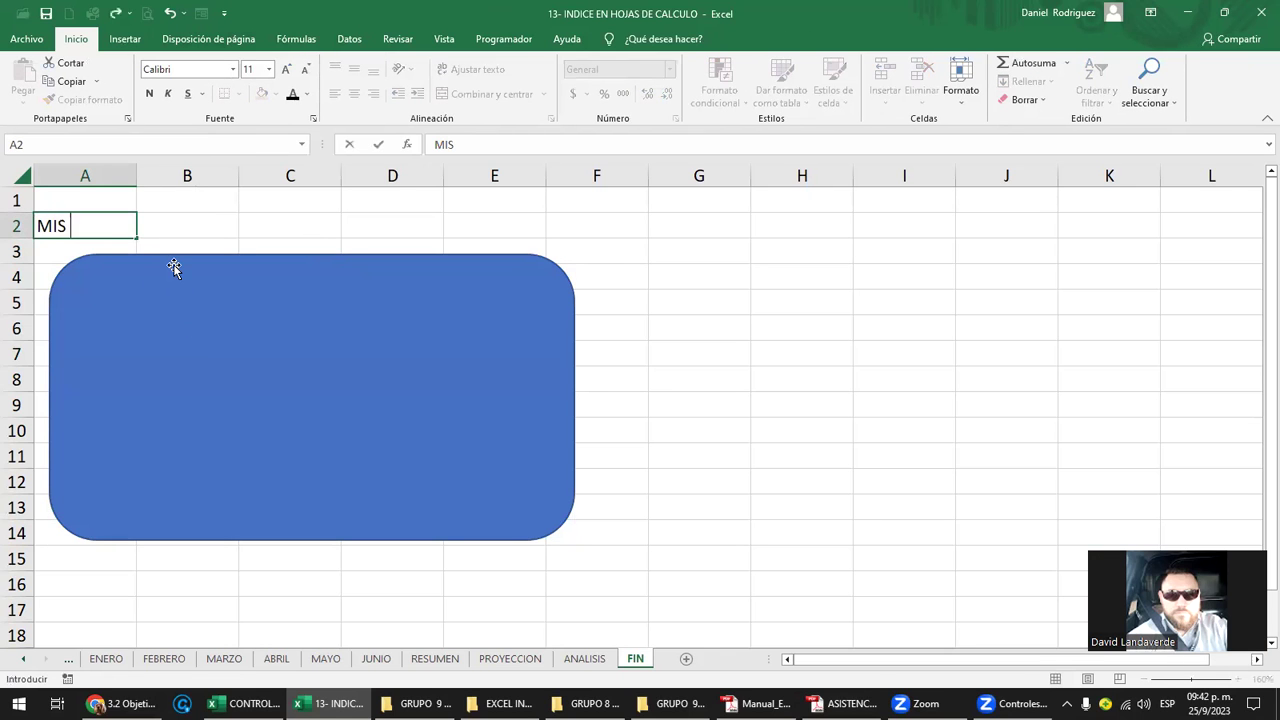
text( COMENTARIO)
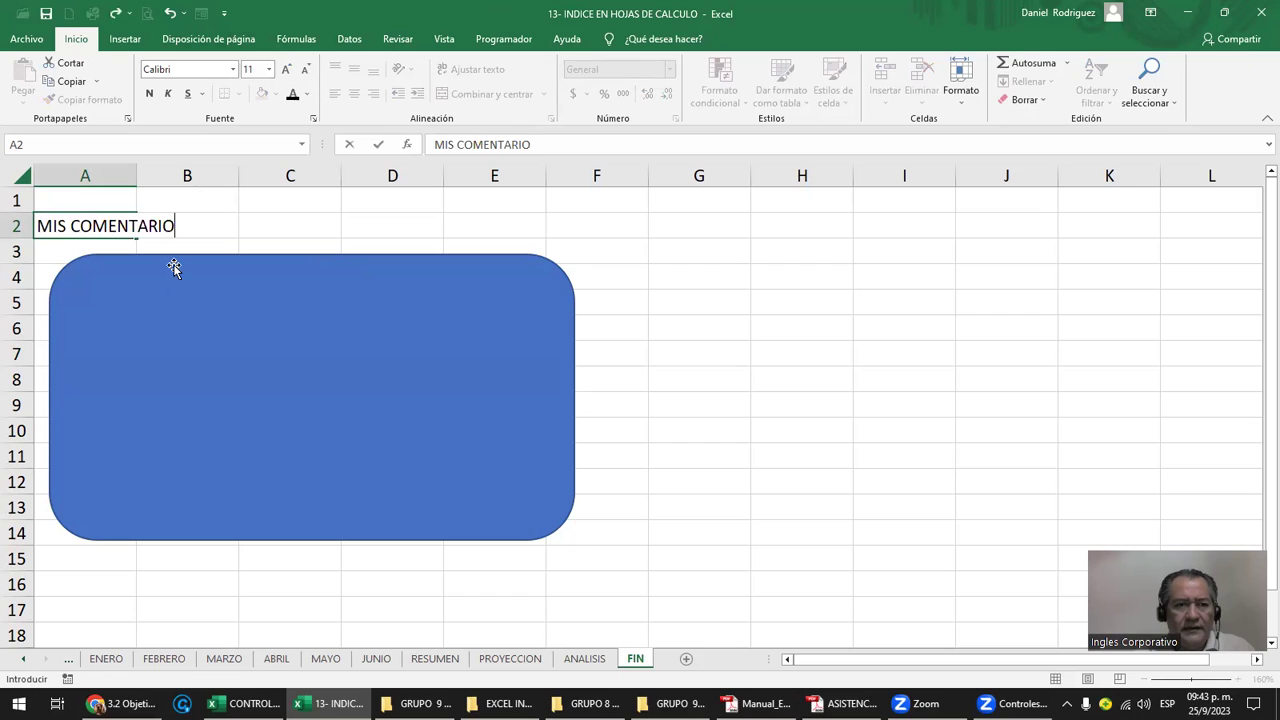
text(S)
key(Return)
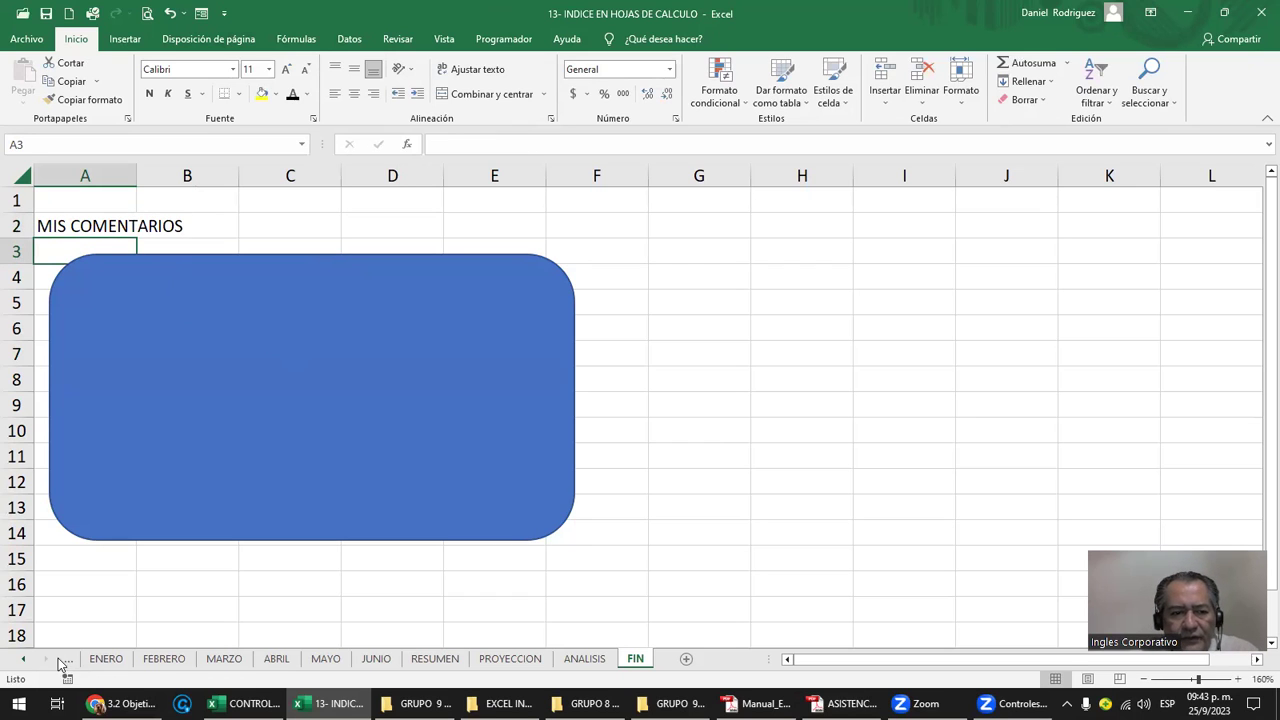
Scroll the tabs to INDICE, check FIN's cell C1, then return to INDICE.
click(24, 659)
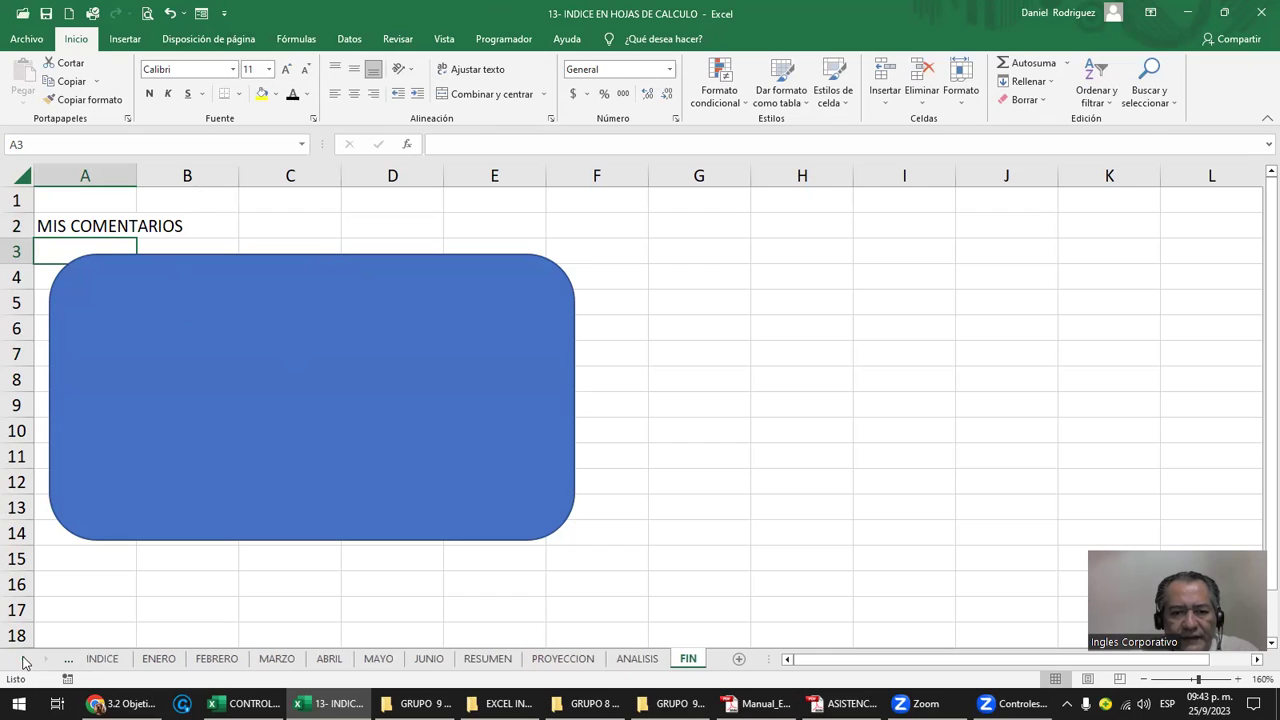
click(117, 661)
click(268, 588)
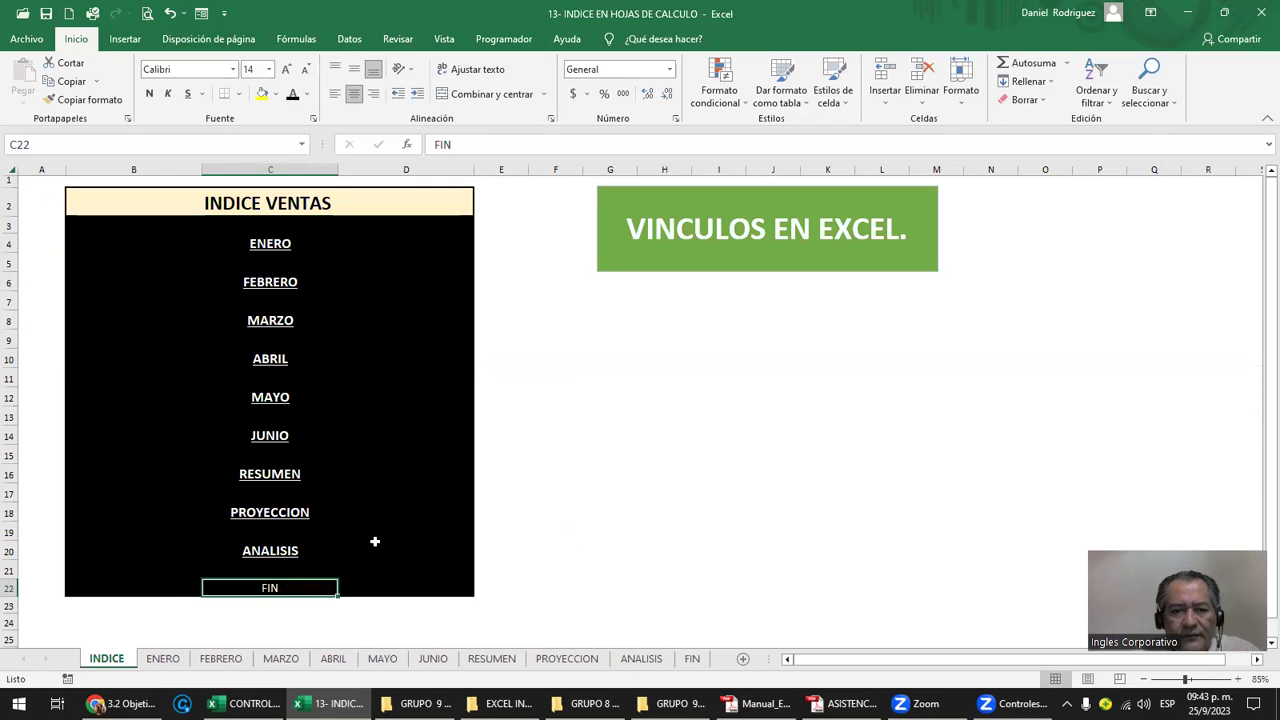
click(692, 662)
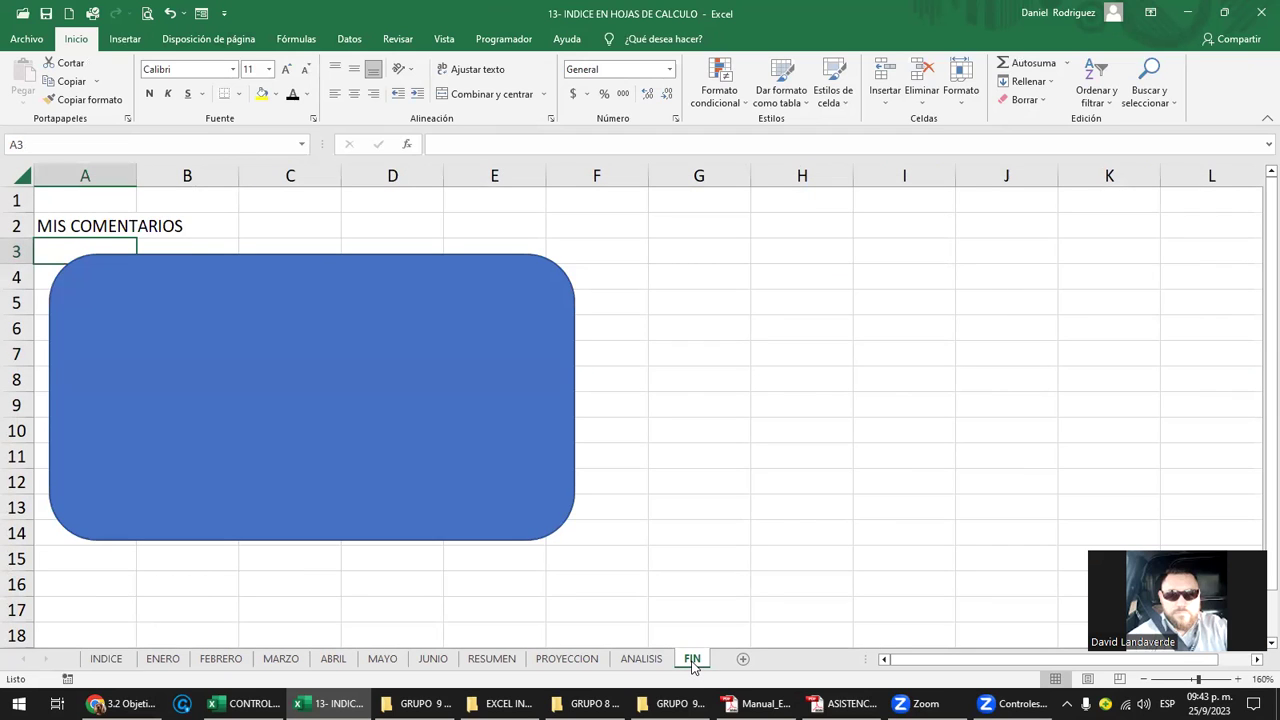
click(297, 199)
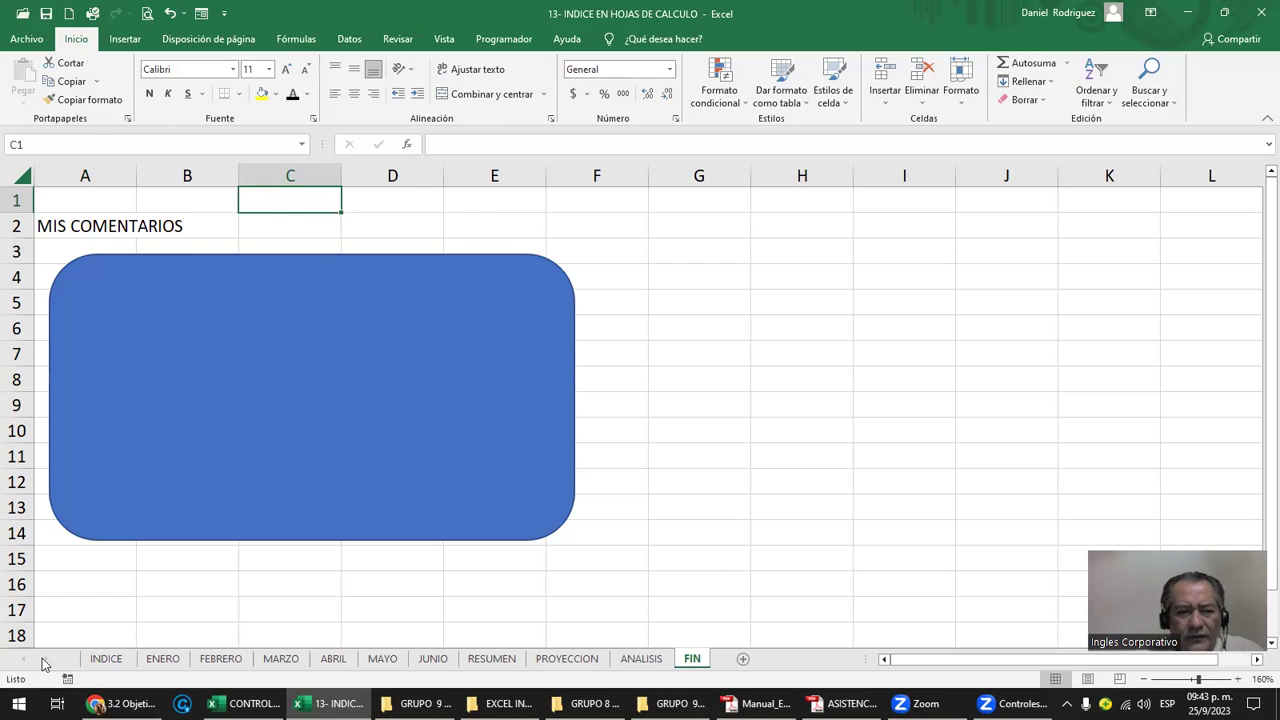
click(107, 659)
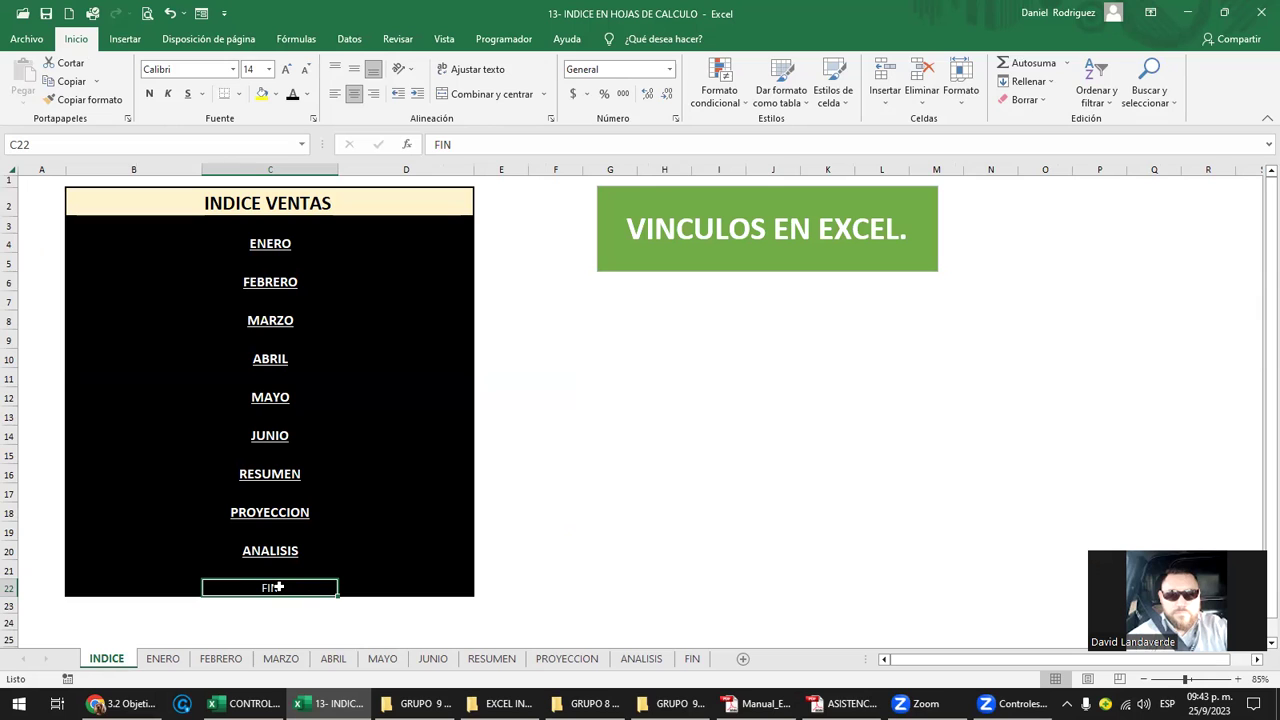
Start a hyperlink on cell C22 and set its hover text to COMENTARIOS.
right_click(279, 587)
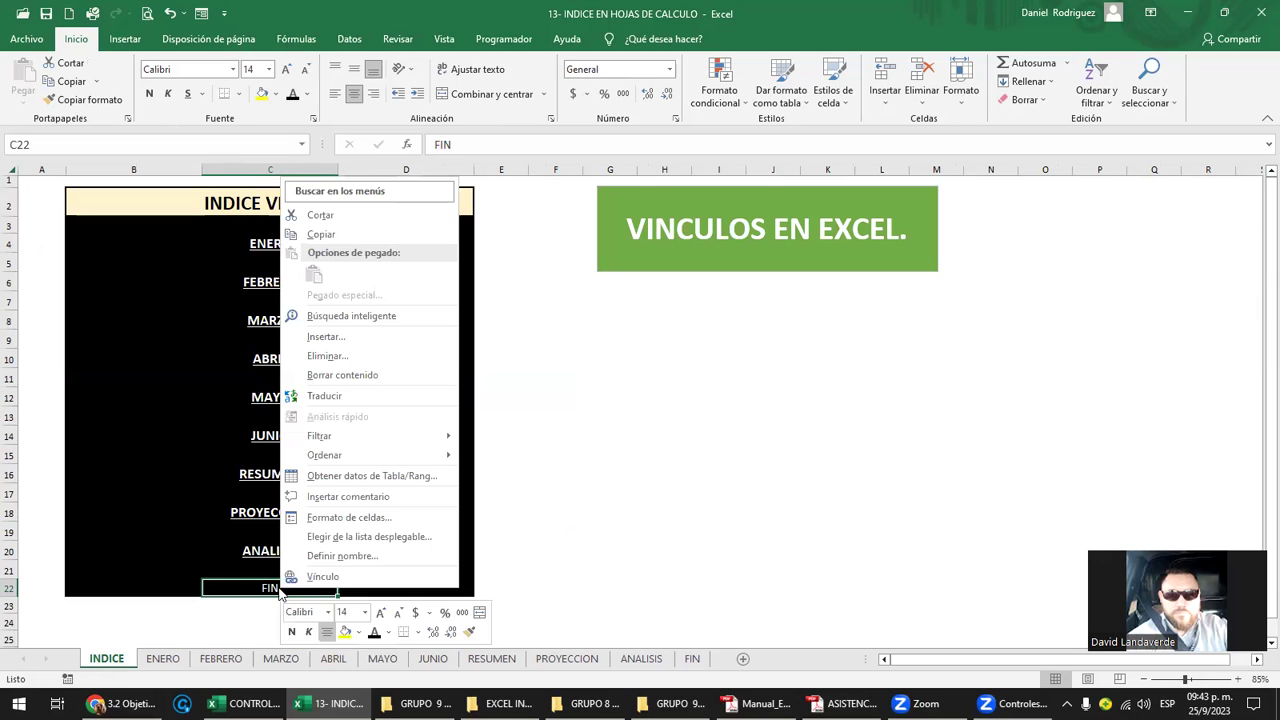
click(323, 577)
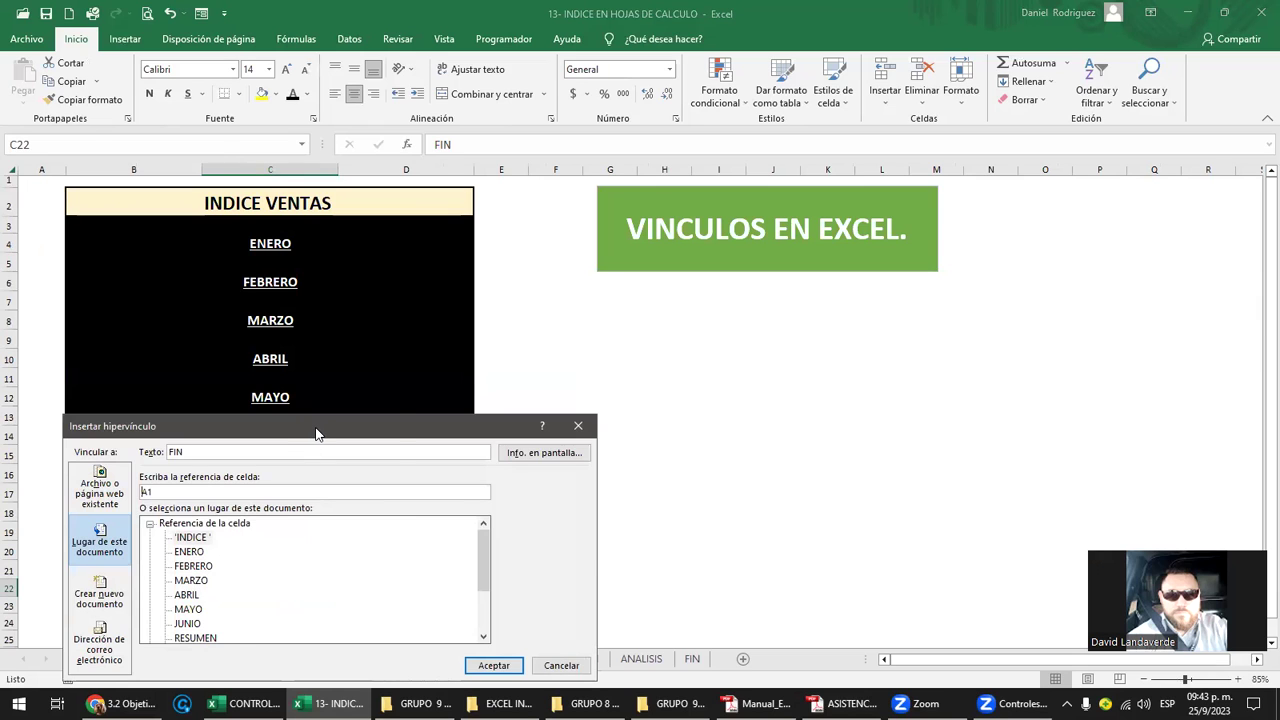
drag(315, 433, 657, 350)
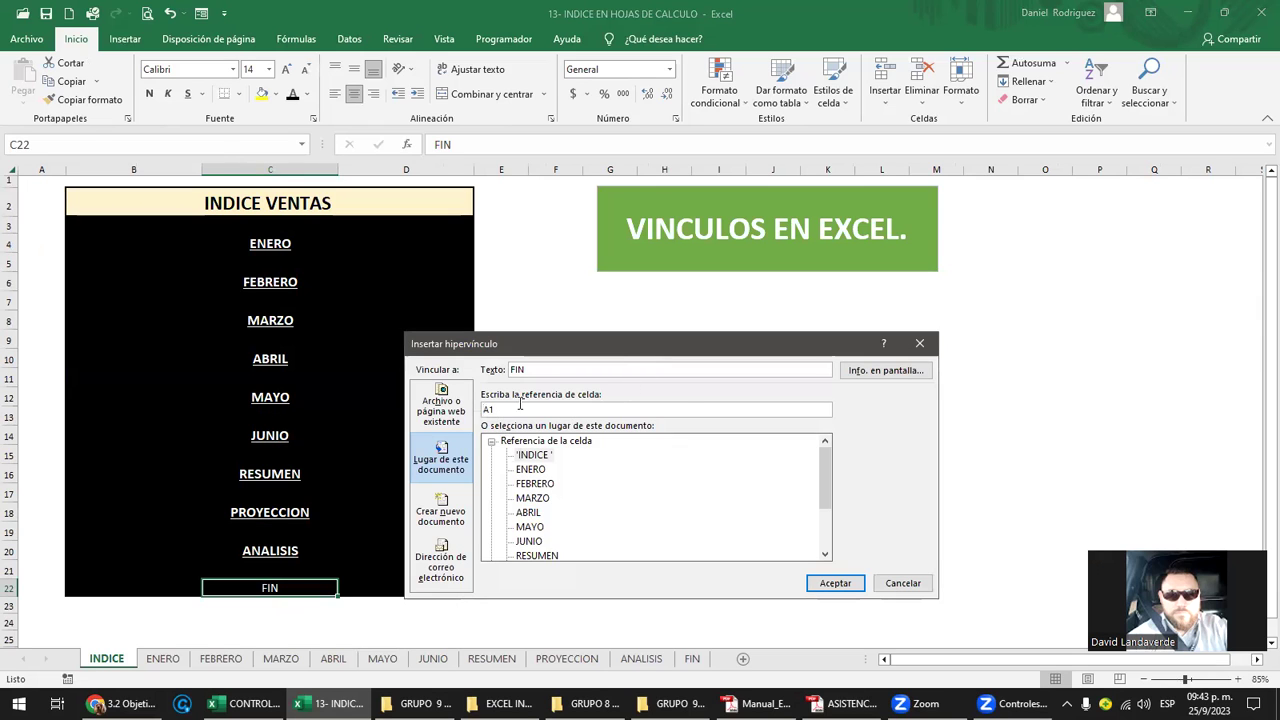
click(866, 370)
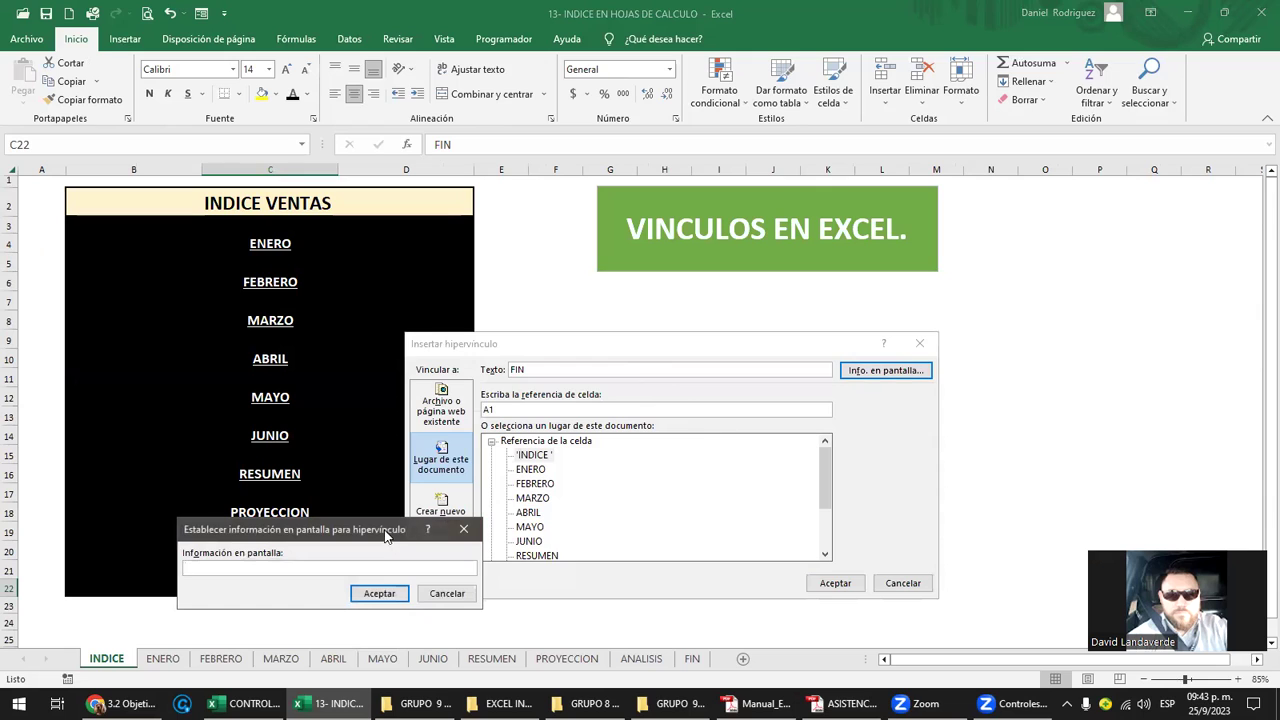
drag(400, 529, 804, 429)
text(COMENTARIOS)
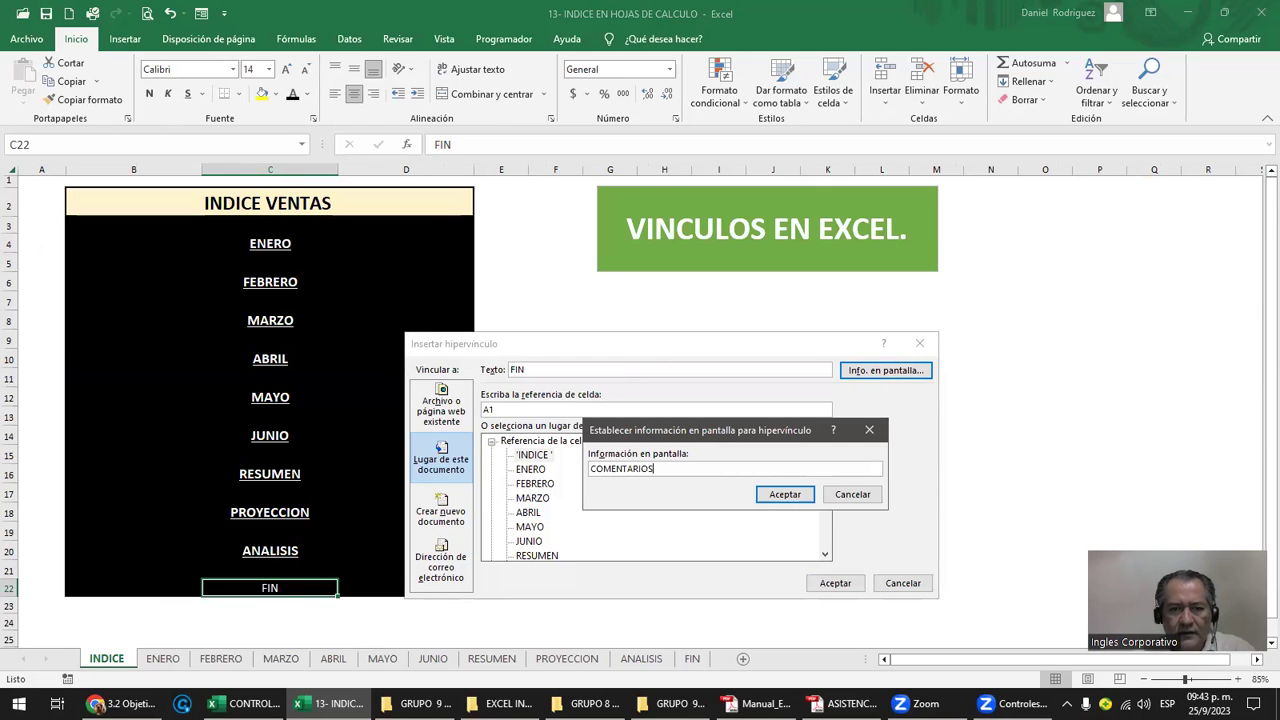
click(779, 499)
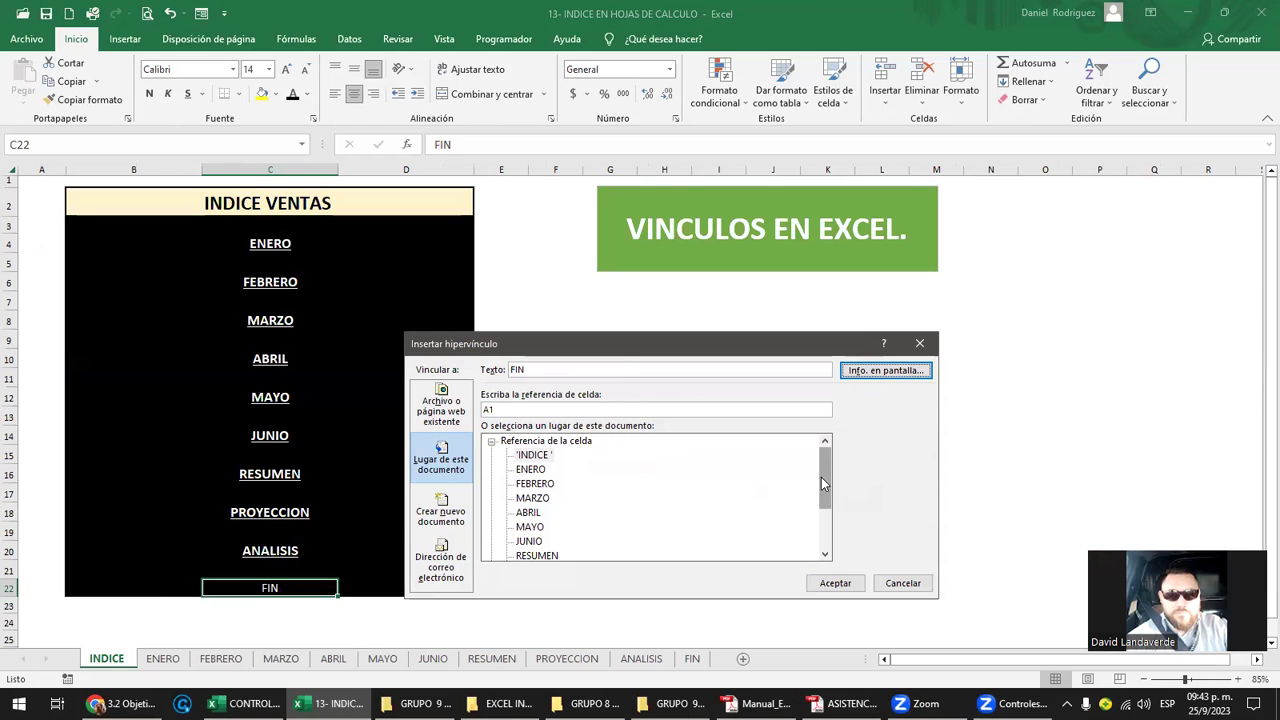
drag(821, 477, 824, 519)
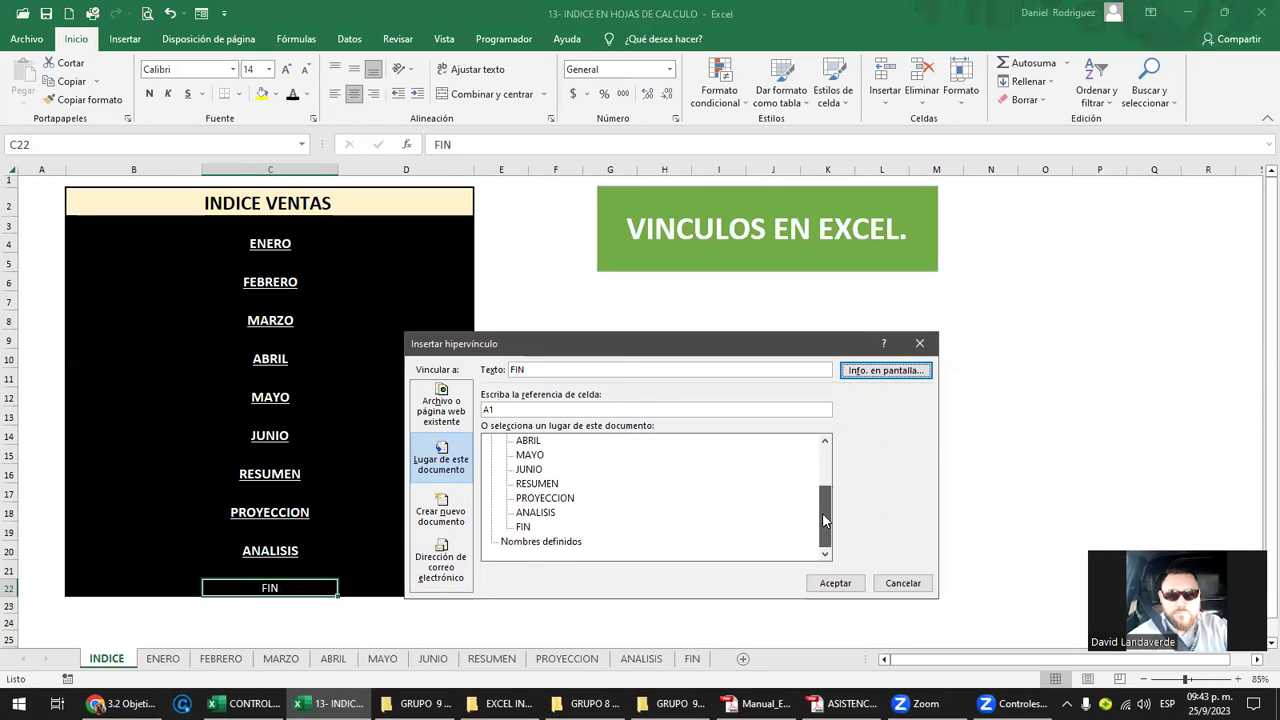
Point the link to the FIN sheet at cell C1 and confirm it.
click(523, 527)
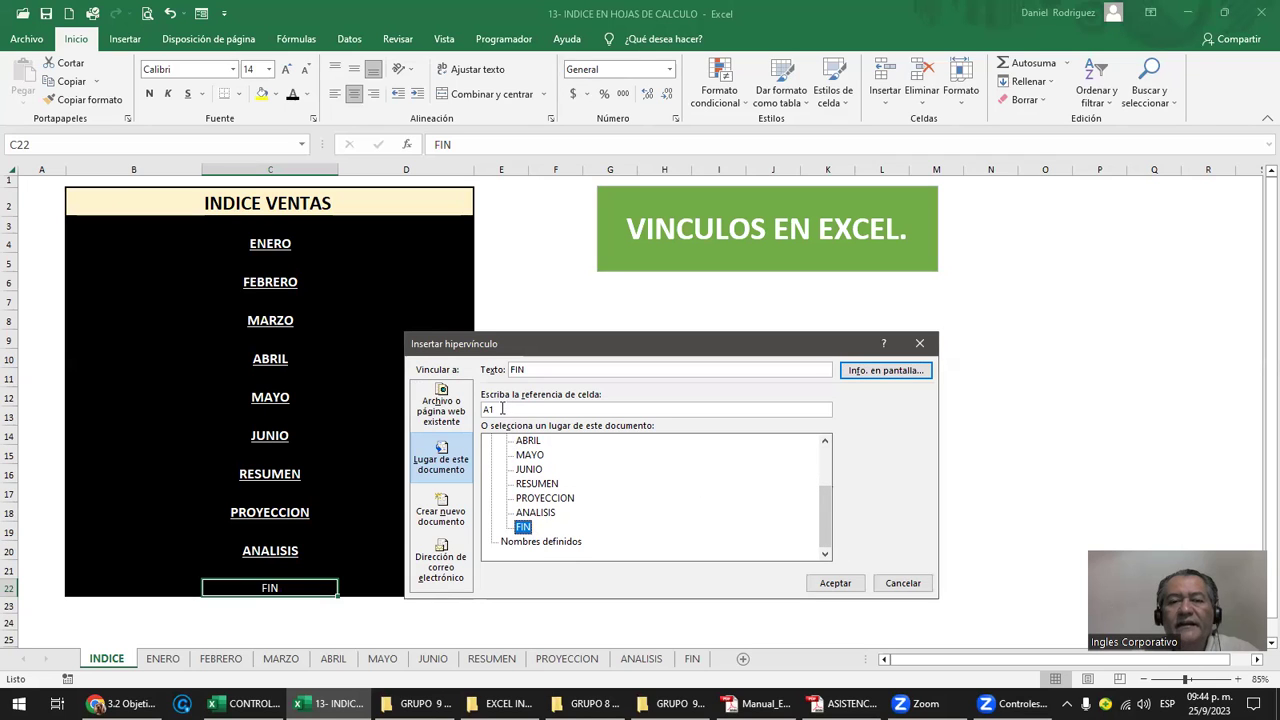
click(504, 409)
drag(504, 409, 460, 408)
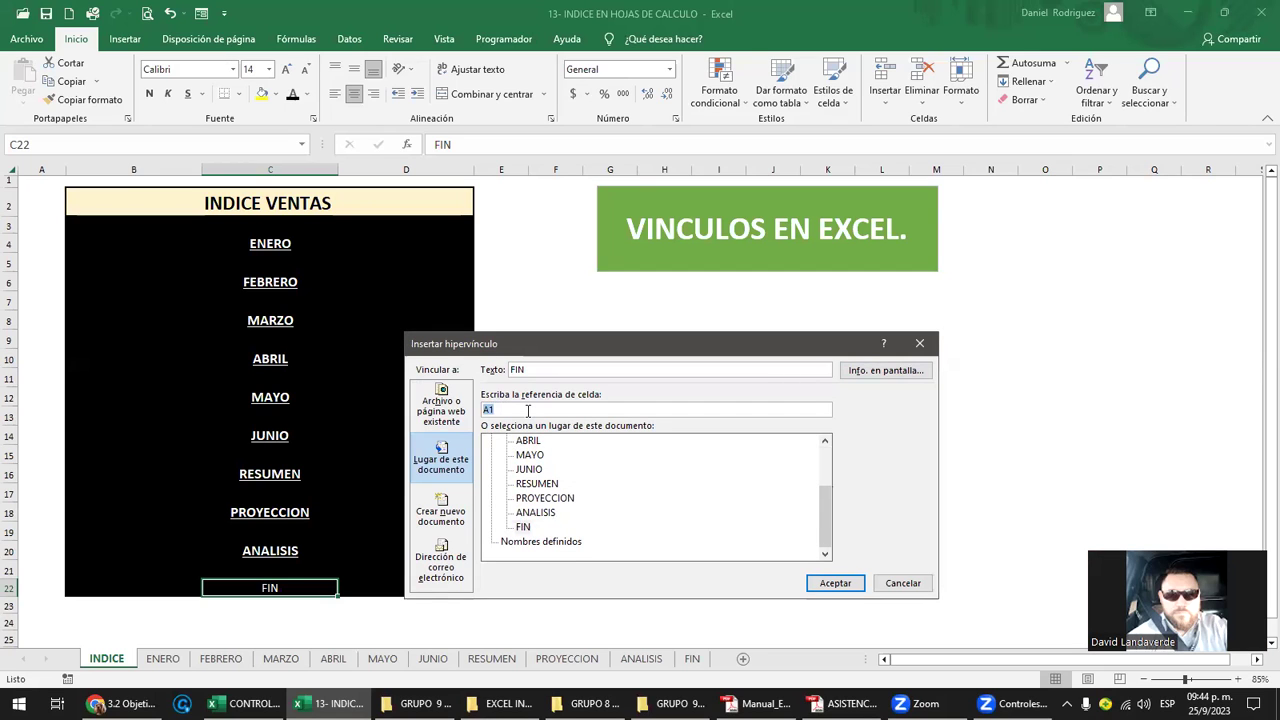
text(C1)
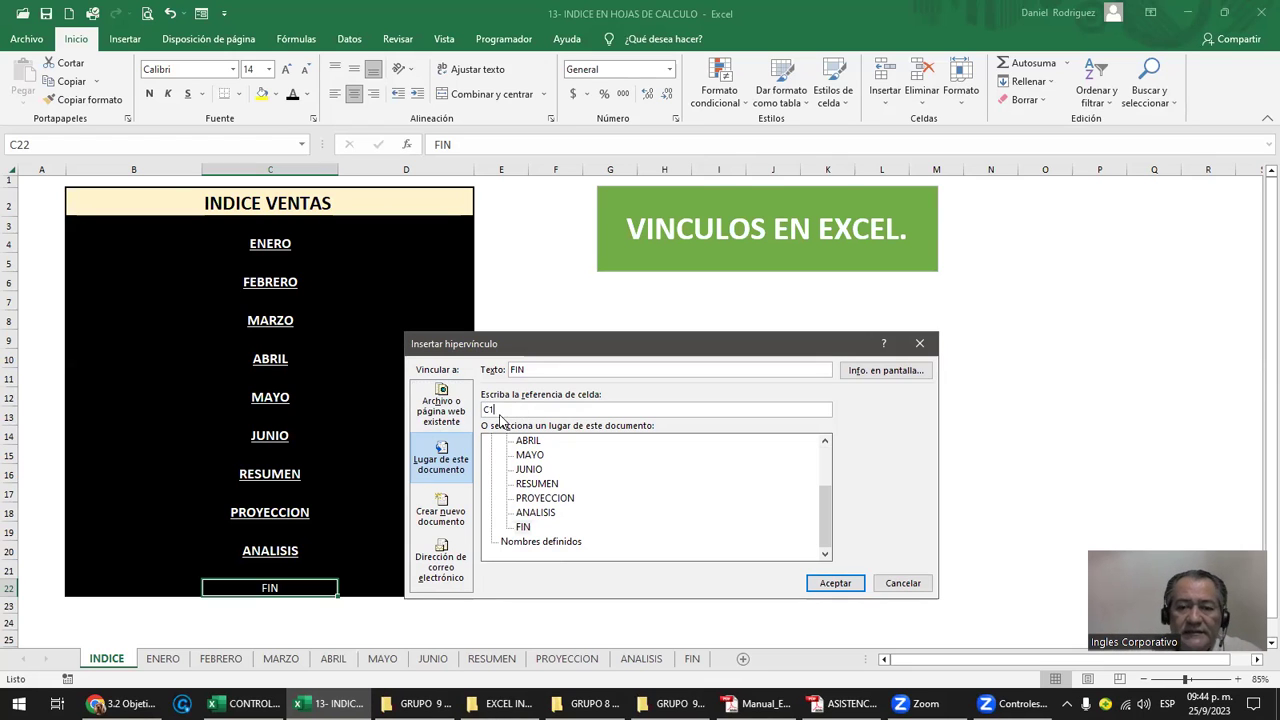
click(830, 580)
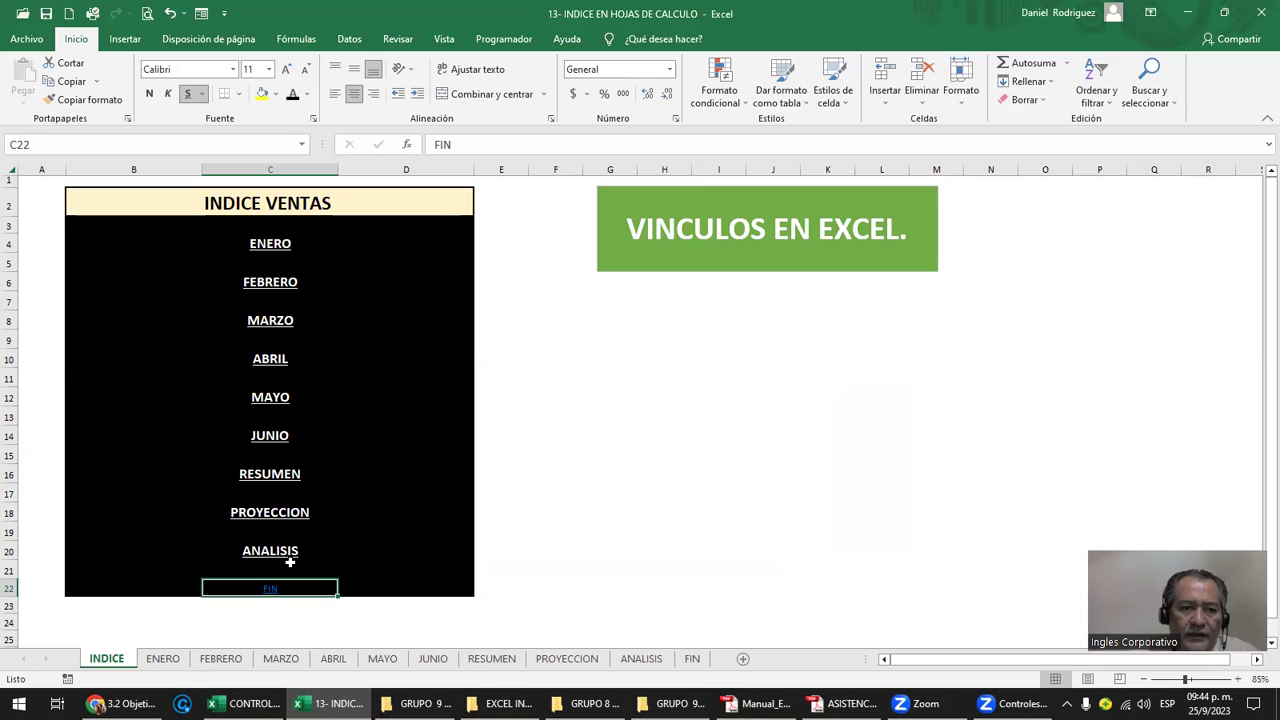
click(608, 586)
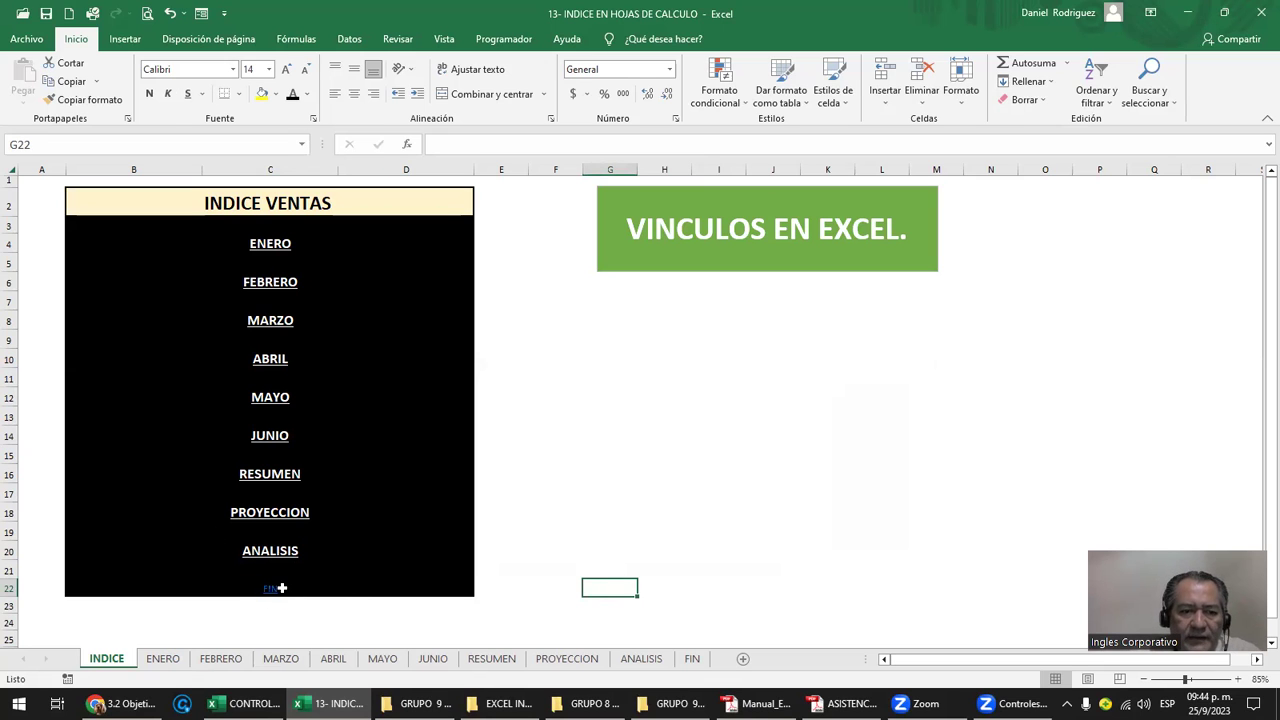
scroll(334, 610, up, 3)
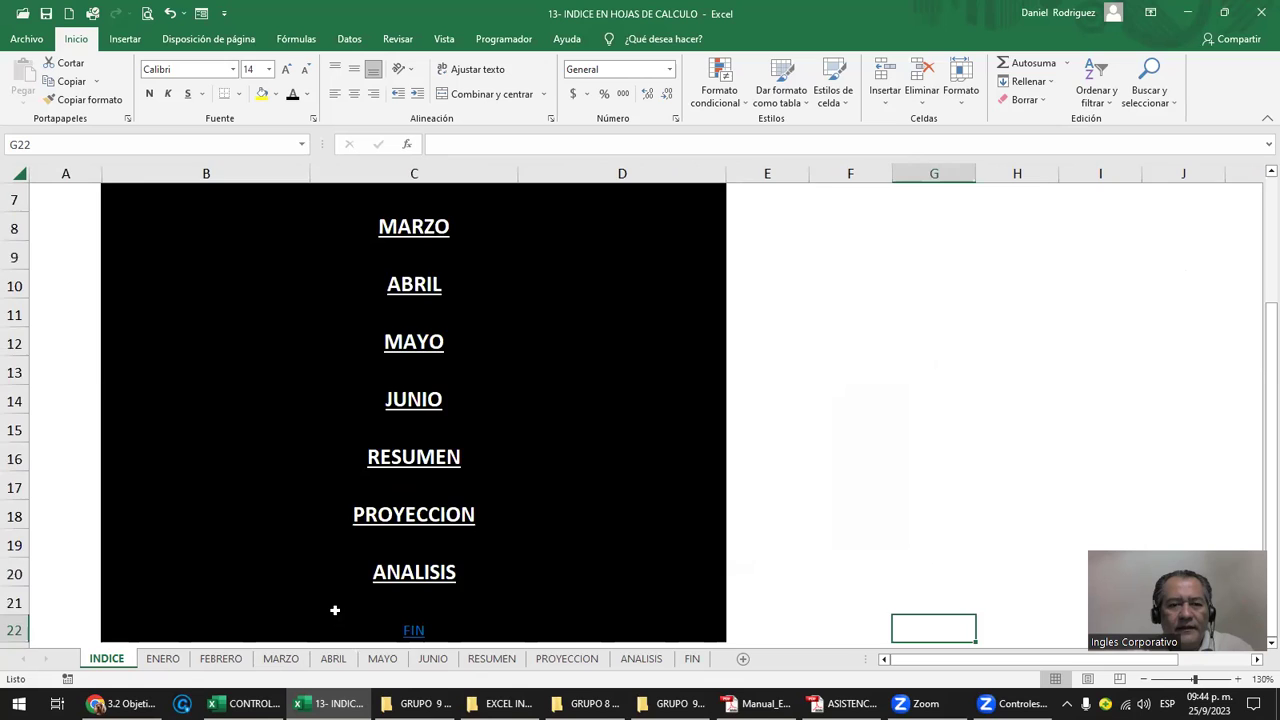
scroll(335, 610, up, 2)
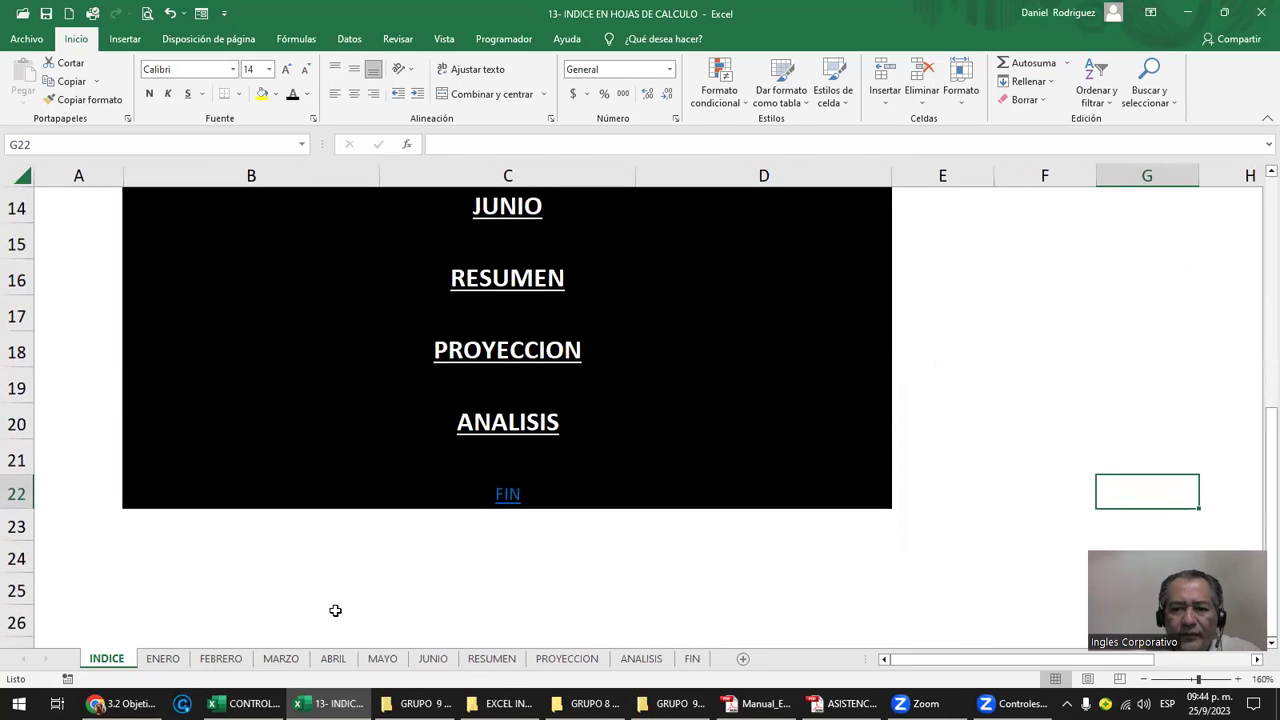
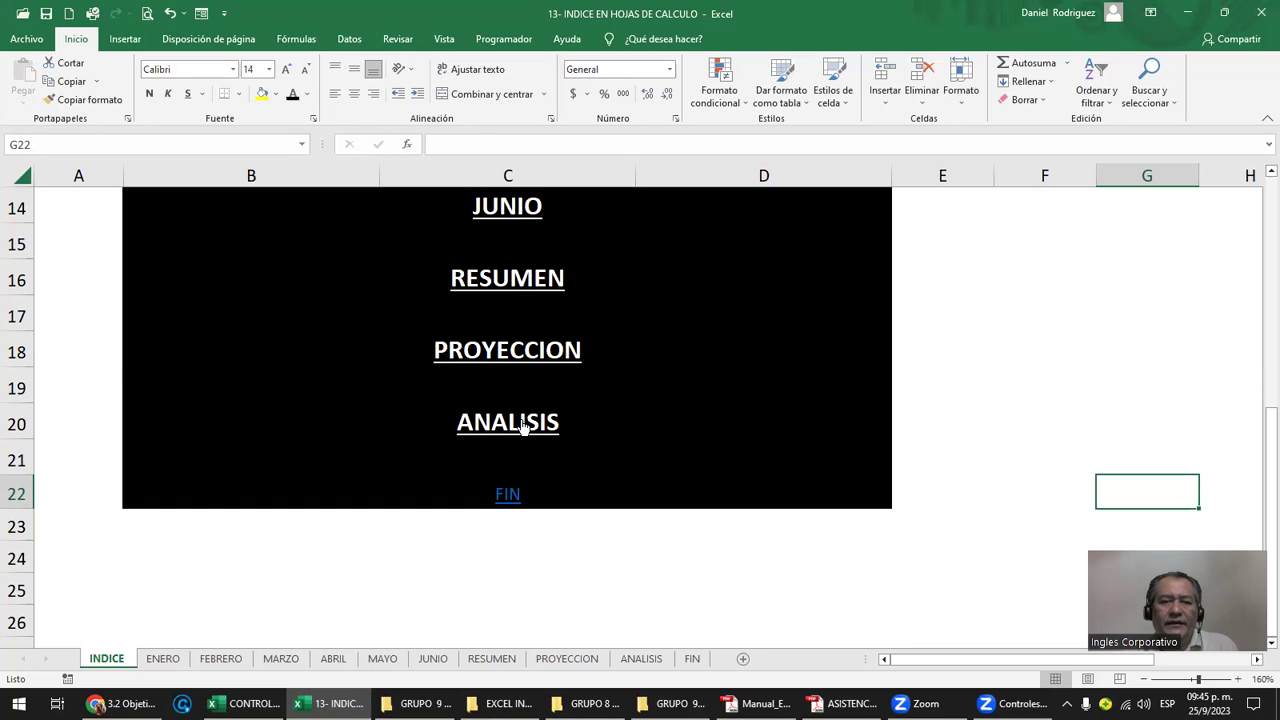
Visit the ANALISIS sheet, return to INDICE, and inspect the RESUMEN entry's options.
click(534, 424)
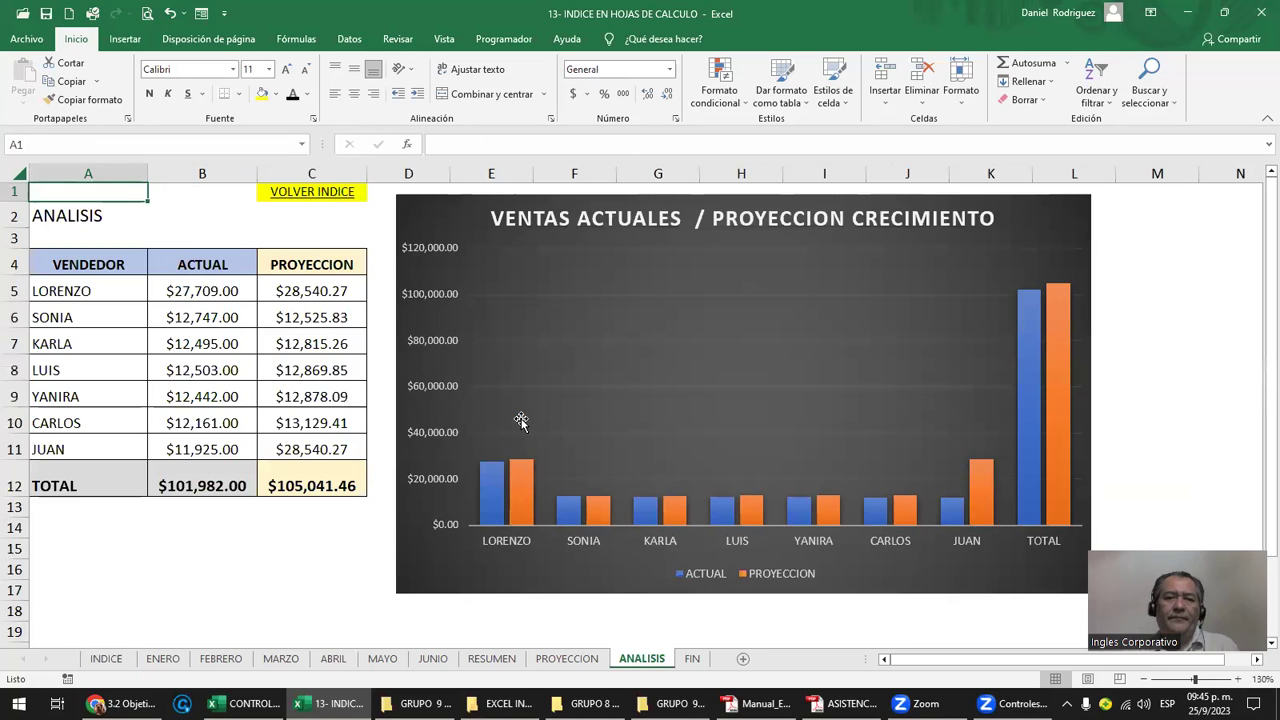
click(326, 193)
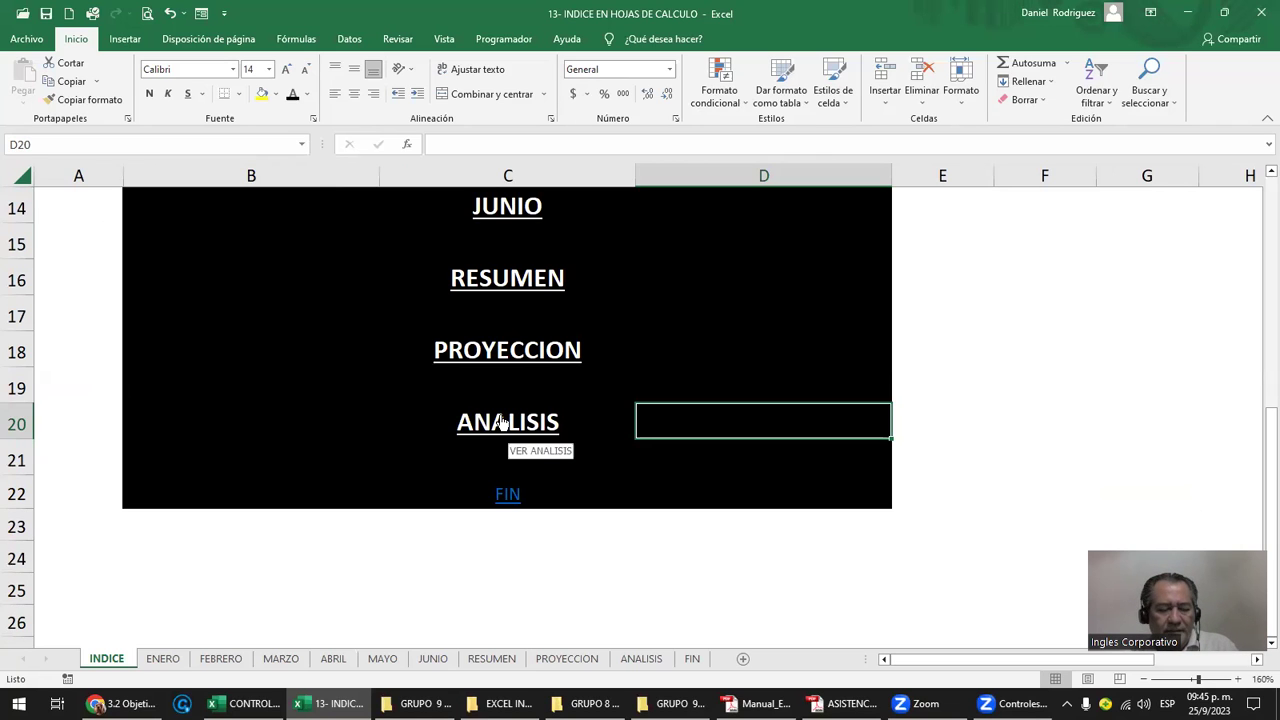
click(411, 431)
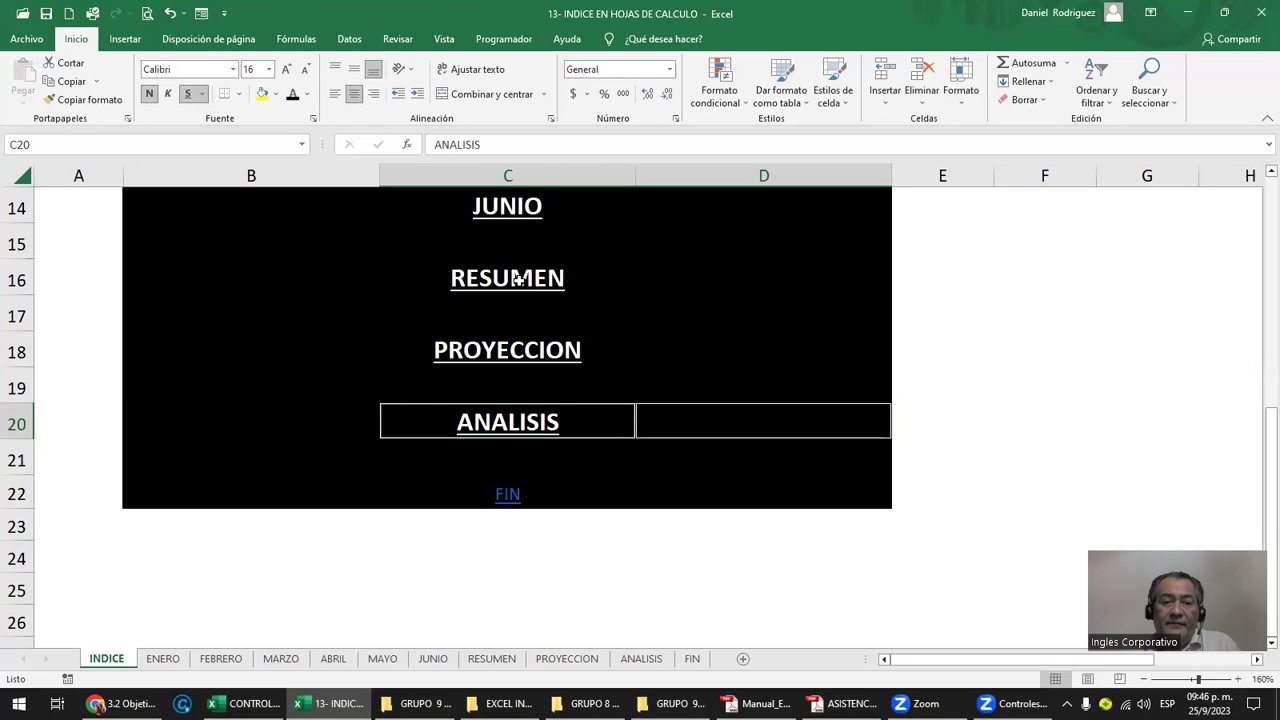
ctrl+click(519, 281)
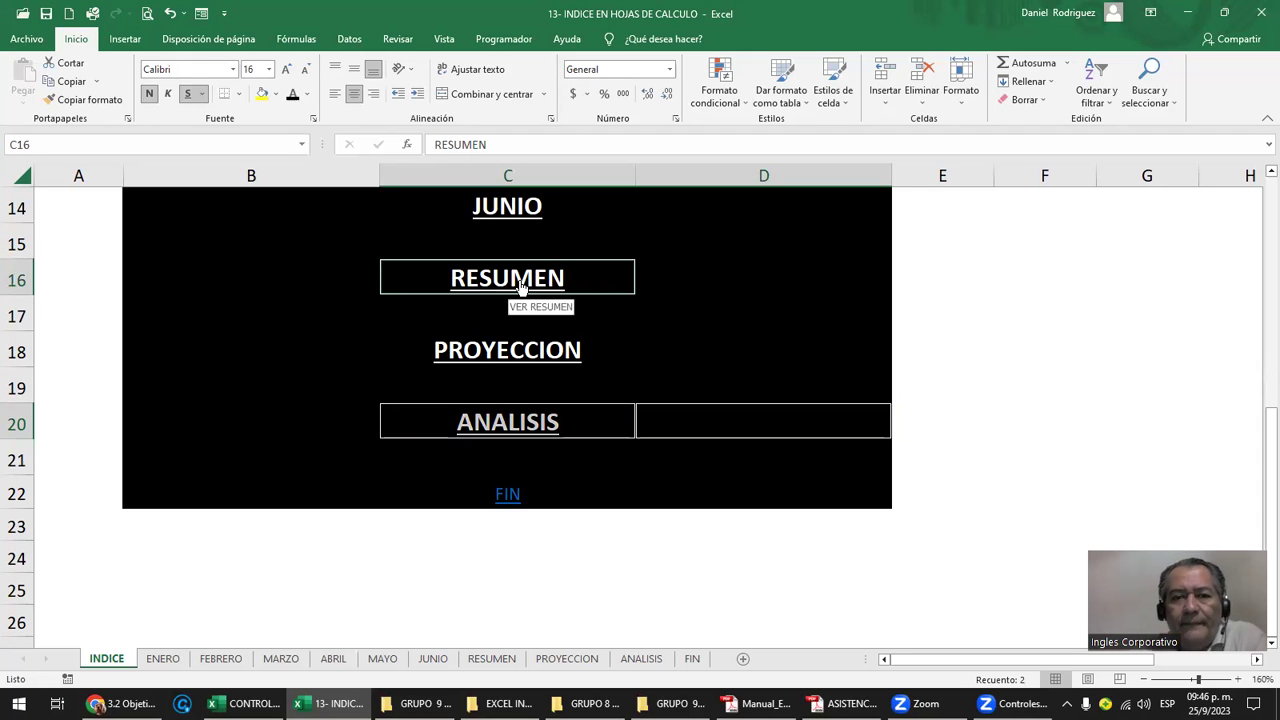
click(1055, 299)
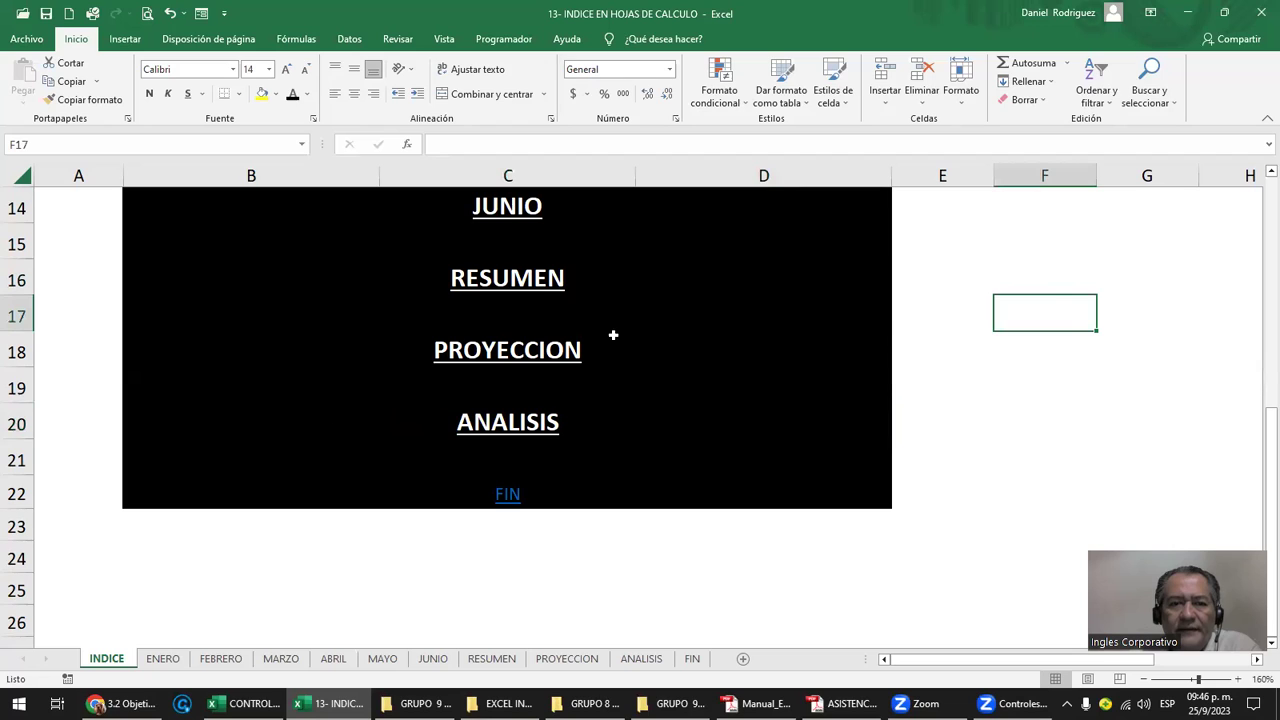
ctrl+click(546, 283)
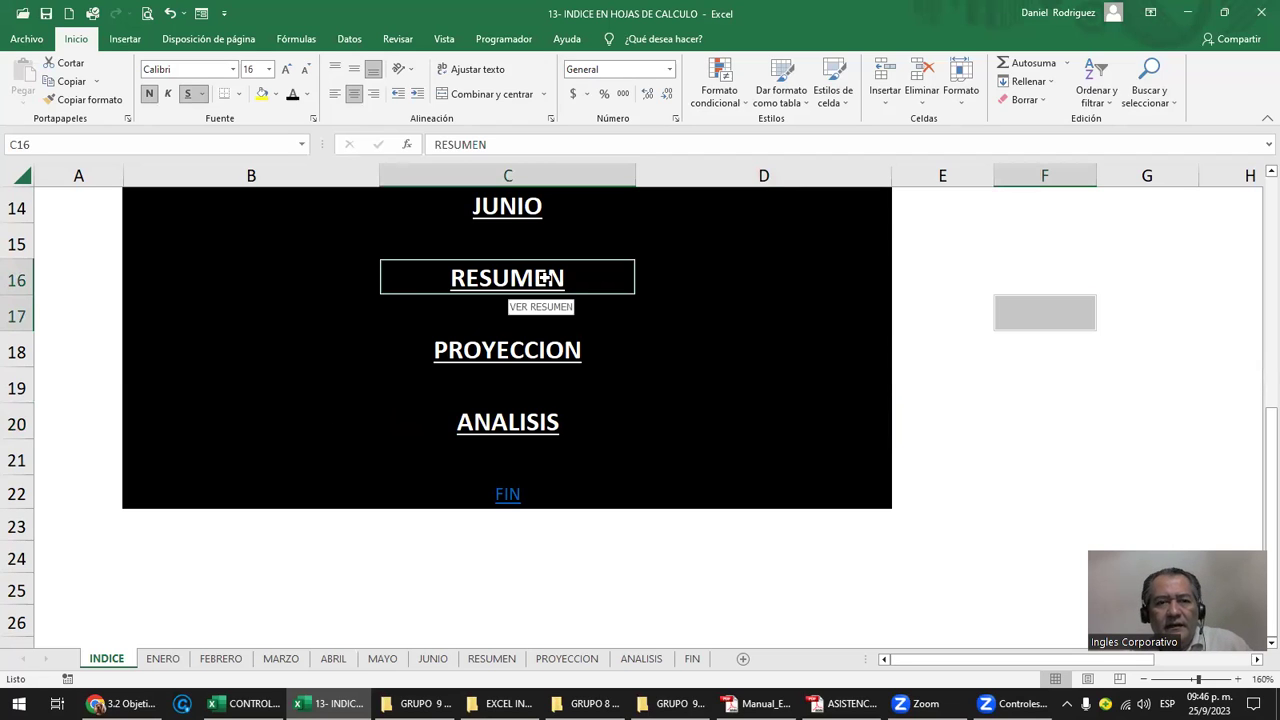
click(911, 373)
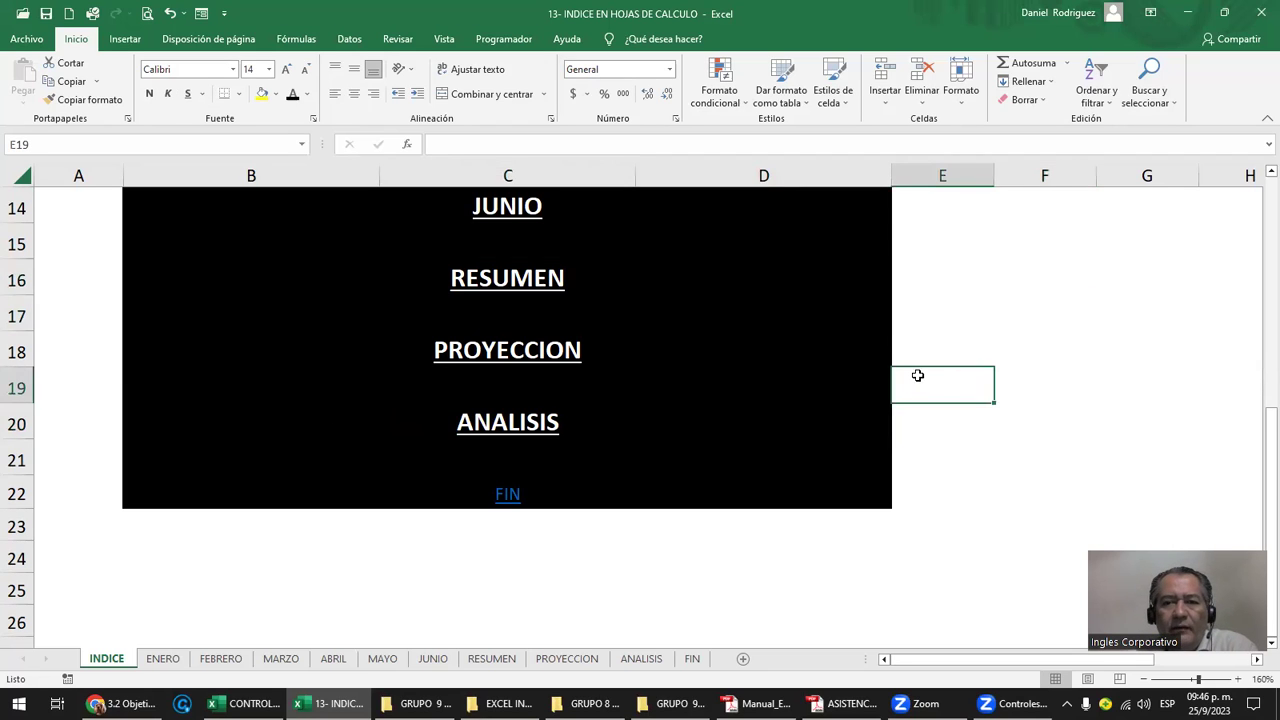
right_click(510, 283)
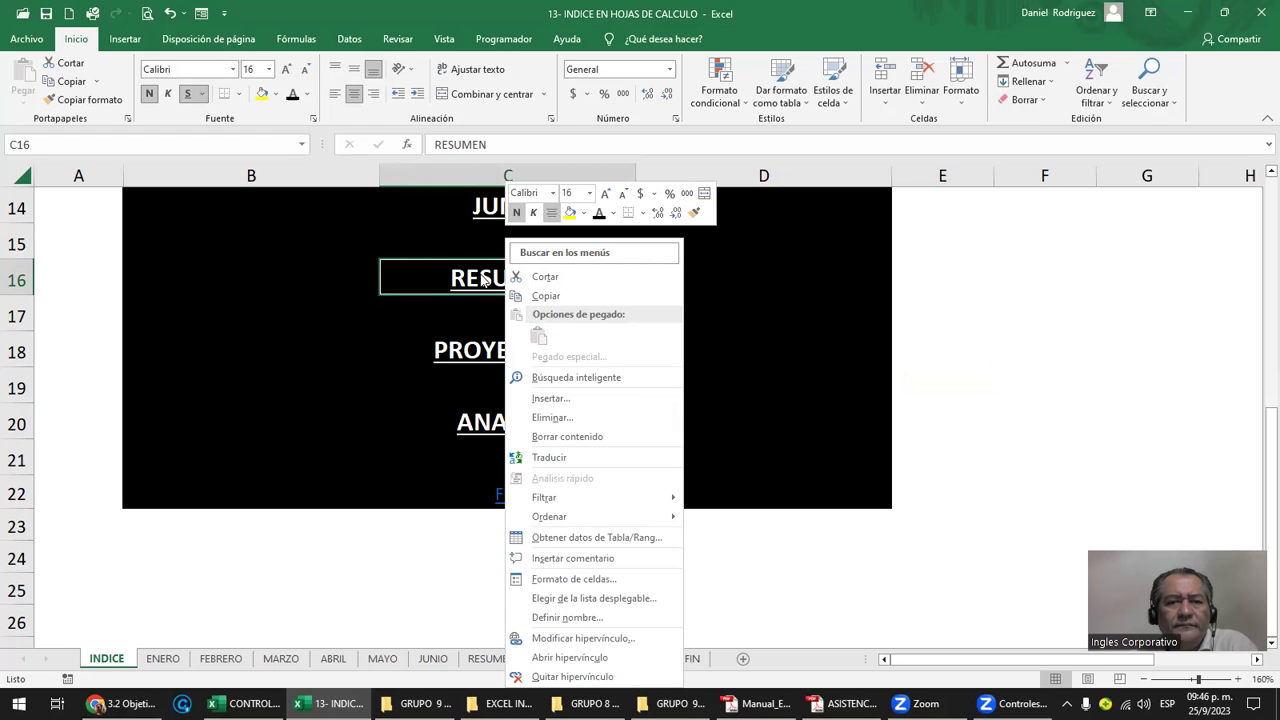
click(952, 284)
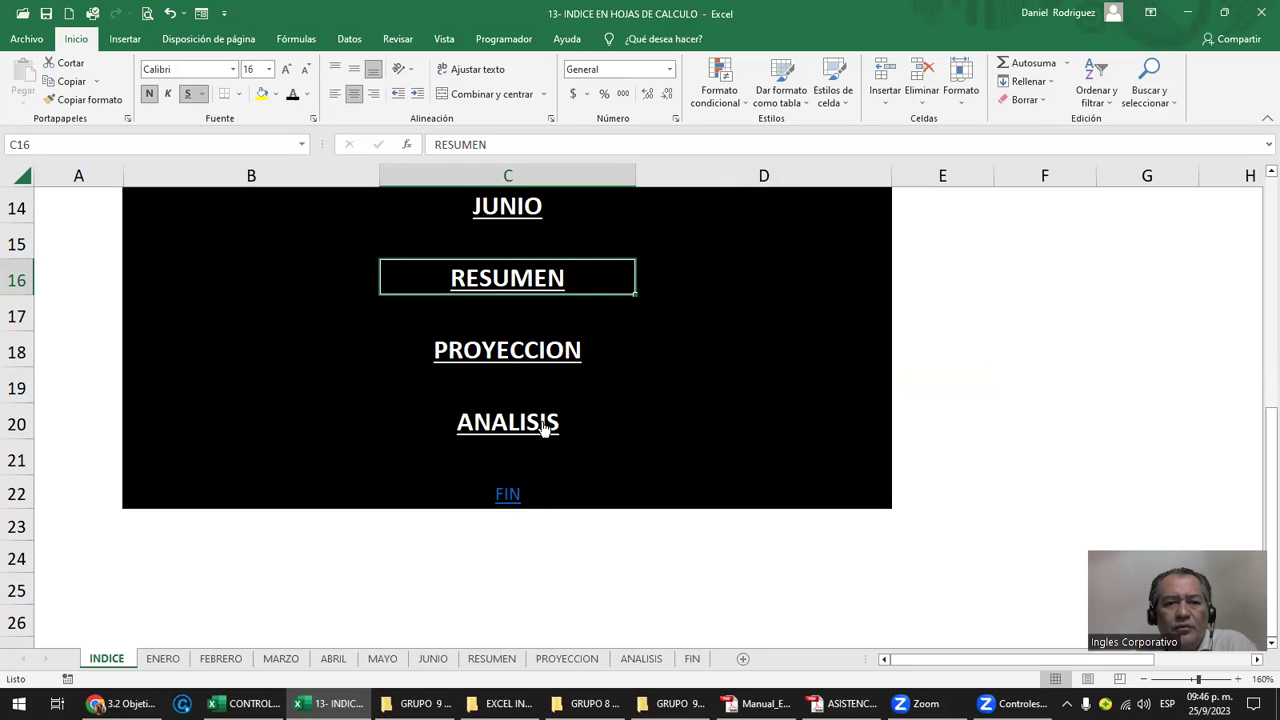
Copy the PROYECCION entry's format onto the FIN entry in C22, then follow the FIN link.
right_click(523, 357)
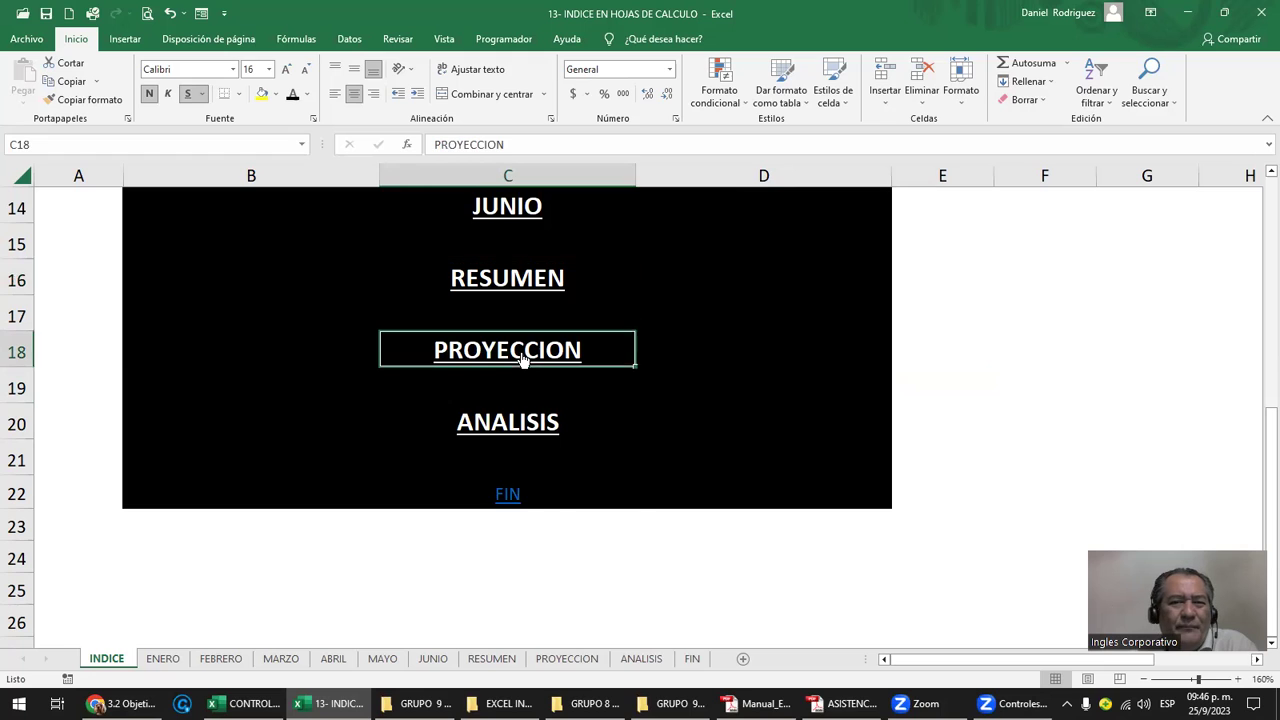
click(68, 104)
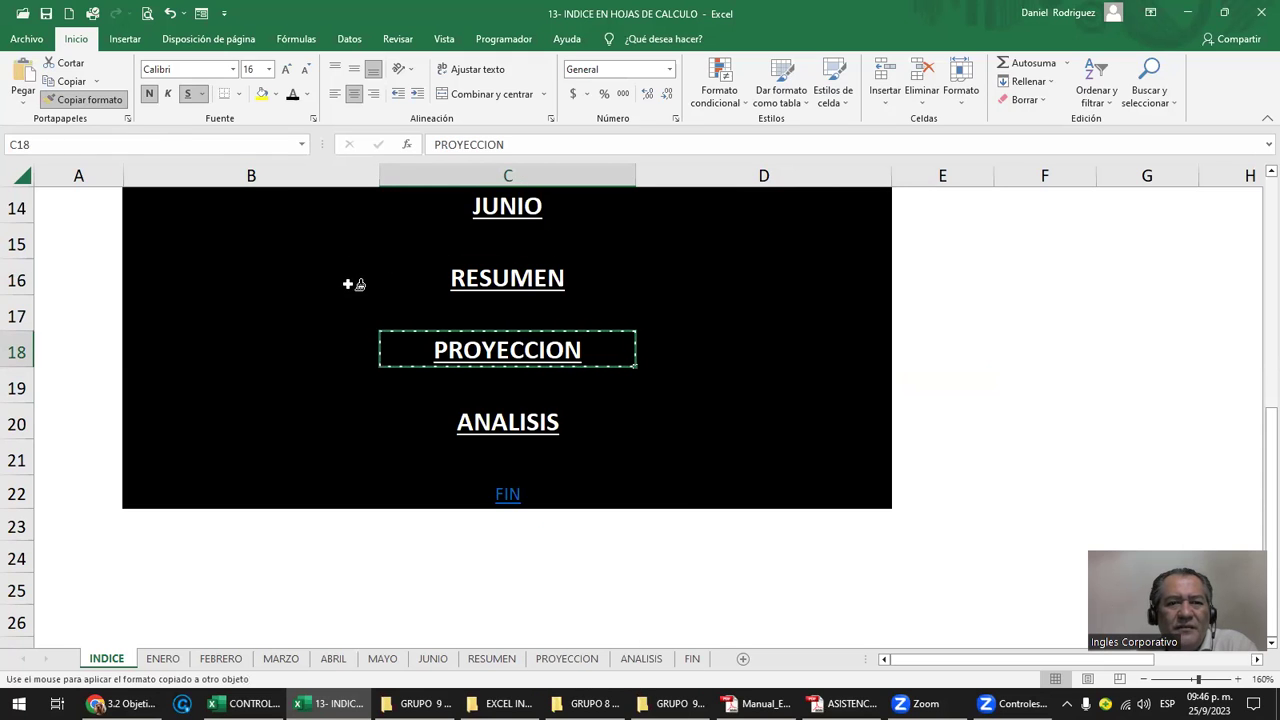
click(514, 491)
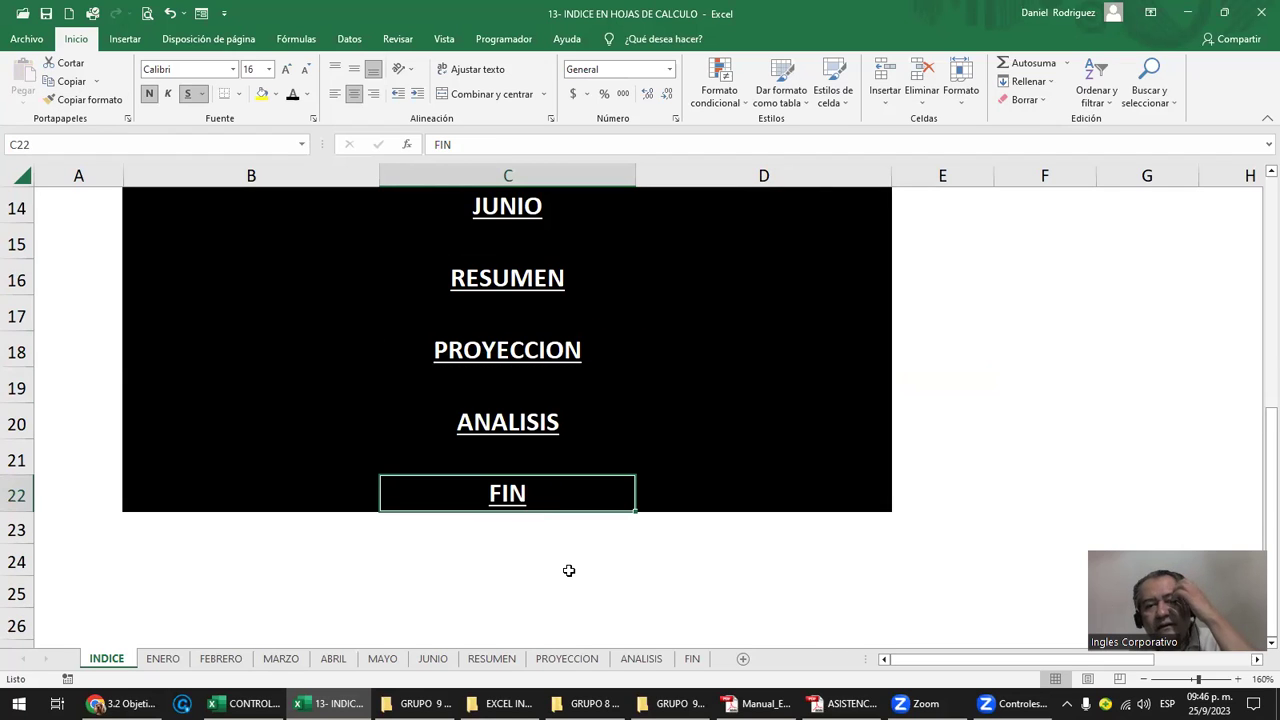
click(519, 567)
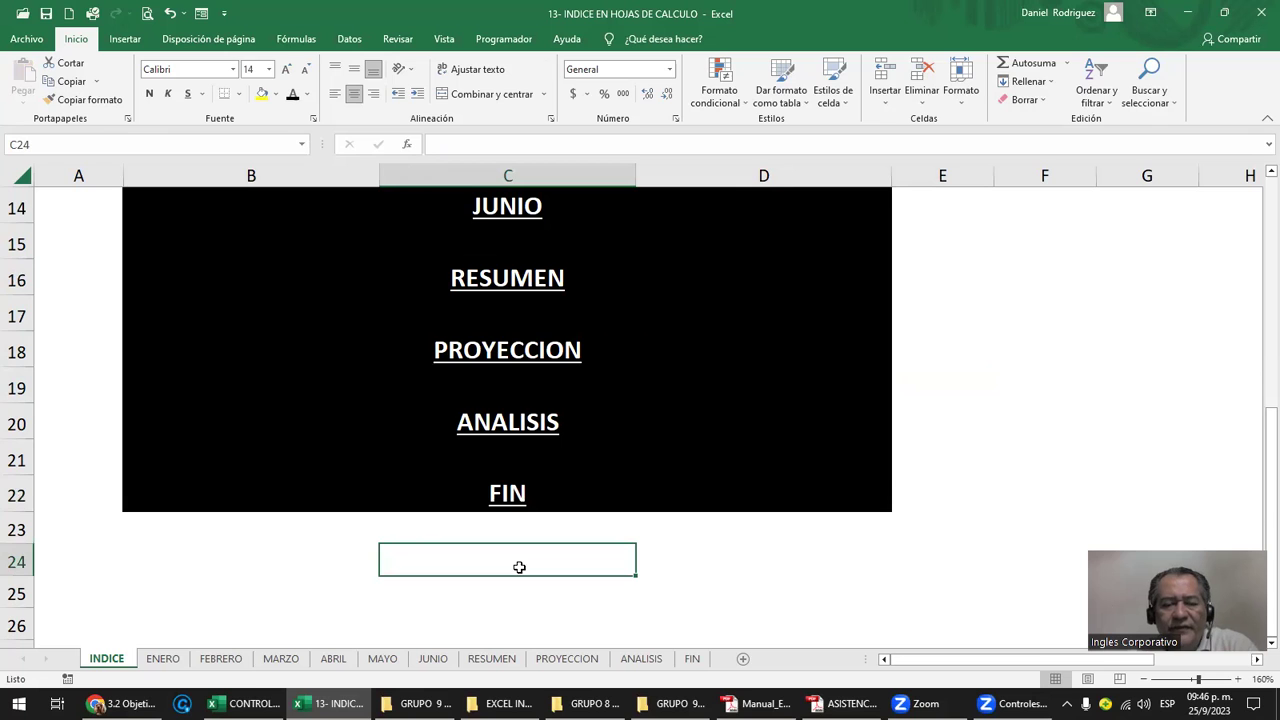
click(512, 496)
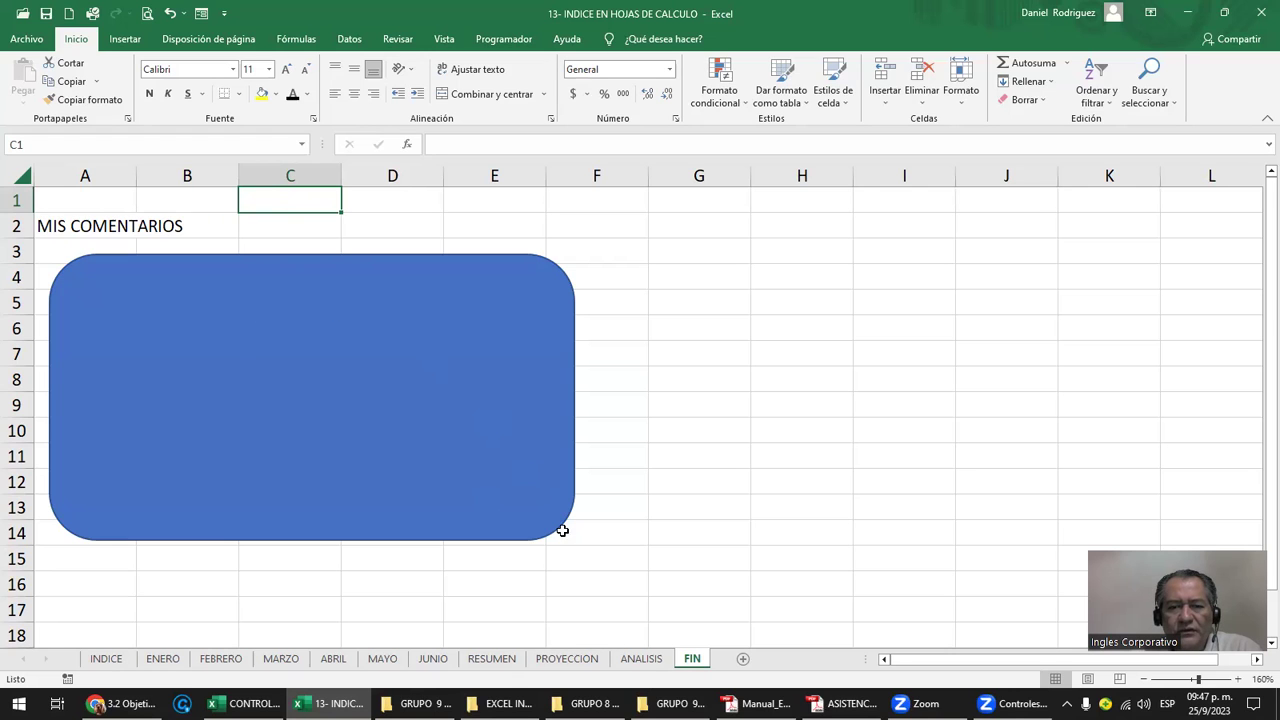
Switch to ANALISIS, visit FIN and back, then bring up options for the VOLVER INDICE link in C1.
click(648, 664)
click(324, 218)
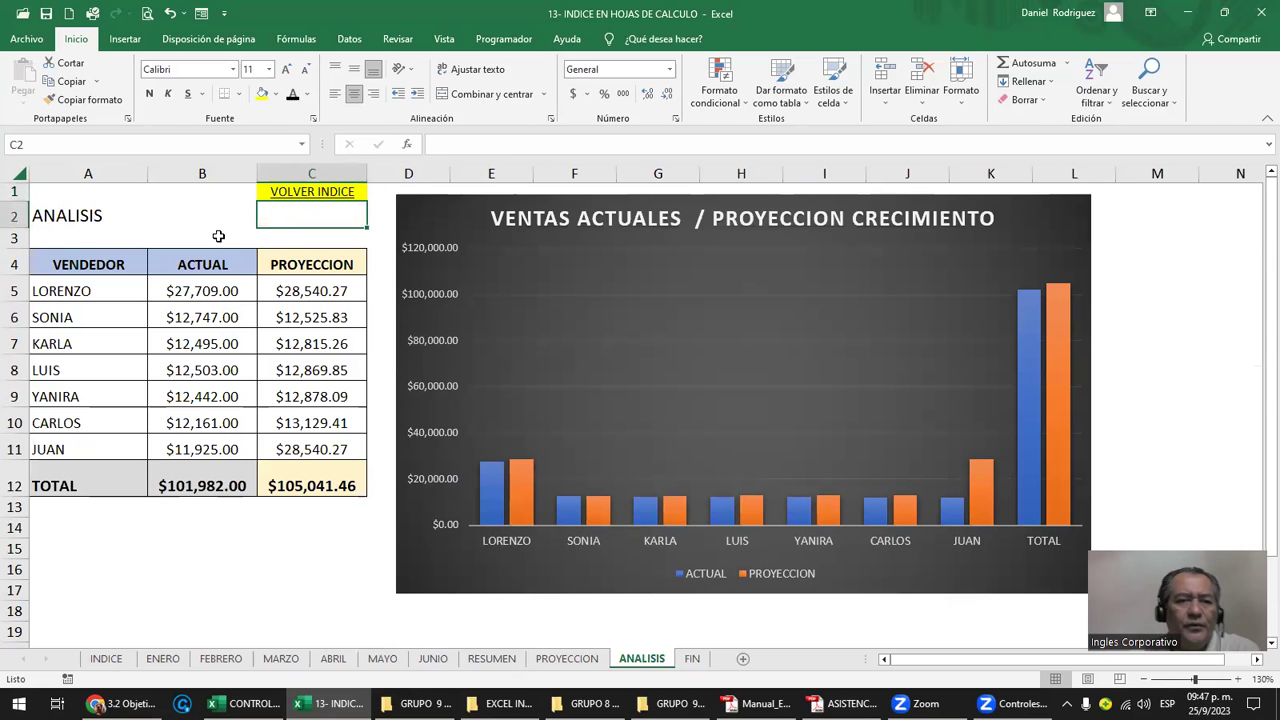
click(194, 212)
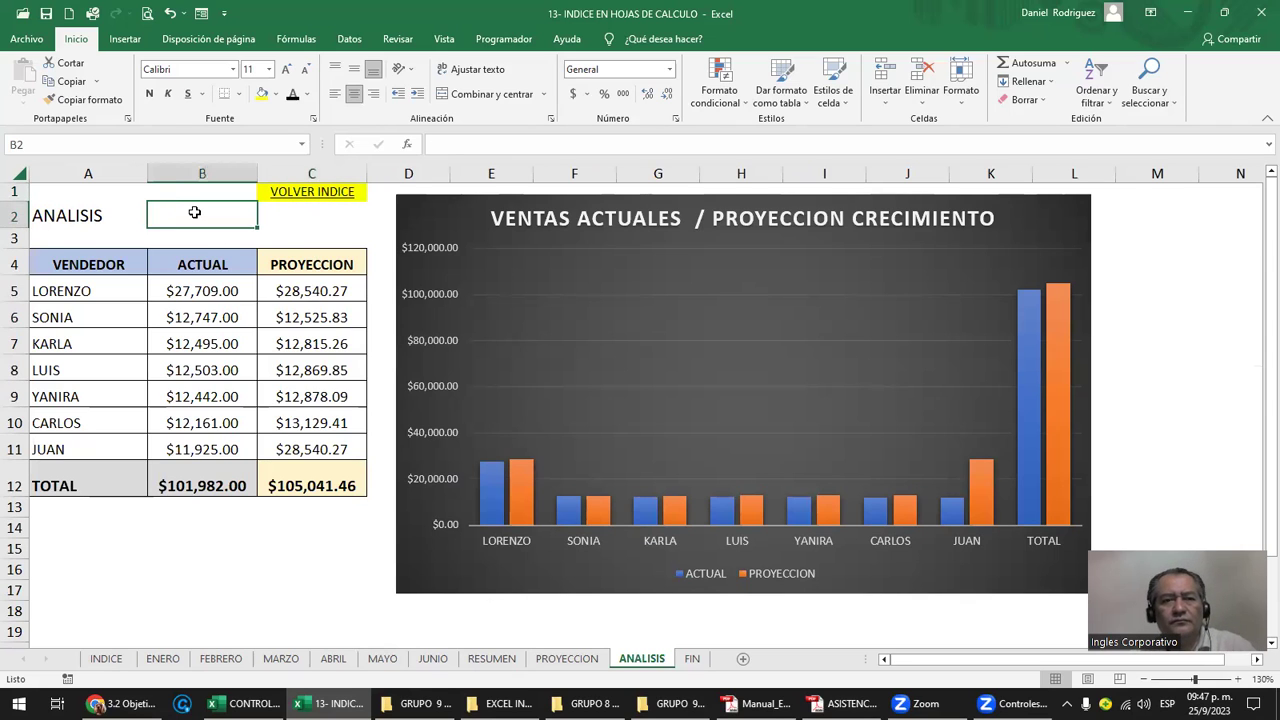
ctrl+scroll(202, 214, up, 1)
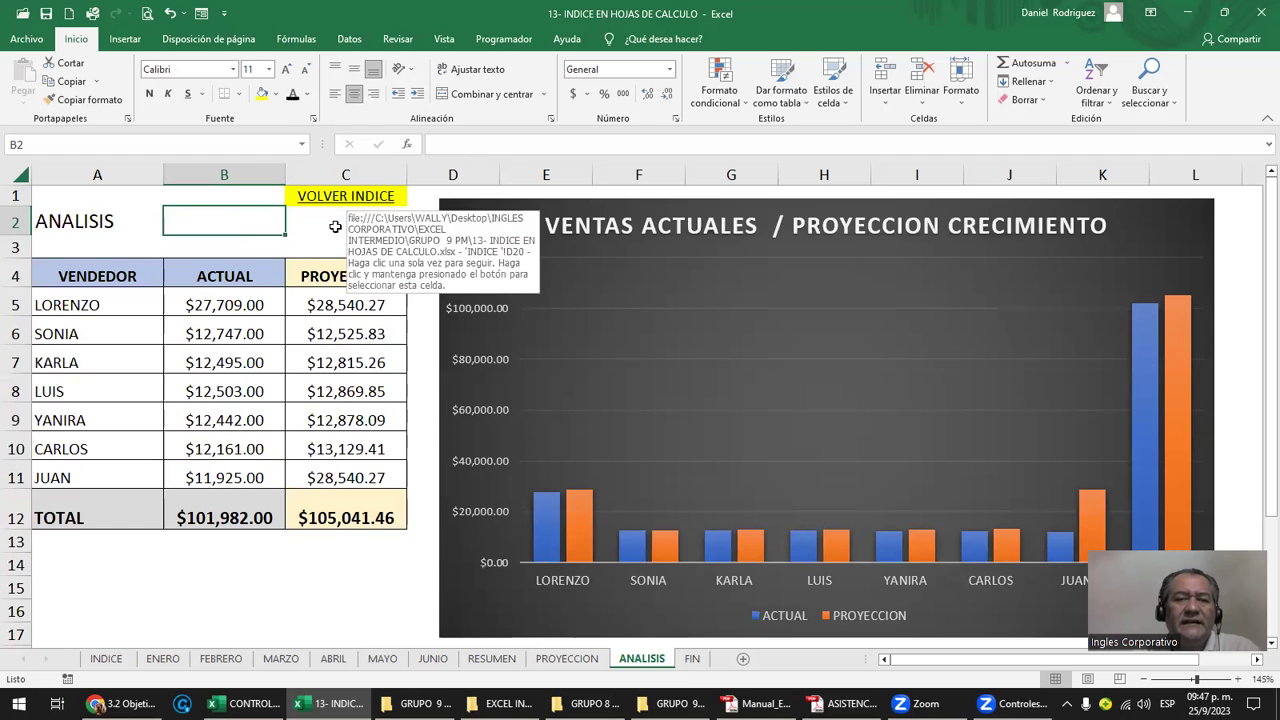
click(692, 658)
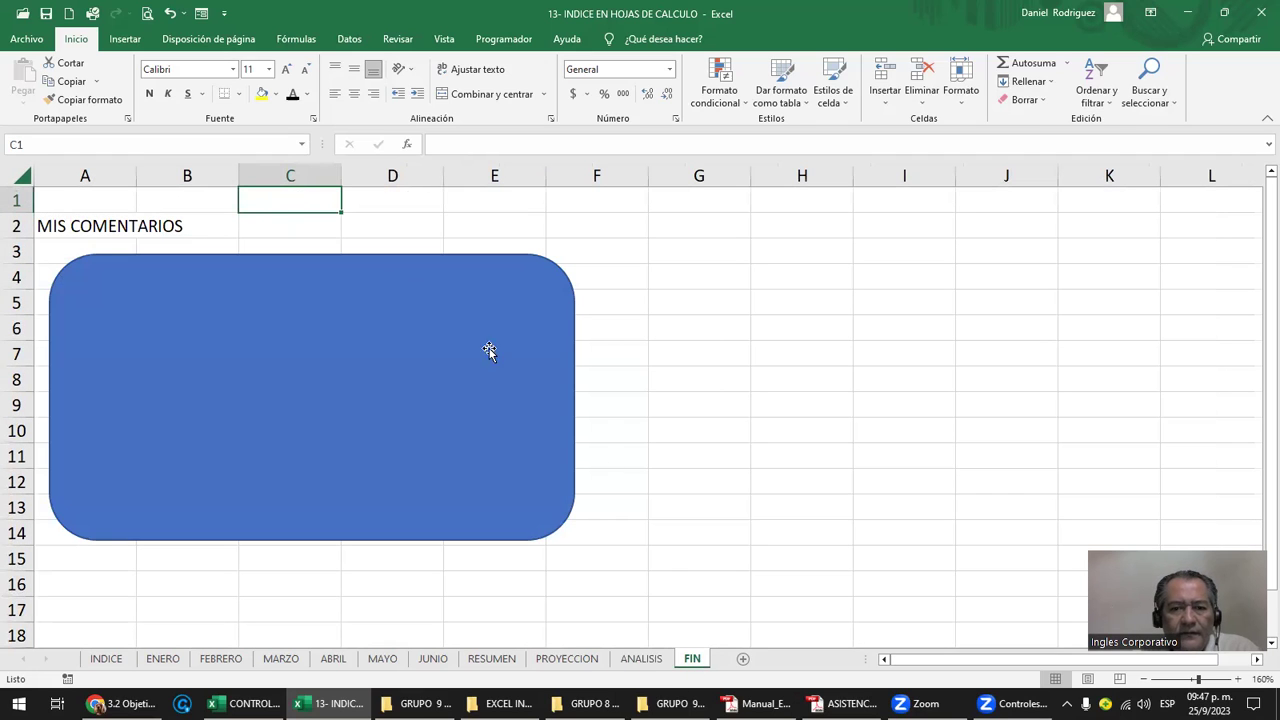
click(641, 658)
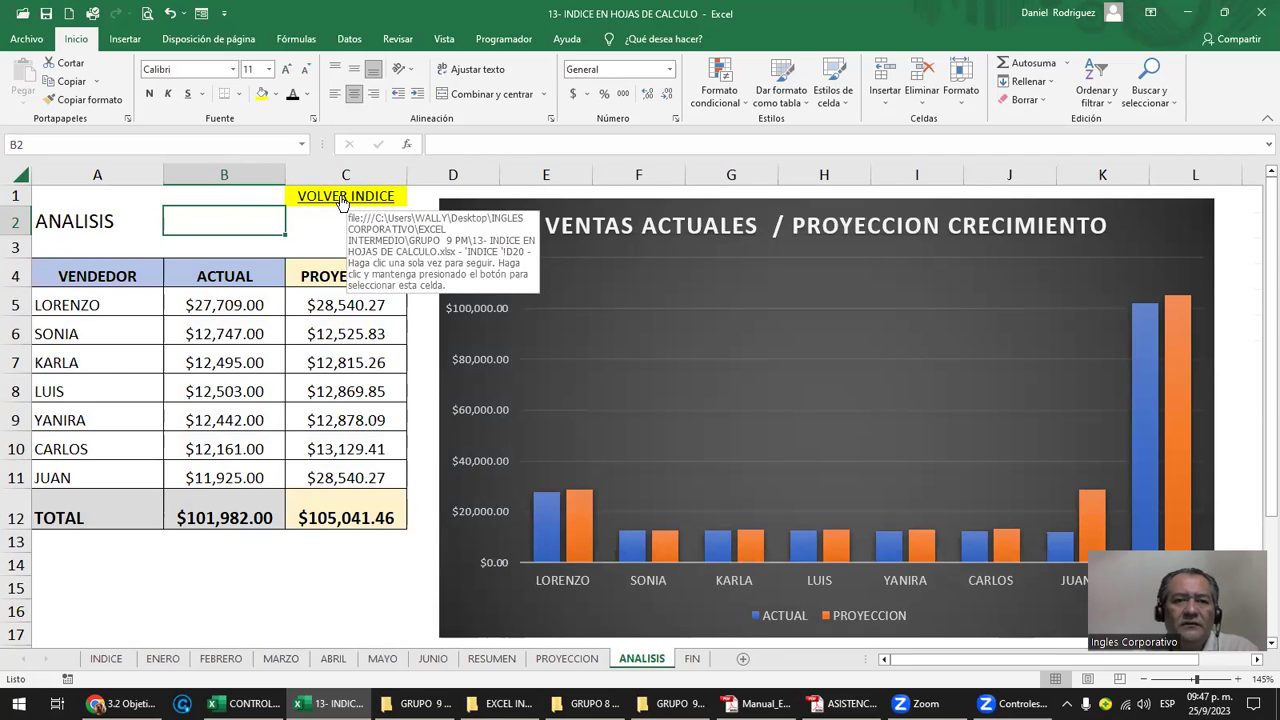
right_click(343, 201)
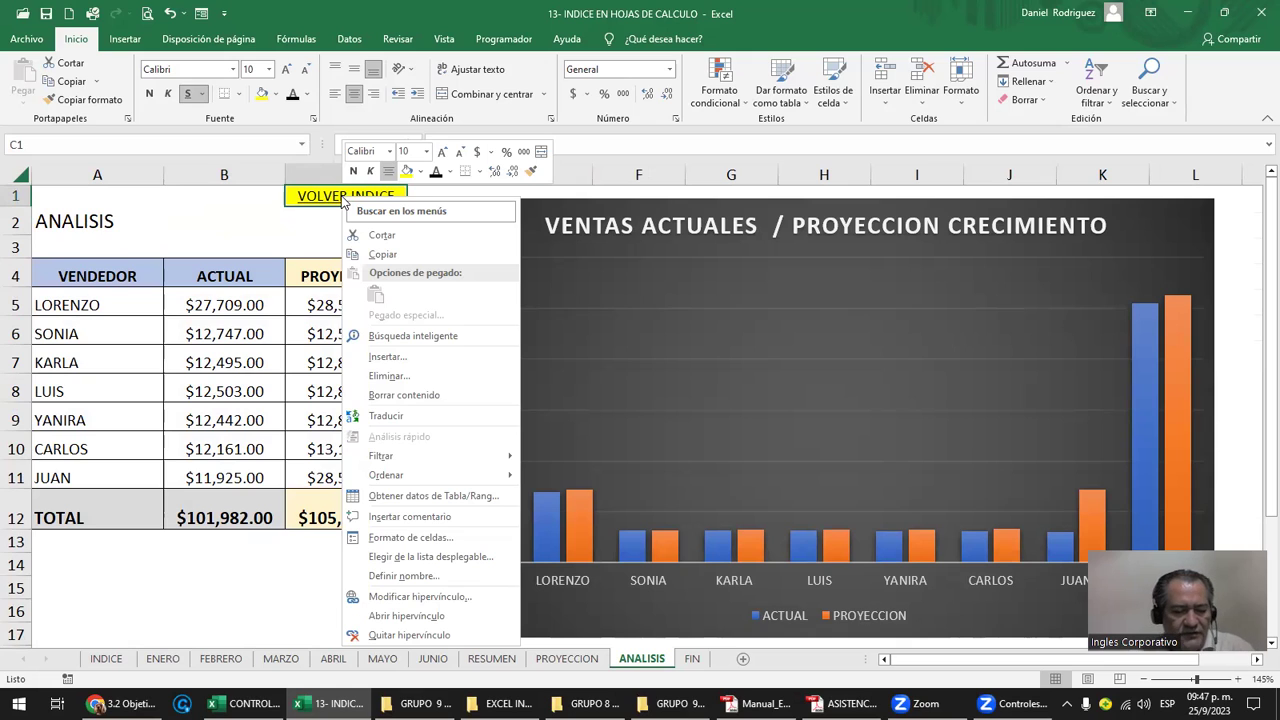
Paste the VOLVER INDICE link into FIN's C1, widen column C, and test the round trip via INDICE.
click(382, 254)
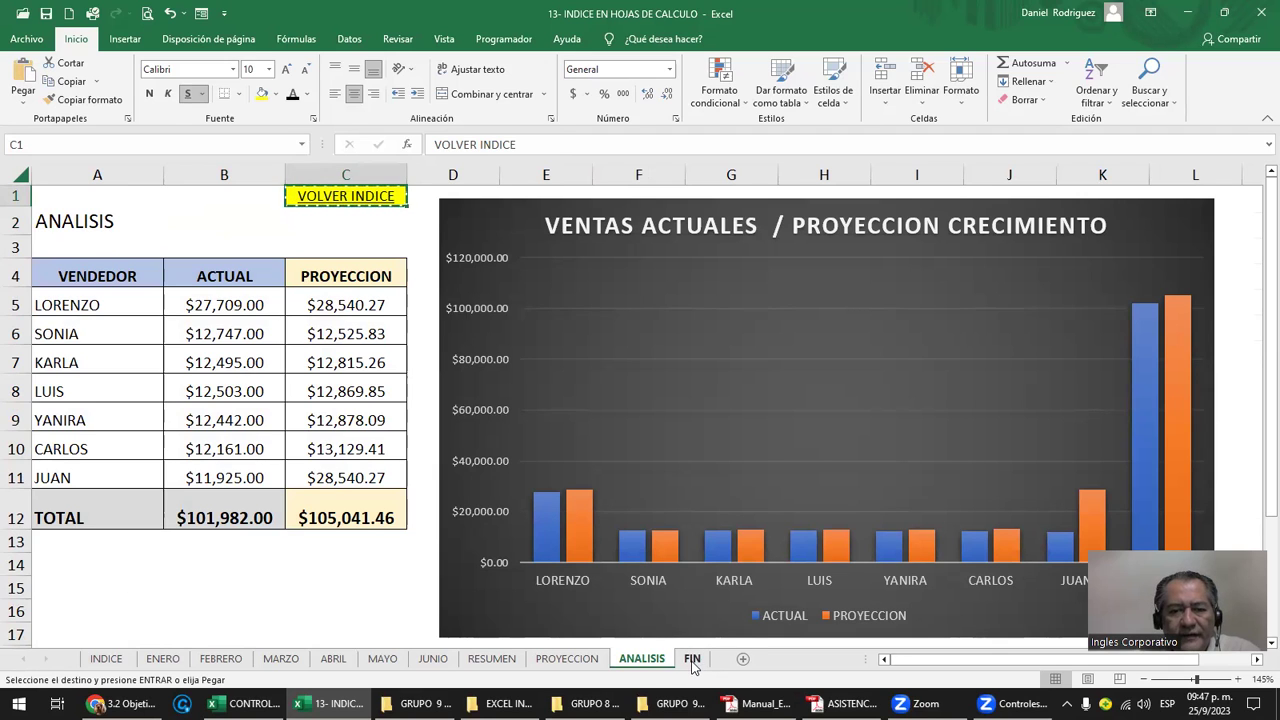
click(695, 659)
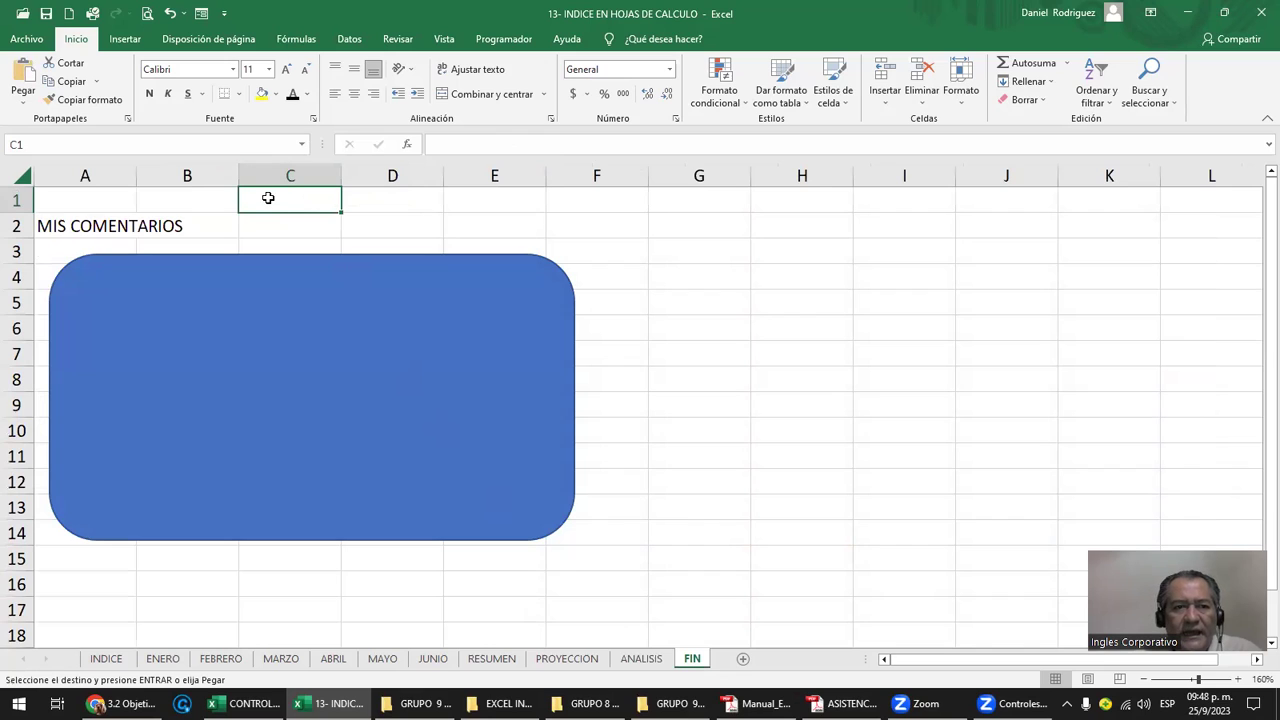
click(20, 78)
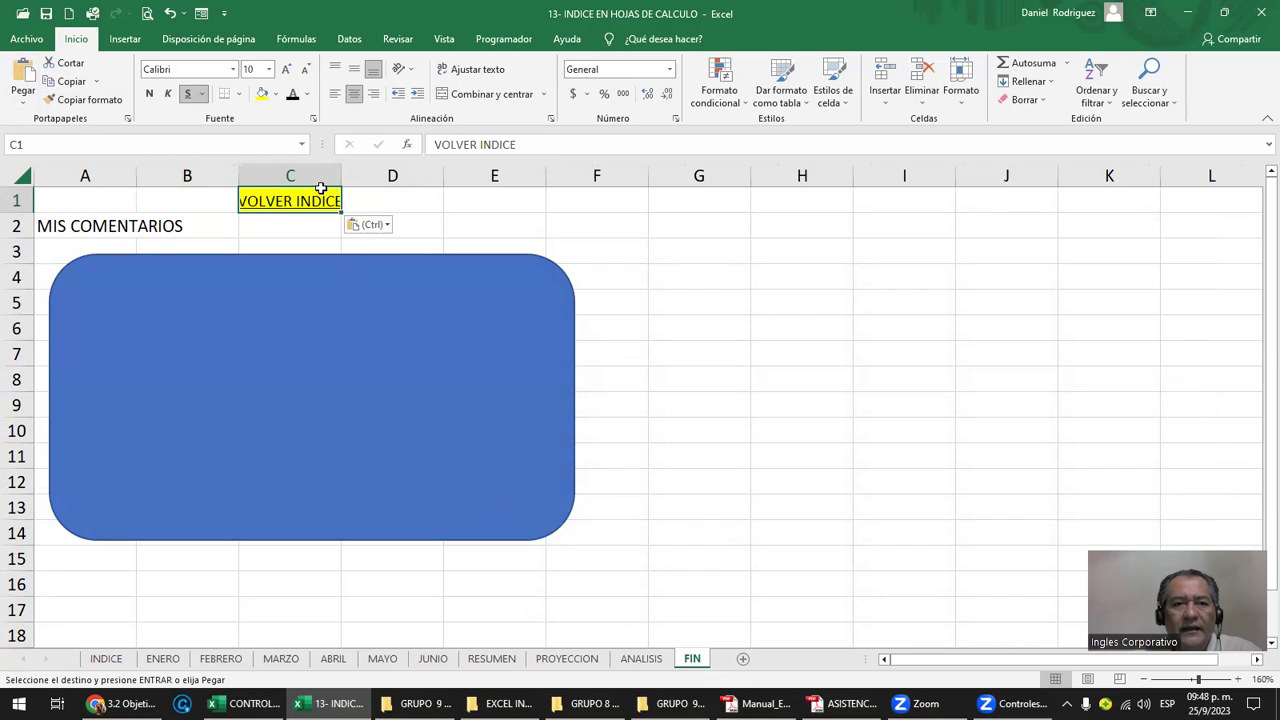
drag(341, 176, 379, 176)
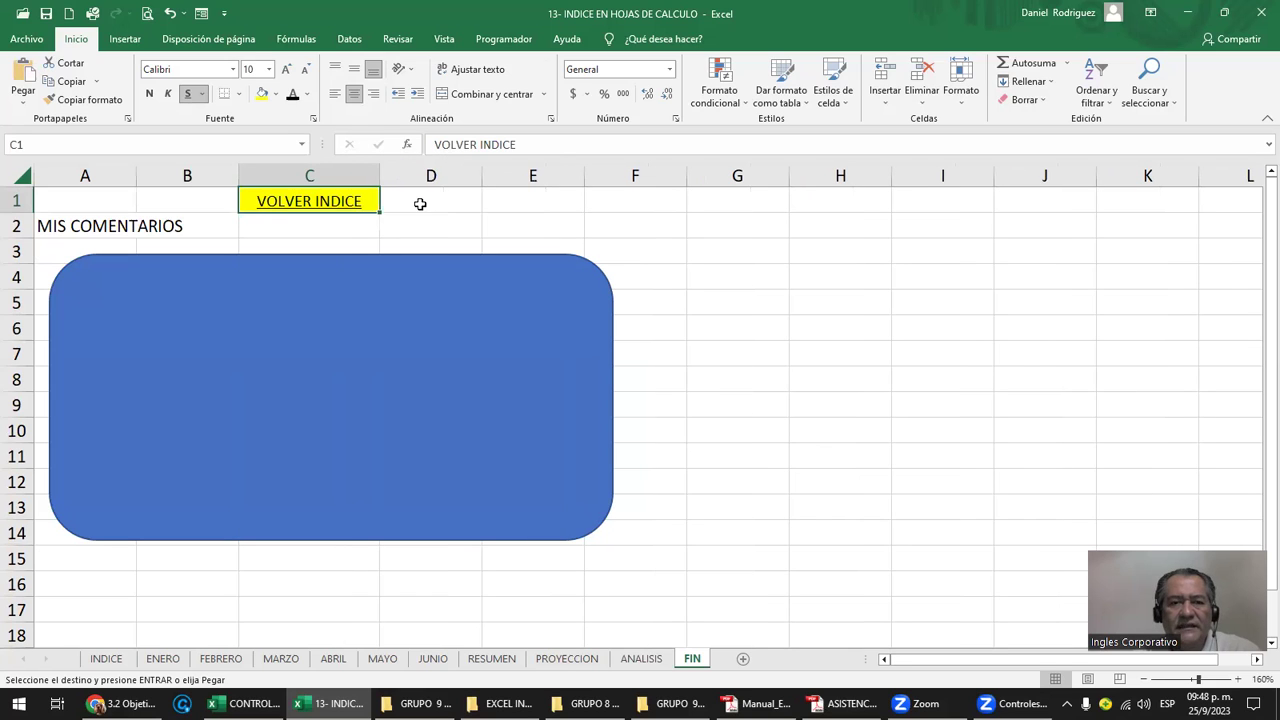
click(422, 205)
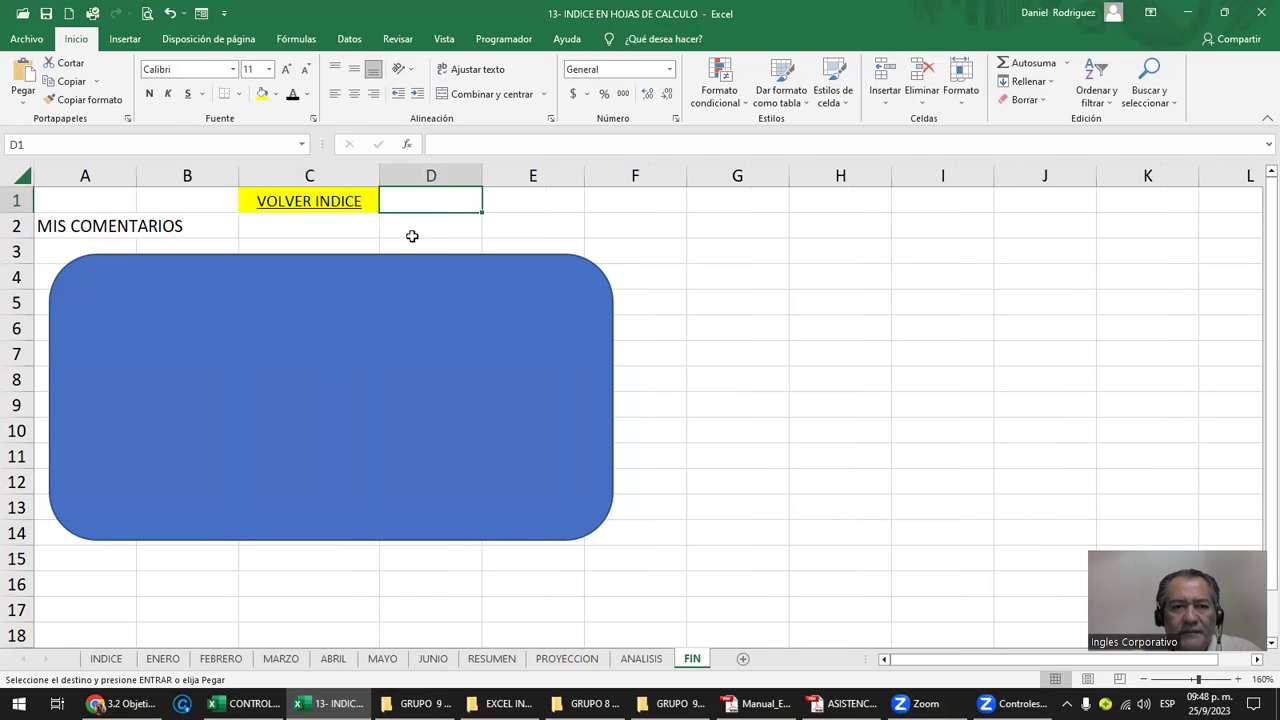
click(324, 205)
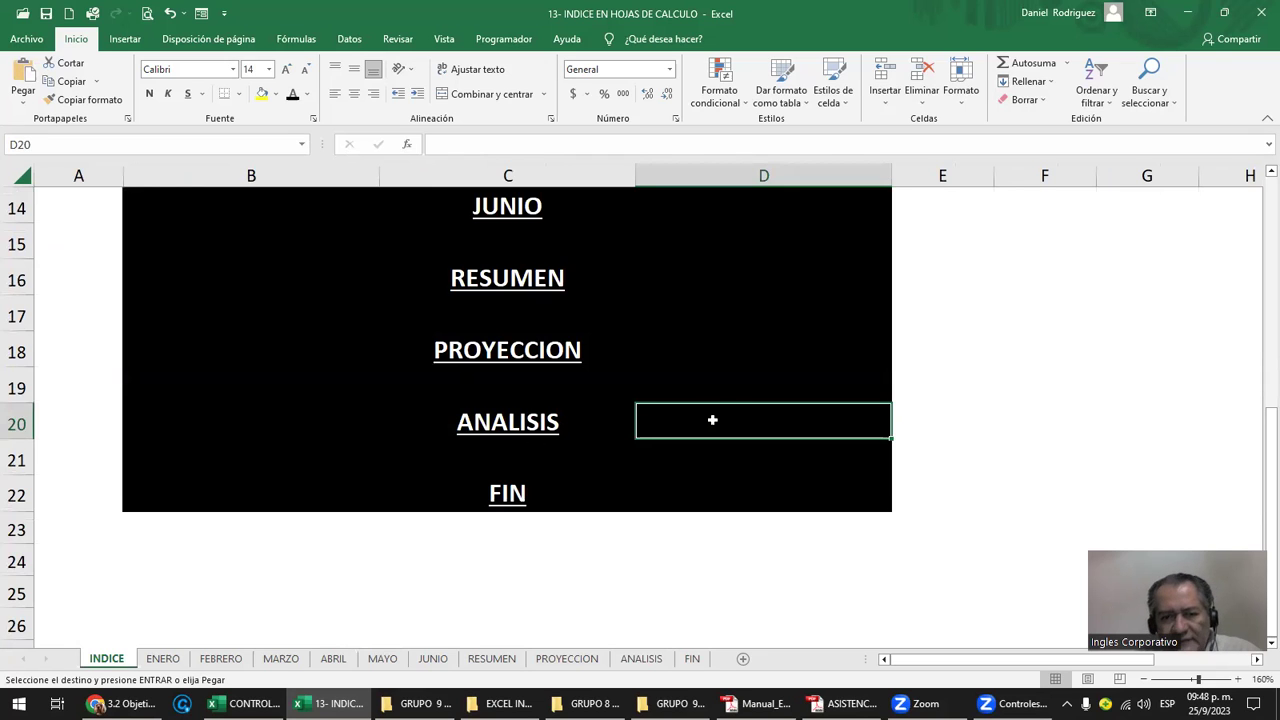
click(510, 493)
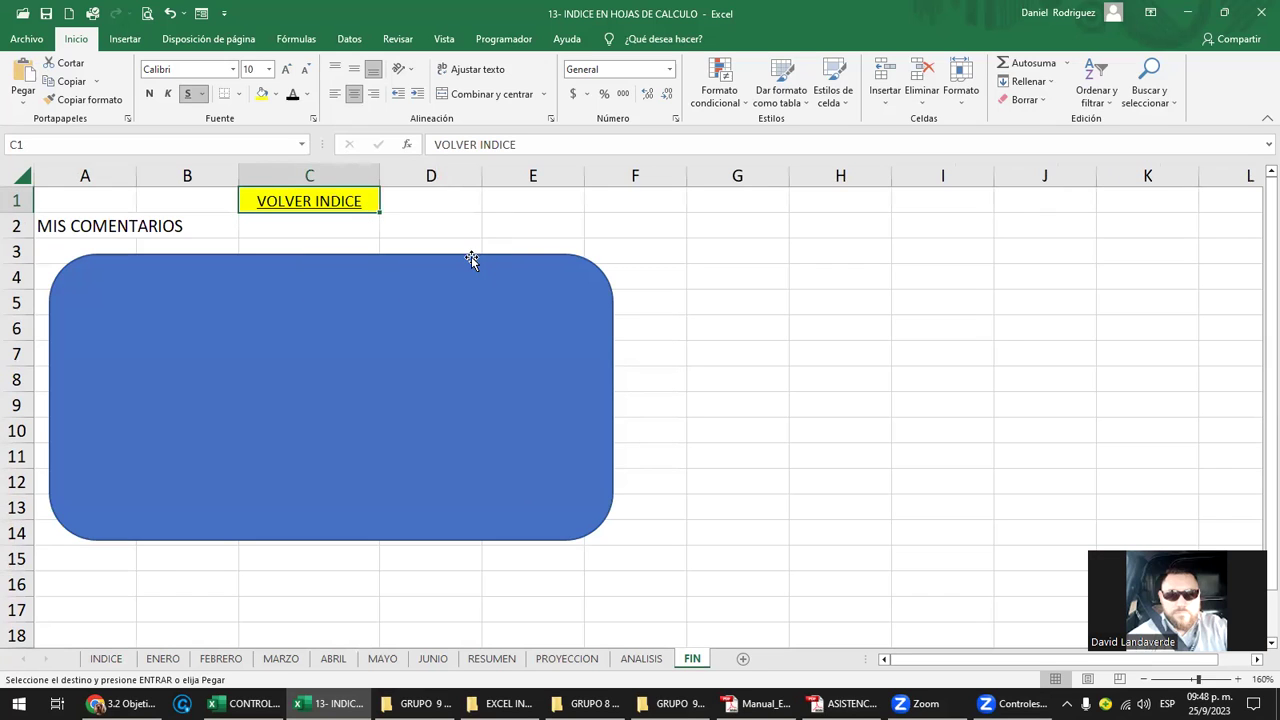
Edit the FIN sheet's VOLVER INDICE hyperlink to point to INDICE cell D22.
right_click(353, 207)
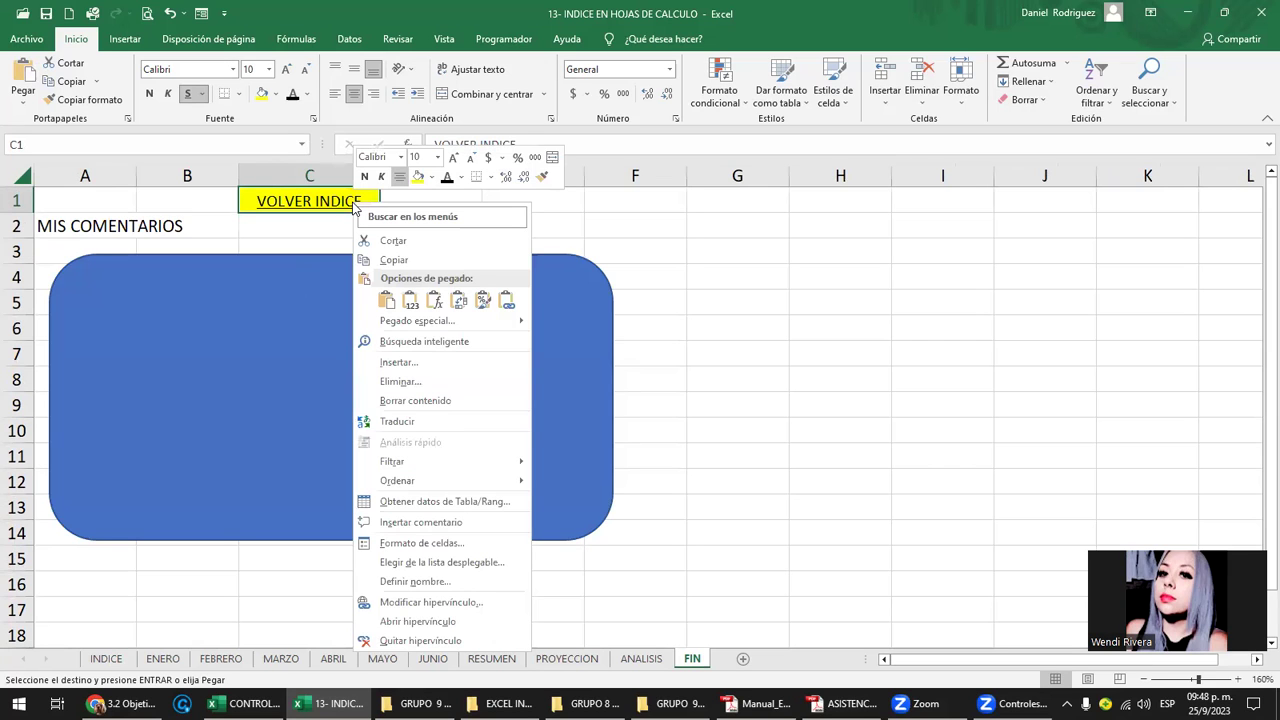
click(419, 603)
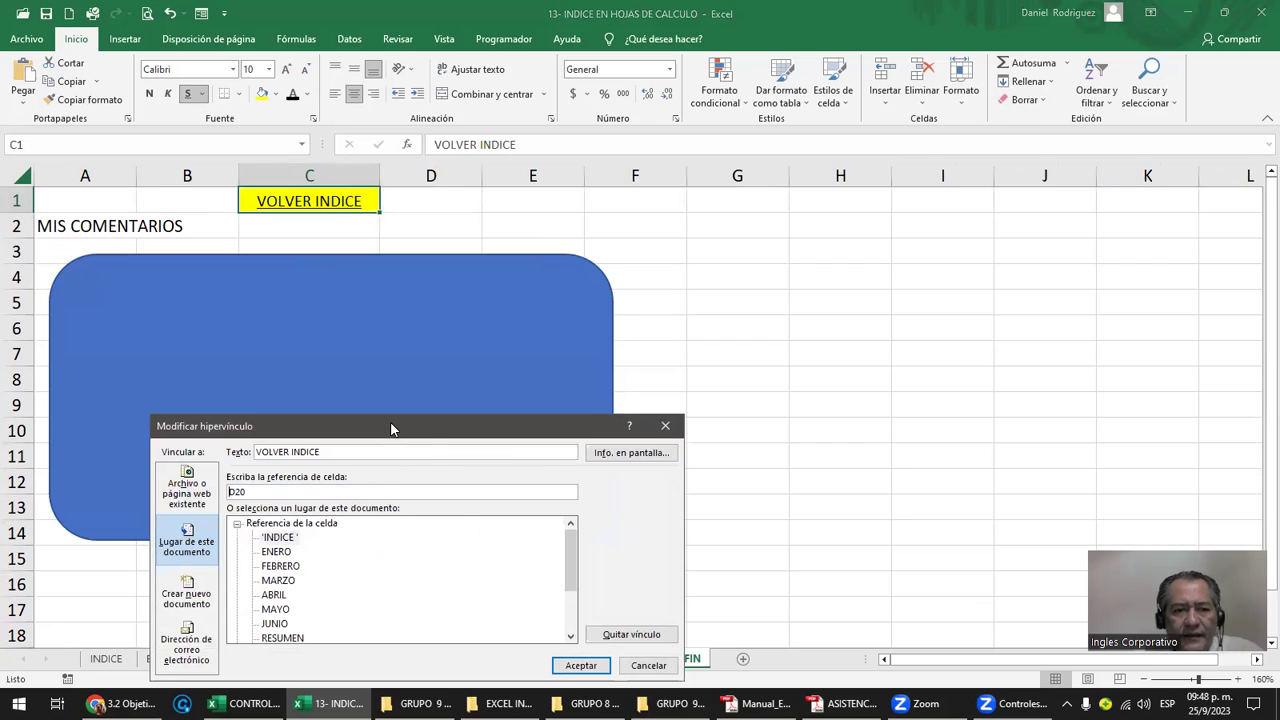
drag(391, 429, 595, 350)
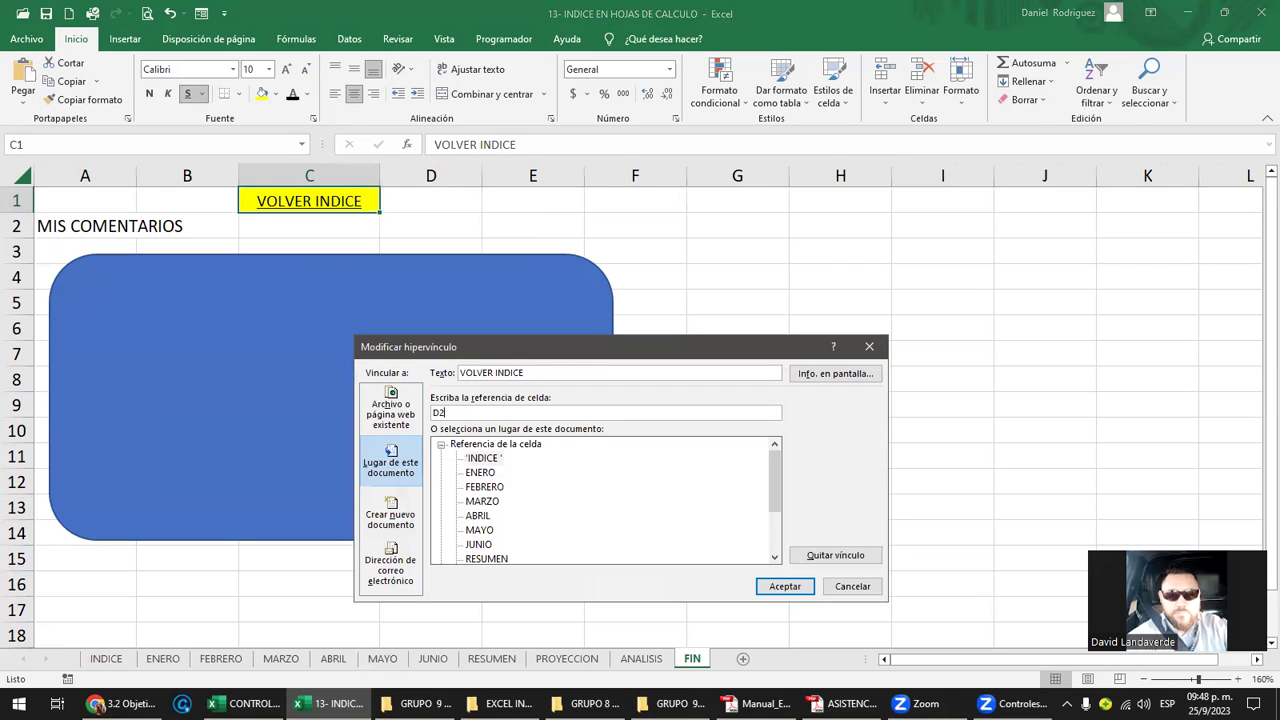
text(2)
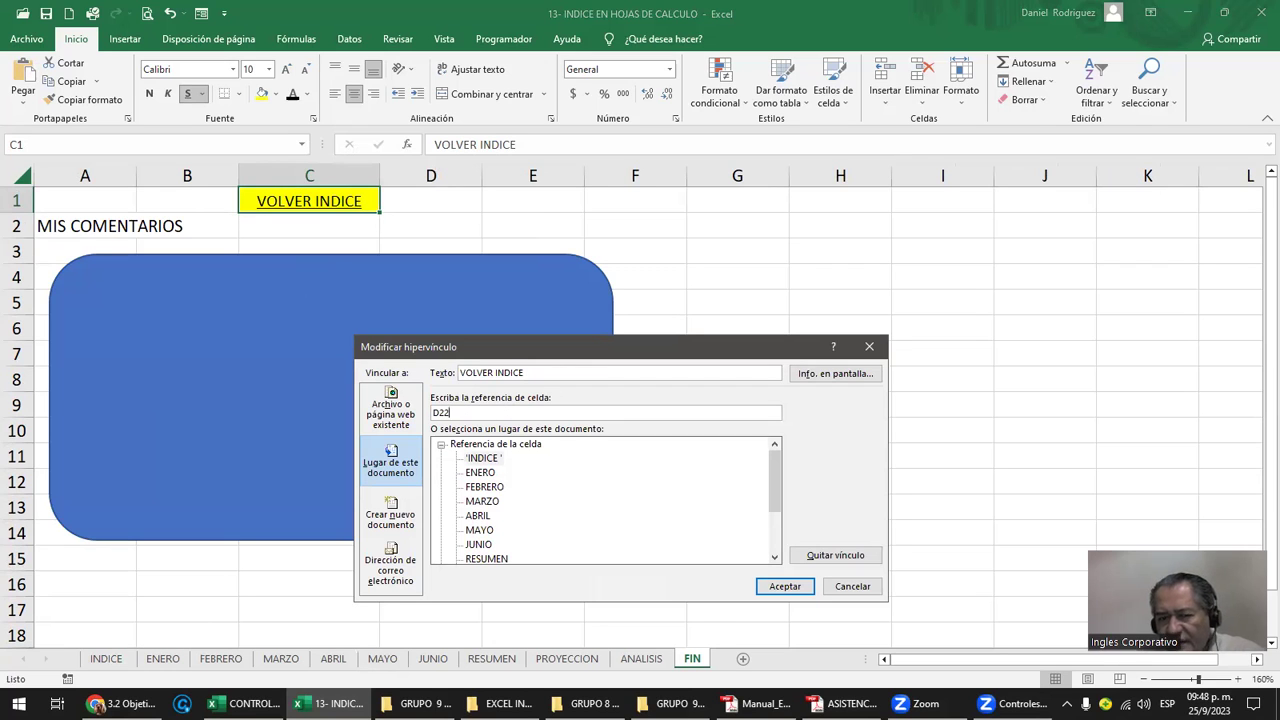
drag(655, 348, 759, 237)
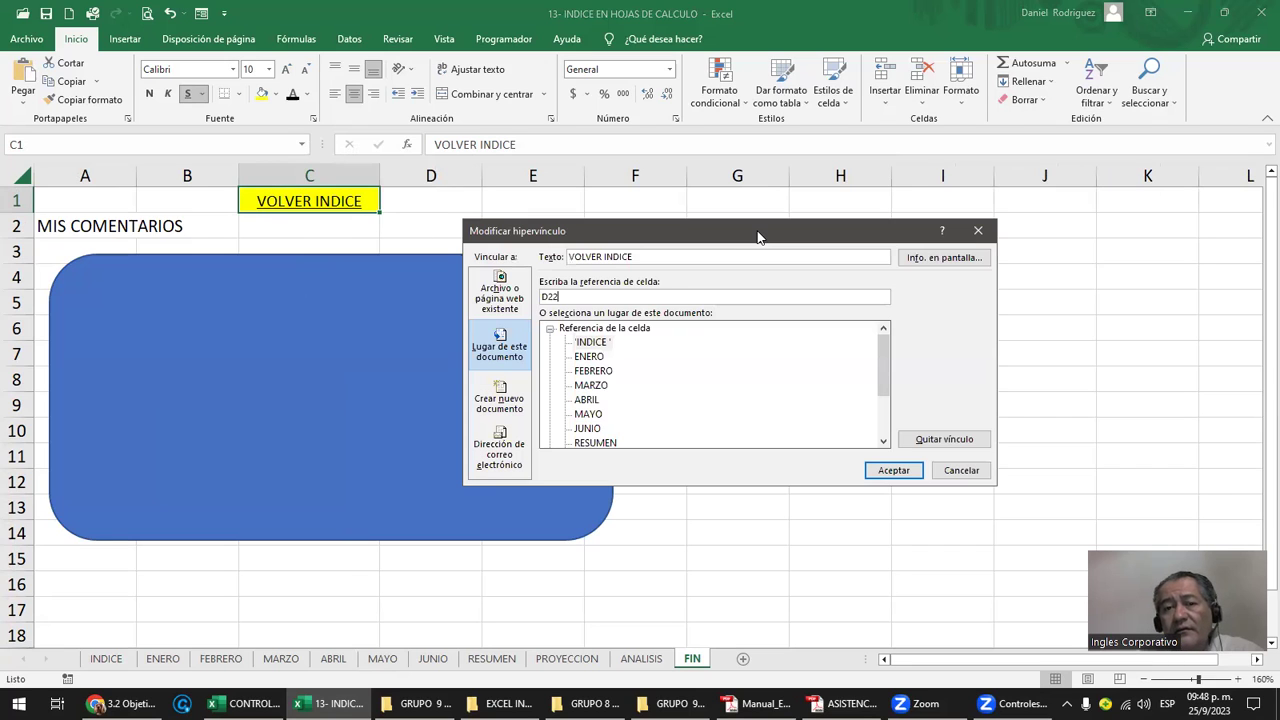
click(601, 345)
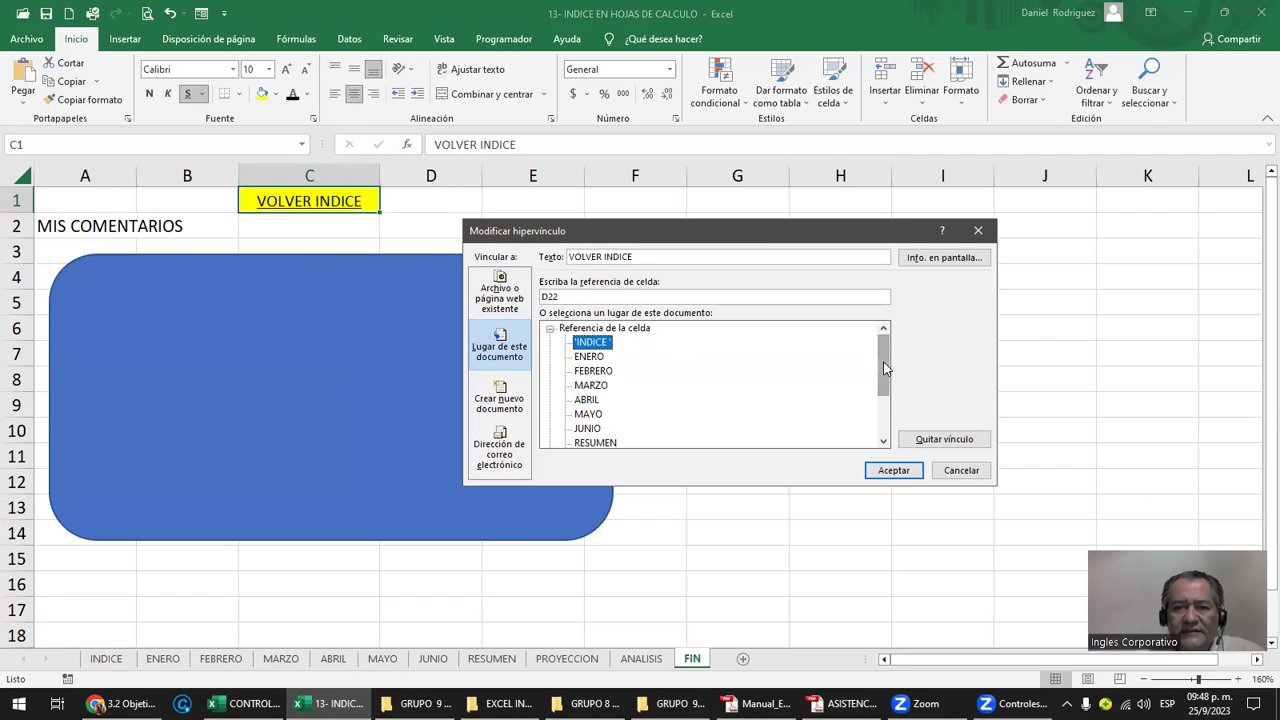
click(894, 470)
click(737, 410)
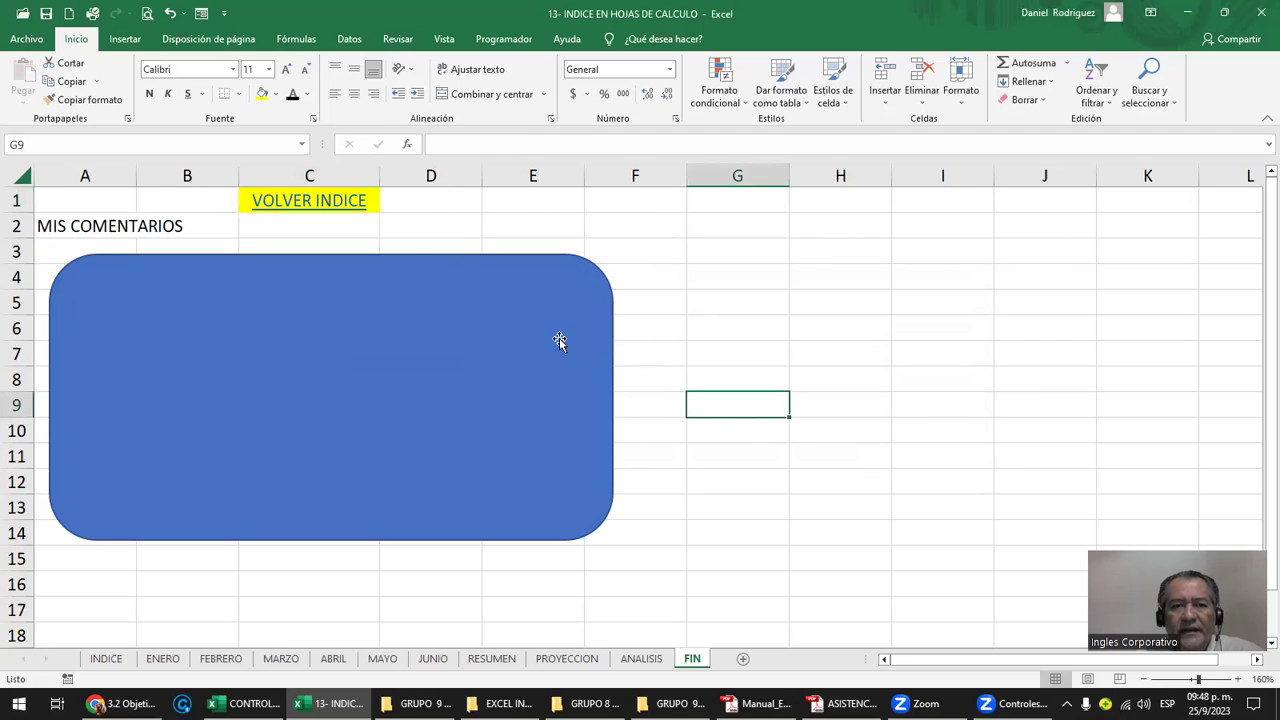
Follow VOLVER INDICE back to the index and fill B23:D23 black.
right_click(338, 206)
click(307, 215)
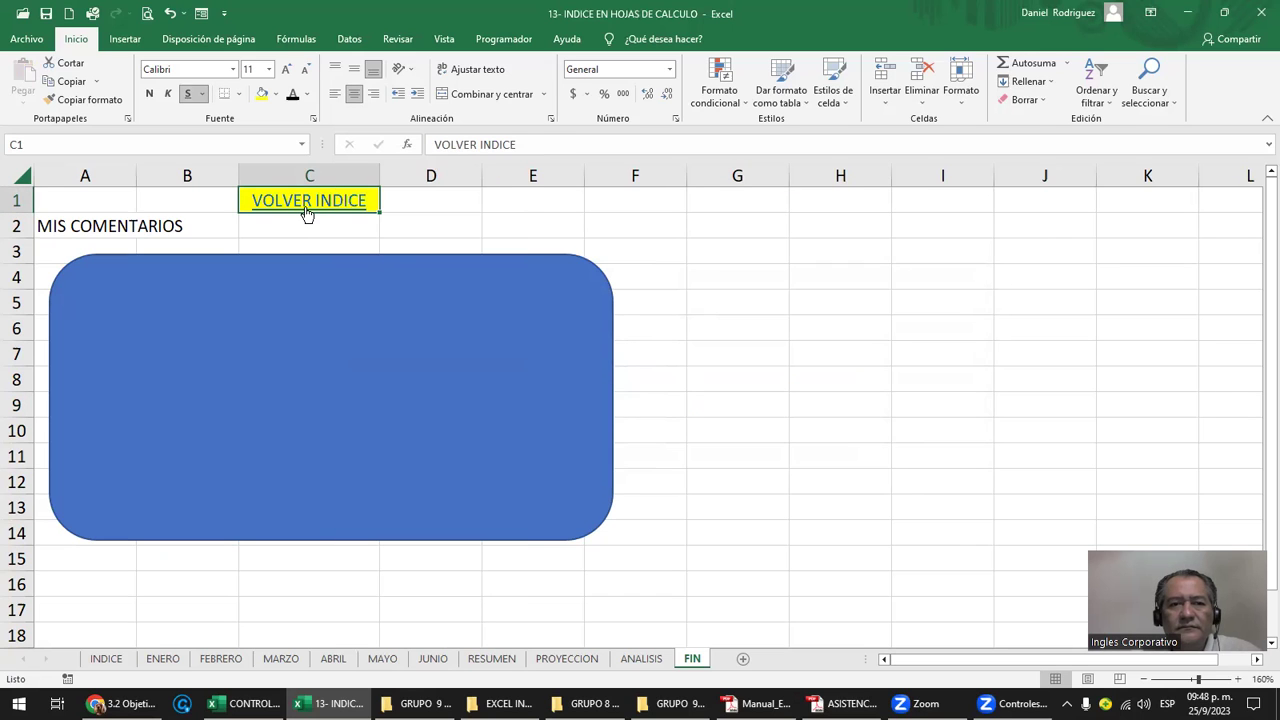
click(307, 212)
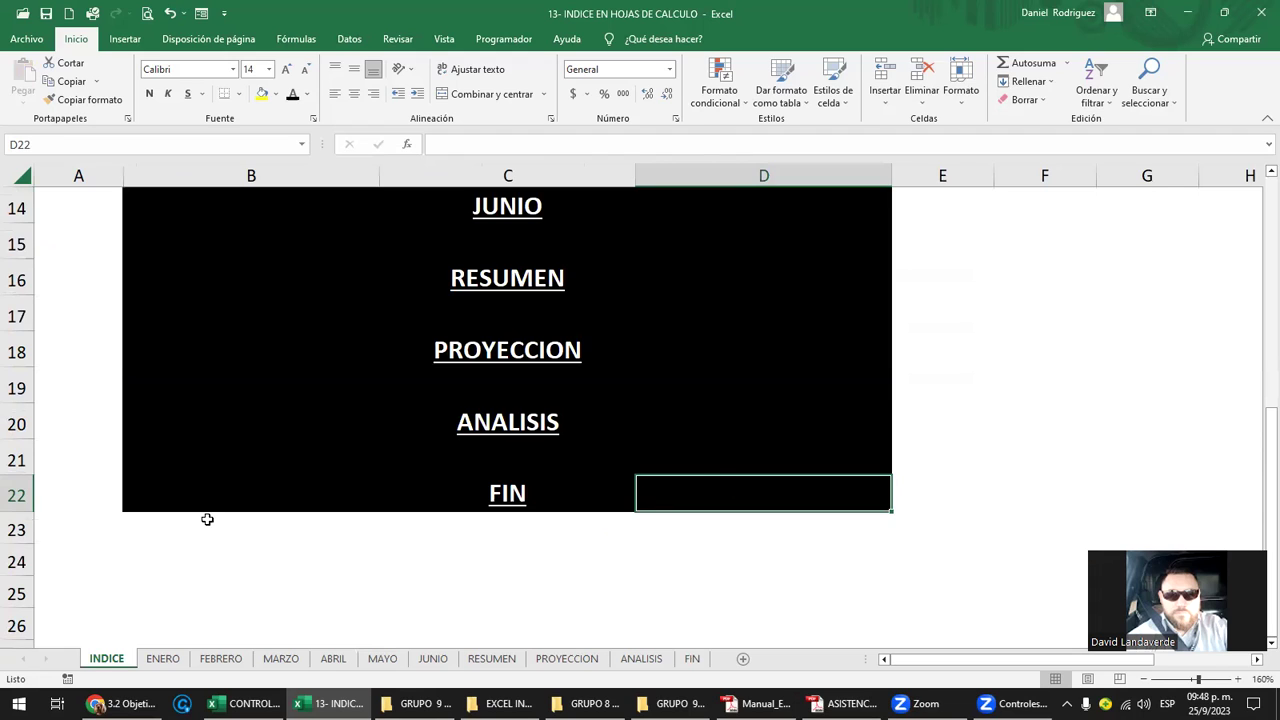
drag(207, 522, 795, 529)
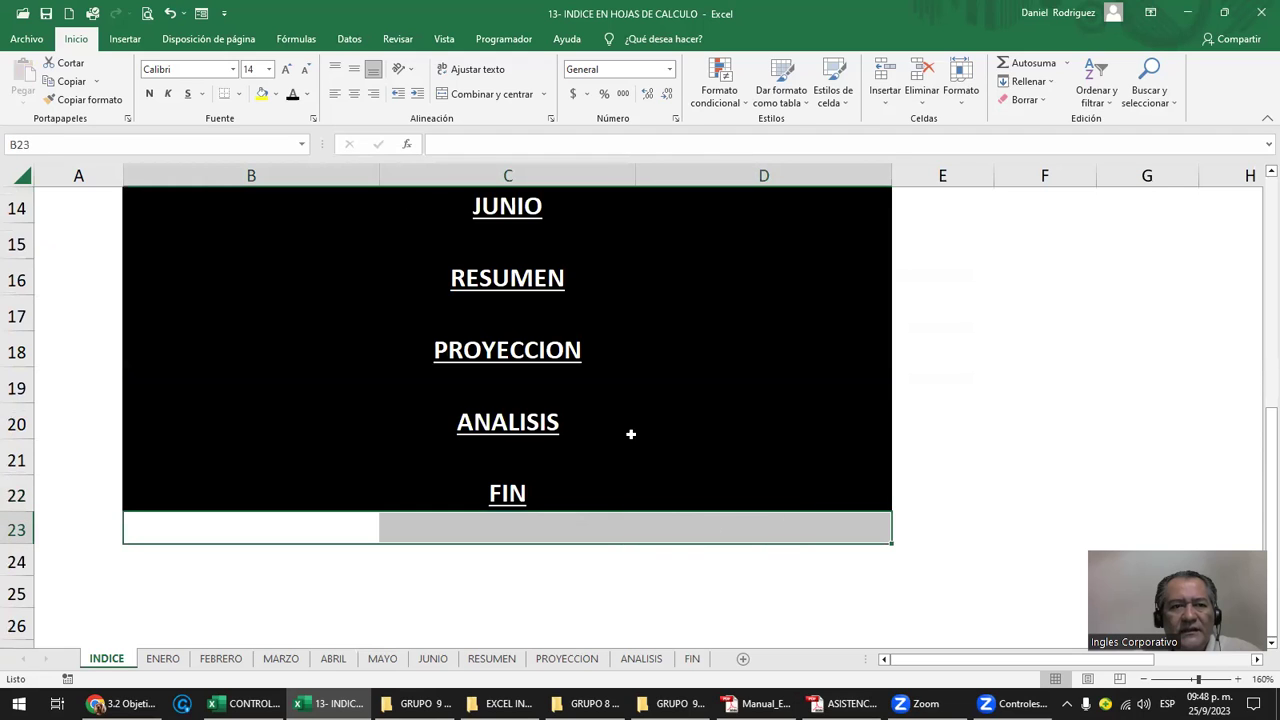
click(276, 93)
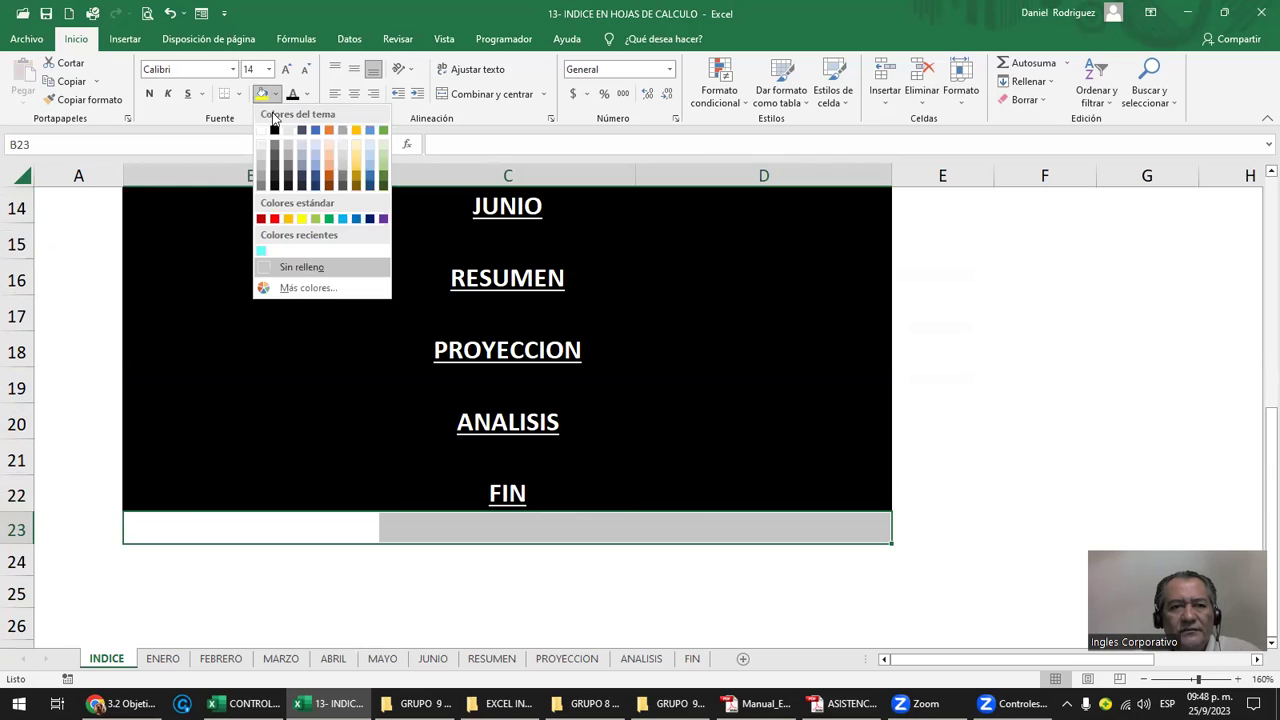
click(275, 131)
Test the FIN link and its VOLVER INDICE return, then save the workbook.
click(938, 460)
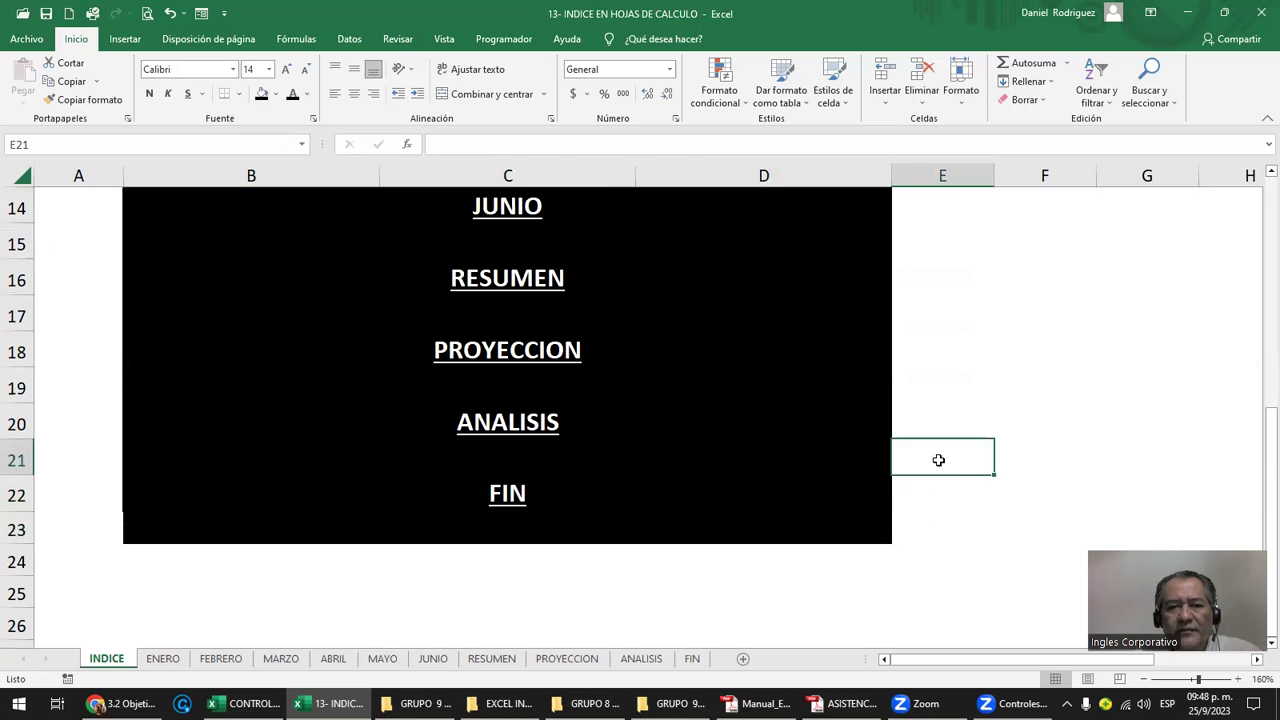
click(515, 500)
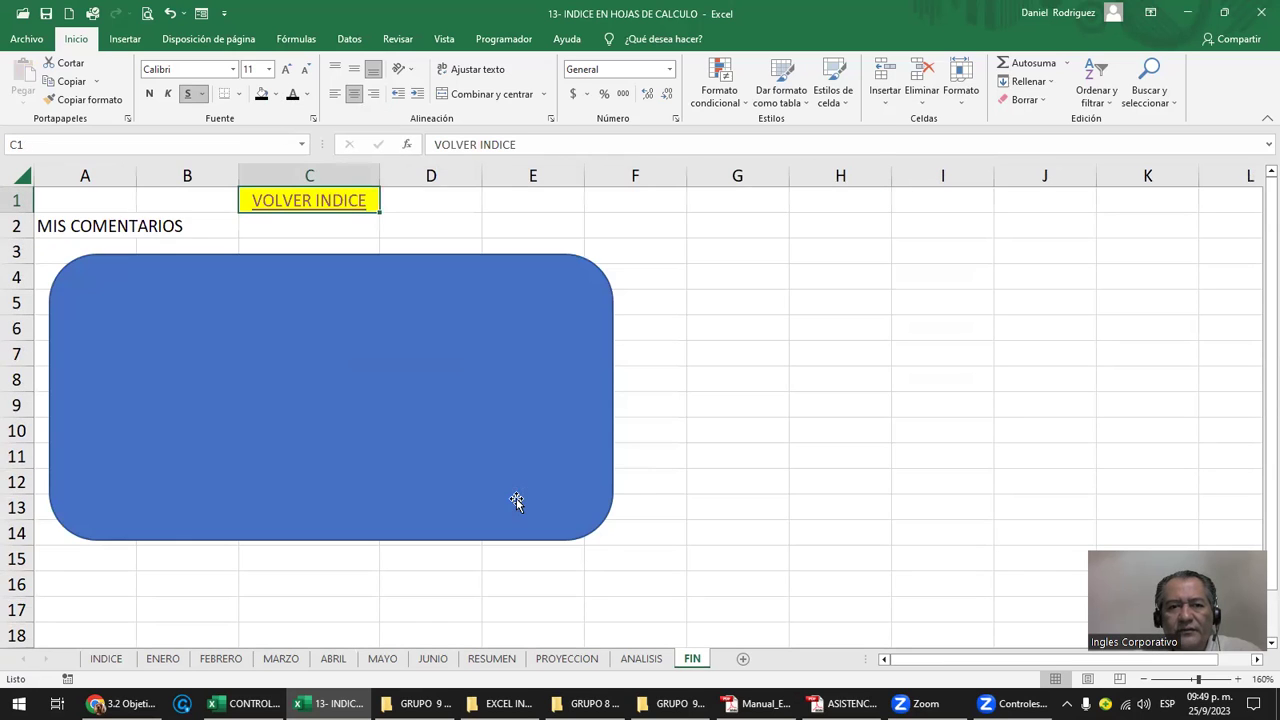
click(327, 203)
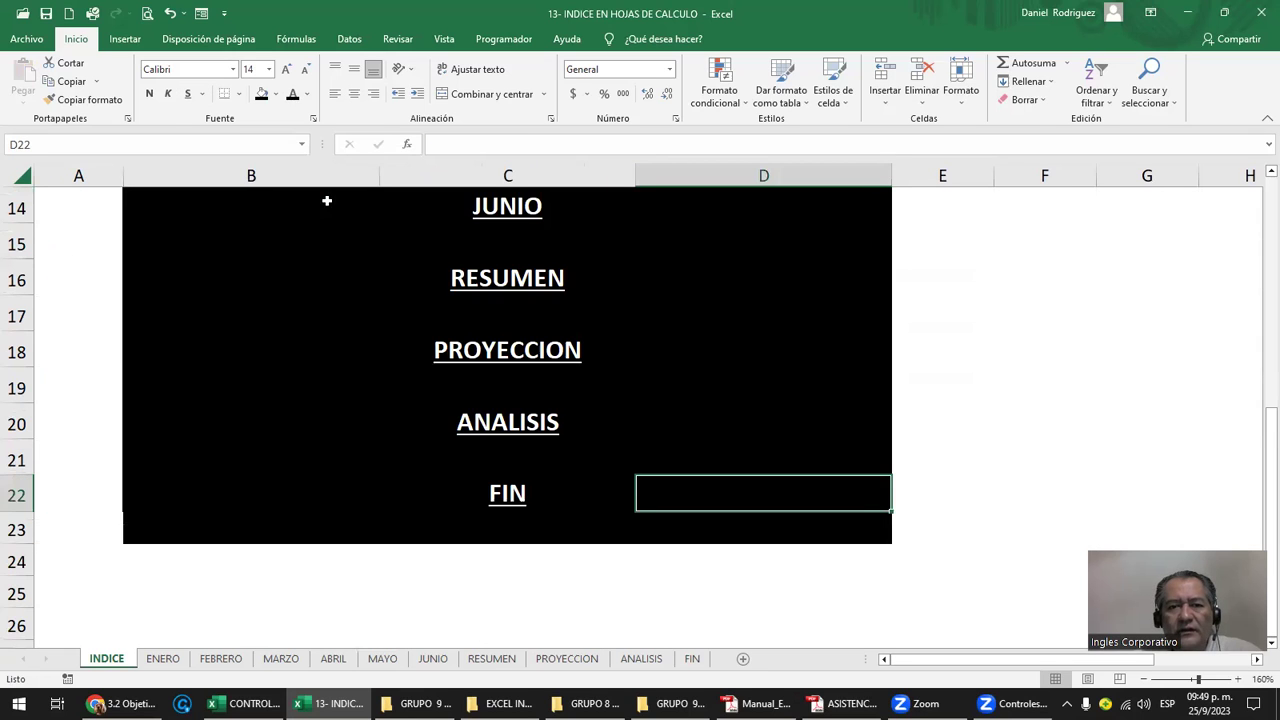
click(975, 446)
scroll(980, 443, down, 3)
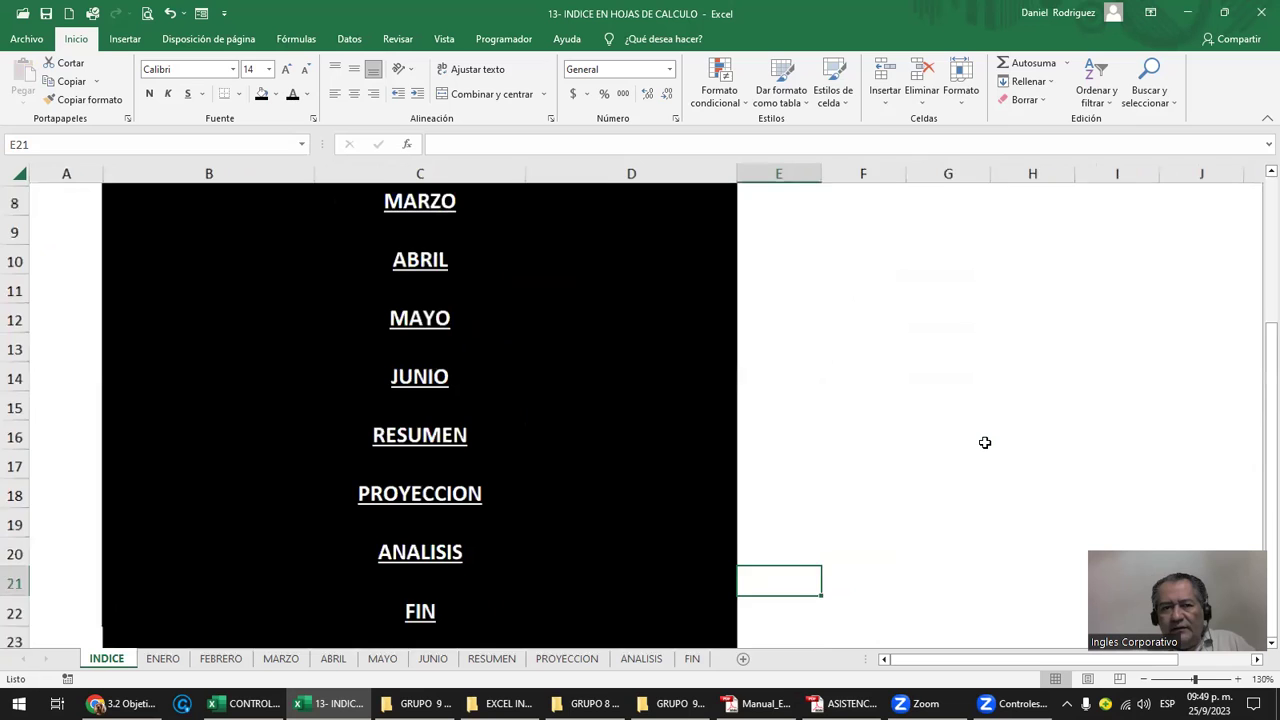
scroll(983, 443, down, 1)
scroll(985, 442, down, 1)
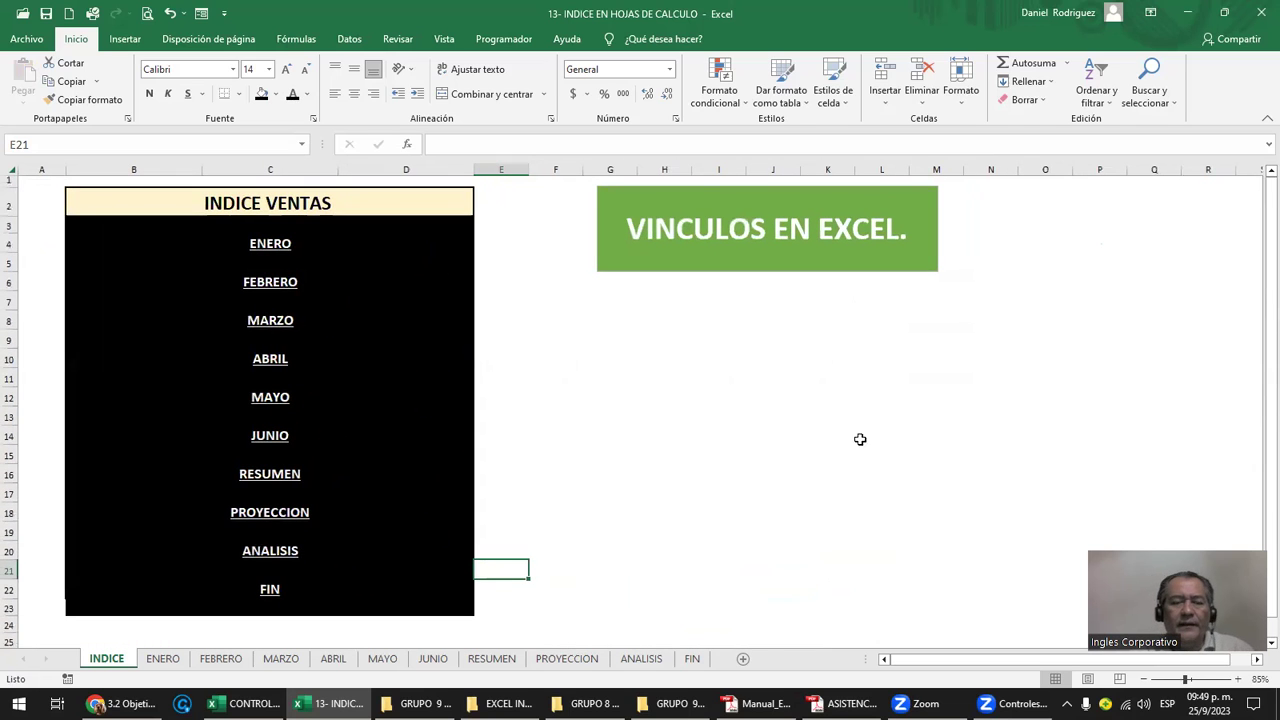
click(607, 424)
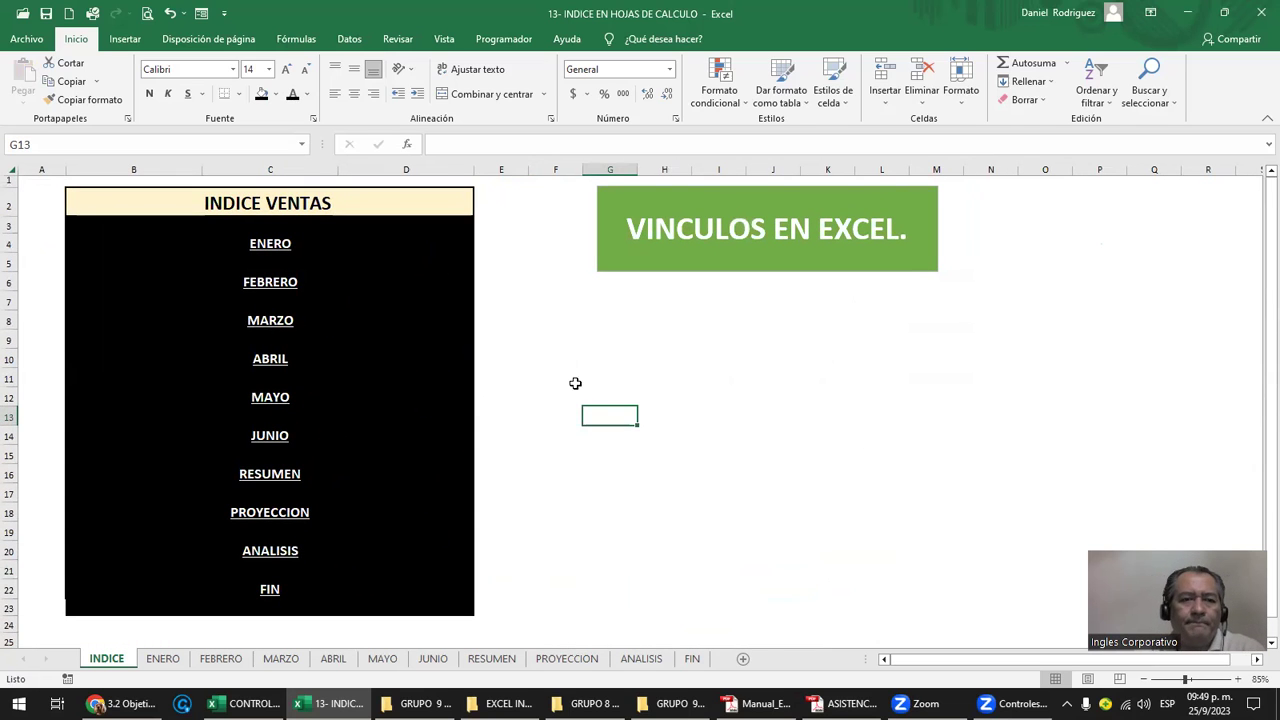
click(46, 14)
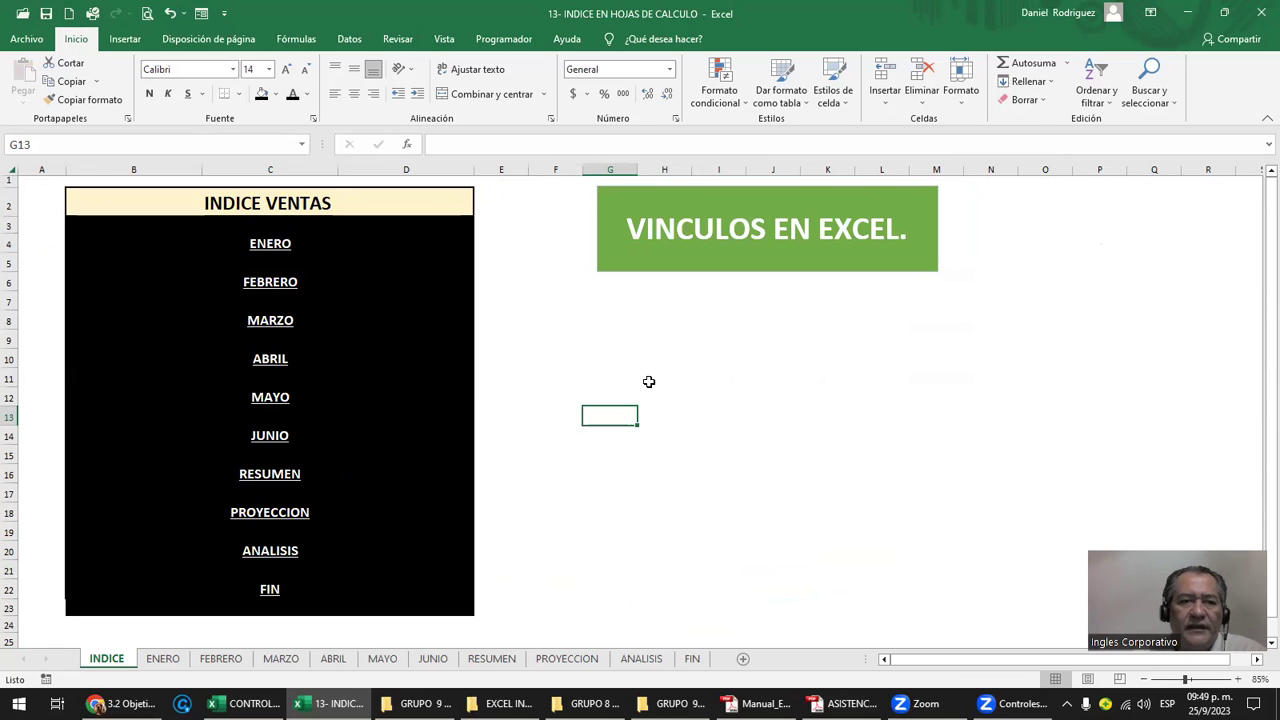
Round-trip through the ENERO, RESUMEN, PROYECCION, ANALISIS, FIN and ENERO links back to INDICE.
click(271, 246)
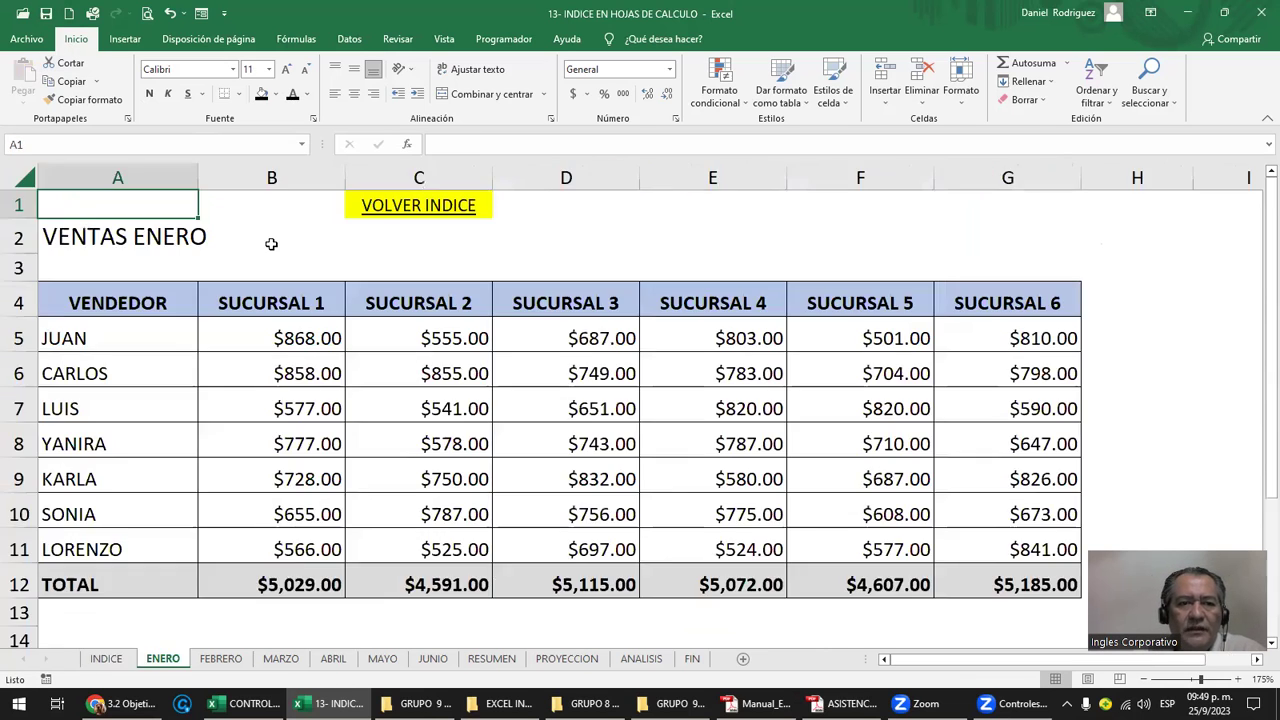
click(432, 214)
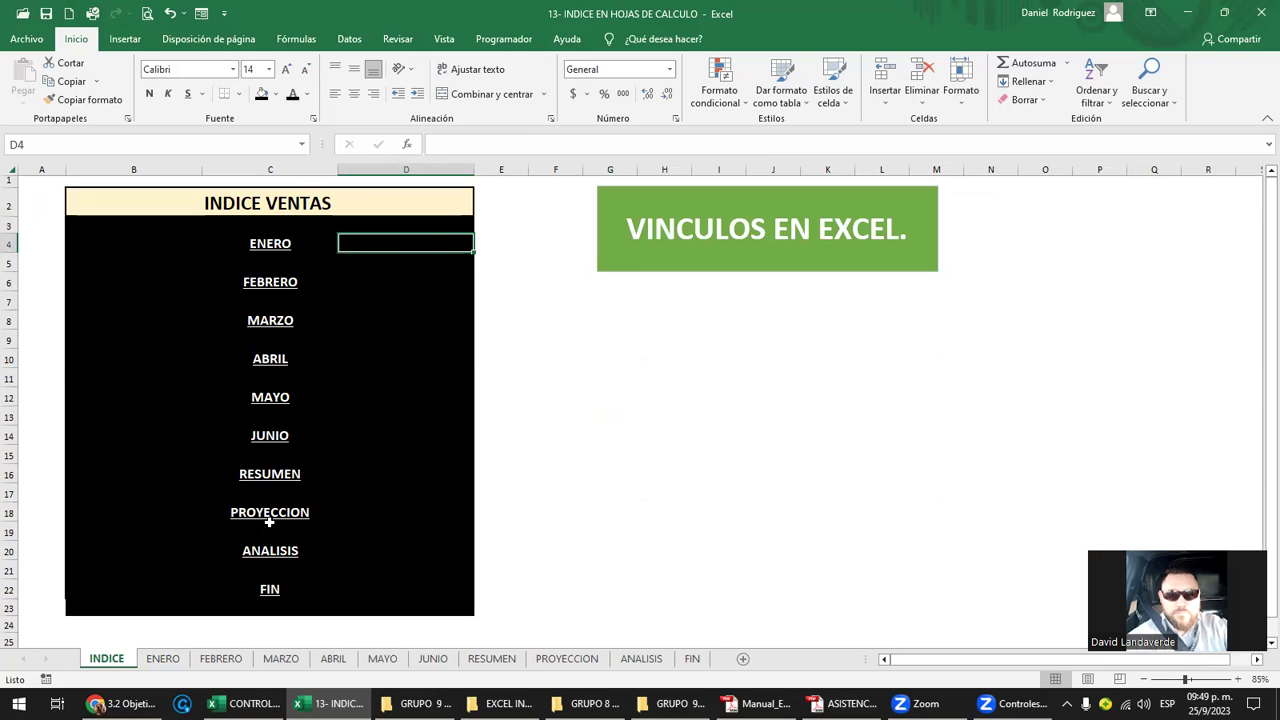
click(289, 478)
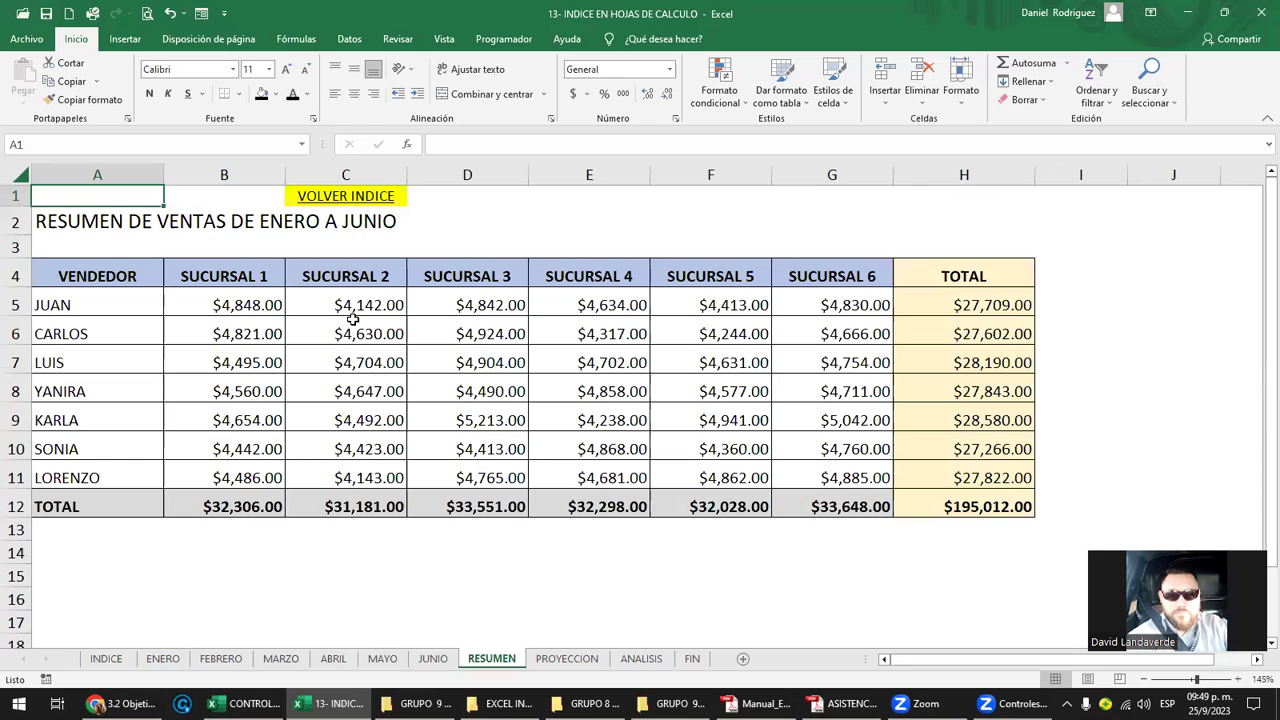
click(370, 197)
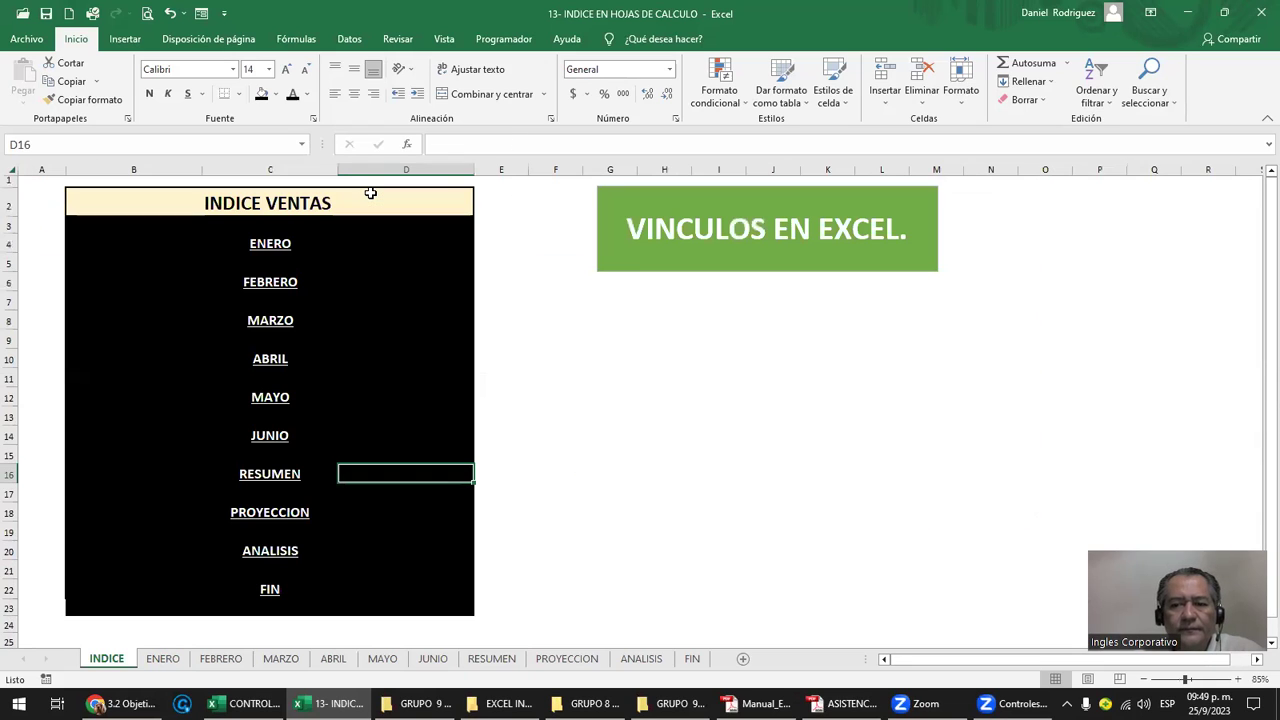
click(288, 517)
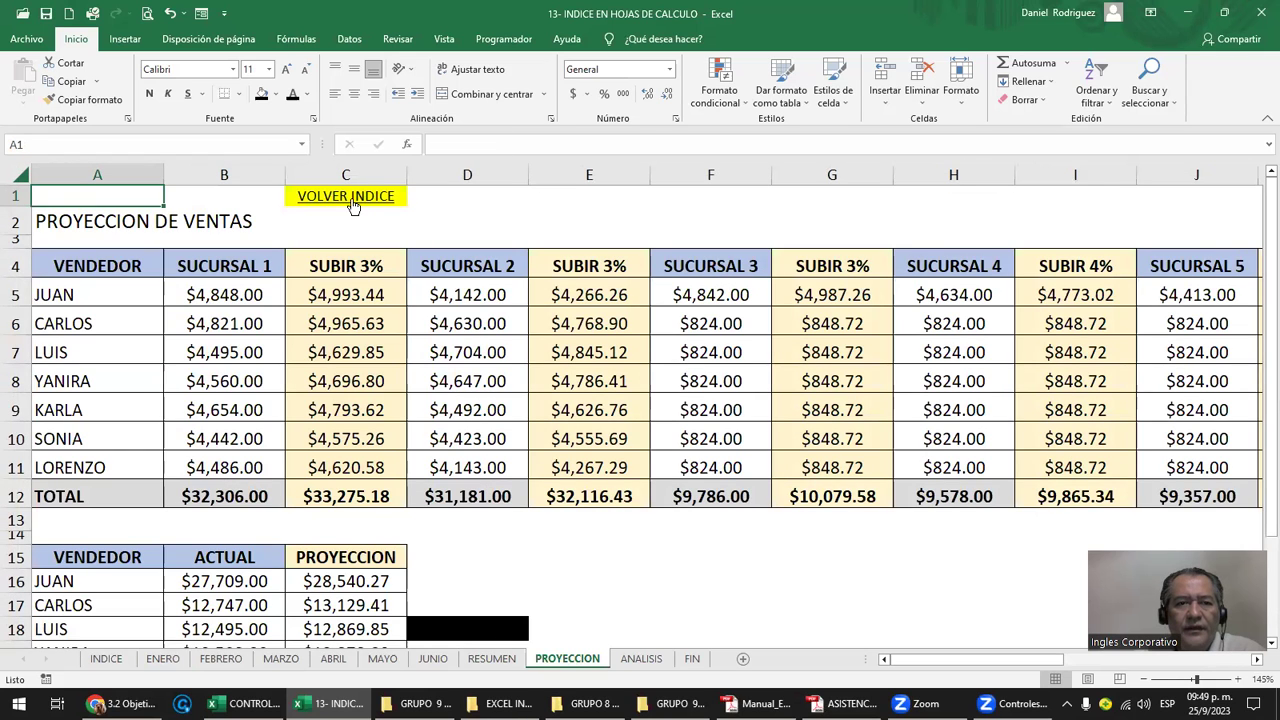
click(352, 200)
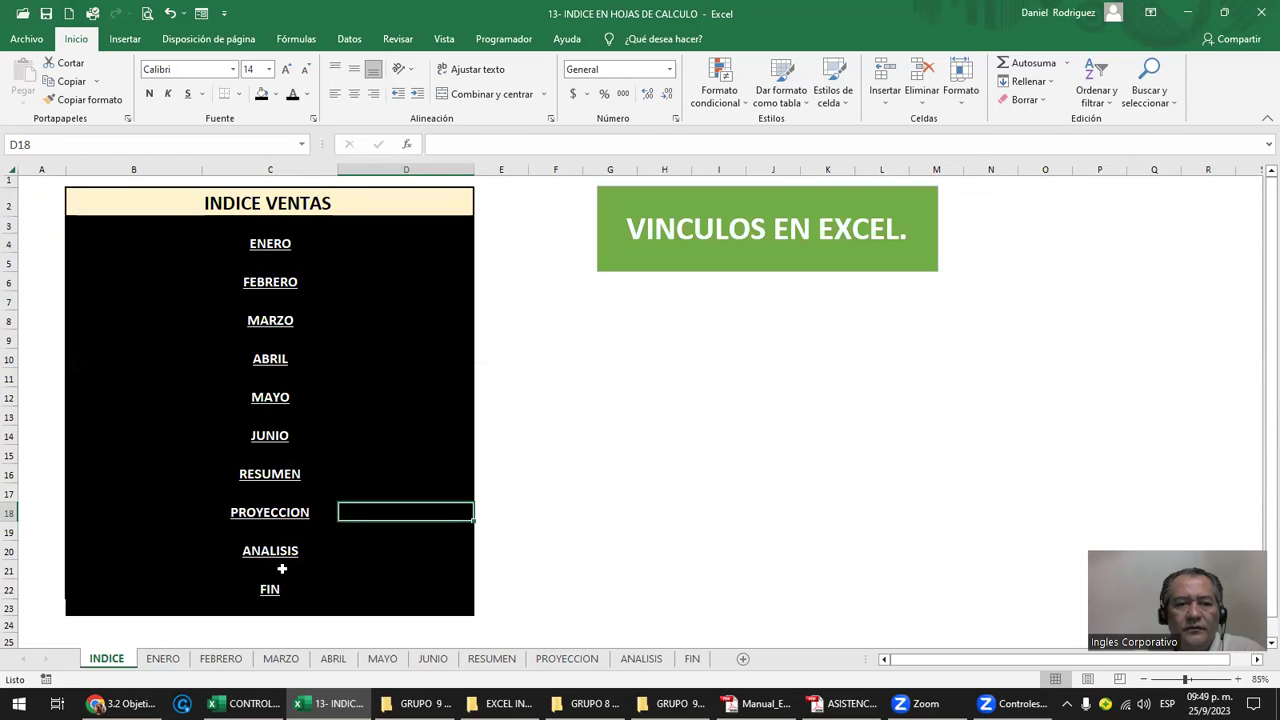
click(288, 550)
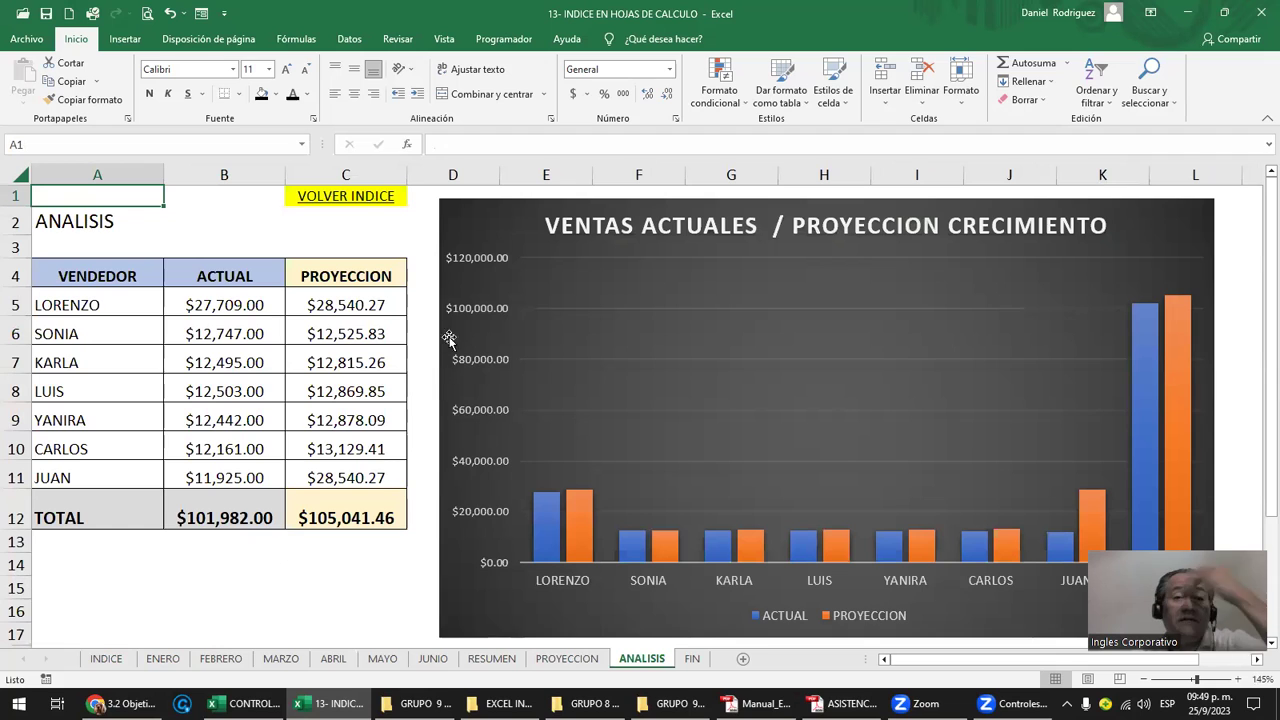
click(352, 200)
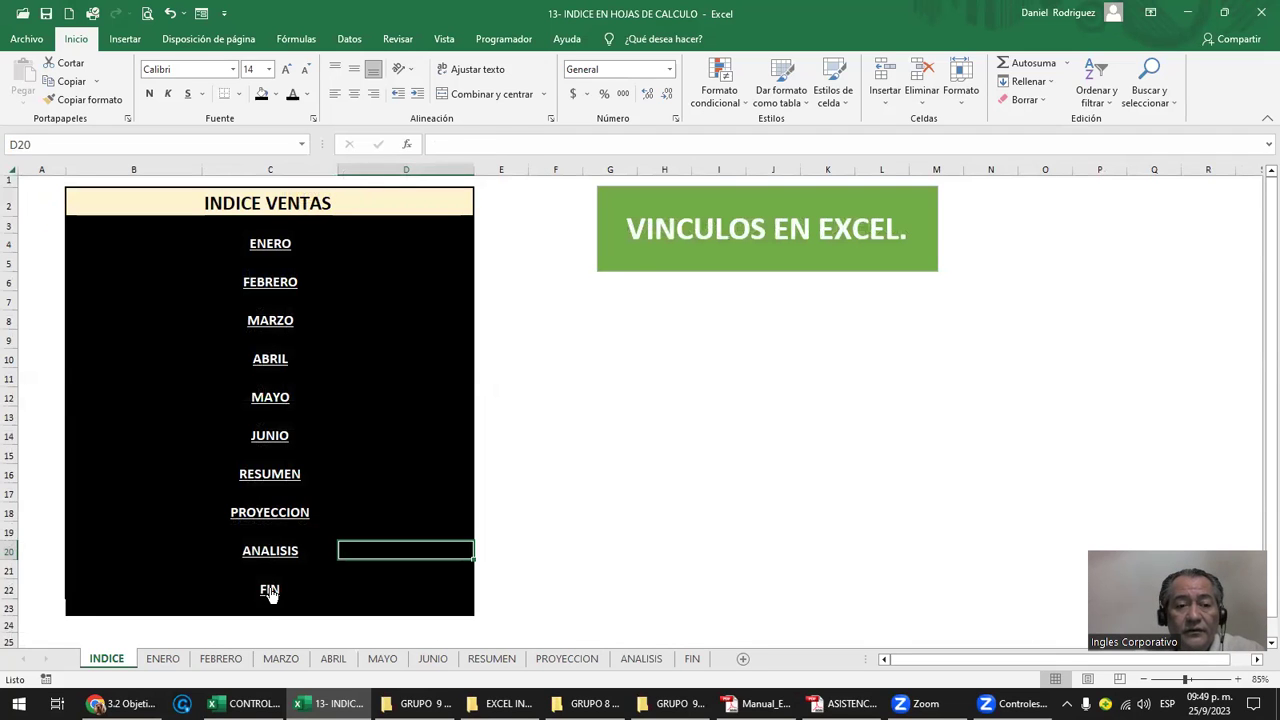
click(269, 590)
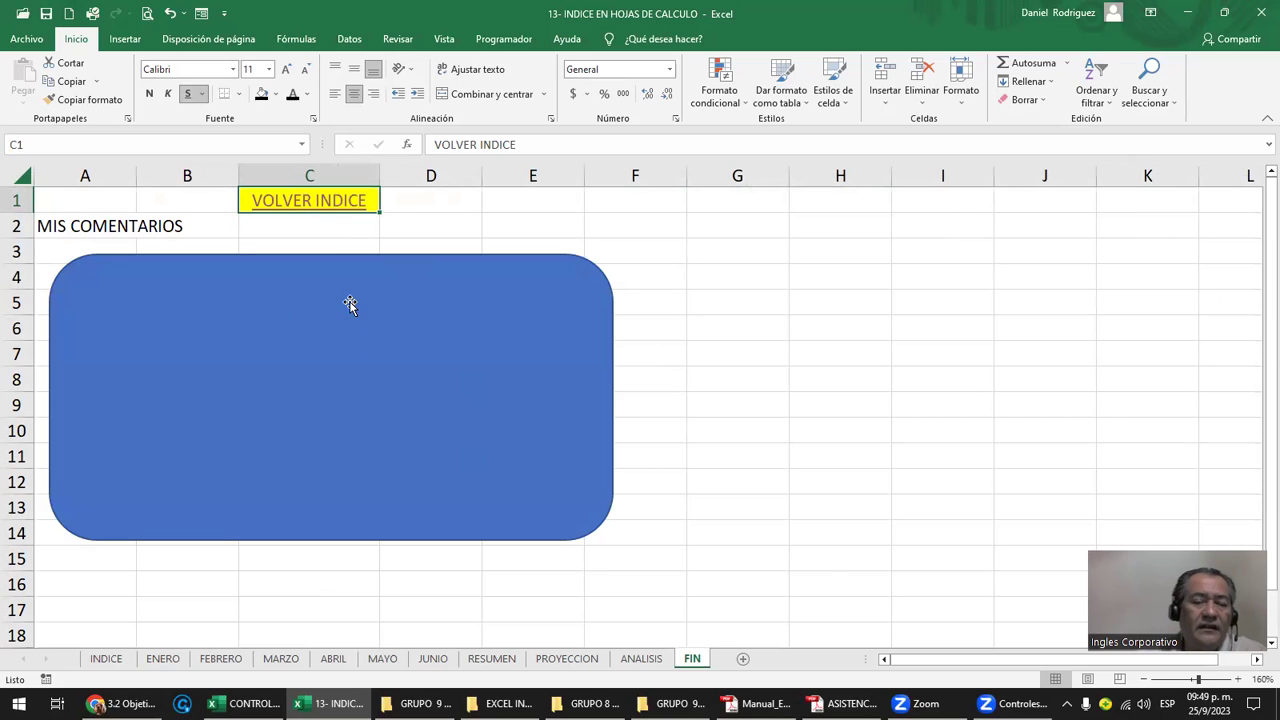
click(323, 200)
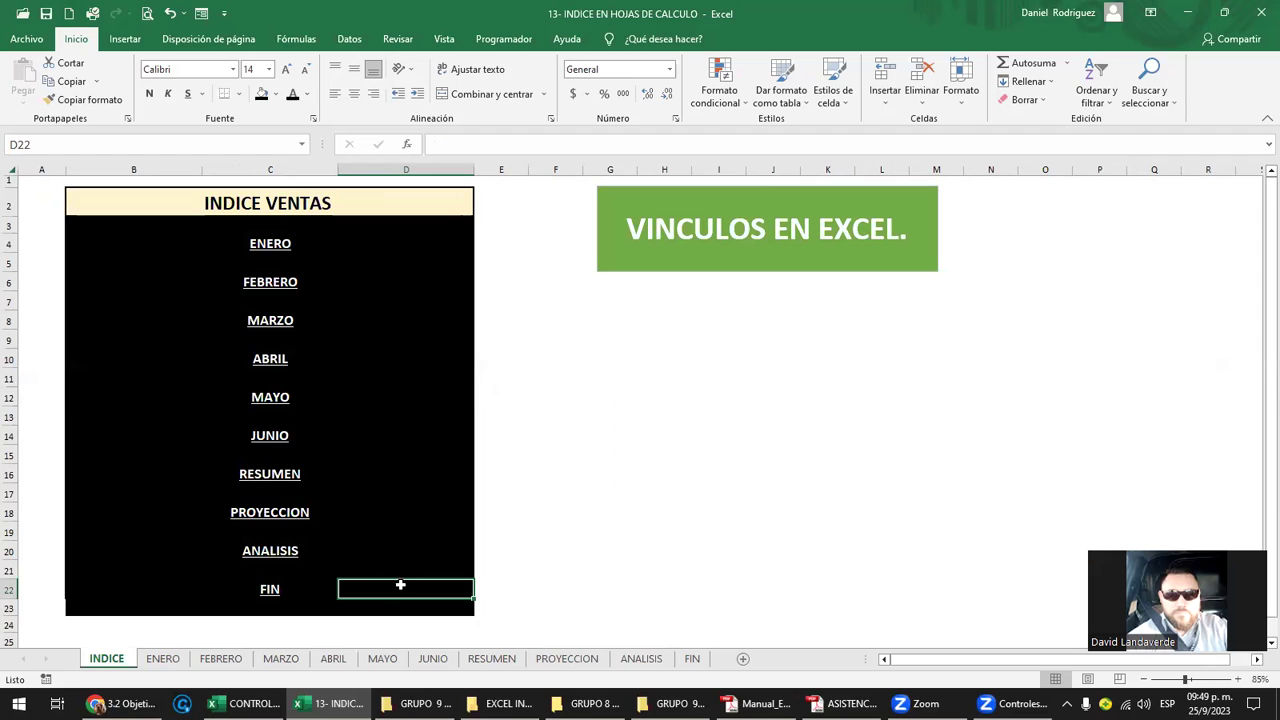
click(271, 244)
click(414, 209)
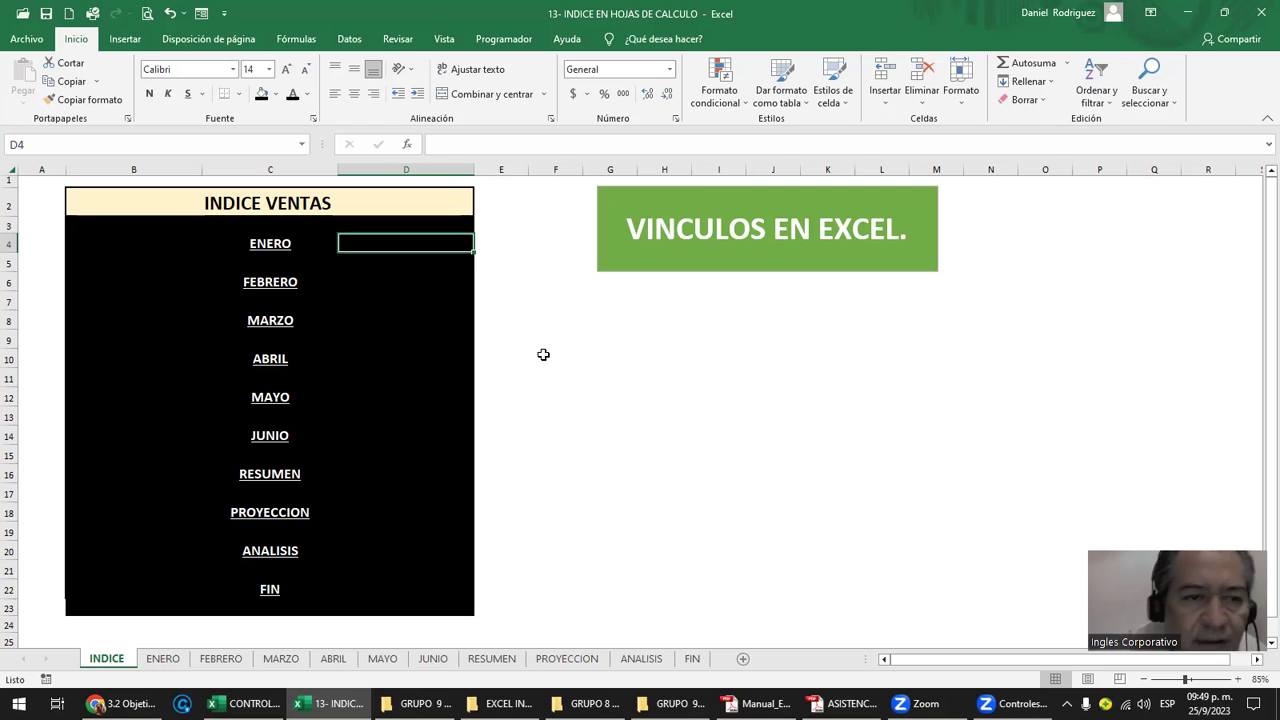
key(Left)
key(shift+Down)
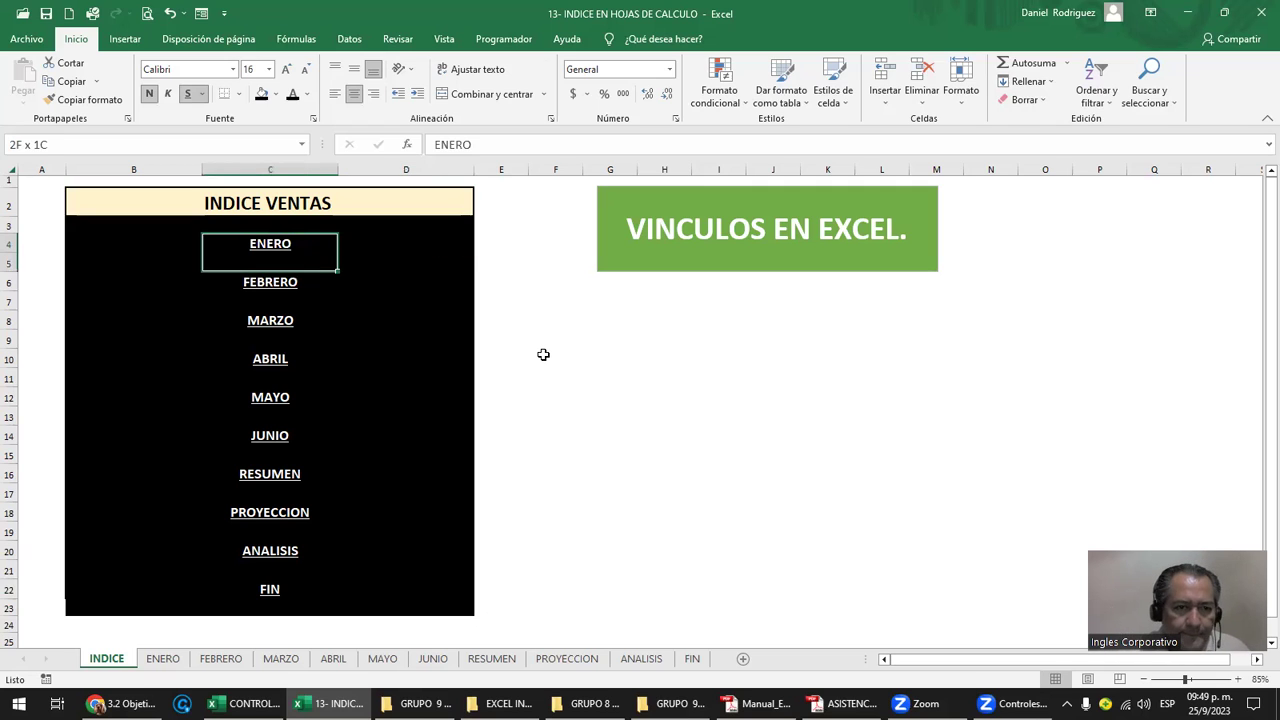
key(shift+Down)
key(shift+Down)
key(shift+Down)
key(shift+Down)
key(shift+Down)
key(shift+Down)
key(shift+Down)
key(shift+Up)
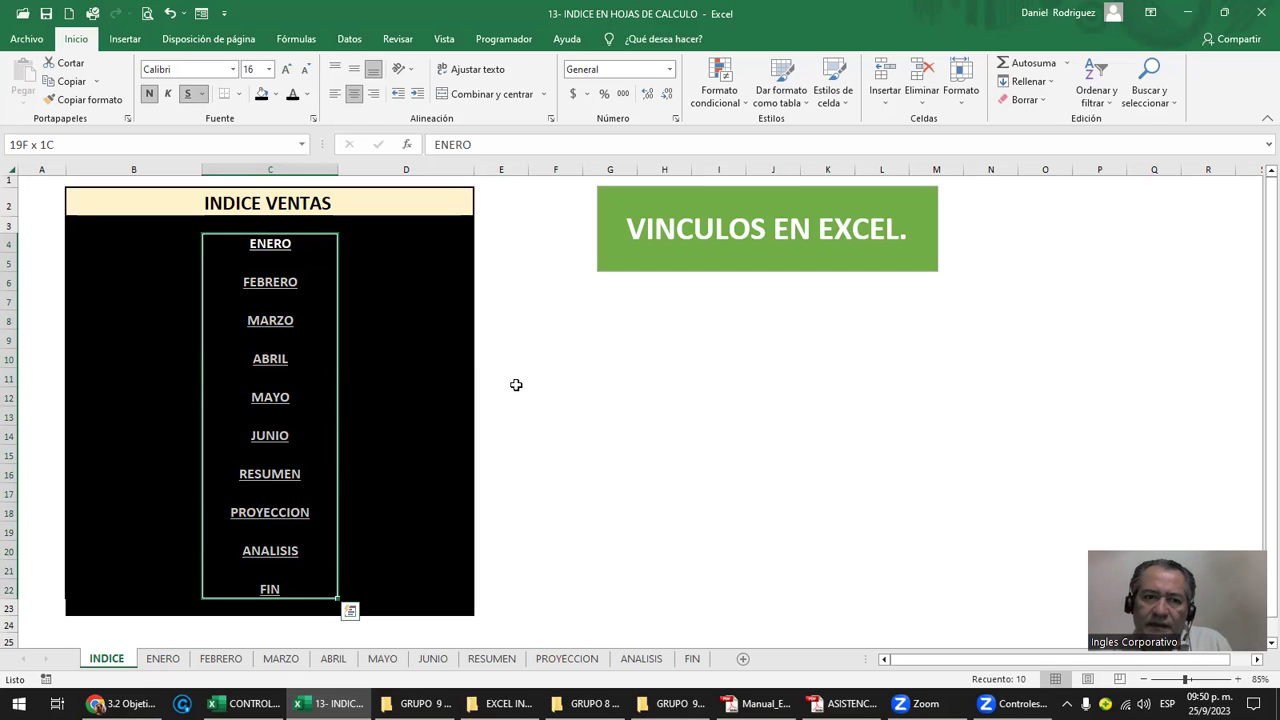
click(578, 360)
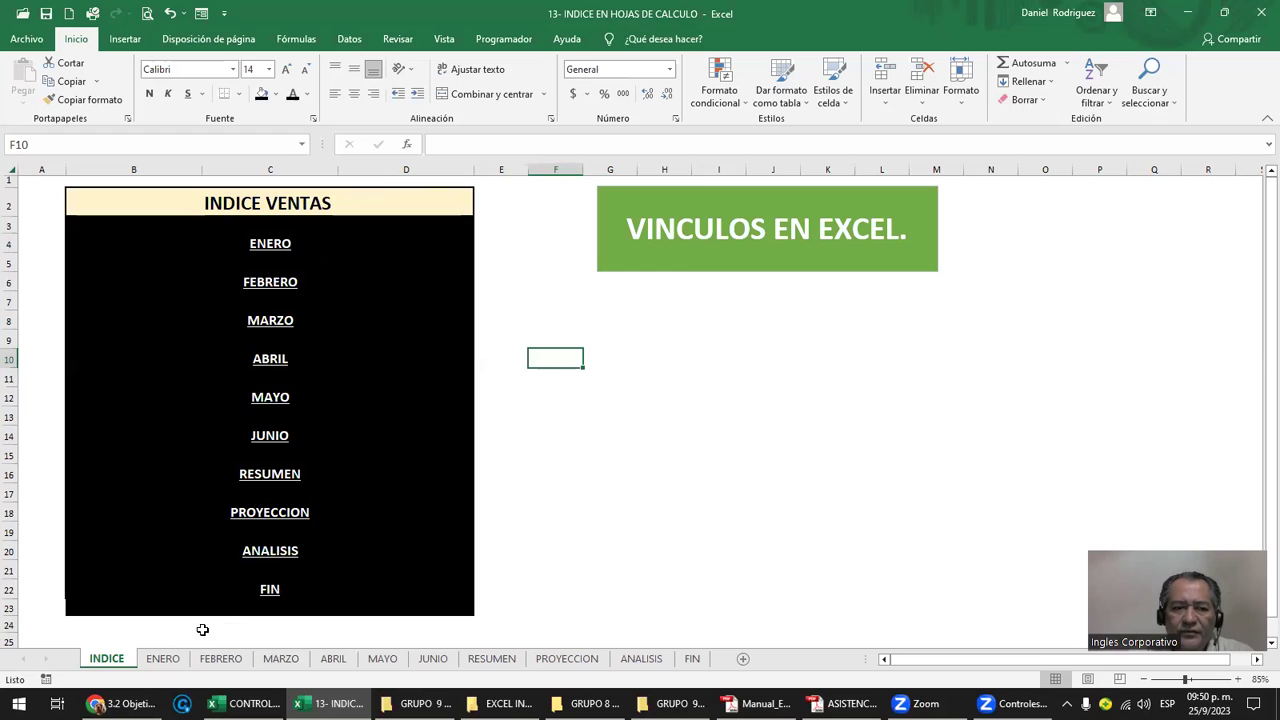
click(163, 658)
click(221, 658)
click(281, 658)
click(333, 658)
click(382, 658)
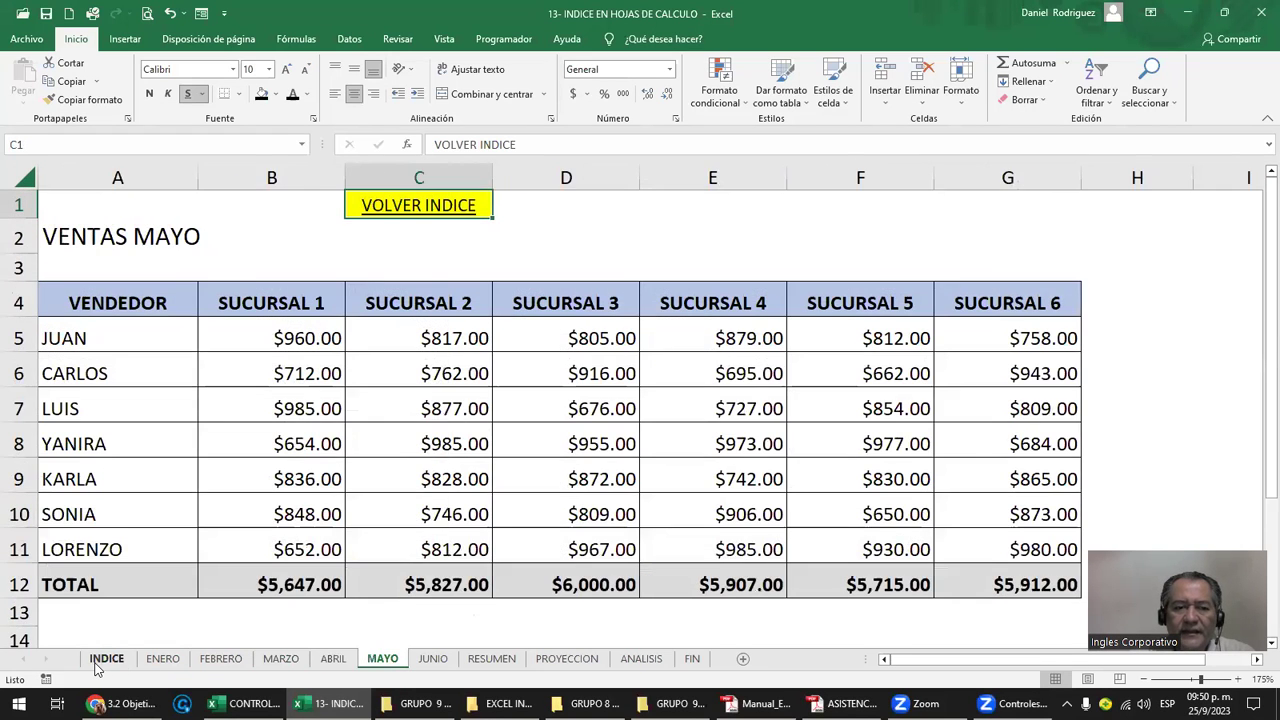
click(104, 660)
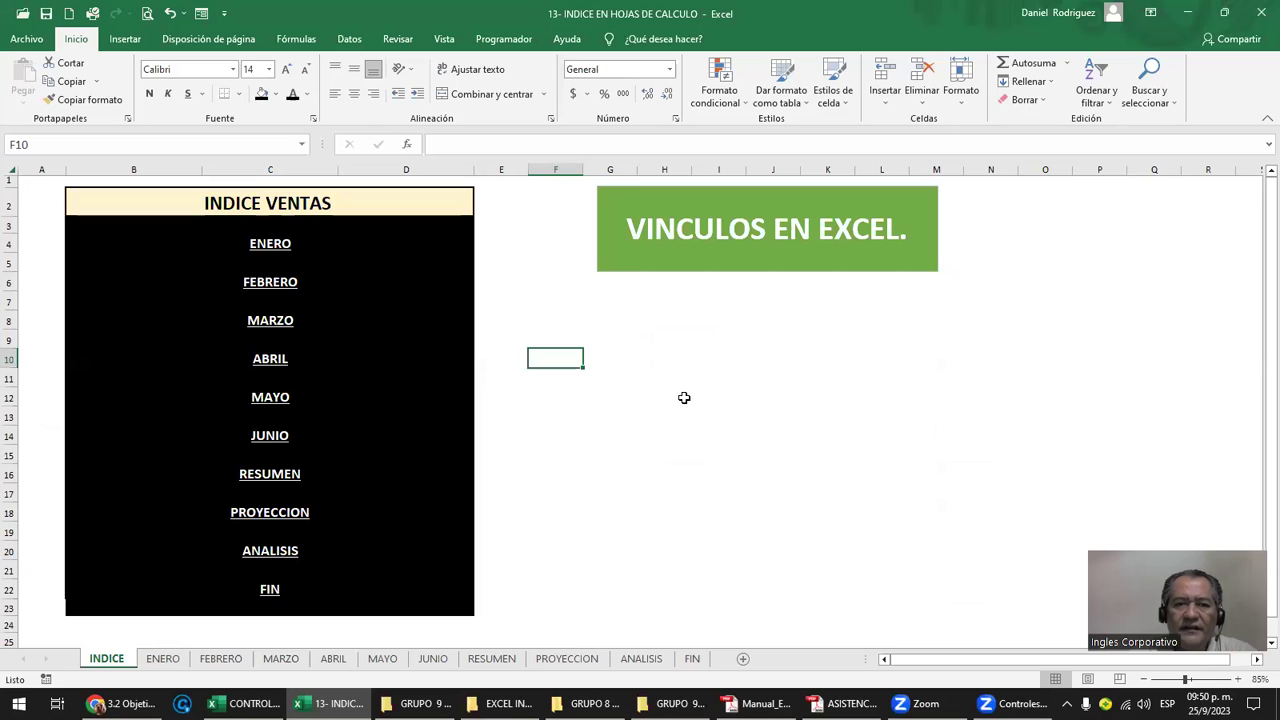
drag(630, 289, 797, 537)
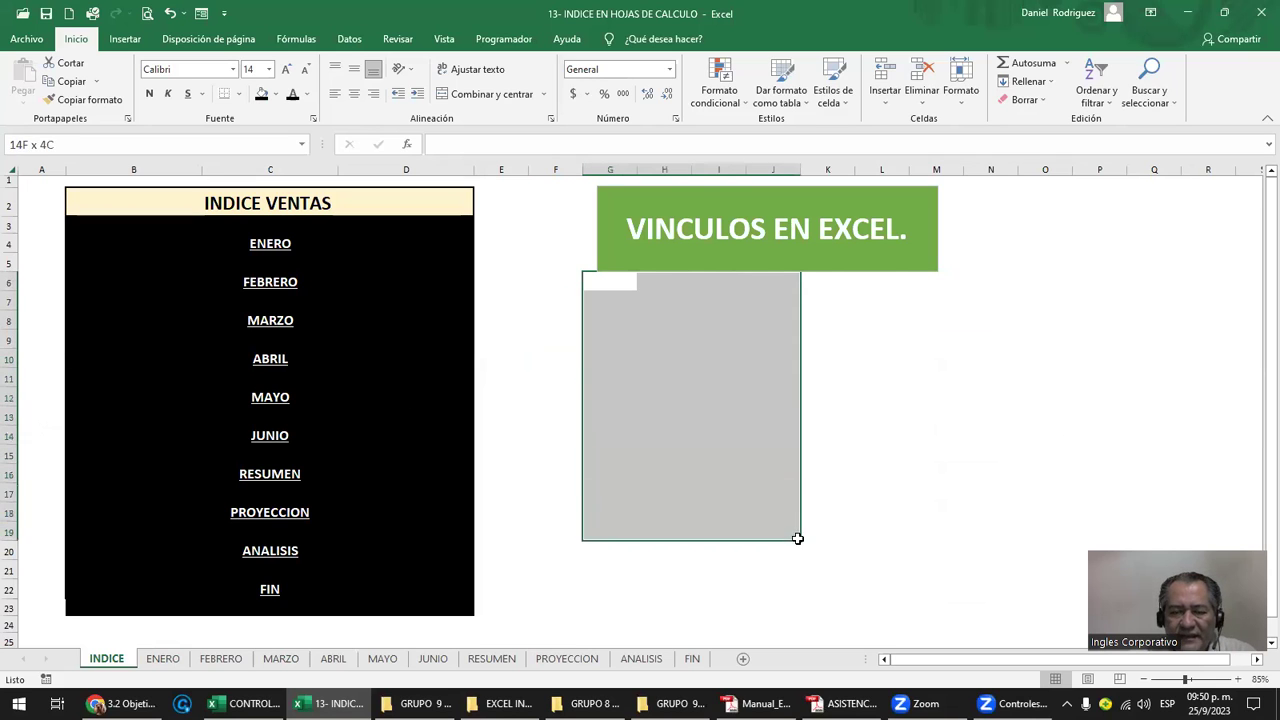
click(706, 316)
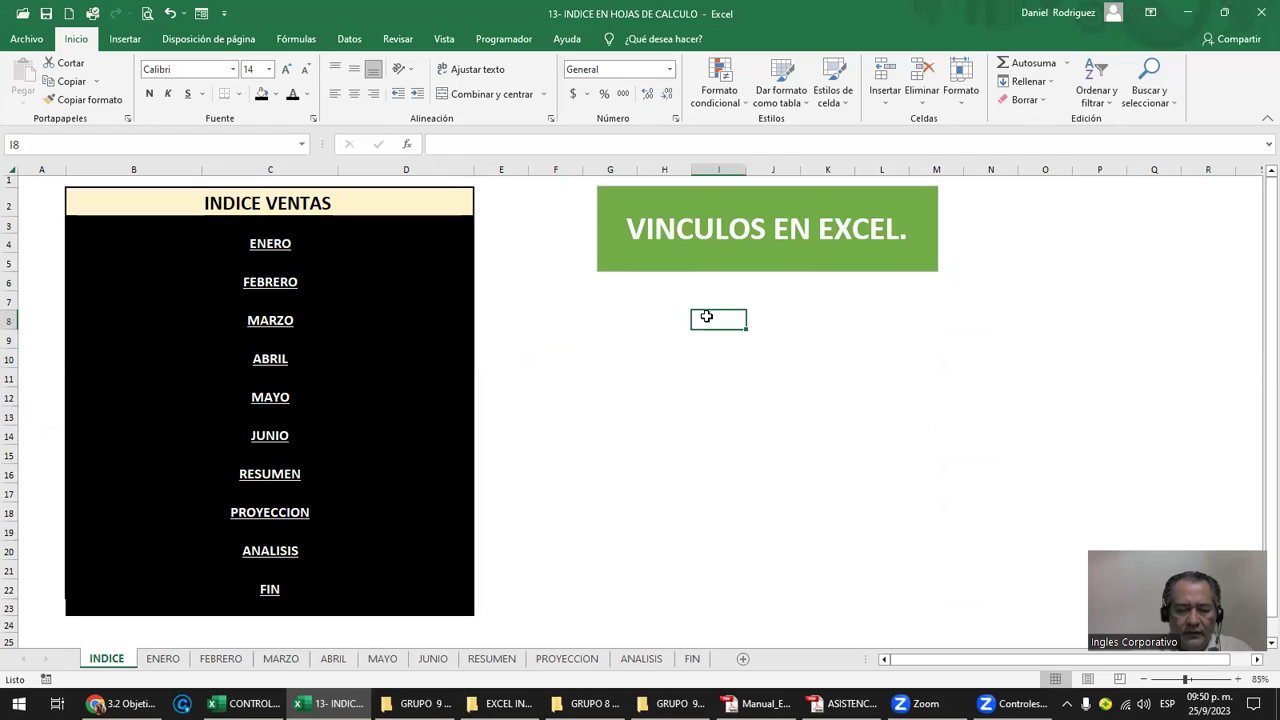
Enter HOLA in I8 and the text COO ESTAS in I17.
text(HOL)
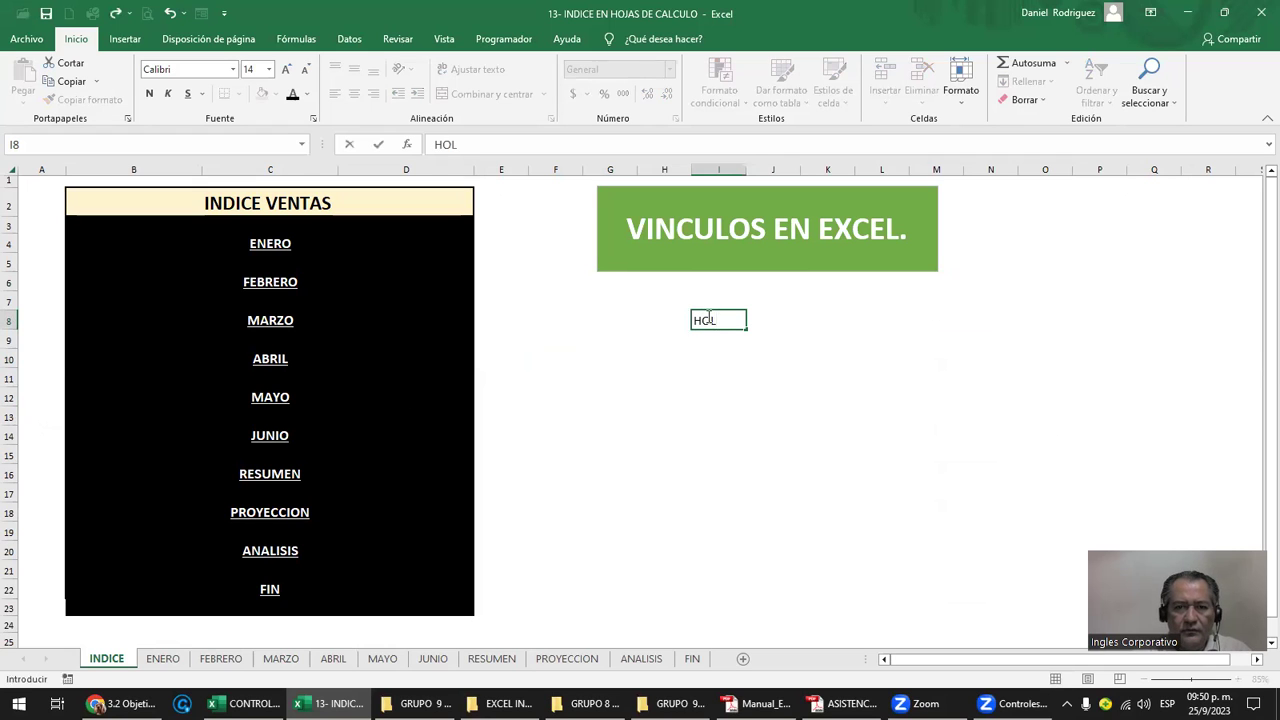
key(Return)
key(Return)
key(Return)
key(Return)
key(Return)
key(Return)
key(Return)
key(Return)
key(Return)
text(COO ESTAS)
key(Return)
Correct I17 to COMO ESTAS with F2 and review both cells.
click(706, 317)
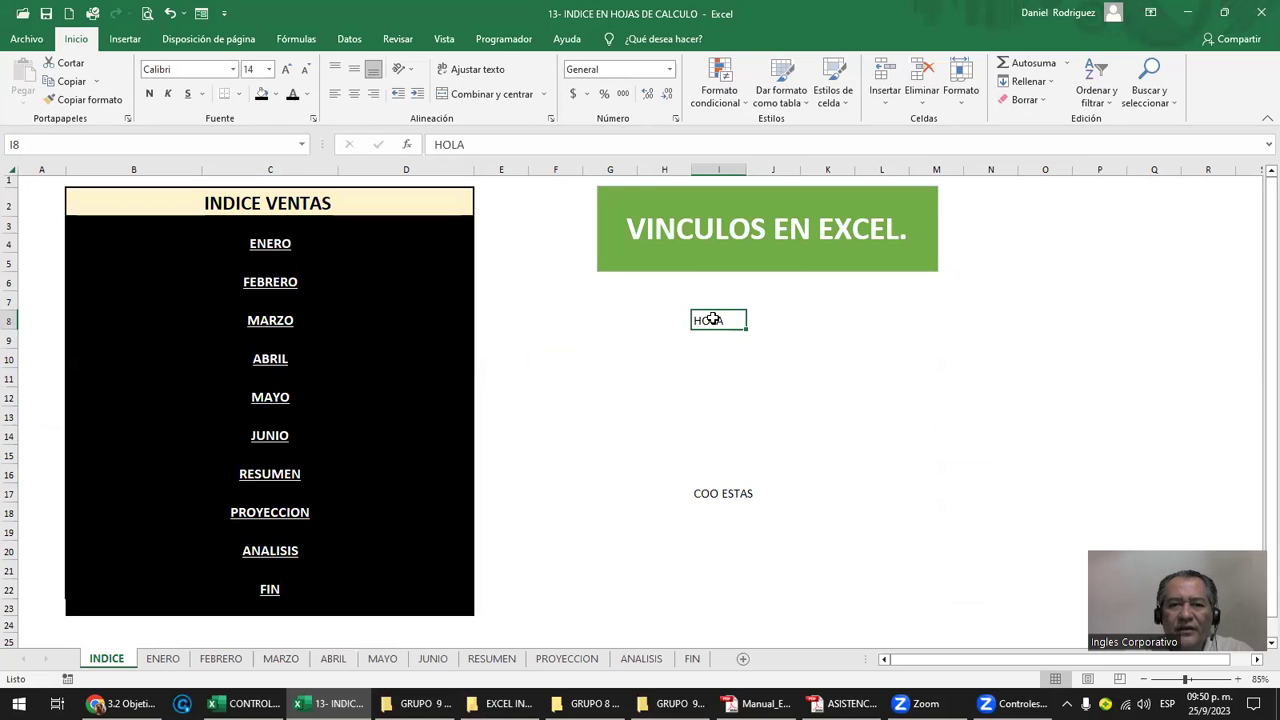
click(705, 491)
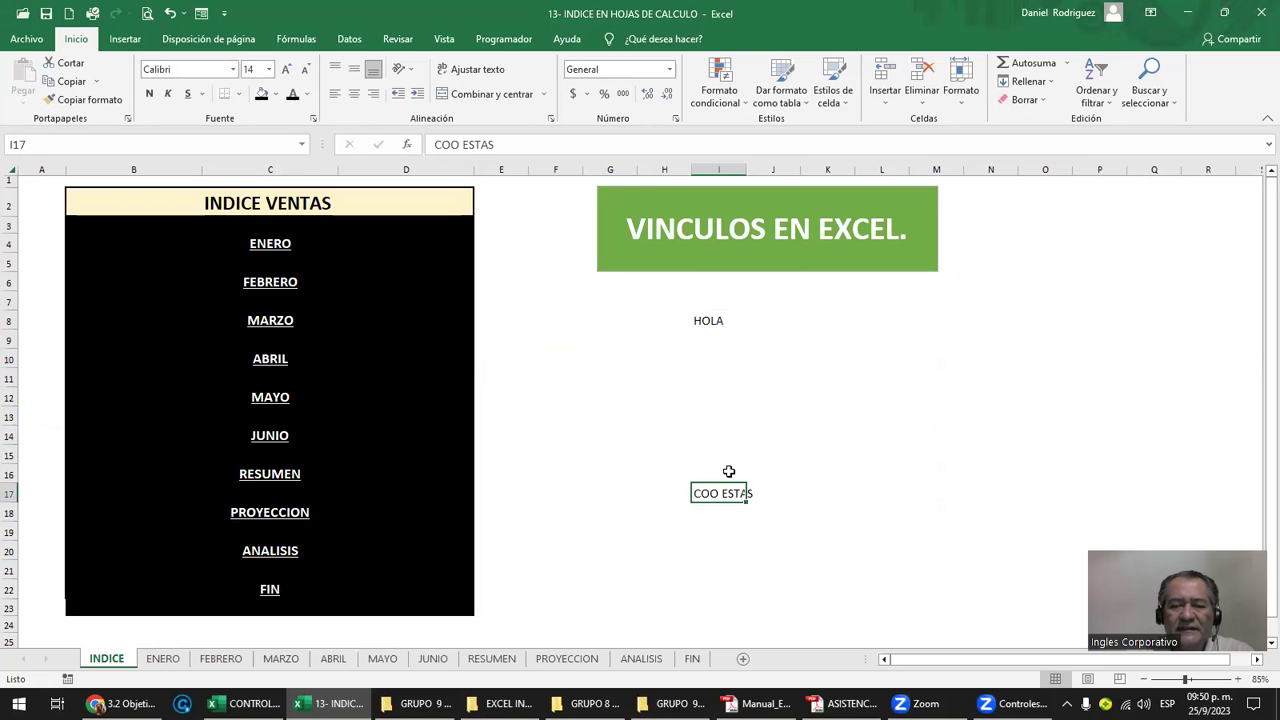
key(F2)
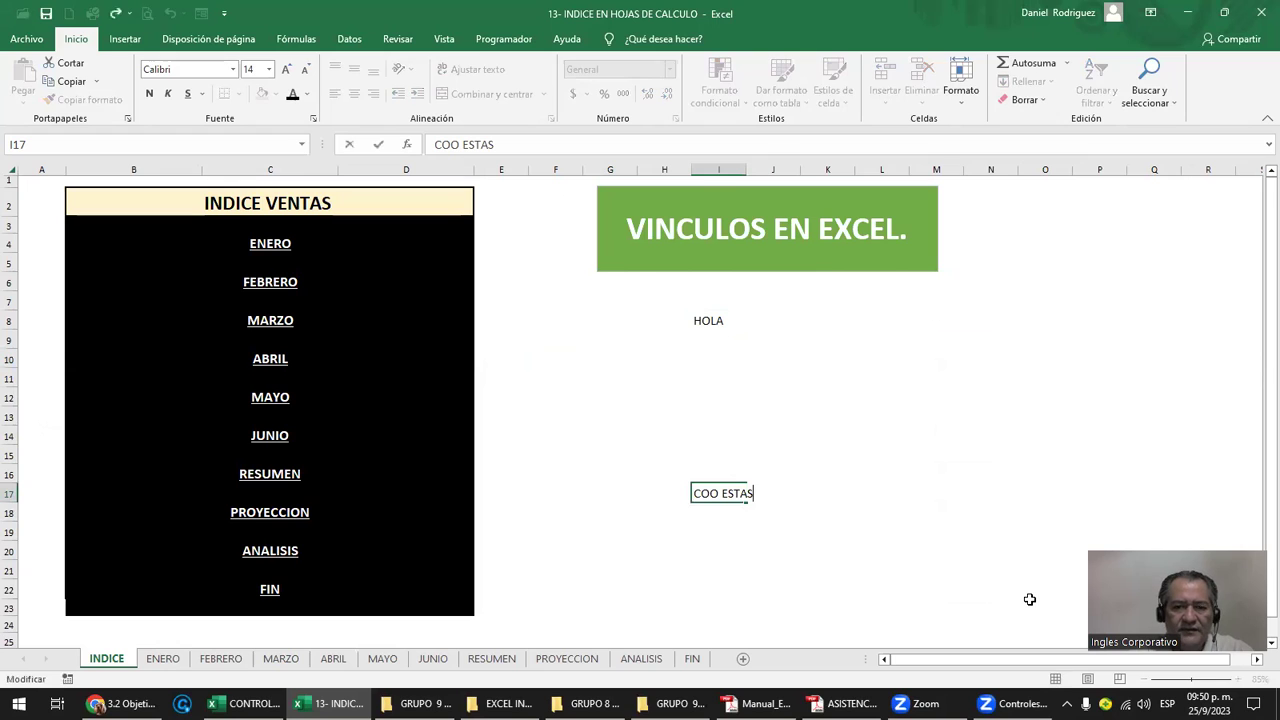
text(M)
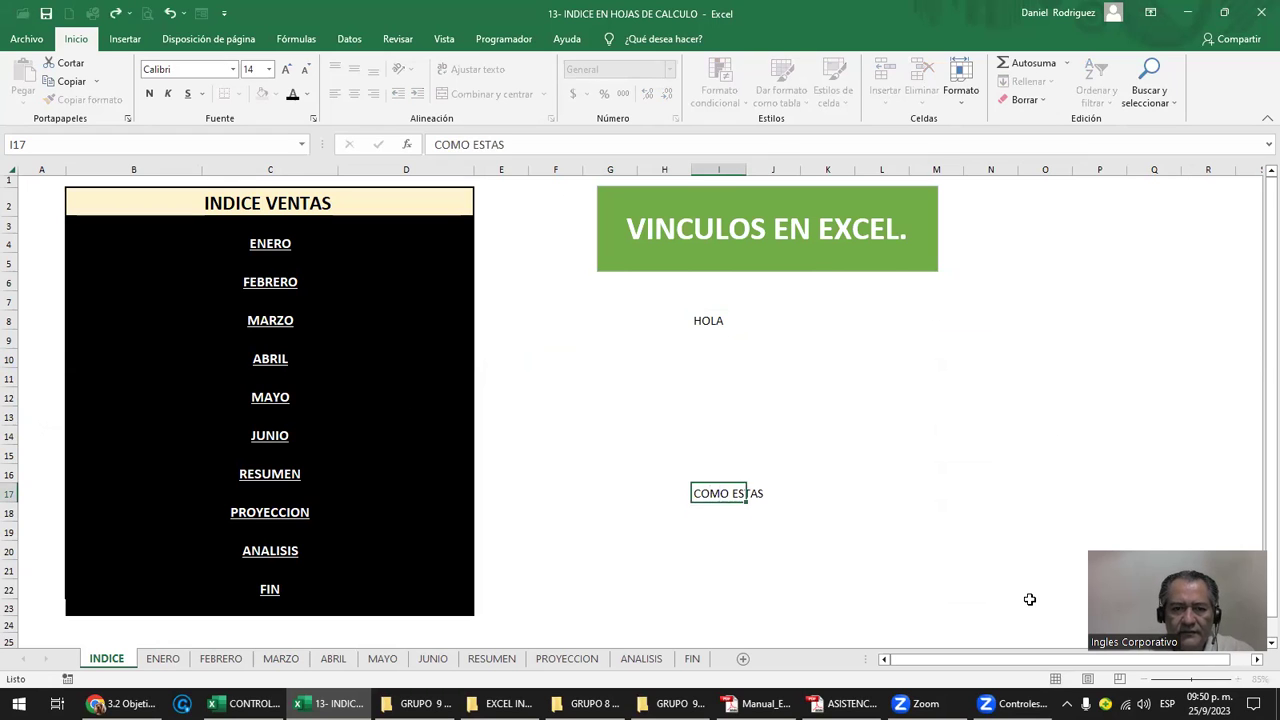
key(Return)
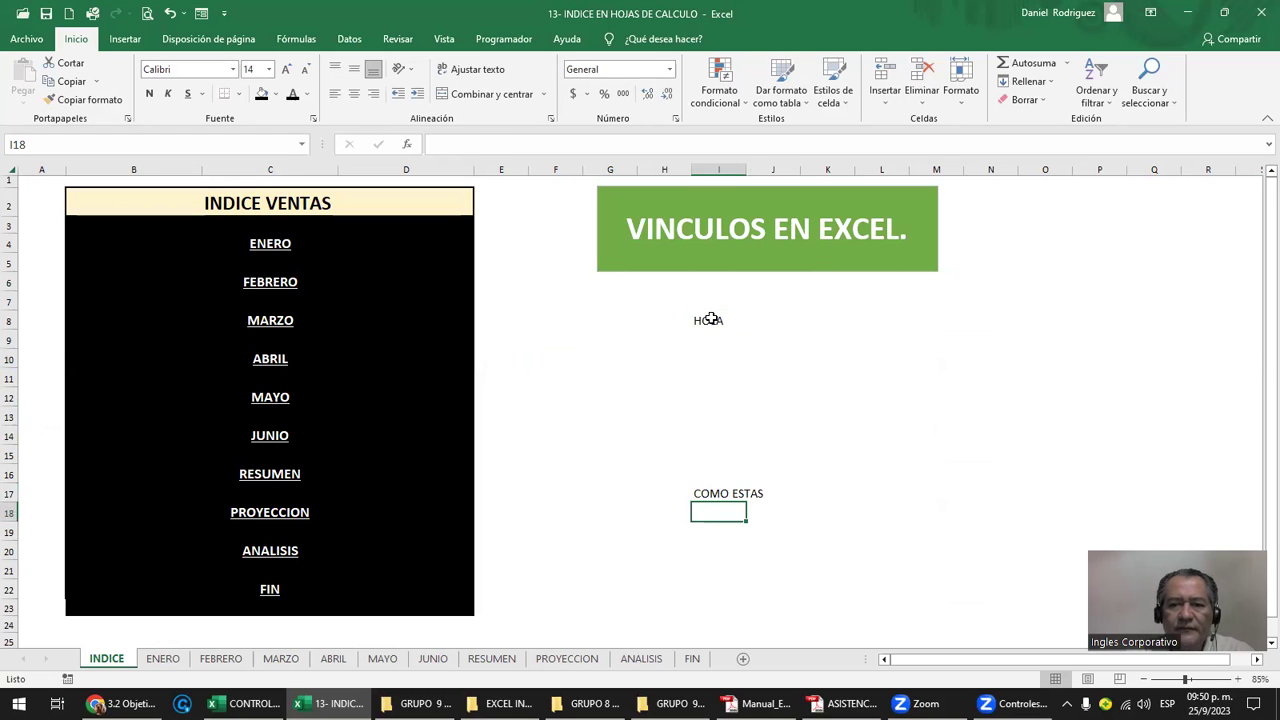
click(709, 319)
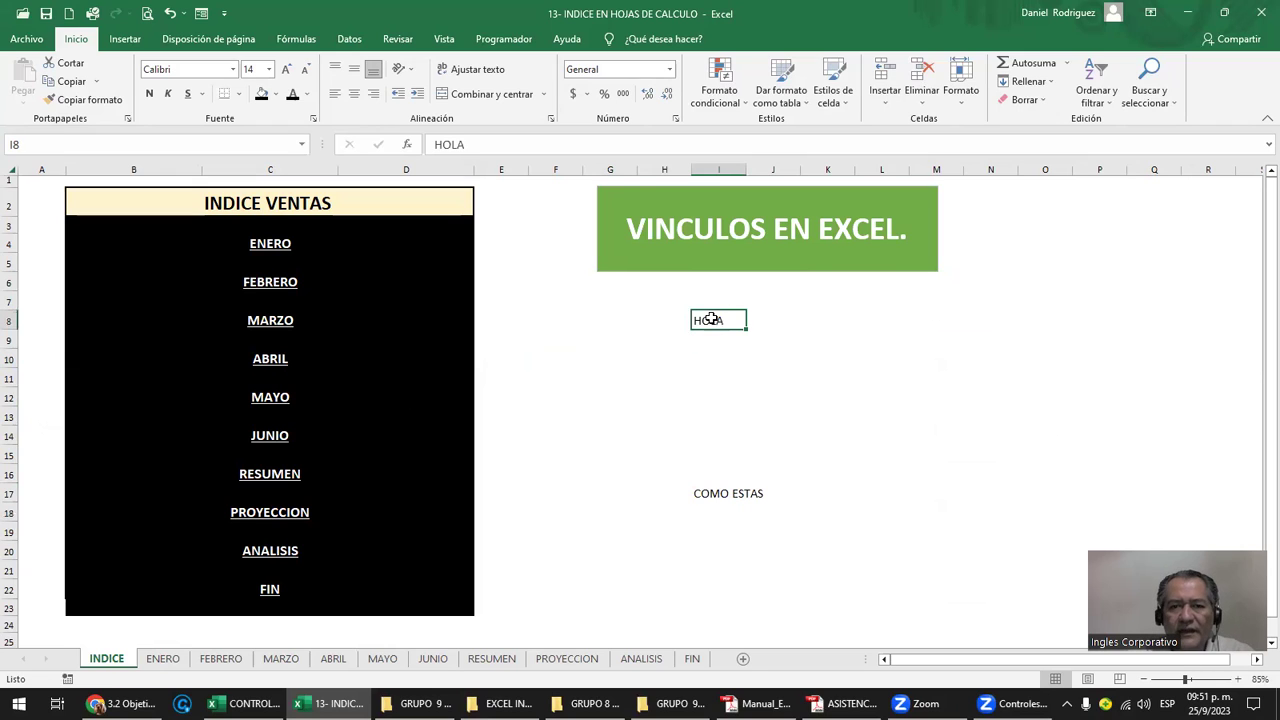
click(727, 490)
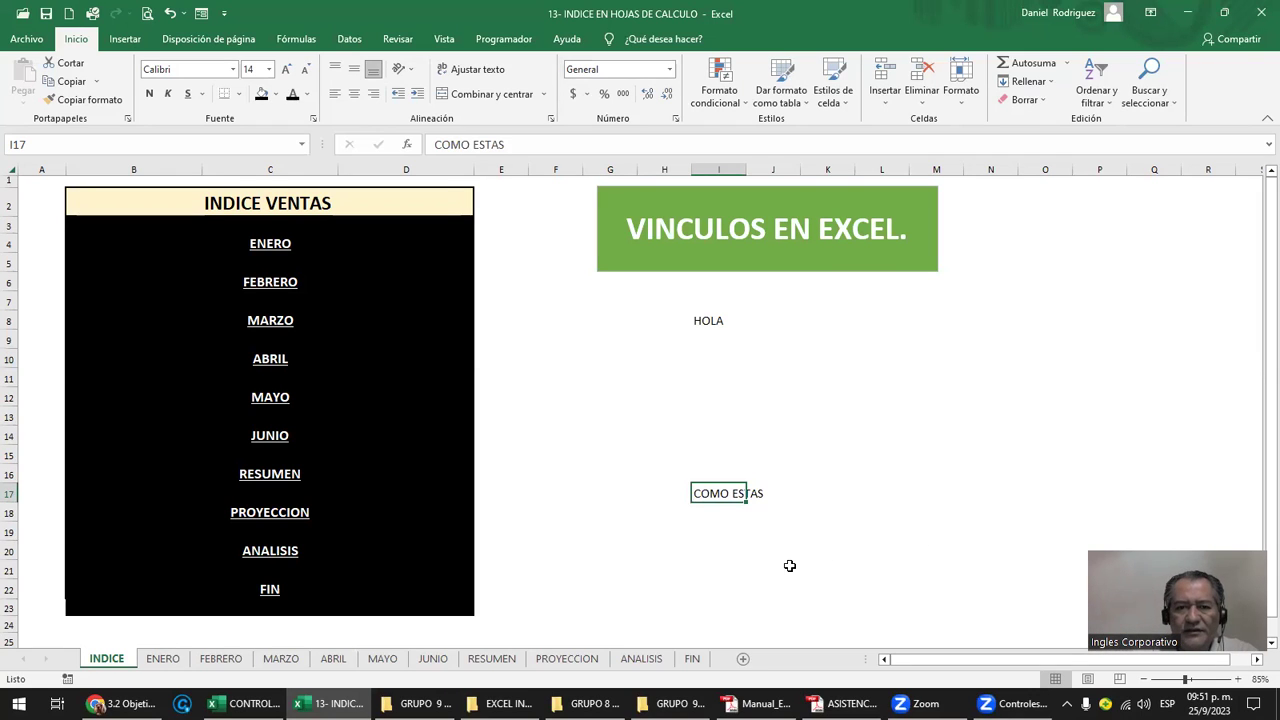
click(710, 322)
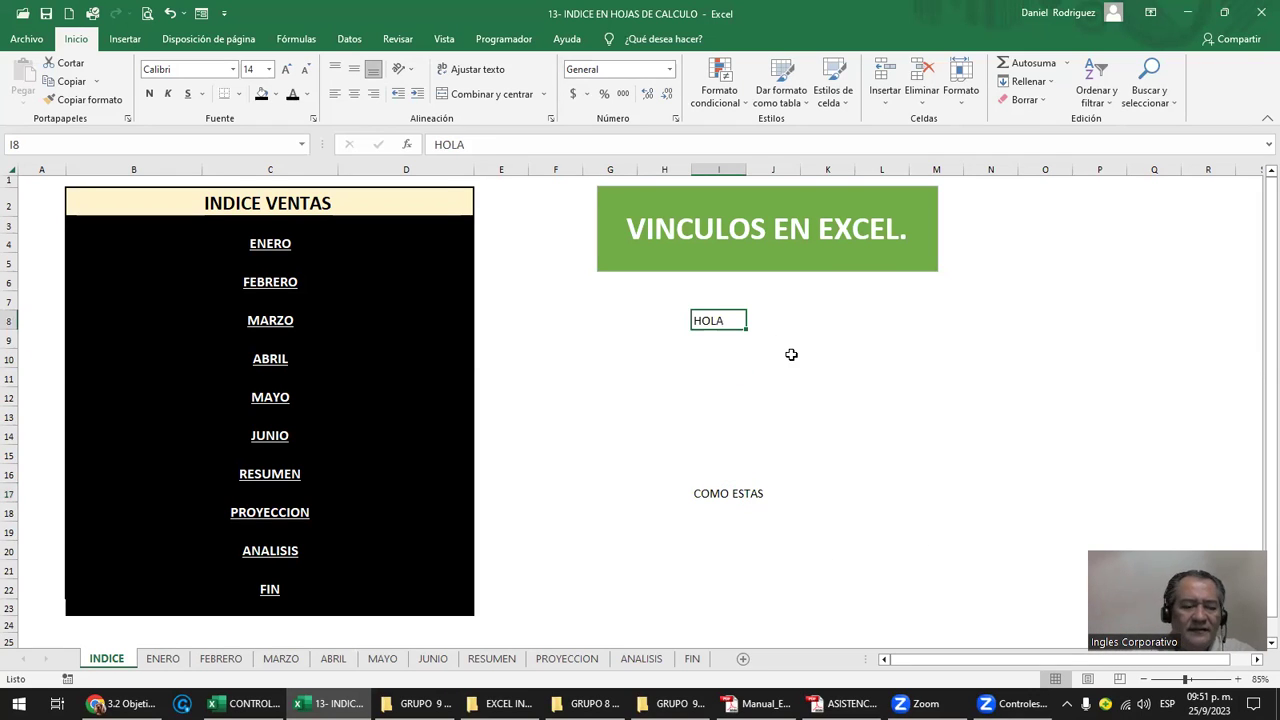
Start a hyperlink on HOLA, cancel it, and confirm COMO ESTAS sits in cell I17.
right_click(724, 324)
key(Escape)
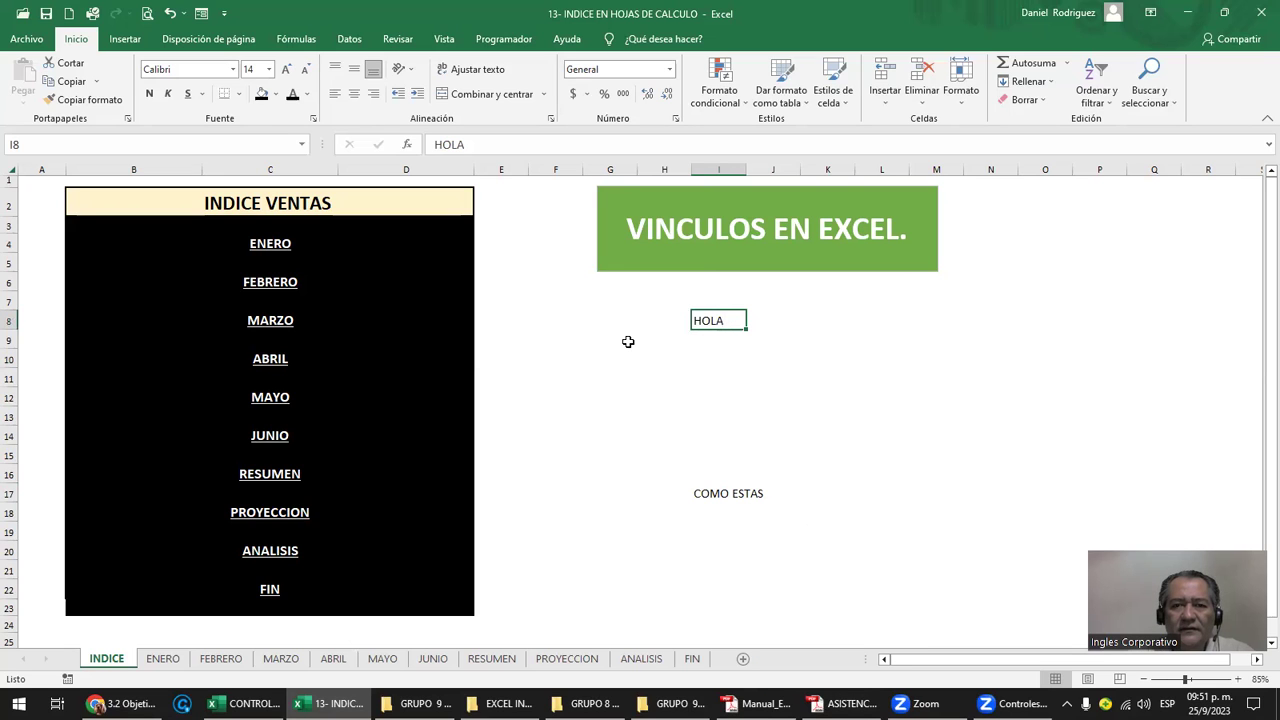
right_click(704, 322)
click(745, 676)
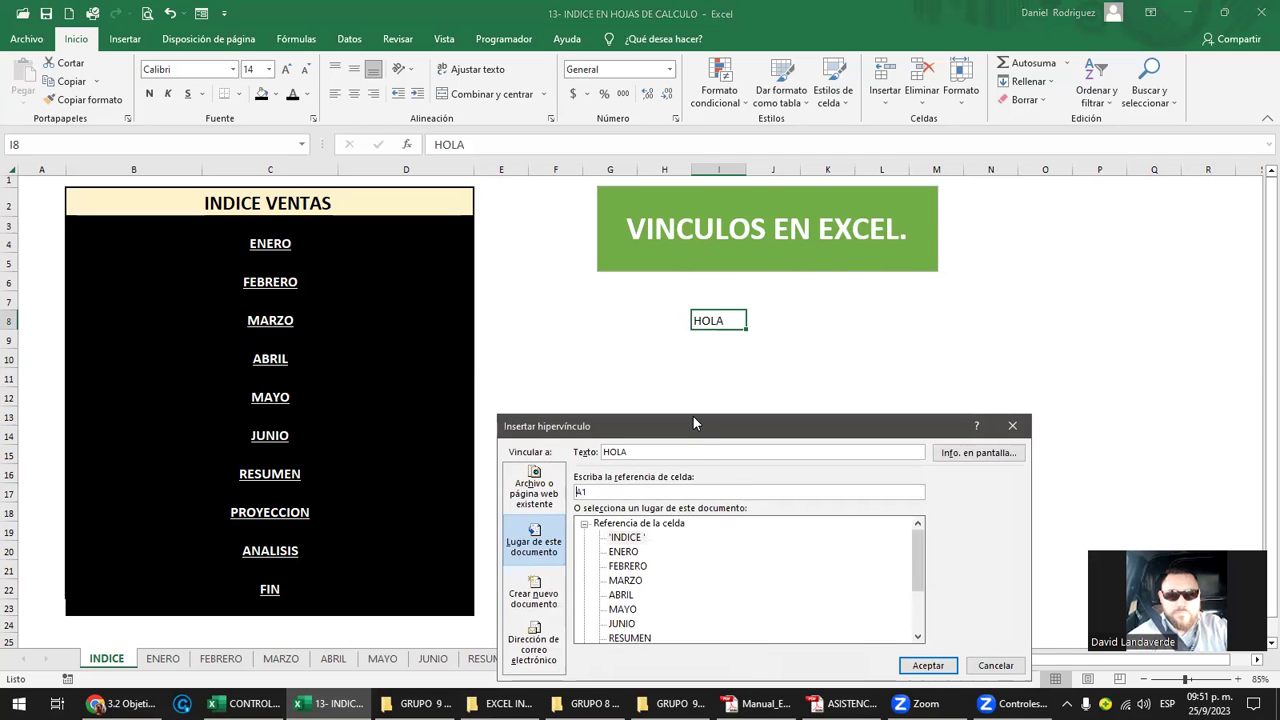
drag(695, 424, 325, 254)
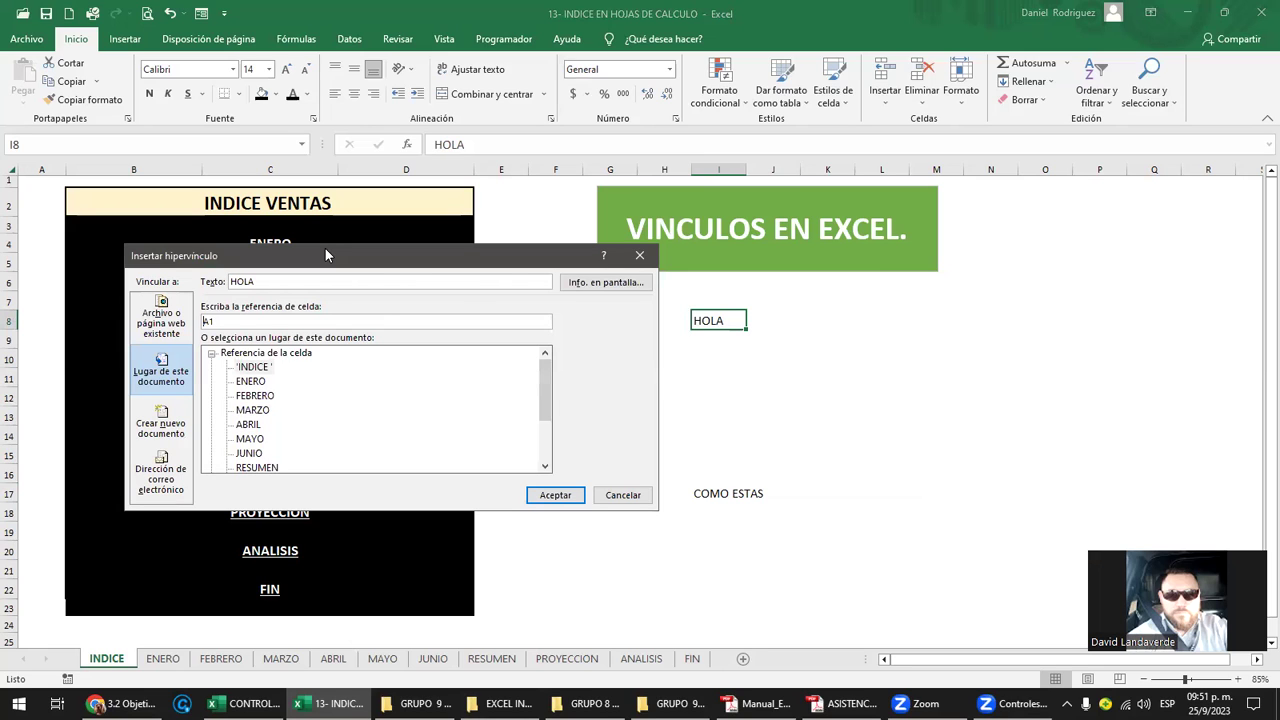
click(640, 255)
click(726, 490)
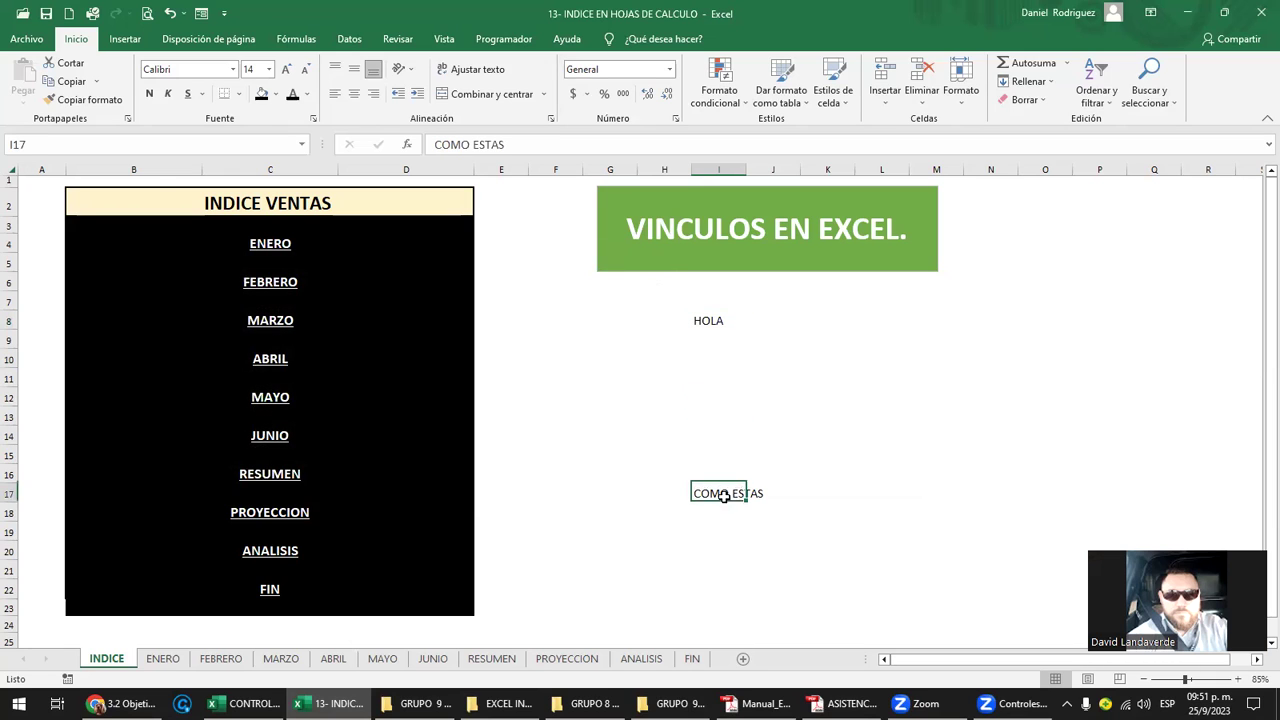
click(30, 144)
click(36, 144)
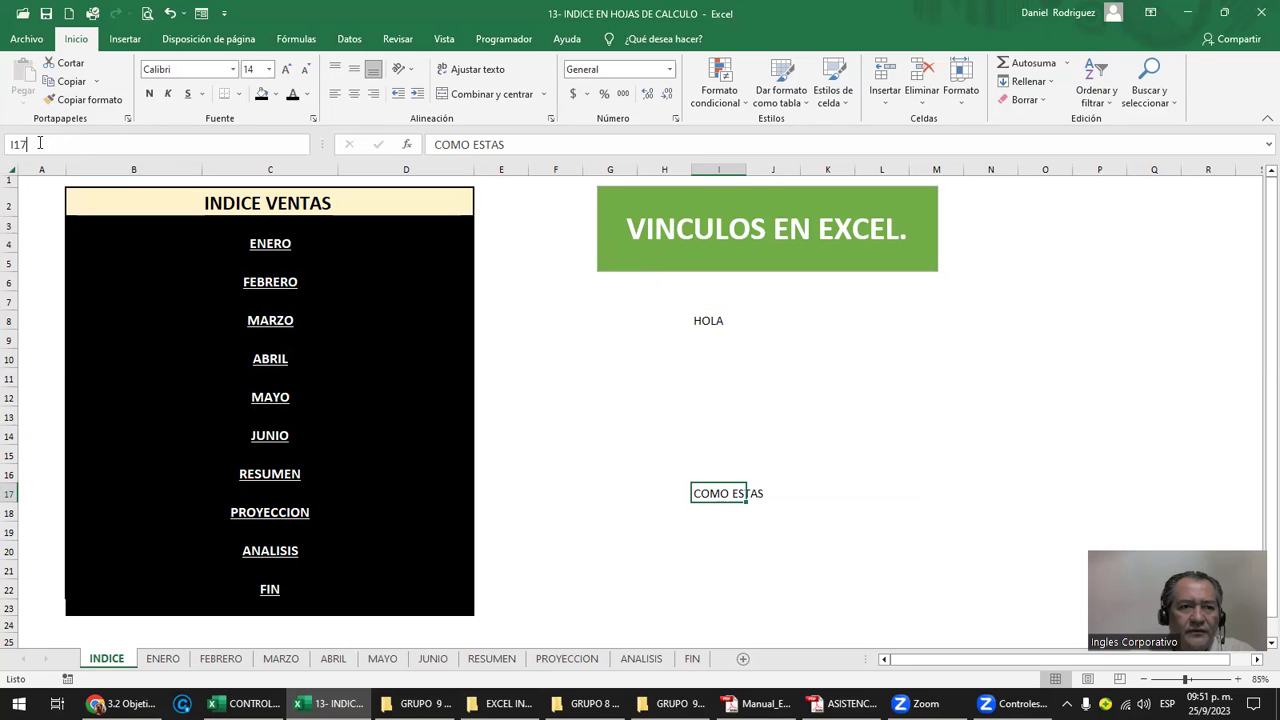
click(703, 320)
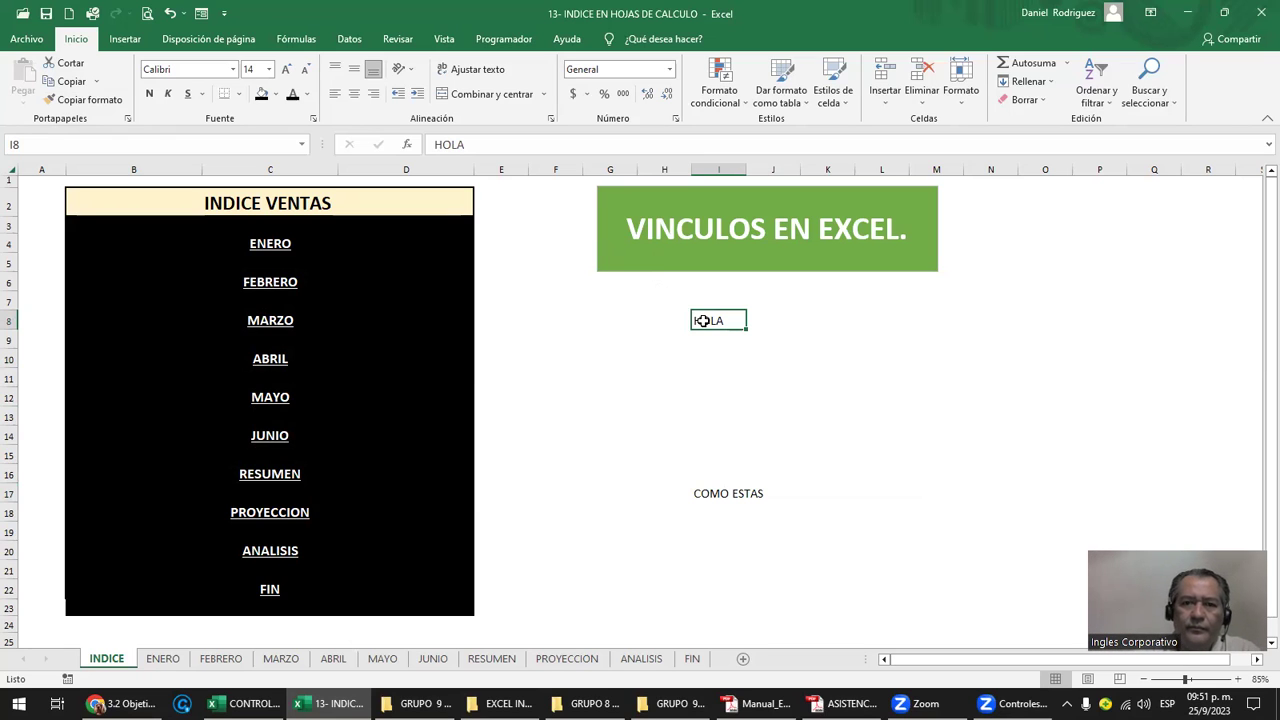
Link HOLA in I8 to cell I17 as a place in this document.
right_click(703, 320)
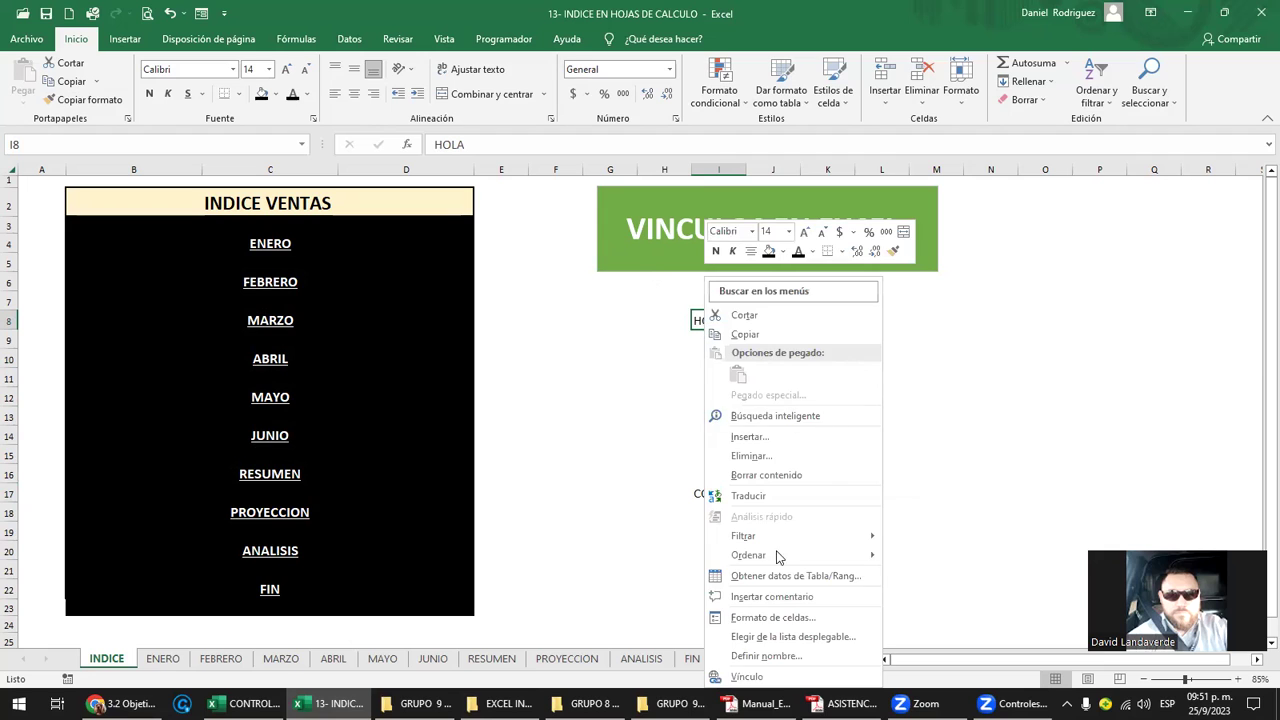
click(746, 676)
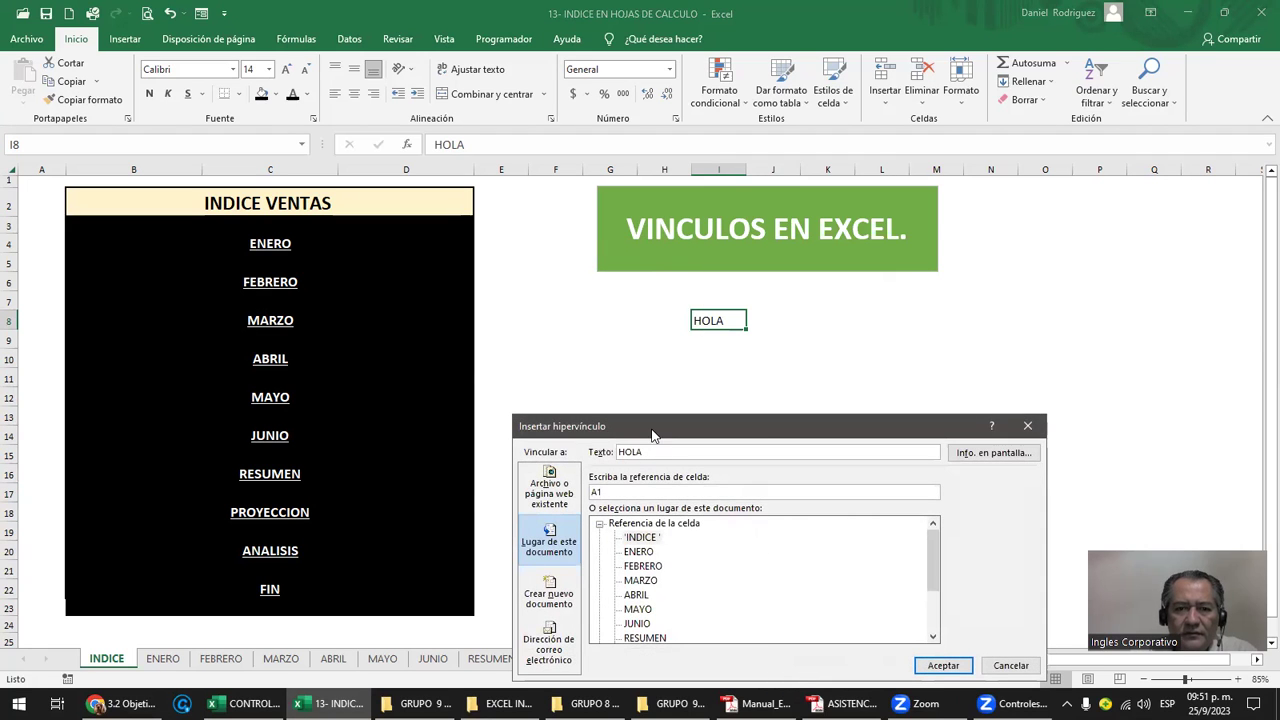
drag(647, 430, 387, 245)
double_click(347, 307)
key(BackSpace)
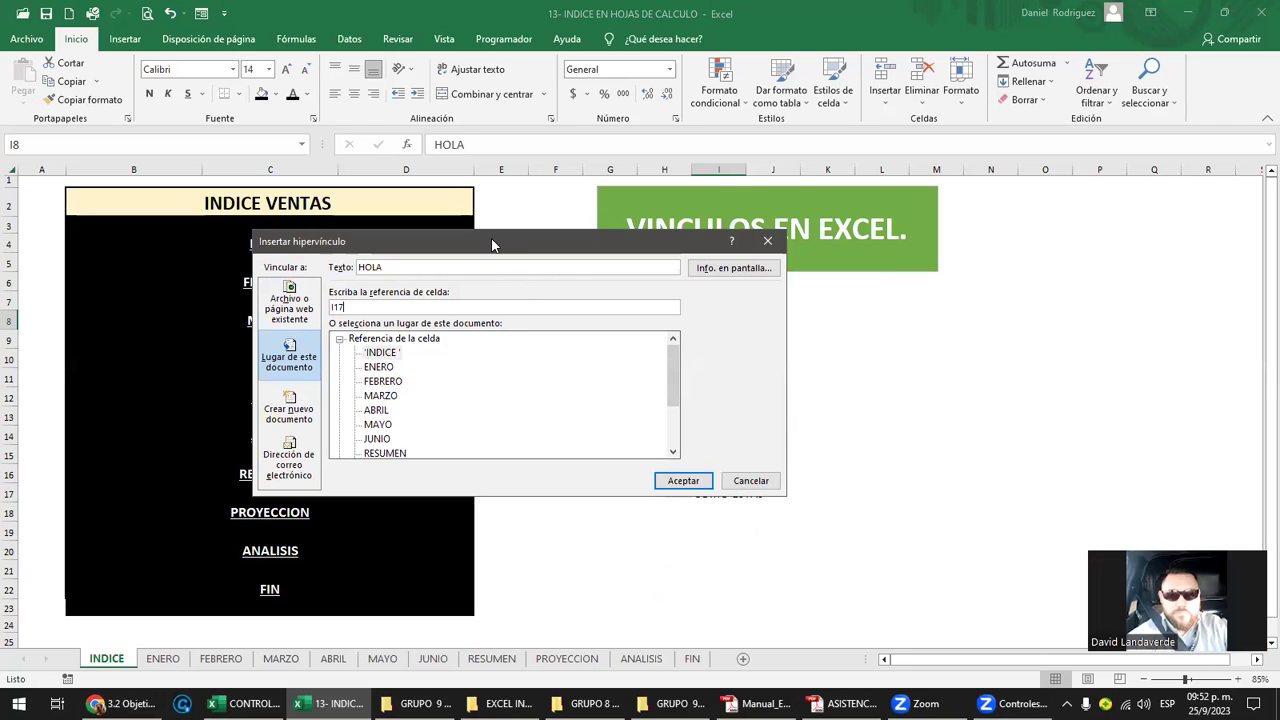
drag(492, 244, 357, 217)
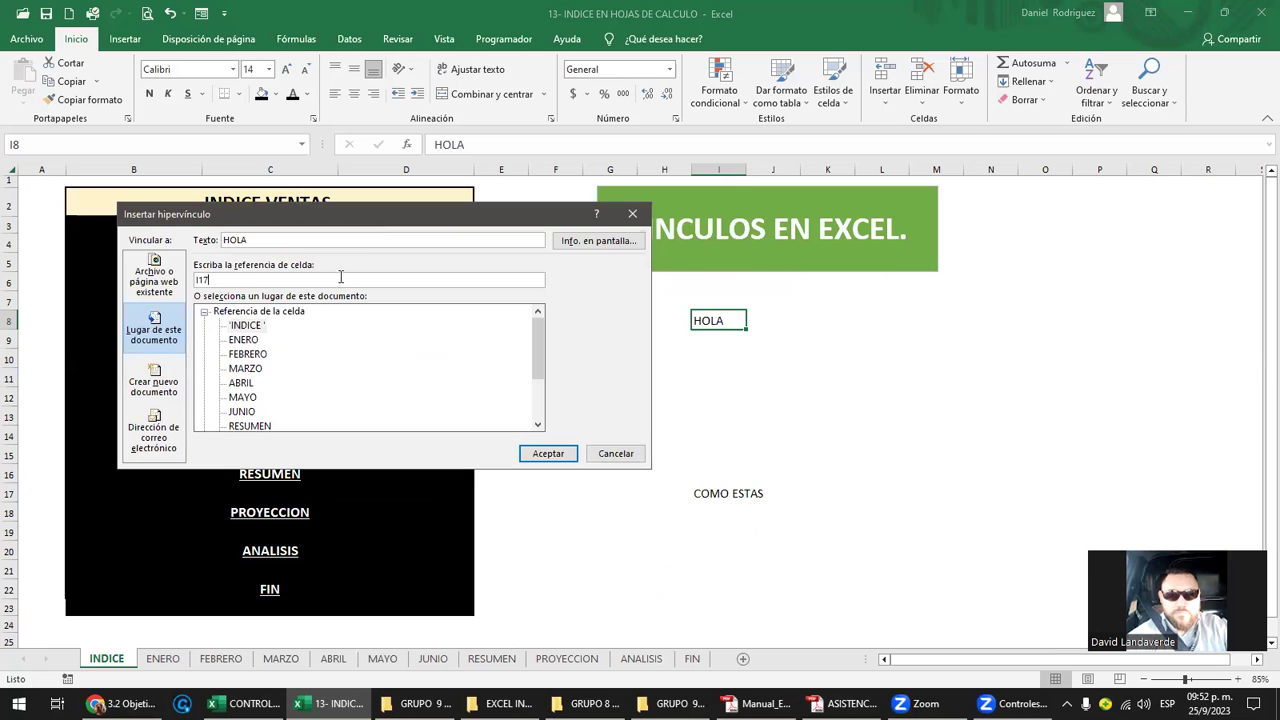
click(556, 454)
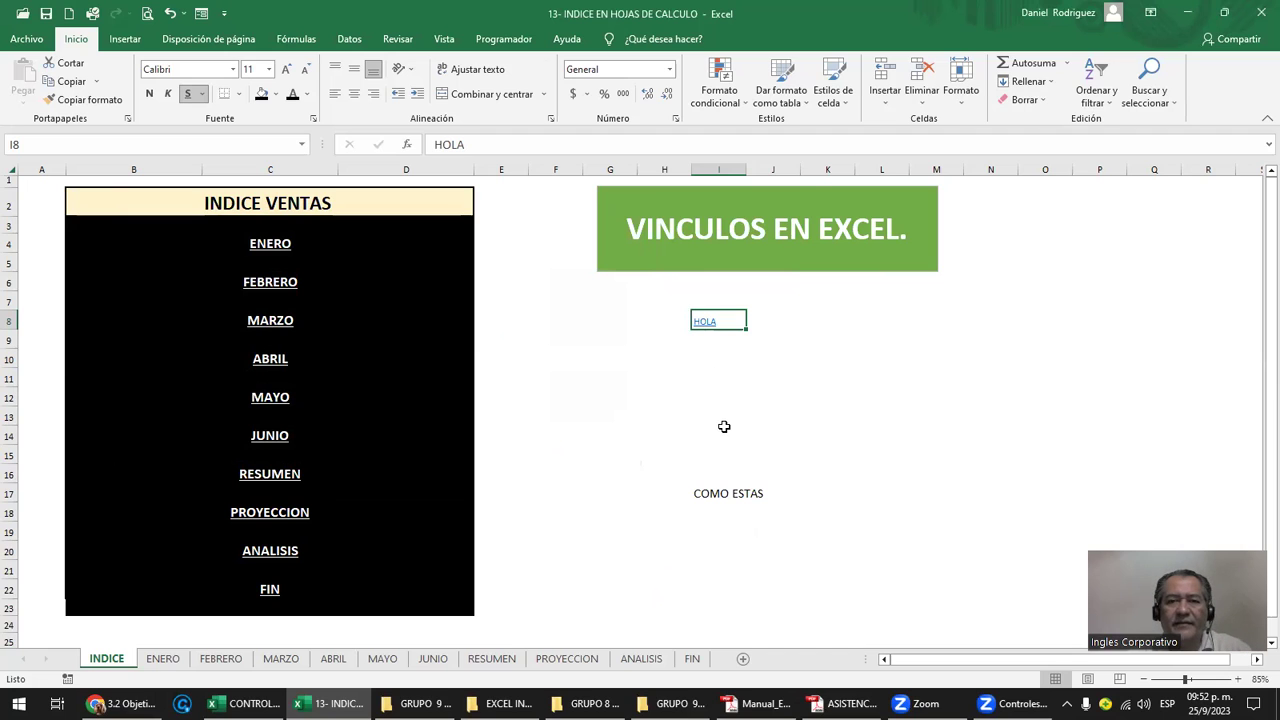
ctrl+scroll(724, 427, up, 1)
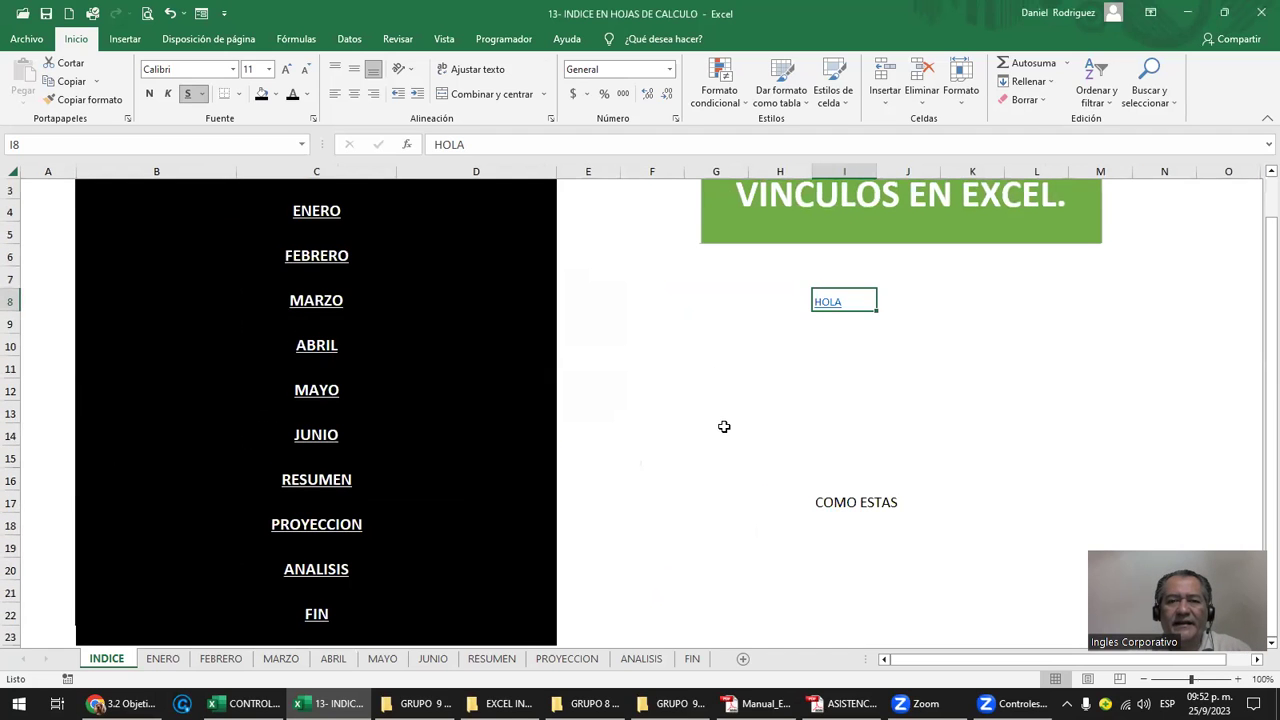
Follow the HOLA link down to I17, then reselect HOLA and the COMO ESTAS cell.
click(824, 303)
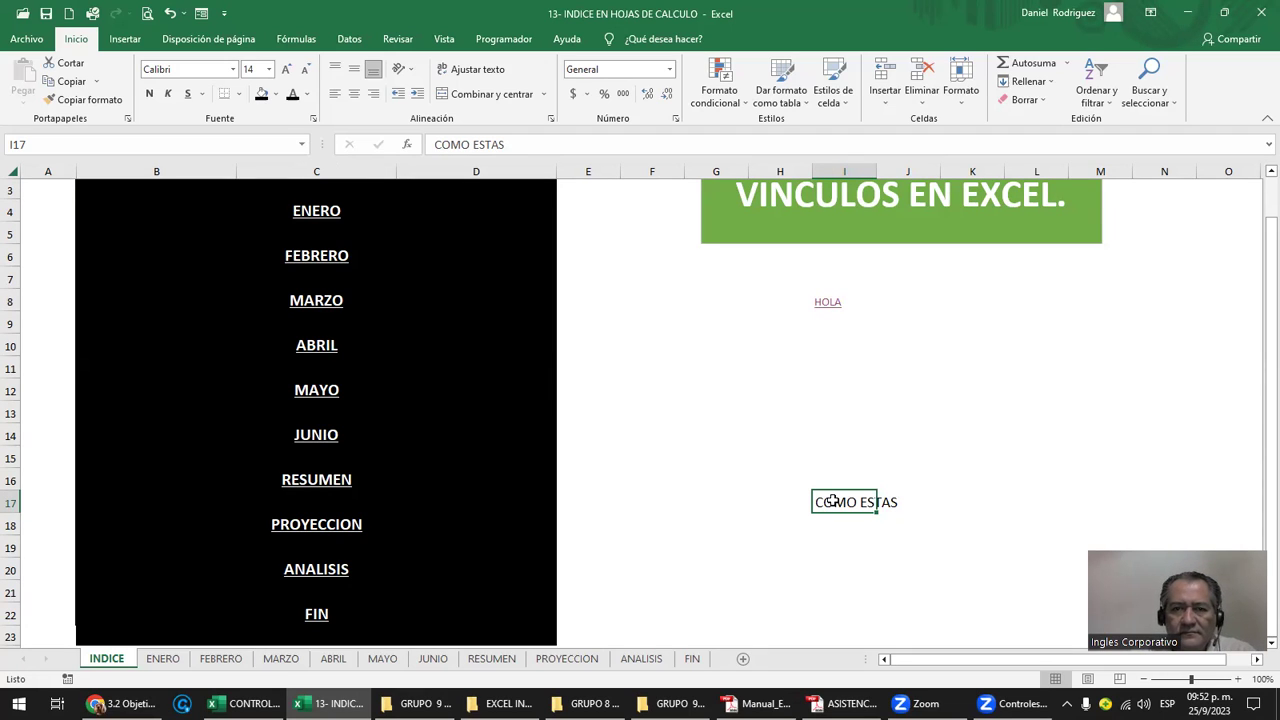
click(868, 302)
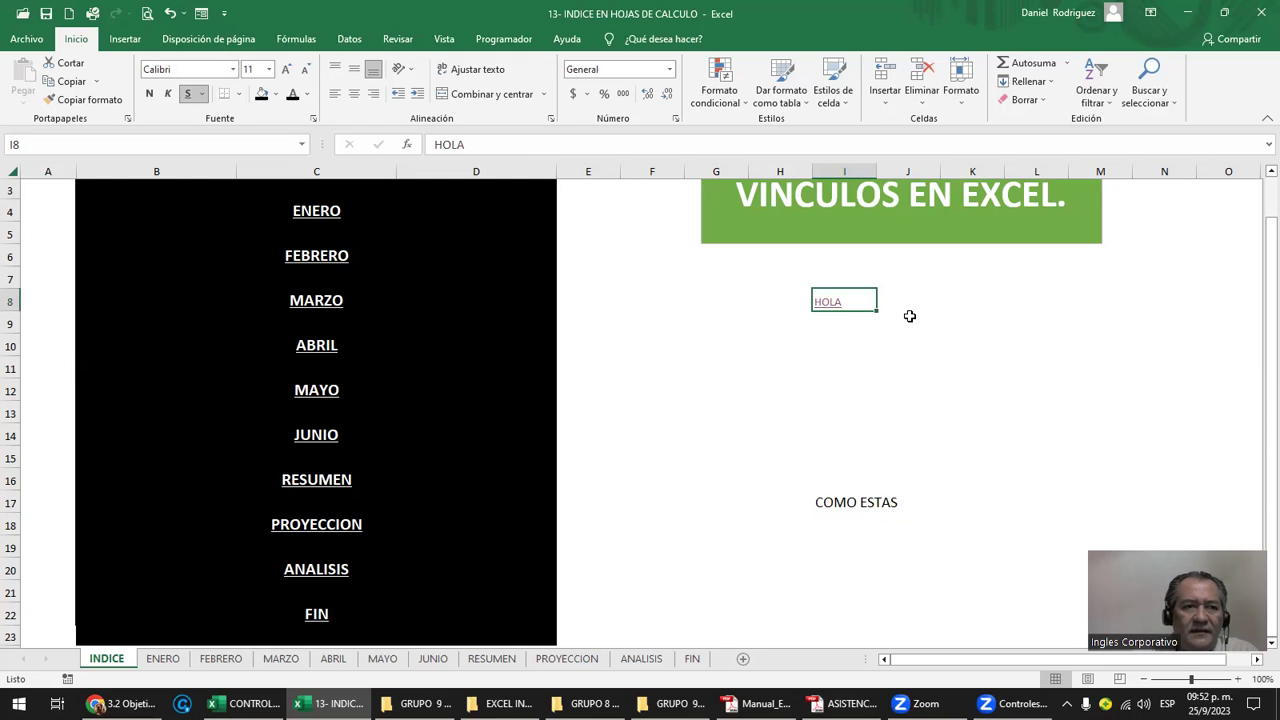
click(838, 496)
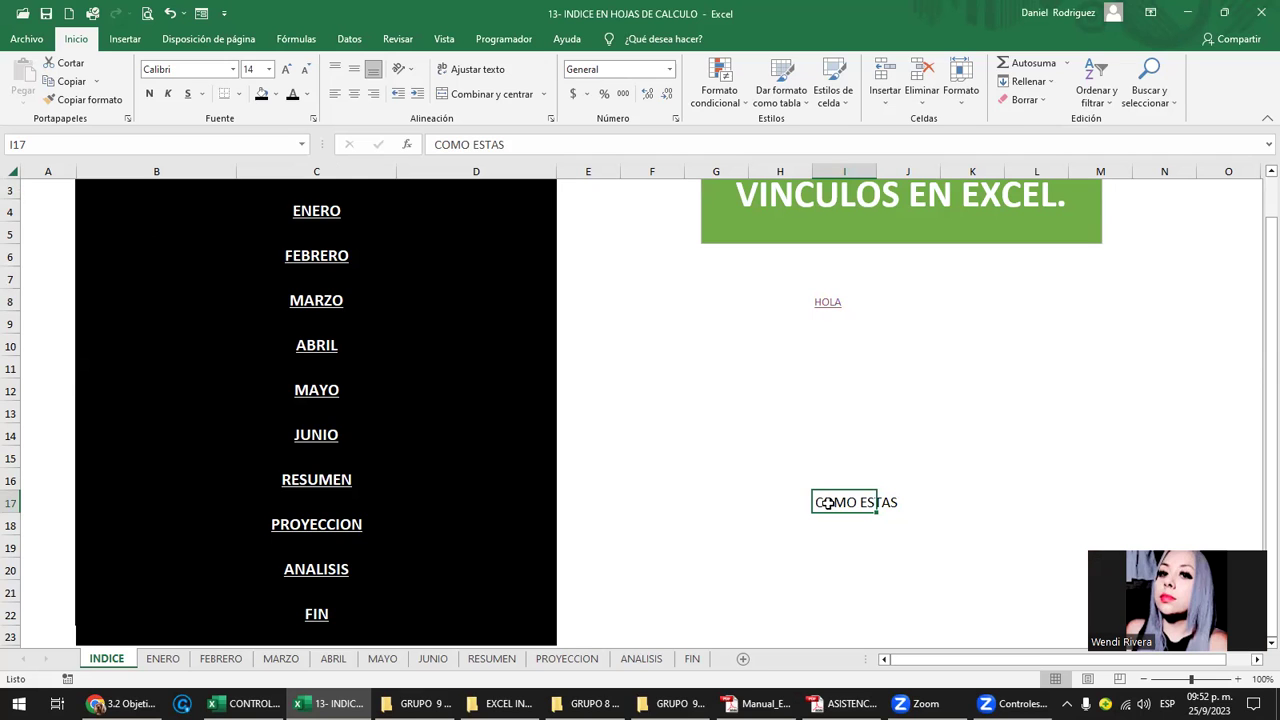
Link COMO ESTAS in I17 to cell I8 on the INDICE sheet.
right_click(828, 503)
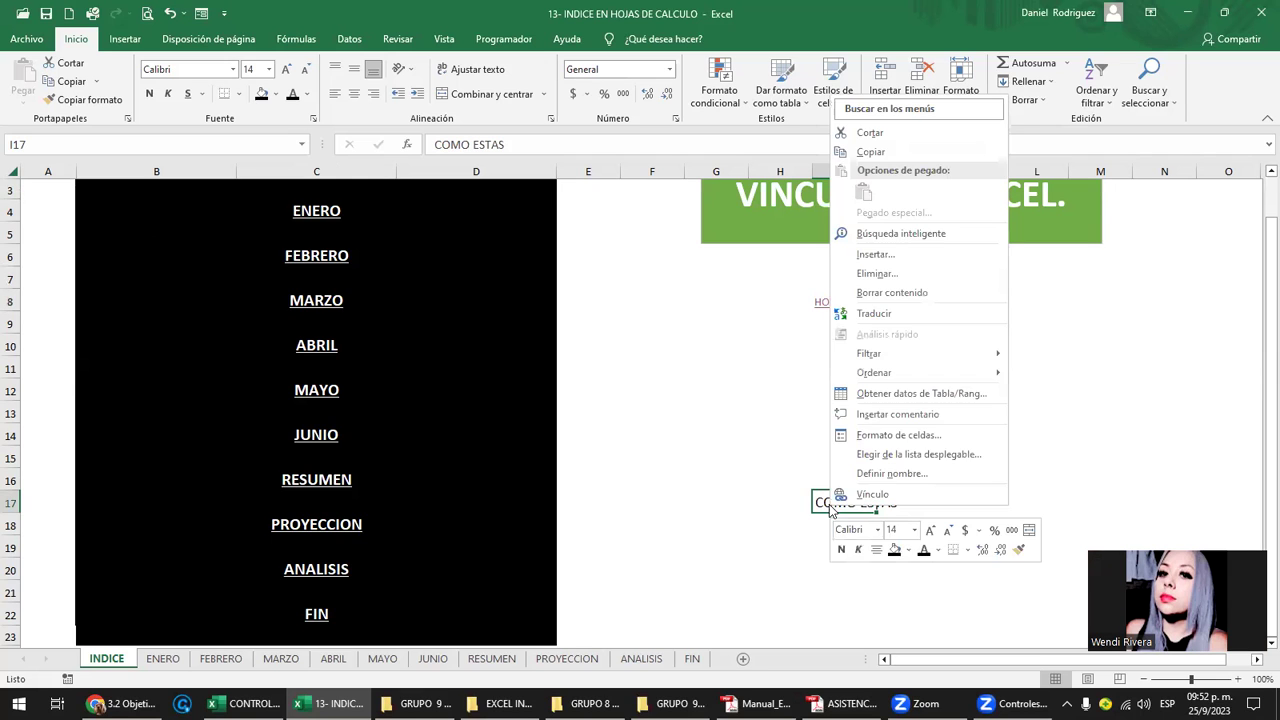
click(868, 493)
click(702, 426)
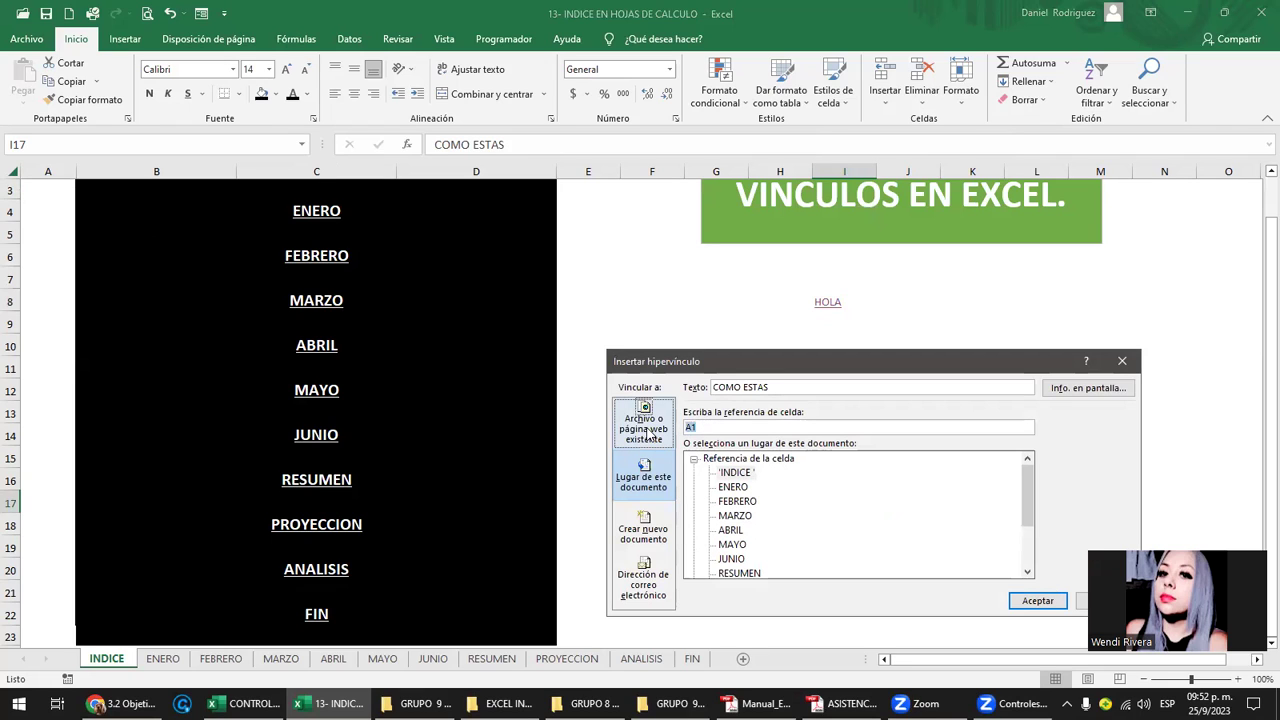
text(I8)
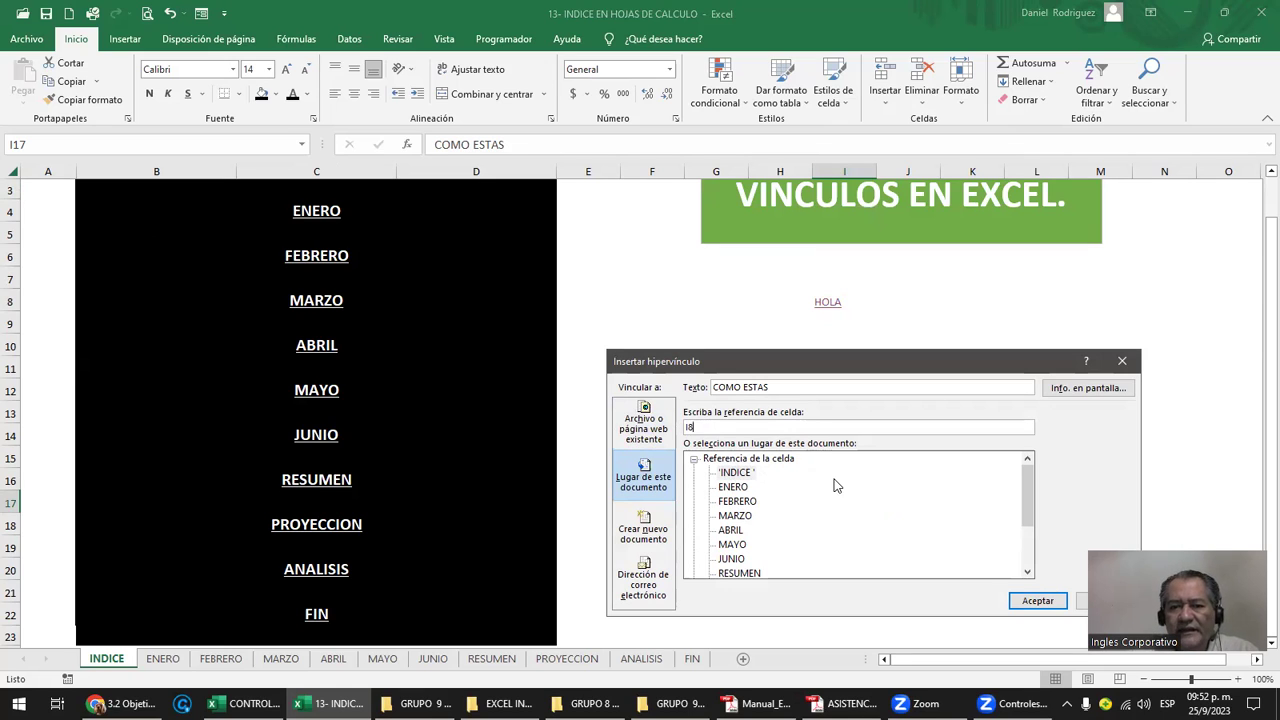
click(741, 476)
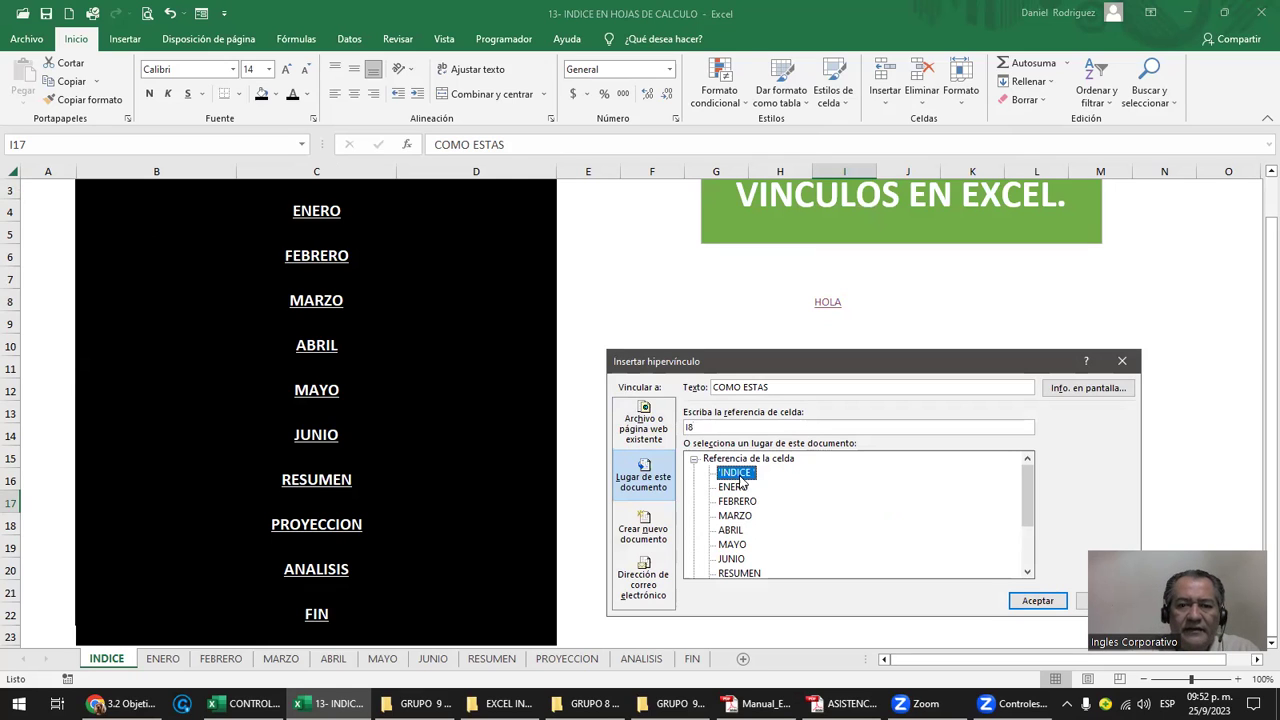
click(1037, 600)
Jump back and forth between the HOLA and COMO ESTAS links to test them.
click(855, 507)
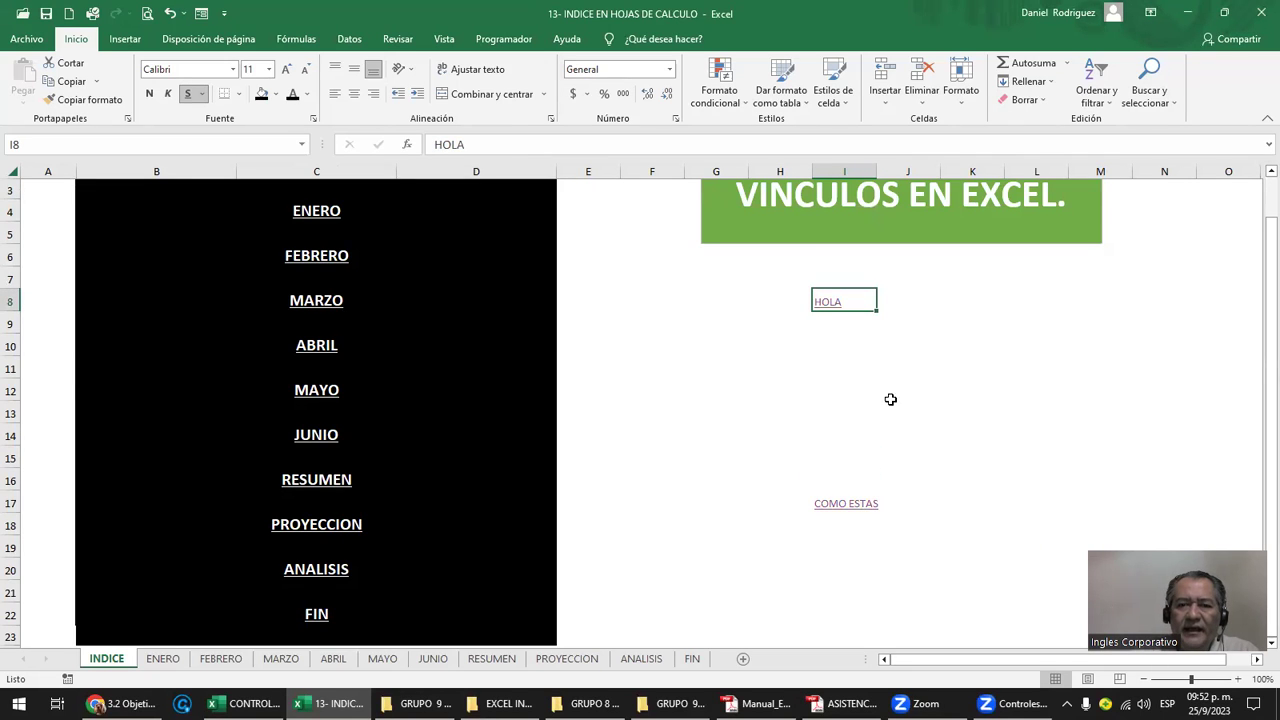
click(829, 306)
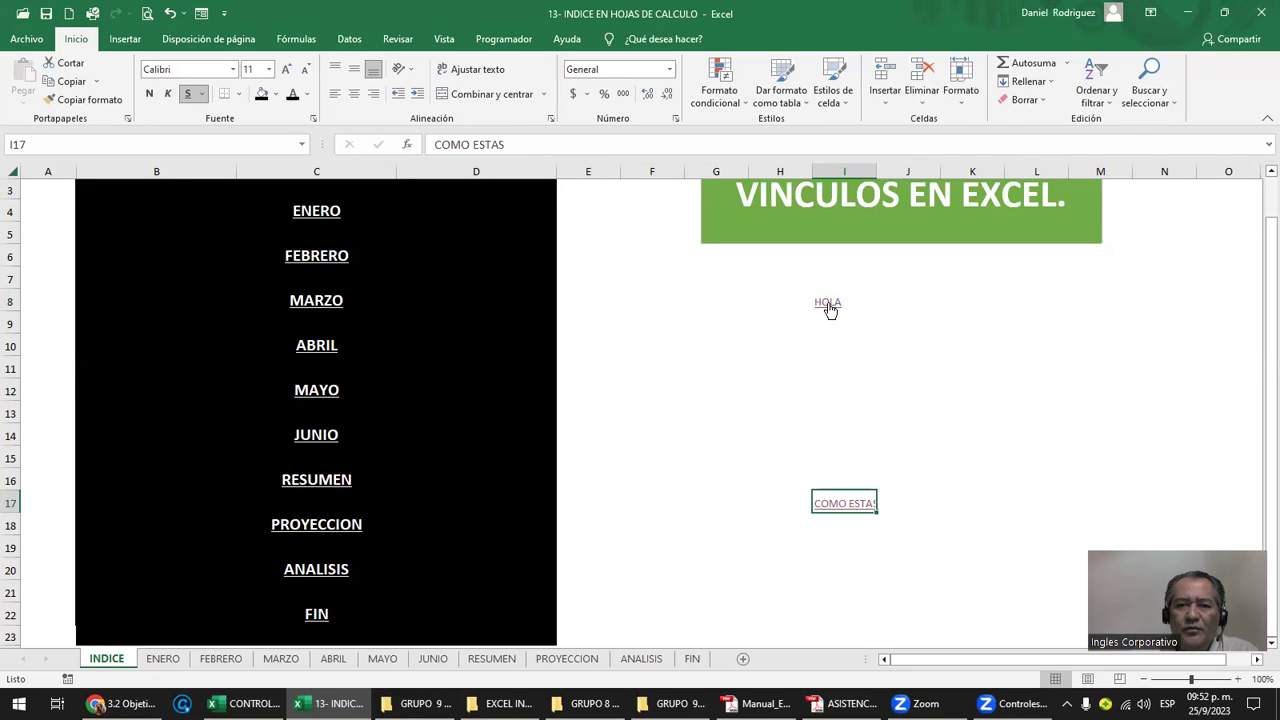
click(845, 506)
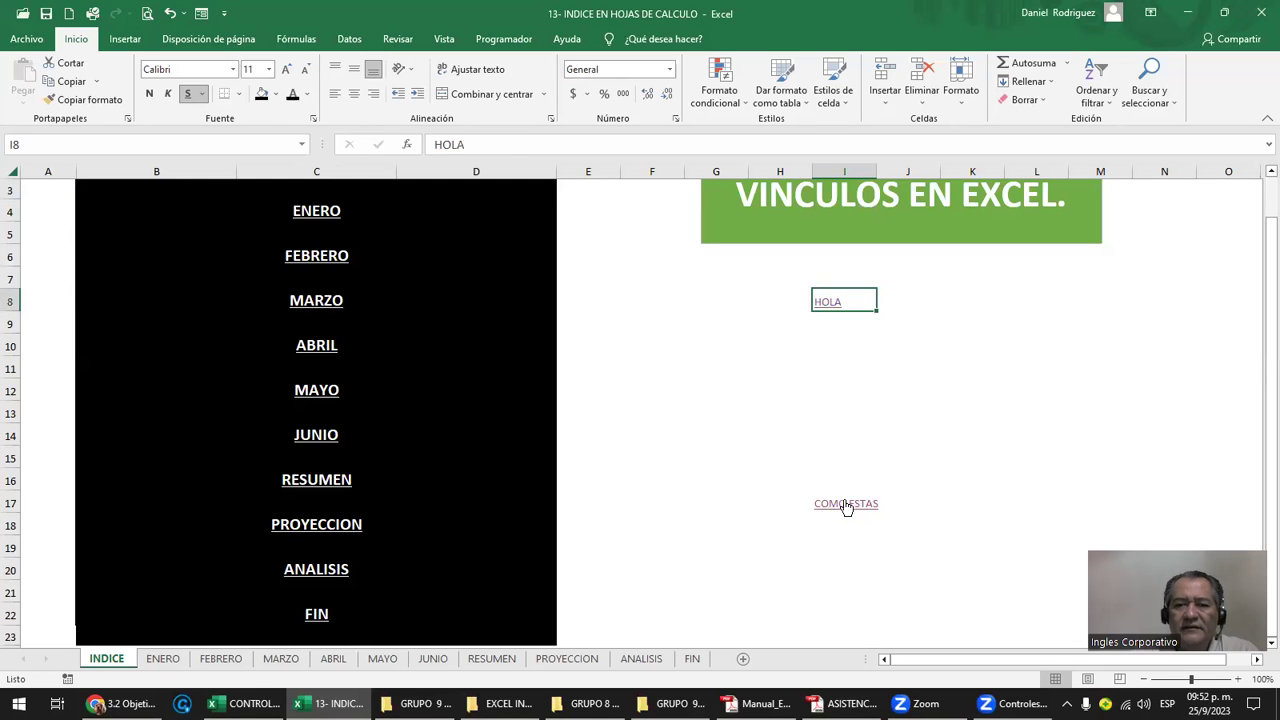
click(830, 305)
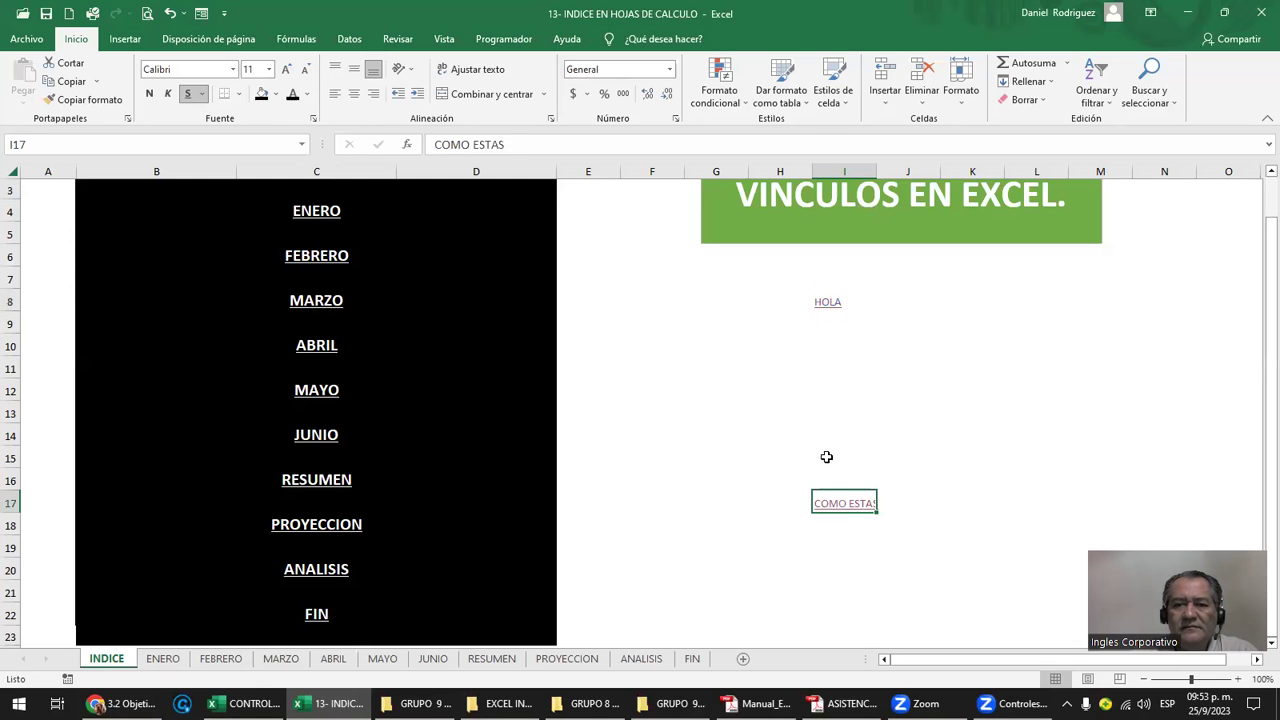
click(838, 506)
Select H7:J19, then visit ENERO through its link and return to INDICE.
drag(773, 272, 922, 534)
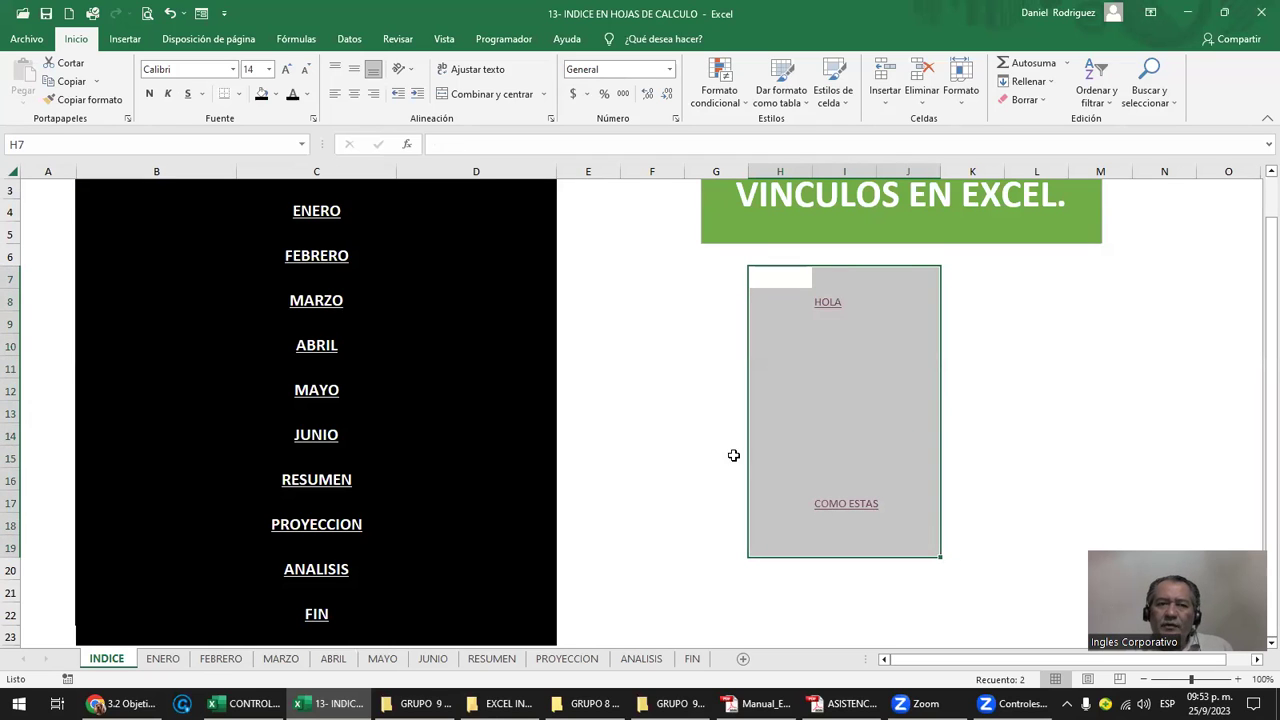
scroll(421, 383, up, 1)
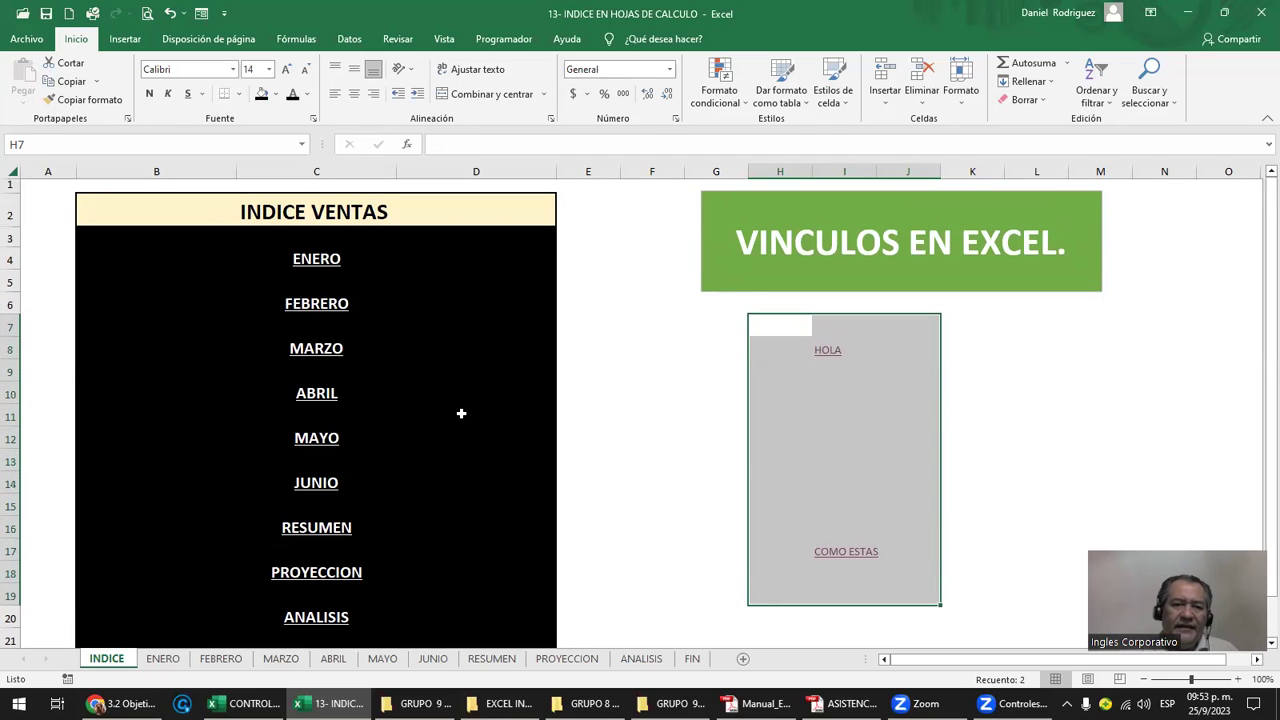
ctrl+scroll(463, 413, down, 2)
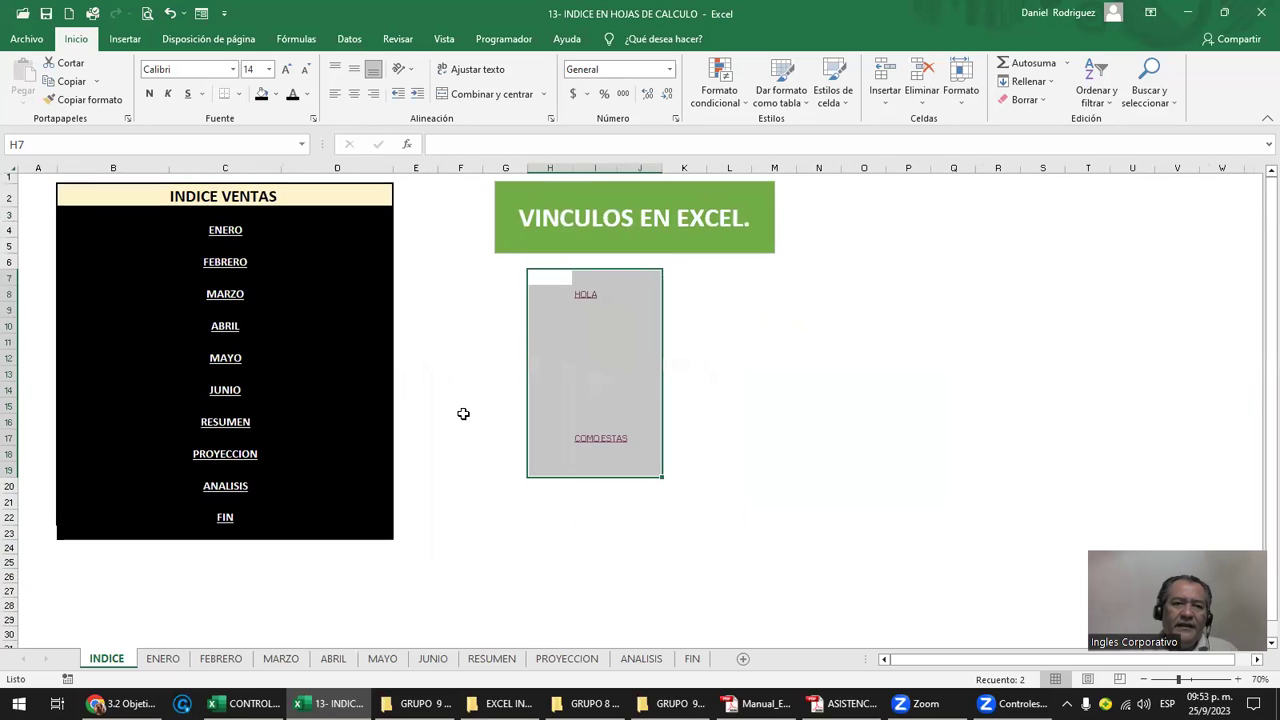
click(224, 231)
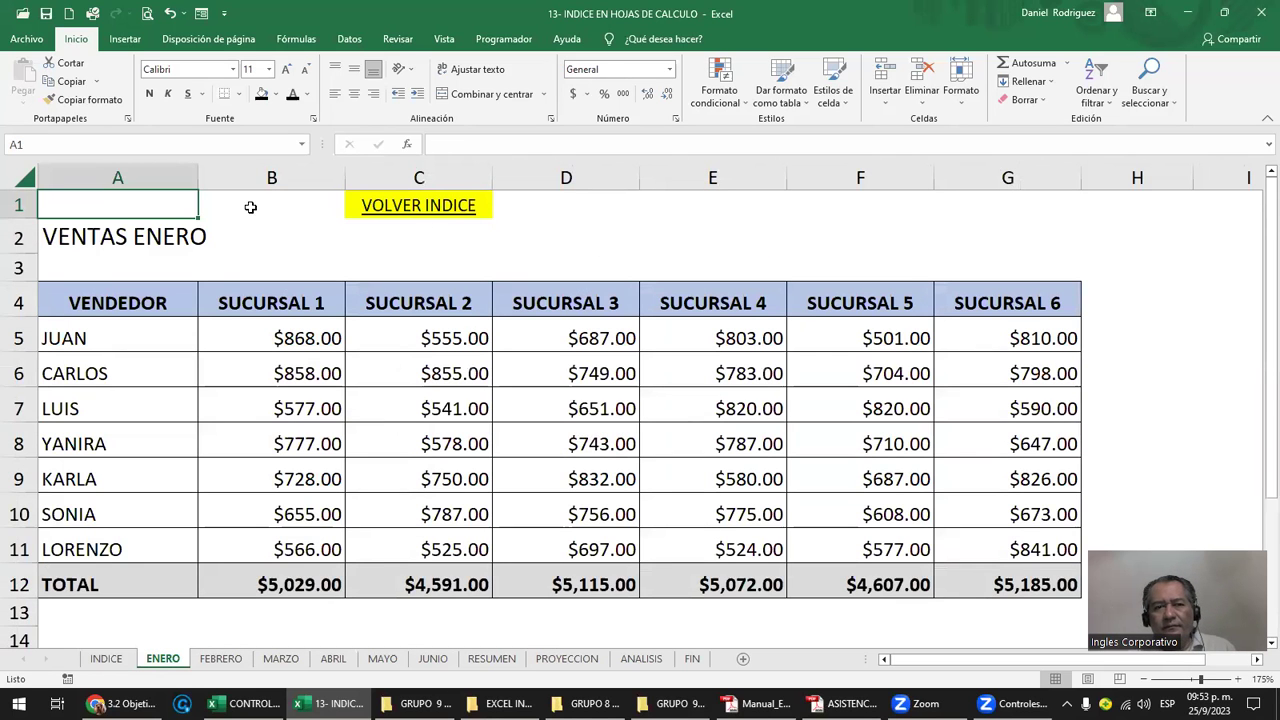
click(428, 208)
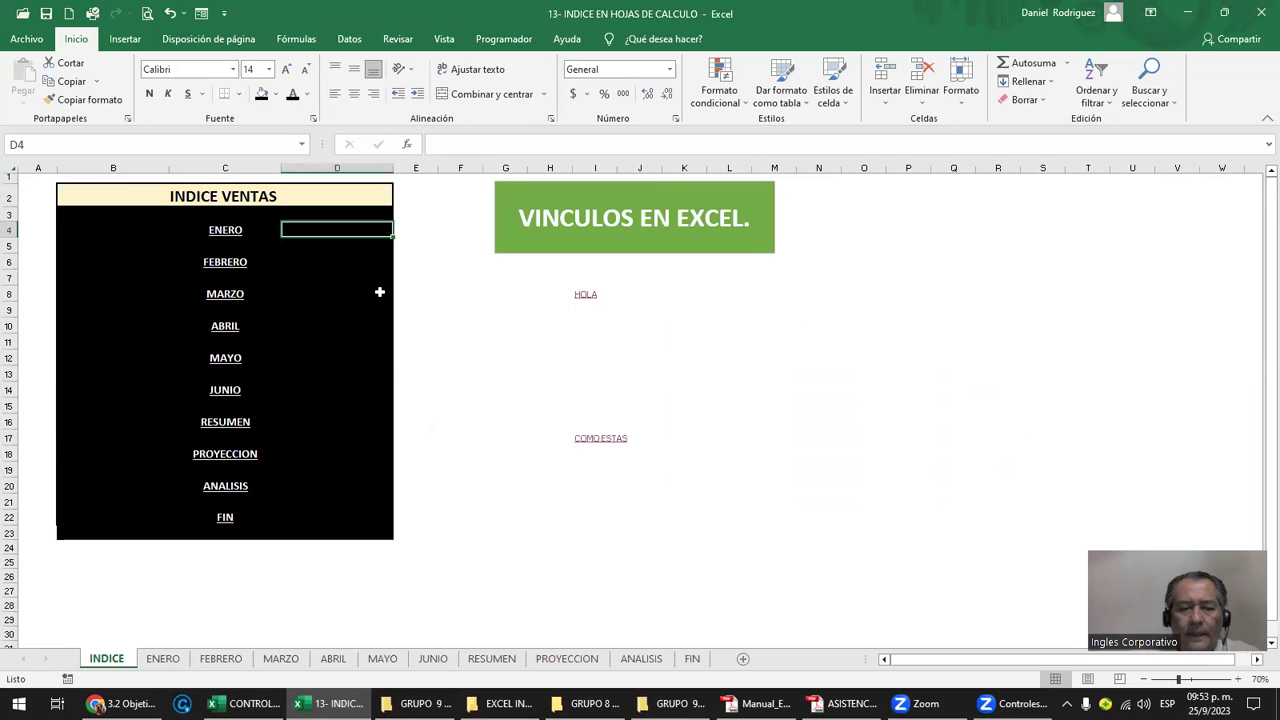
Visit the FIN sheet from the index and return via its VOLVER INDICE link.
click(817, 404)
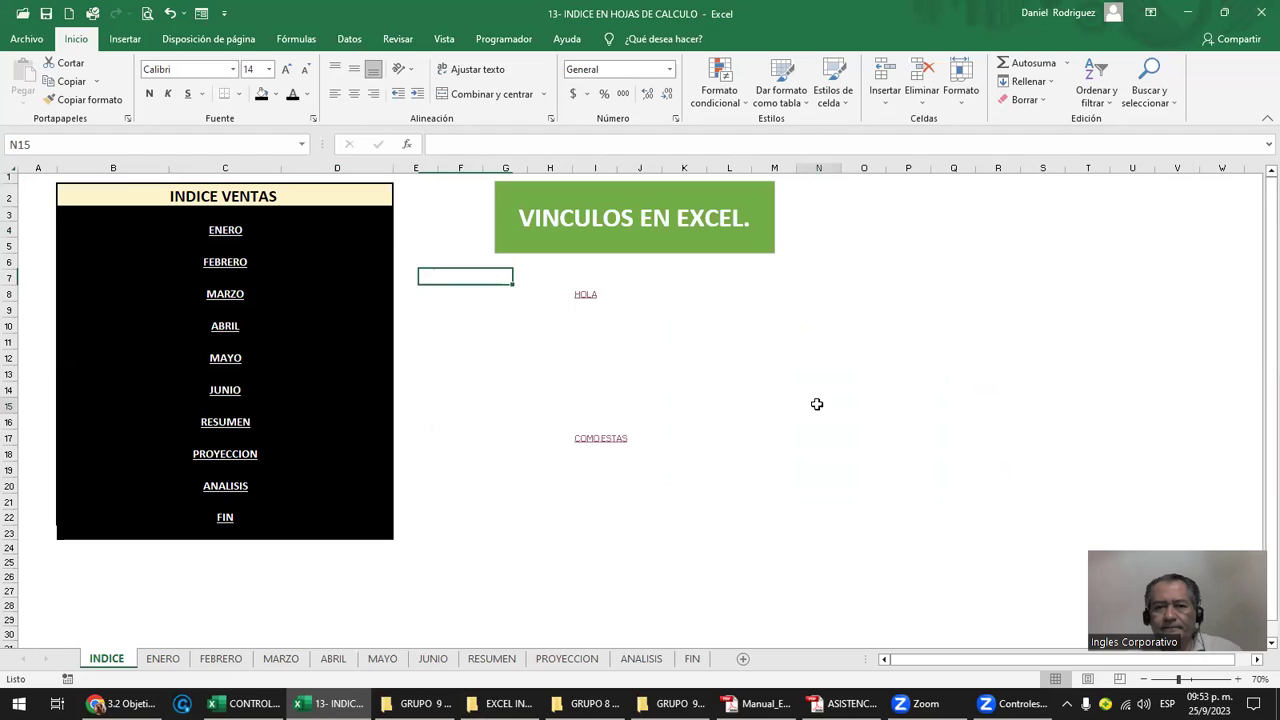
ctrl+scroll(817, 404, up, 1)
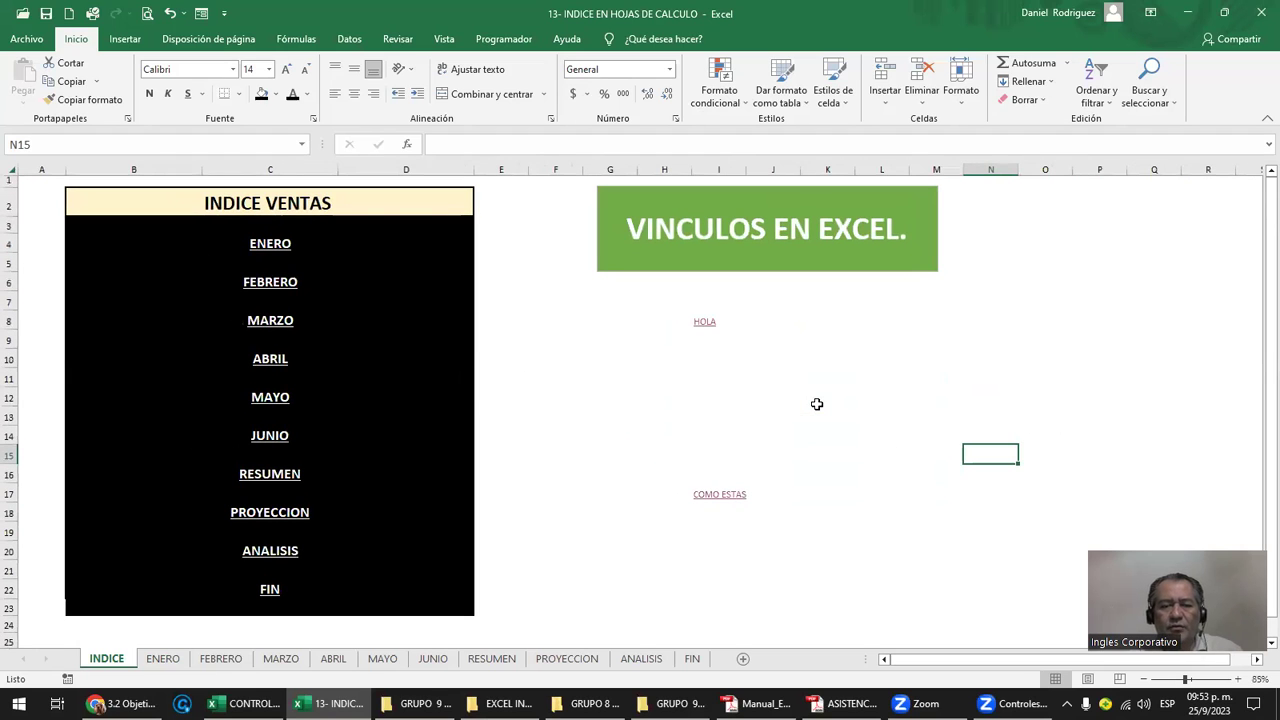
click(292, 606)
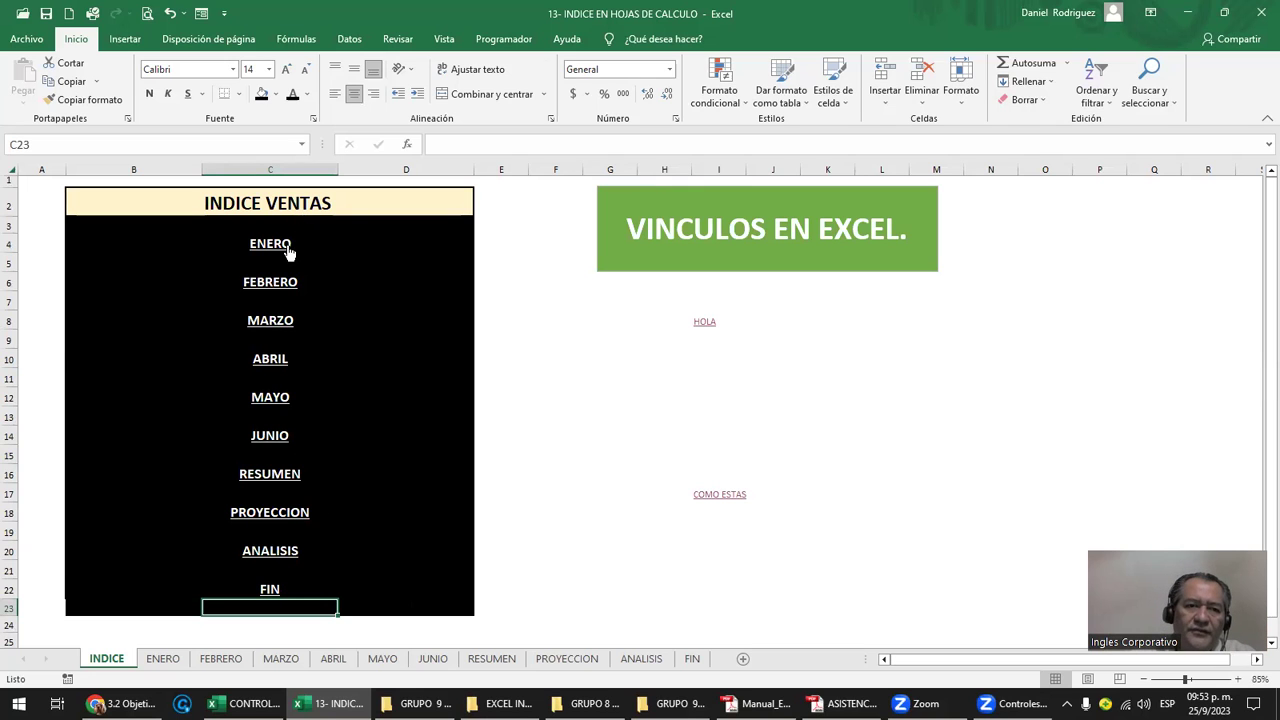
click(271, 590)
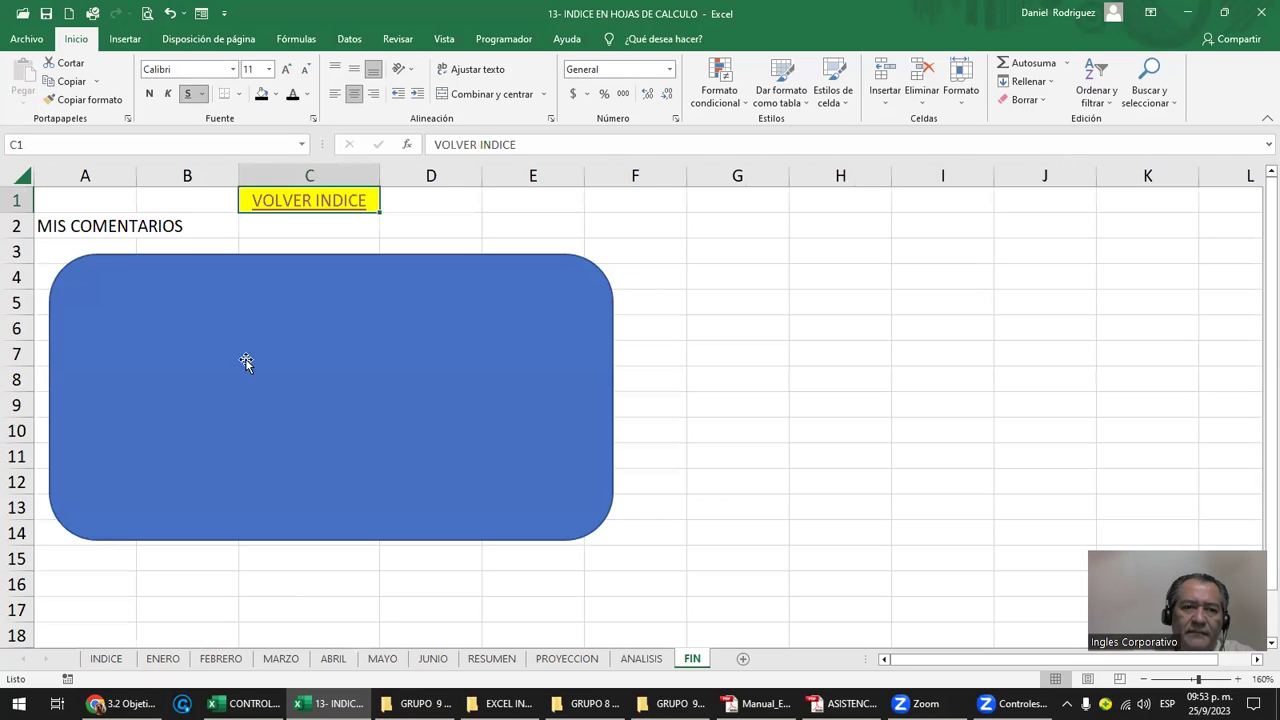
click(26, 40)
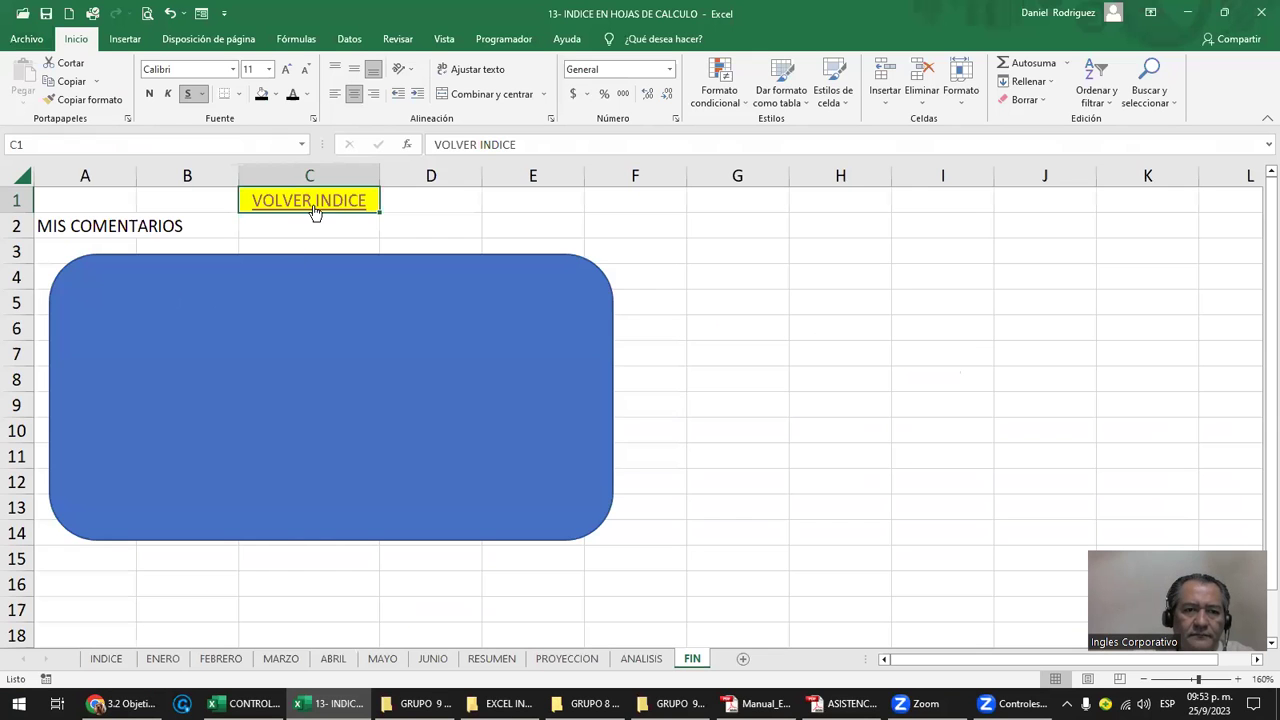
click(314, 196)
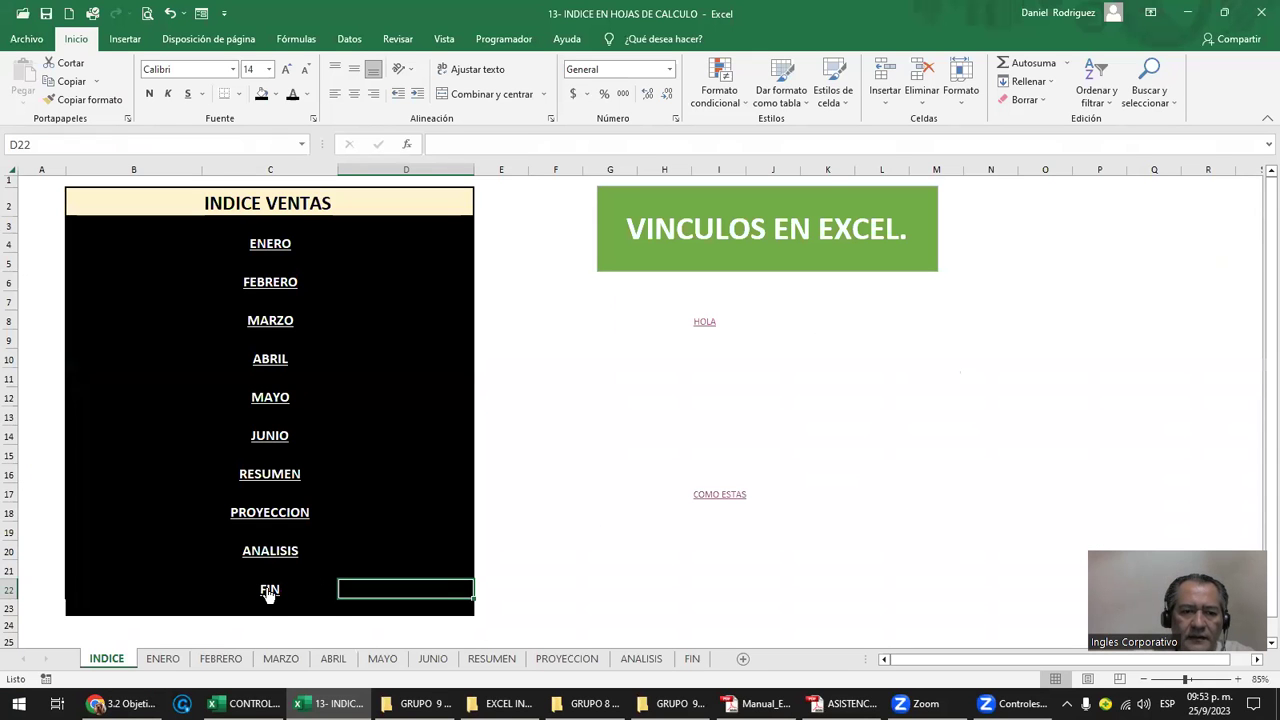
Change the C22 link text from FIN to COMENTARIOS, keeping its link to cell C1.
right_click(268, 590)
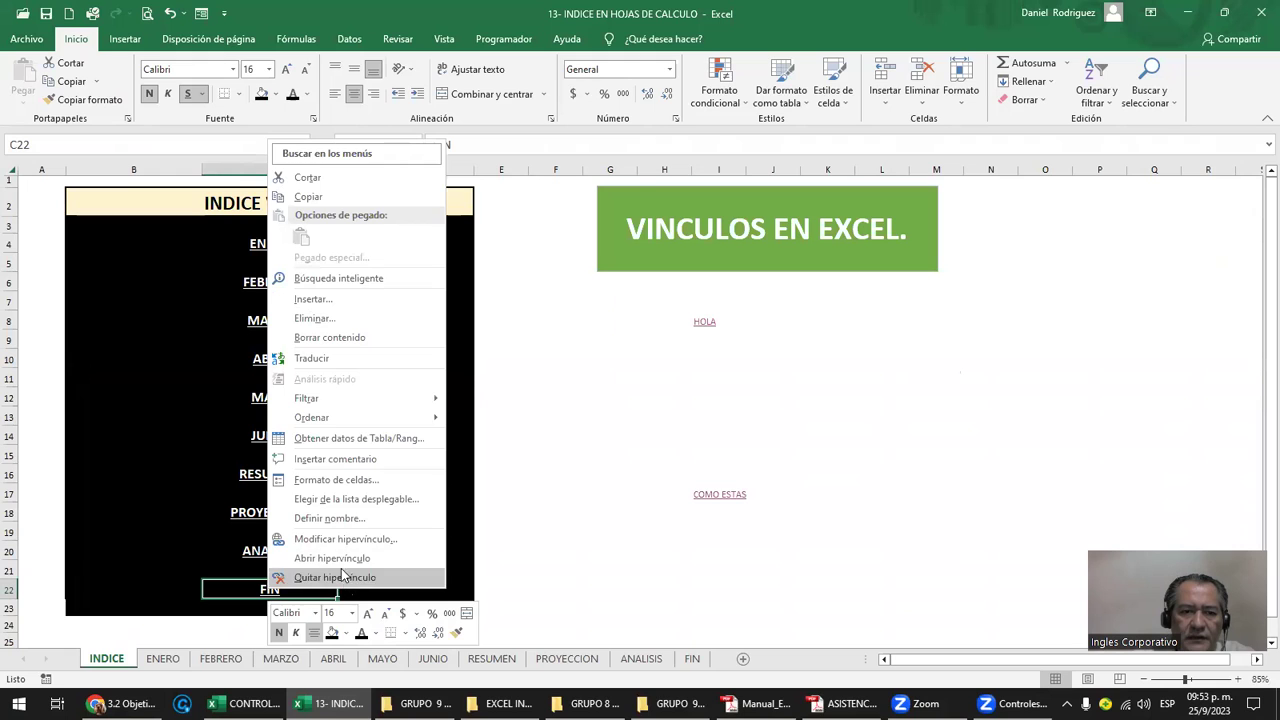
click(344, 539)
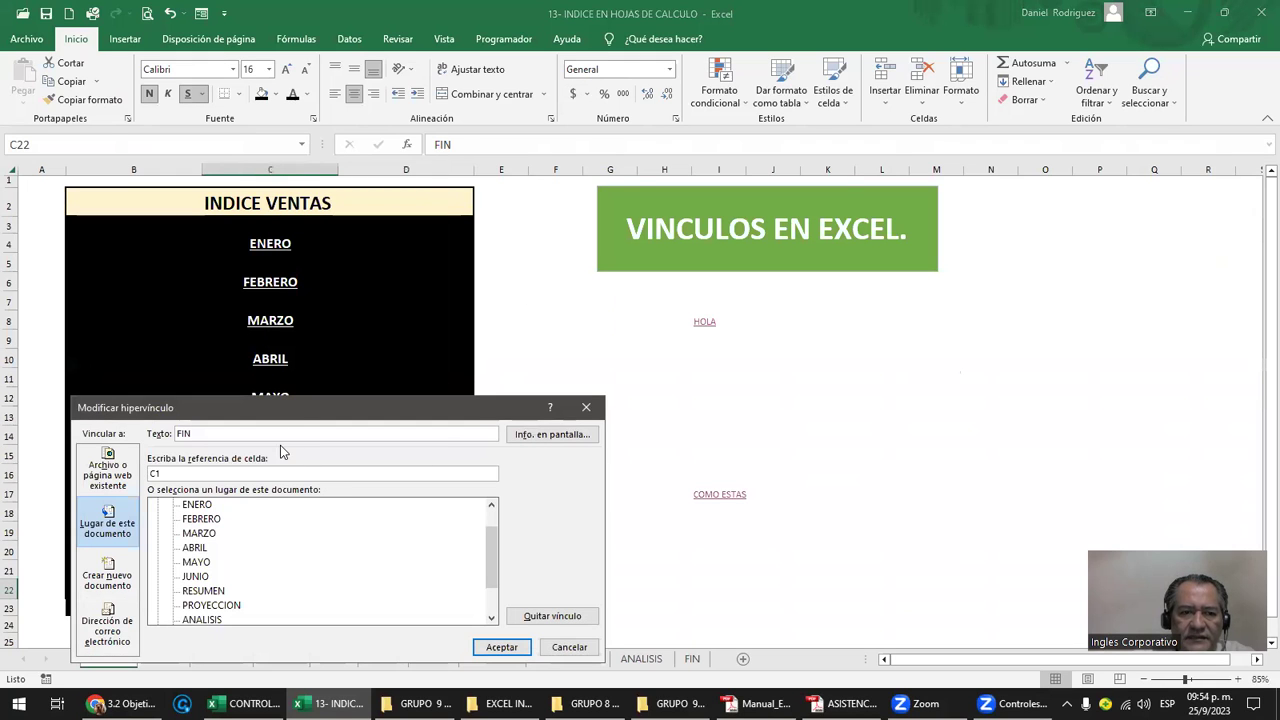
mouse_move(285, 410)
mouse_down()
mouse_move(788, 308)
mouse_move(541, 334)
mouse_up()
text(CO)
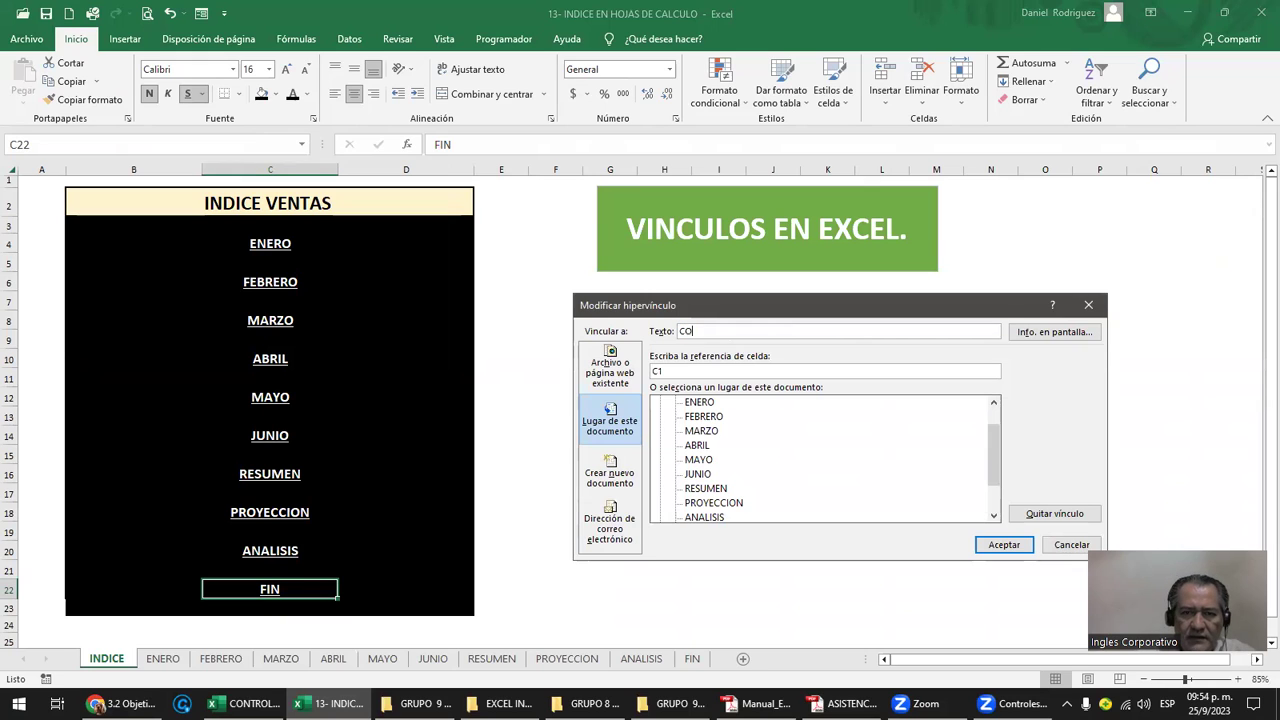
text(MENTARIOS)
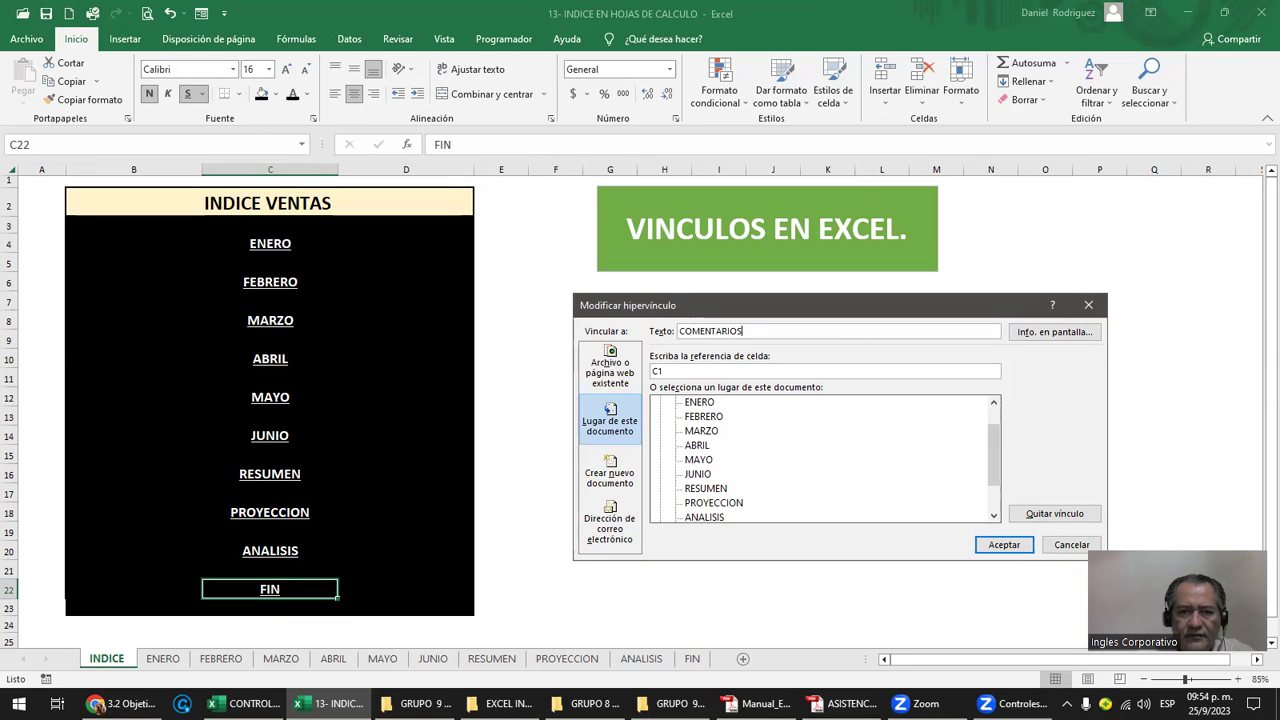
key(Return)
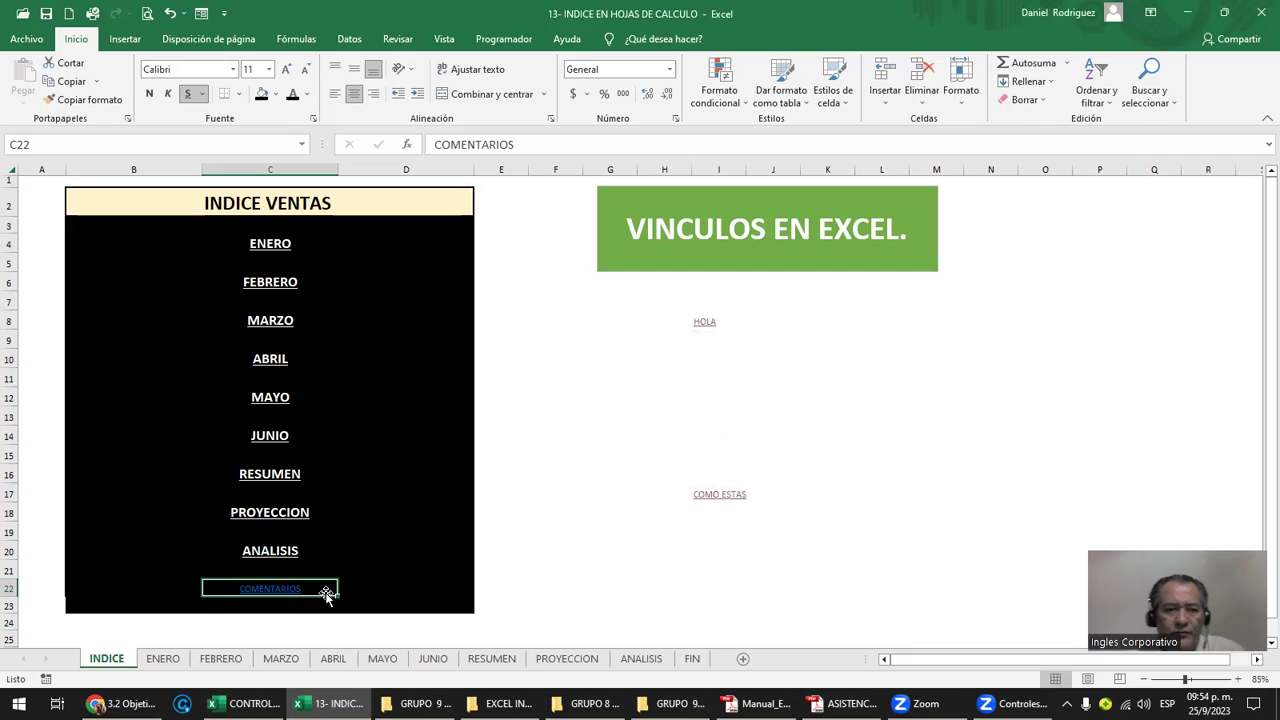
Copy the ANALISIS entry's formatting from C20 onto the COMENTARIOS entry in C22.
click(304, 550)
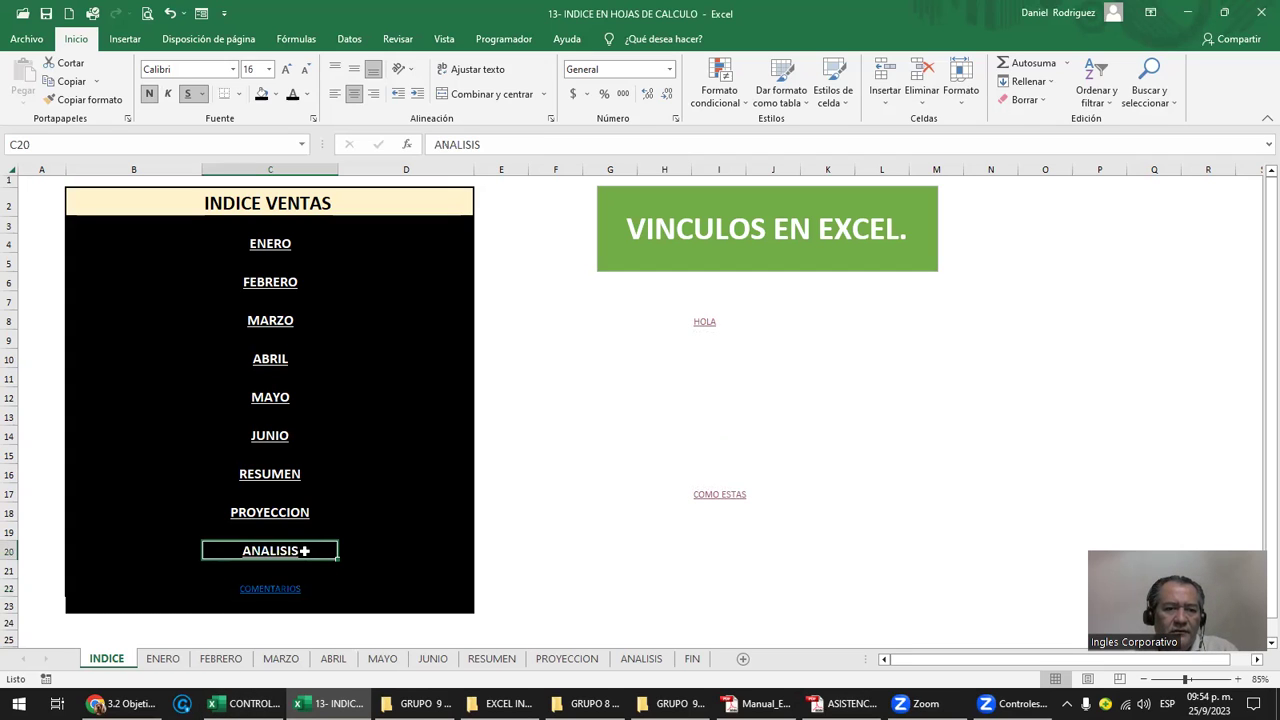
click(88, 100)
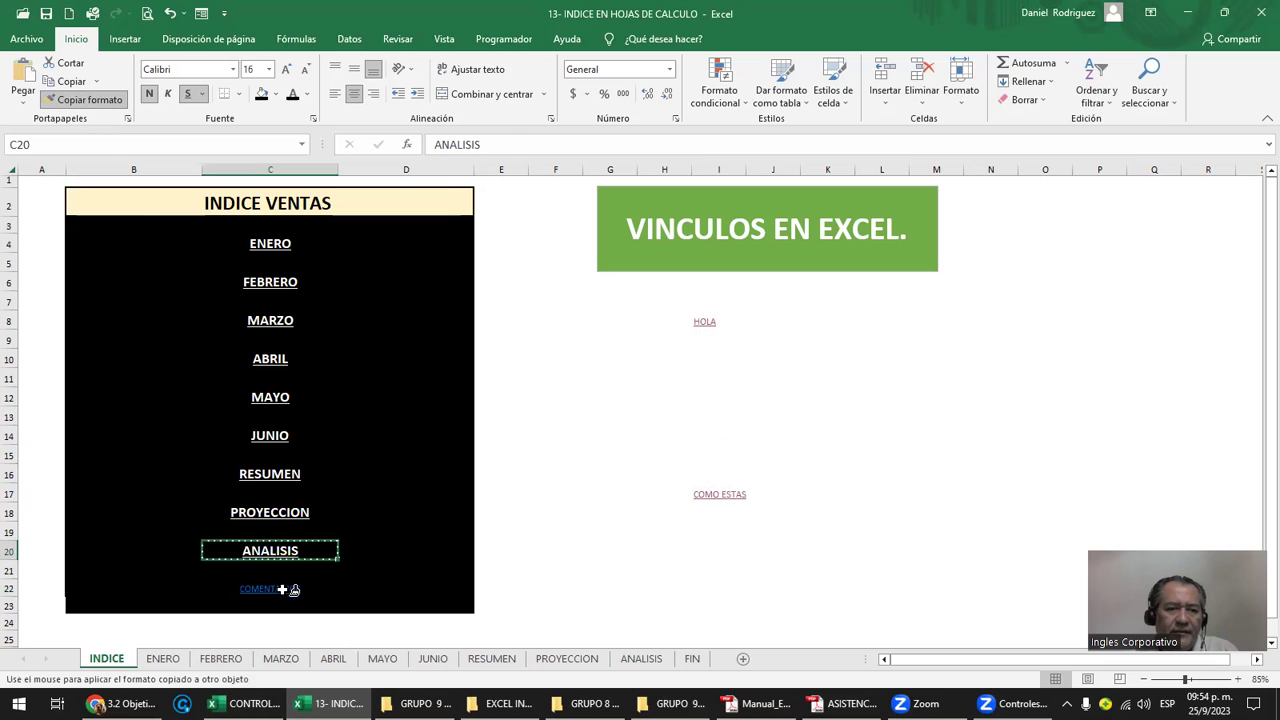
click(272, 590)
Test the COMENTARIOS link to the FIN sheet and its VOLVER INDICE link back to the index.
click(270, 595)
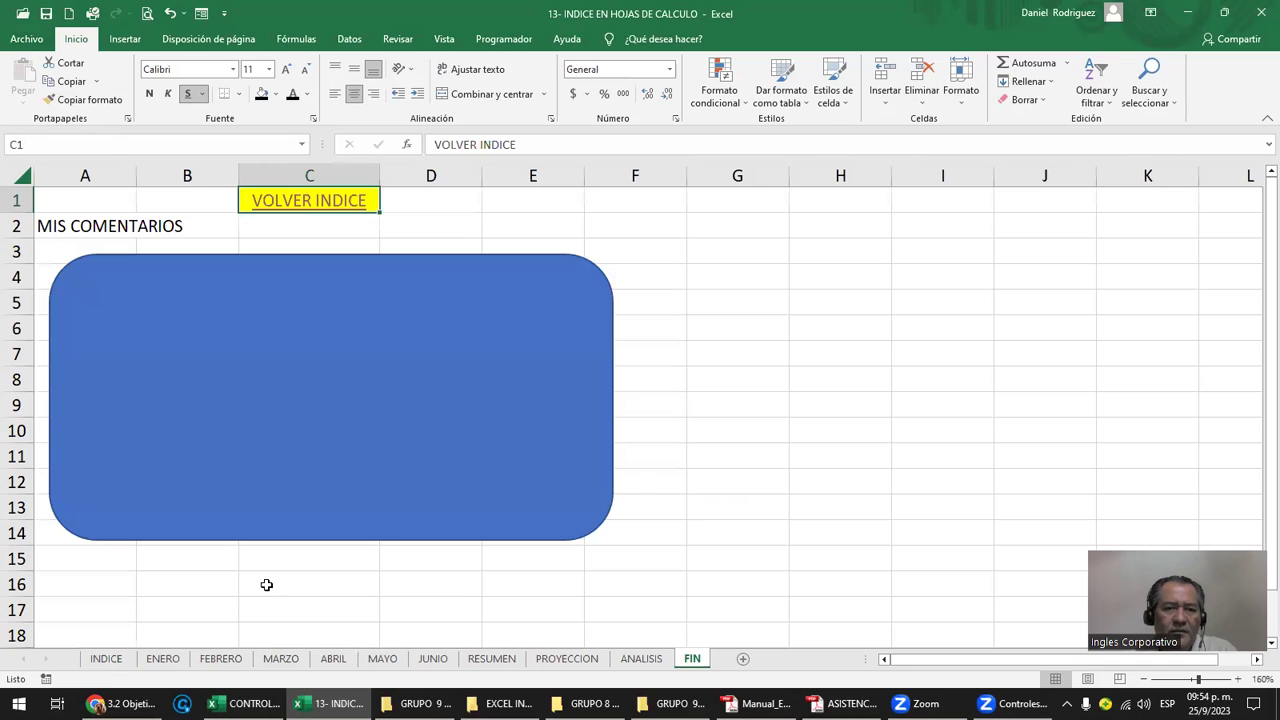
click(311, 207)
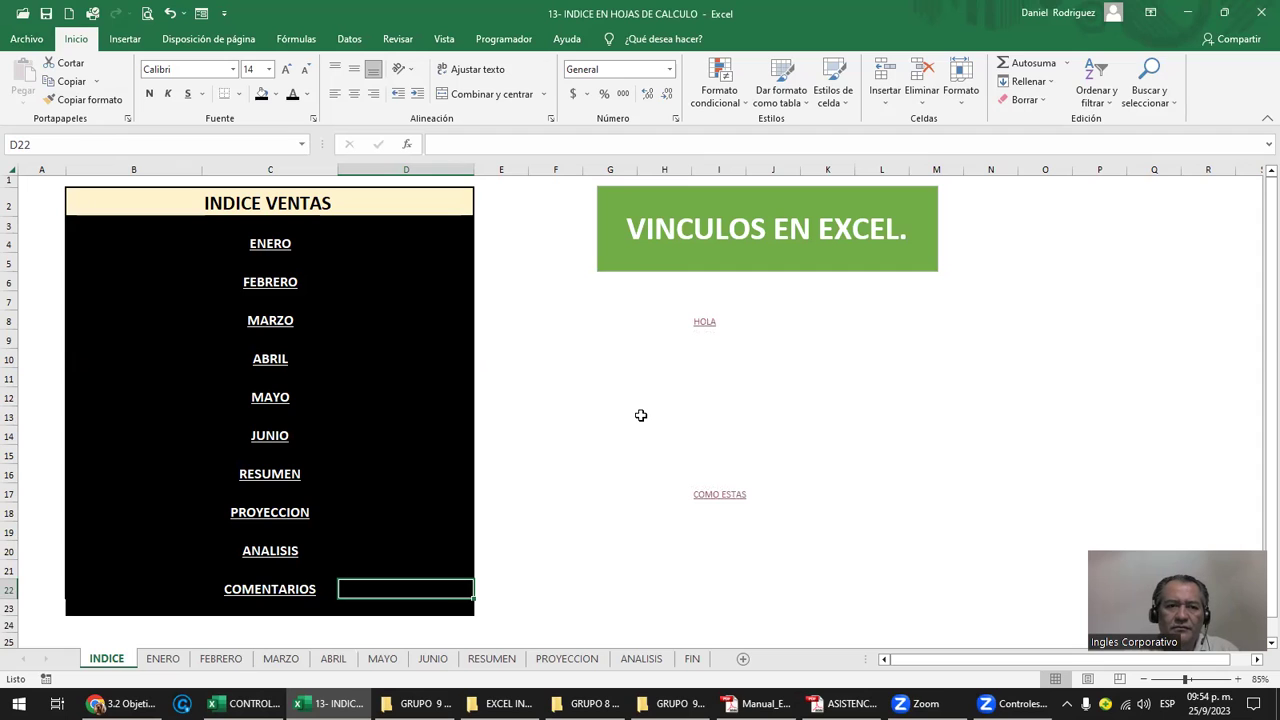
scroll(641, 415, up, 1)
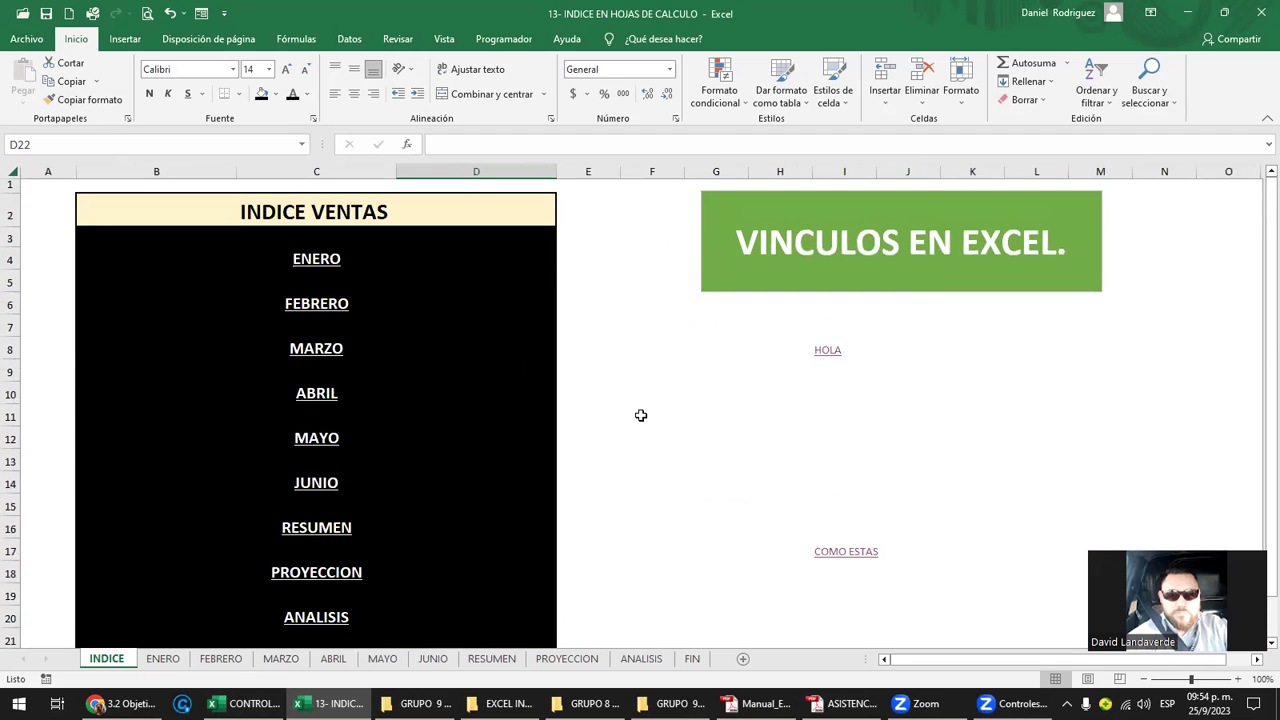
click(805, 440)
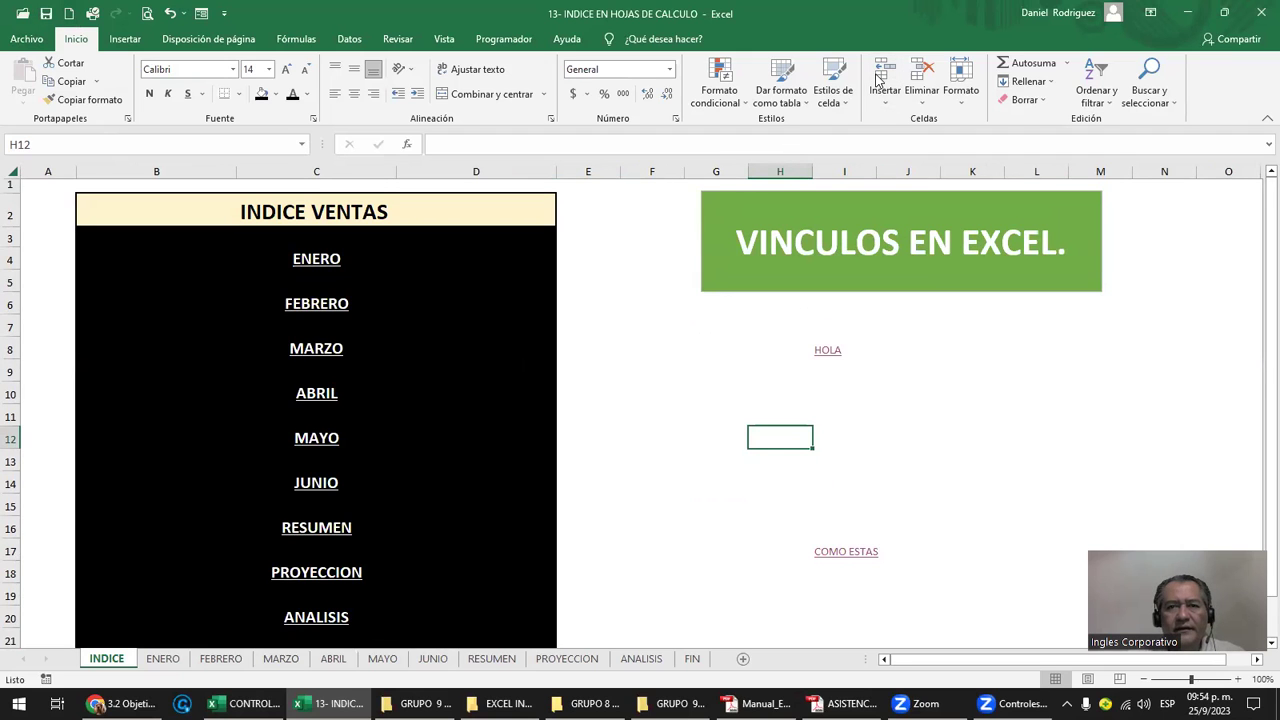
Return to the course page at the top of lesson 3.2 'Creación de índice con vinculos'.
click(120, 703)
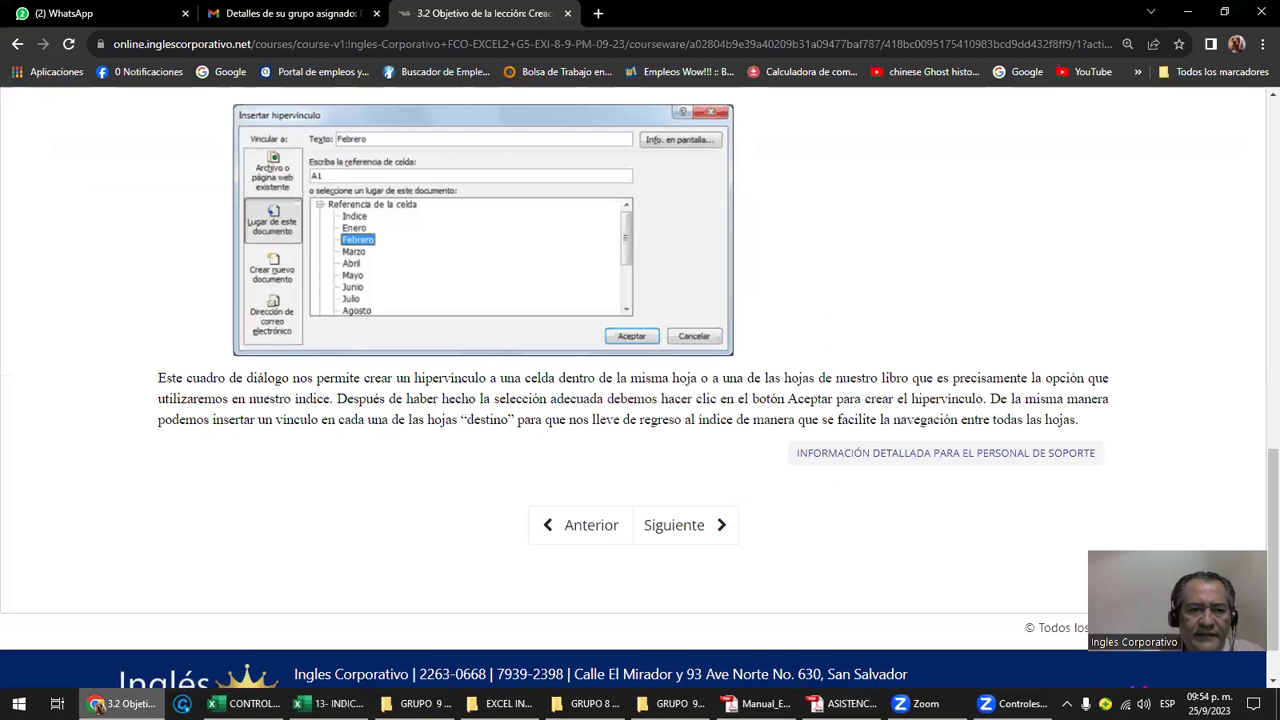
scroll(469, 410, up, 2)
scroll(469, 410, up, 1)
scroll(469, 410, up, 3)
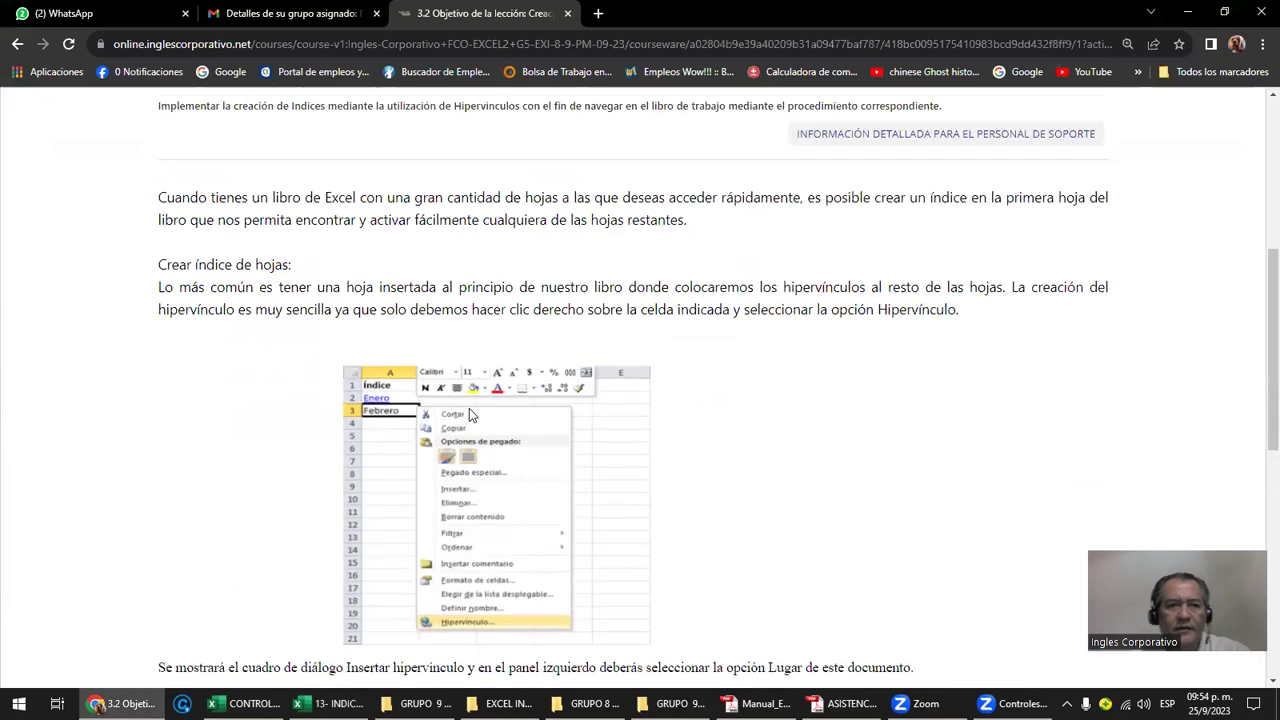
scroll(469, 410, up, 2)
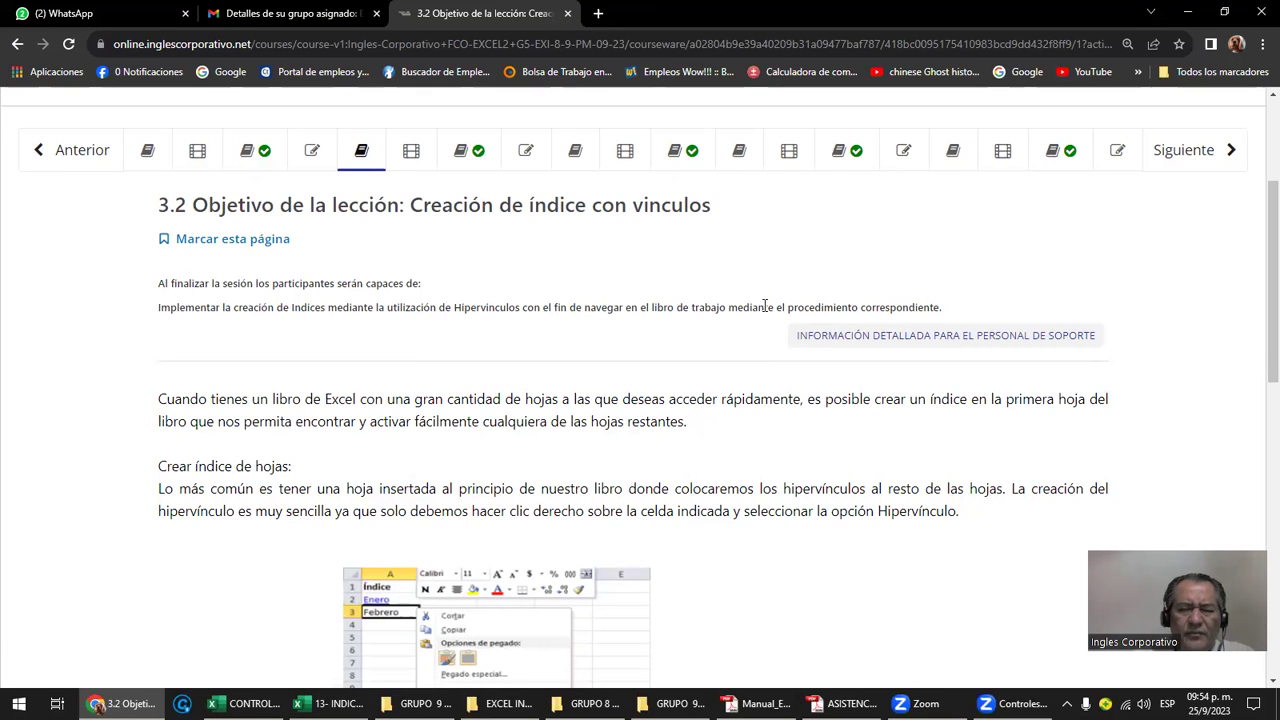
scroll(765, 306, up, 2)
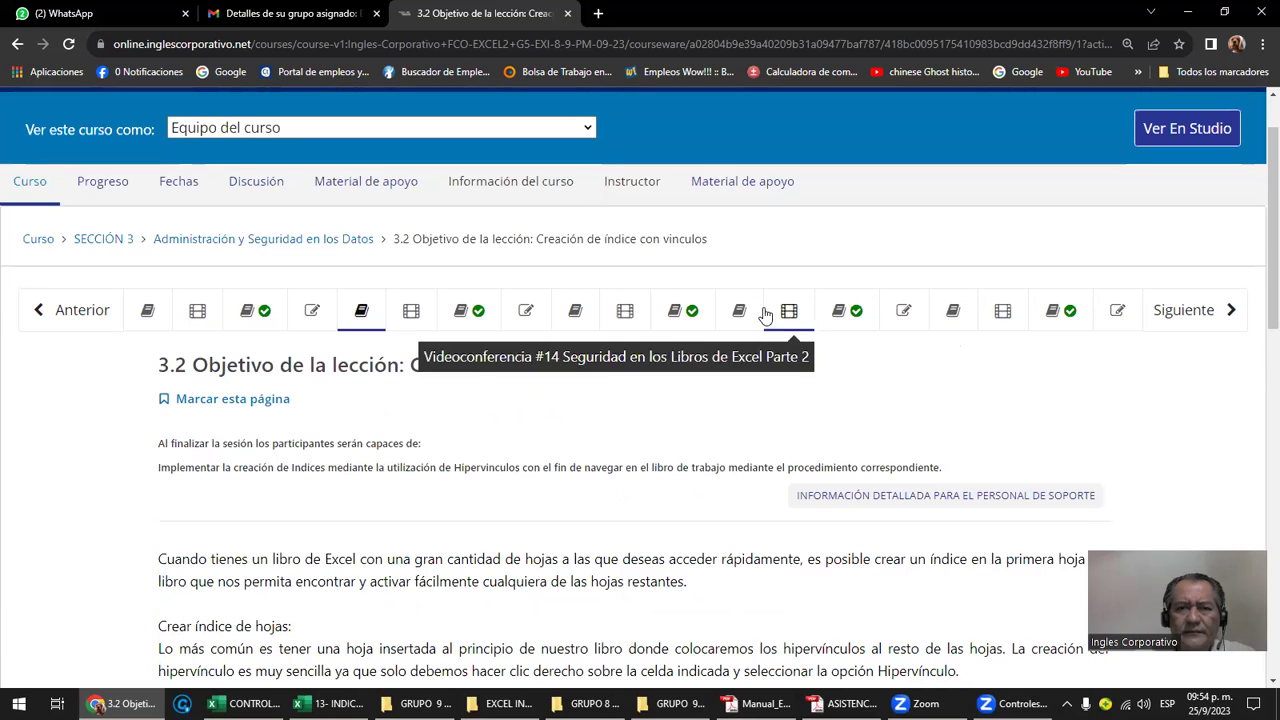
Advance through Videoconferencia #12 to the Foro de discusión y preguntas clase #12 unit.
click(1196, 316)
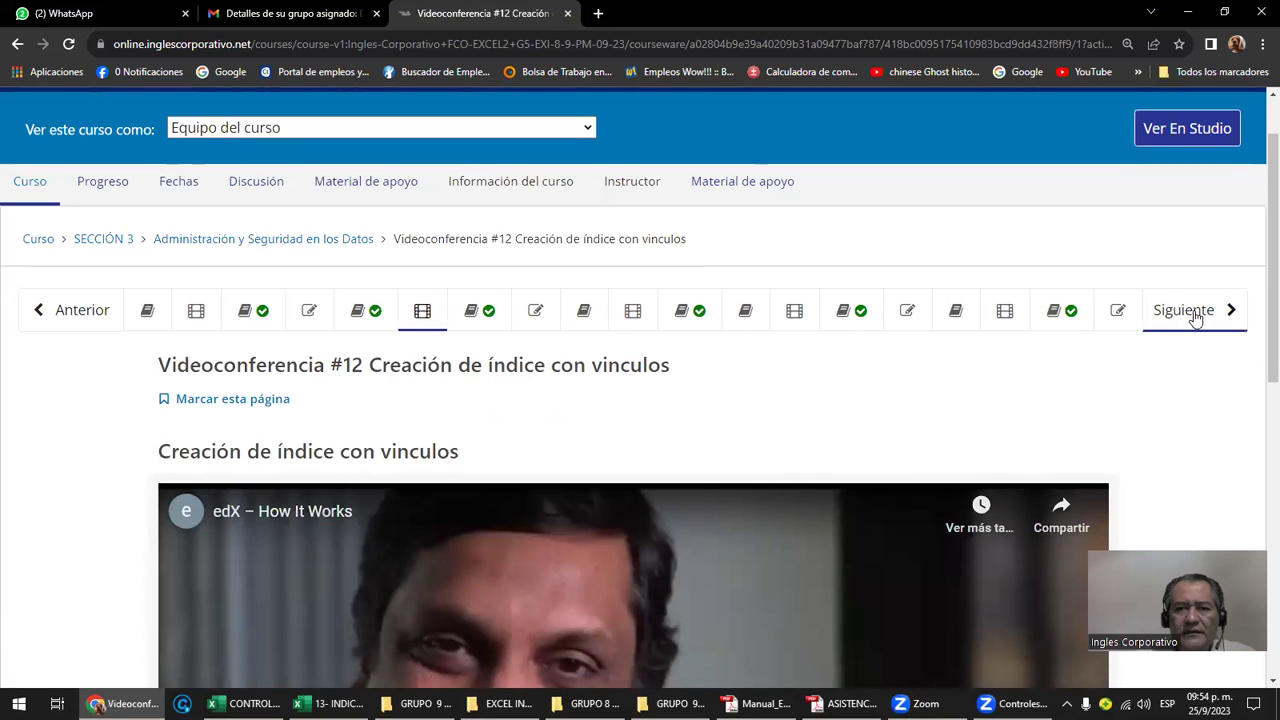
scroll(797, 410, down, 2)
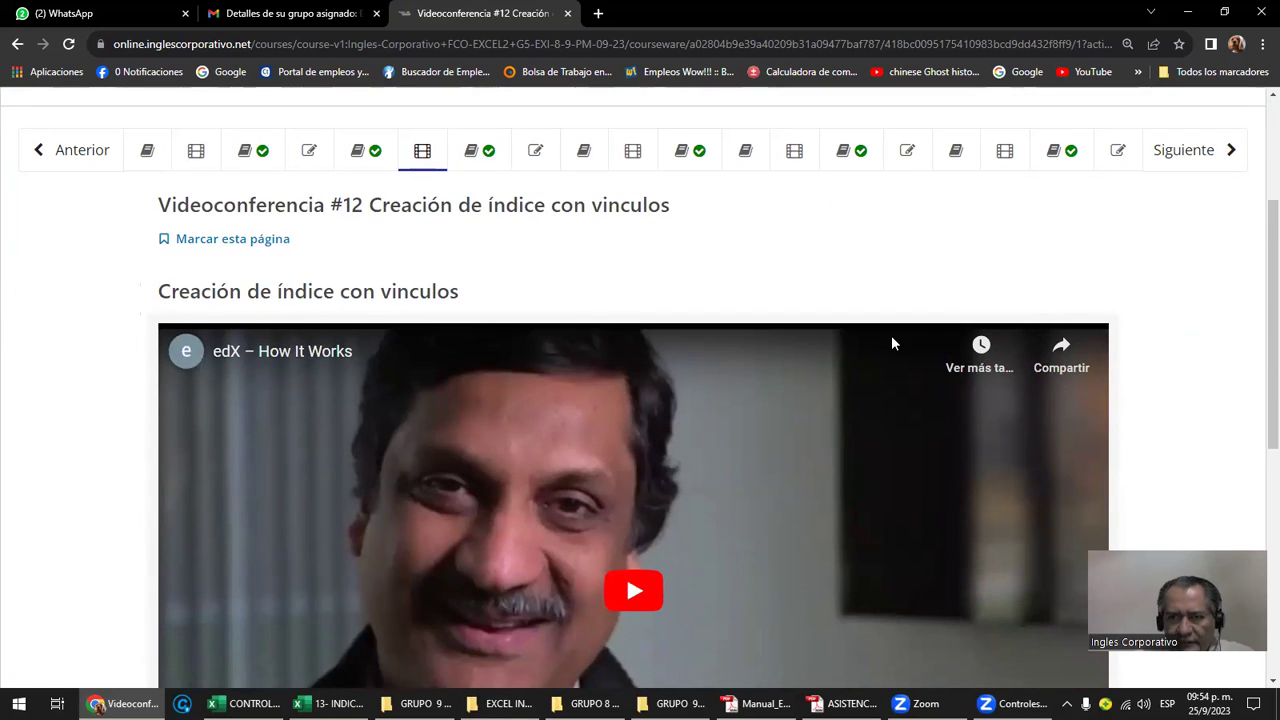
click(1205, 152)
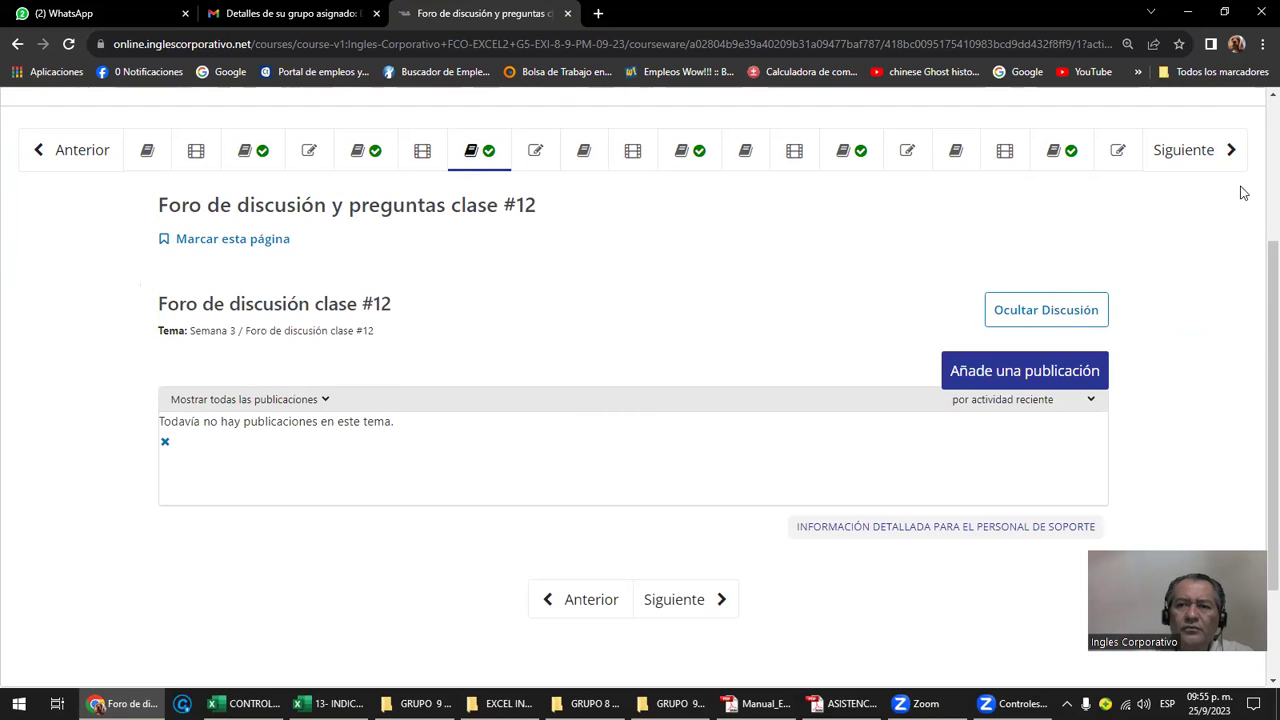
click(1190, 151)
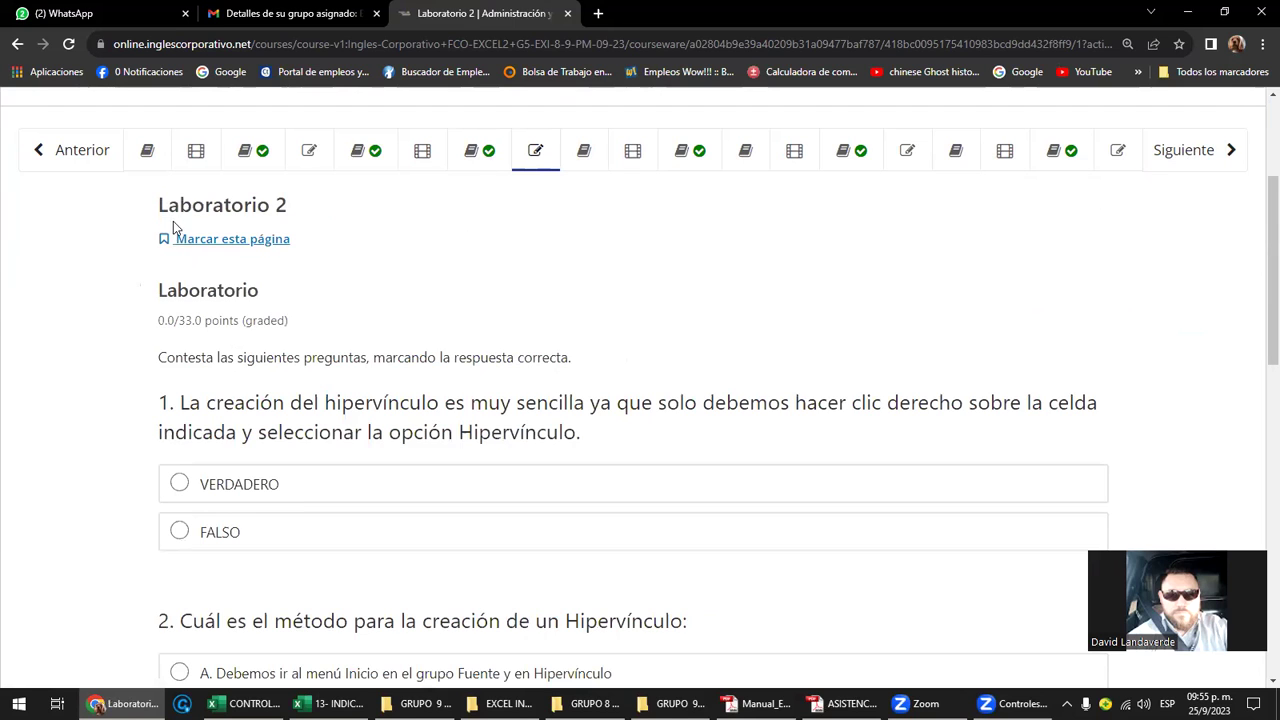
drag(160, 205, 298, 205)
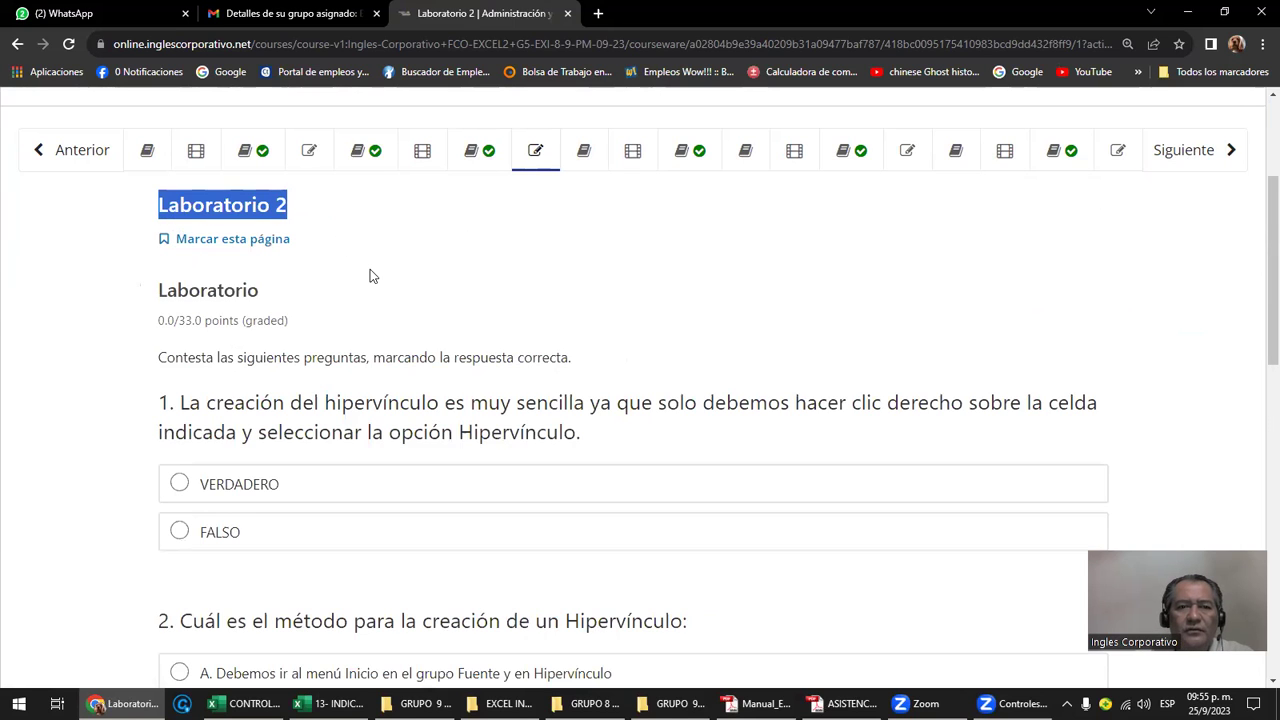
scroll(370, 269, down, 2)
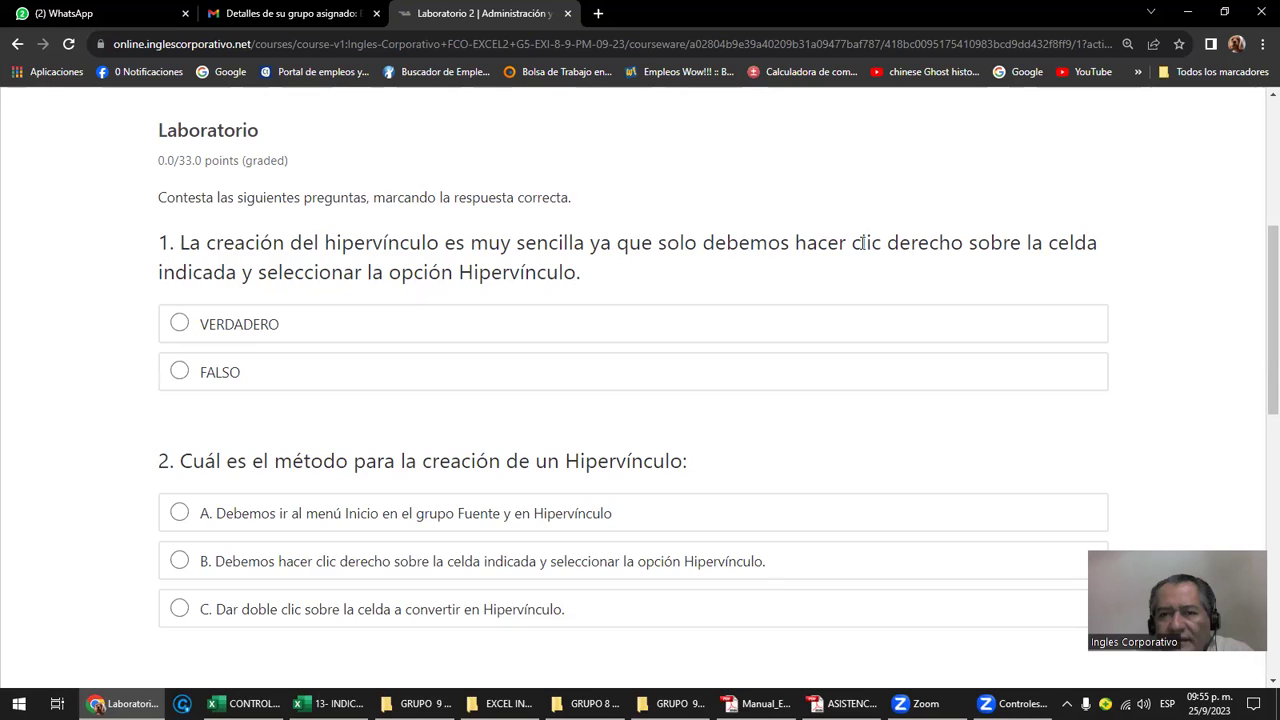
drag(852, 243, 961, 238)
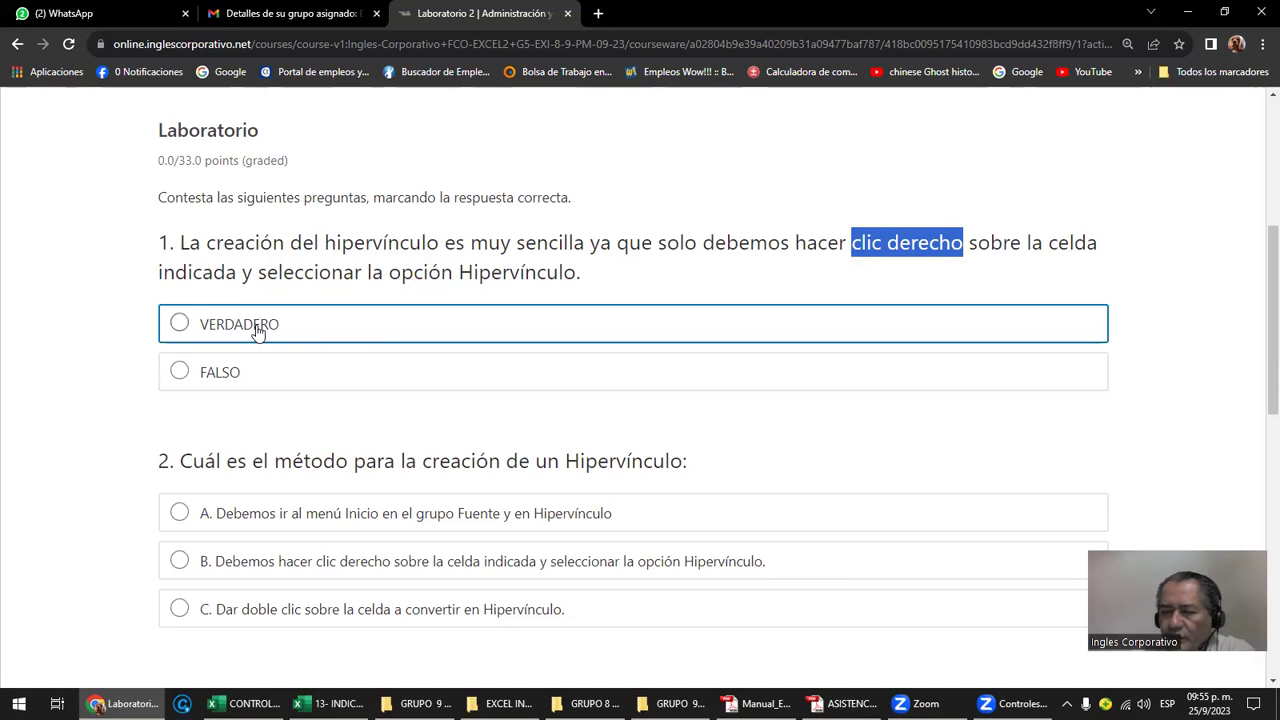
drag(457, 270, 578, 272)
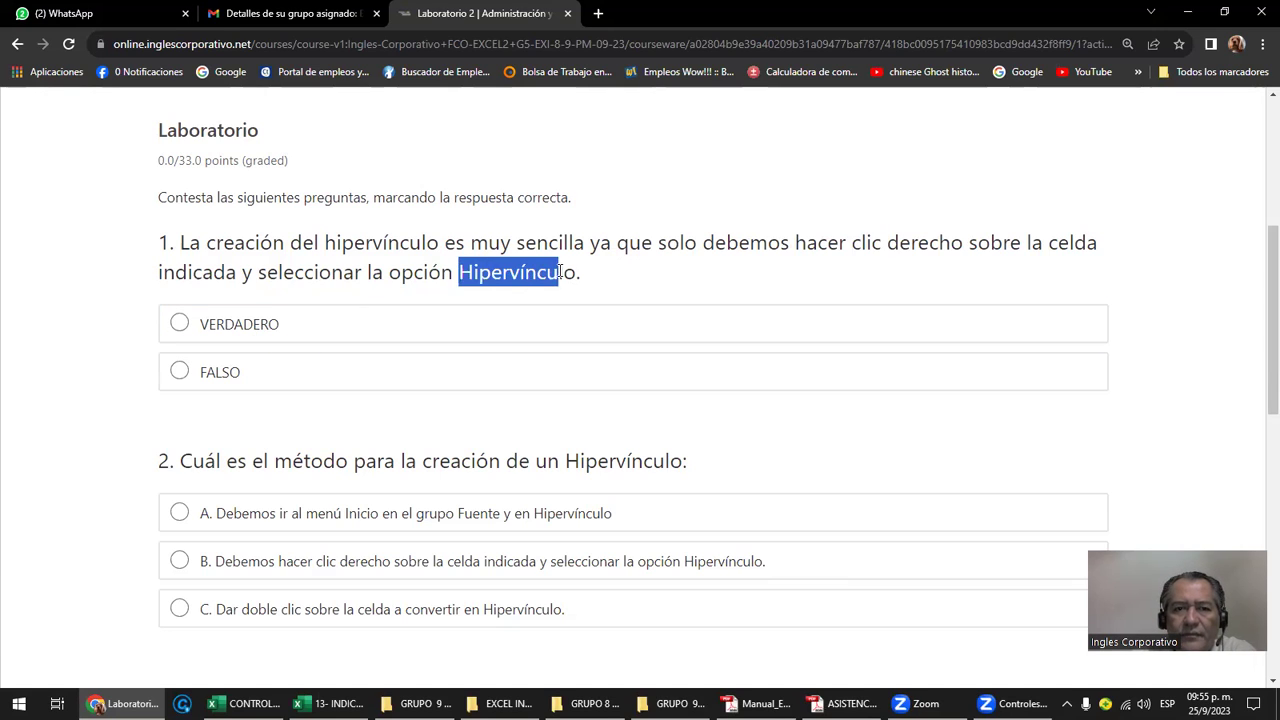
scroll(585, 349, down, 2)
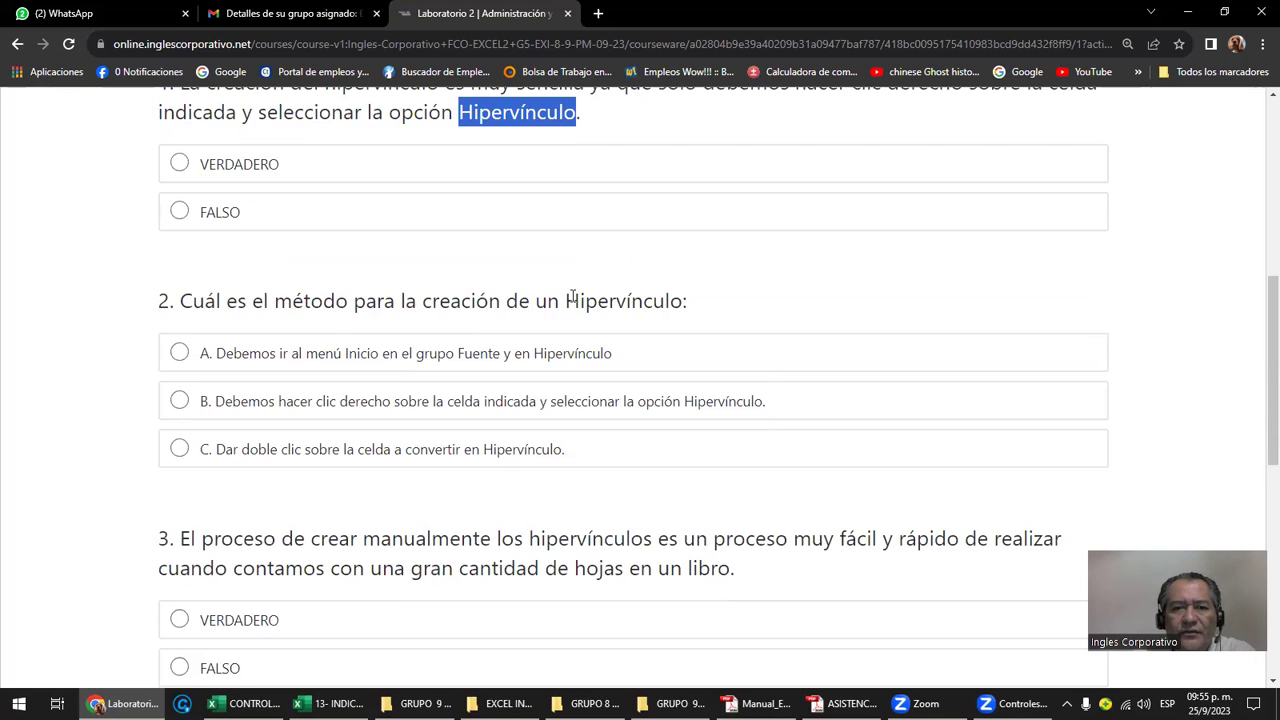
scroll(604, 293, down, 2)
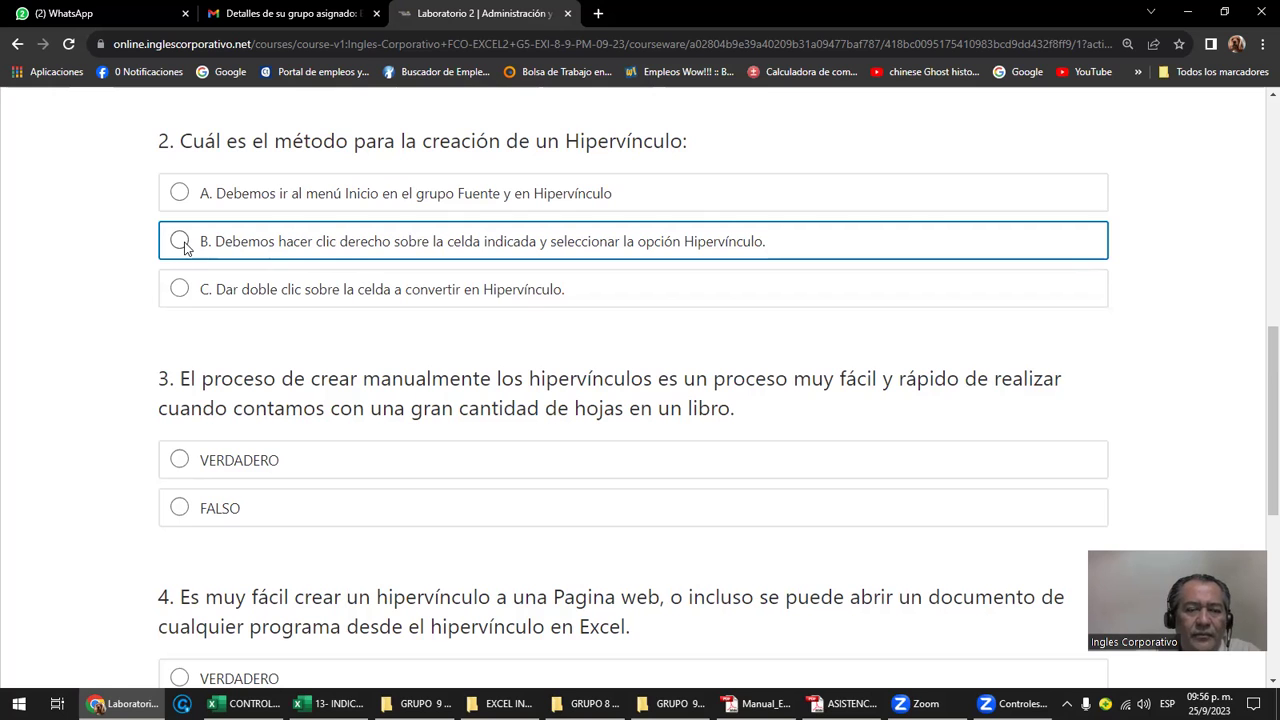
scroll(303, 394, down, 2)
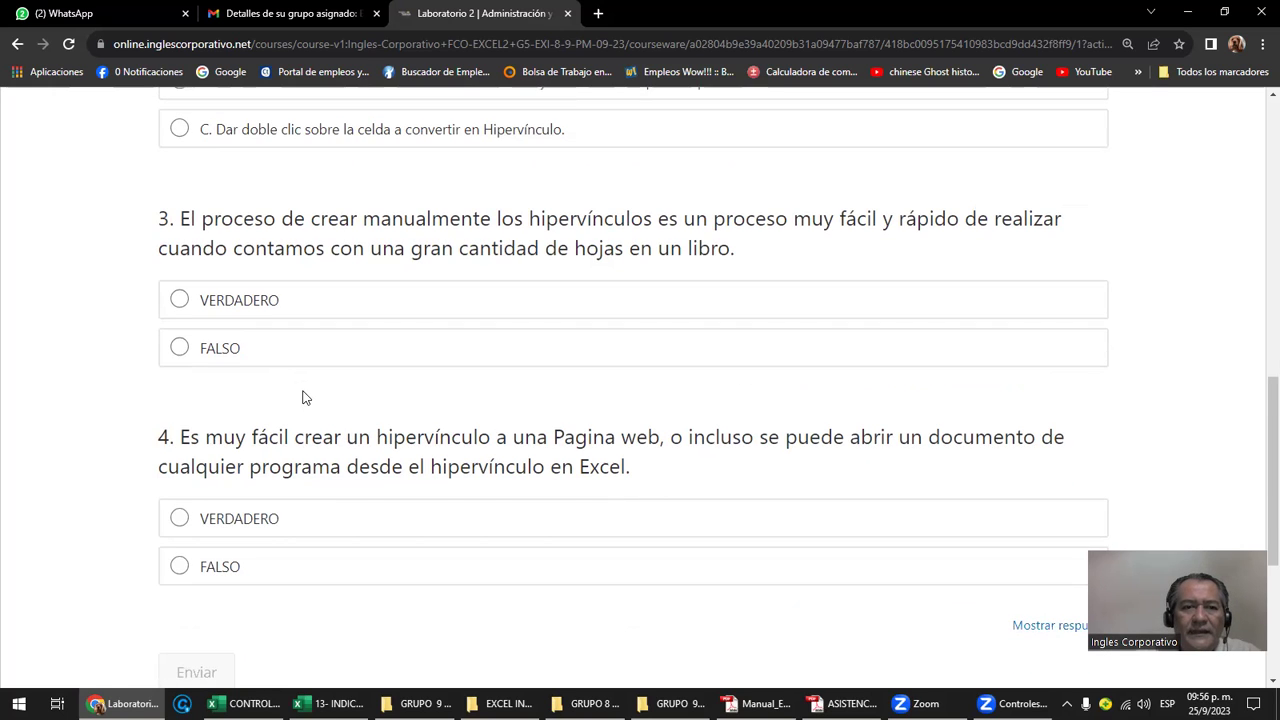
scroll(305, 397, down, 1)
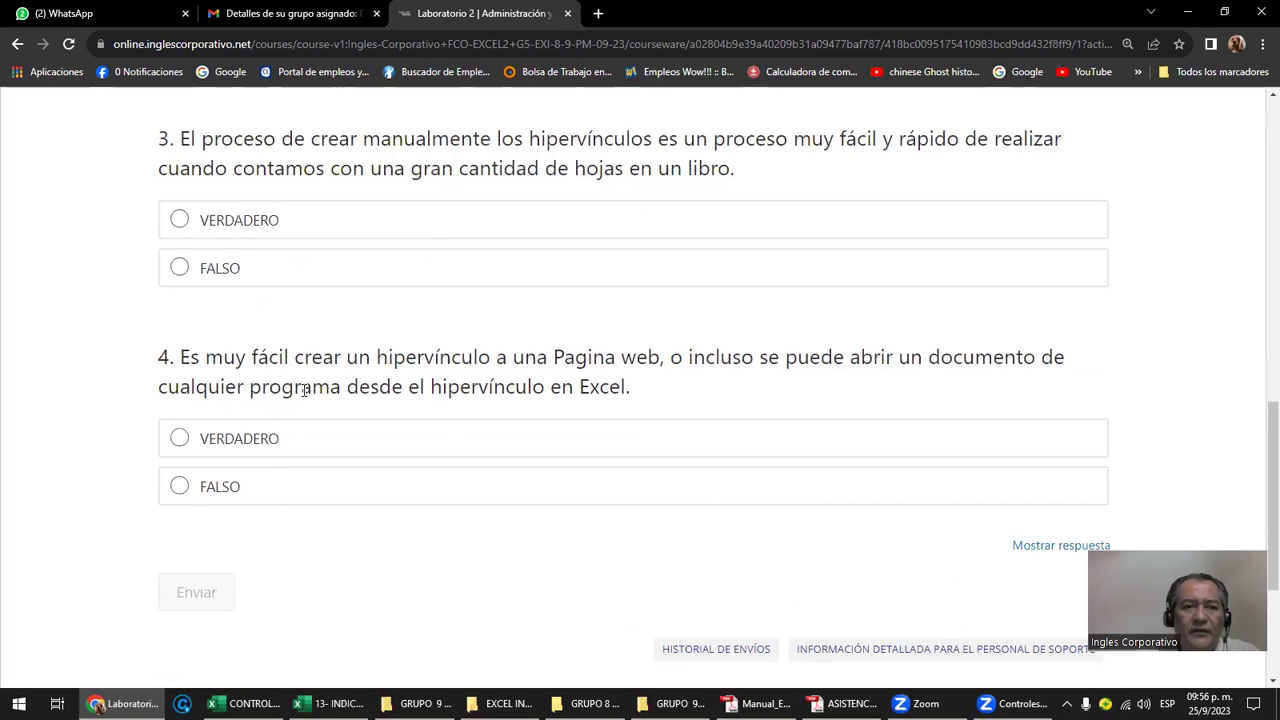
scroll(305, 391, up, 1)
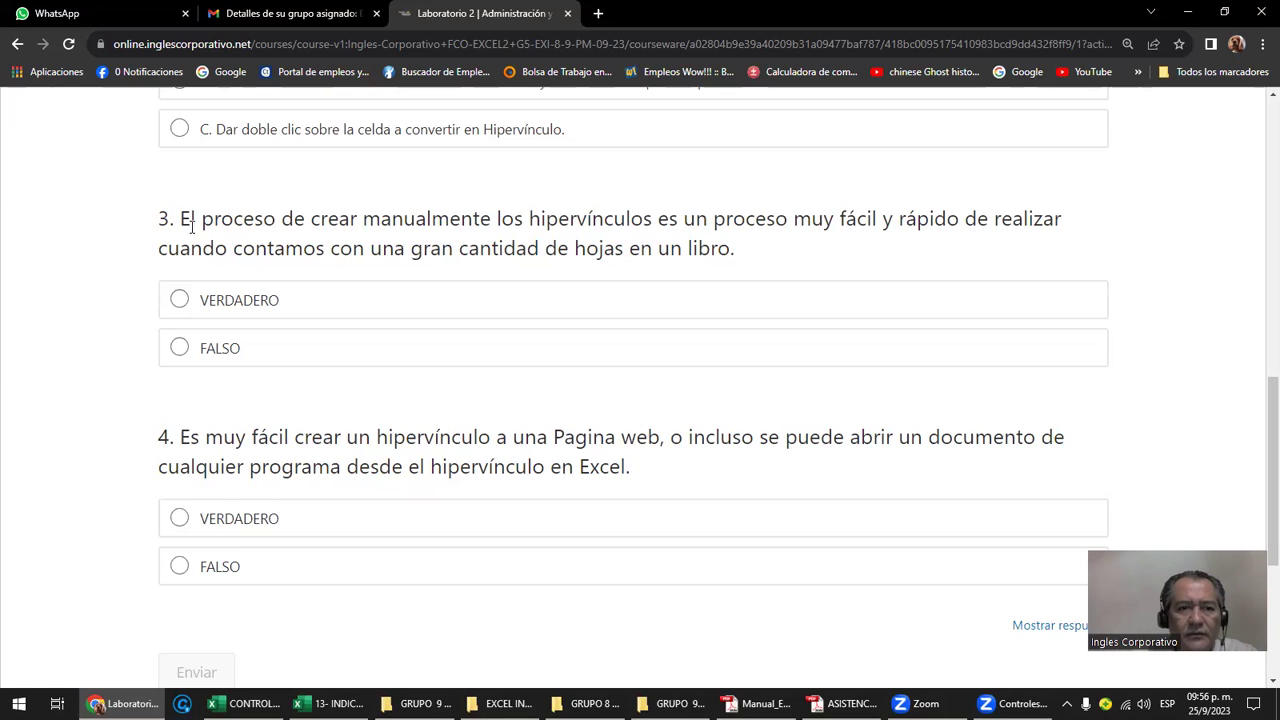
scroll(302, 376, down, 1)
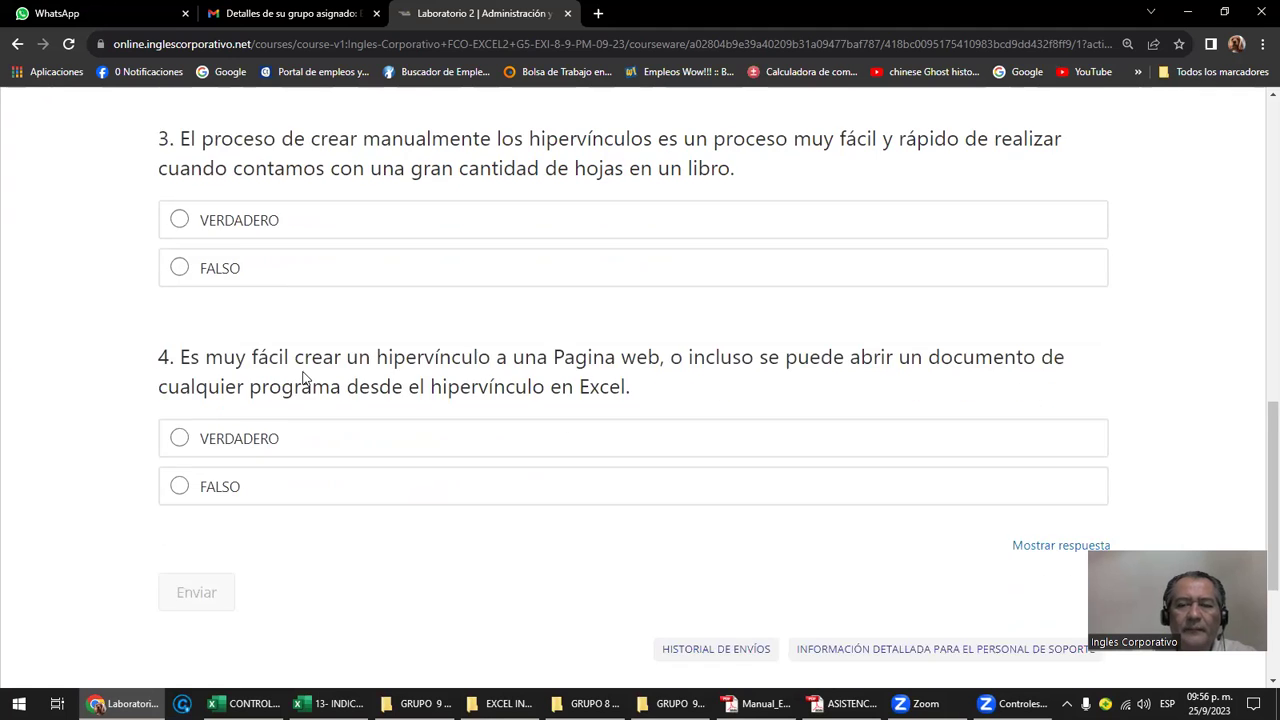
scroll(302, 376, up, 5)
scroll(305, 378, up, 3)
scroll(305, 378, up, 2)
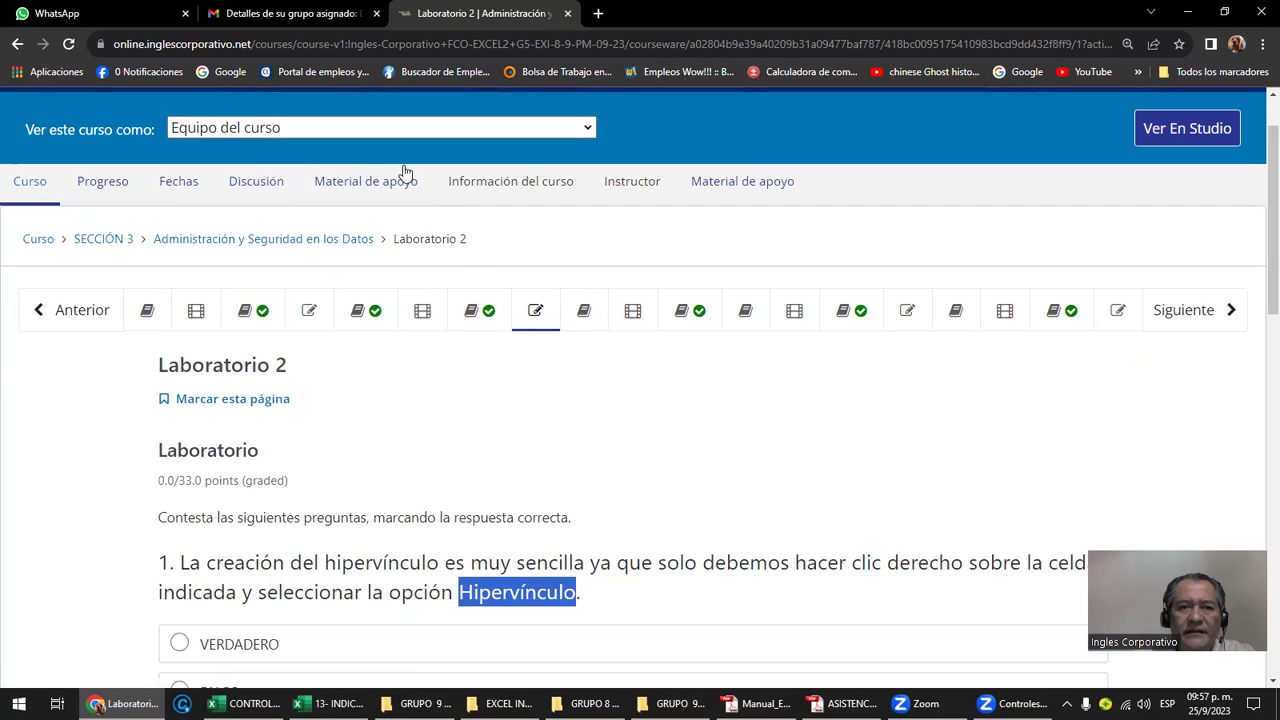
Open Material de apoyo and browse its FUNCIONES BASICAS and FUNCIÓN SI topics, returning to the top.
click(378, 192)
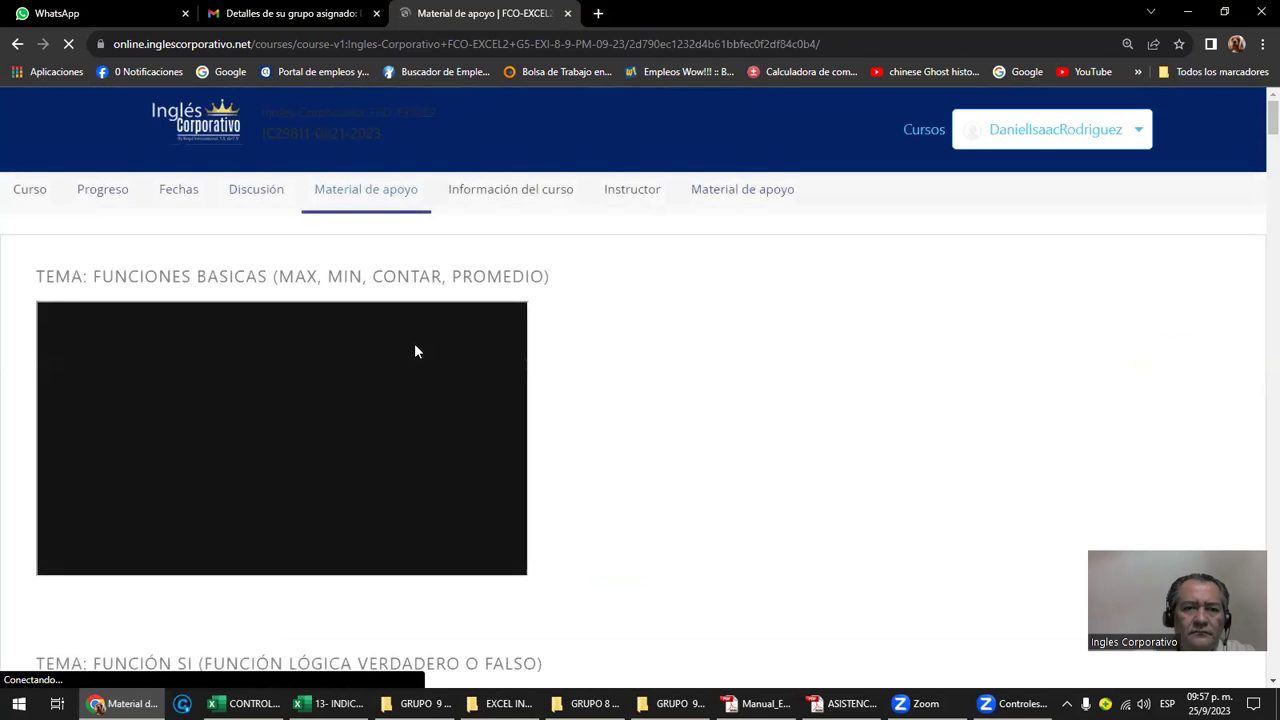
scroll(415, 349, down, 2)
scroll(415, 349, down, 3)
scroll(415, 349, down, 3)
scroll(415, 349, down, 2)
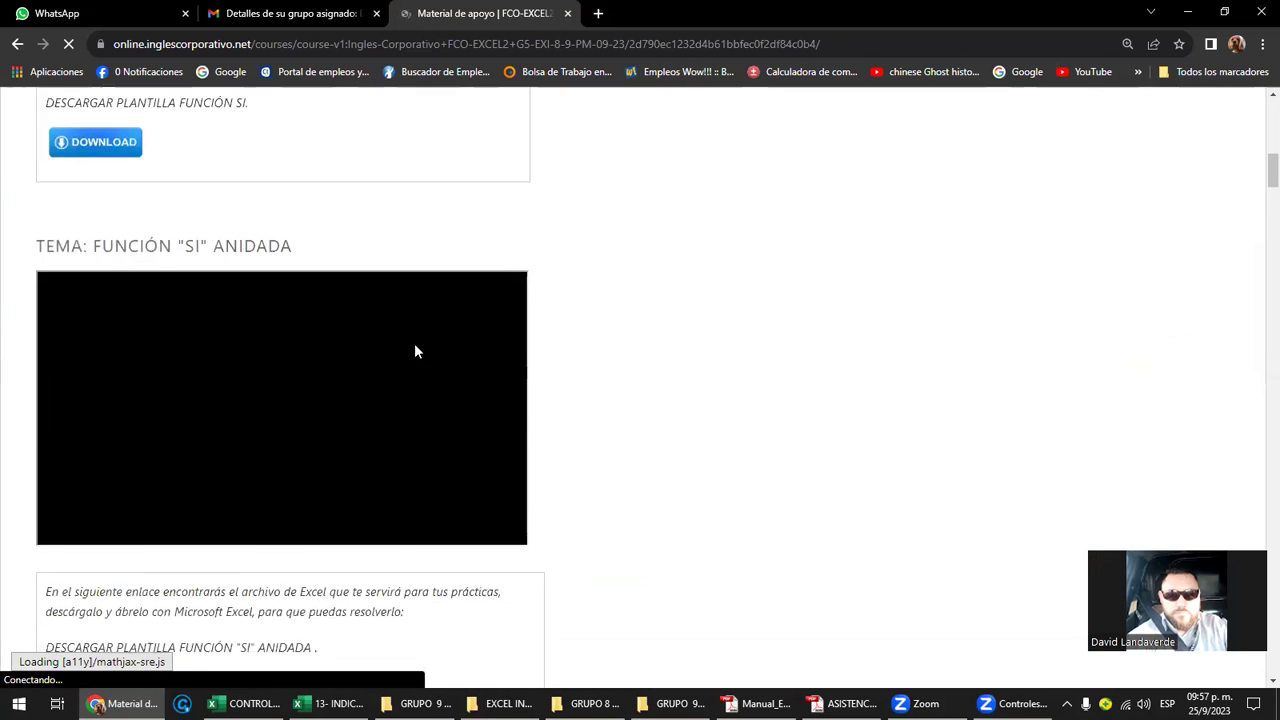
scroll(416, 349, down, 3)
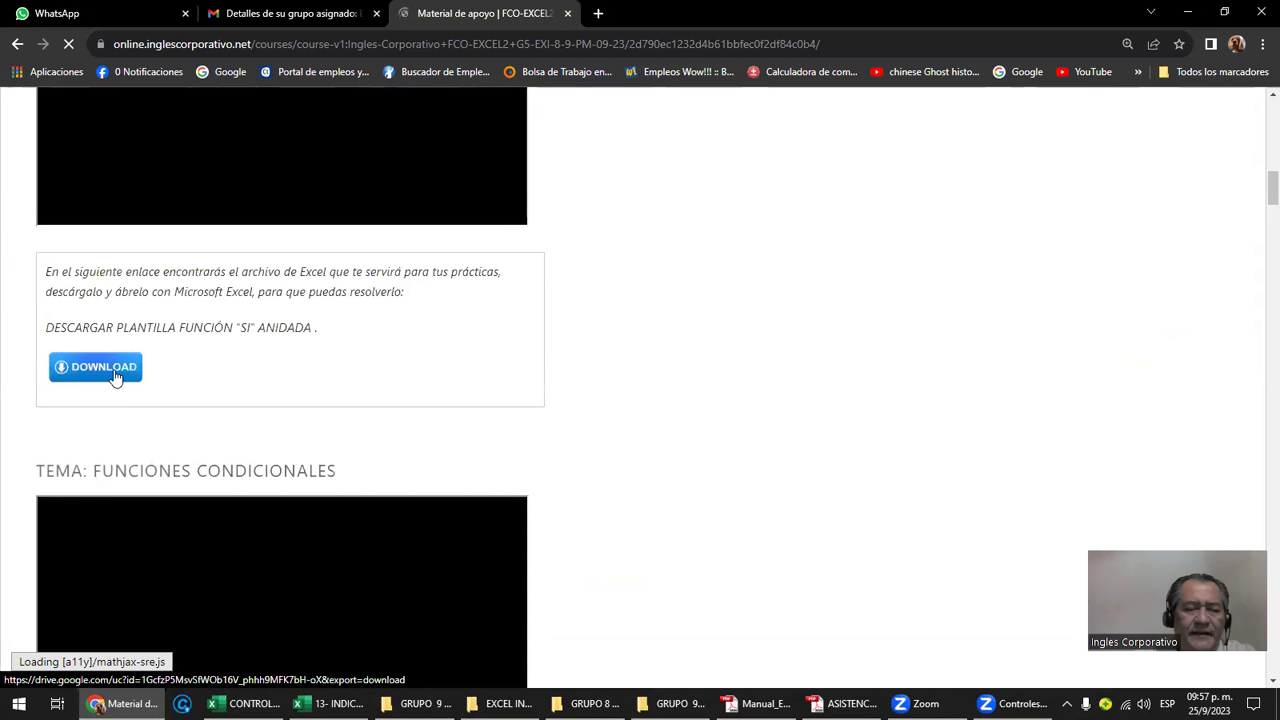
scroll(115, 378, down, 2)
scroll(115, 378, down, 2)
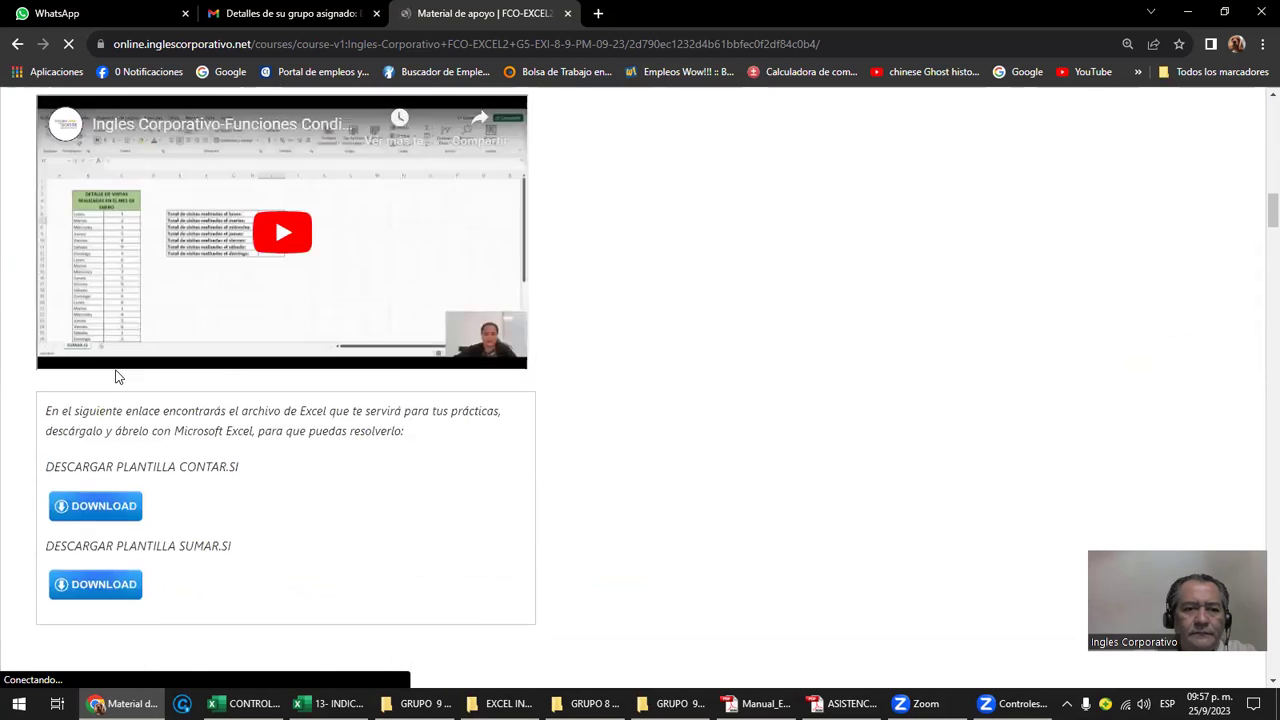
scroll(116, 376, down, 2)
scroll(117, 375, down, 2)
scroll(117, 375, down, 2)
scroll(117, 375, down, 3)
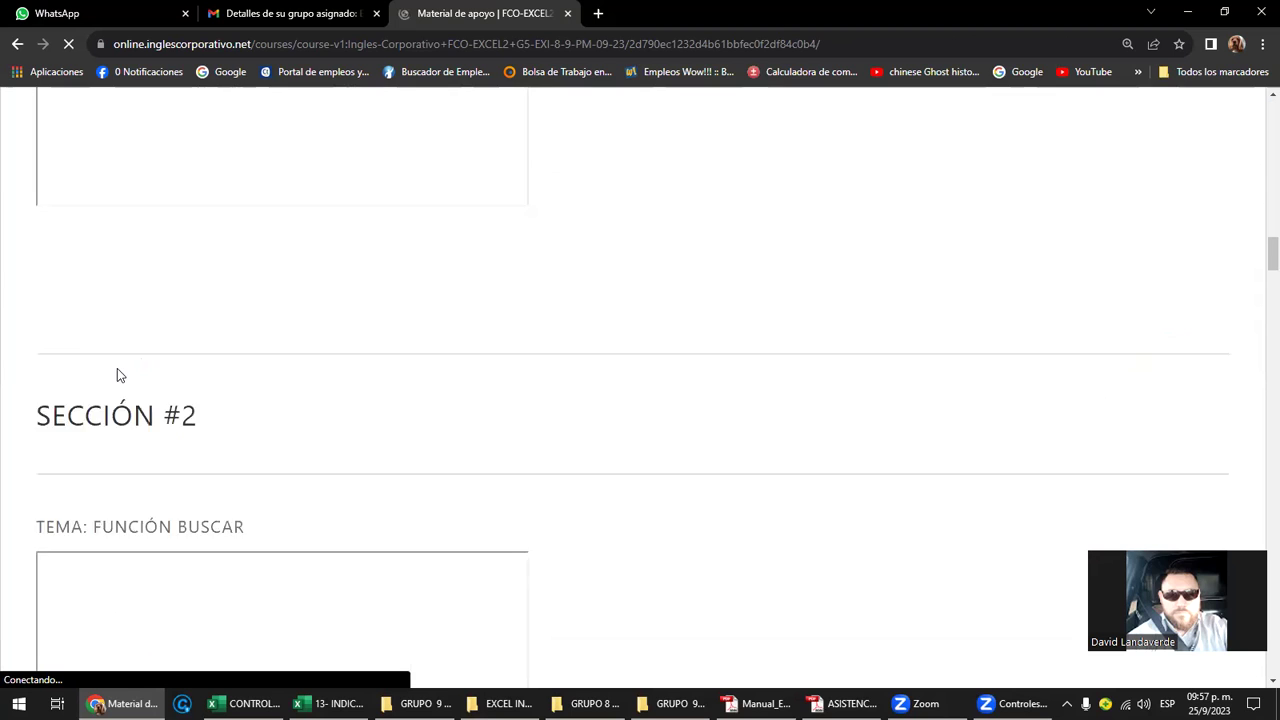
scroll(117, 375, down, 3)
scroll(117, 375, down, 5)
scroll(117, 375, down, 4)
scroll(151, 369, down, 4)
scroll(166, 386, down, 4)
scroll(168, 387, down, 4)
scroll(167, 386, down, 4)
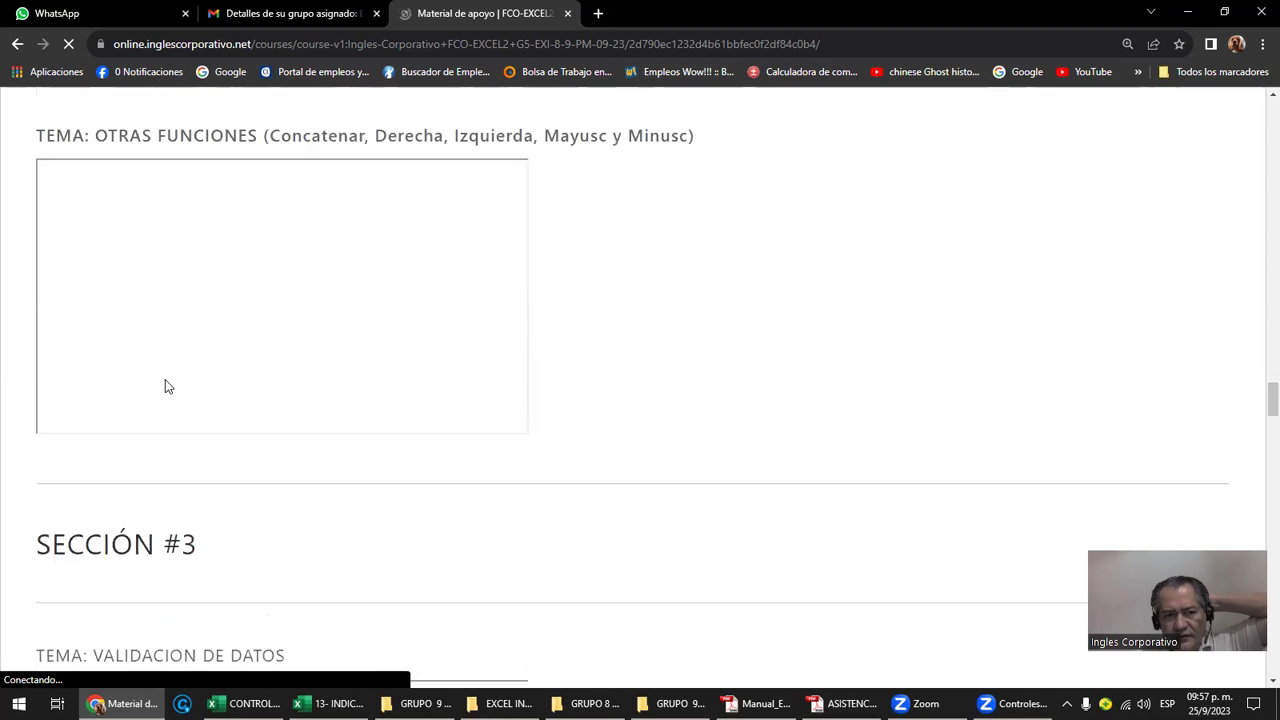
scroll(167, 386, down, 2)
scroll(167, 386, down, 2)
scroll(167, 386, down, 2)
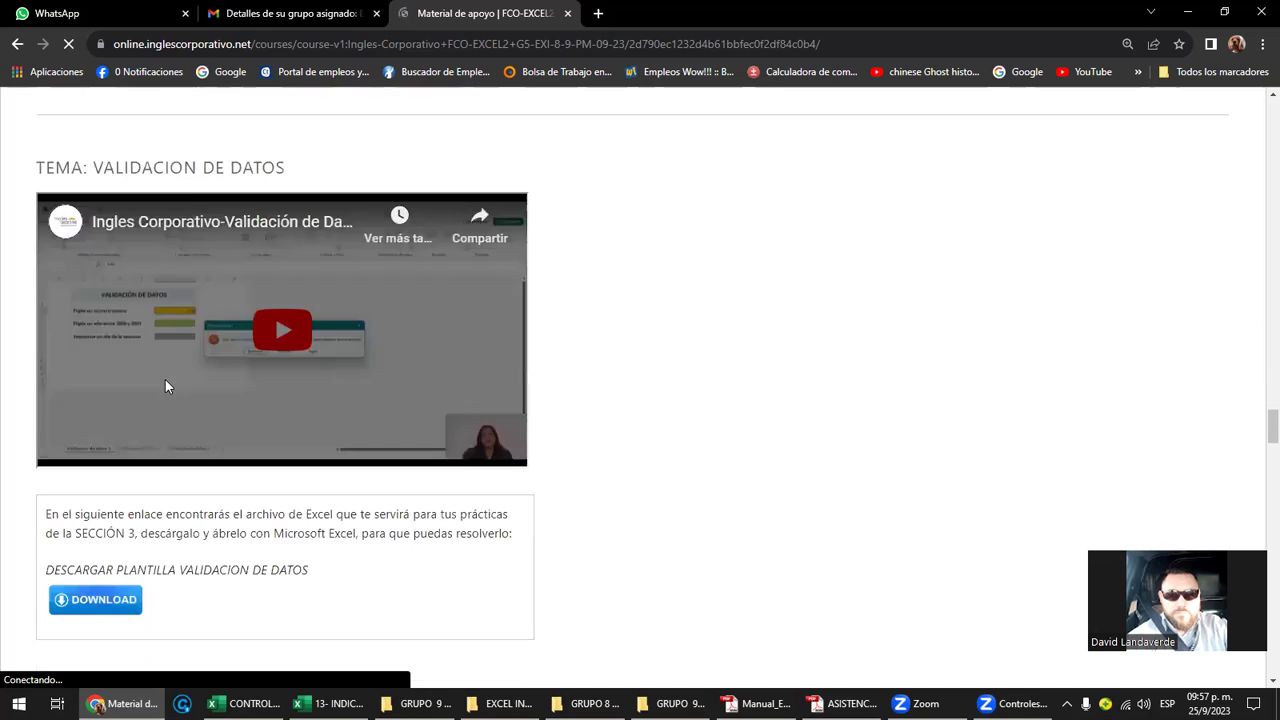
scroll(165, 379, down, 2)
scroll(165, 379, down, 1)
scroll(168, 380, down, 1)
scroll(168, 379, down, 2)
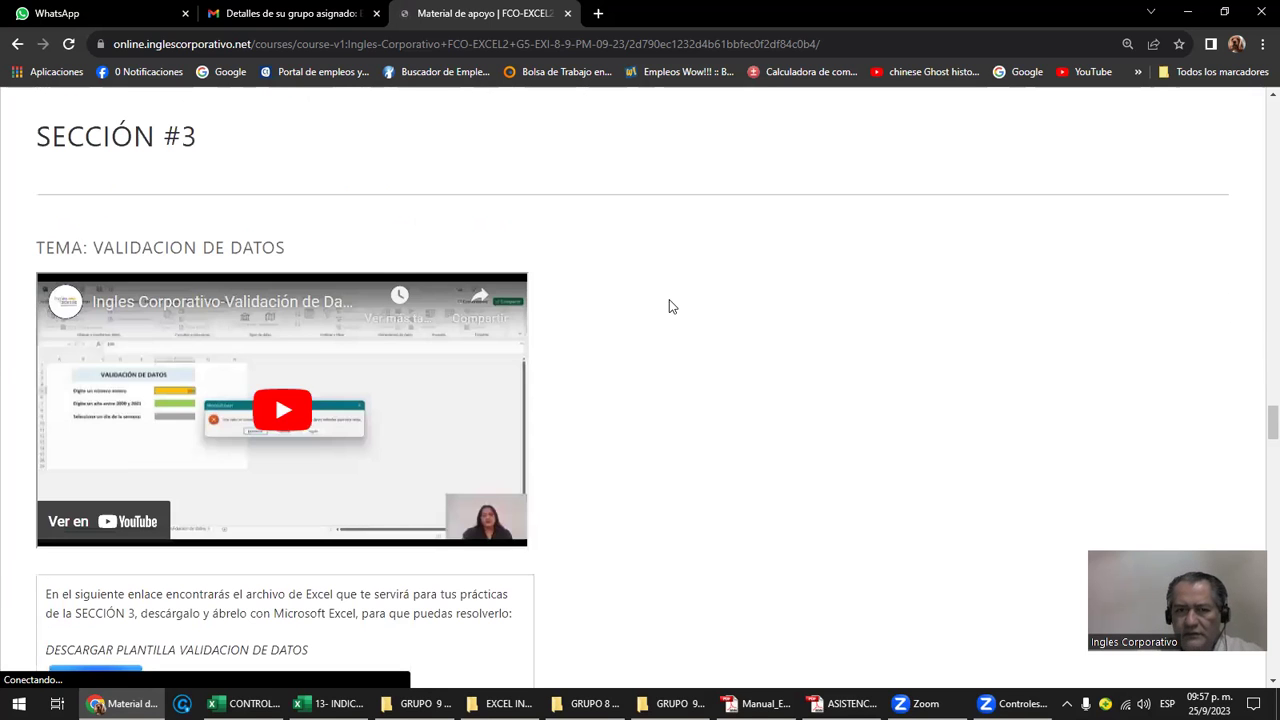
scroll(669, 299, up, 7)
scroll(669, 299, up, 7)
scroll(669, 299, up, 7)
scroll(669, 299, up, 7)
scroll(670, 302, up, 5)
scroll(670, 302, up, 5)
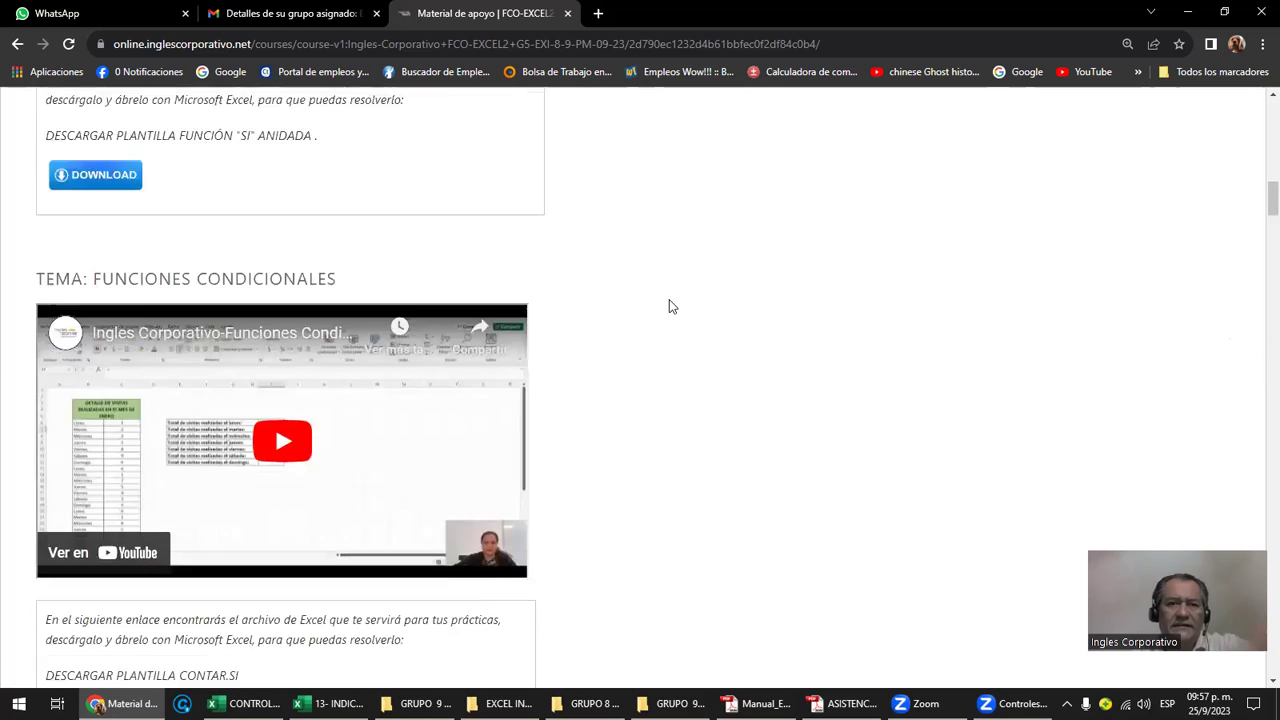
scroll(670, 302, up, 5)
scroll(670, 302, up, 5)
scroll(669, 300, up, 3)
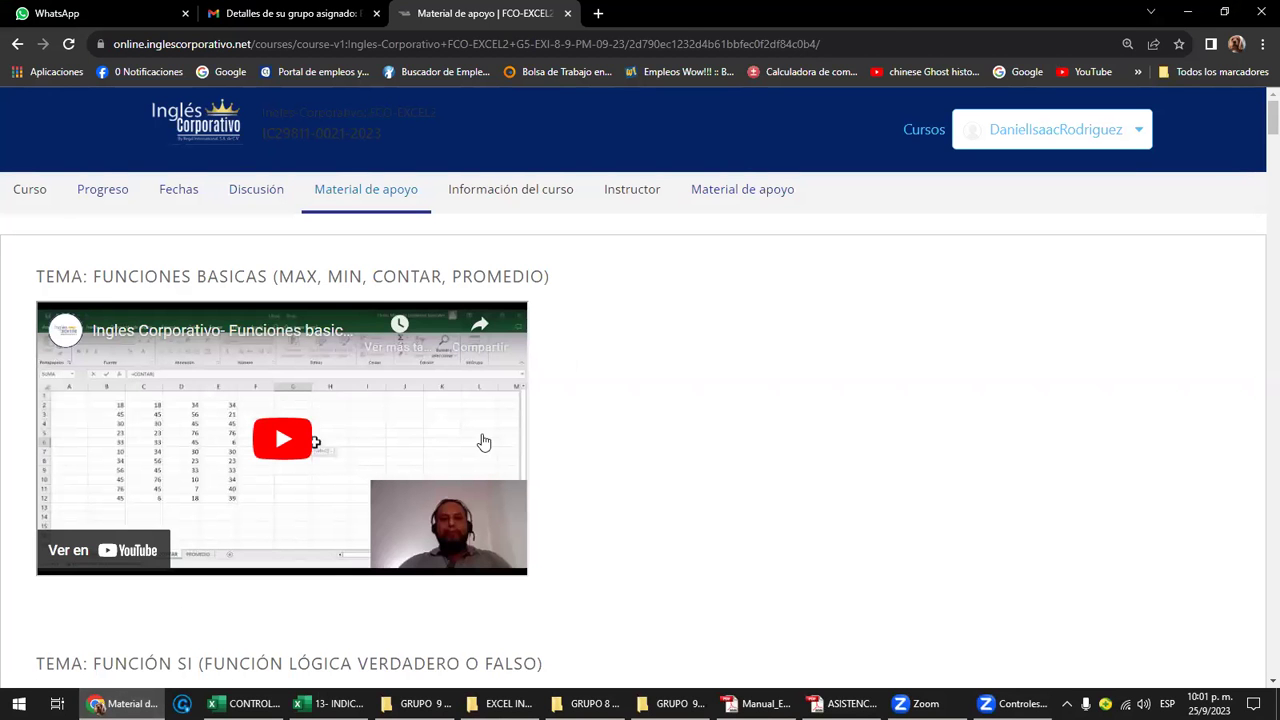
Go via Información del curso to the course outline and open the Administración y Seguridad en los Datos quiz.
click(503, 197)
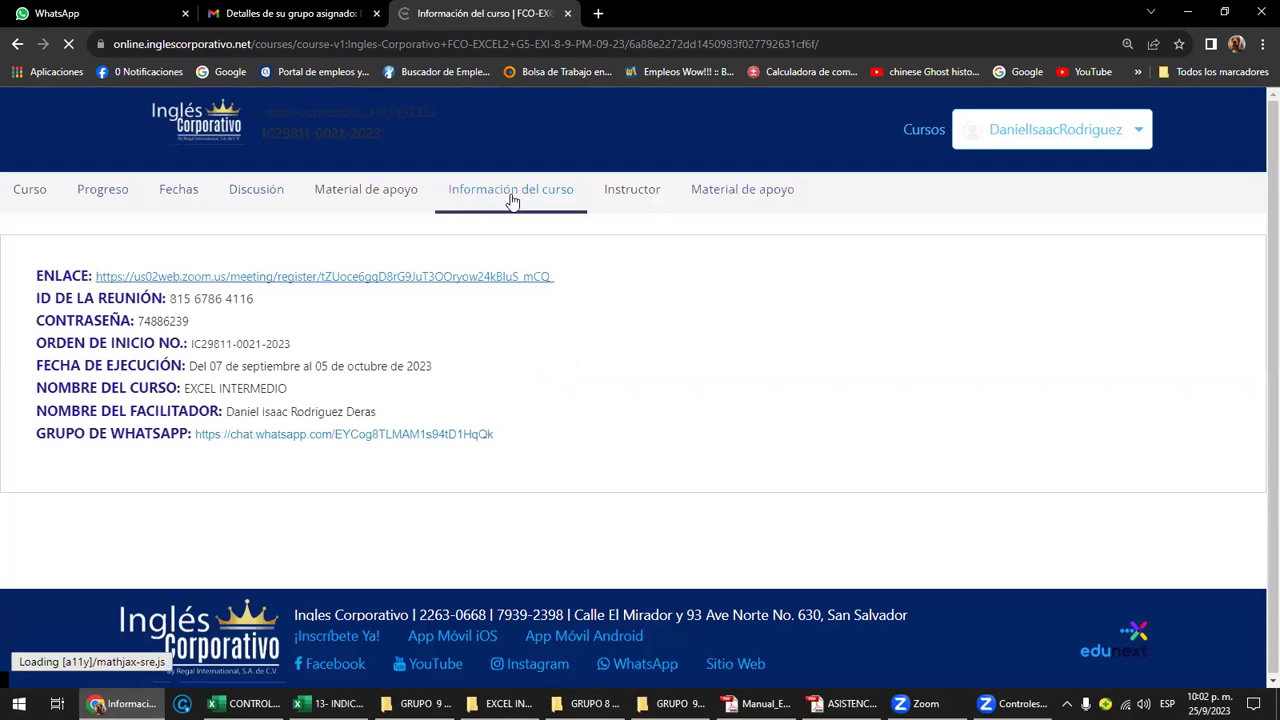
click(40, 188)
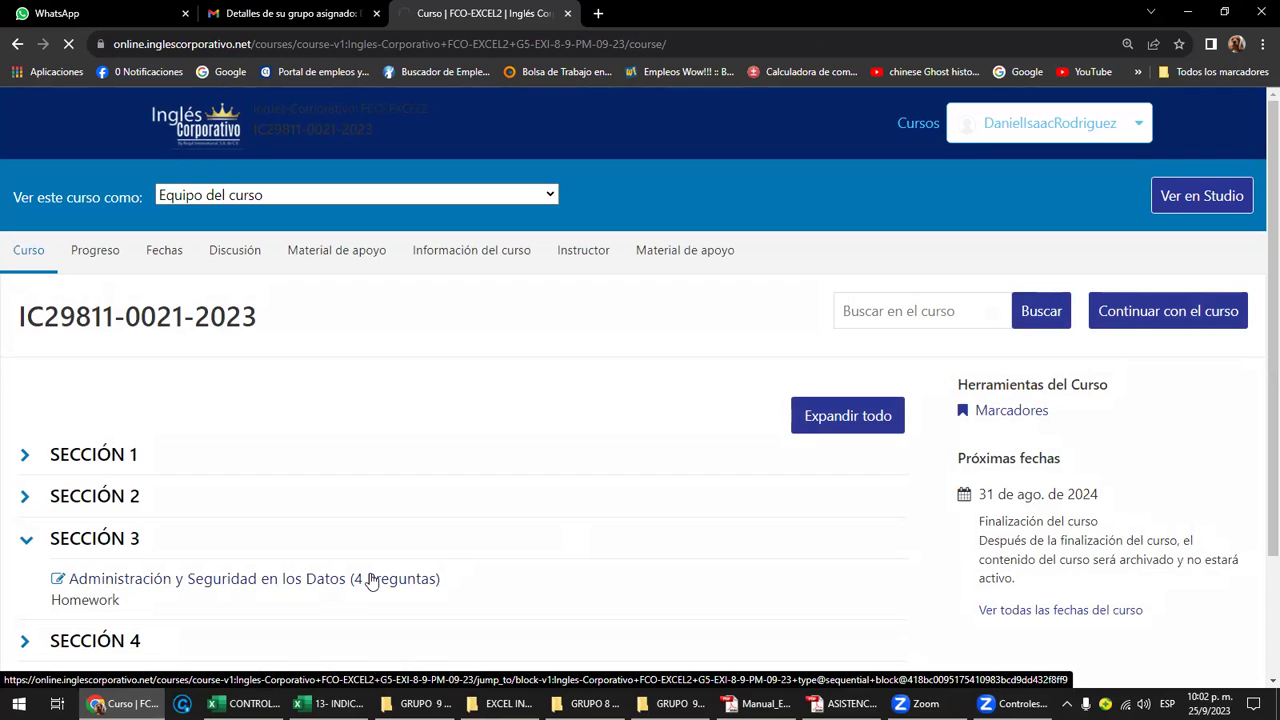
click(297, 580)
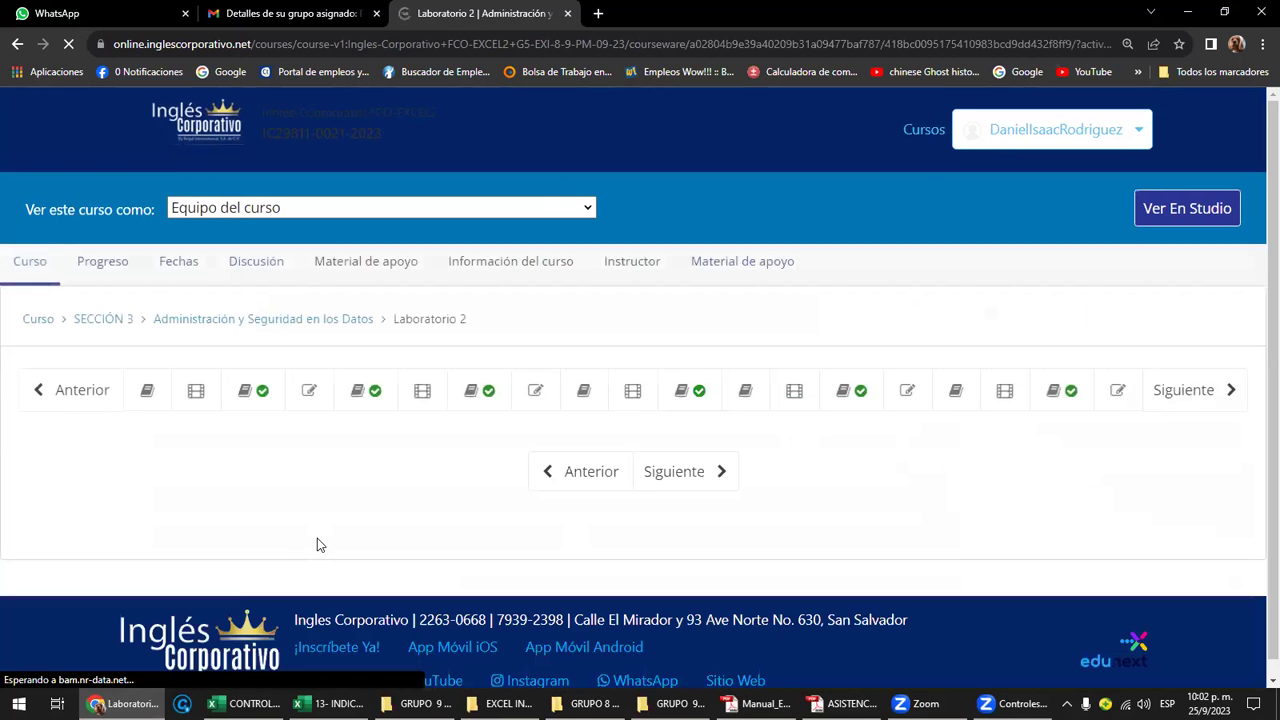
scroll(320, 545, down, 1)
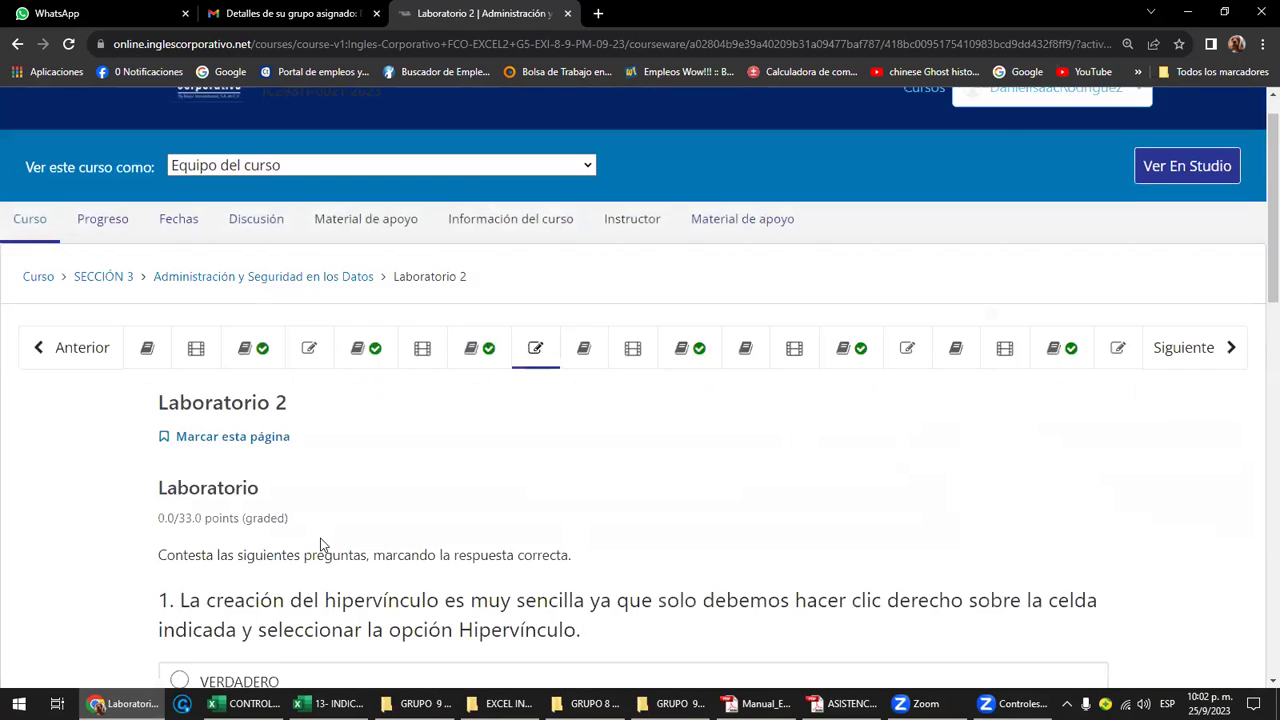
Step back three units to lesson 3.2 on creating an index with links.
click(85, 316)
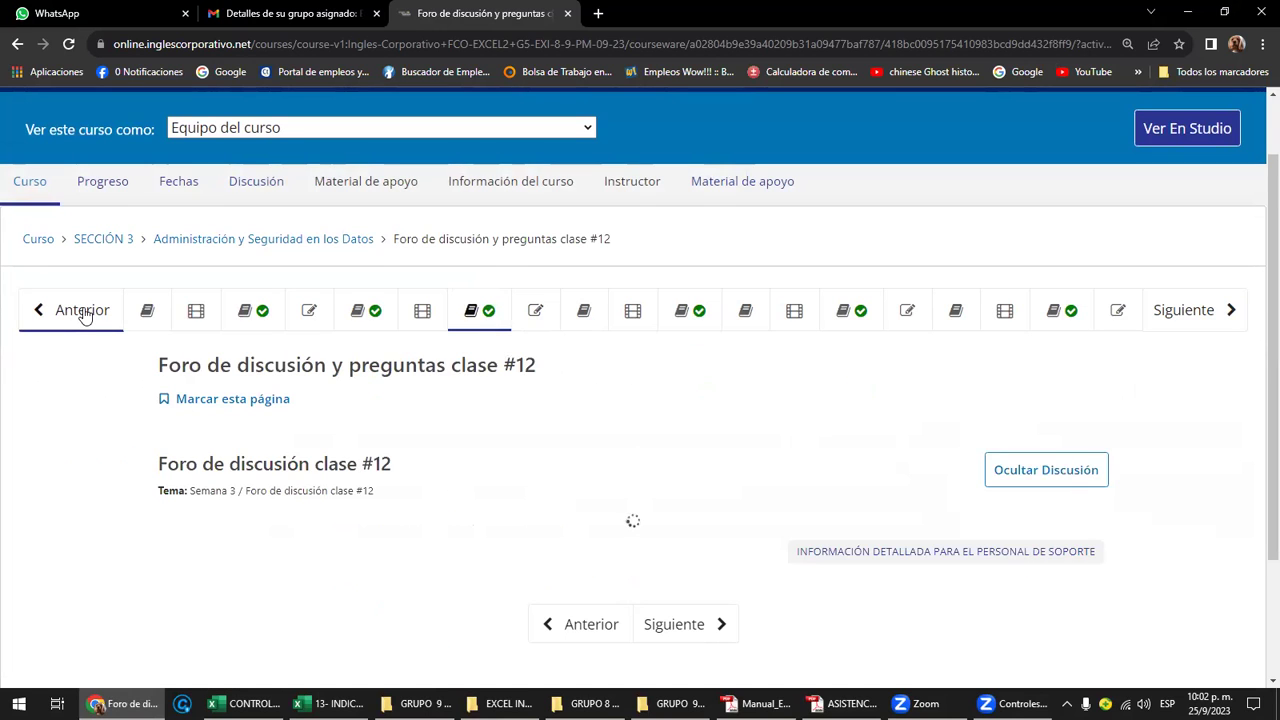
click(85, 316)
click(85, 316)
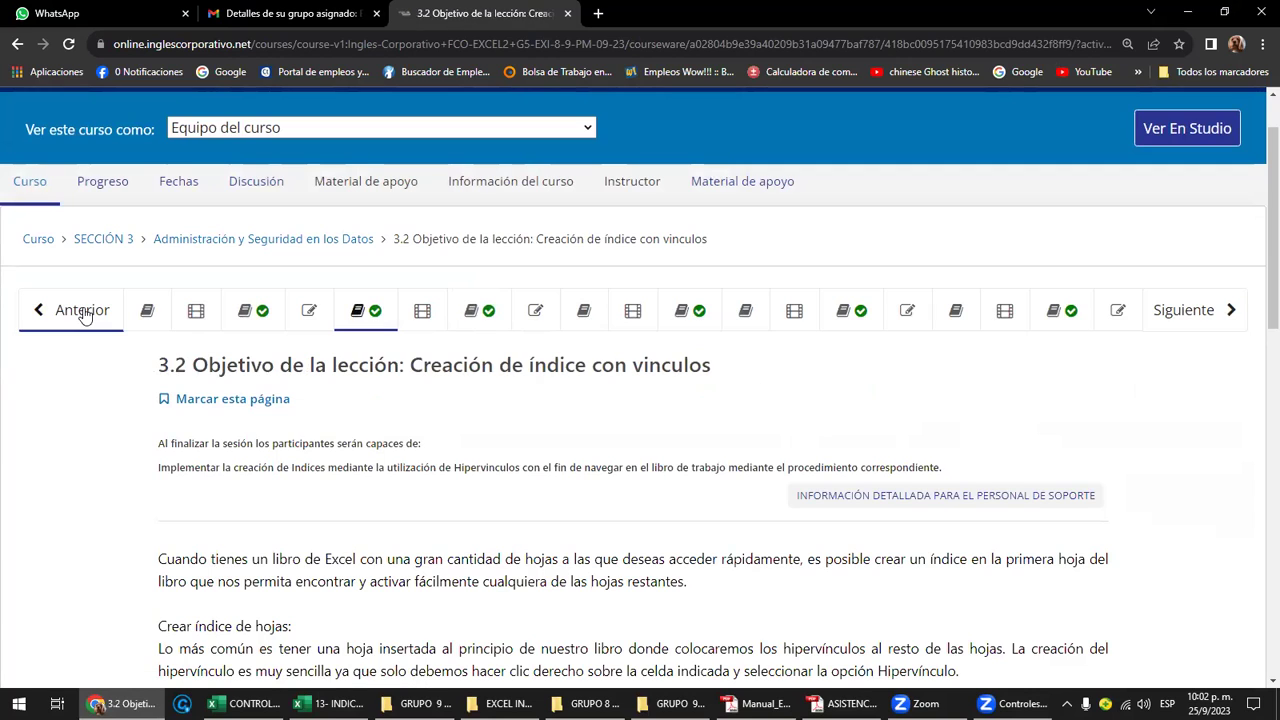
scroll(551, 495, down, 2)
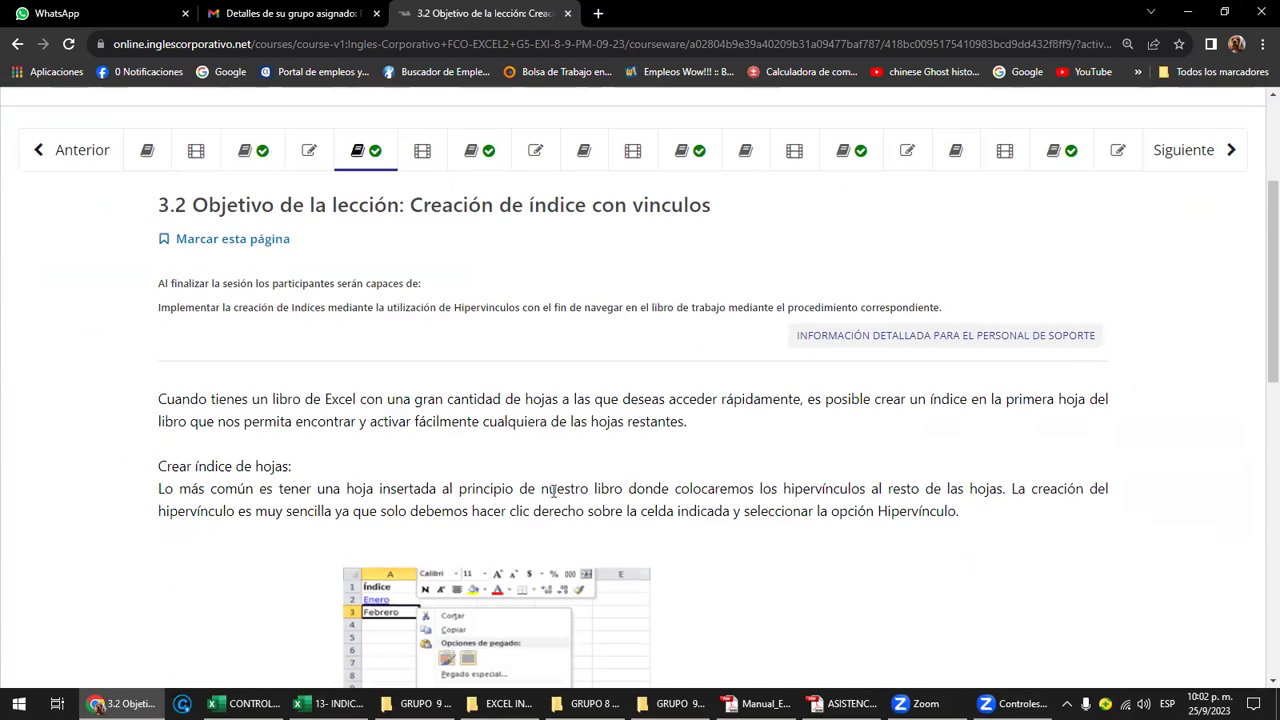